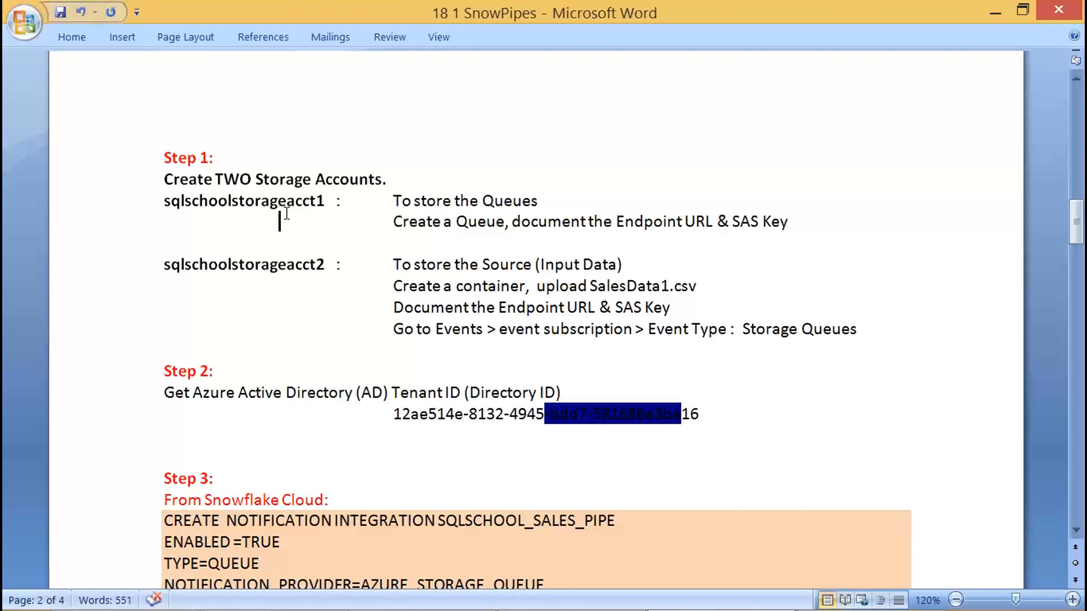
# - Examine the Step 1 notes on the first storage account's purpose, its queue, and the endpoint URL and SAS key to document
pyautogui.moveTo(394, 202); pyautogui.dragTo(537, 204)
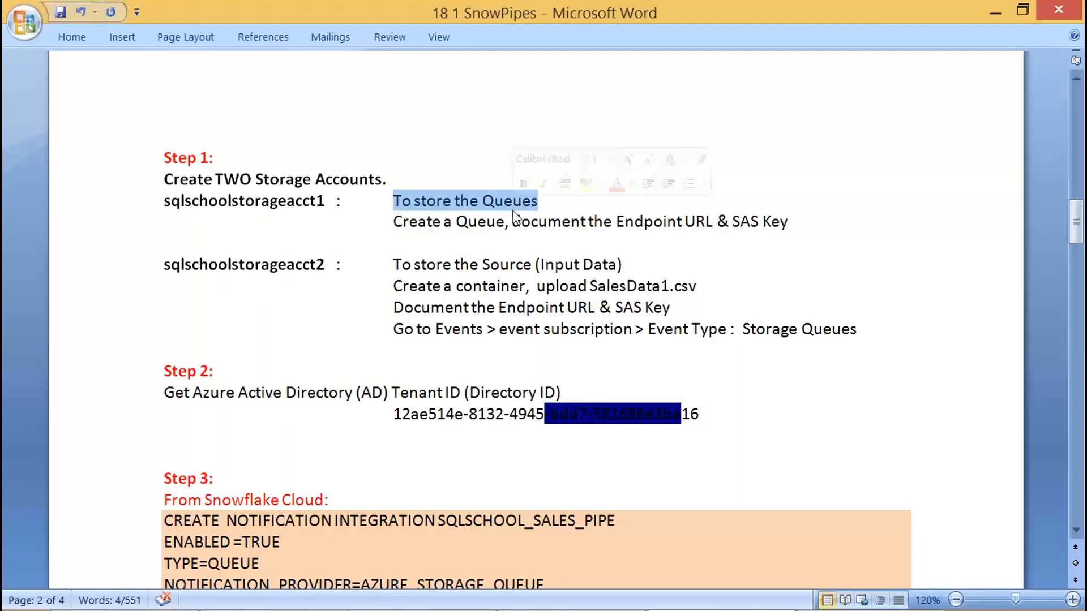
pyautogui.doubleClick(514, 210)
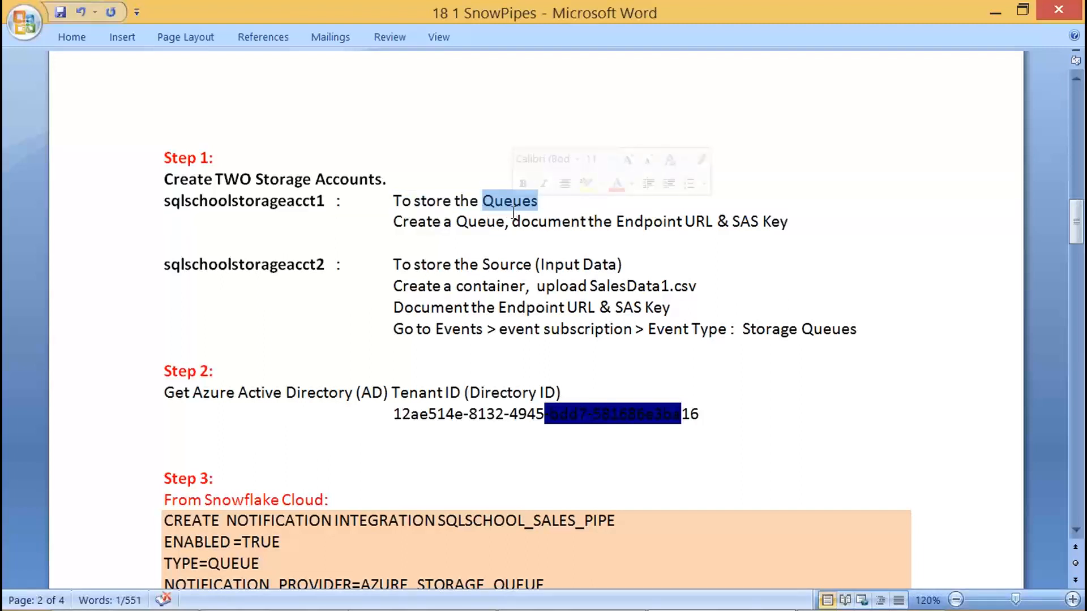
pyautogui.moveTo(417, 219); pyautogui.dragTo(805, 221)
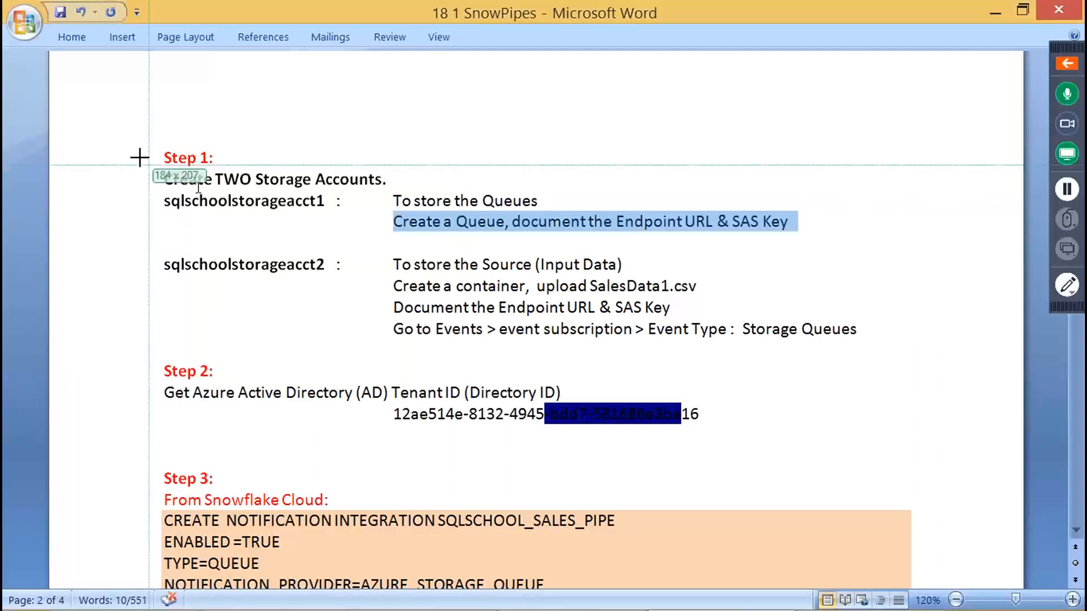
pyautogui.moveTo(140, 158); pyautogui.dragTo(810, 237)
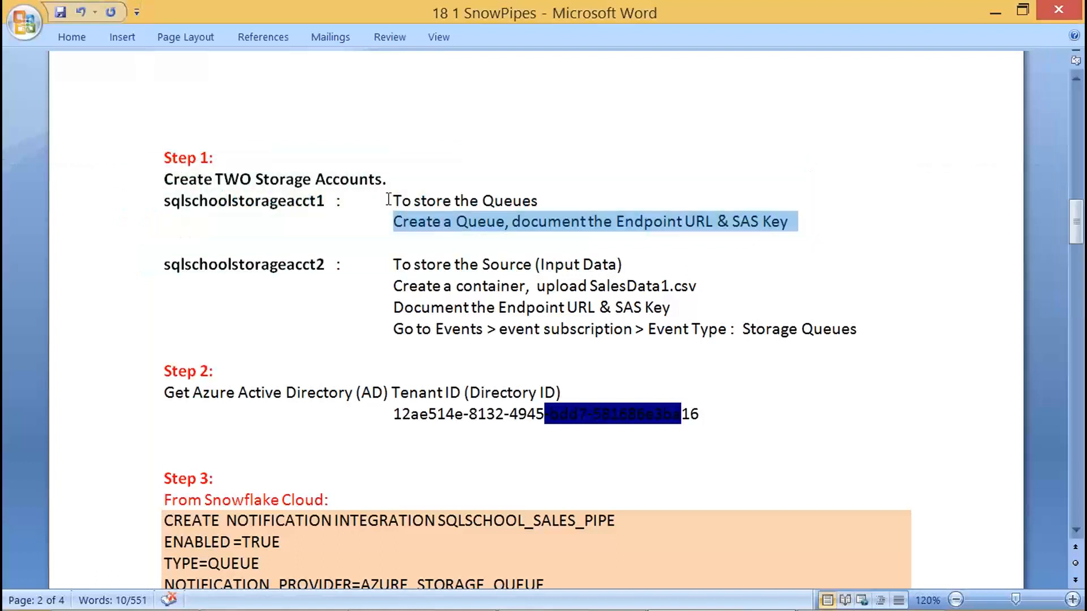
pyautogui.moveTo(389, 199); pyautogui.dragTo(509, 205)
pyautogui.moveTo(397, 221); pyautogui.dragTo(526, 225)
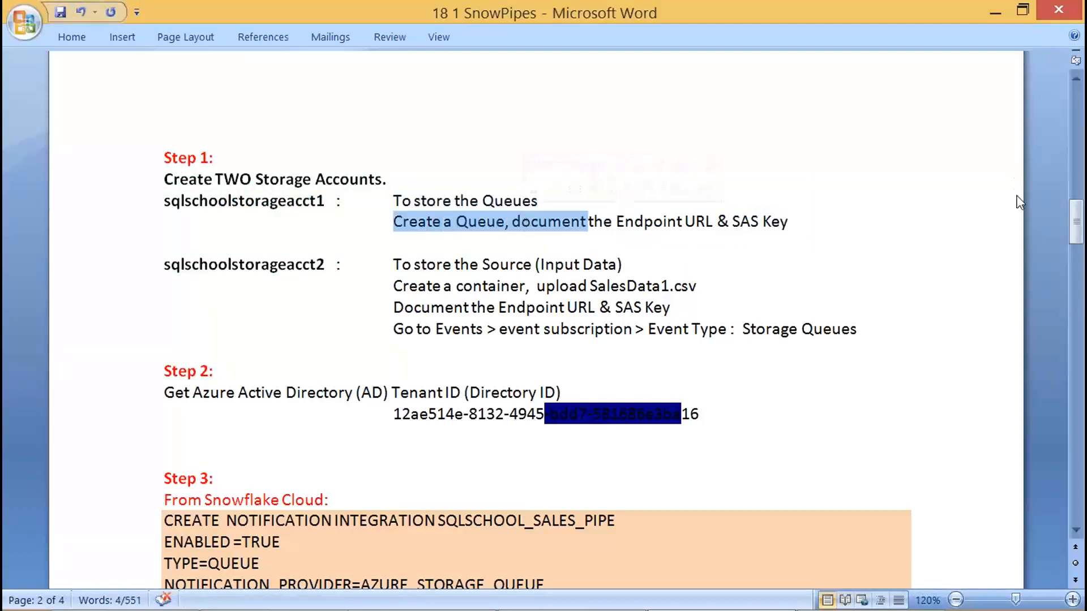
pyautogui.hotkey('alt', 'Tab')
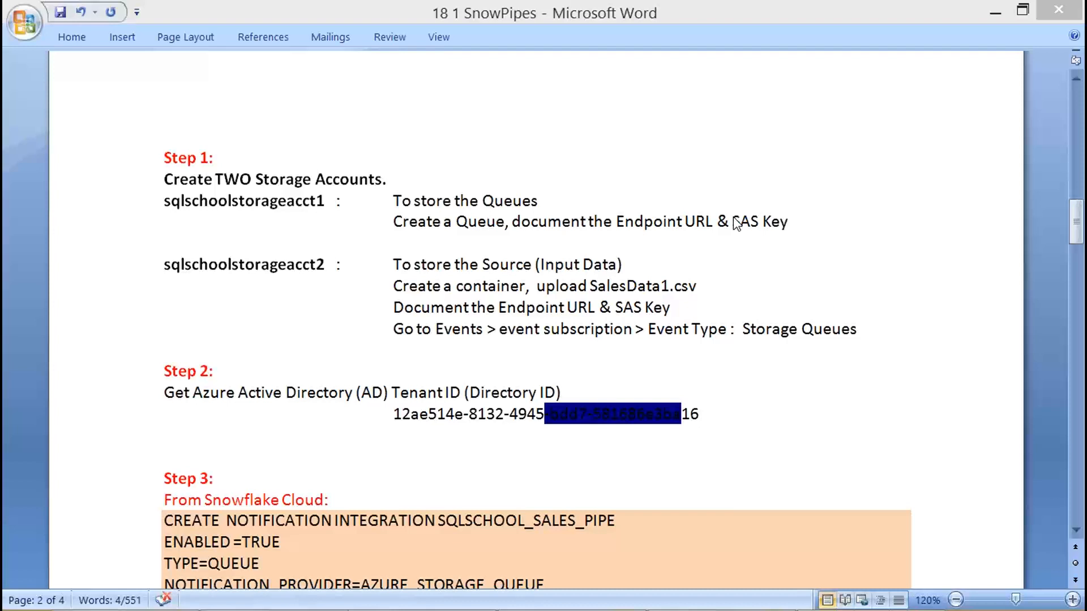
pyautogui.click(558, 221)
pyautogui.scroll(-1, 395, 240)
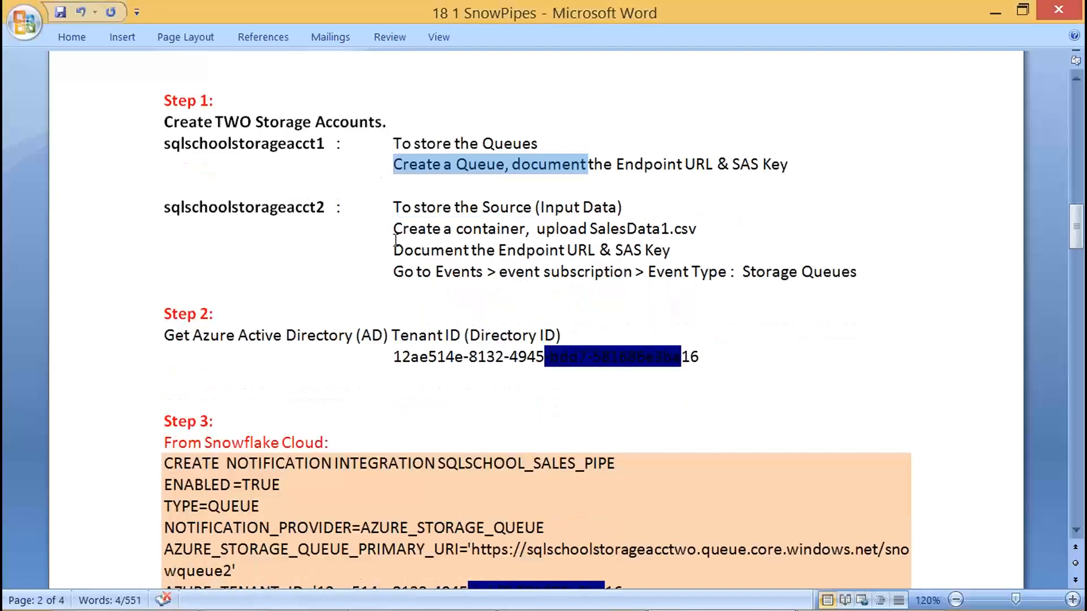
pyautogui.doubleClick(210, 146)
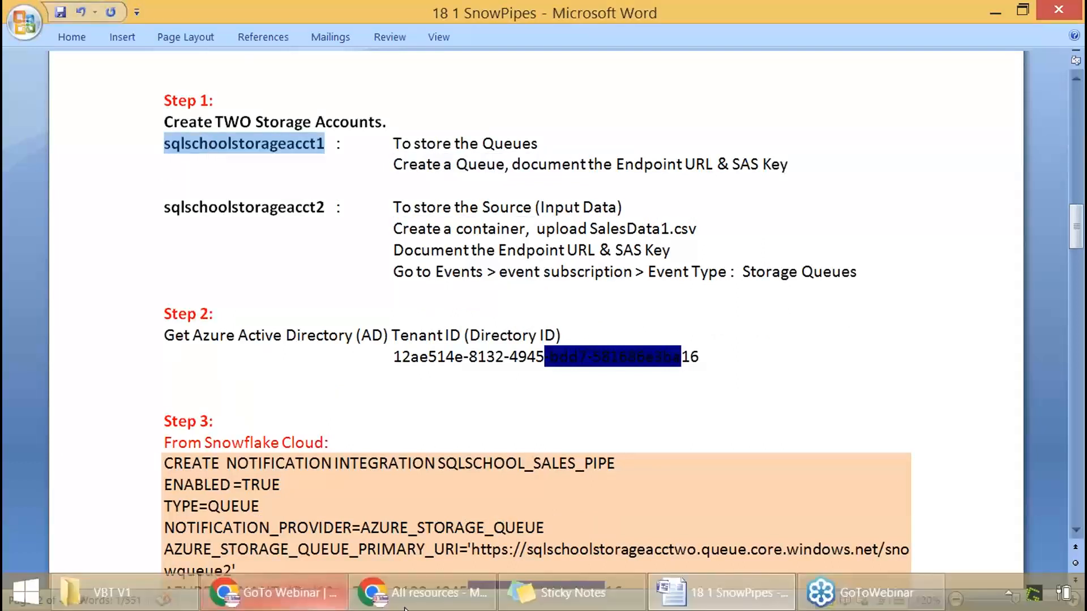
# - Switch to the Azure portal in Chrome, start a new resource, search for "storage account" and open the Storage account offering
pyautogui.click(421, 598)
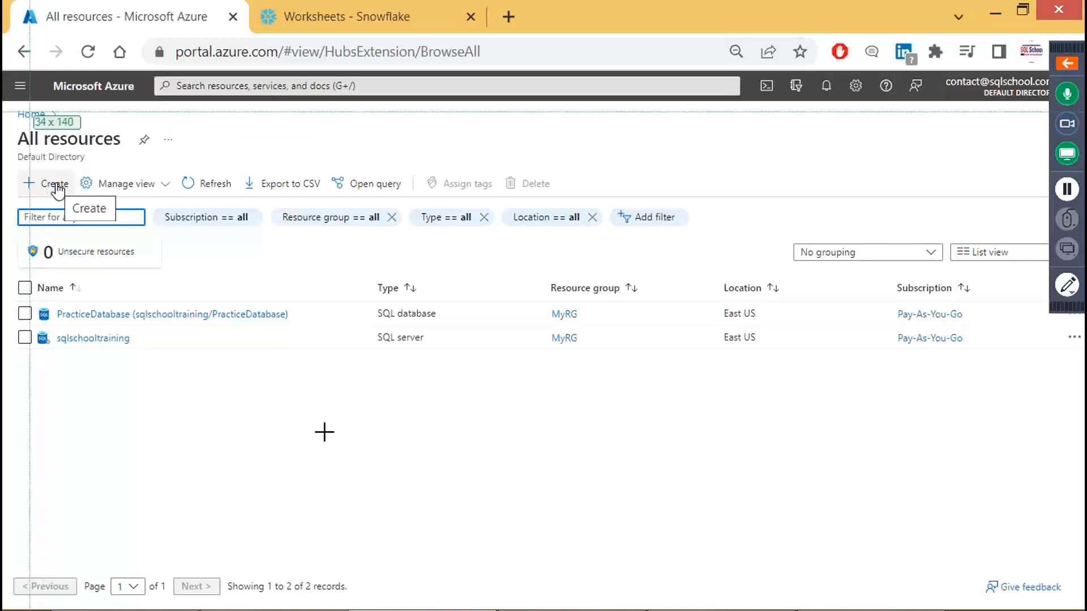
pyautogui.click(54, 196)
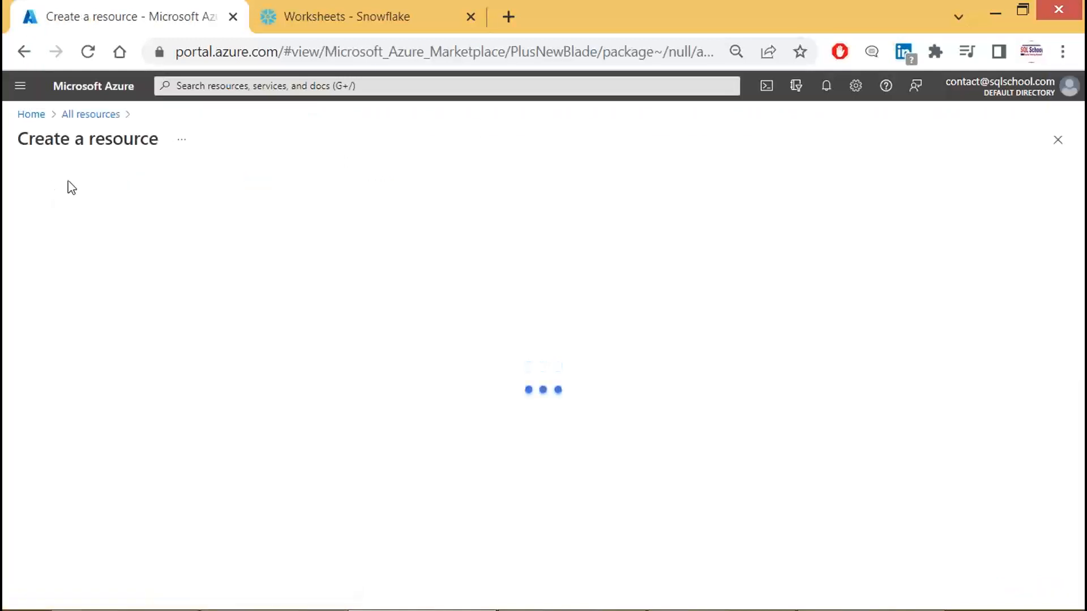
pyautogui.click(253, 190)
pyautogui.write('-05-29 19_19_07-All resources - Microsoft Azure.png')
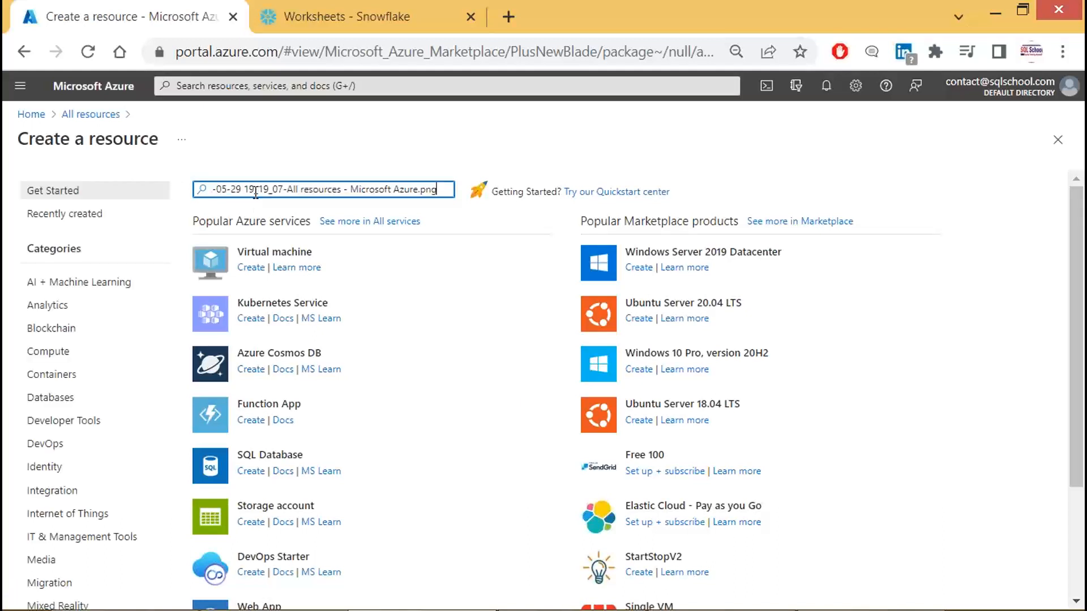
pyautogui.hotkey('ctrl', 'a')
pyautogui.write('storage')
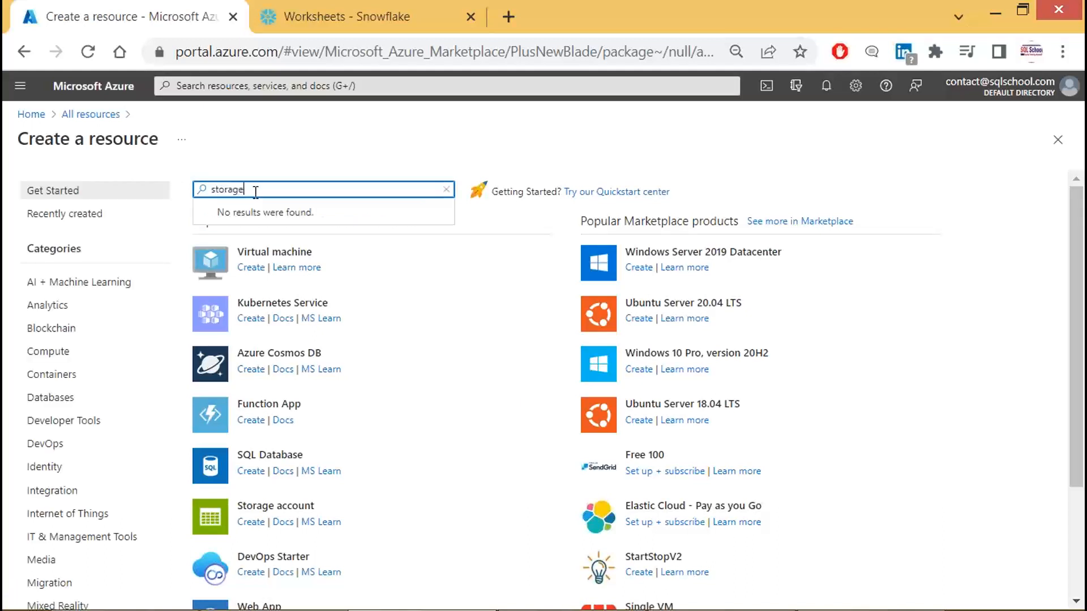
pyautogui.write(' accoun')
pyautogui.write('t')
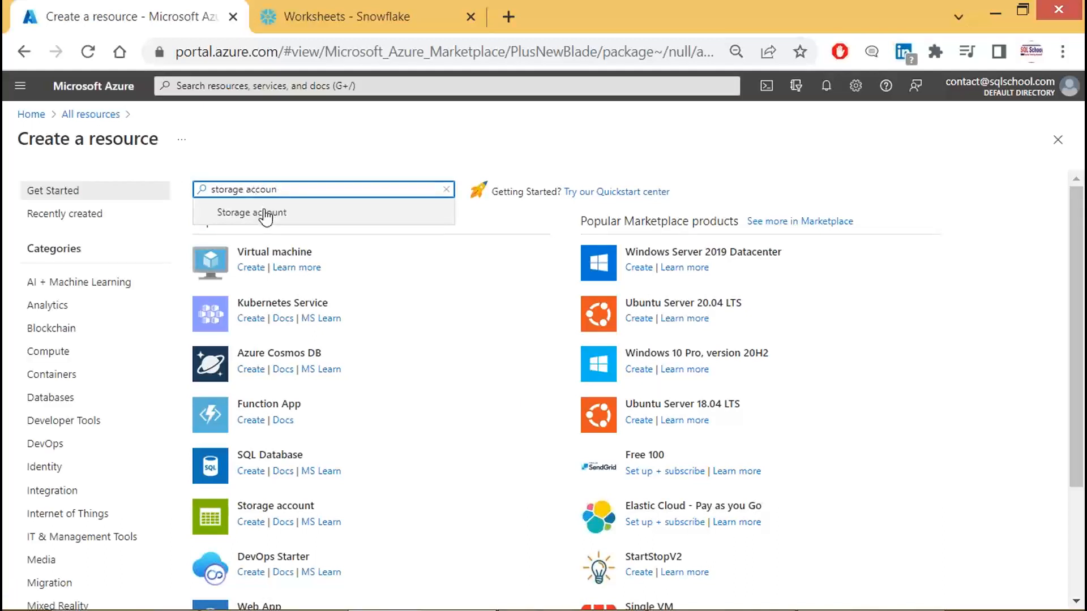
pyautogui.click(262, 213)
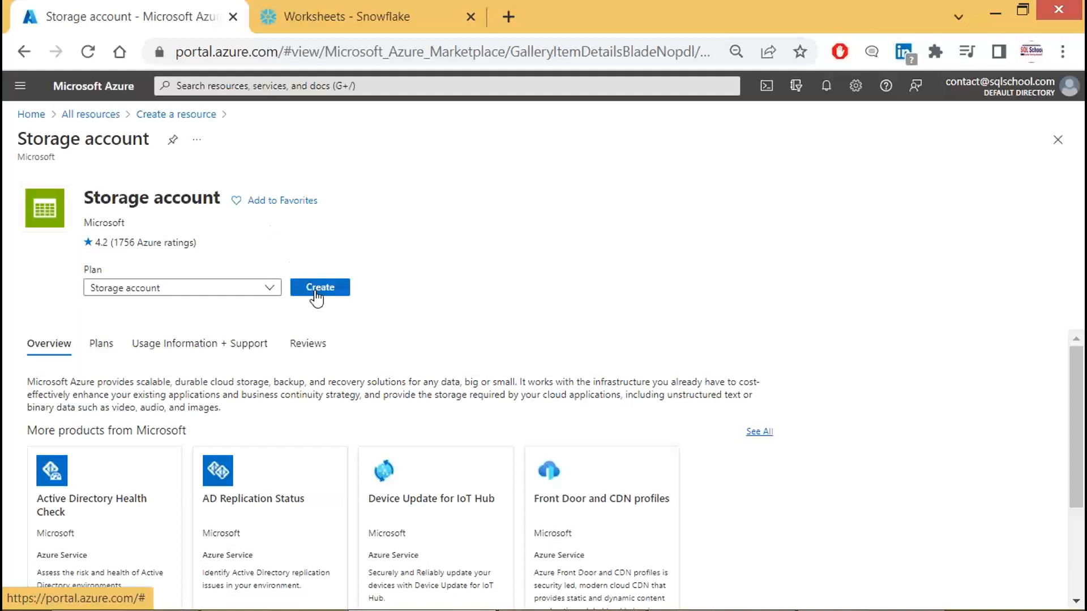
# - Open the storage account creation form, capturing region screenshots of the offering page and of the Basics form
pyautogui.press('Print')
pyautogui.moveTo(3, 100); pyautogui.dragTo(522, 374)
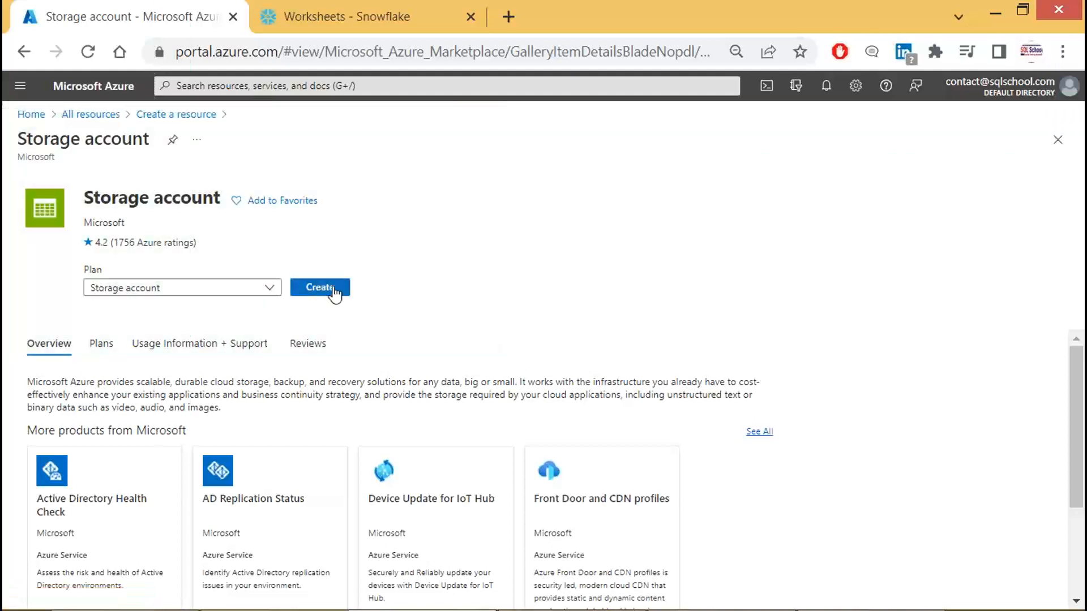
pyautogui.click(333, 290)
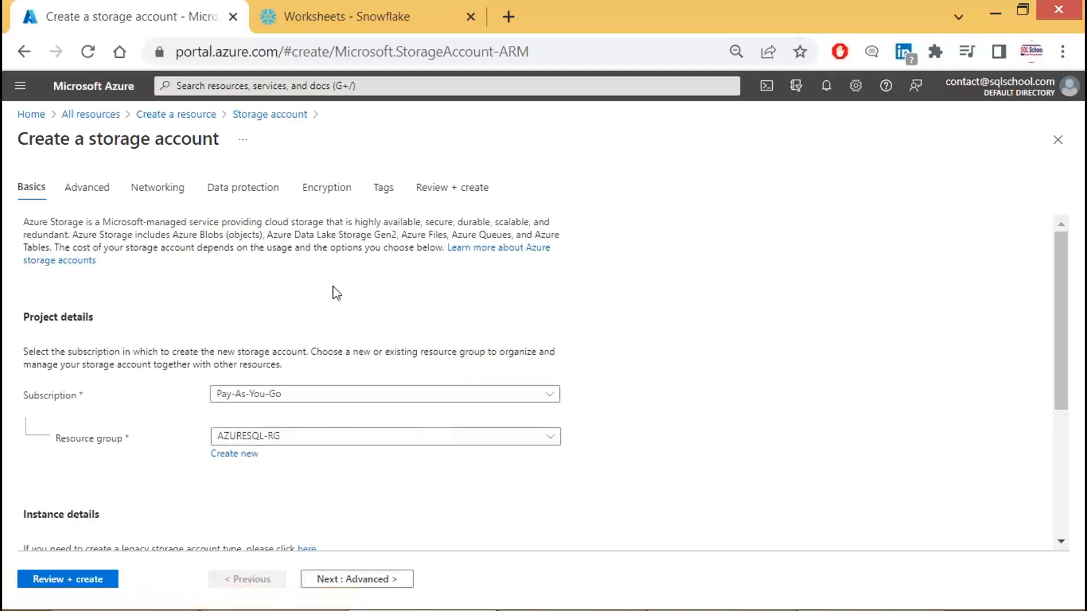
pyautogui.press('Print')
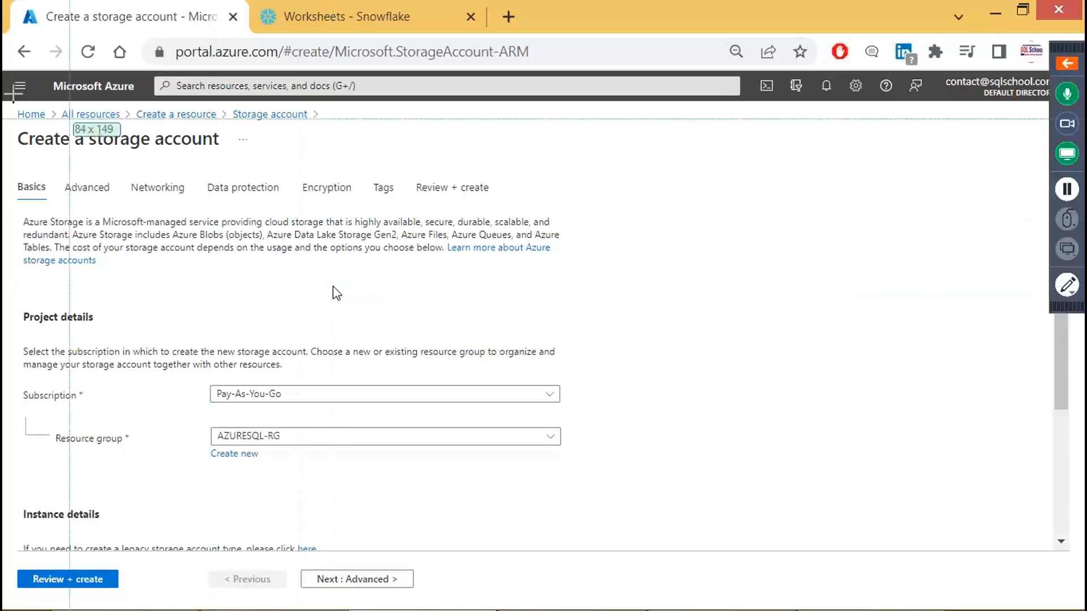
pyautogui.moveTo(12, 94); pyautogui.dragTo(577, 610)
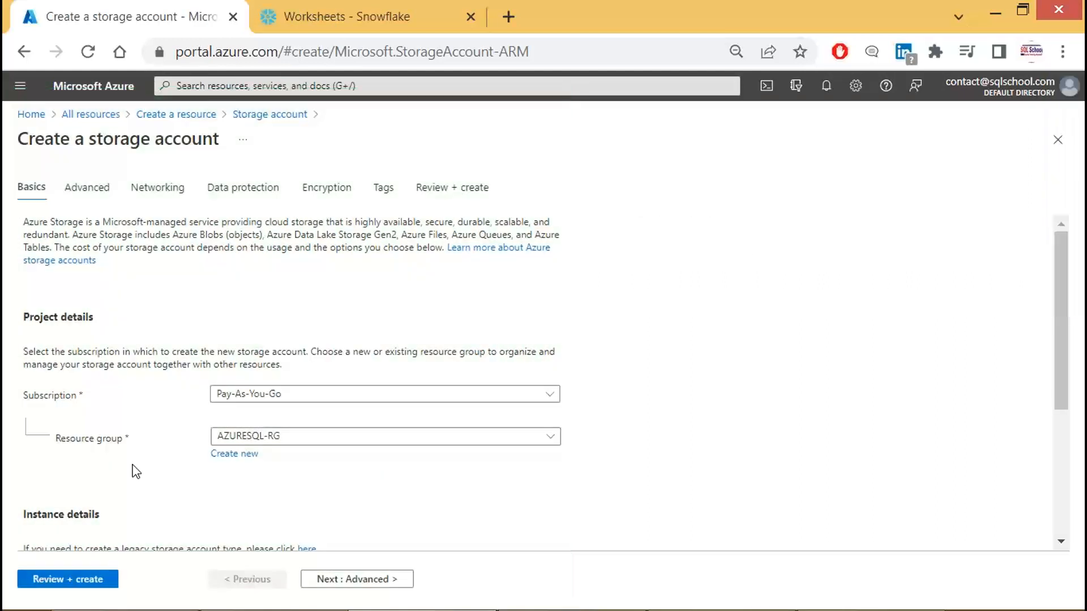
# - Create a new resource group named snowpipes-rg for the storage account
pyautogui.click(242, 458)
pyautogui.click(258, 364)
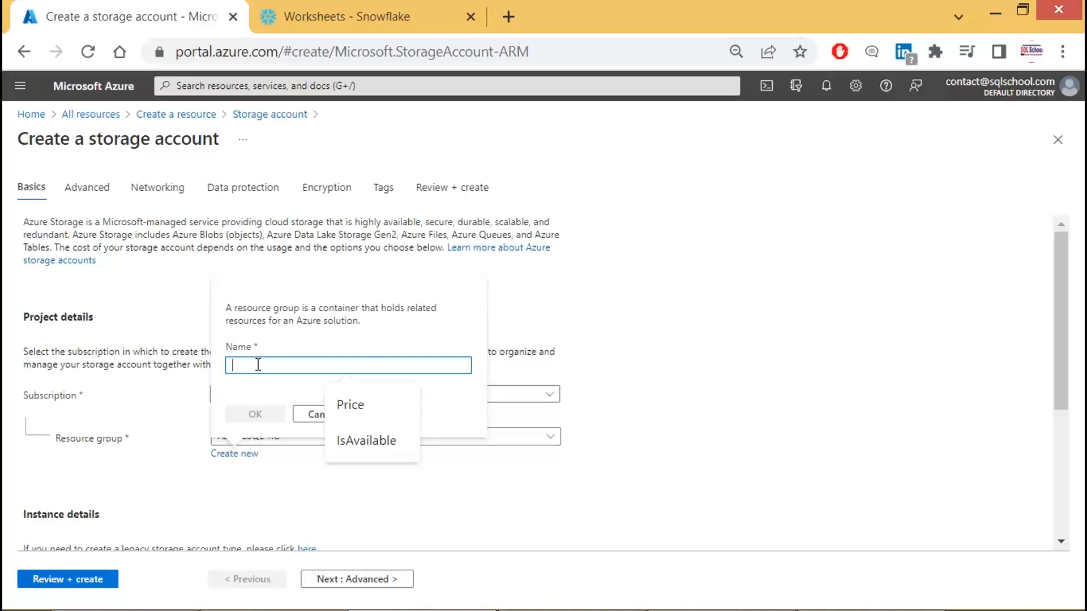
pyautogui.write('storageacc')
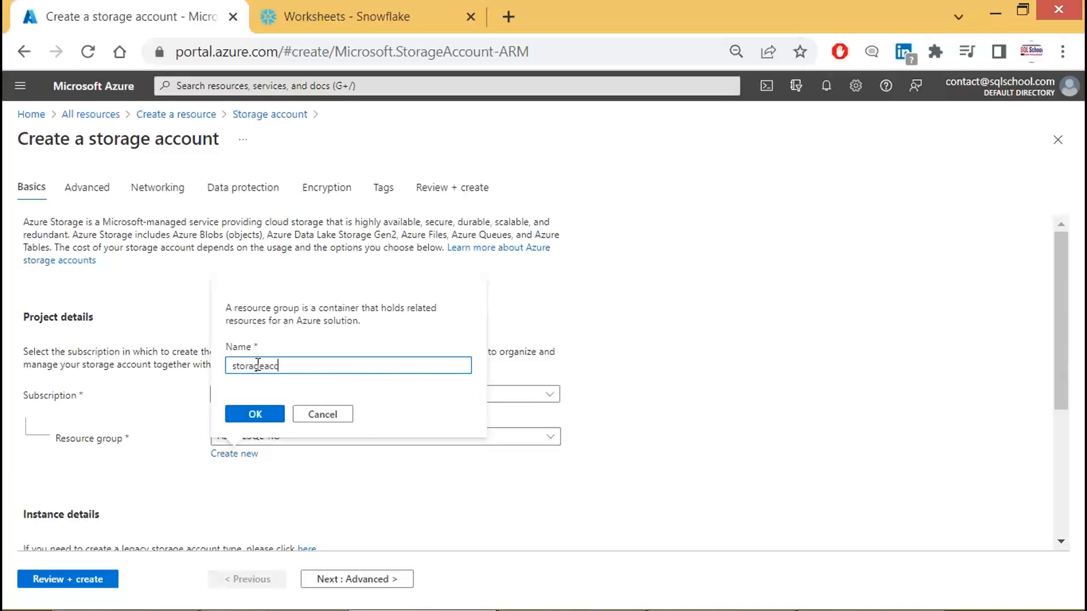
pyautogui.write('ount')
pyautogui.doubleClick(258, 365)
pyautogui.write('snowpipes')
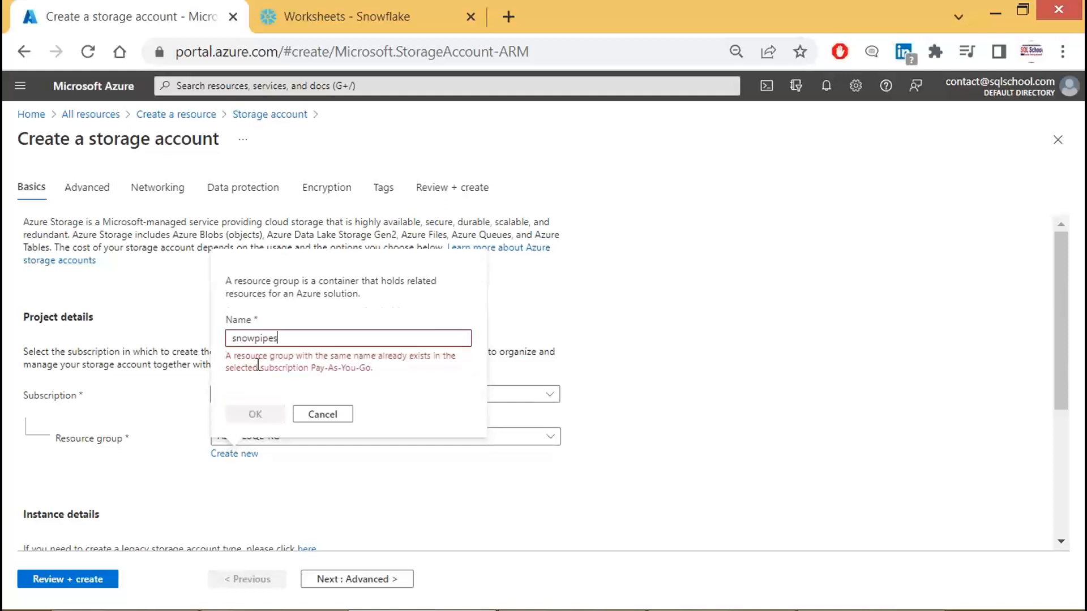
pyautogui.write('-rg')
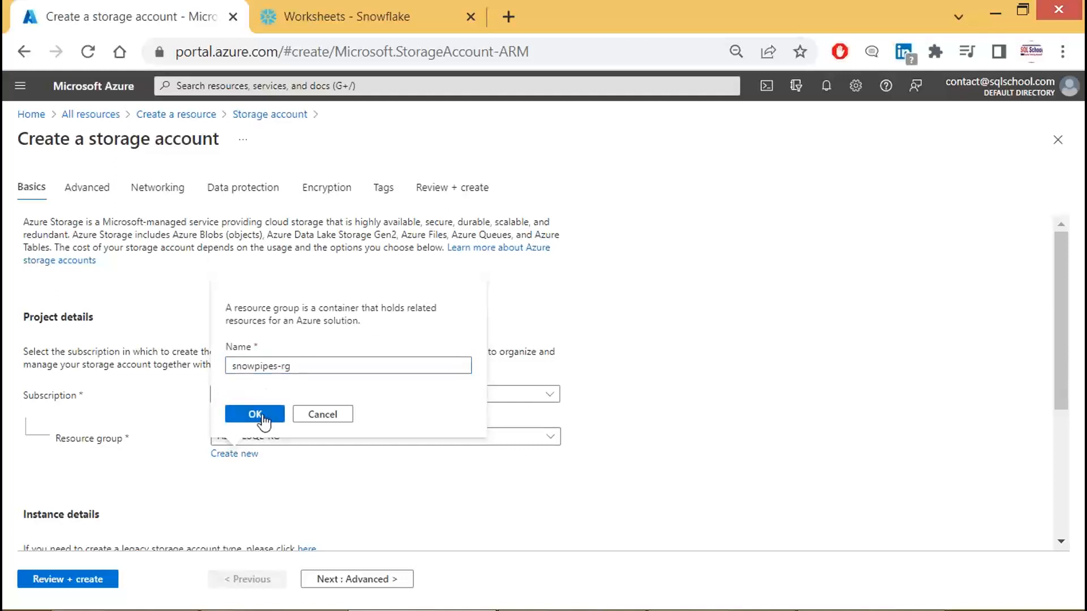
pyautogui.click(262, 414)
# - Capture a region screenshot of the form's project details with the new resource group selected
pyautogui.scroll(-4, 277, 396)
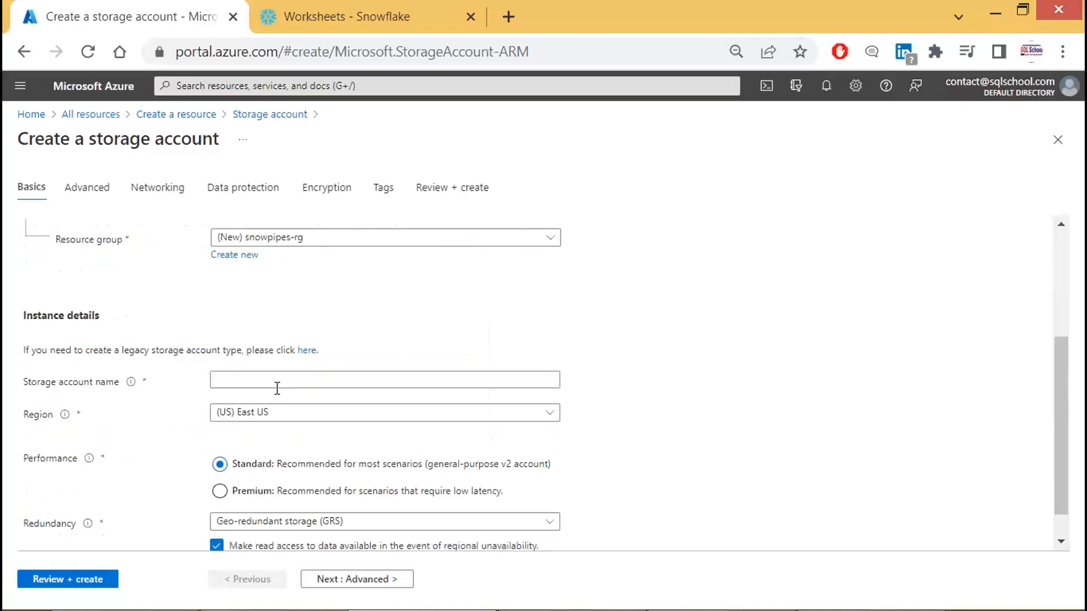
pyautogui.scroll(2, 274, 385)
pyautogui.press('Print')
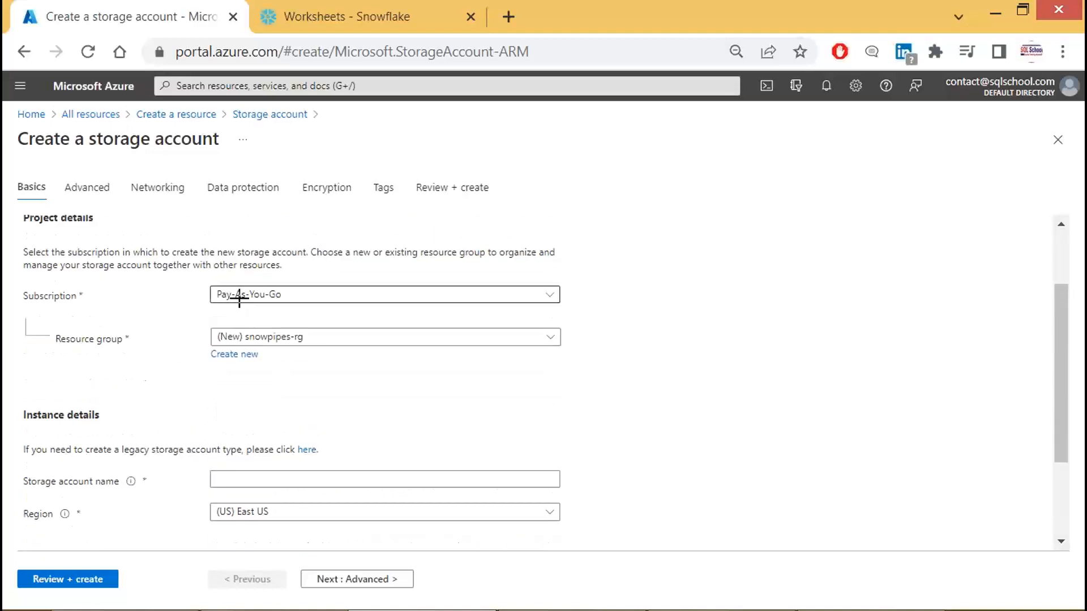
pyautogui.moveTo(3, 95); pyautogui.dragTo(618, 572)
# - Set the storage account name to sqlschoolstorageaccone and capture a region screenshot of the instance details
pyautogui.scroll(-2, 290, 371)
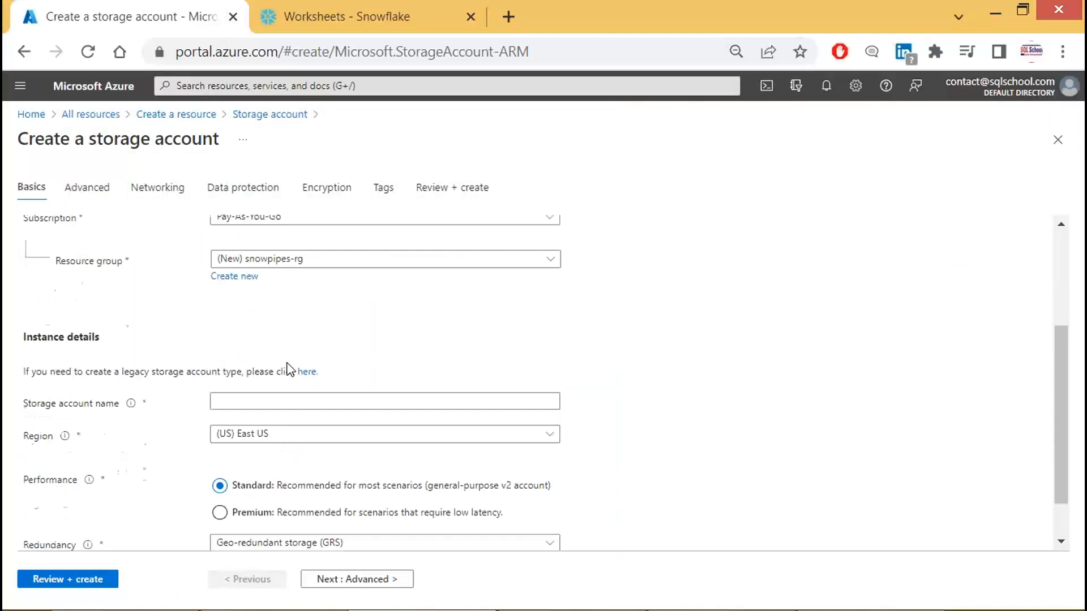
pyautogui.click(278, 377)
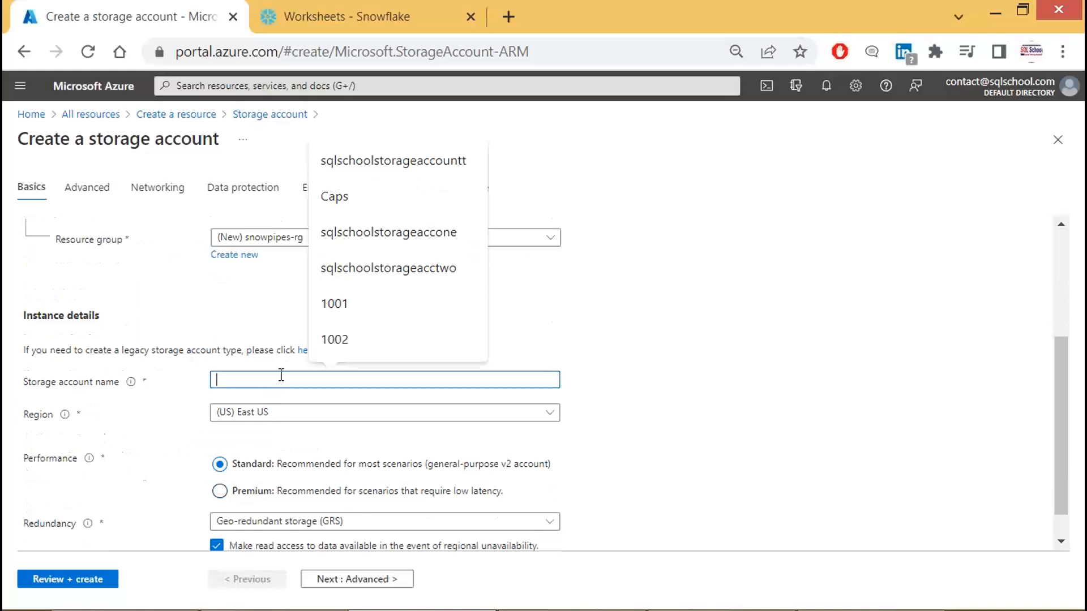
pyautogui.click(444, 232)
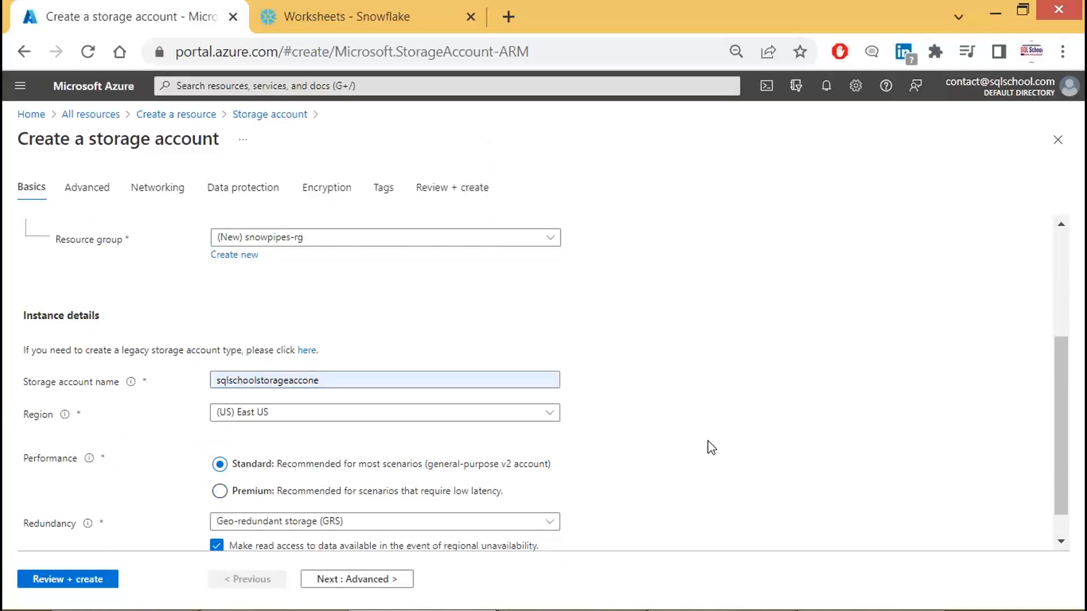
pyautogui.press('Print')
pyautogui.moveTo(3, 159); pyautogui.dragTo(587, 578)
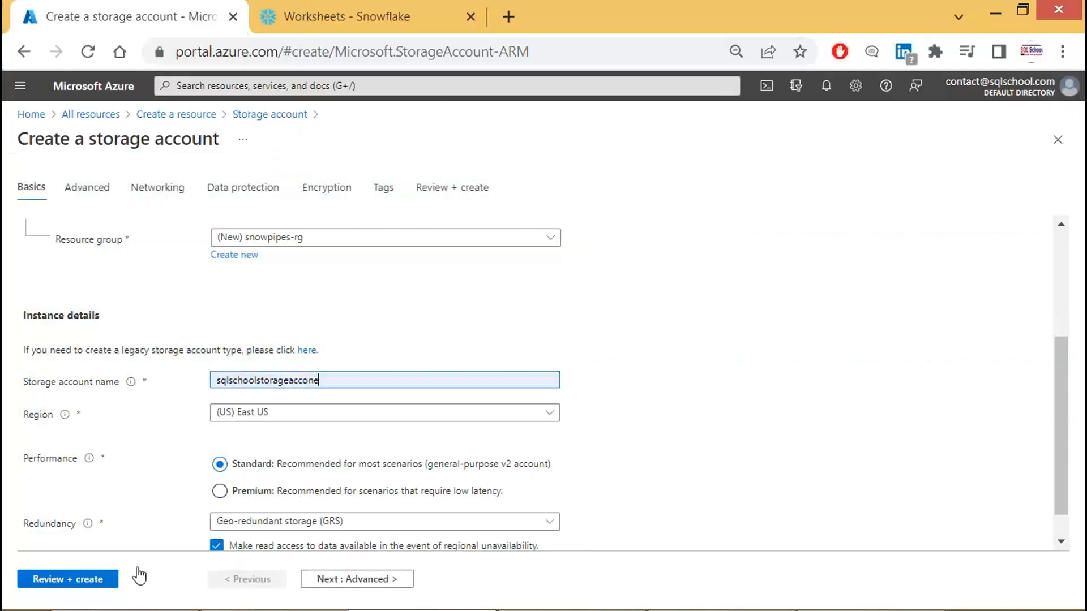
# - Review and deploy the storage account, capturing region screenshots of the review summary and the deployment status
pyautogui.click(91, 577)
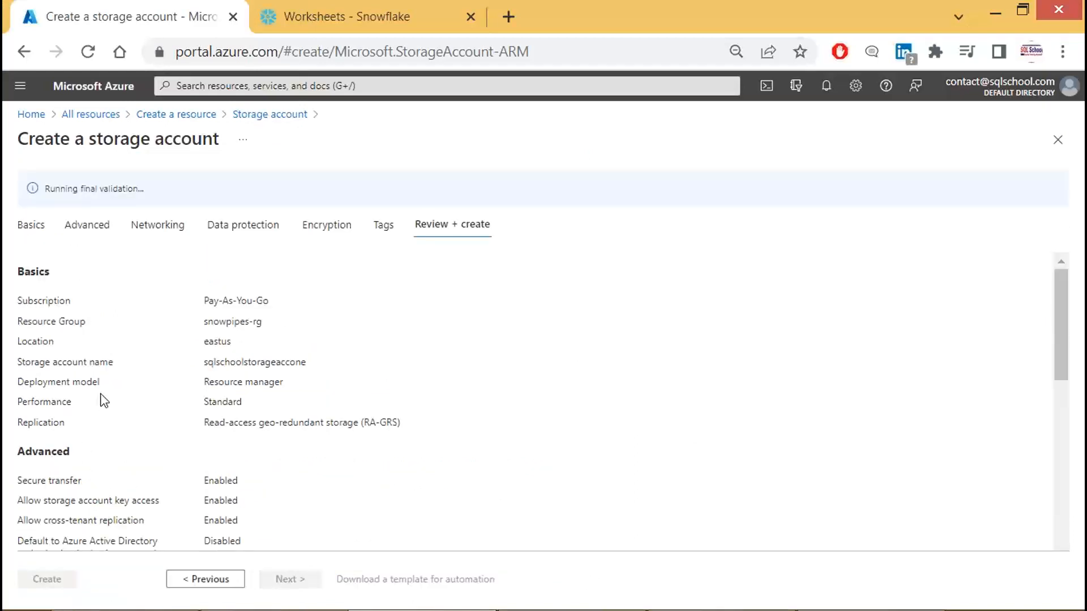
pyautogui.press('Print')
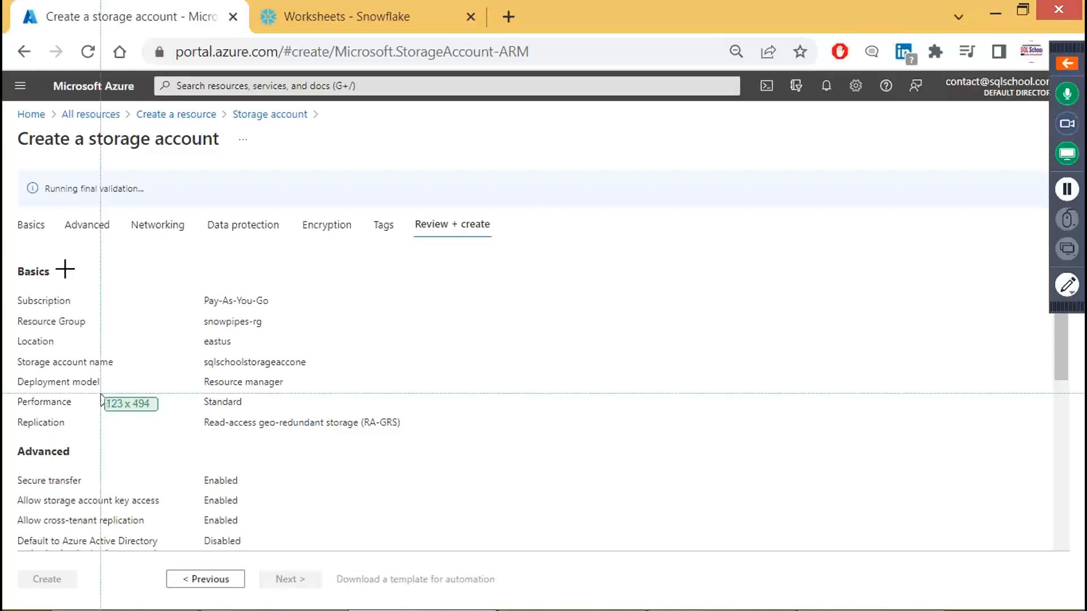
pyautogui.moveTo(2, 92); pyautogui.dragTo(543, 601)
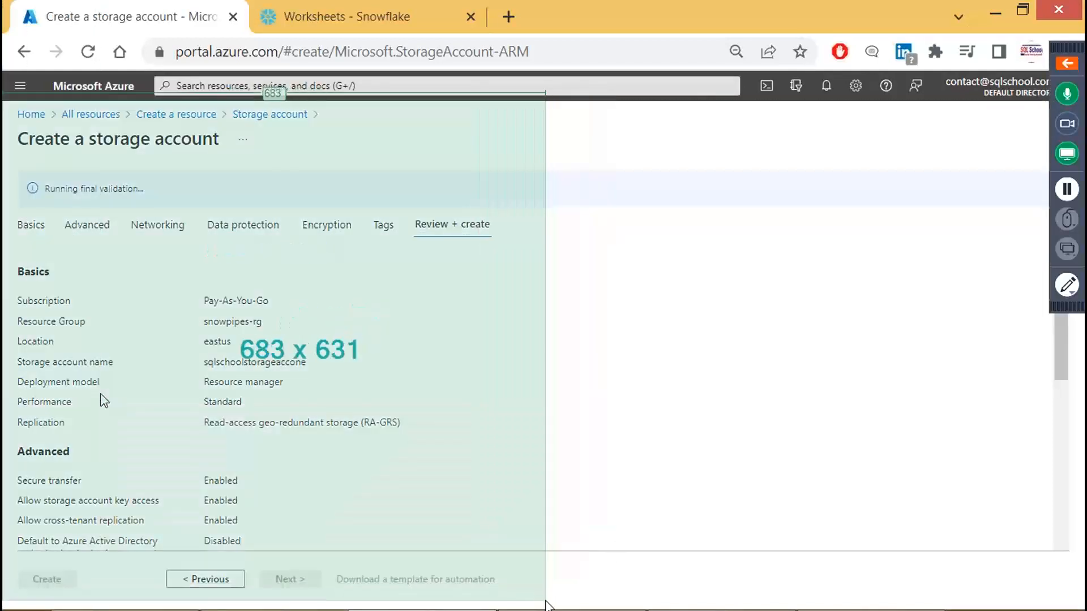
pyautogui.click(41, 583)
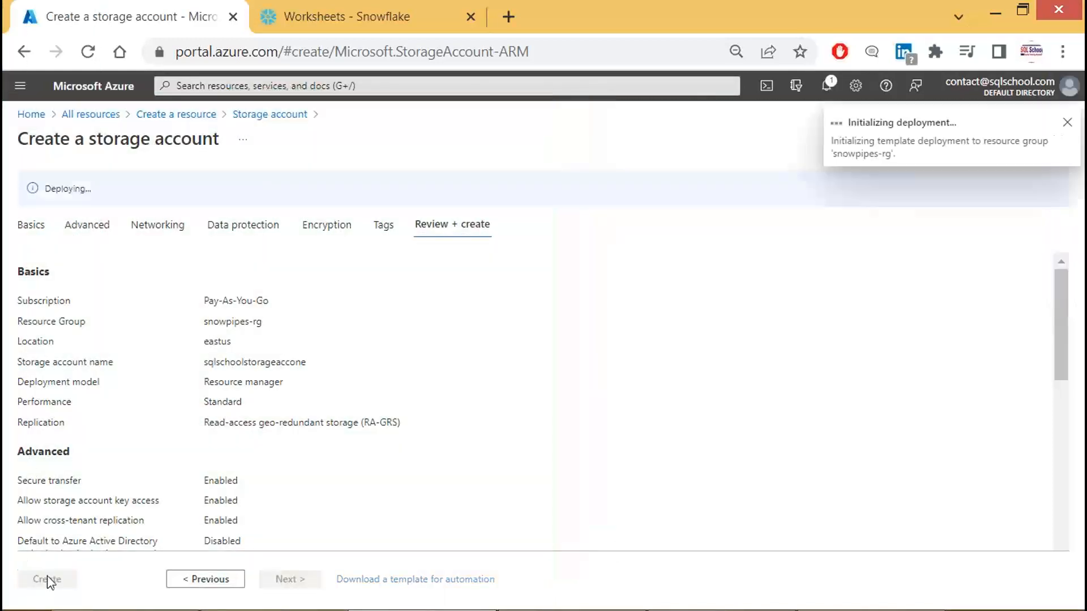
pyautogui.press('Print')
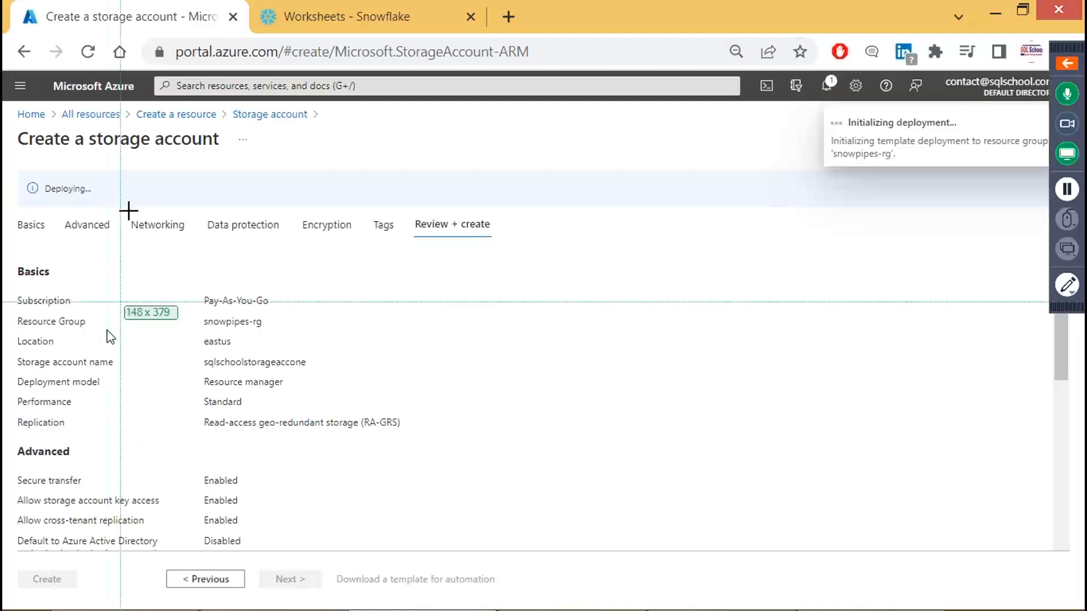
pyautogui.moveTo(3, 110); pyautogui.dragTo(991, 390)
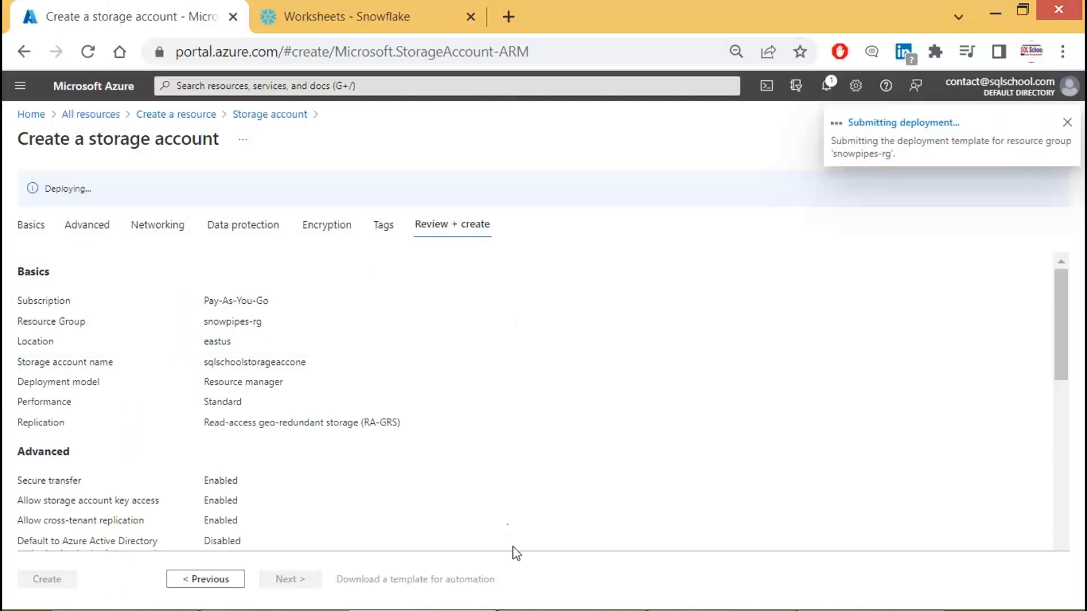
# - Review Step 1 of the SnowPipes notes in Word, covering both storage accounts and the queue task, and return to the Azure portal
pyautogui.click(689, 606)
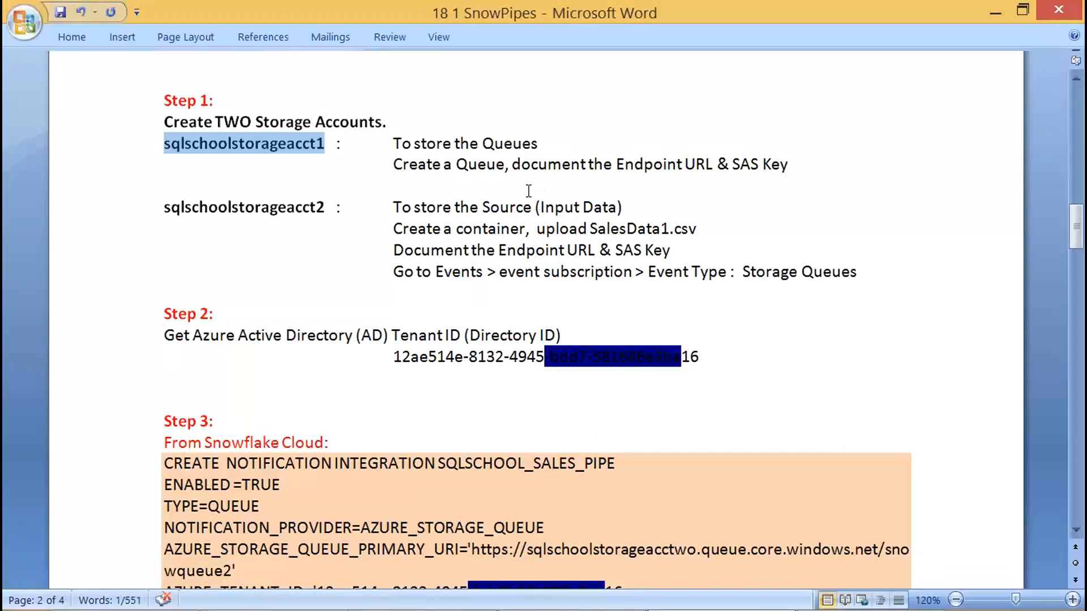
pyautogui.doubleClick(214, 210)
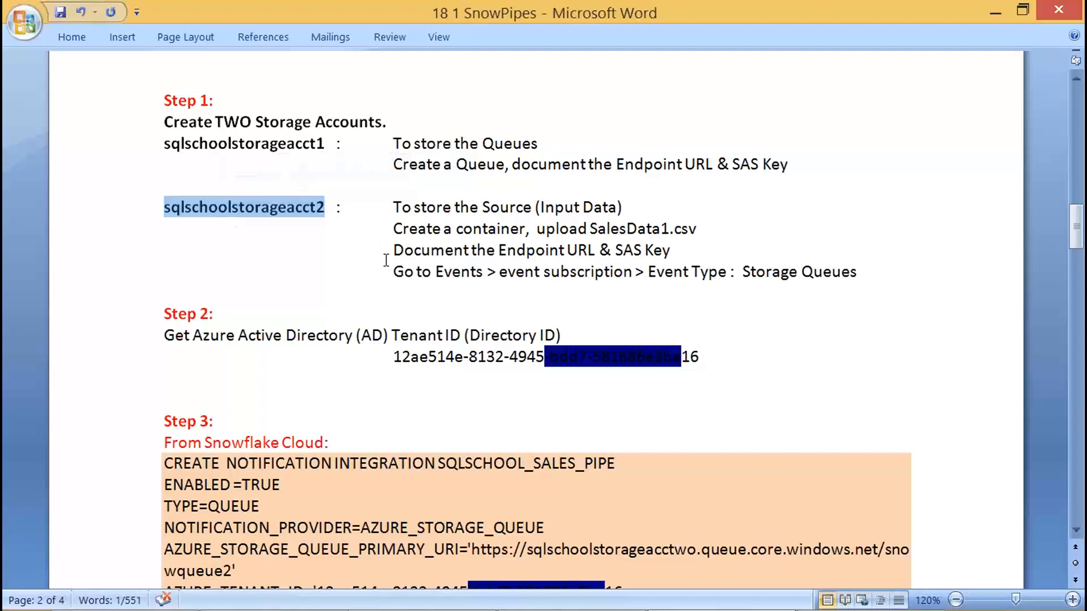
pyautogui.moveTo(395, 148); pyautogui.dragTo(773, 164)
pyautogui.click(517, 151)
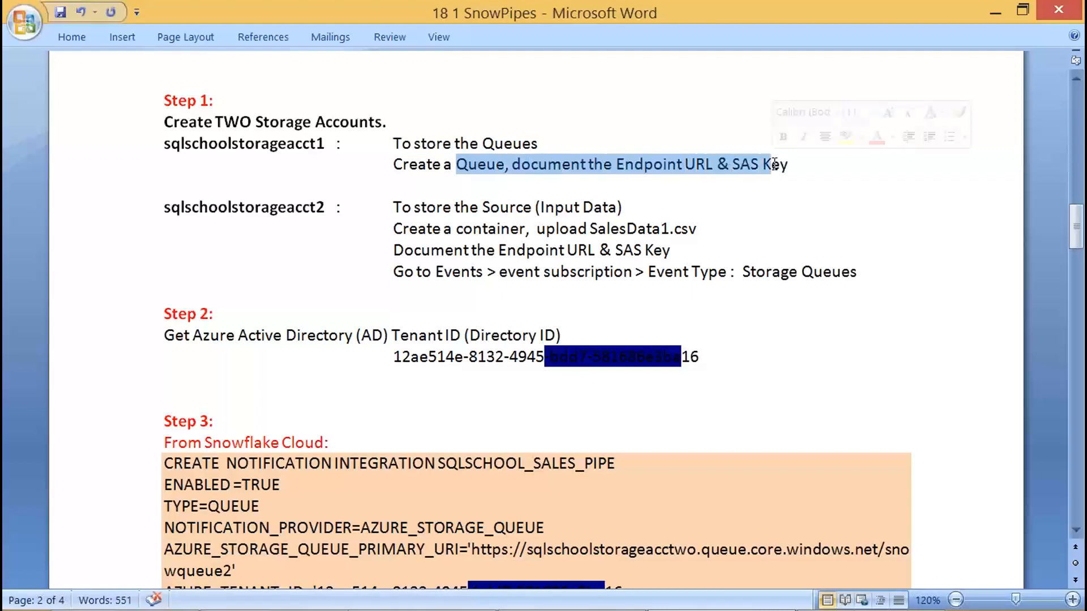
pyautogui.click(478, 579)
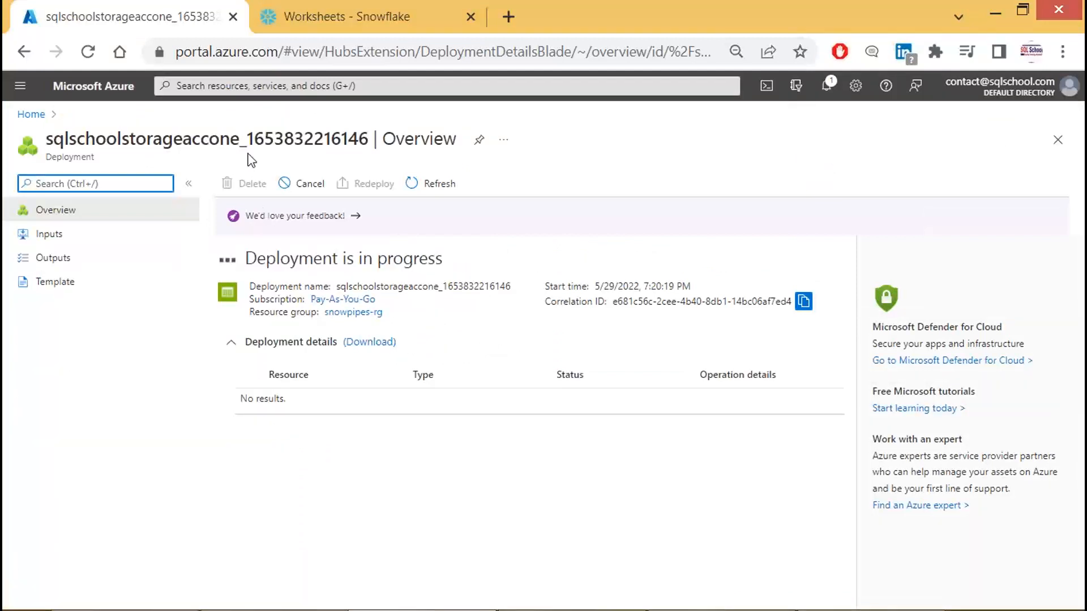
# - Open the Azure portal home page in a new browser tab while keeping the deployment page in view
pyautogui.rightClick(31, 114)
pyautogui.click(119, 129)
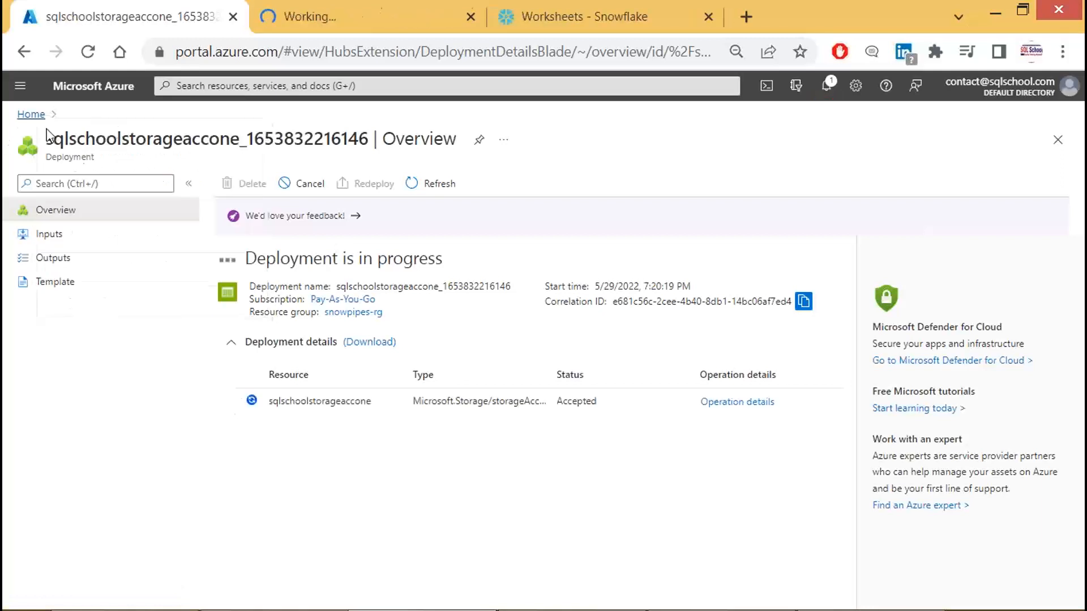
pyautogui.rightClick(34, 116)
pyautogui.click(119, 140)
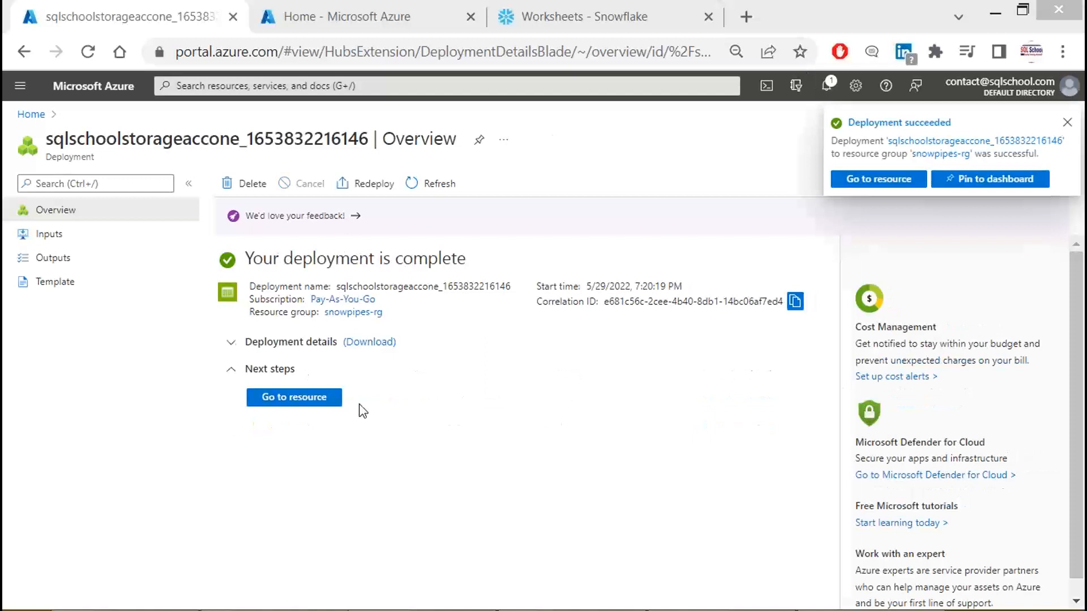
# - Capture a region screenshot of the completed deployment and go to the deployed storage account
pyautogui.press('Print')
pyautogui.moveTo(4, 33); pyautogui.dragTo(525, 436)
pyautogui.click(306, 406)
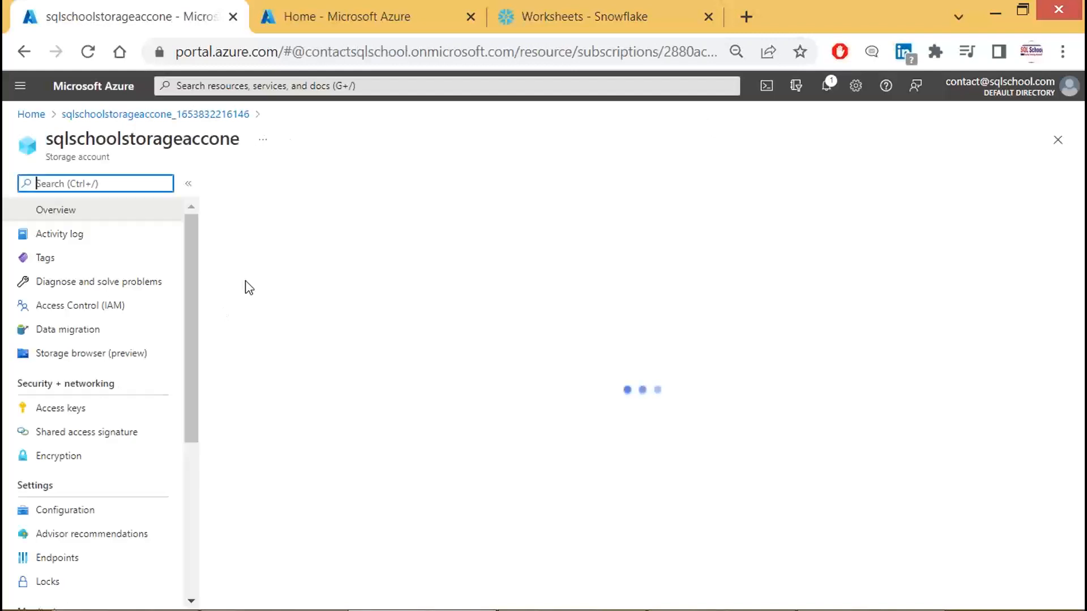
# - Capture region screenshots of the sqlschoolstorageaccone overview page
pyautogui.press('Print')
pyautogui.moveTo(3, 104); pyautogui.dragTo(770, 456)
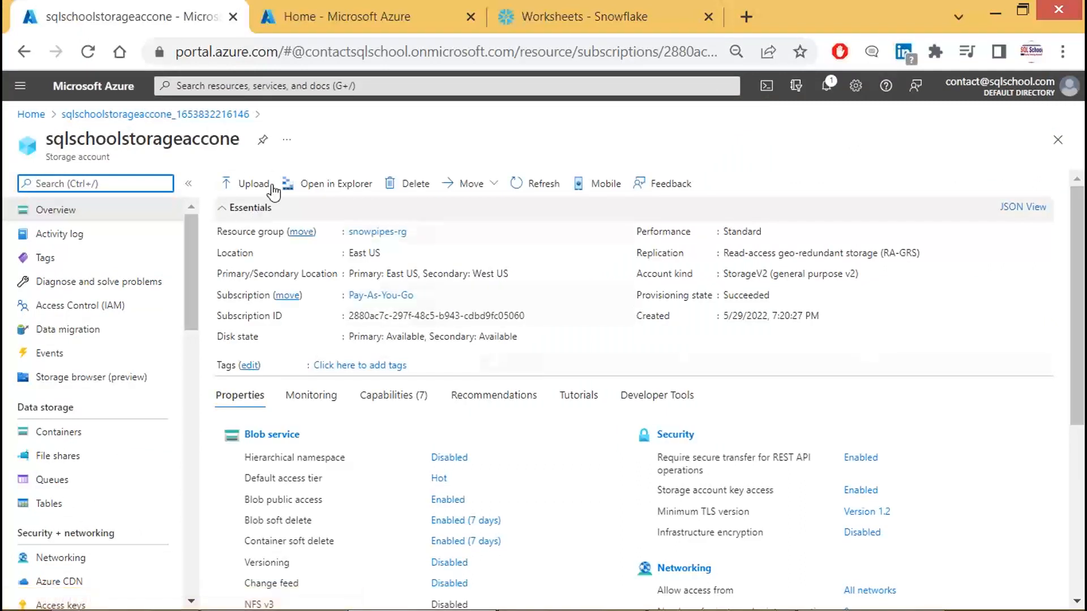
pyautogui.press('Print')
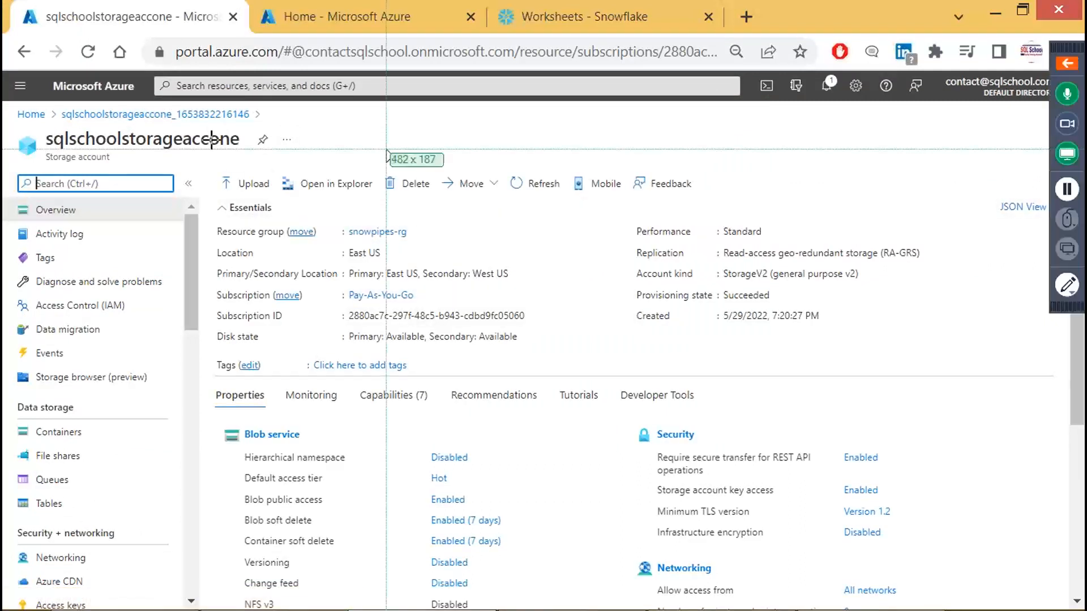
pyautogui.moveTo(24, 70); pyautogui.dragTo(574, 345)
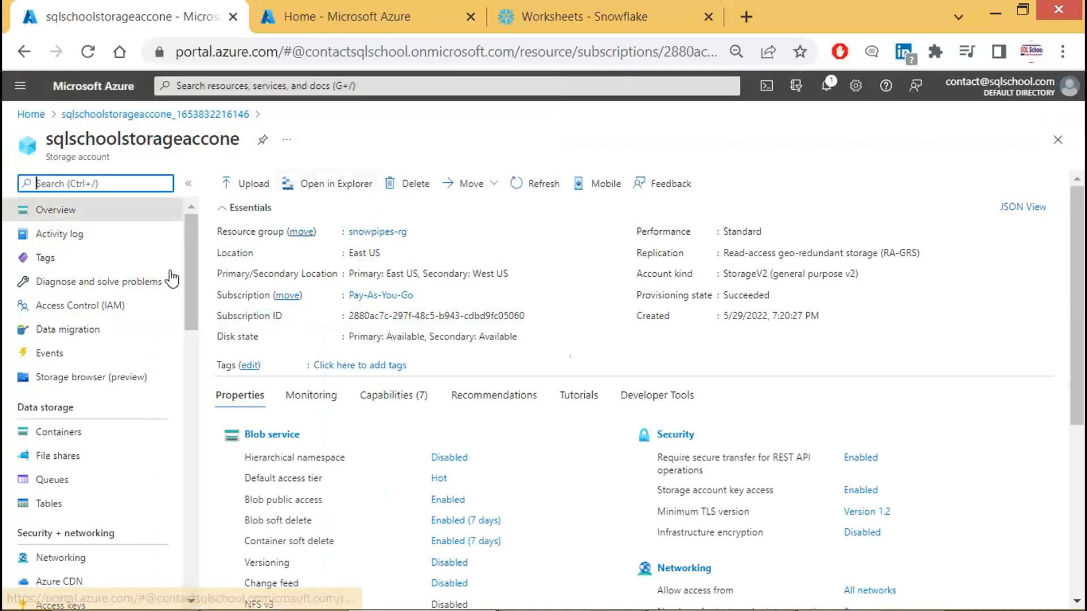
# - Open the storage account's queue list and capture a region screenshot of it
pyautogui.click(62, 485)
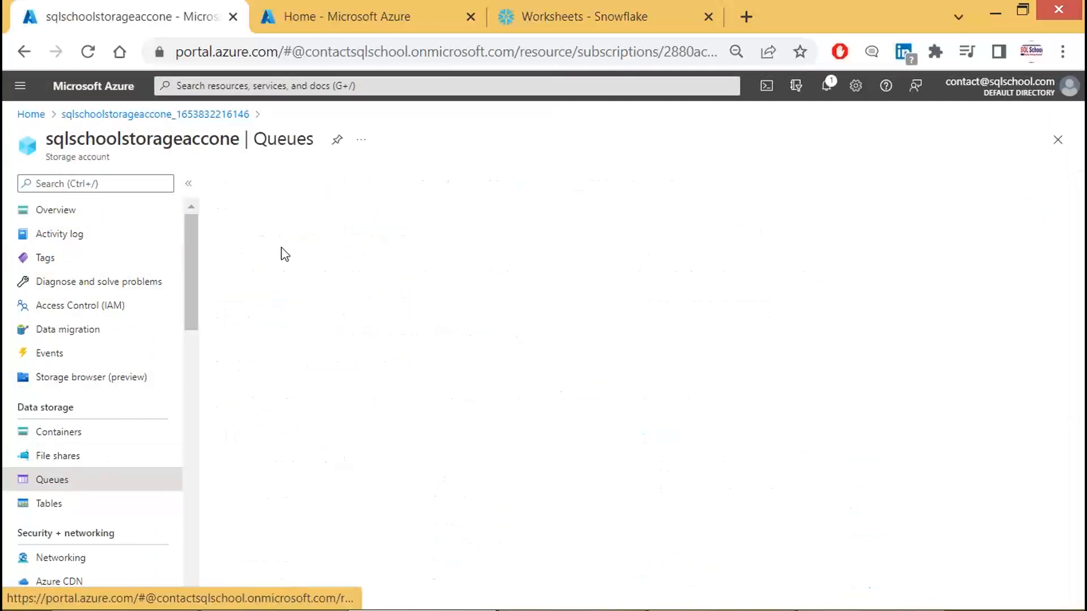
pyautogui.press('Print')
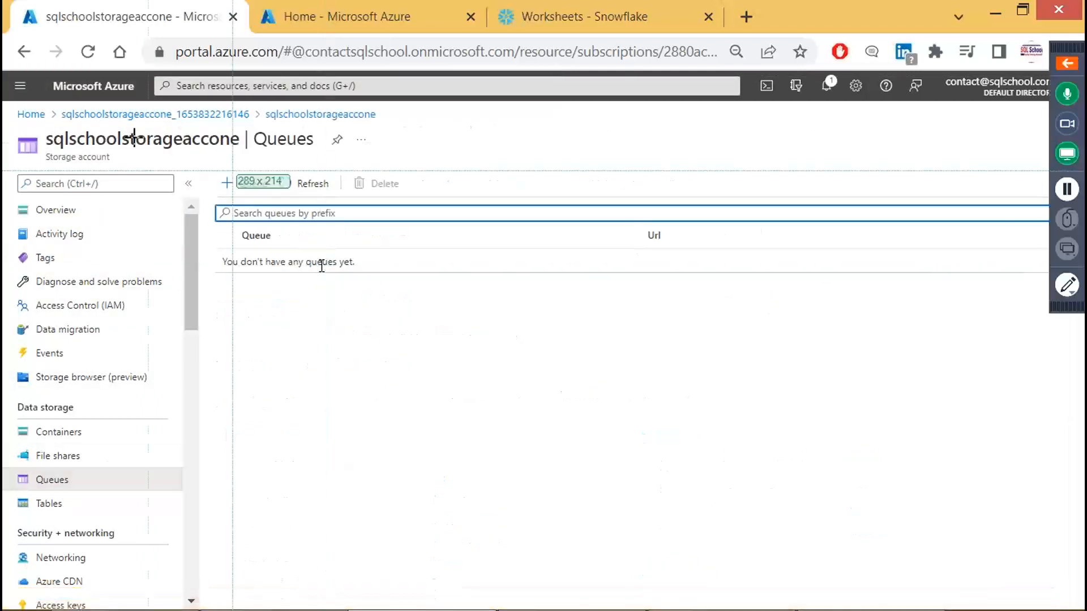
pyautogui.moveTo(4, 74); pyautogui.dragTo(471, 300)
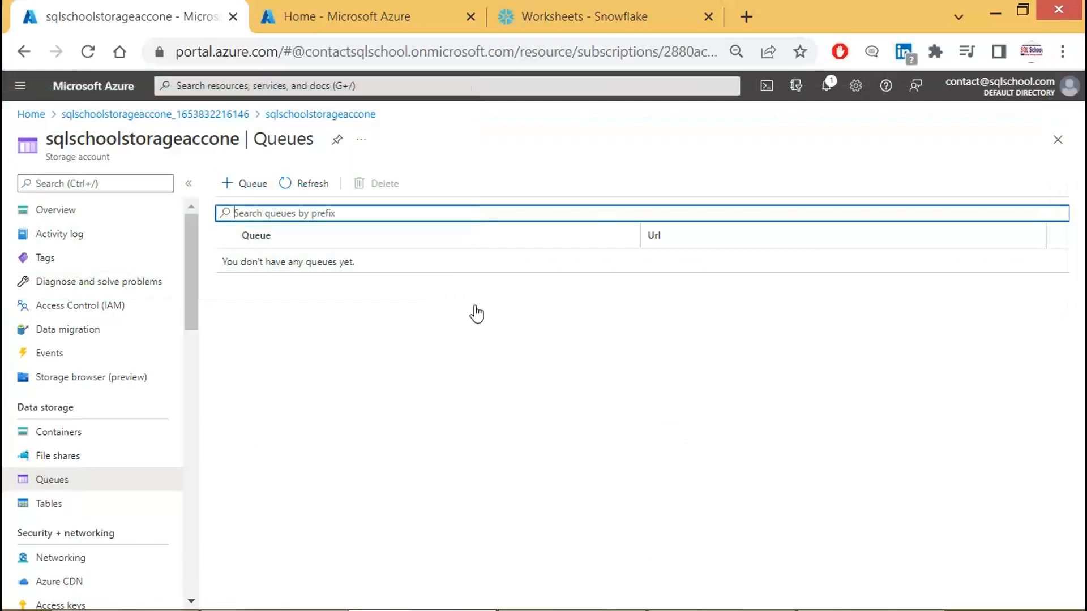
# - Add a queue named queue to the storage account, capturing a region screenshot of the filled-in form before creating it
pyautogui.click(249, 186)
pyautogui.click(248, 270)
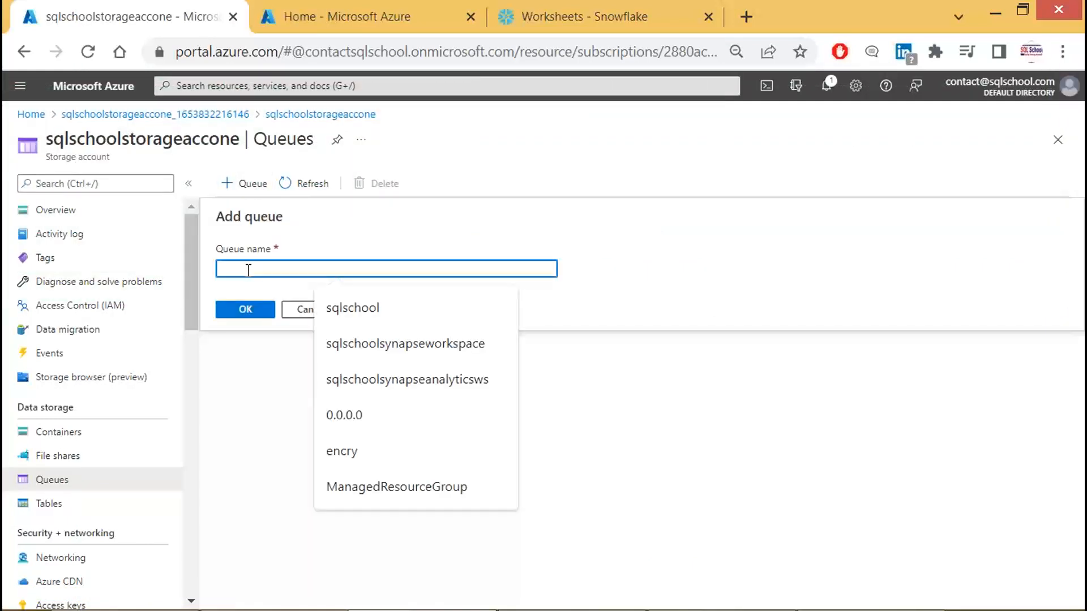
pyautogui.write('queue')
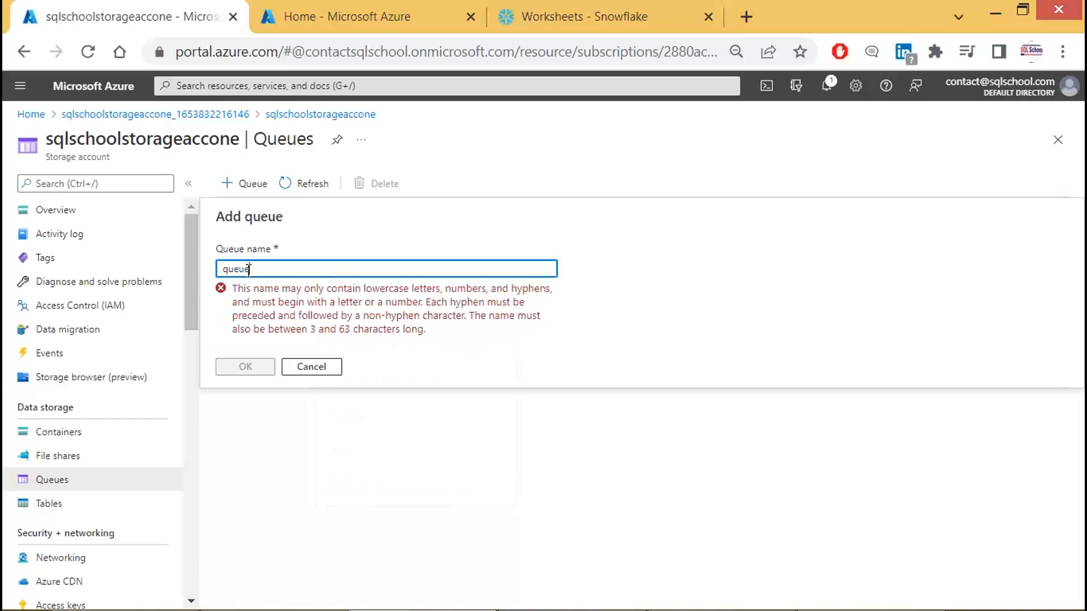
pyautogui.press('Print')
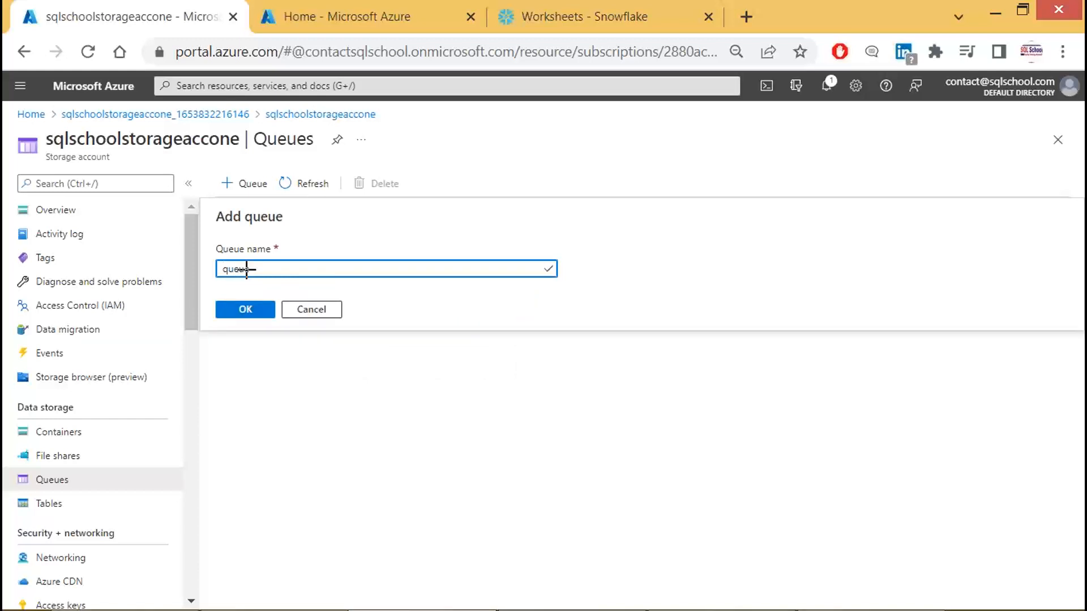
pyautogui.moveTo(11, 106); pyautogui.dragTo(487, 337)
pyautogui.click(257, 317)
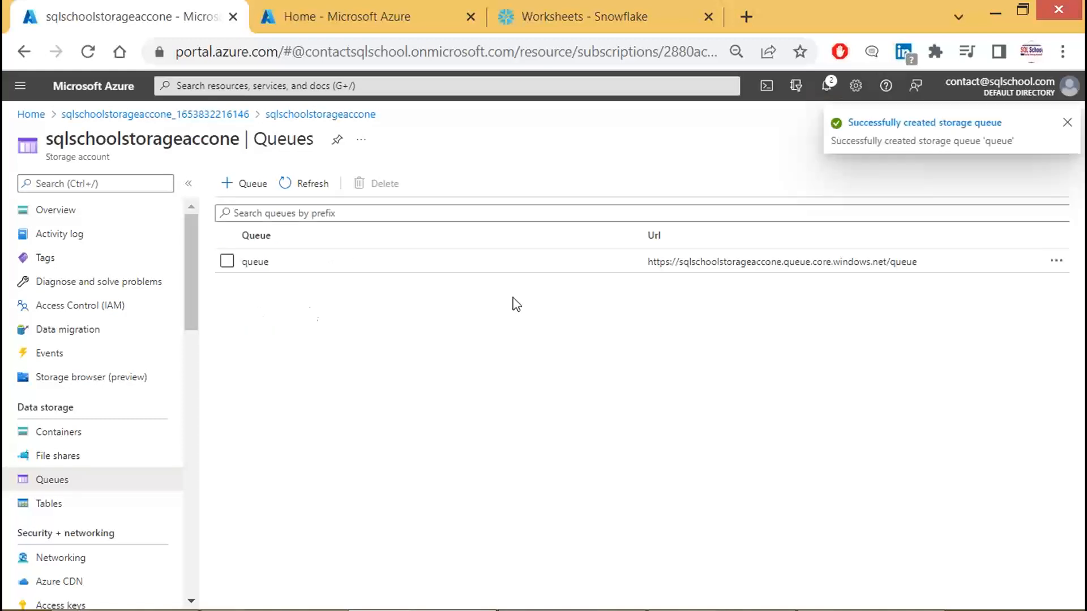
# - Copy the new queue's URL and open an empty Notepad window placed beside the storage account's menu
pyautogui.moveTo(675, 263); pyautogui.dragTo(671, 264)
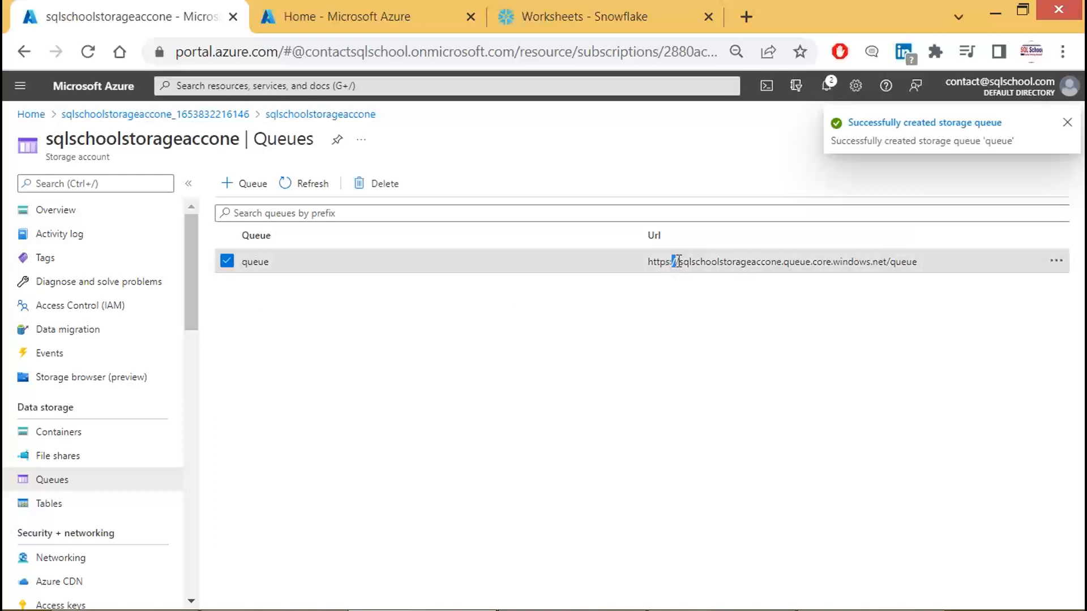
pyautogui.tripleClick(678, 261)
pyautogui.hotkey('ctrl', 'c')
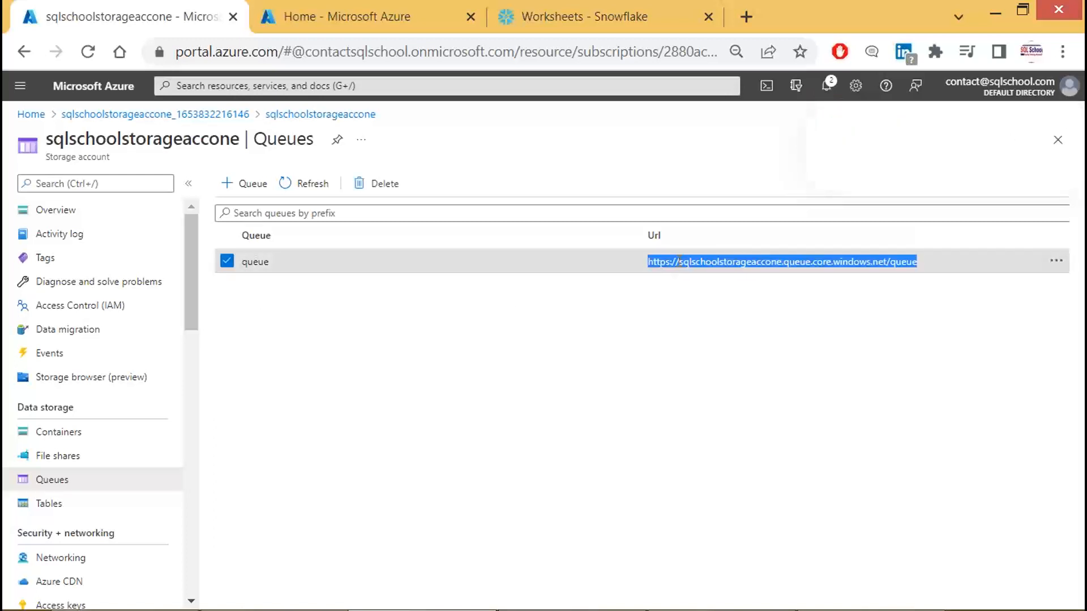
pyautogui.press('super+r')
pyautogui.write('NOTEPAD')
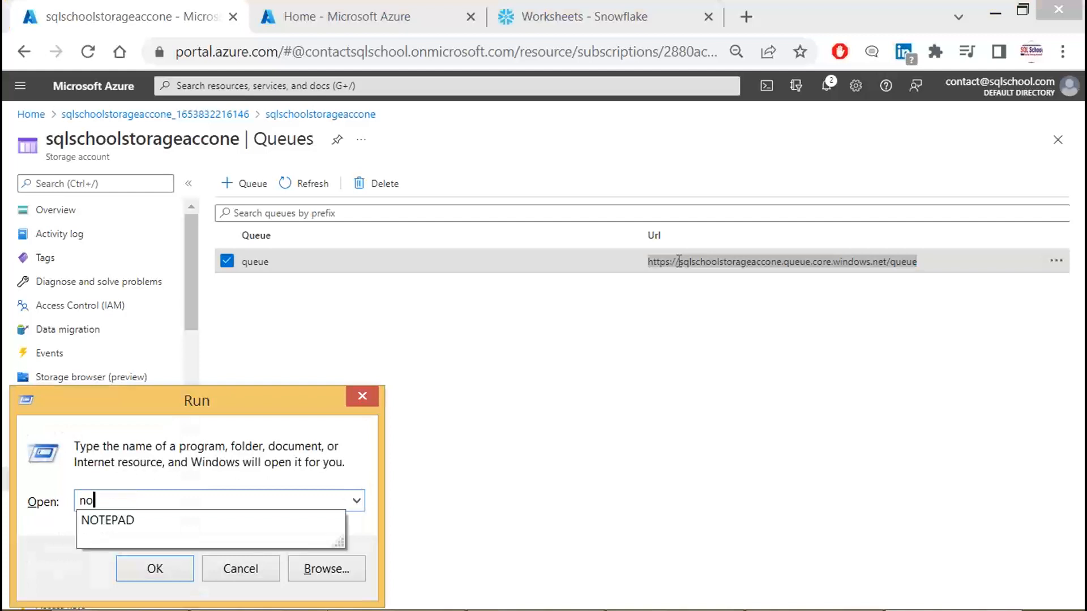
pyautogui.press('Return')
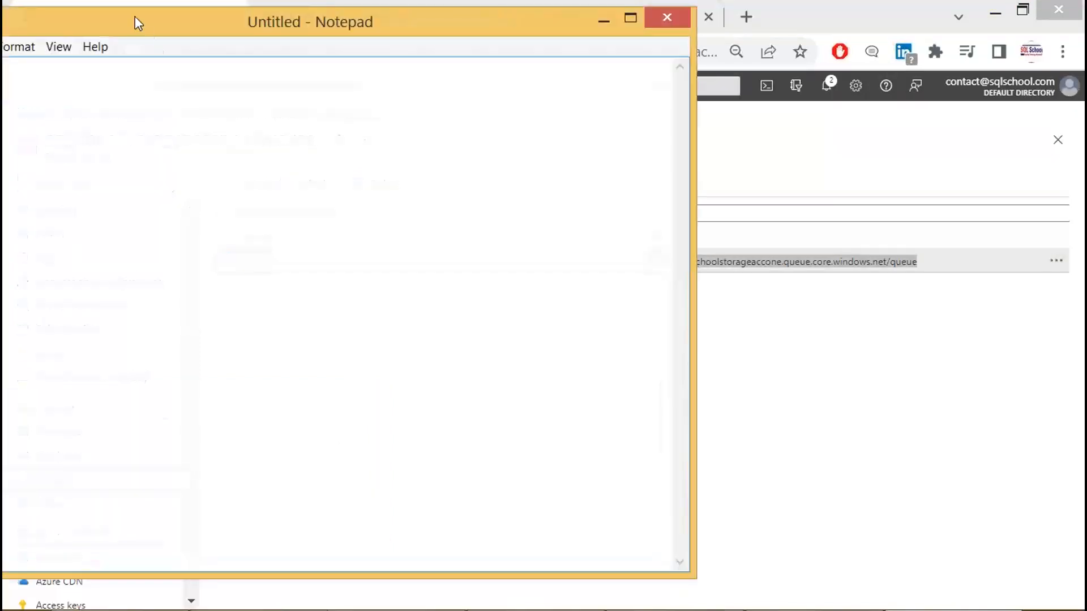
pyautogui.moveTo(135, 16); pyautogui.dragTo(677, 235)
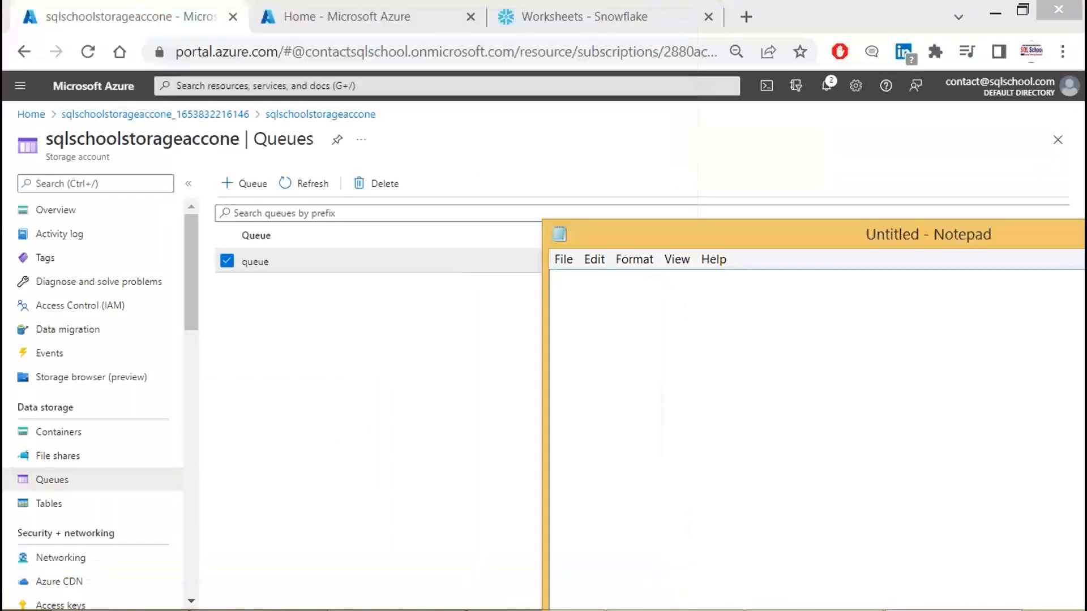
# - Paste the queue URL as the only text in the Notepad file, followed by a blank line
pyautogui.write('STORAGE A')
pyautogui.hotkey('ctrl', 'a')
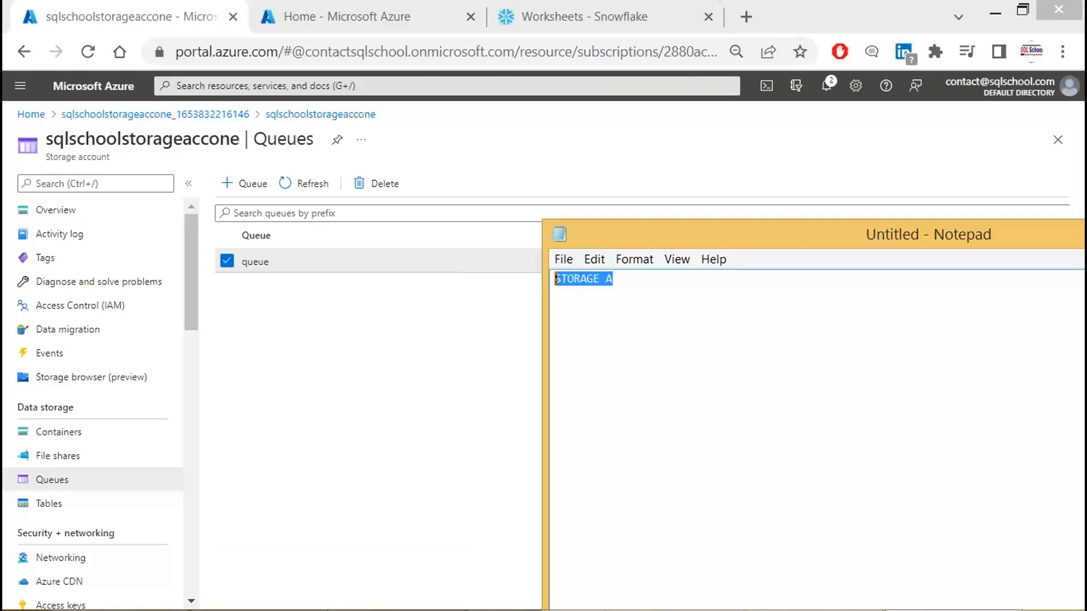
pyautogui.press('BackSpace')
pyautogui.hotkey('ctrl', 'v')
pyautogui.press('Return')
pyautogui.press('Return')
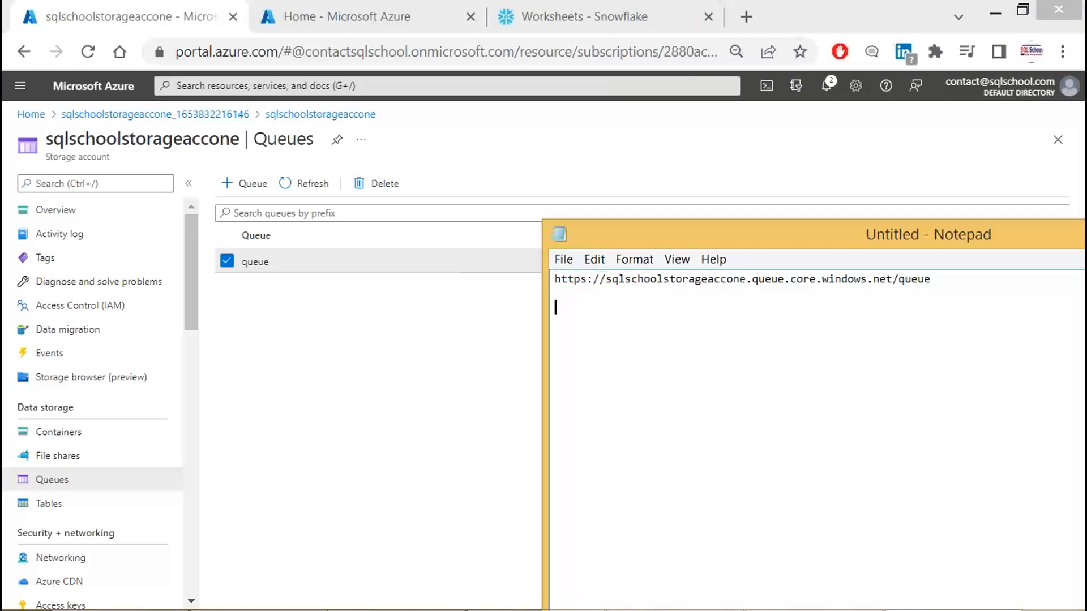
# - Copy the storage account name sqlschoolstorageaccone from the portal and insert it on its own line above the URL in Notepad
pyautogui.doubleClick(141, 139)
pyautogui.hotkey('ctrl', 'c')
pyautogui.hotkey('alt', 'Tab')
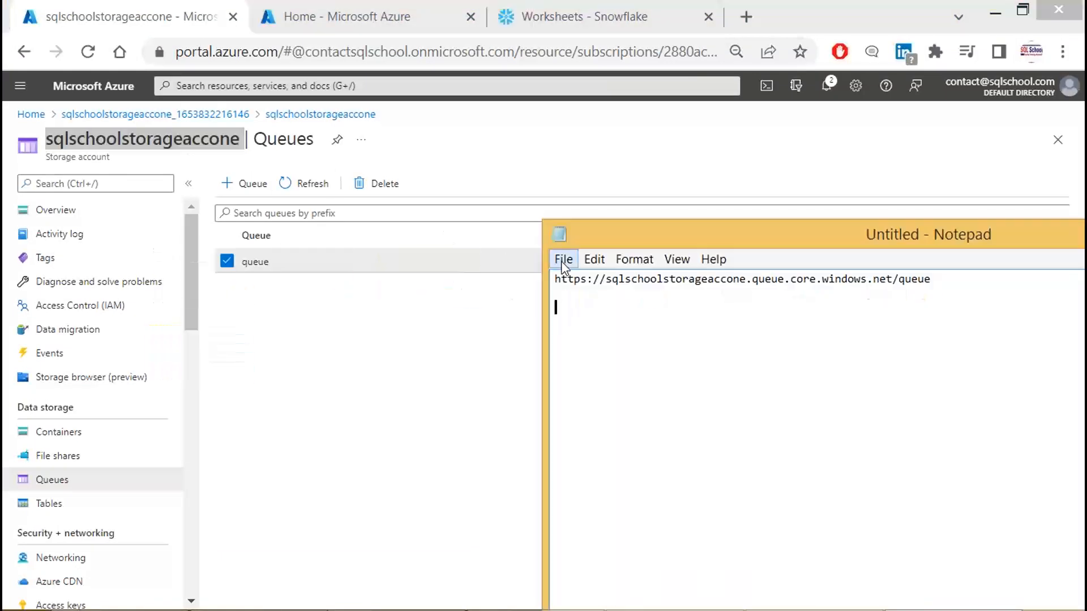
pyautogui.hotkey('ctrl', 'Home')
pyautogui.hotkey('ctrl', 'v')
pyautogui.press('Return')
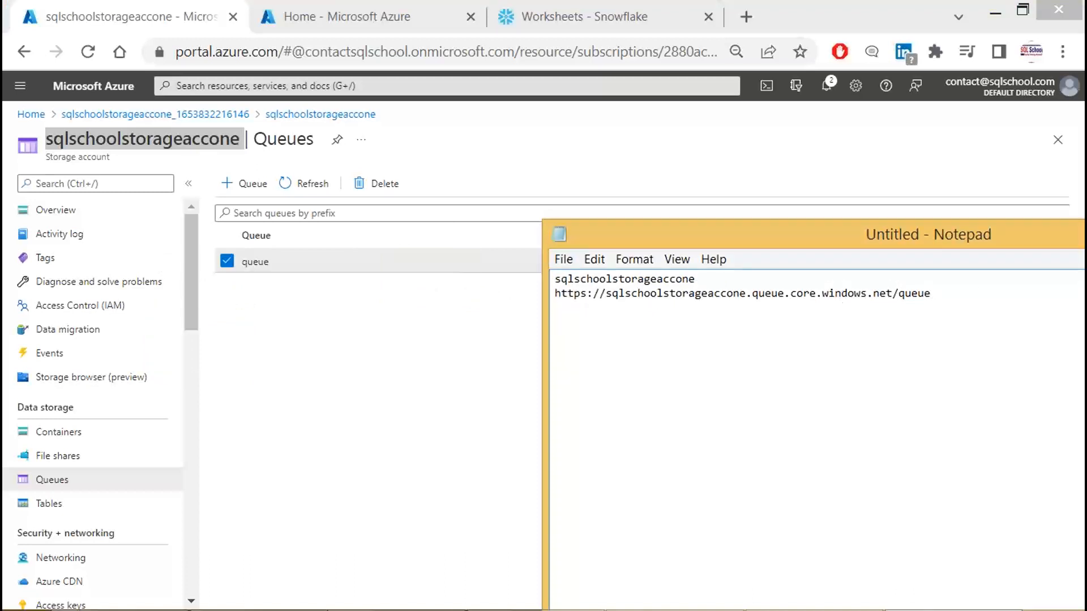
# - Find the storage account's Shared access signature page by searching for SAS and capture a region screenshot of its settings
pyautogui.click(97, 183)
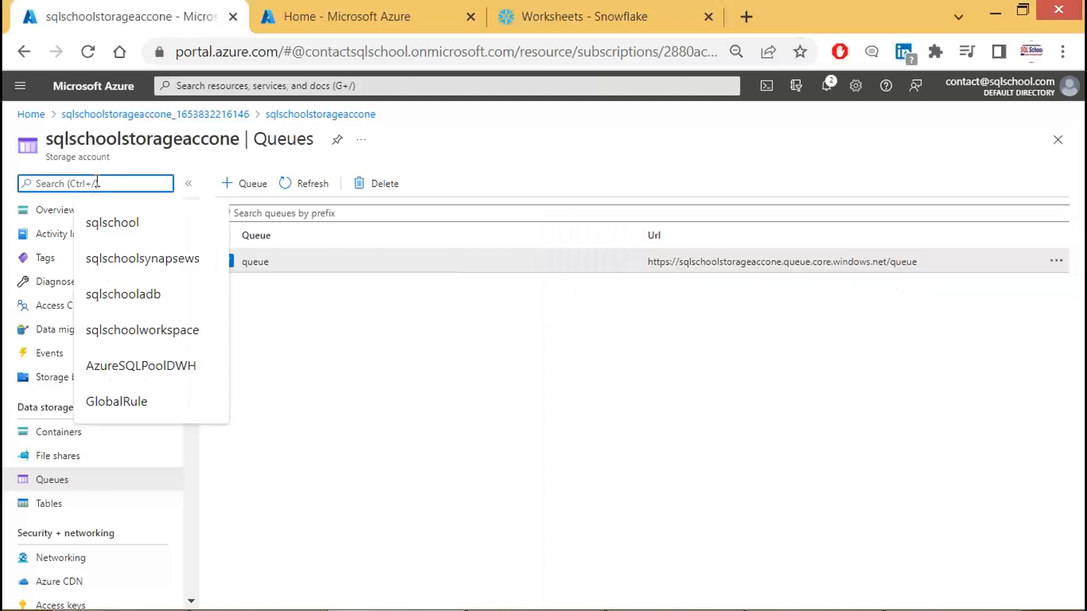
pyautogui.write('SAS')
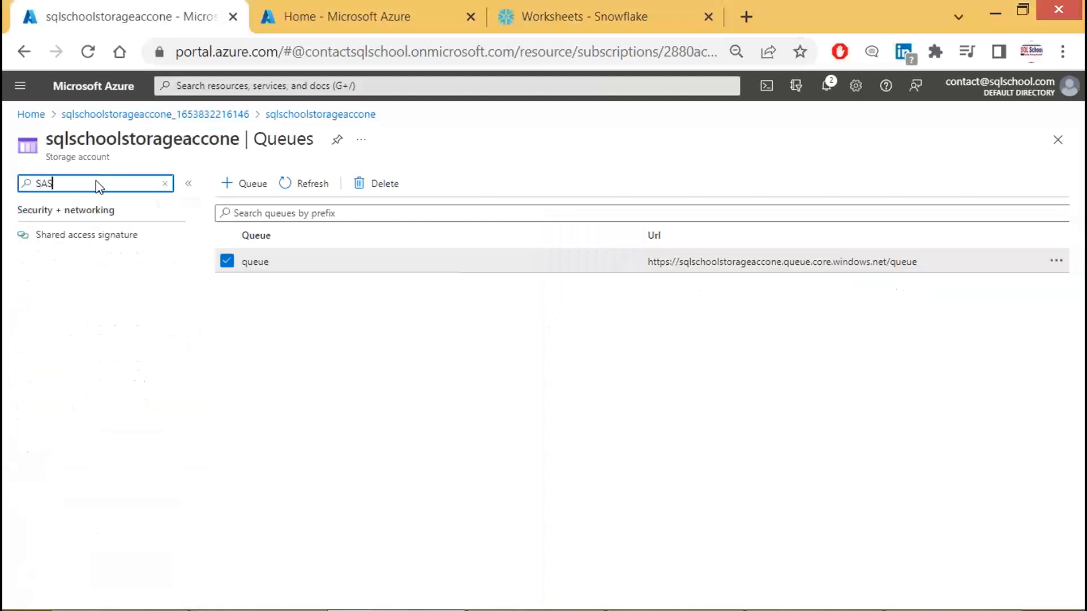
pyautogui.click(62, 238)
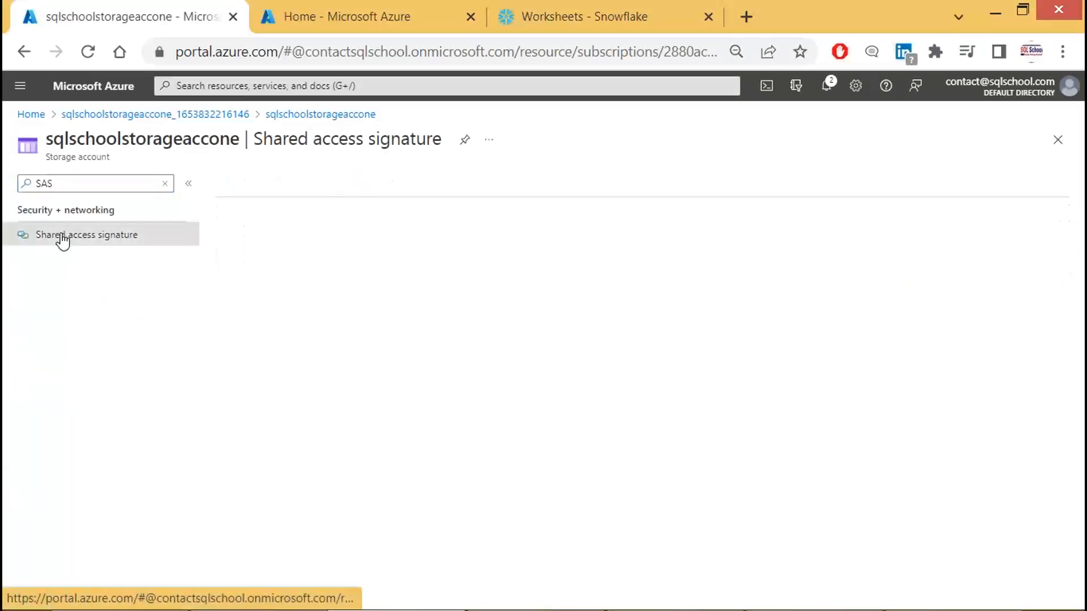
pyautogui.press('Print')
pyautogui.moveTo(3, 86); pyautogui.dragTo(689, 290)
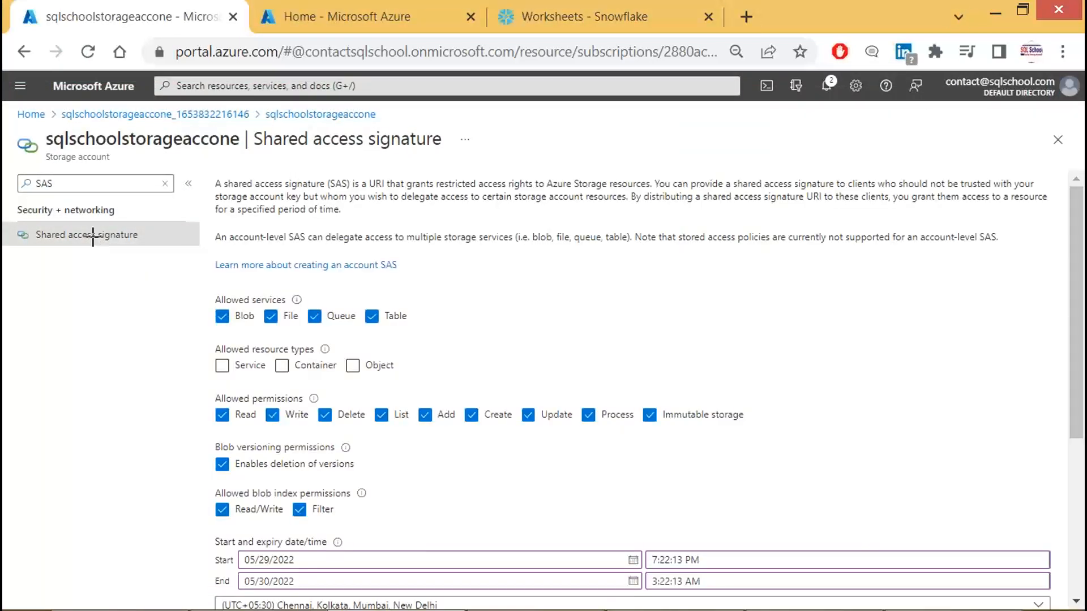
pyautogui.press('Print')
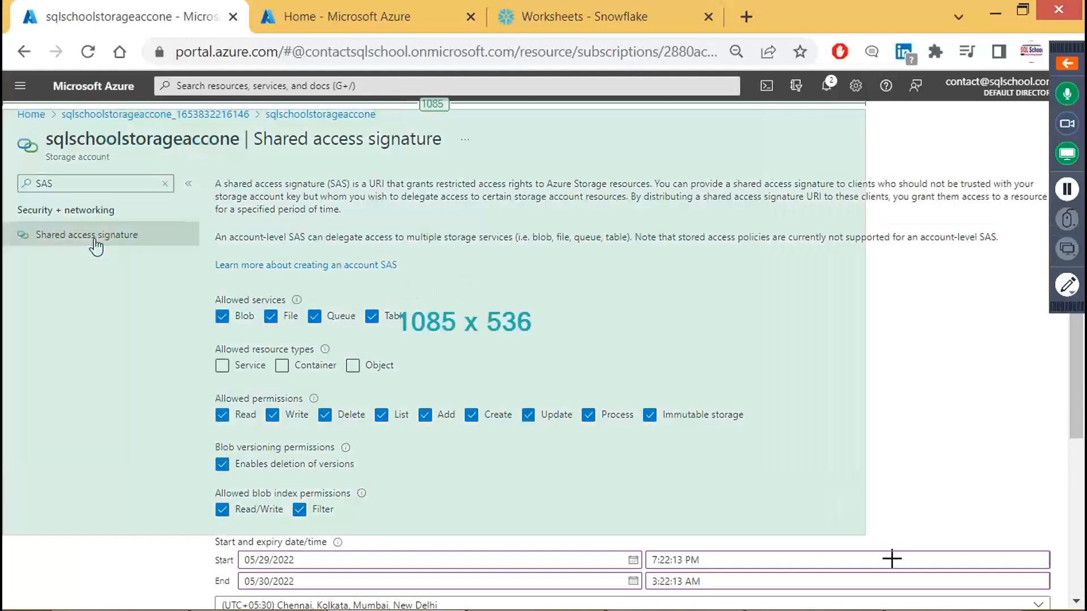
pyautogui.press('Escape')
# - Allow the Service, Container and Object resource types for the shared access signature and capture a region screenshot of the settings
pyautogui.click(352, 365)
pyautogui.click(286, 367)
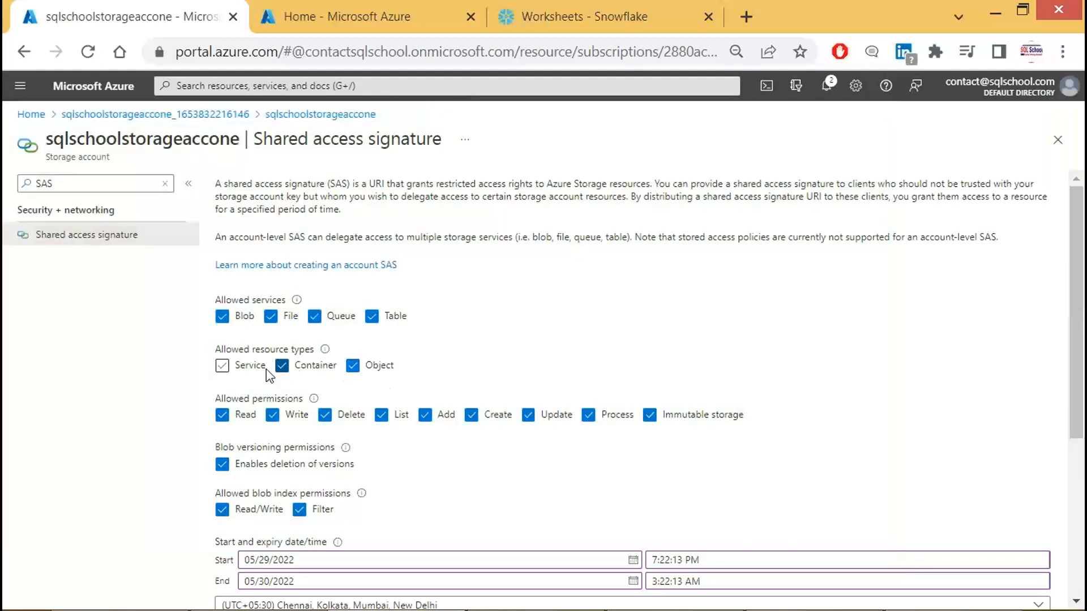
pyautogui.click(221, 367)
pyautogui.press('Print')
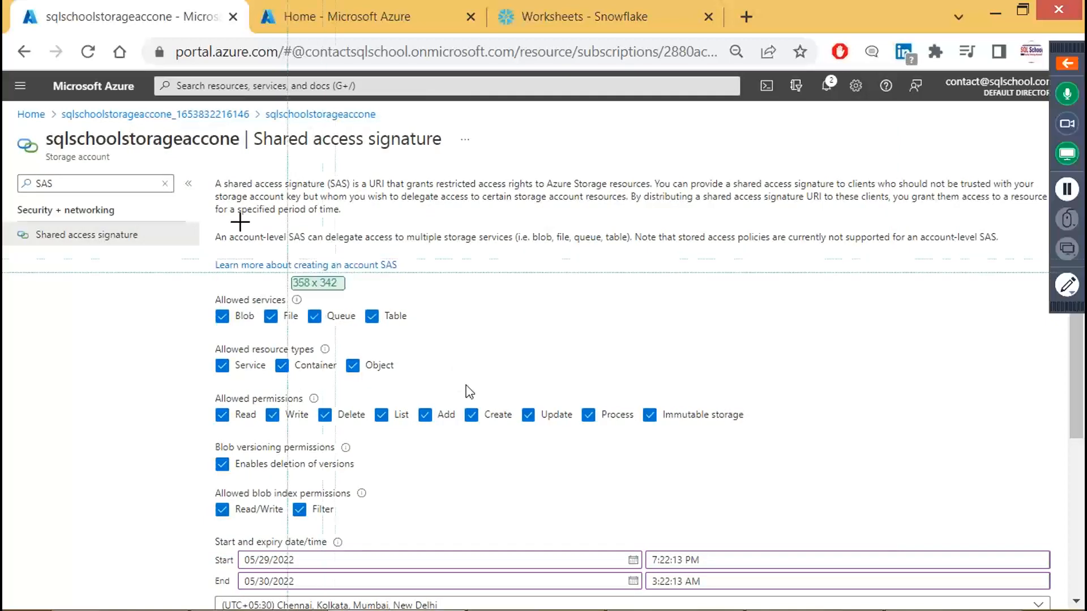
pyautogui.moveTo(3, 147); pyautogui.dragTo(835, 593)
# - Generate the SAS and connection string with signing key key1
pyautogui.scroll(-3, 400, 490)
pyautogui.scroll(-1, 400, 489)
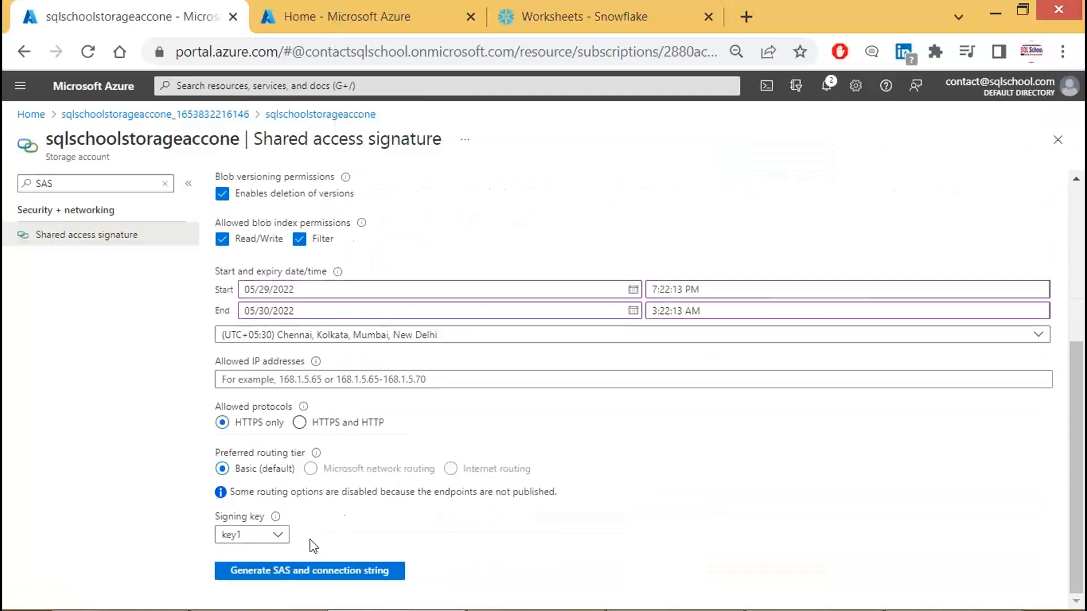
pyautogui.click(281, 572)
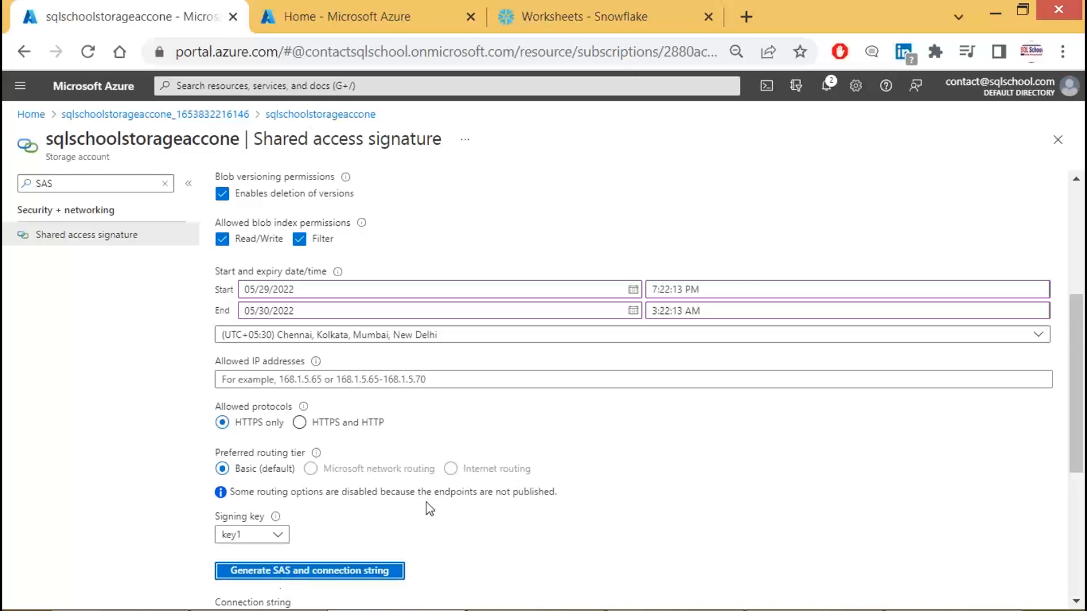
# - Copy the generated SAS token and paste it on its own line below the queue URL in Notepad
pyautogui.scroll(-4, 436, 487)
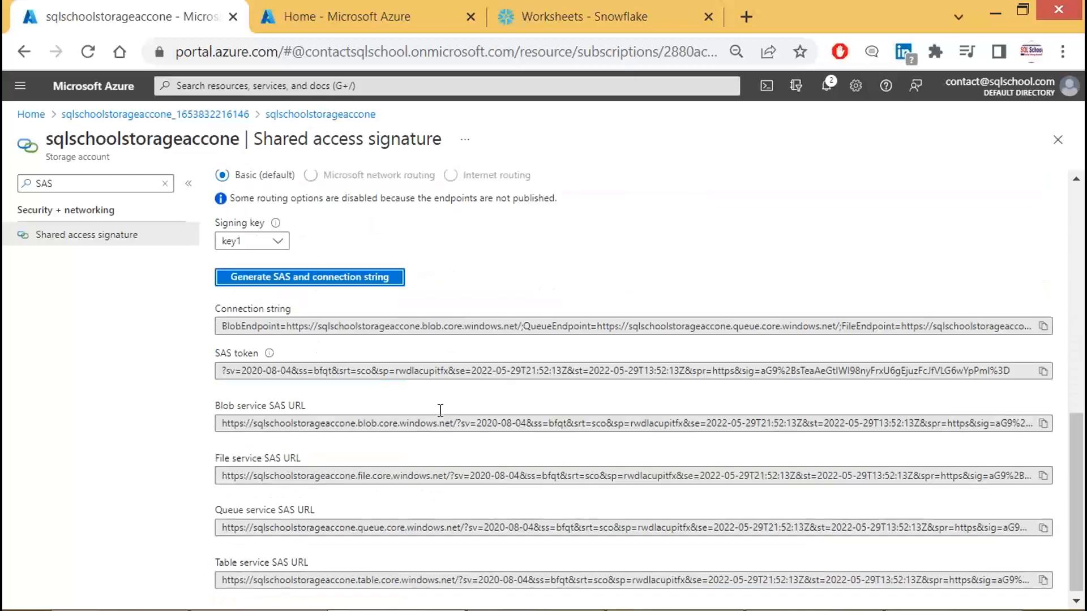
pyautogui.click(1042, 368)
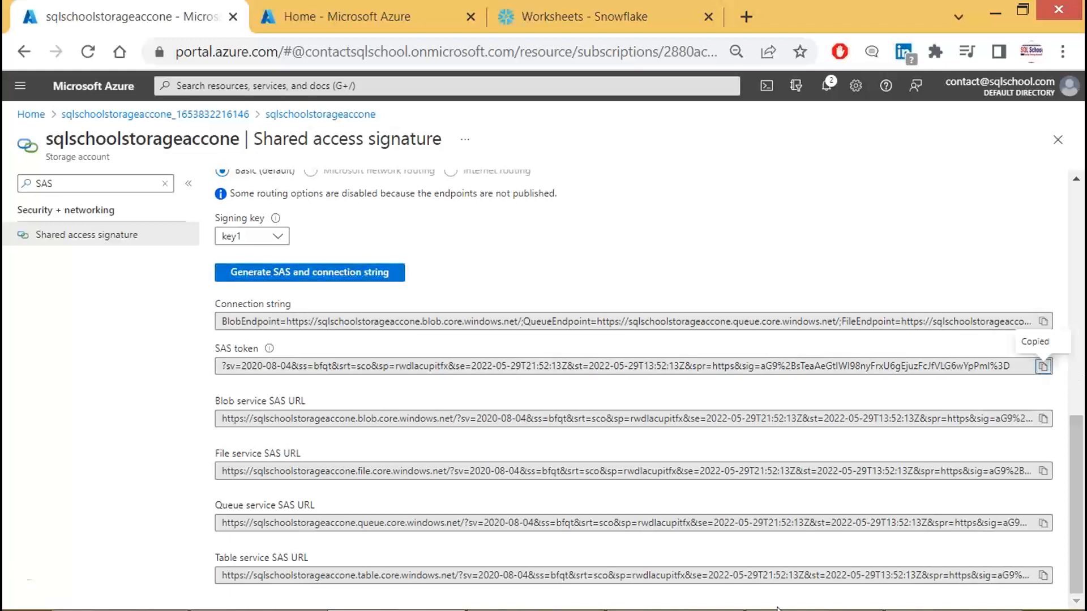
pyautogui.click(906, 597)
pyautogui.click(632, 333)
pyautogui.hotkey('ctrl', 'v')
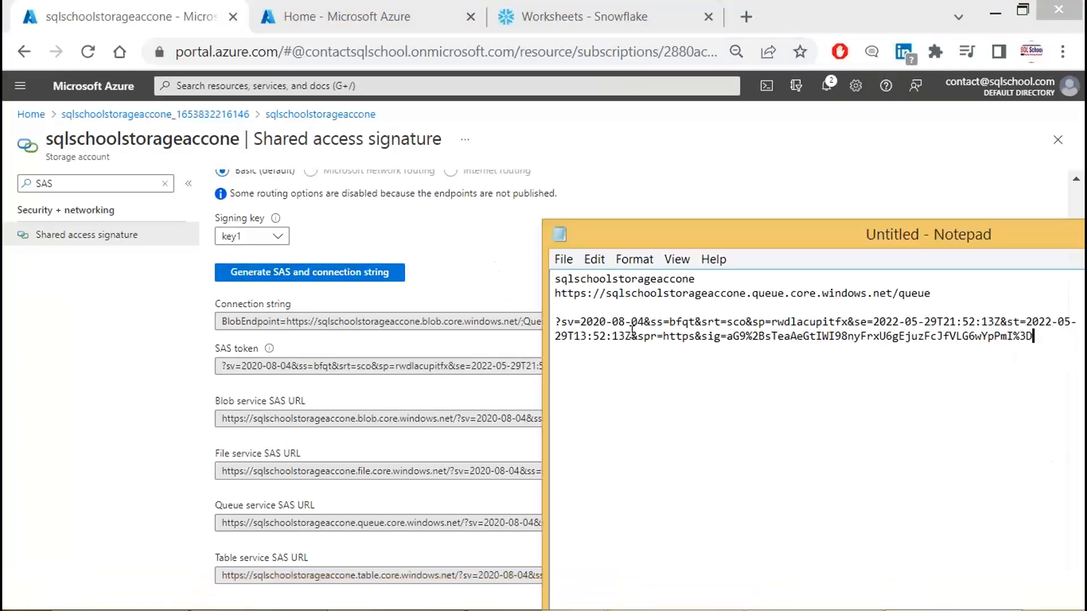
pyautogui.press('Return')
pyautogui.click(239, 386)
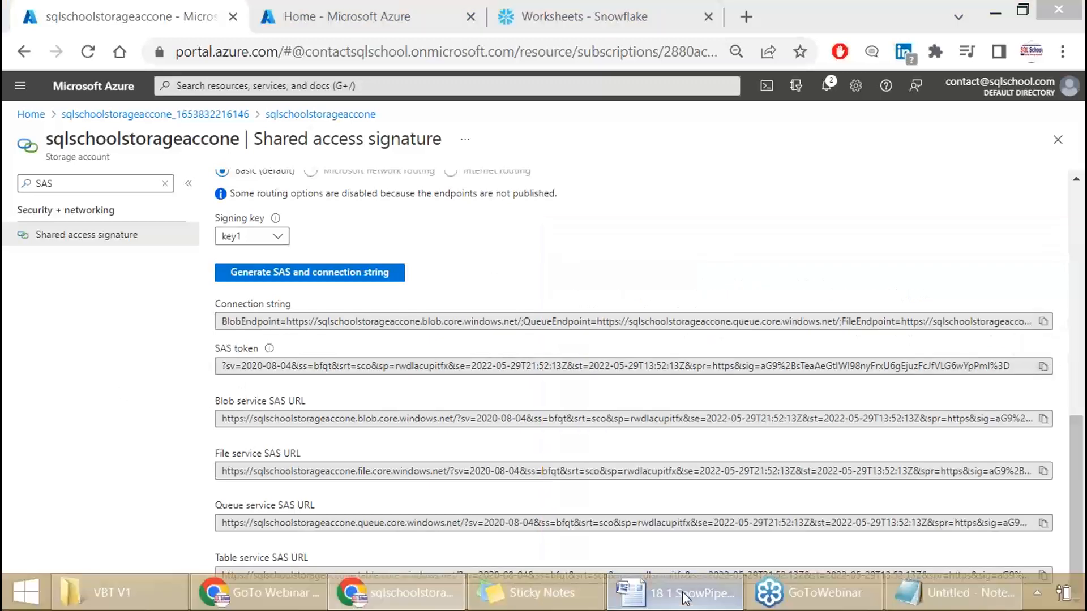
# - Check the requirement for documenting the first storage account's Endpoint URL in the 18 1 SnowPipes Word document
pyautogui.click(682, 600)
pyautogui.click(563, 164)
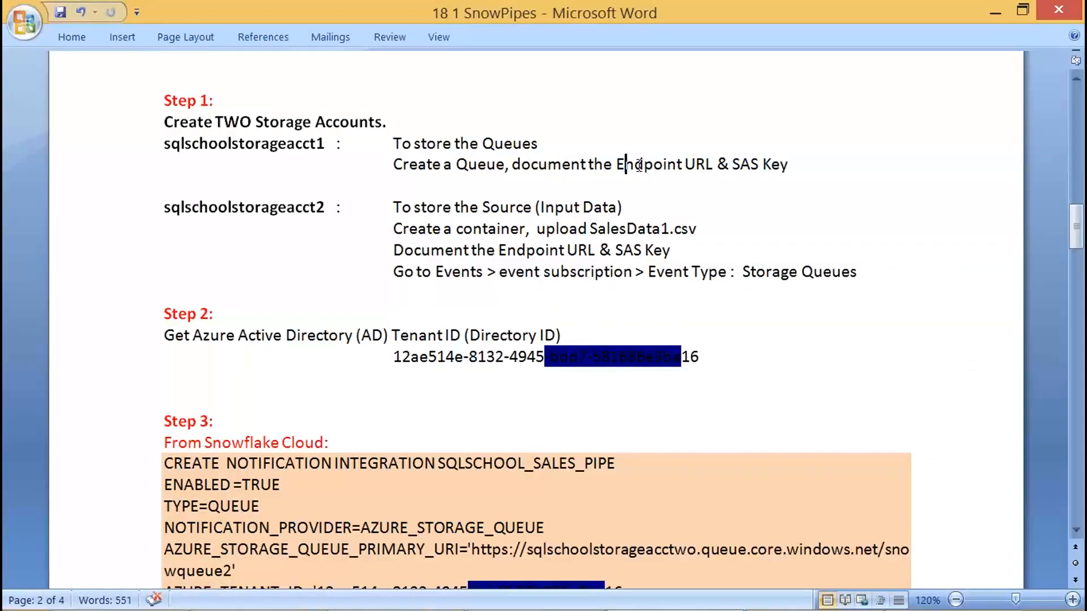
pyautogui.moveTo(622, 165); pyautogui.dragTo(700, 167)
pyautogui.hotkey('alt', 'Tab')
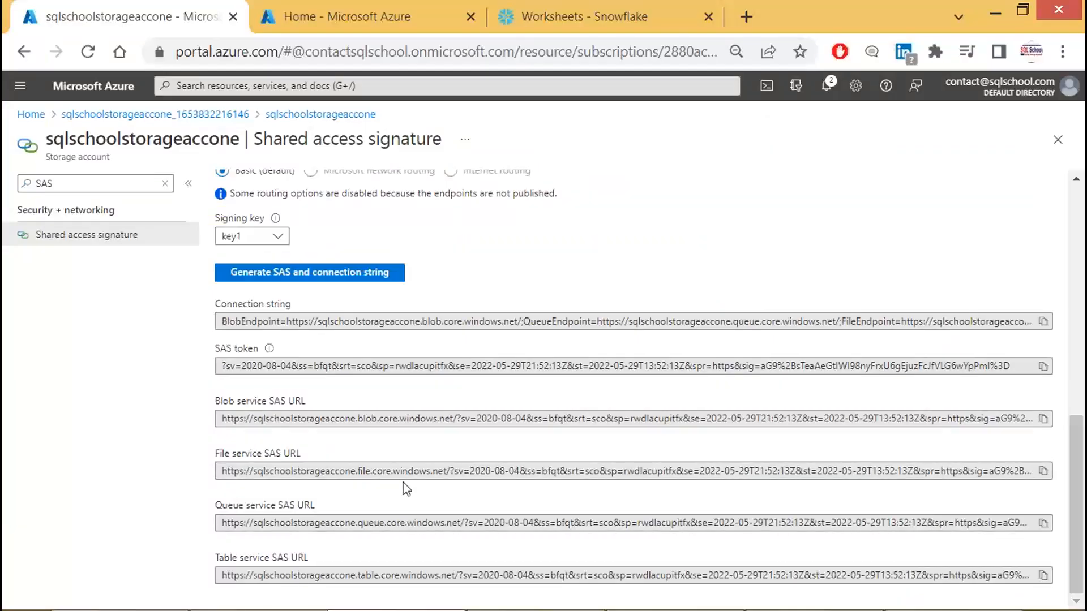
# - Try adding the Queue service SAS URL below the SAS token in Notepad, and remove it again
pyautogui.click(262, 521)
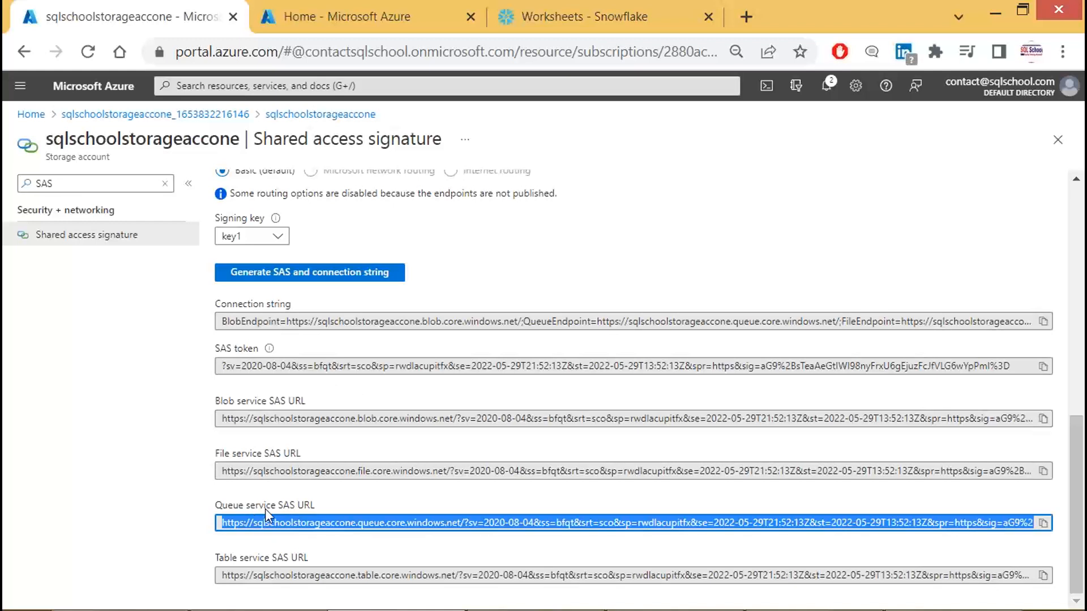
pyautogui.click(1044, 519)
pyautogui.hotkey('alt', 'Tab')
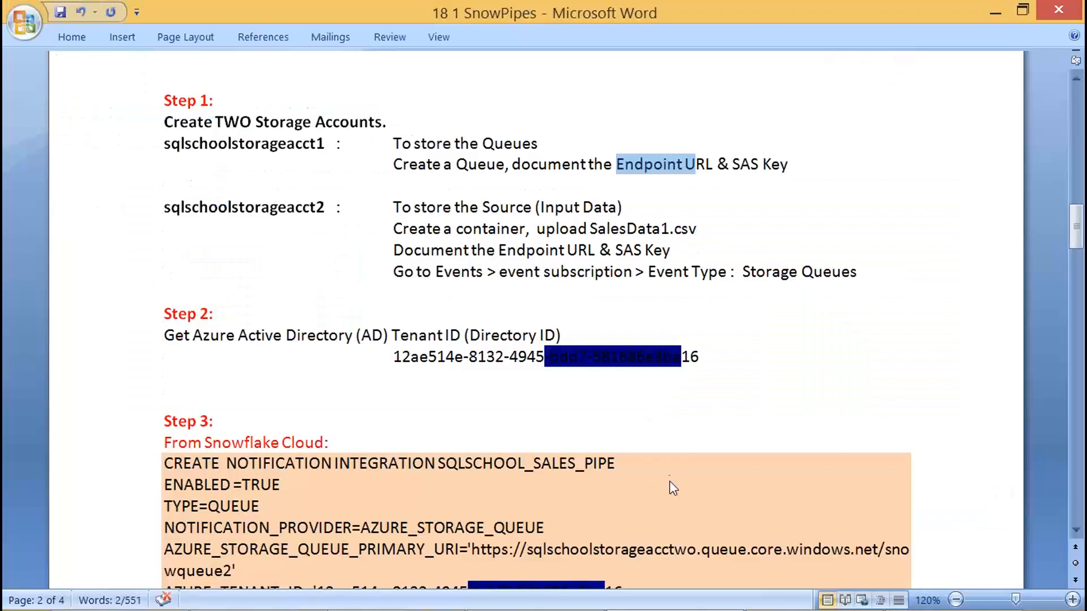
pyautogui.hotkey('alt', 'Tab')
pyautogui.click(911, 597)
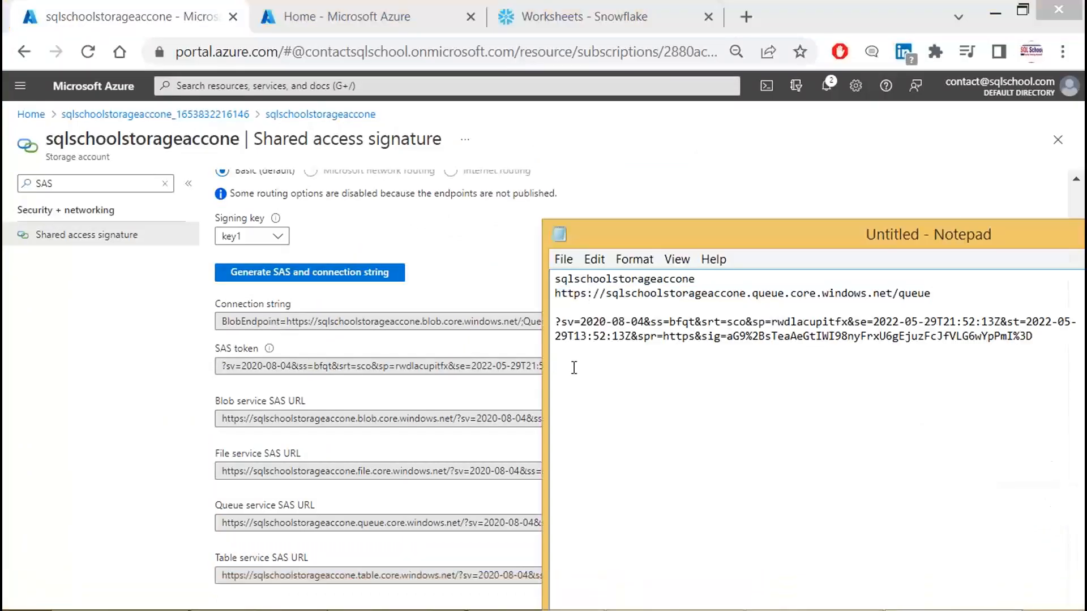
pyautogui.hotkey('ctrl', 'v')
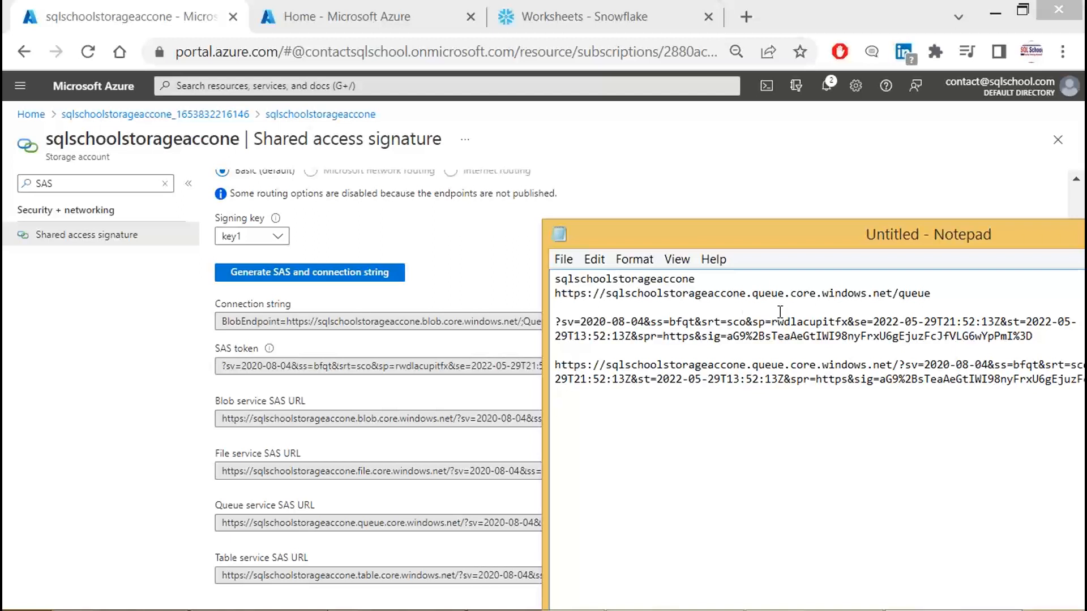
pyautogui.moveTo(900, 366); pyautogui.dragTo(529, 368)
pyautogui.click(725, 390)
pyautogui.moveTo(574, 321); pyautogui.dragTo(720, 336)
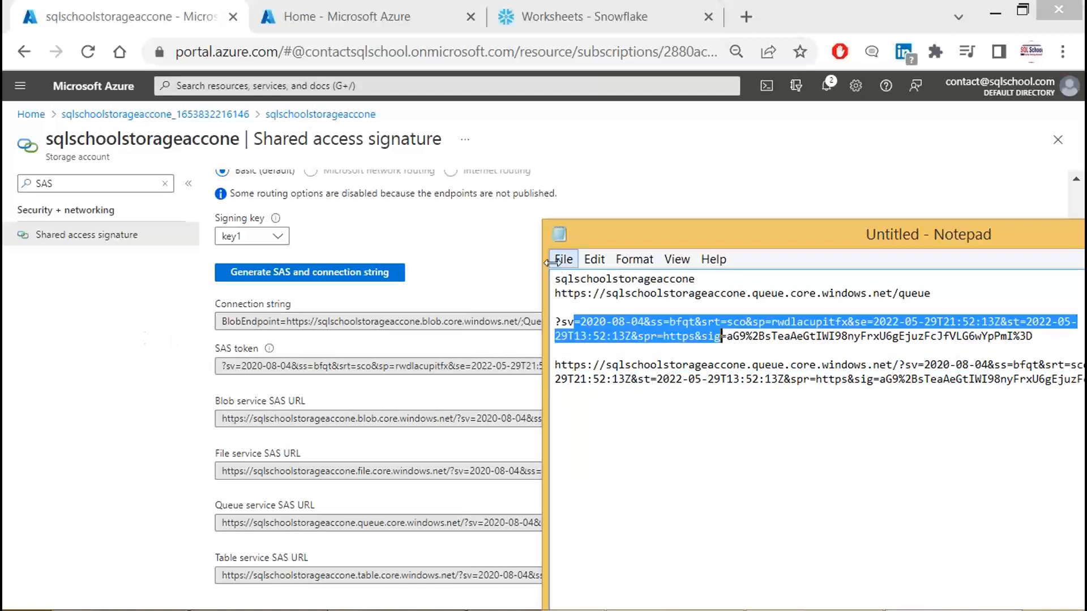
pyautogui.moveTo(645, 418); pyautogui.dragTo(482, 365)
pyautogui.press('Delete')
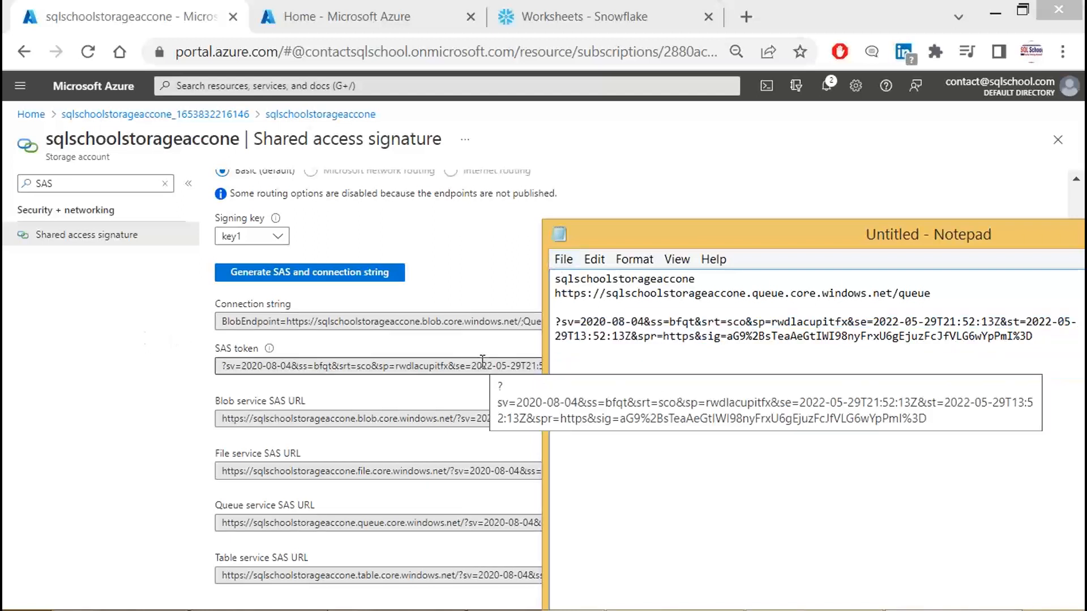
# - Review the noted account name, queue URL and SAS token in Notepad and add a dashed separator line below them
pyautogui.click(695, 278)
pyautogui.moveTo(672, 296); pyautogui.dragTo(844, 315)
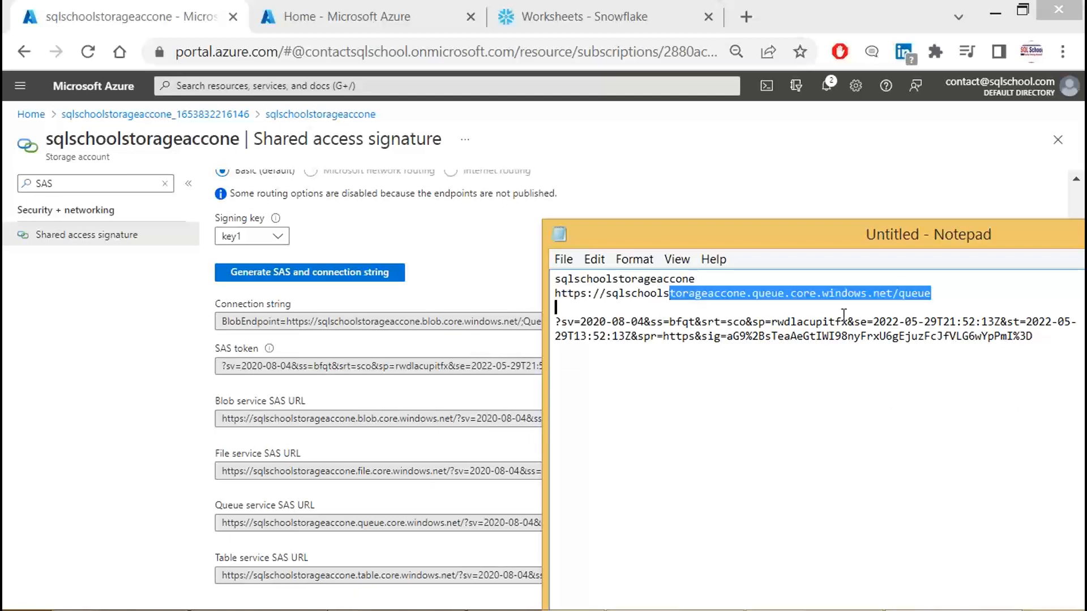
pyautogui.moveTo(555, 320); pyautogui.dragTo(979, 346)
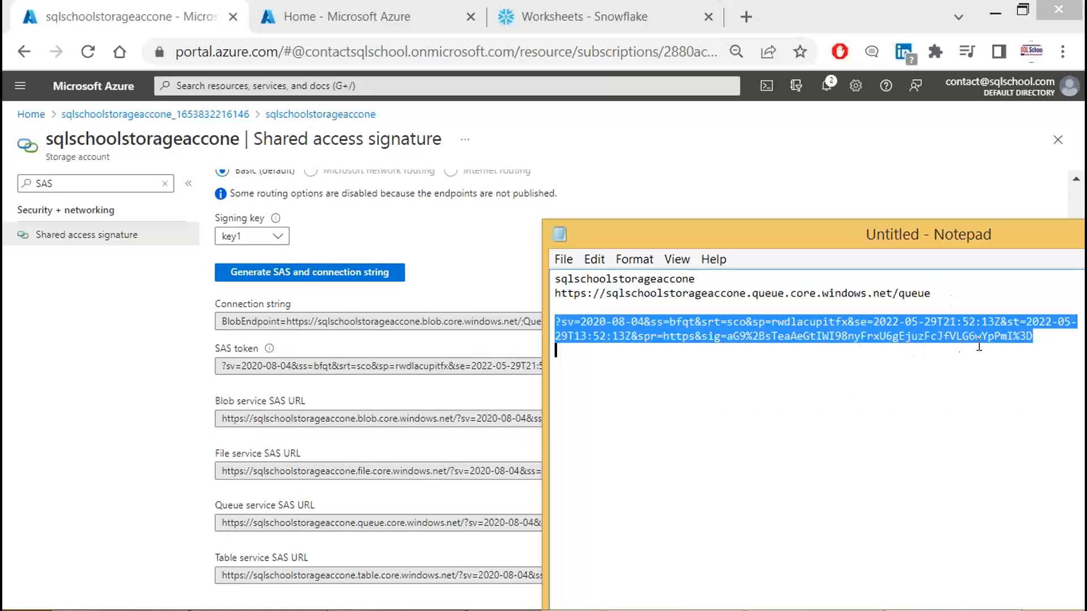
pyautogui.click(1045, 339)
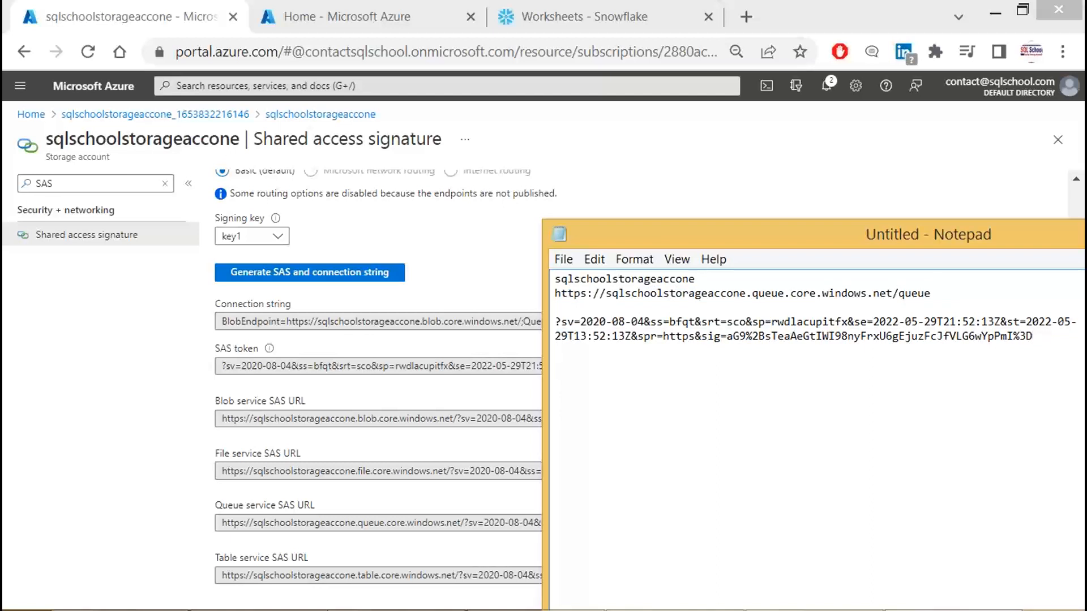
pyautogui.write('----------------------')
pyautogui.click(713, 190)
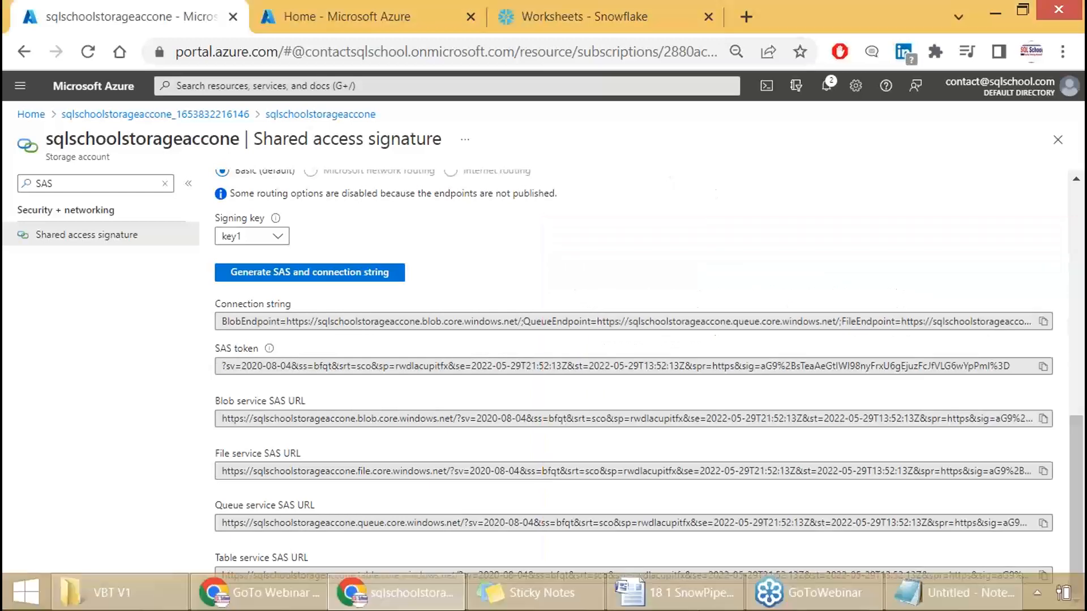
# - Find the sqlschoolstorageacct2 instructions in the SnowPipes Word document and capture a region screenshot of them
pyautogui.click(707, 605)
pyautogui.click(233, 207)
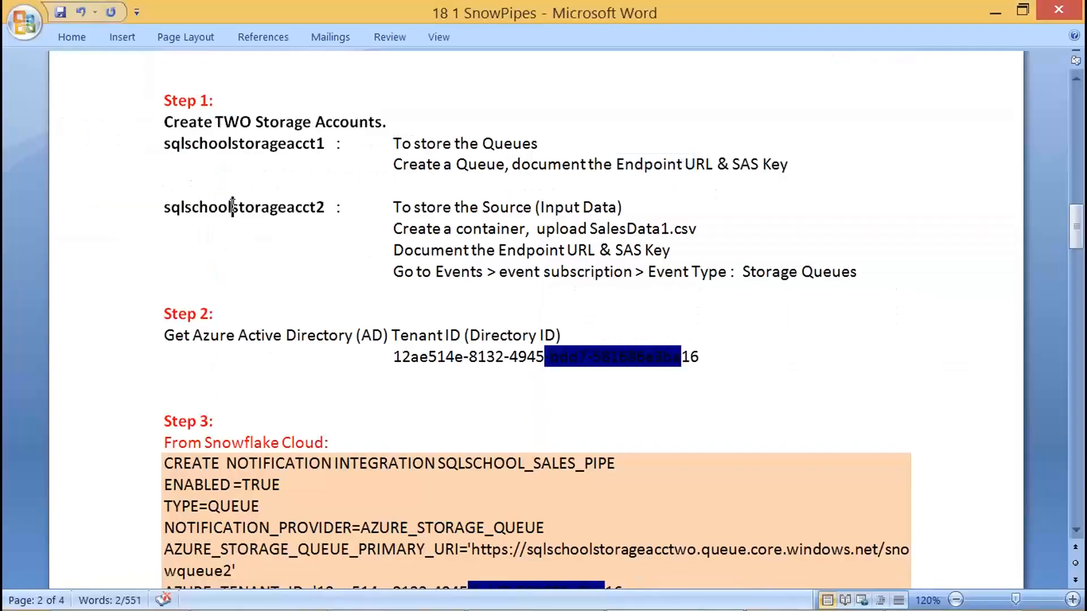
pyautogui.doubleClick(187, 208)
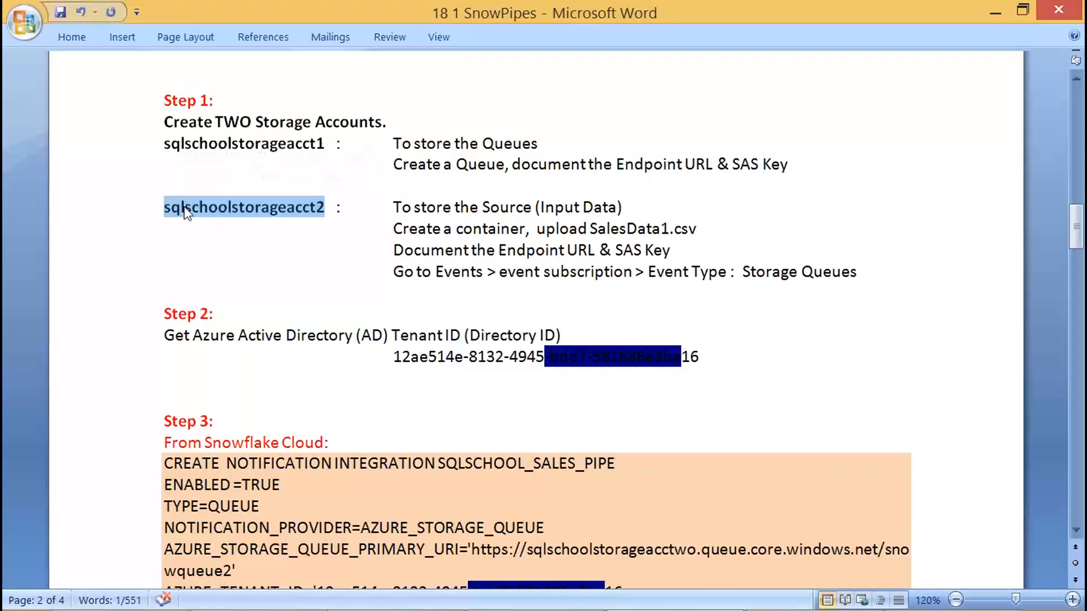
pyautogui.press('Print')
pyautogui.moveTo(107, 182); pyautogui.dragTo(870, 296)
pyautogui.hotkey('alt', 'Tab')
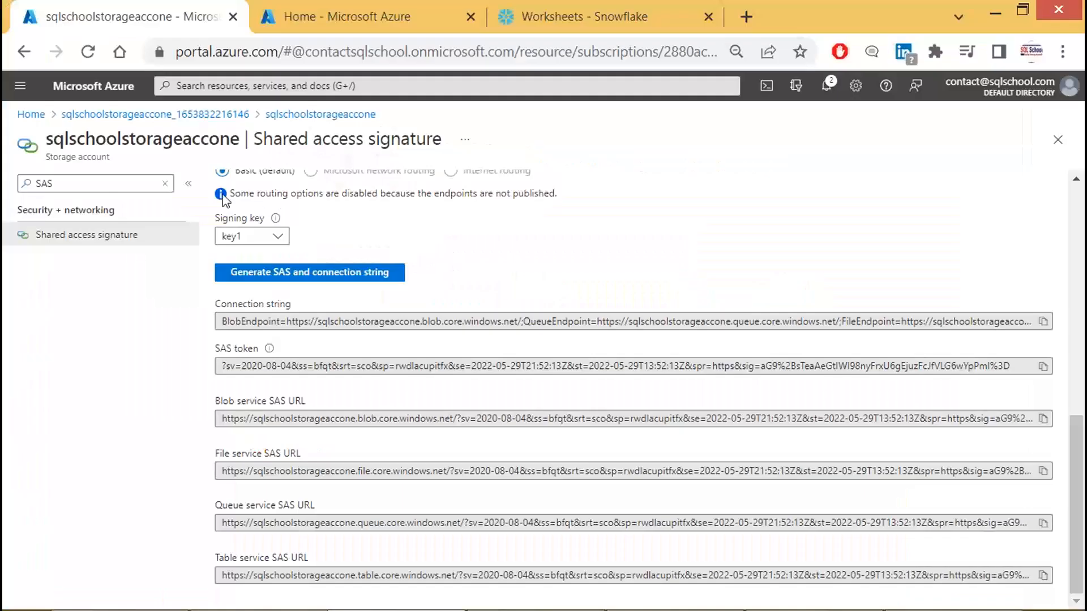
# - Search for STORAGE ACCOUNT among the resources to create in the second Azure portal session and start creating a storage account
pyautogui.click(338, 10)
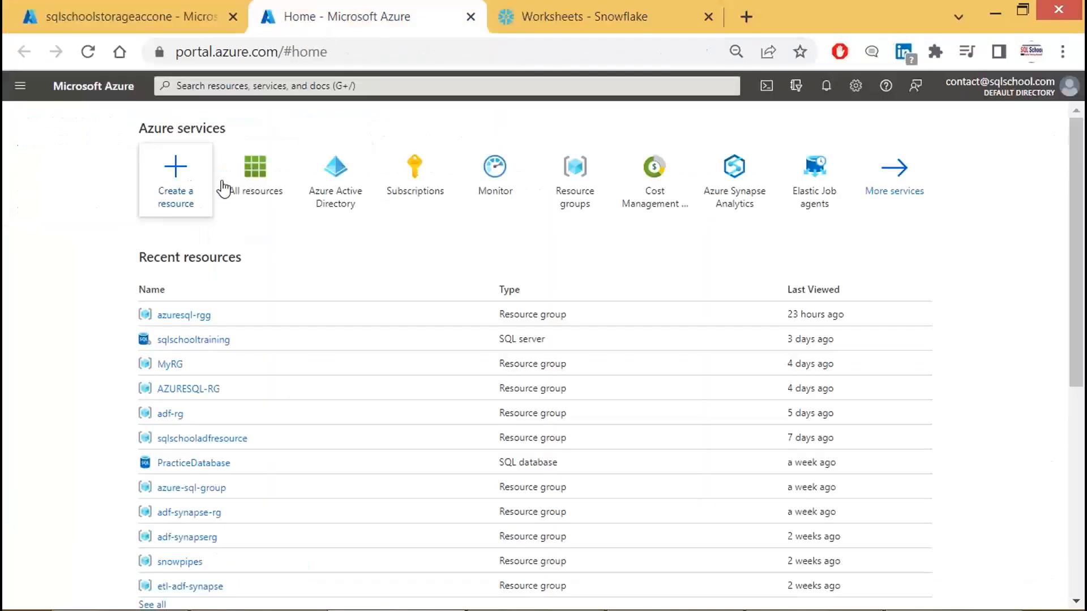
pyautogui.click(182, 187)
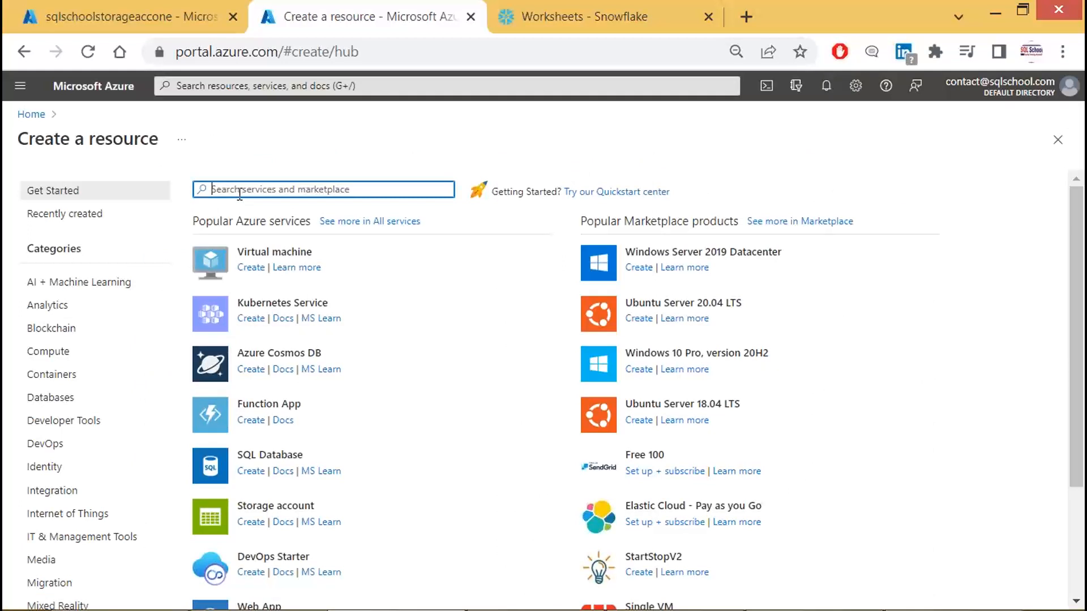
pyautogui.write('STORAGE')
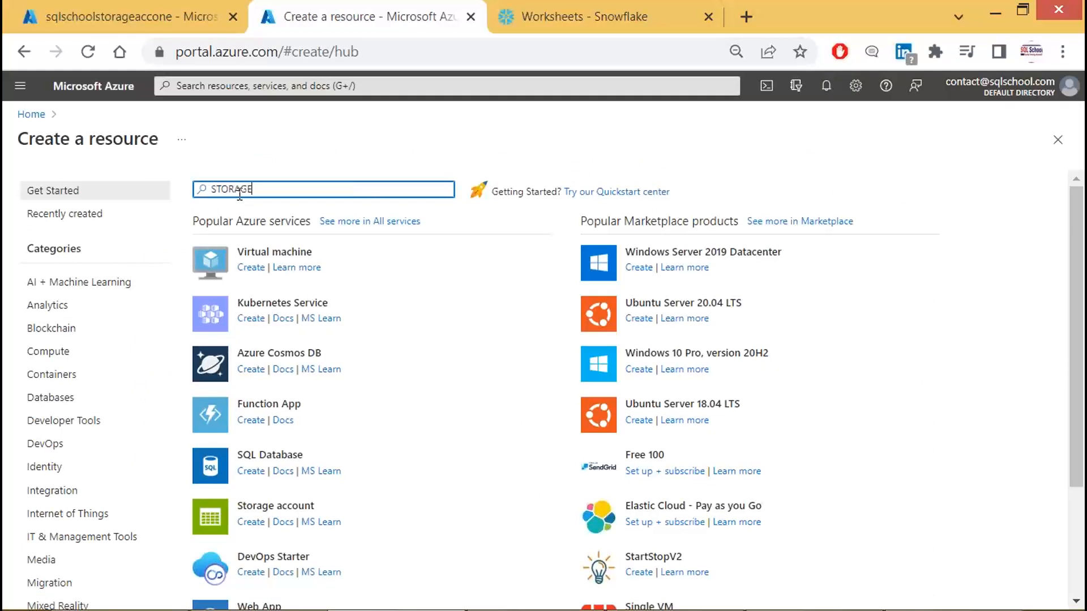
pyautogui.write(' ACCOUNT')
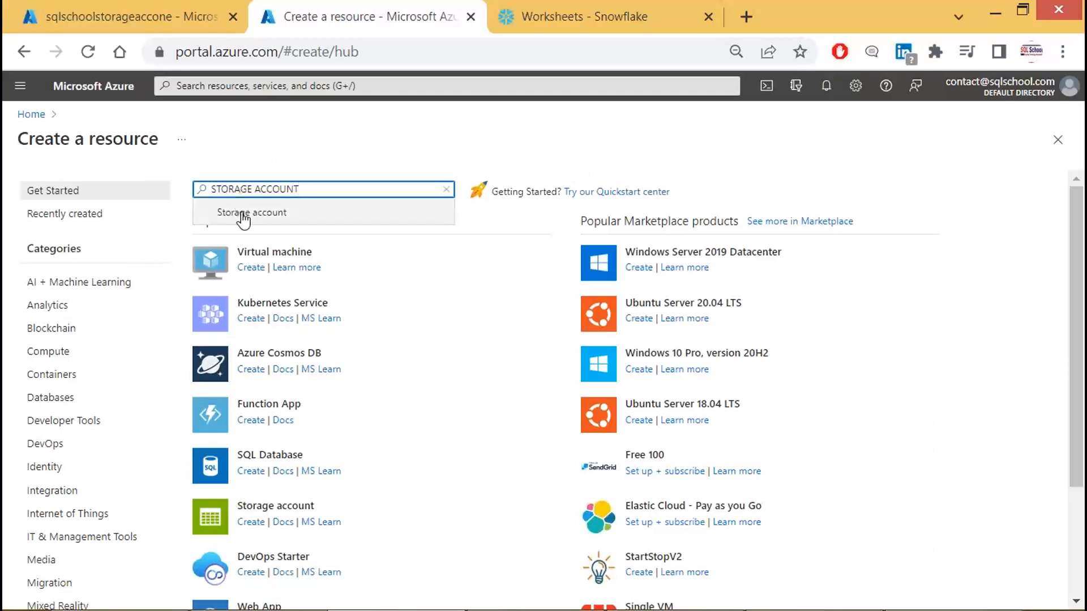
pyautogui.click(242, 211)
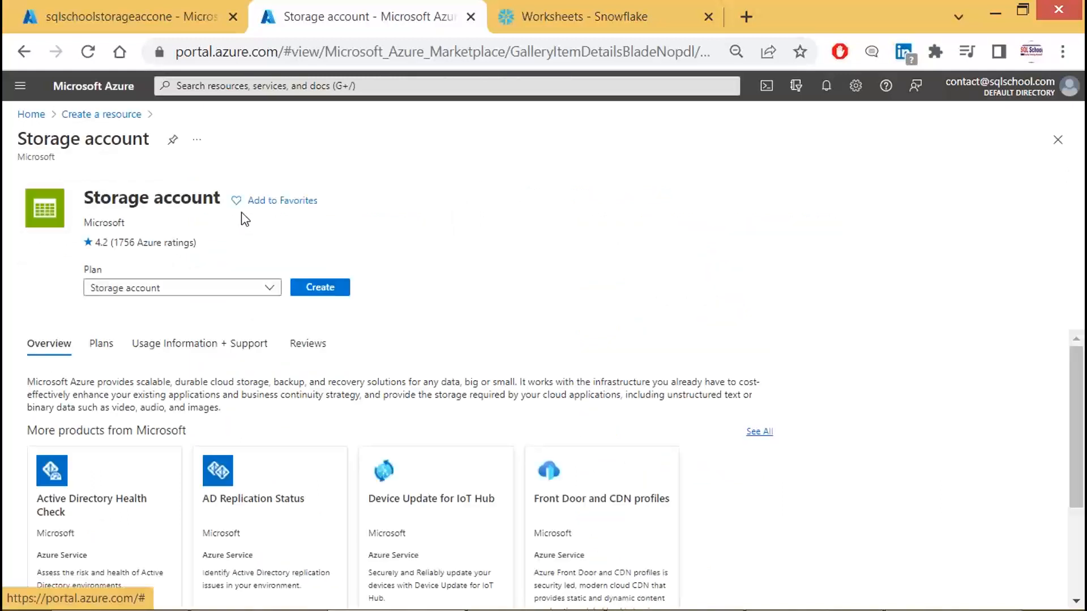
pyautogui.click(310, 288)
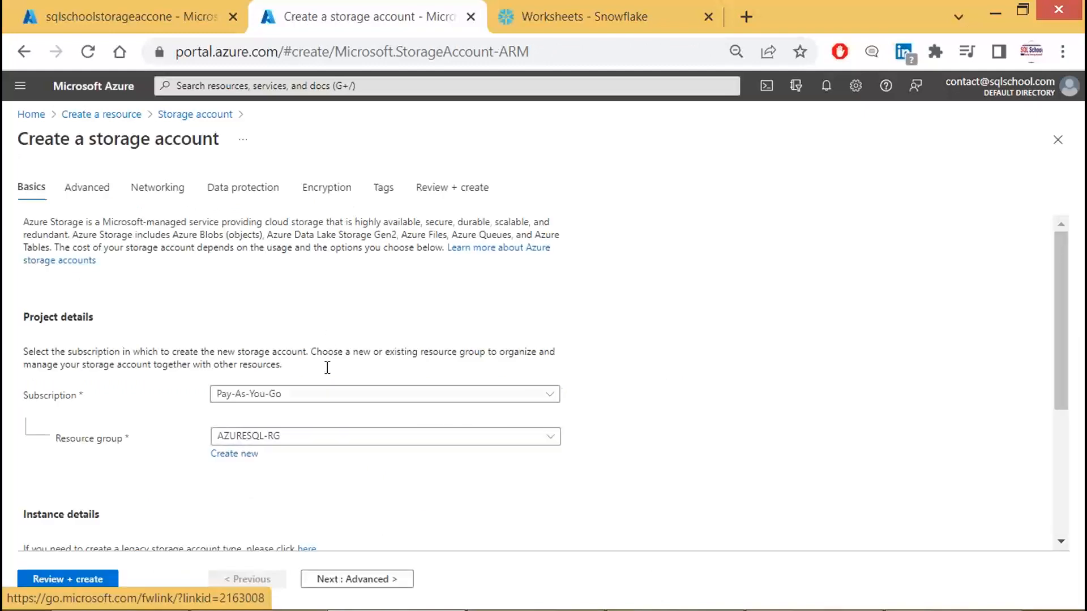
# - Name the new storage account sqlschoolstorageacct2 and capture a region screenshot of its basic settings
pyautogui.scroll(-2, 327, 369)
pyautogui.scroll(-2, 286, 403)
pyautogui.click(329, 379)
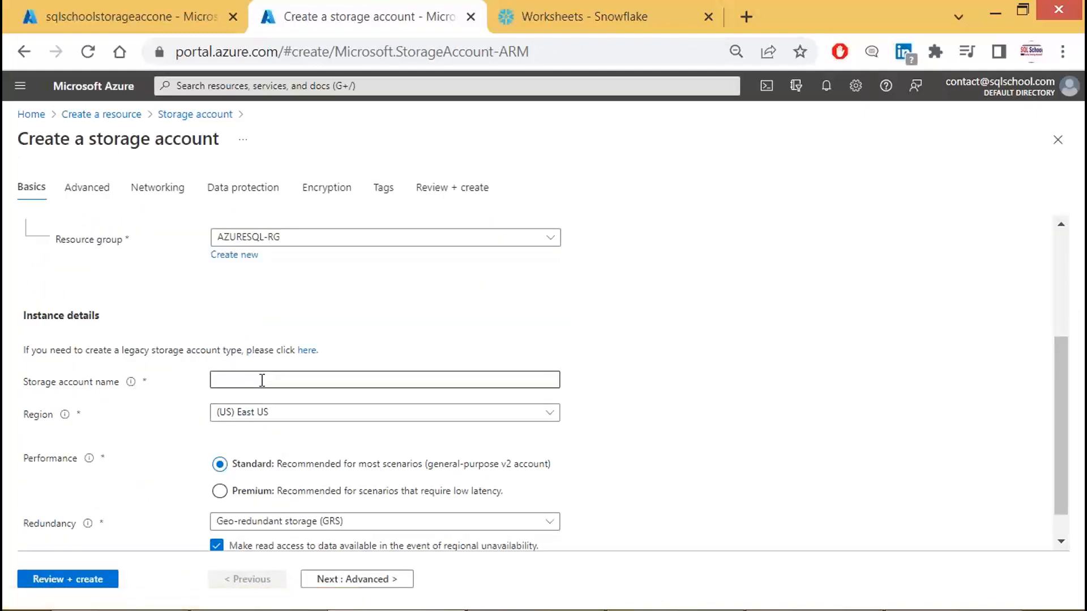
pyautogui.click(378, 160)
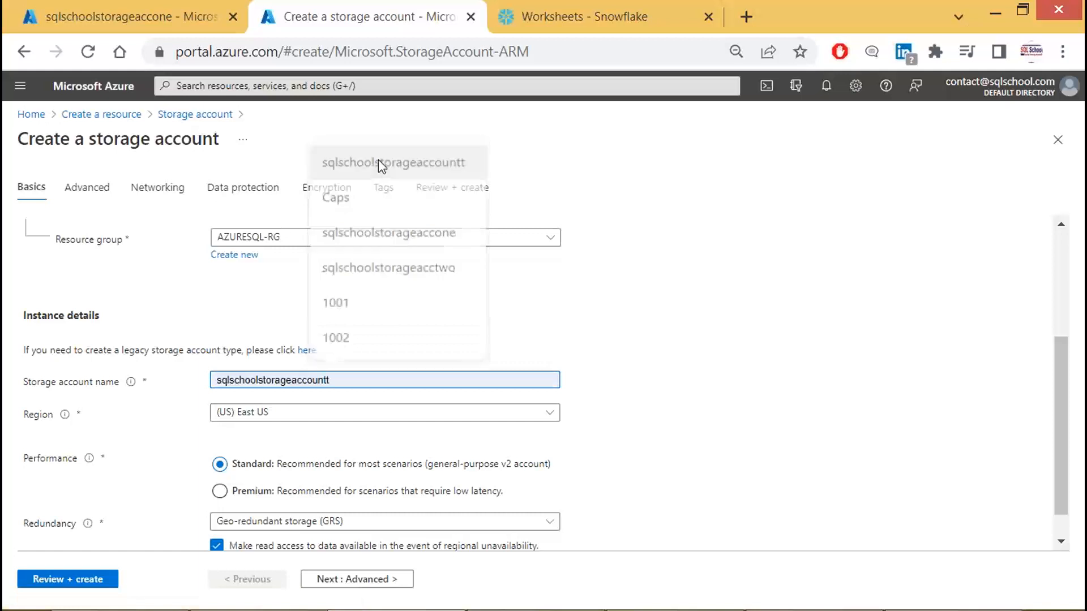
pyautogui.doubleClick(314, 380)
pyautogui.write('sqlschoolstorageacct2')
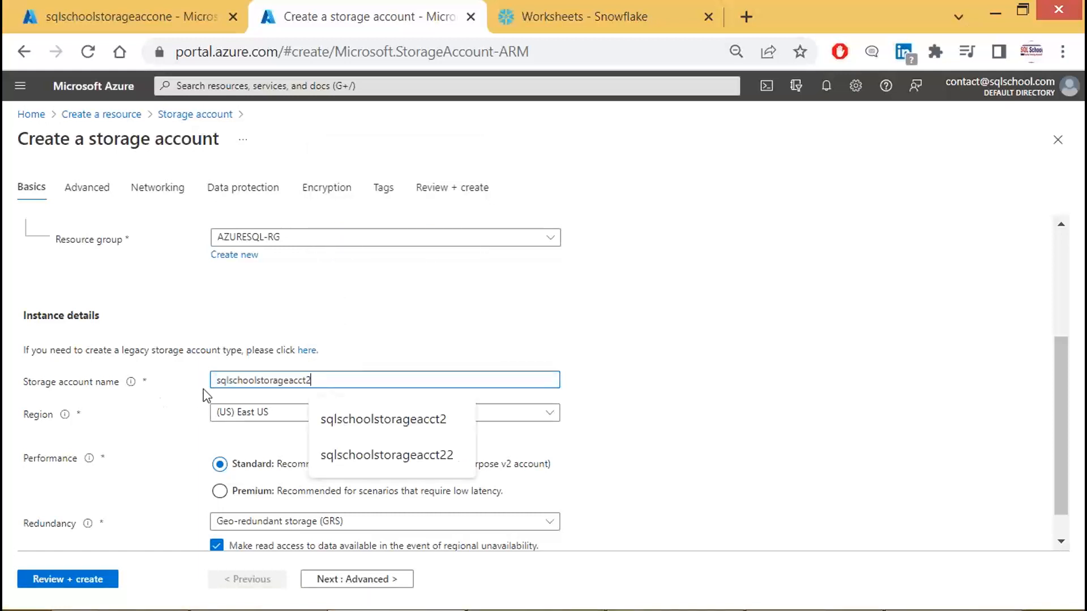
pyautogui.click(707, 447)
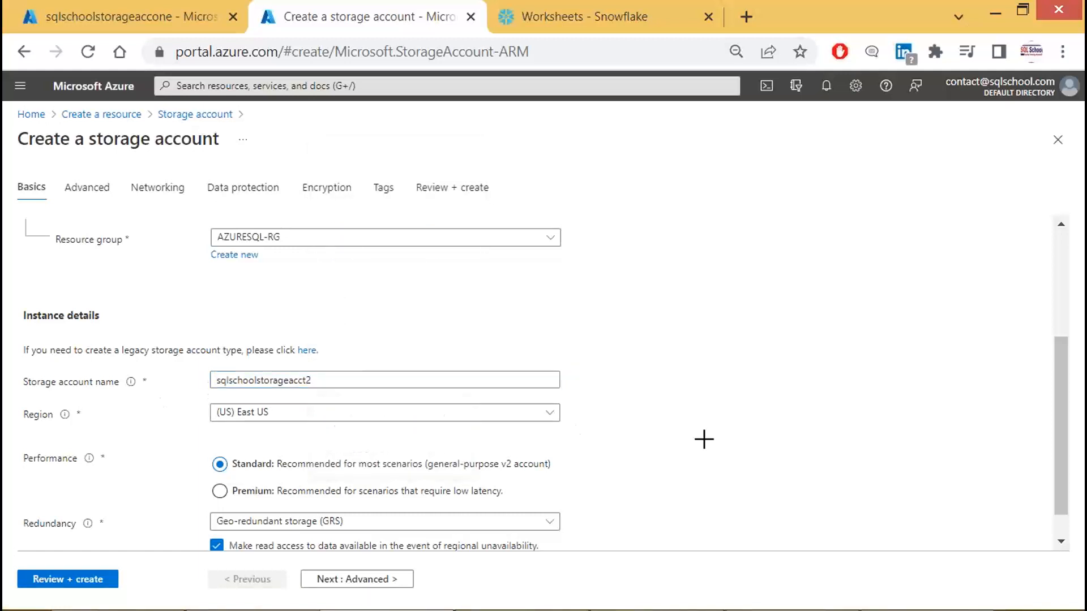
pyautogui.moveTo(2, 108); pyautogui.dragTo(618, 589)
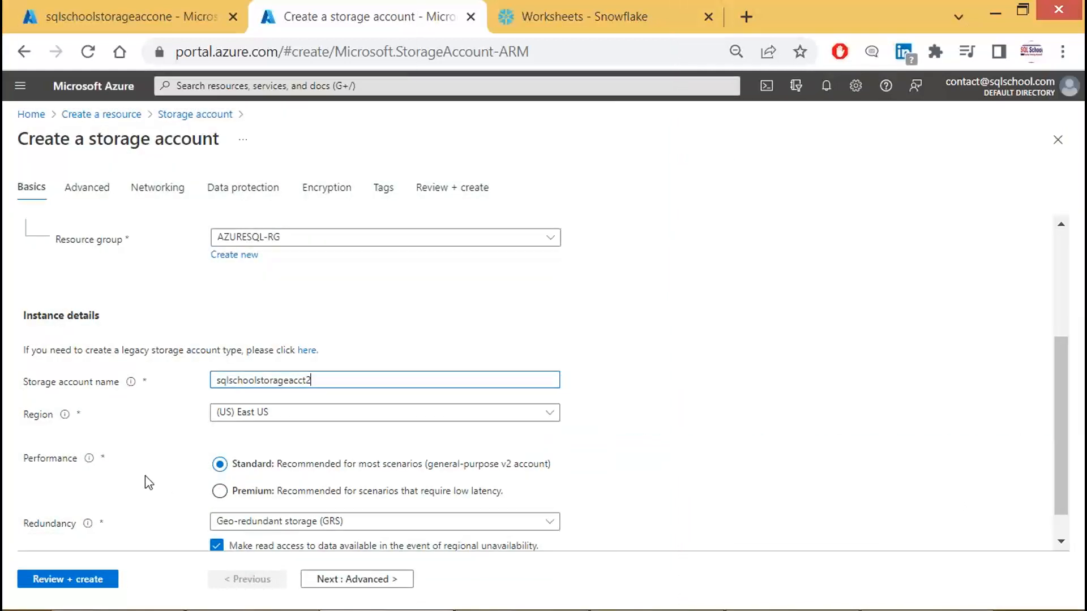
# - Review the sqlschoolstorageacct2 settings including the hierarchical namespace option, create the storage account, and capture a region screenshot of the page
pyautogui.click(41, 577)
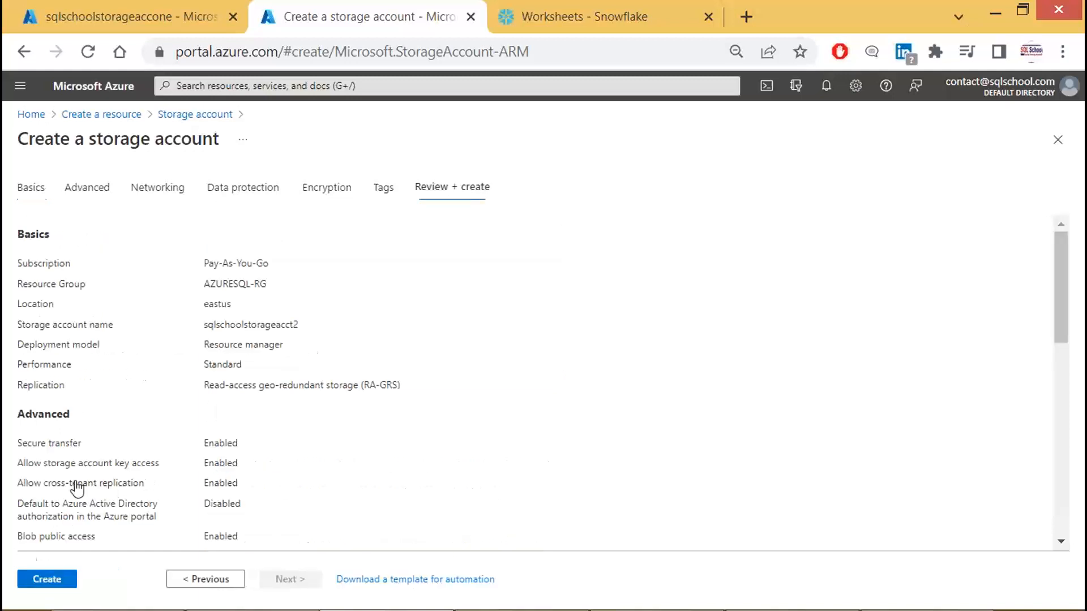
pyautogui.click(35, 579)
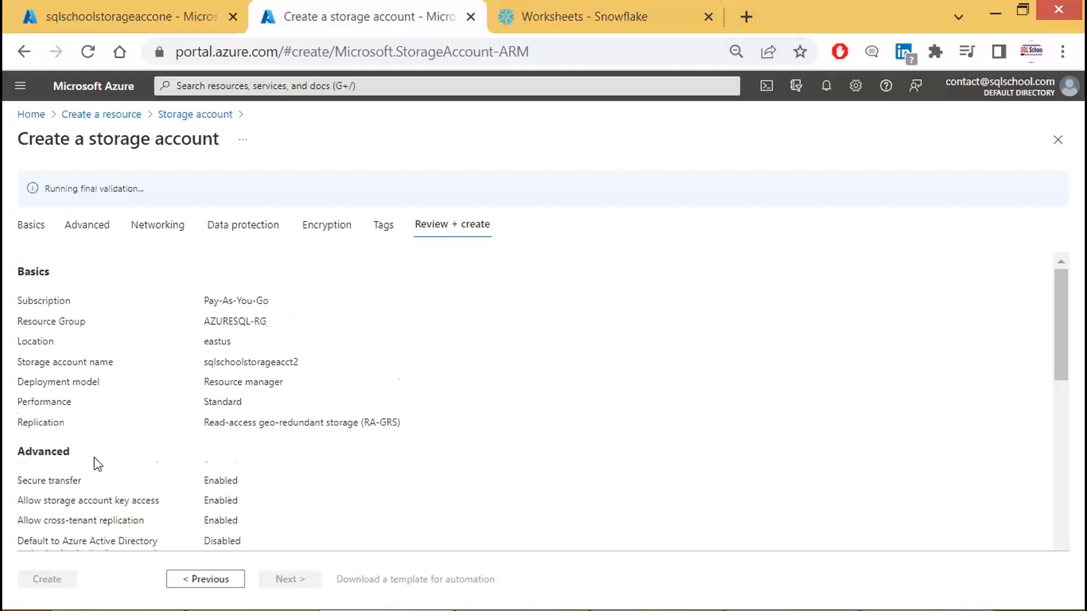
pyautogui.scroll(-2, 97, 464)
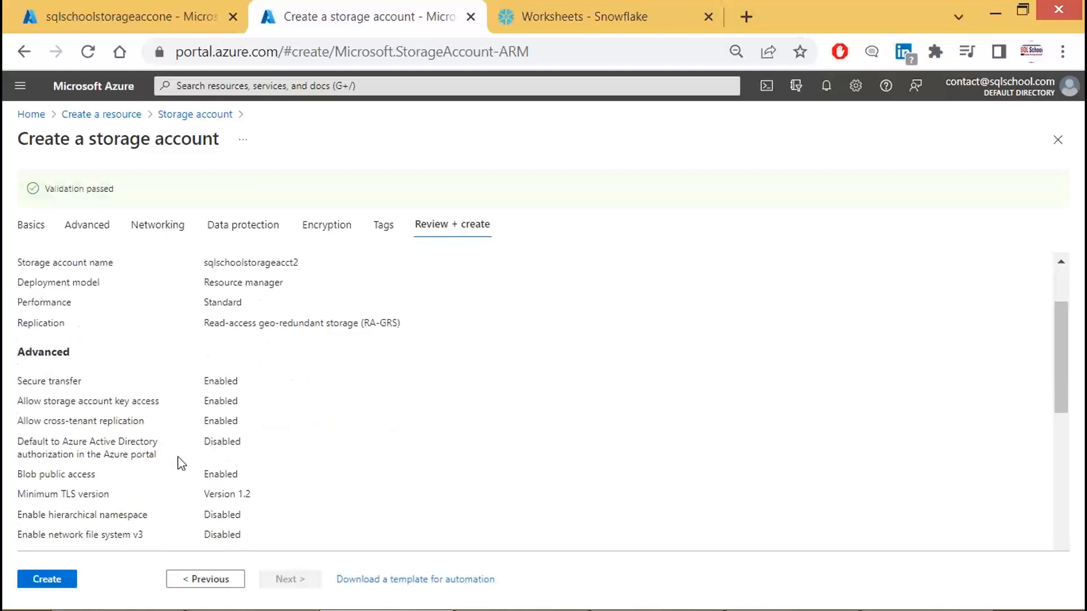
pyautogui.tripleClick(63, 517)
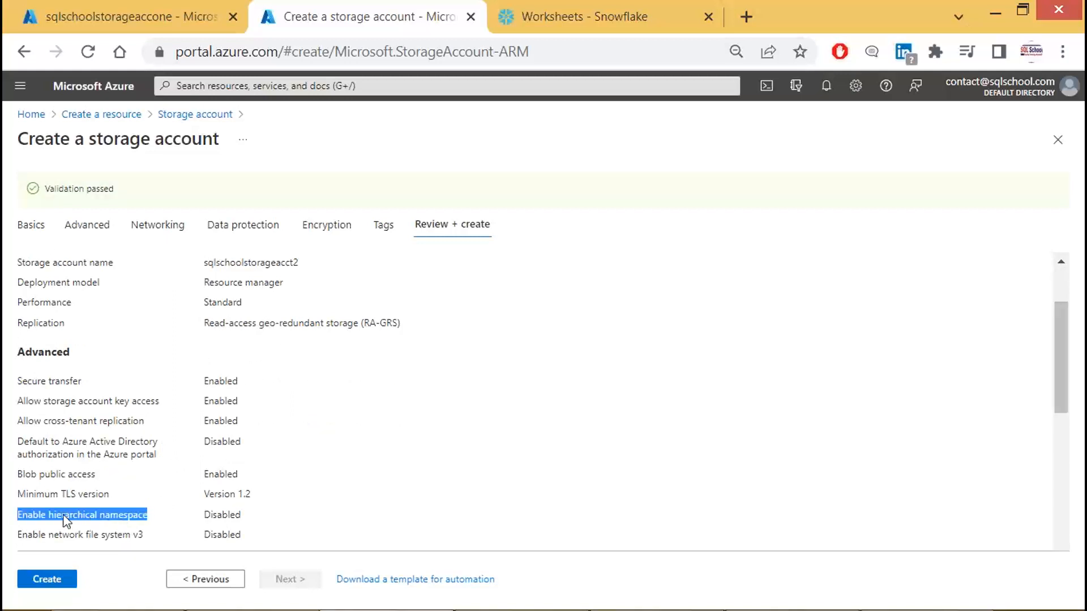
pyautogui.doubleClick(234, 515)
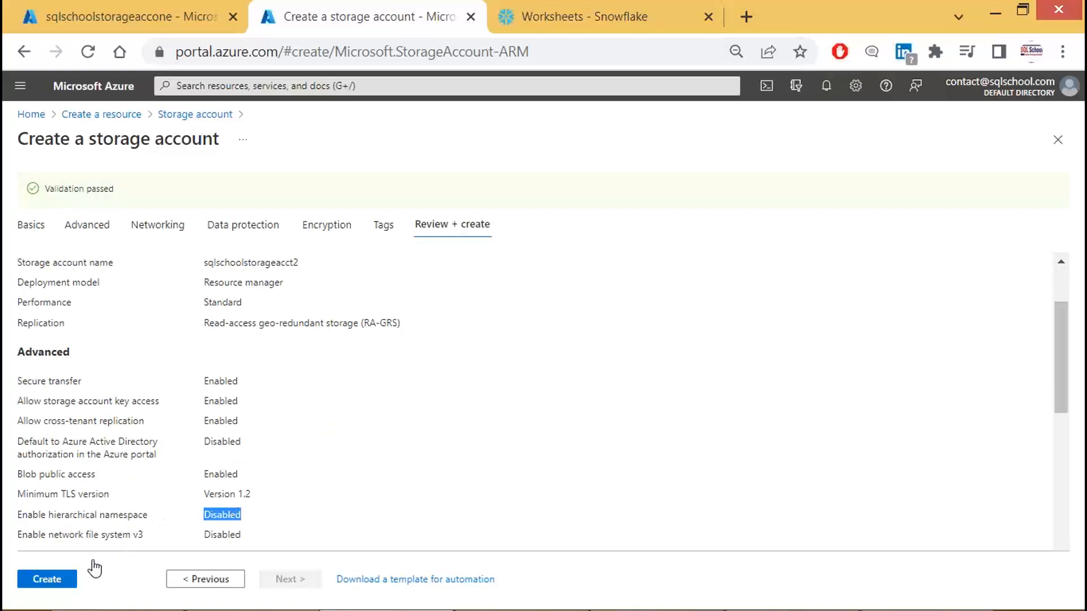
pyautogui.click(47, 579)
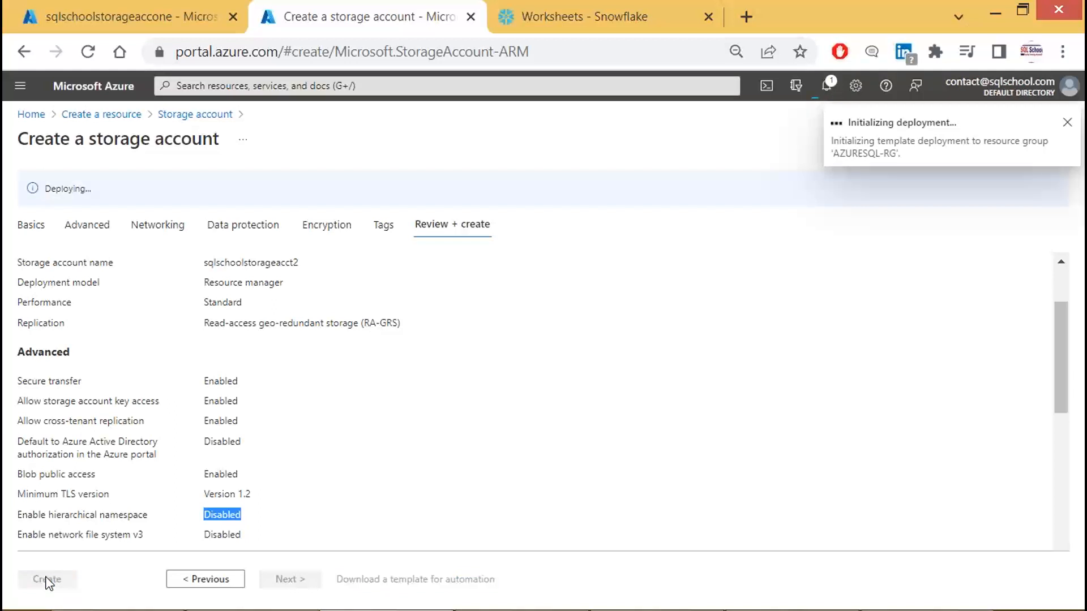
pyautogui.press('Print')
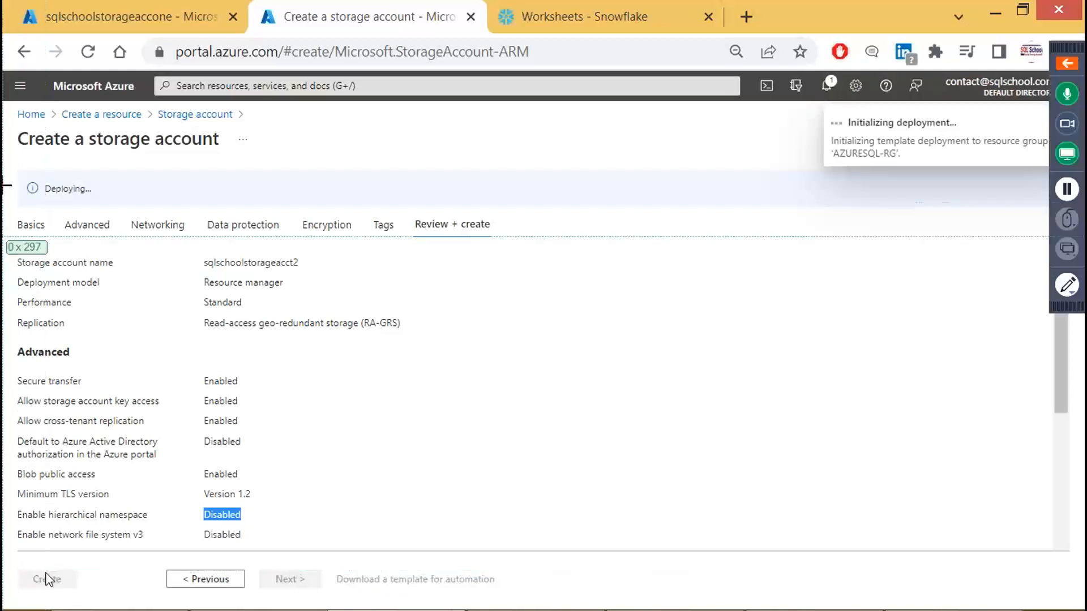
pyautogui.moveTo(2, 101); pyautogui.dragTo(591, 609)
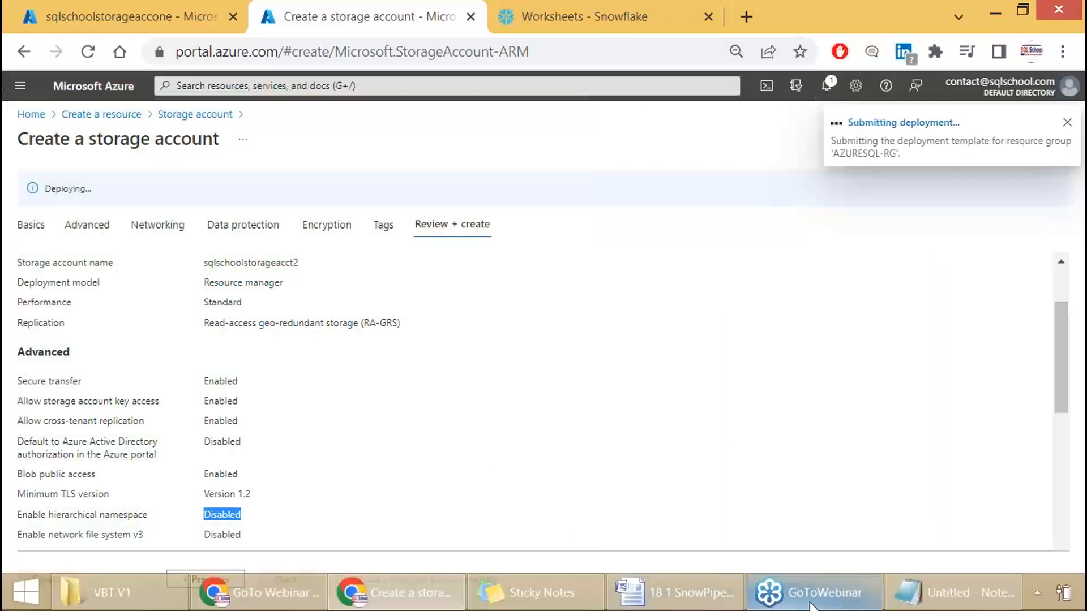
# - Copy the storage account name sqlschoolstorageacct2 from the review page into the Notepad notes below the dashed separator
pyautogui.doubleClick(247, 262)
pyautogui.hotkey('ctrl', 'c')
pyautogui.click(953, 596)
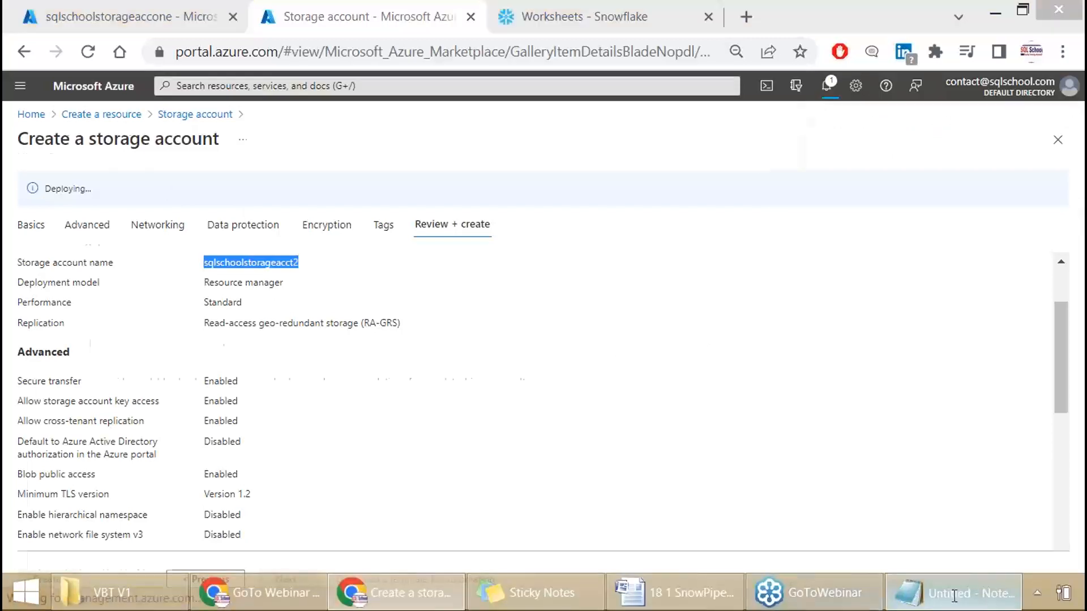
pyautogui.click(606, 427)
pyautogui.hotkey('ctrl', 'v')
pyautogui.press('Return')
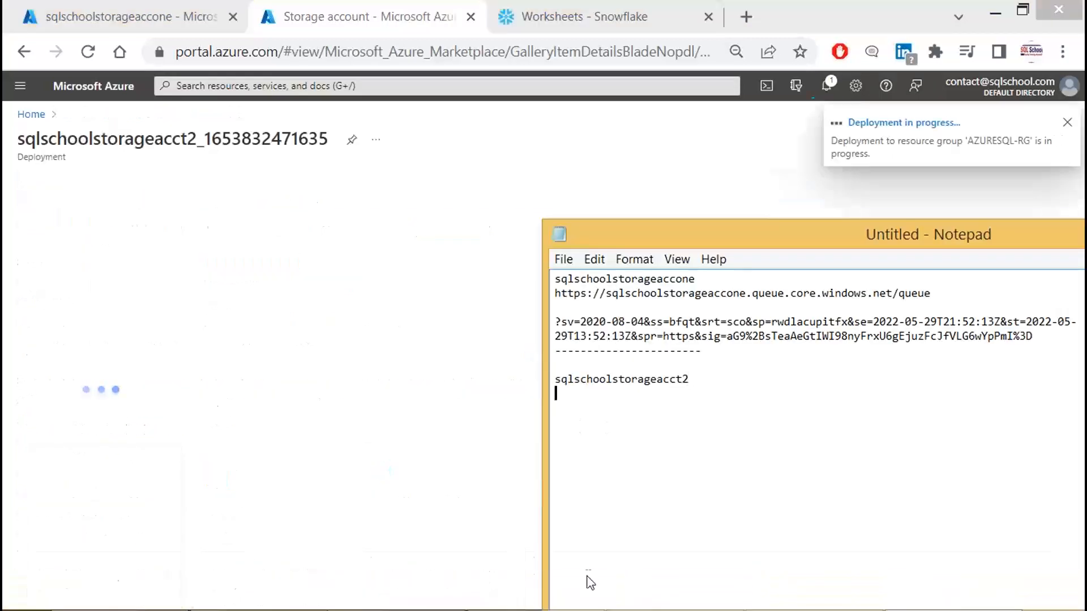
# - Highlight the "Create a container, upload SalesData1.csv" instruction in the SnowPipes Word document and capture a region screenshot of the sqlschoolstorageacct2 block
pyautogui.click(691, 592)
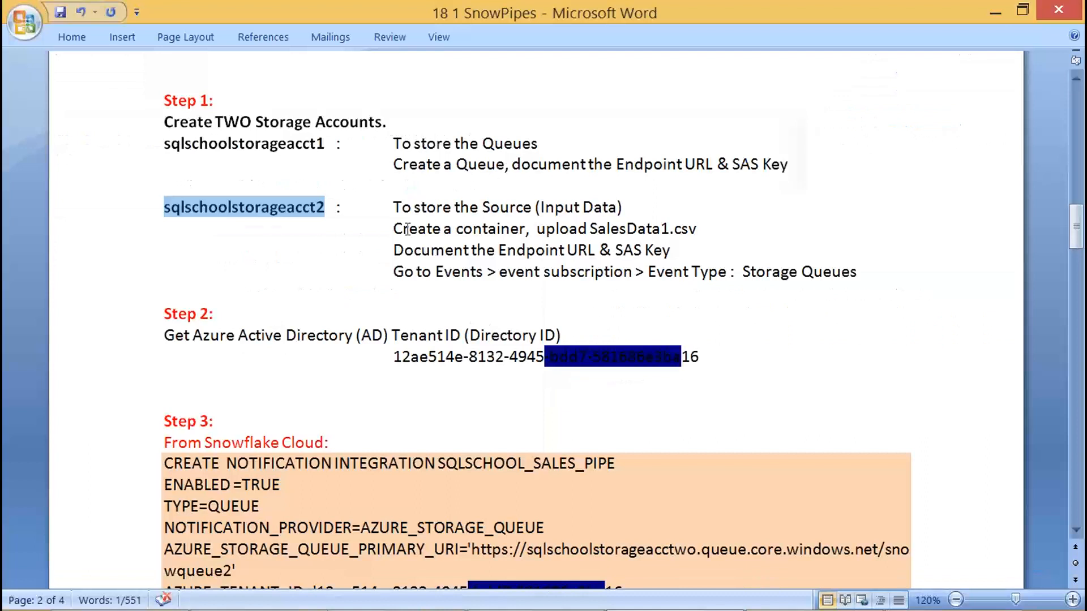
pyautogui.moveTo(395, 229); pyautogui.dragTo(696, 224)
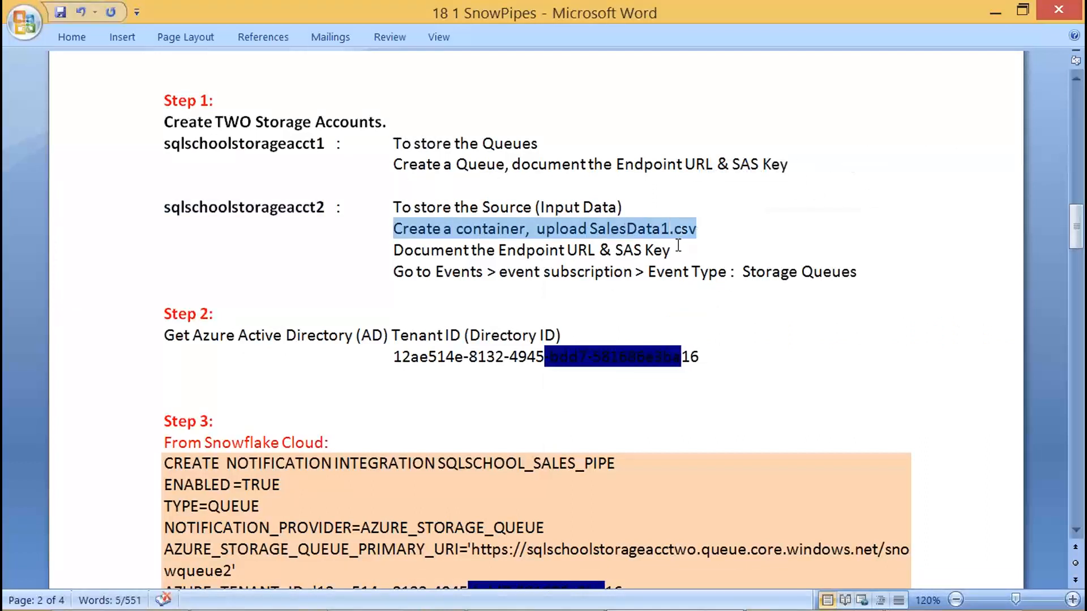
pyautogui.press('Print')
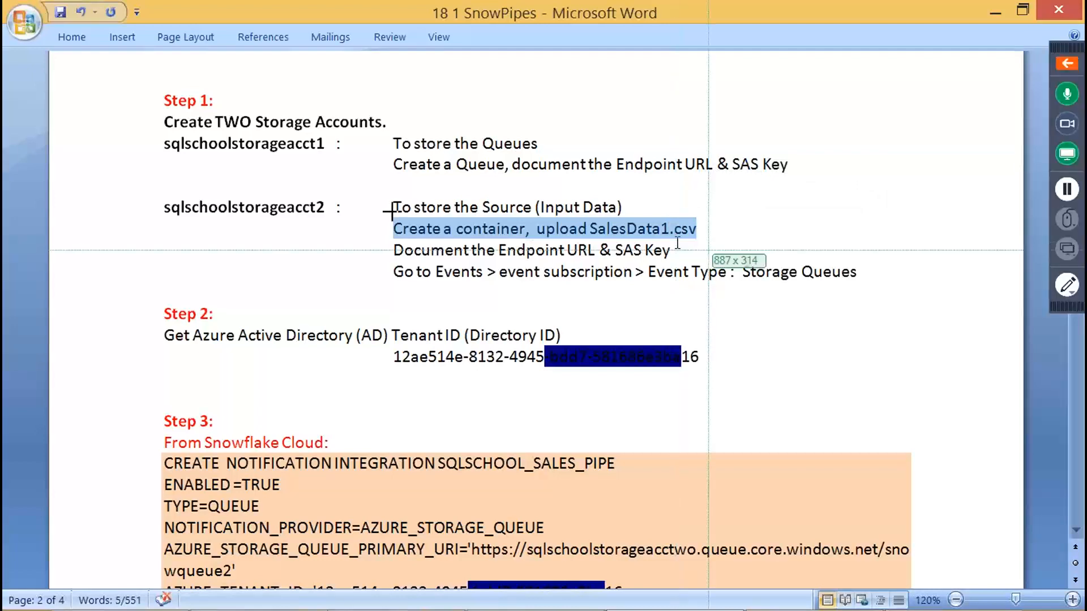
pyautogui.moveTo(144, 181); pyautogui.dragTo(847, 289)
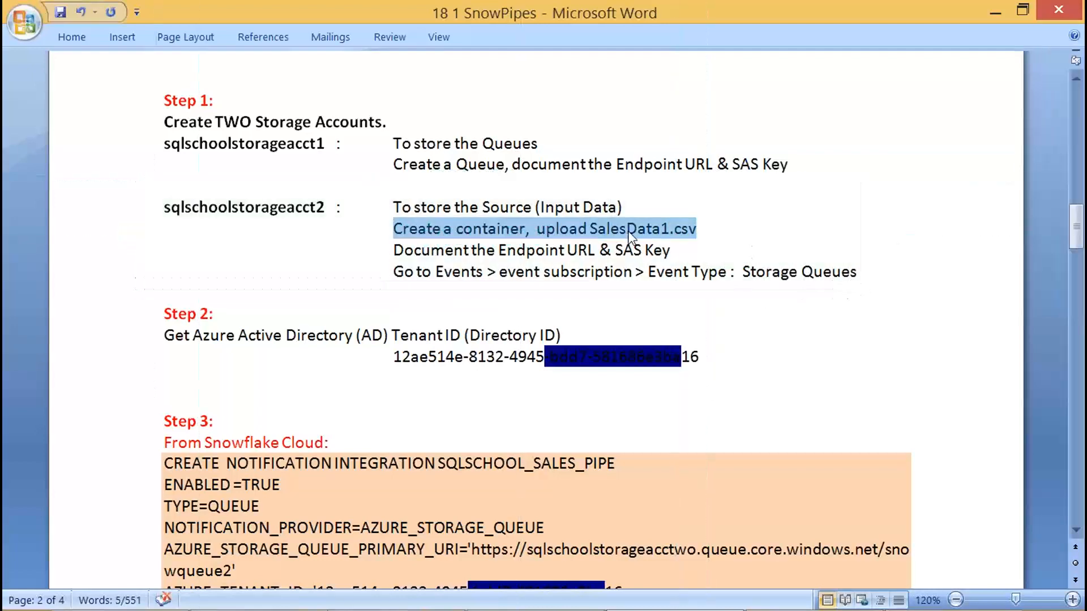
pyautogui.hotkey('alt', 'Tab')
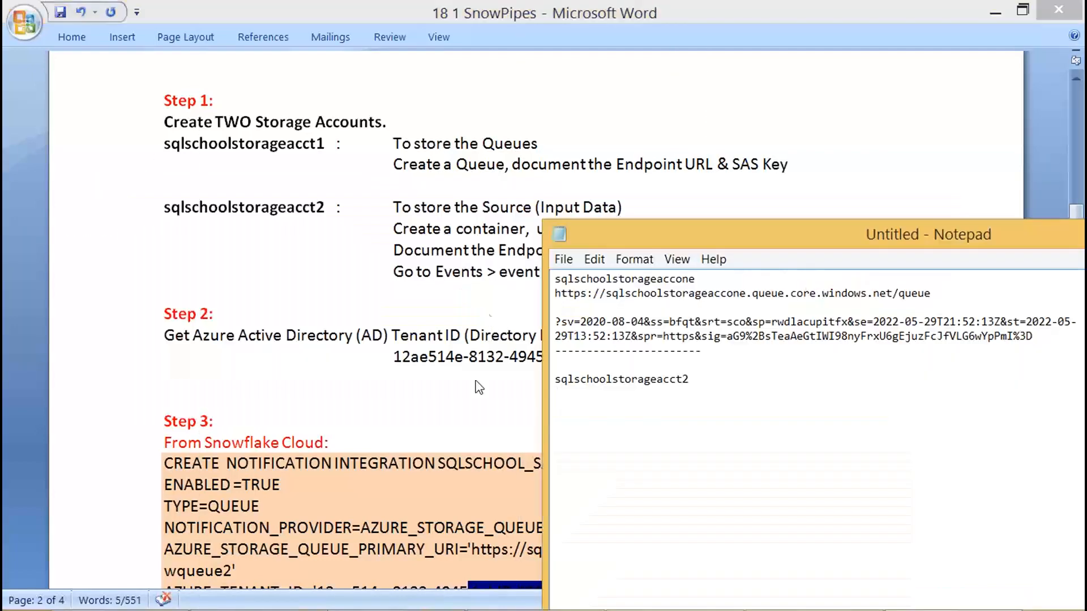
pyautogui.hotkey('alt', 'Tab')
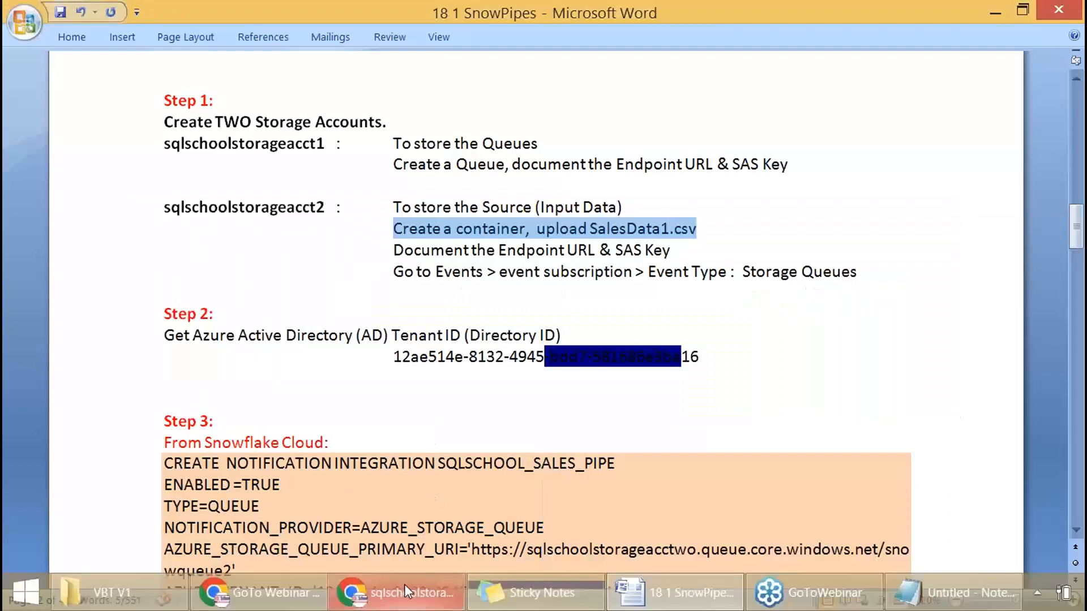
# - Switch to the Azure portal, start adding a container in the deployed sqlschoolstorageacct2 account, and capture a region screenshot of the add-container command
pyautogui.click(404, 584)
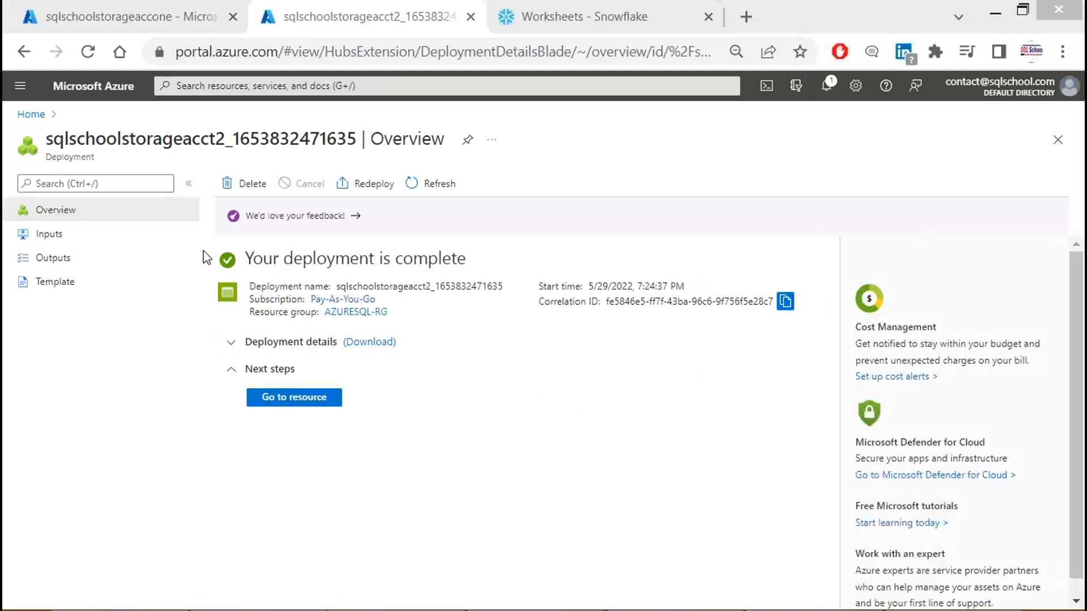
pyautogui.click(303, 399)
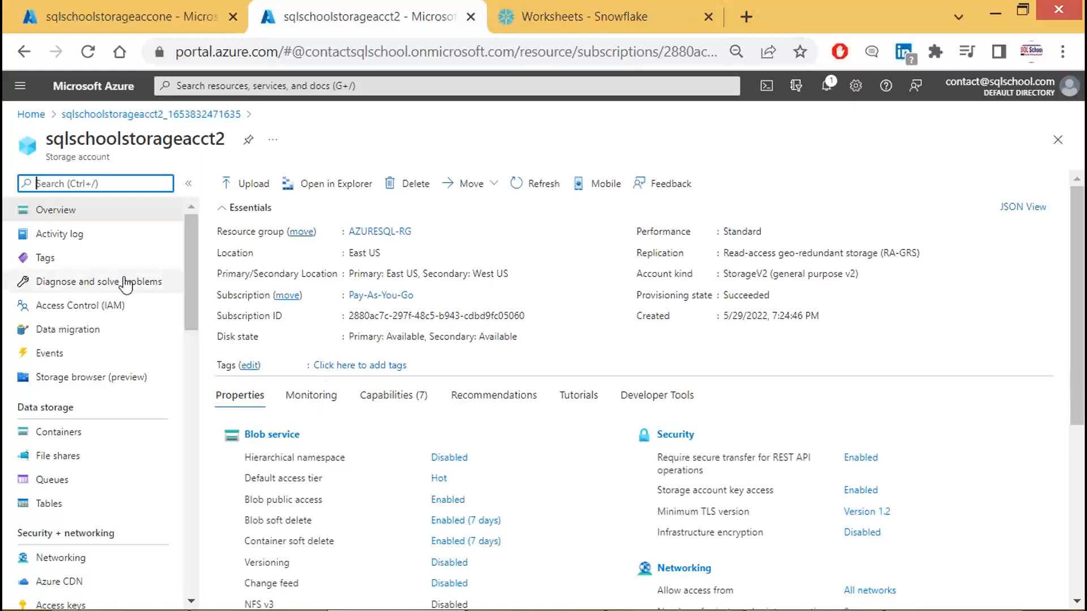
pyautogui.click(58, 432)
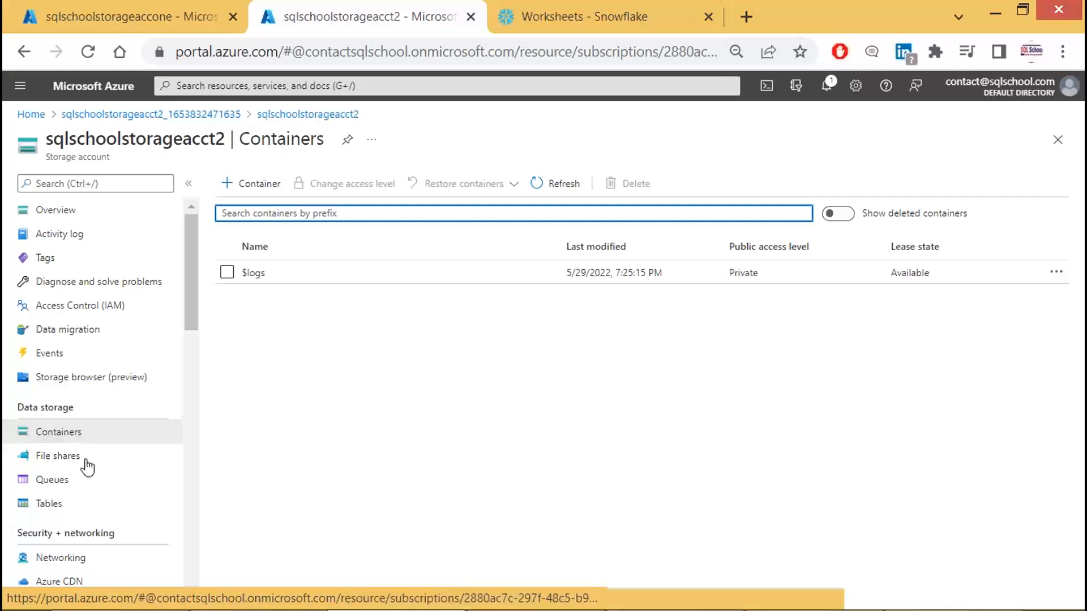
pyautogui.click(237, 187)
pyautogui.press('Print')
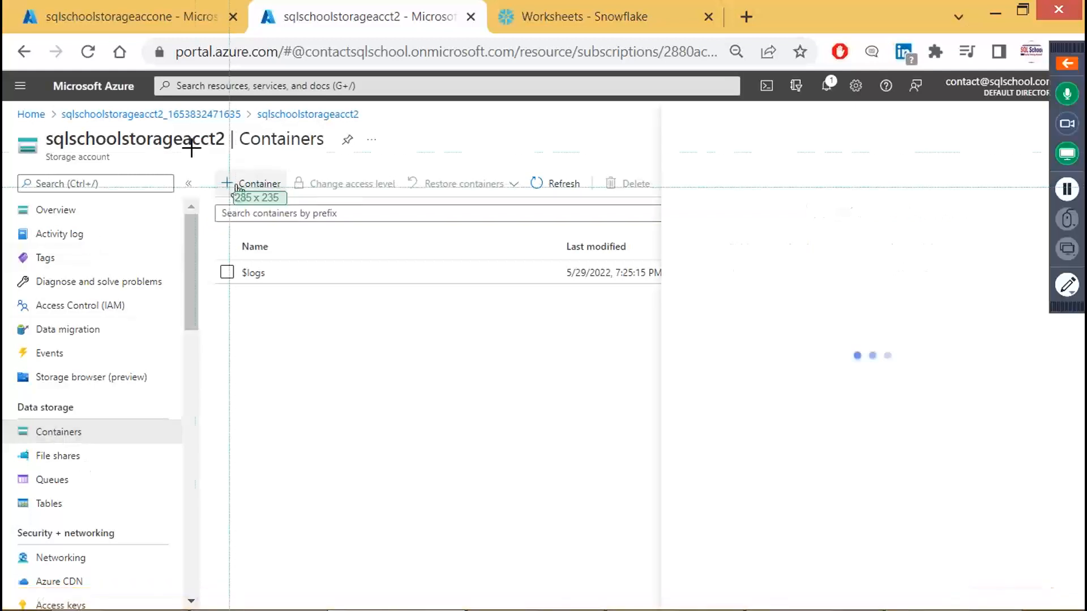
pyautogui.moveTo(190, 143); pyautogui.dragTo(432, 270)
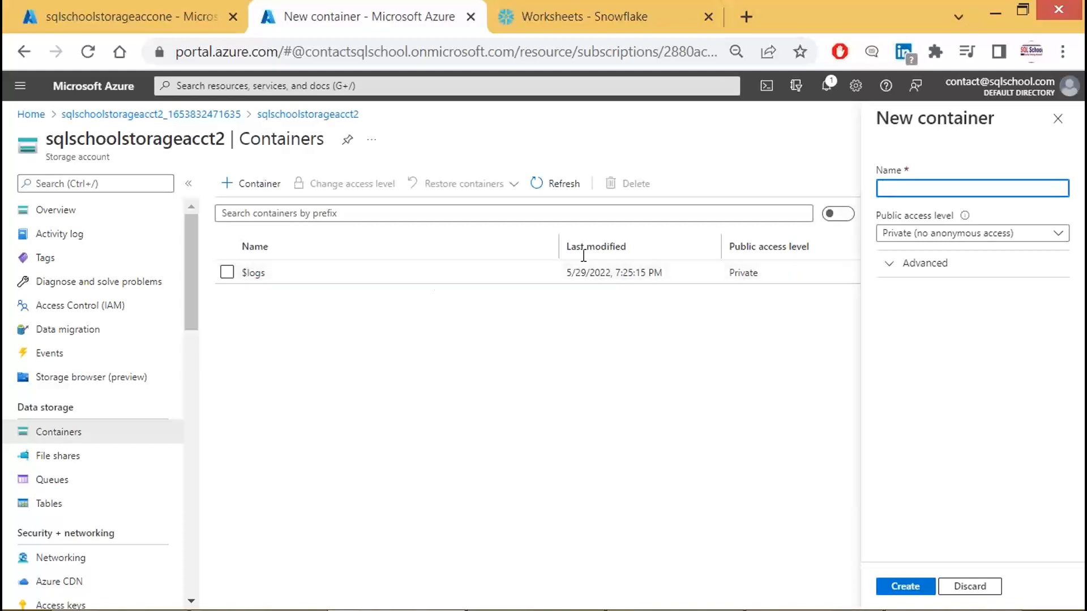
# - Name the new container "container" and create it
pyautogui.click(984, 192)
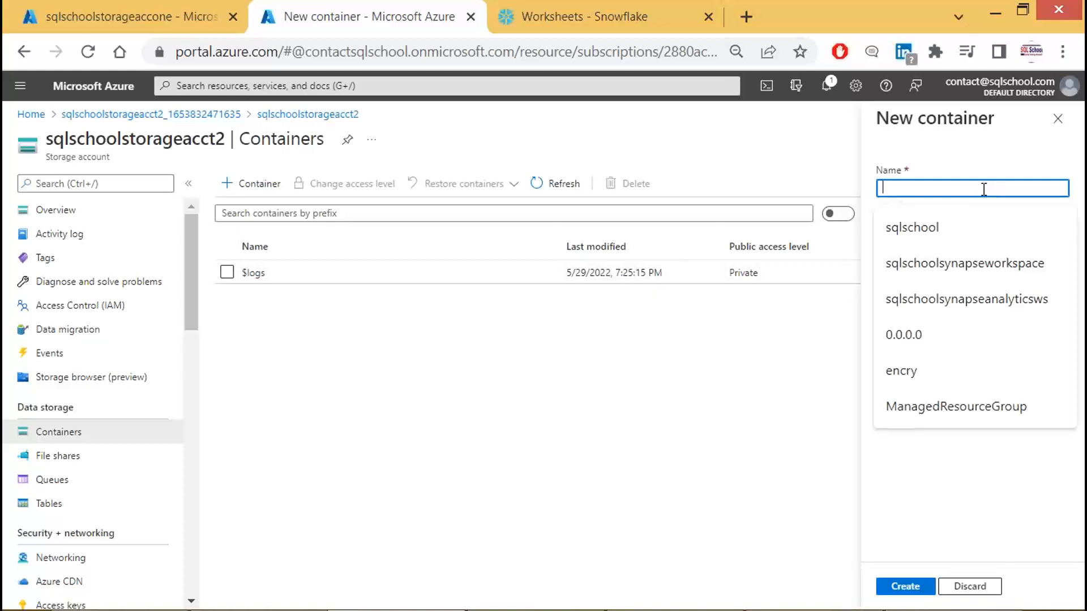
pyautogui.write('conta')
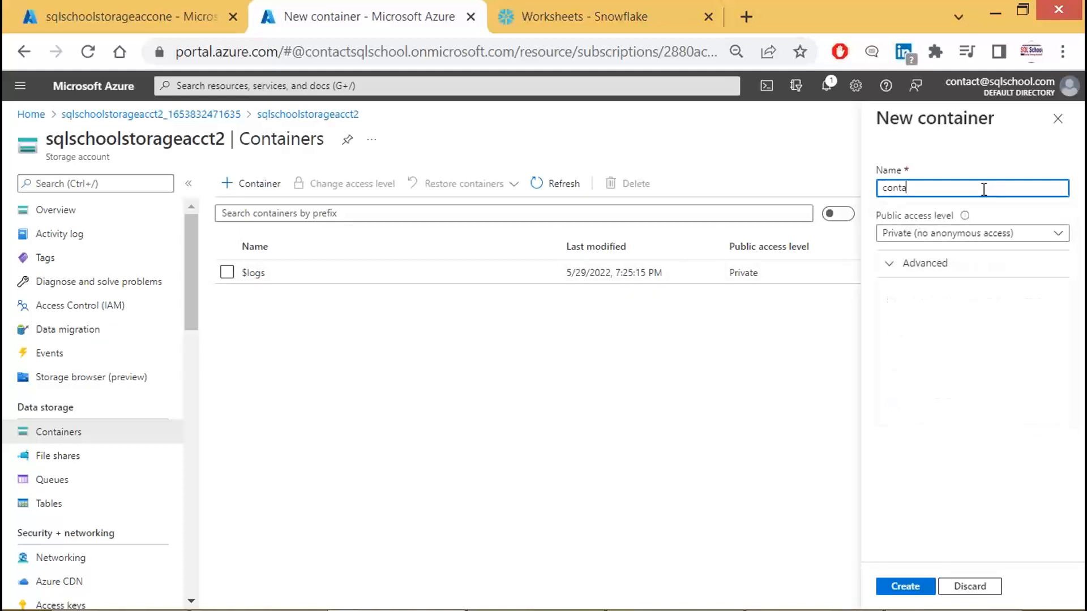
pyautogui.write('iner')
pyautogui.click(893, 588)
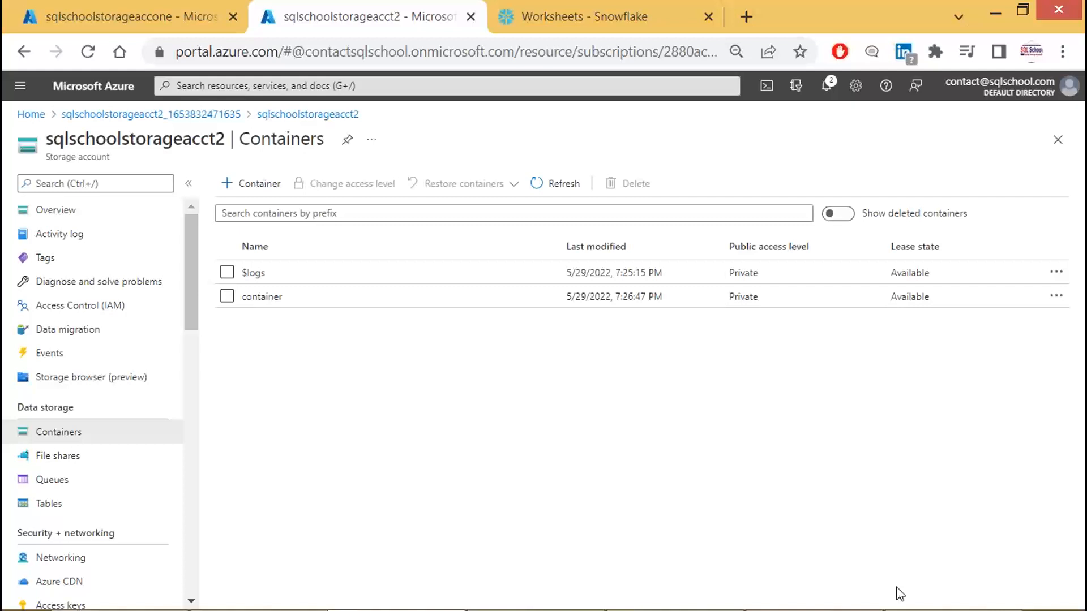
# - Open the container named "container" and capture a region screenshot of its overview
pyautogui.click(261, 300)
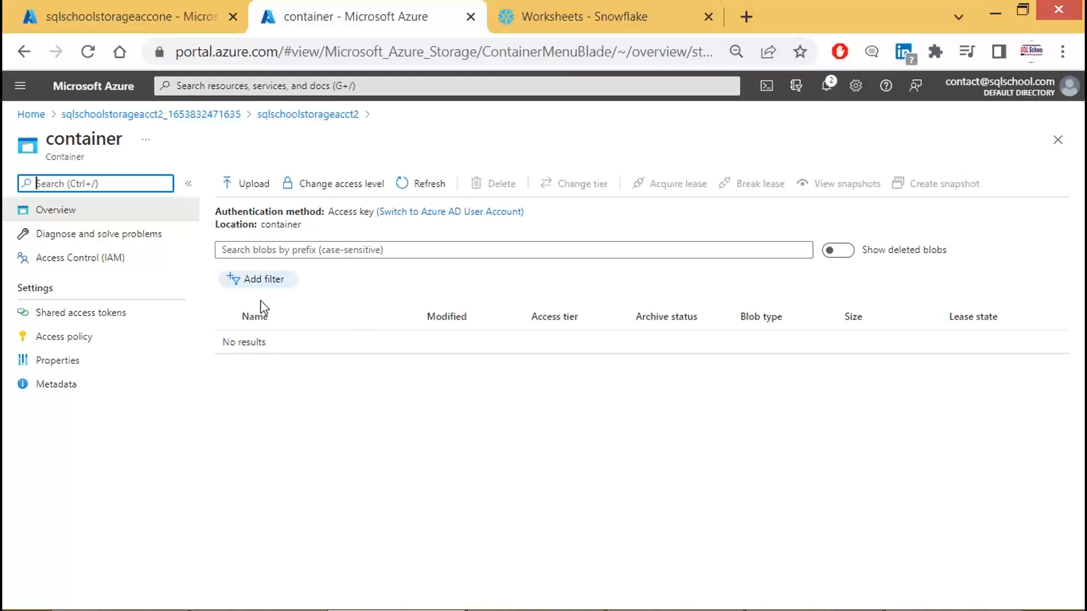
pyautogui.press('Print')
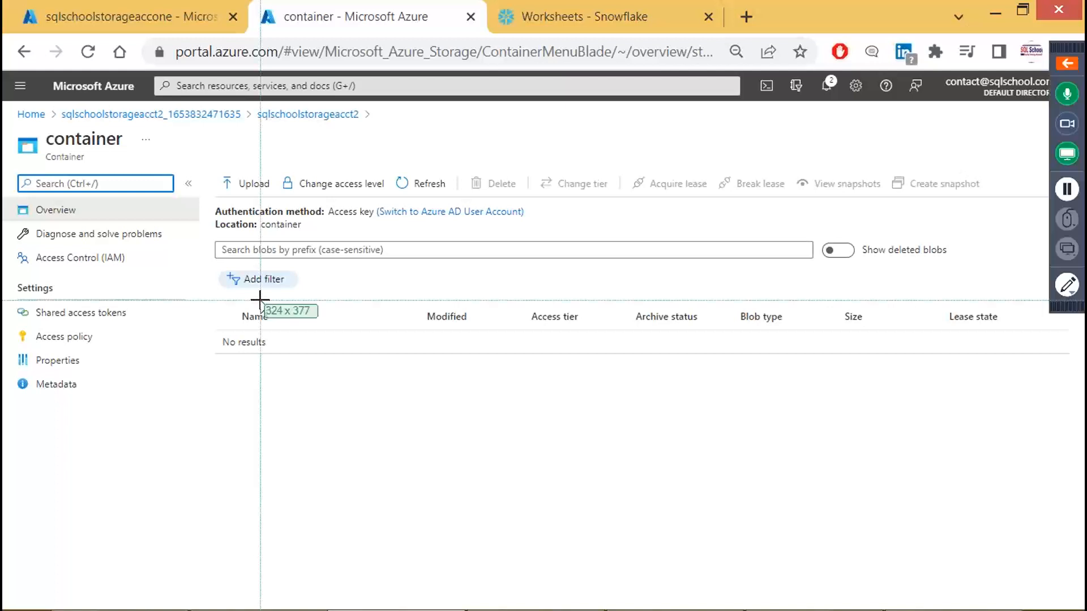
pyautogui.moveTo(2, 70); pyautogui.dragTo(626, 396)
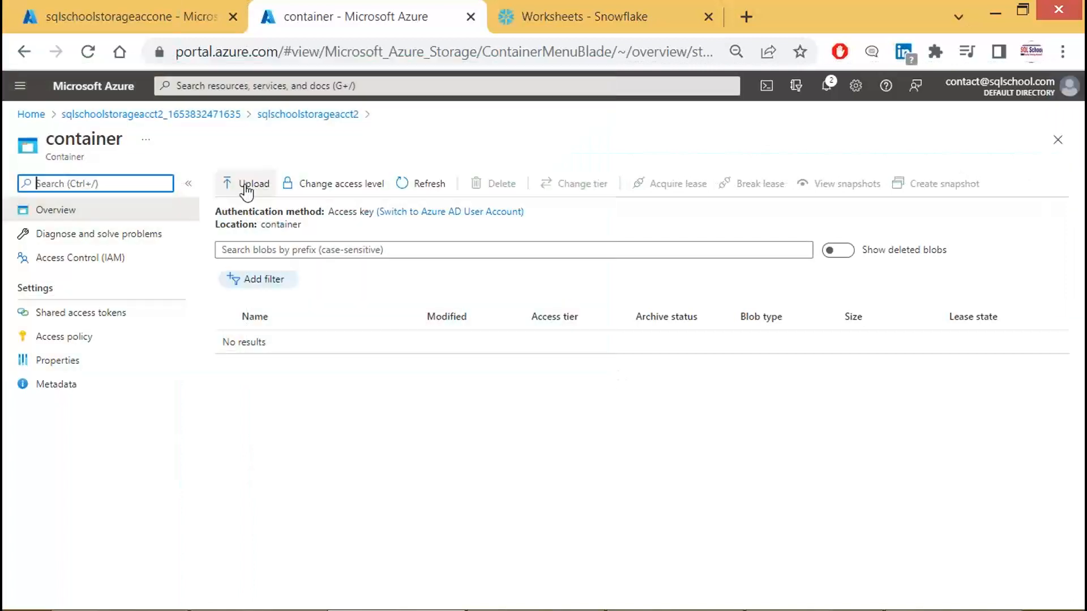
# - Start a blob upload to the container and choose the SalesData file from the E4 Snowflake > Snowflake Videos folder on the SQLSchool (E:) drive
pyautogui.click(247, 189)
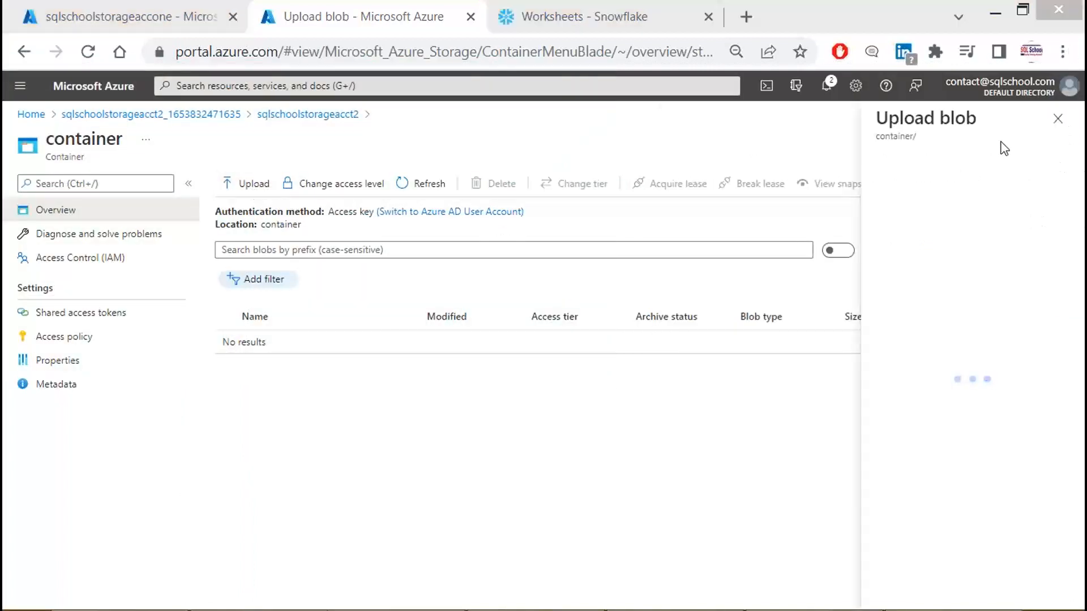
pyautogui.click(1061, 181)
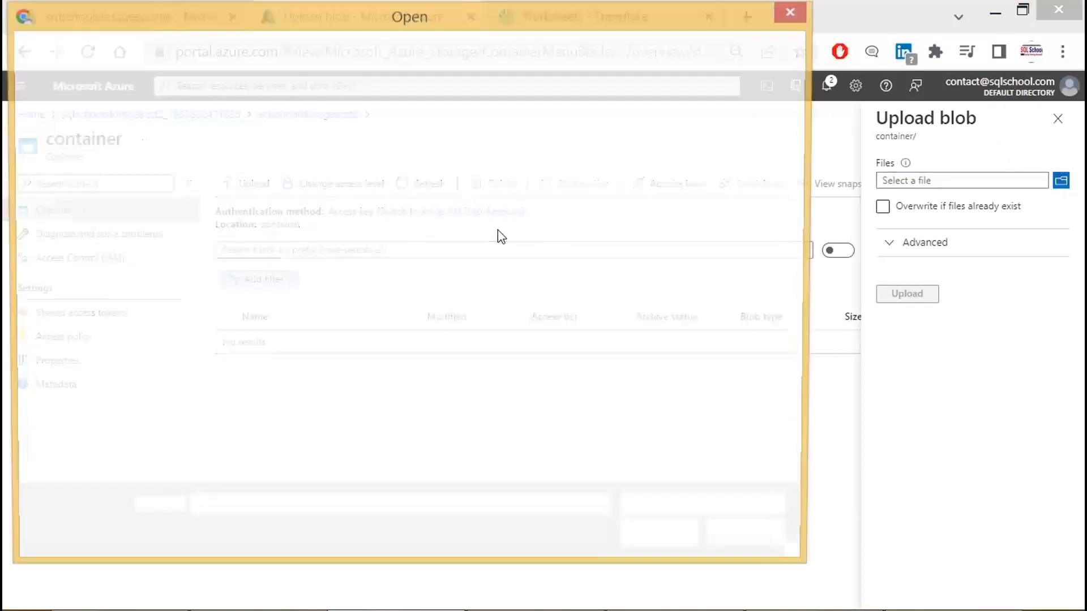
pyautogui.click(249, 48)
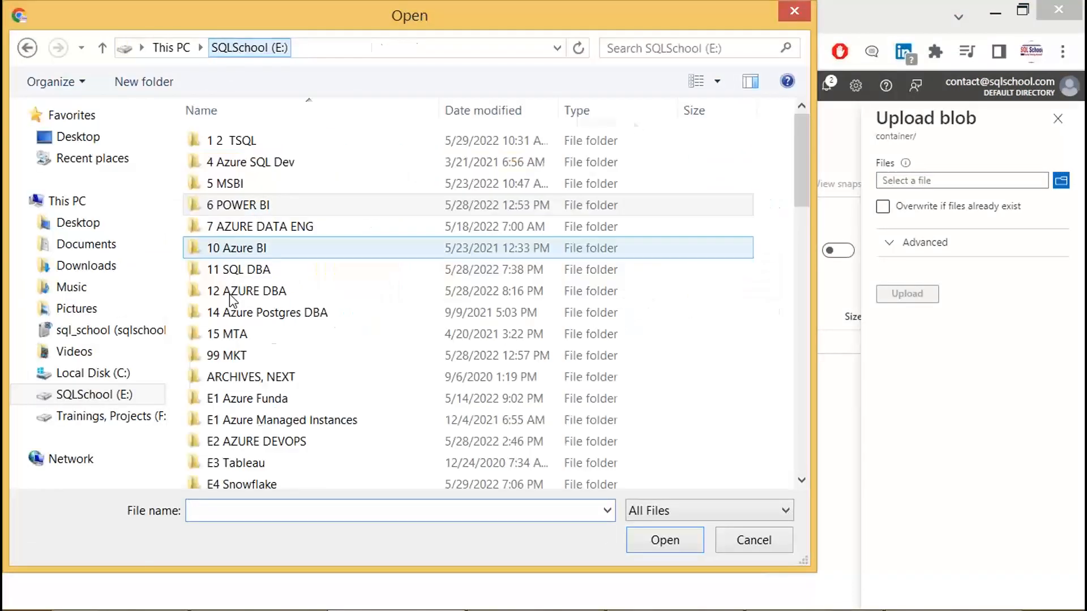
pyautogui.click(272, 419)
pyautogui.scroll(-3, 261, 416)
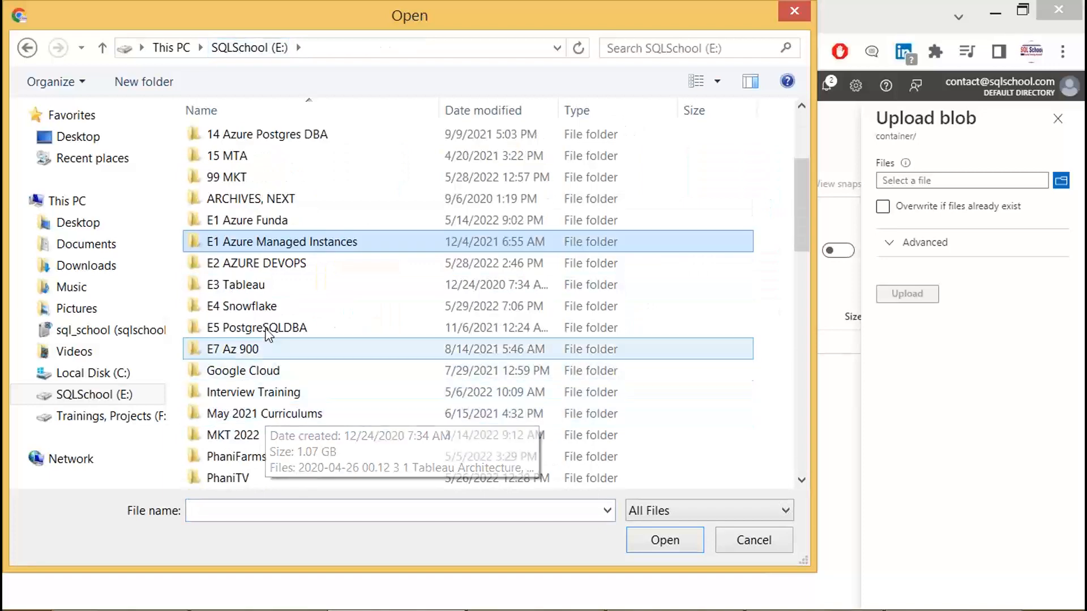
pyautogui.doubleClick(266, 306)
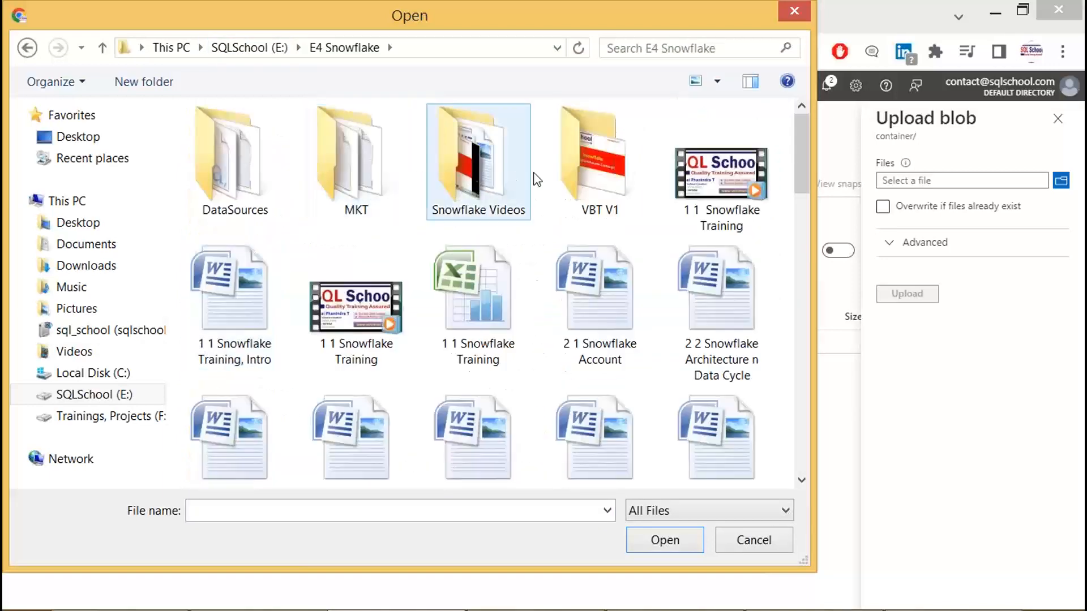
pyautogui.doubleClick(447, 170)
pyautogui.scroll(-1, 449, 368)
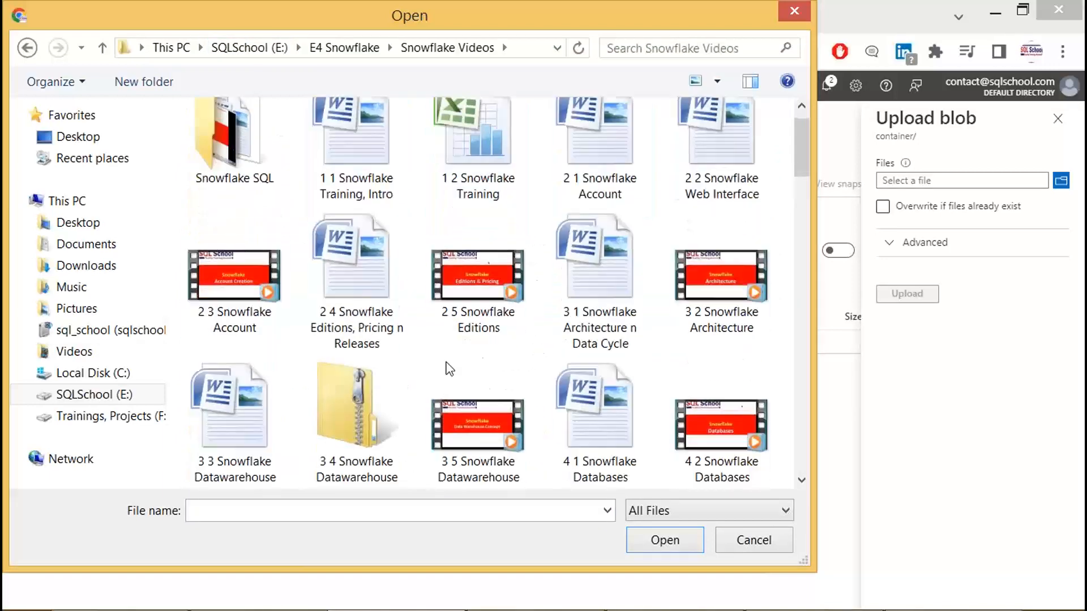
pyautogui.scroll(-15, 473, 385)
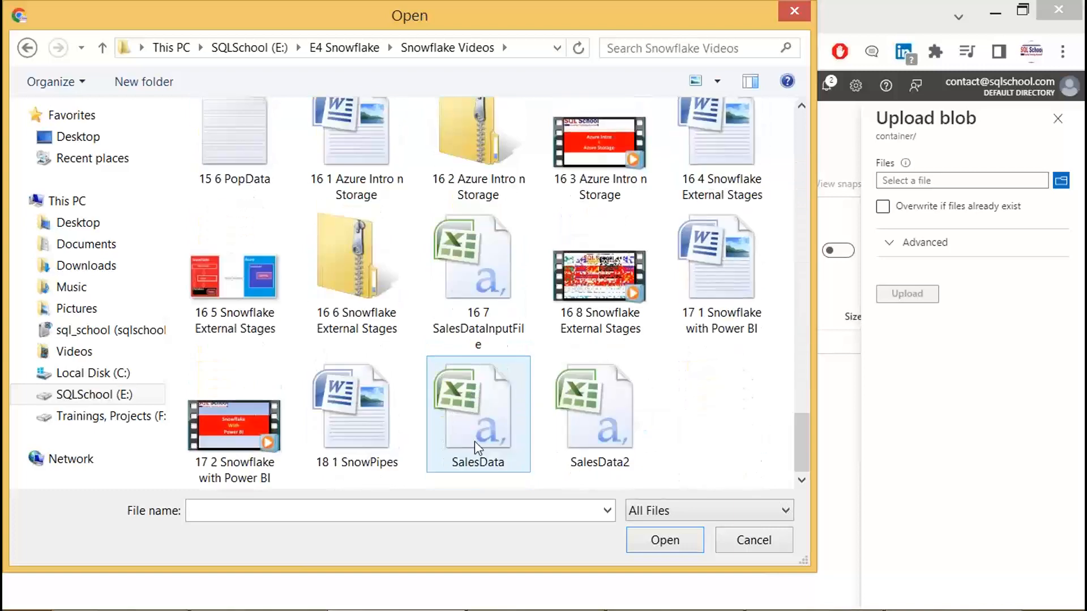
pyautogui.click(474, 441)
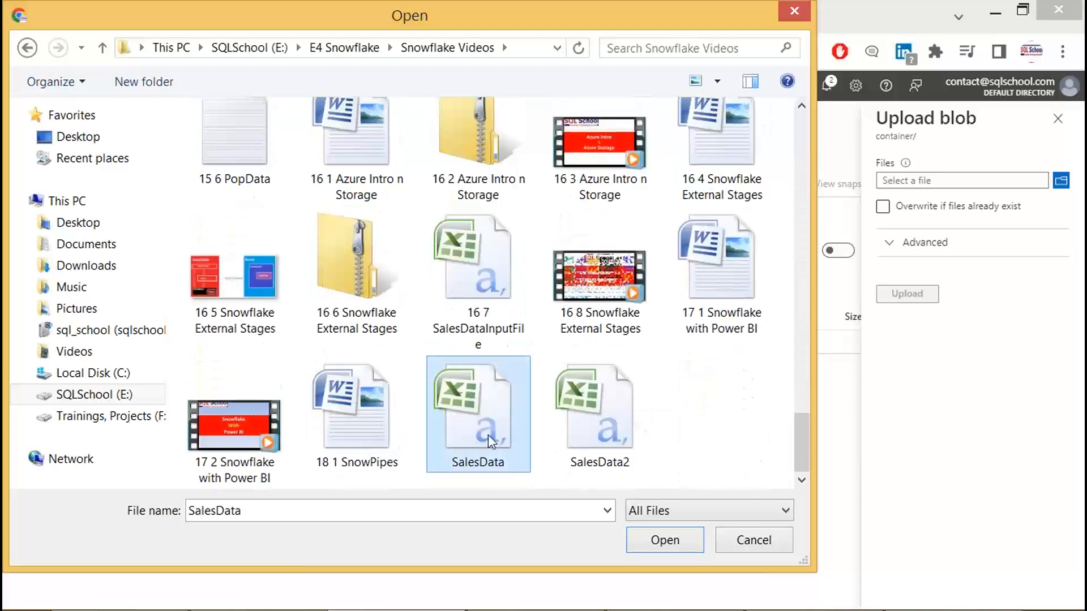
pyautogui.click(657, 541)
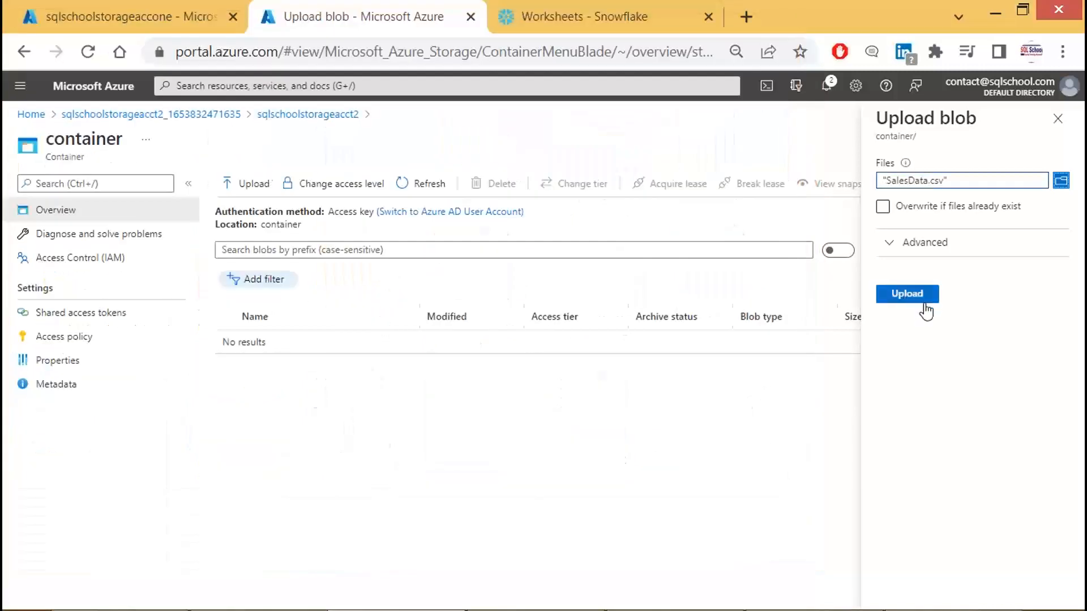
# - Capture a region screenshot of the Upload blob settings and upload SalesData.csv to the container, closing the upload pane
pyautogui.press('Print')
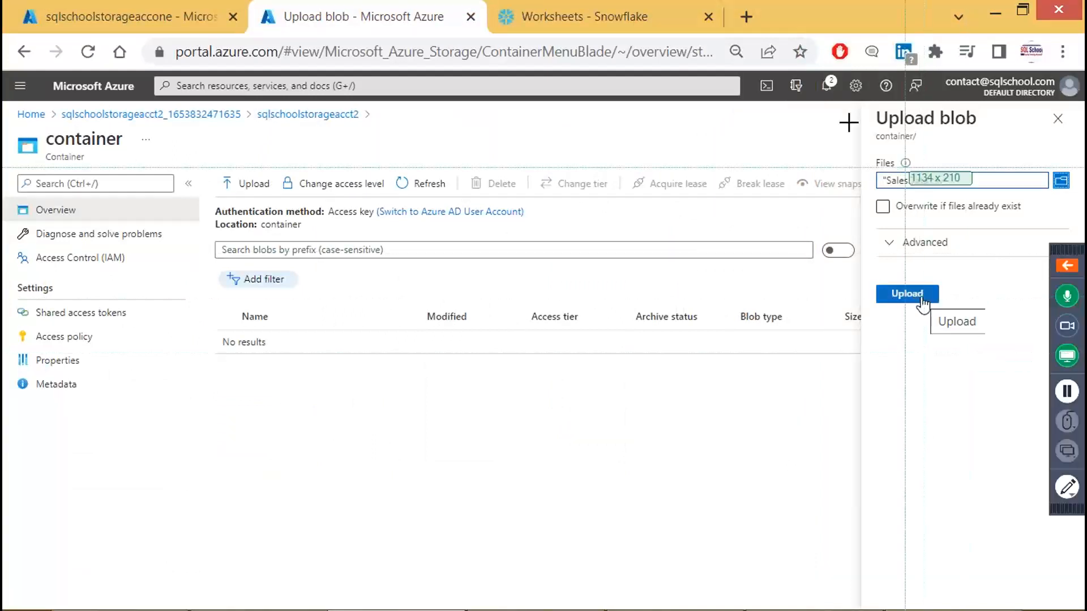
pyautogui.click(923, 304)
pyautogui.click(922, 302)
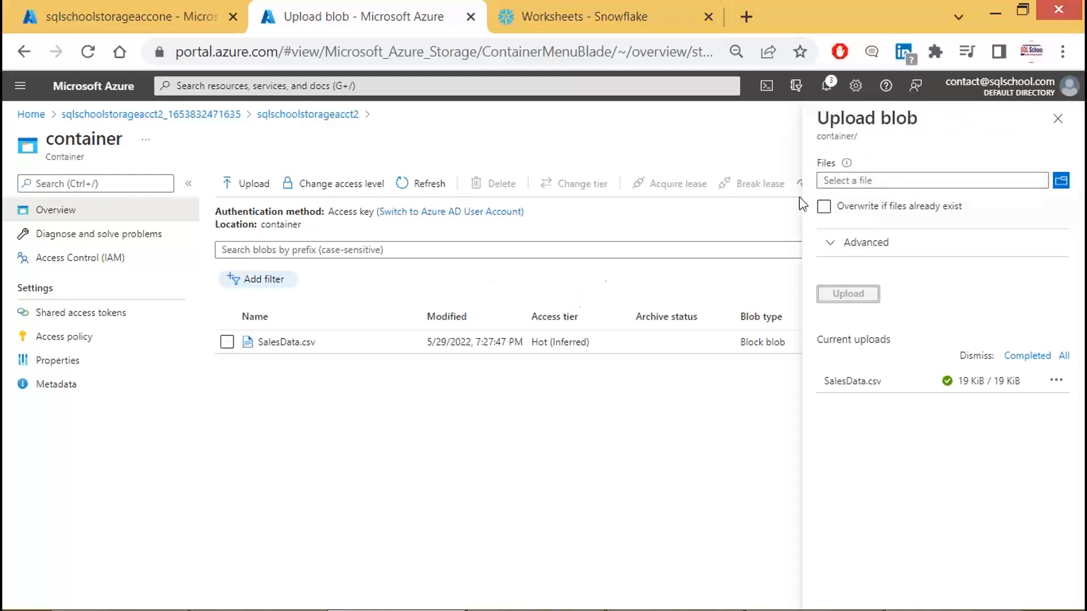
pyautogui.click(1060, 126)
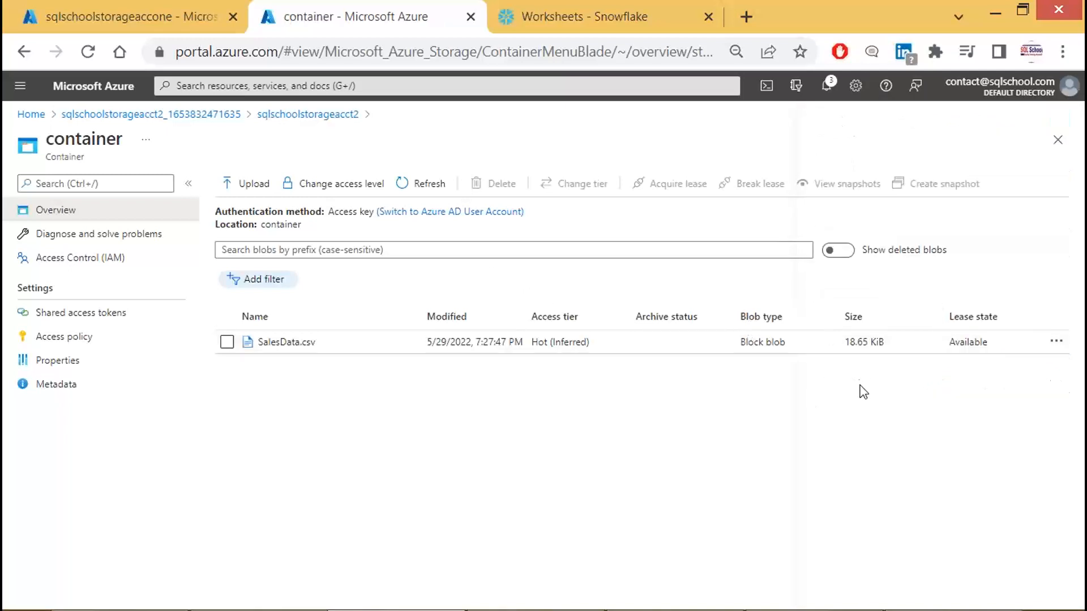
# - Switch to the SnowPipes Word document and highlight the "upload SalesData1.csv" and "Document the Endpoint URL & SAS Key" instructions for sqlschoolstorageacct2
pyautogui.click(674, 593)
pyautogui.click(642, 250)
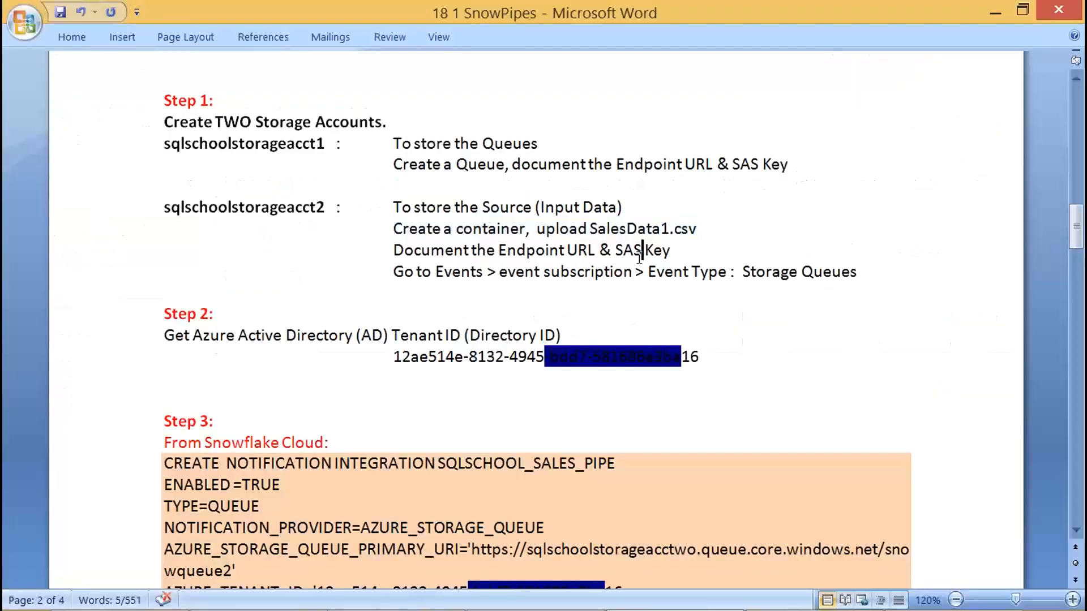
pyautogui.moveTo(536, 228); pyautogui.dragTo(729, 237)
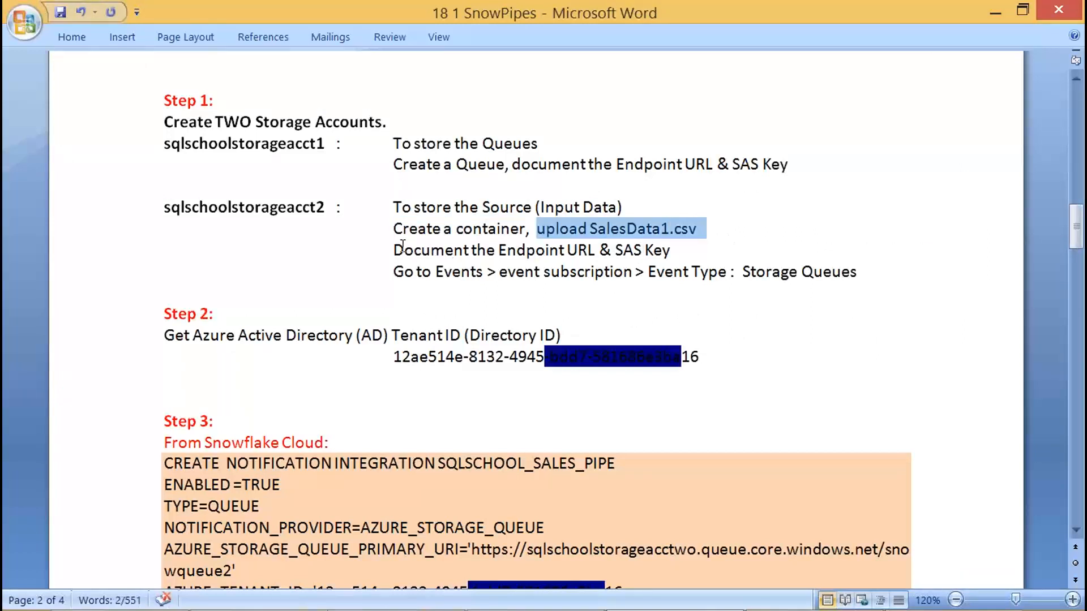
pyautogui.moveTo(394, 250); pyautogui.dragTo(660, 250)
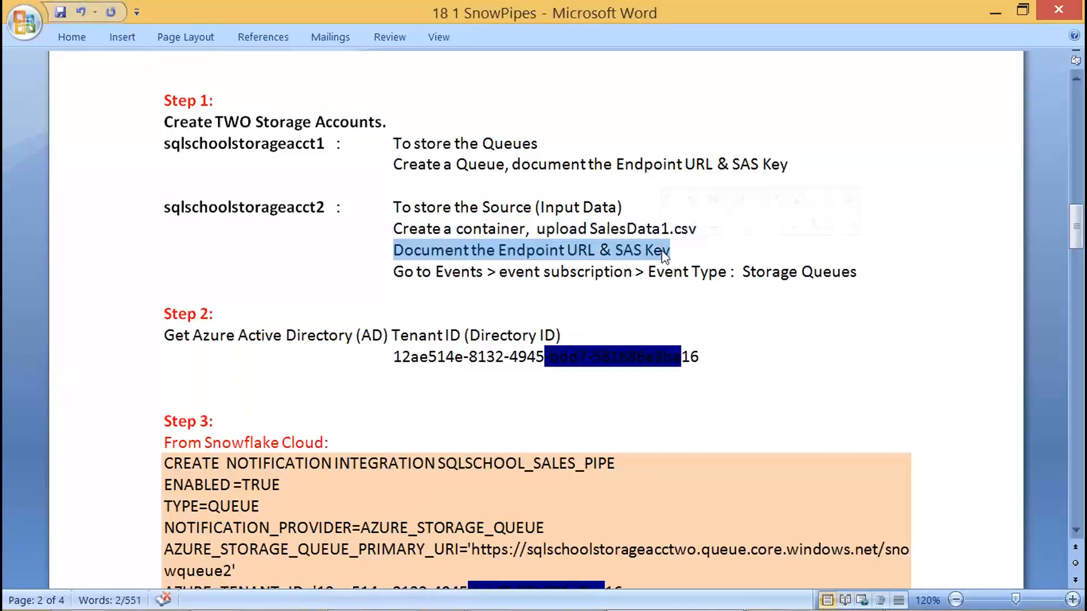
# - Return to the Azure portal, open the SalesData.csv blob, and capture a region screenshot of its properties
pyautogui.hotkey('alt', 'Tab')
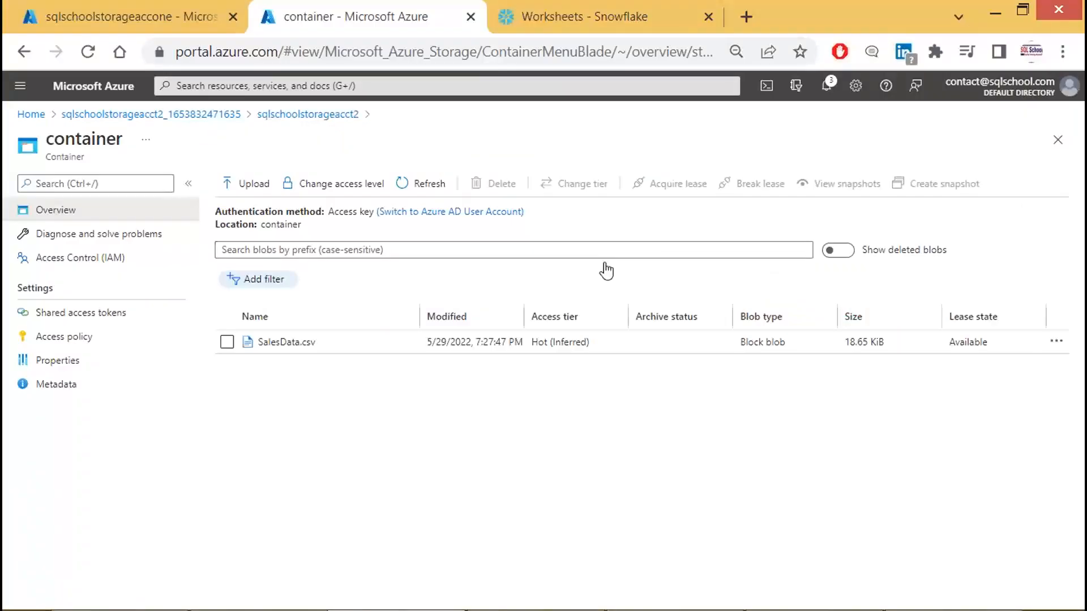
pyautogui.click(278, 341)
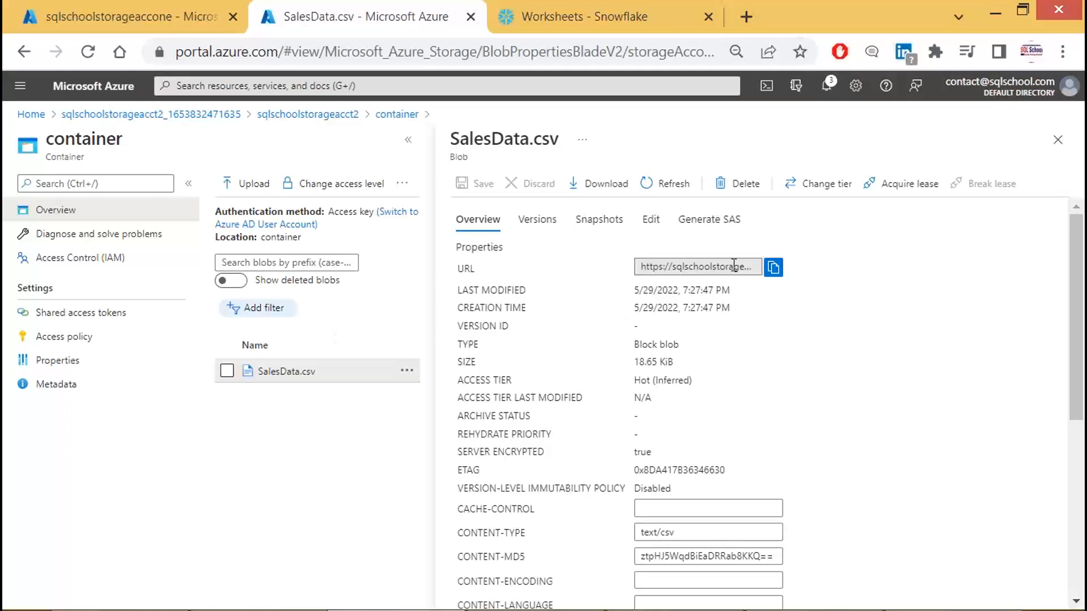
pyautogui.press('Print')
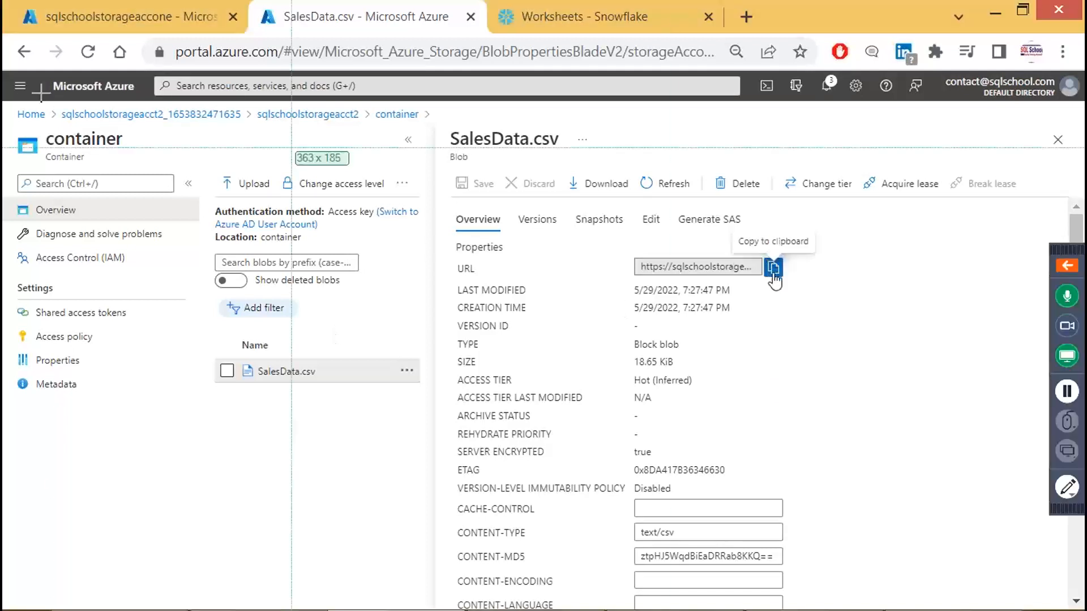
pyautogui.moveTo(3, 101); pyautogui.dragTo(856, 342)
# - Copy the SalesData.csv blob URL and paste it beneath the sqlschoolstorageacct2 heading in the Notepad notes
pyautogui.click(773, 268)
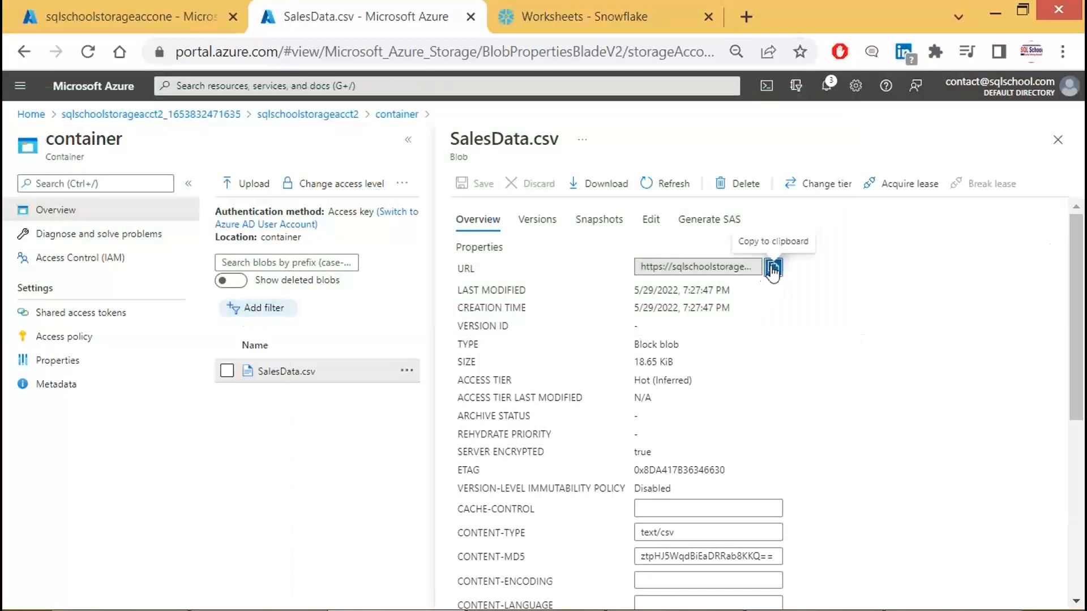
pyautogui.hotkey('alt', 'Tab')
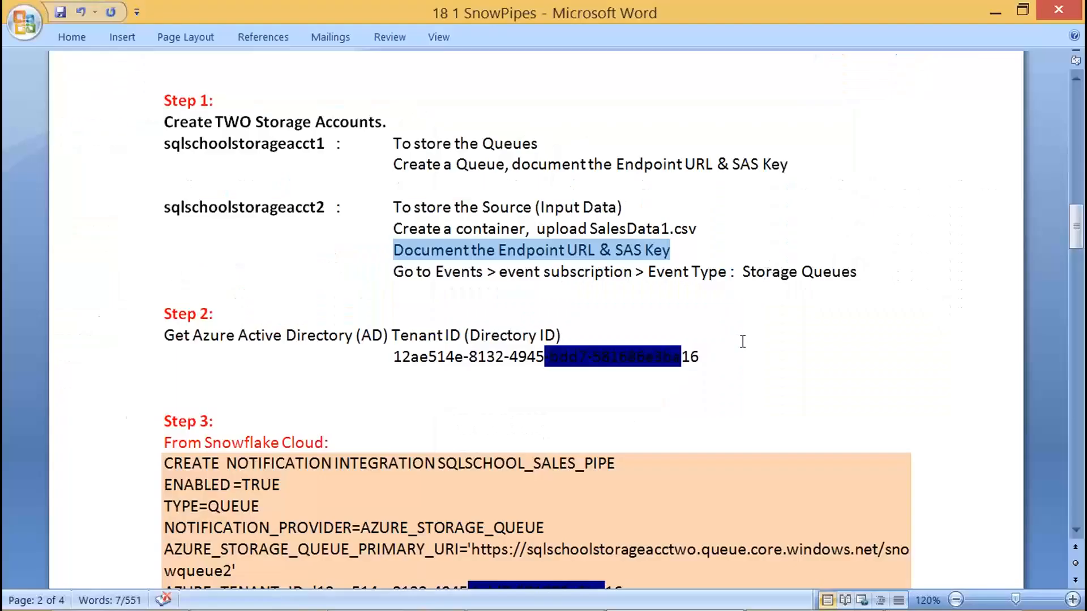
pyautogui.click(965, 589)
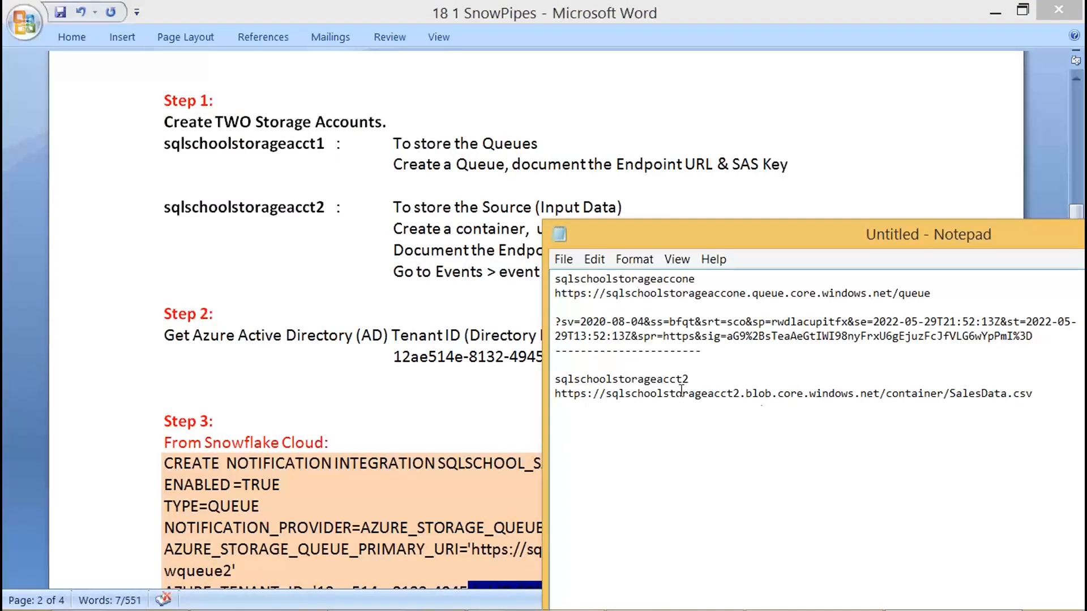
pyautogui.moveTo(944, 396); pyautogui.dragTo(548, 392)
pyautogui.click(564, 412)
# - Highlight "SAS" in the Word document's sqlschoolstorageacct2 instructions, and open that account's Shared access signature settings in the Azure portal
pyautogui.hotkey('alt', 'Tab')
pyautogui.doubleClick(624, 250)
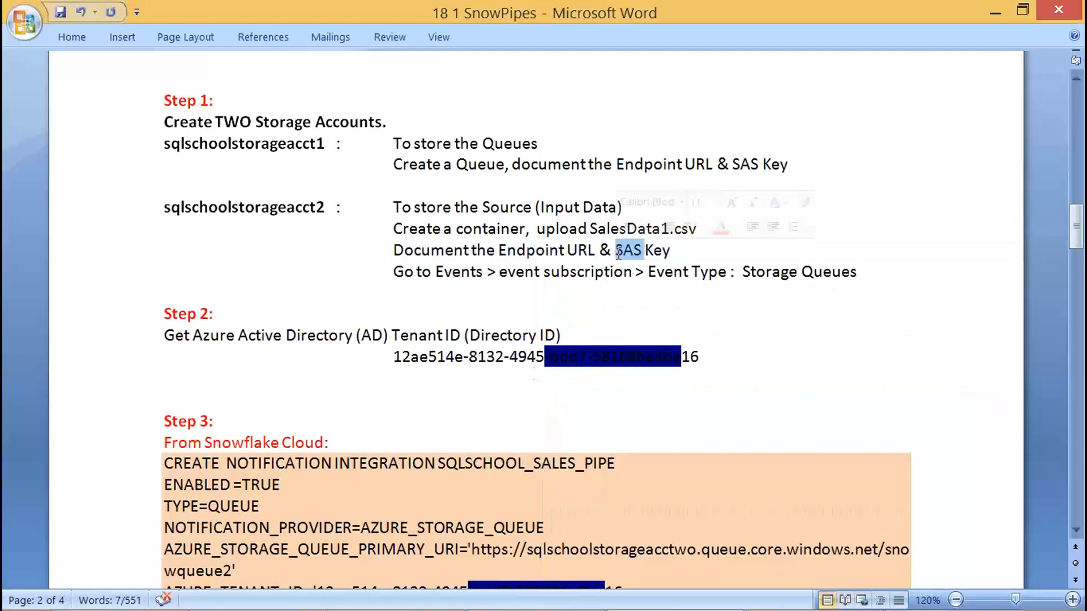
pyautogui.click(404, 593)
pyautogui.click(773, 267)
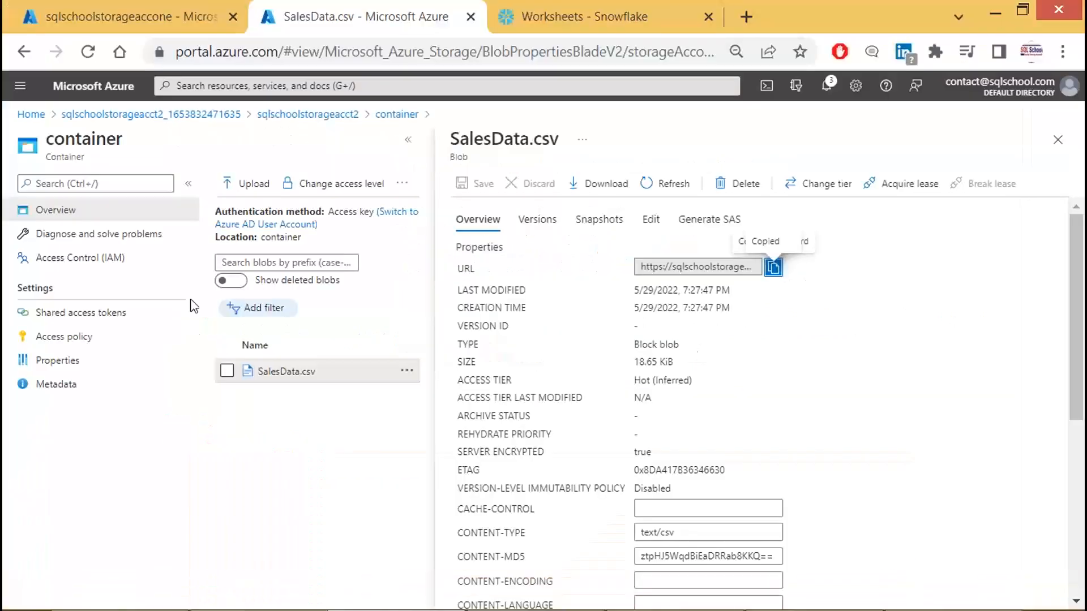
pyautogui.click(346, 117)
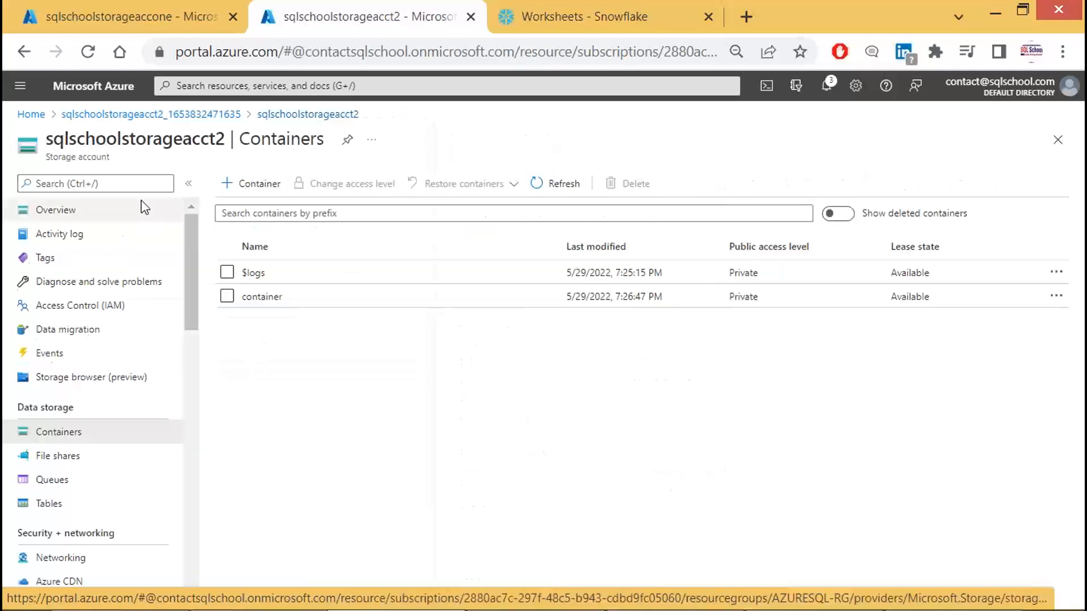
pyautogui.click(90, 183)
pyautogui.write('sas')
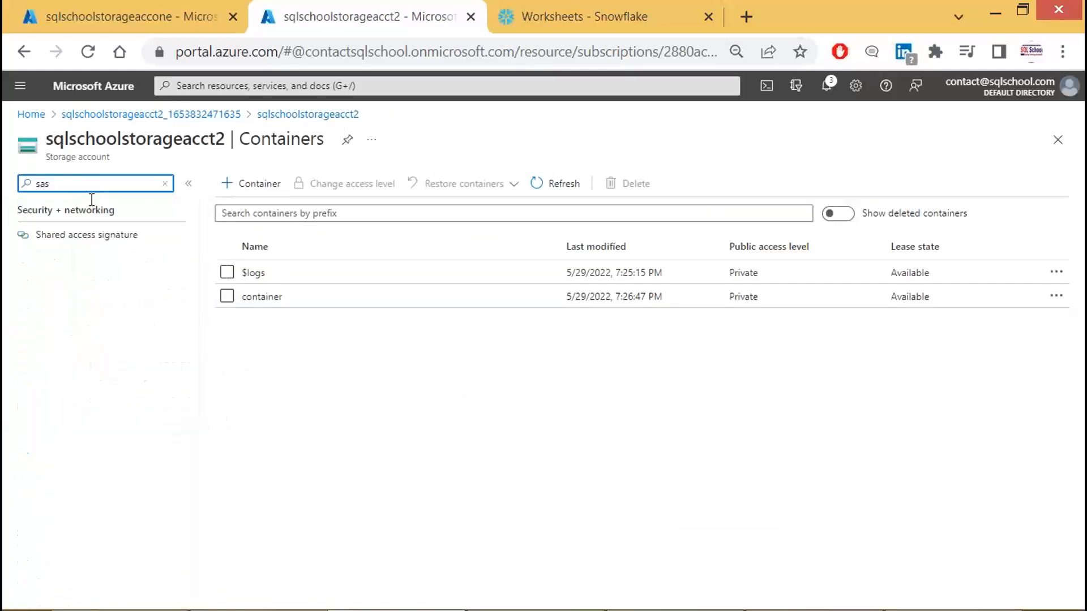
pyautogui.click(76, 237)
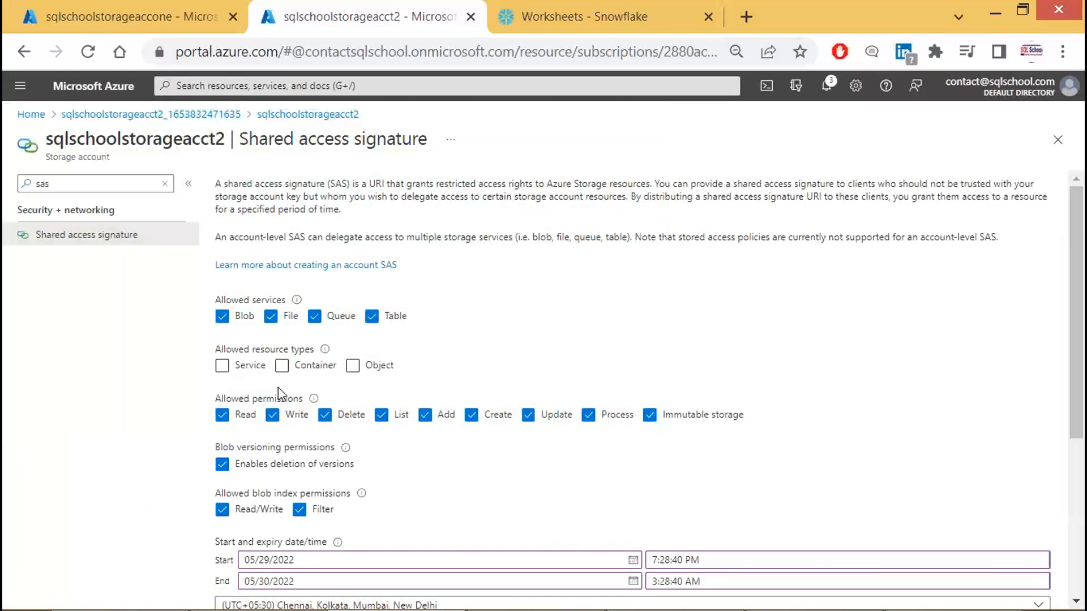
# - Allow the Service, Container and Object resource types for sqlschoolstorageacct2 and generate the SAS and connection string
pyautogui.click(222, 365)
pyautogui.click(282, 365)
pyautogui.click(347, 366)
pyautogui.scroll(-3, 467, 448)
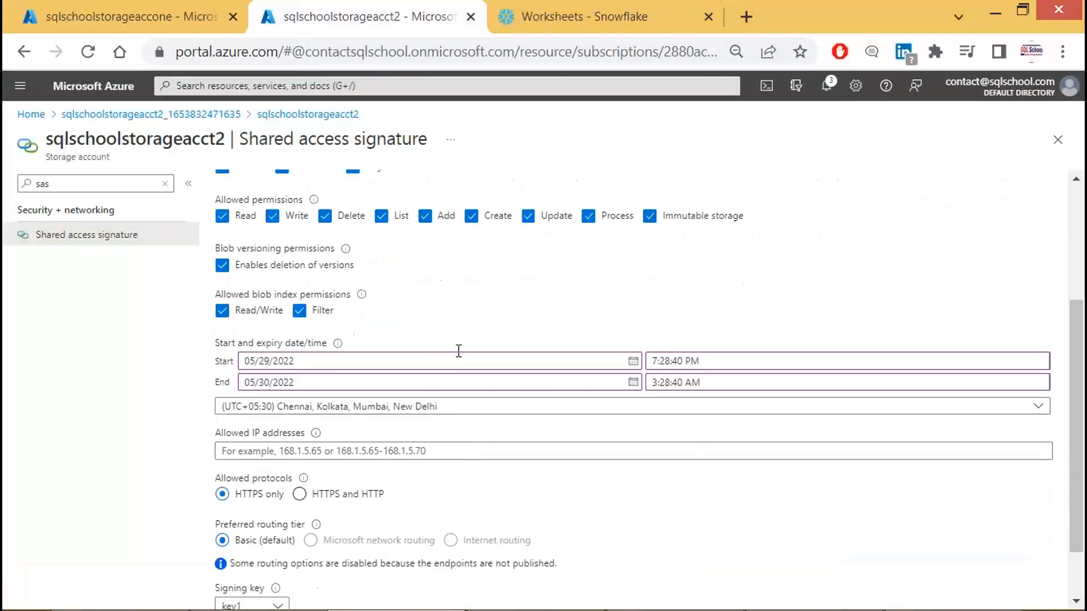
pyautogui.scroll(-1, 438, 355)
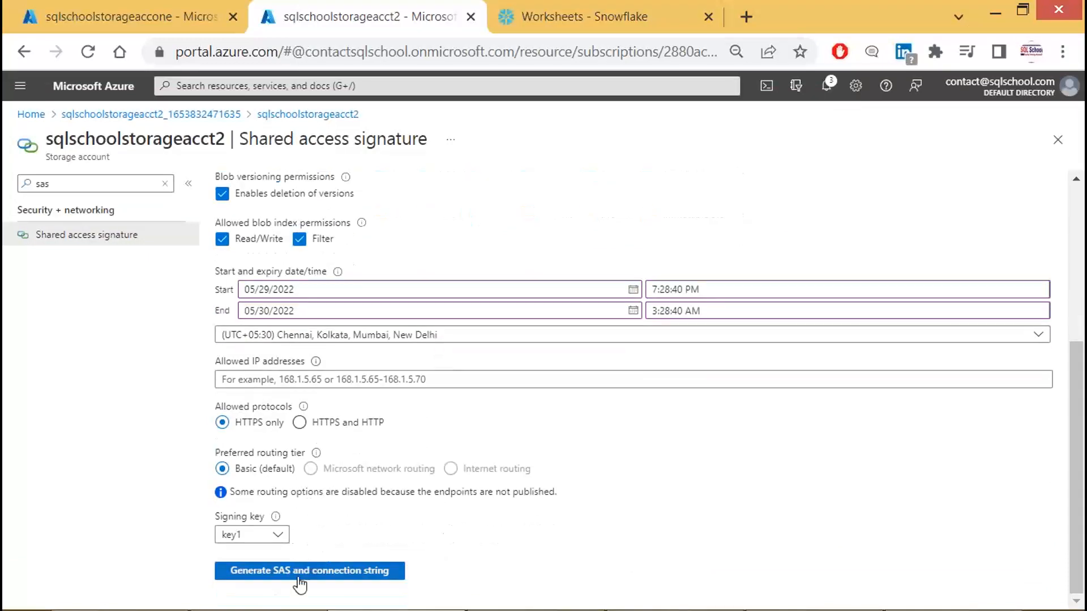
pyautogui.click(298, 580)
pyautogui.scroll(-4, 377, 458)
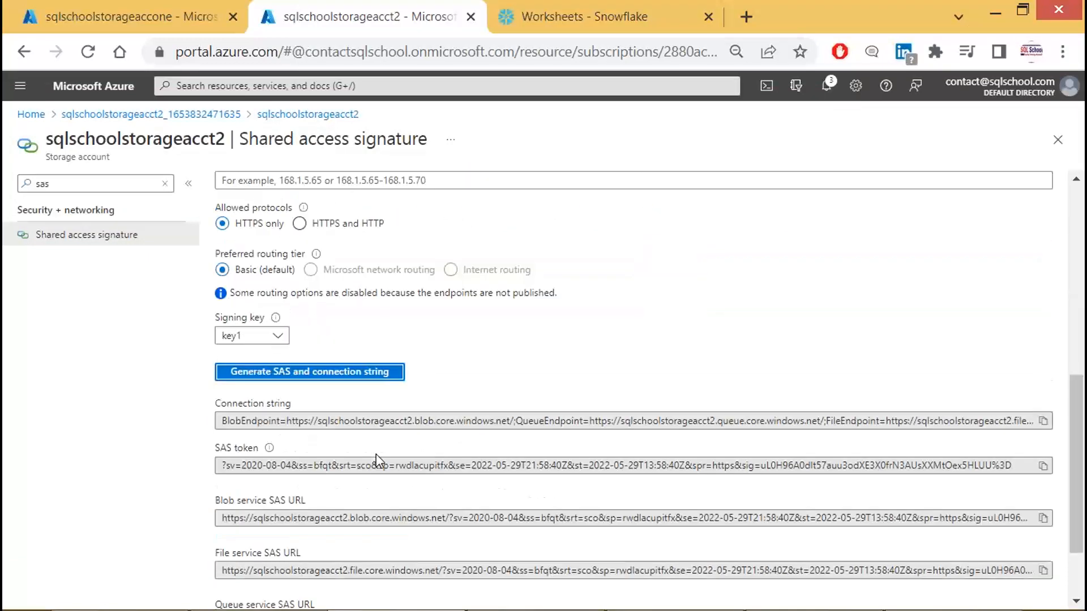
# - Capture a region screenshot of the generated SAS values and copy the SAS token
pyautogui.press('Print')
pyautogui.moveTo(3, 71); pyautogui.dragTo(971, 537)
pyautogui.tripleClick(232, 349)
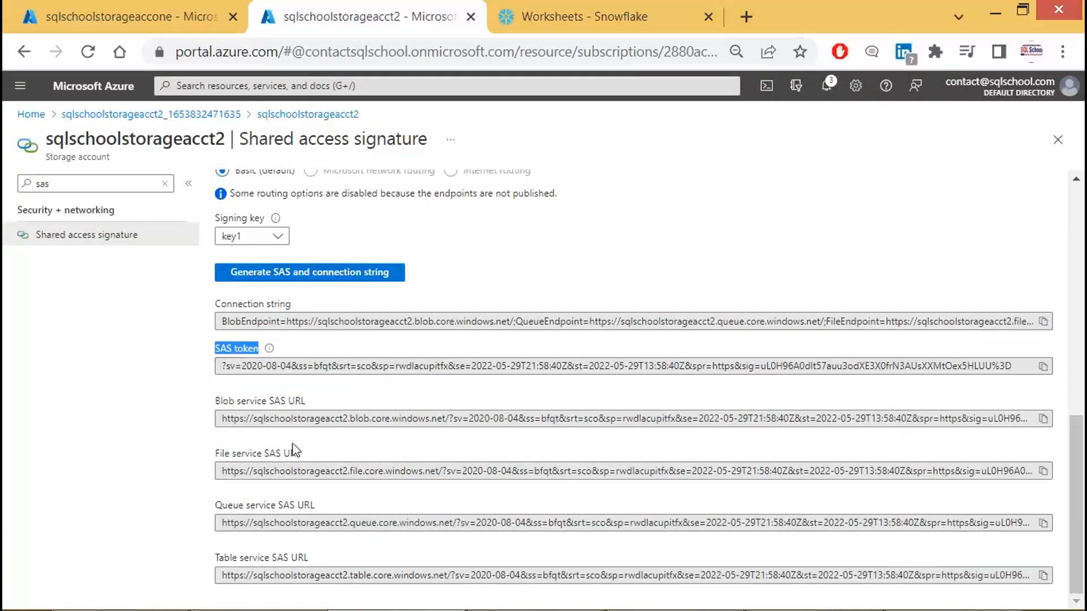
pyautogui.click(1042, 368)
pyautogui.press('Print')
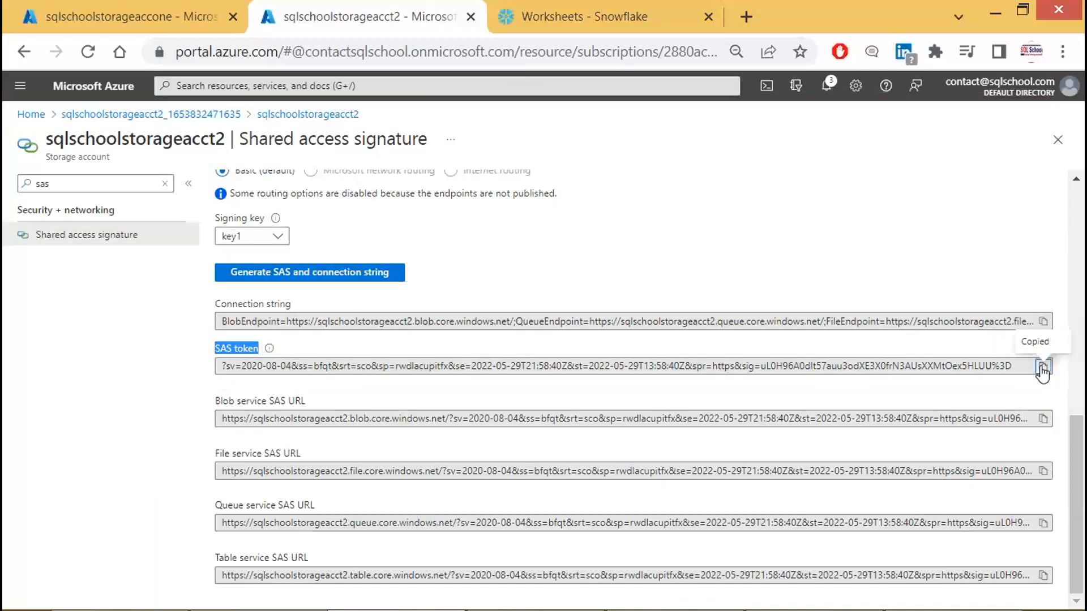
# - Paste the SAS token below the blob URL in Notepad, separated by a blank line, and end the sqlschoolstorageacct2 block with a dashed line
pyautogui.click(941, 608)
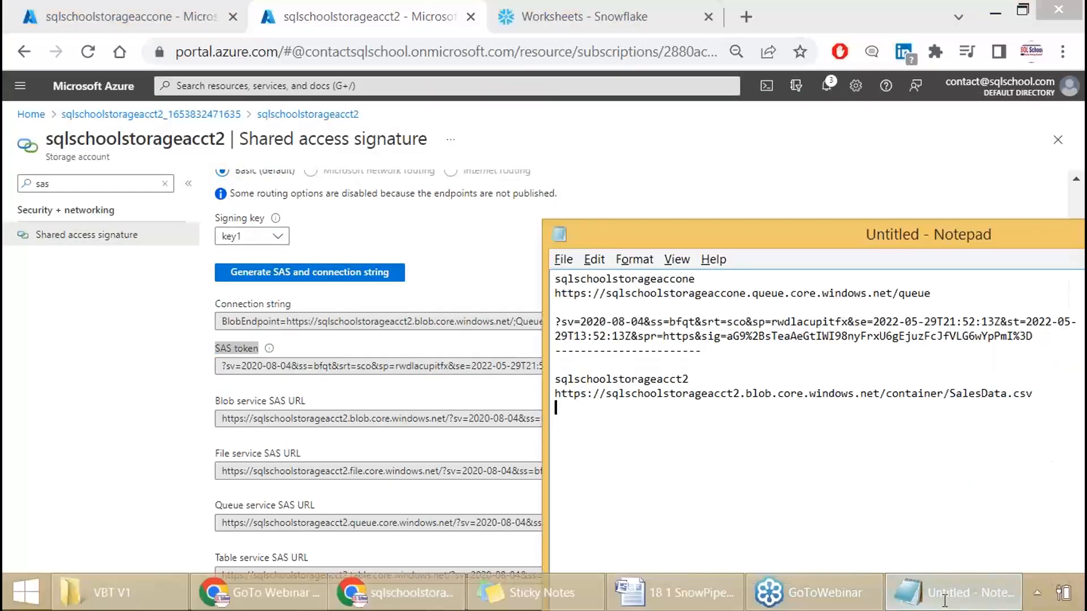
pyautogui.click(630, 422)
pyautogui.hotkey('ctrl', 'v')
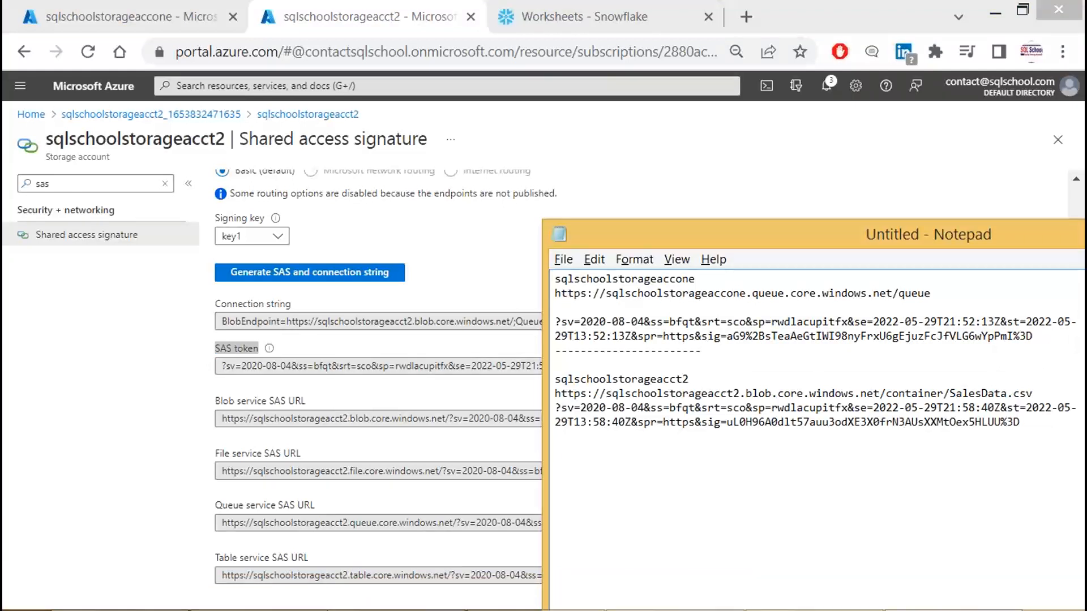
pyautogui.click(554, 394)
pyautogui.click(555, 407)
pyautogui.press('Return')
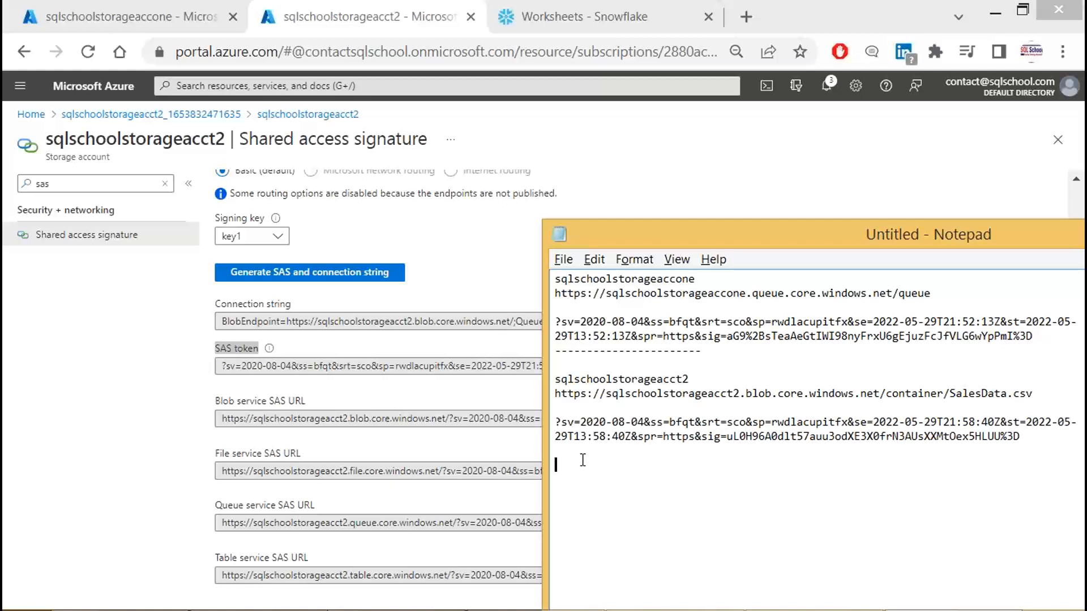
pyautogui.write('-----------------------')
# - Highlight the Step 2 instruction to get the Azure Active Directory Tenant ID in the Word document
pyautogui.click(674, 593)
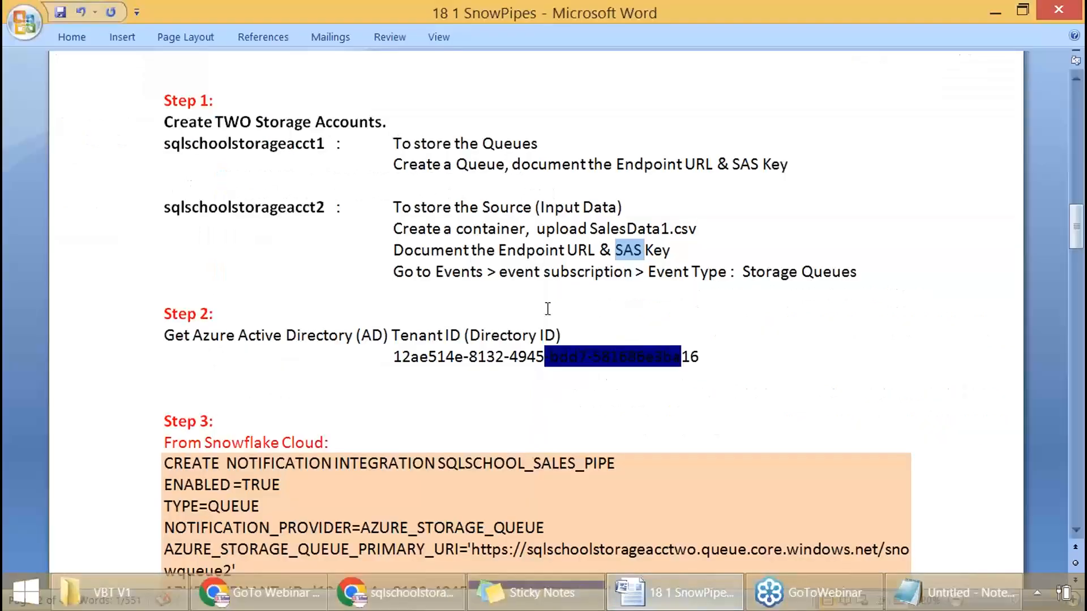
pyautogui.moveTo(178, 335); pyautogui.dragTo(566, 334)
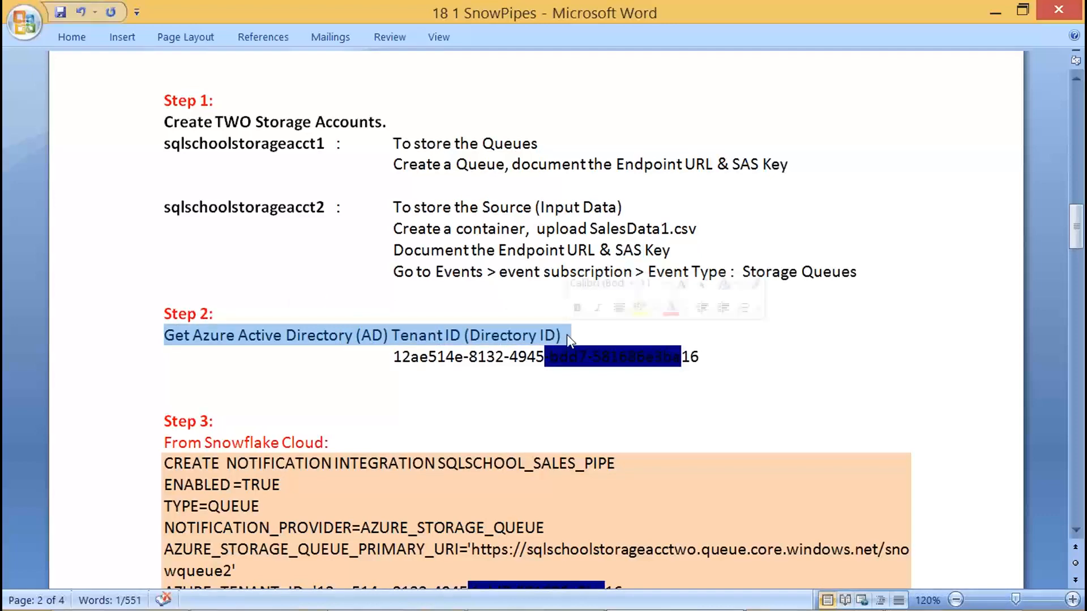
pyautogui.moveTo(134, 294); pyautogui.dragTo(781, 384)
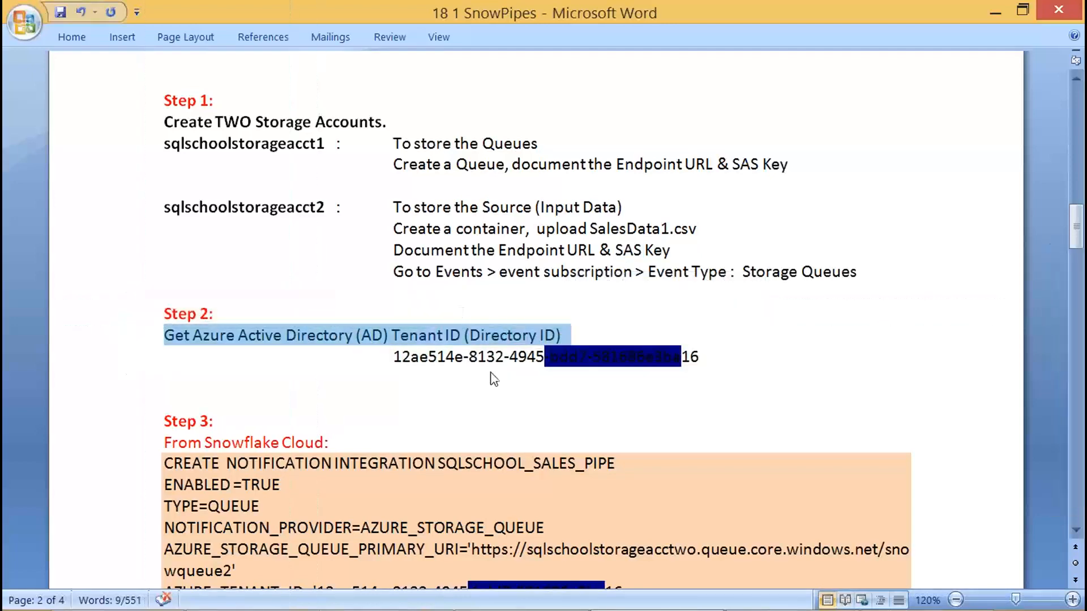
# - Open the Azure portal home page in a new browser tab and go to the Azure Active Directory overview
pyautogui.click(390, 593)
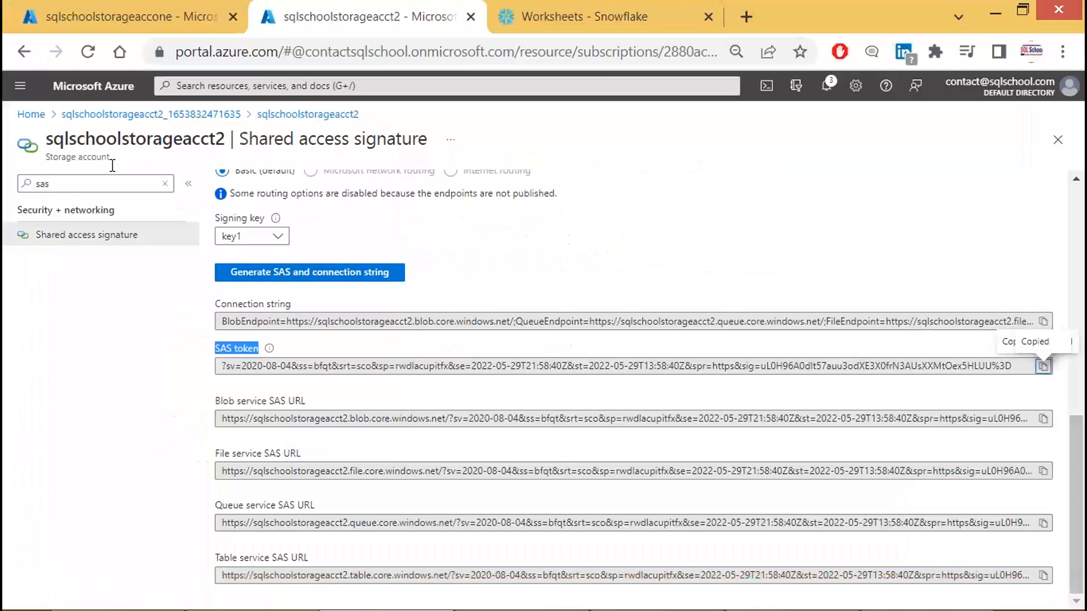
pyautogui.rightClick(33, 114)
pyautogui.click(107, 129)
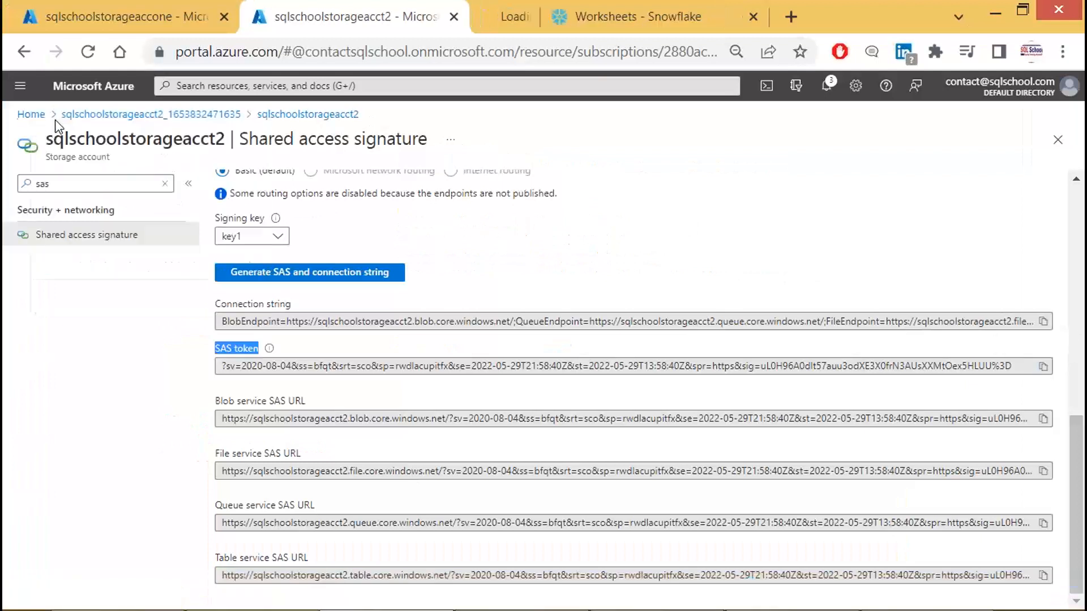
pyautogui.click(501, 8)
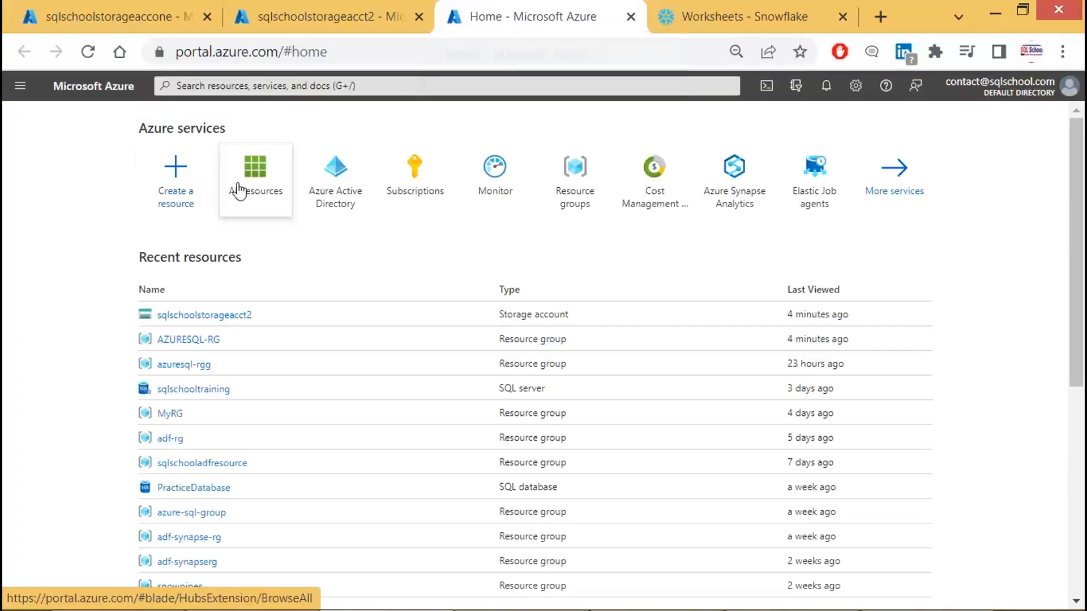
pyautogui.click(348, 186)
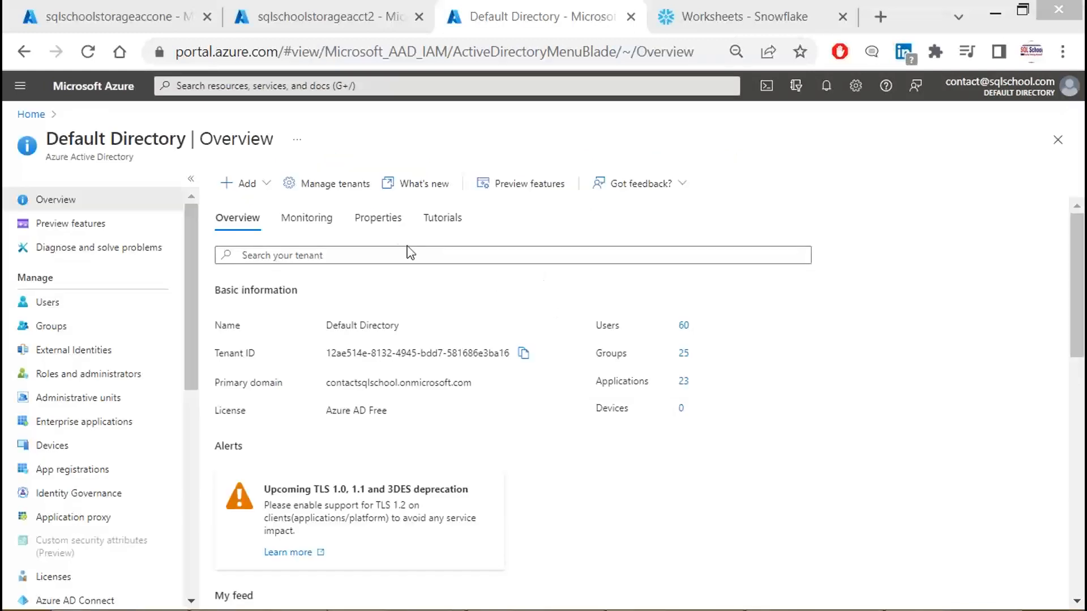
# - Capture the directory overview and paste the Azure AD tenant ID below the last dashed line in Notepad, capturing that too
pyautogui.moveTo(2, 92); pyautogui.dragTo(407, 389)
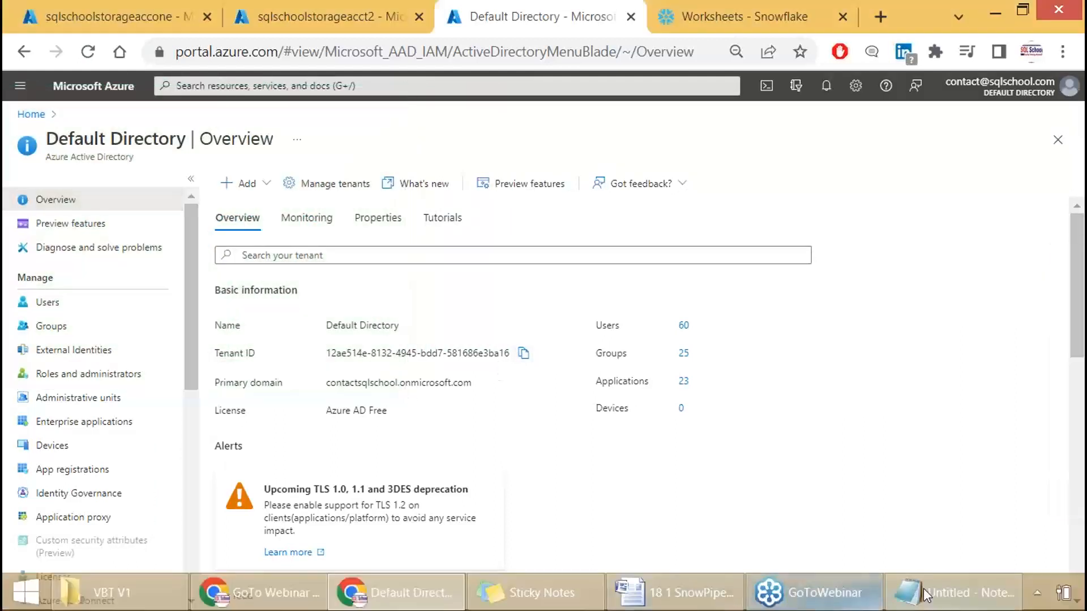
pyautogui.click(923, 588)
pyautogui.hotkey('ctrl', 'v')
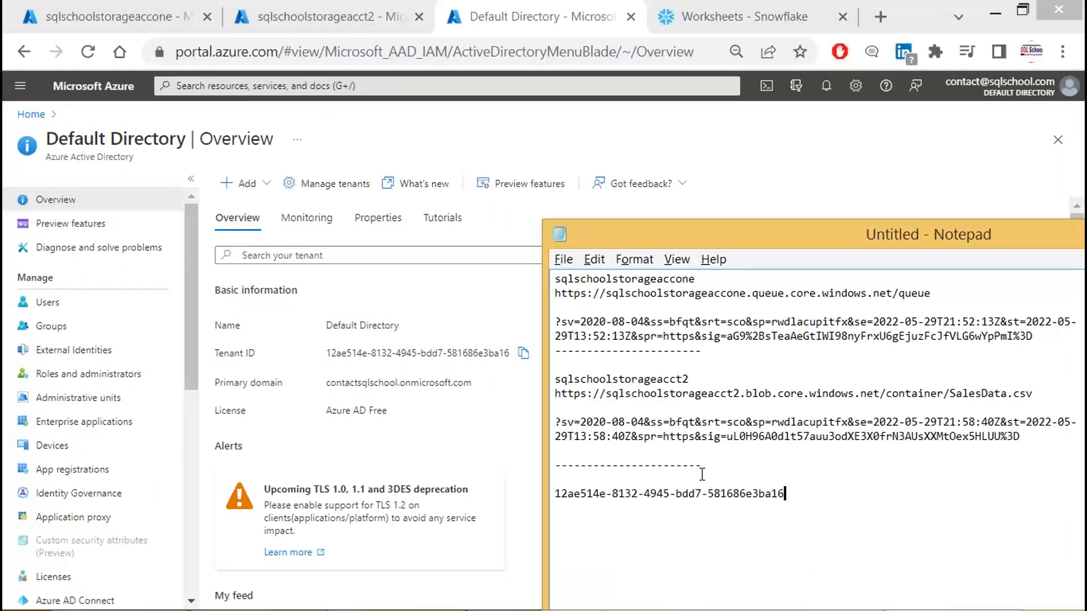
pyautogui.press('Return')
pyautogui.press('Print')
pyautogui.moveTo(2, 88); pyautogui.dragTo(729, 495)
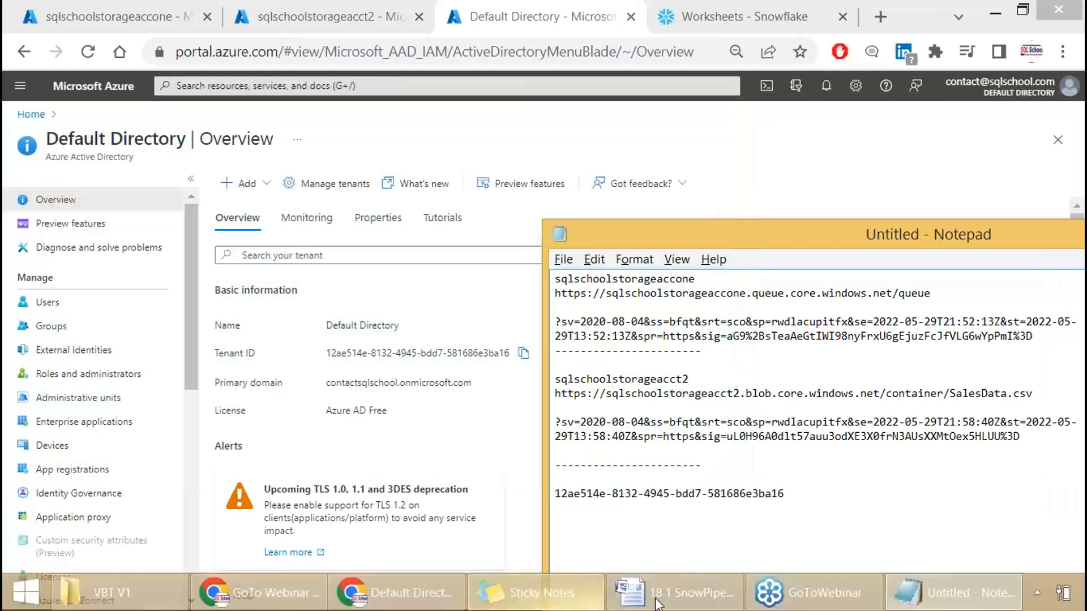
# - Switch to the Word document and highlight Step 3's "From Snowflake Cloud" heading, its CREATE NOTIFICATION INTEGRATION statement, and the name SQLSCHOOL_SALES_PIPE
pyautogui.click(656, 603)
pyautogui.click(486, 184)
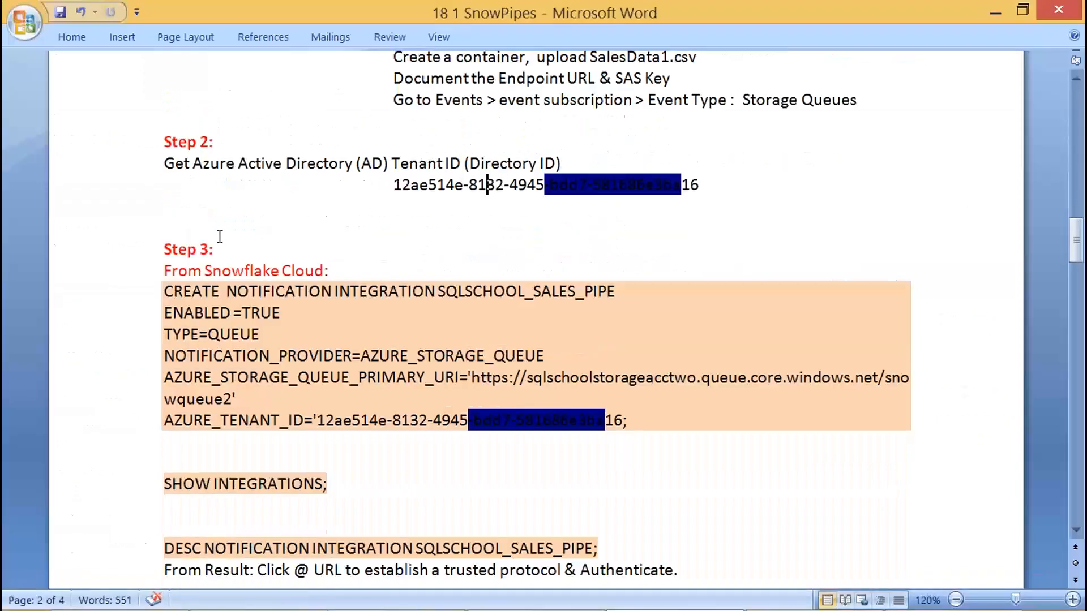
pyautogui.click(154, 270)
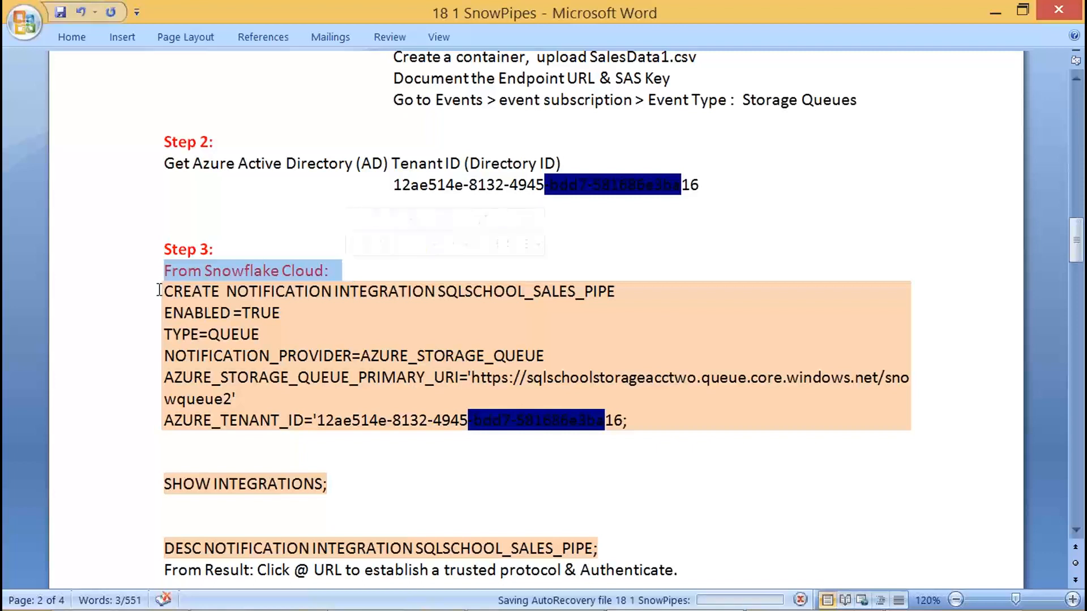
pyautogui.moveTo(159, 291); pyautogui.dragTo(629, 417)
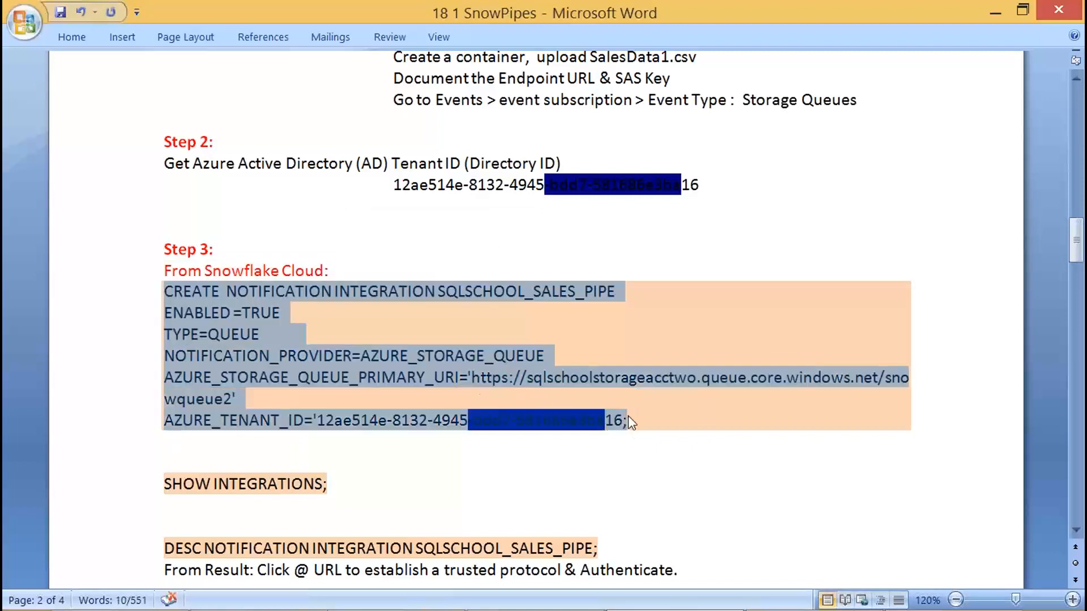
pyautogui.click(343, 295)
pyautogui.moveTo(339, 290); pyautogui.dragTo(607, 290)
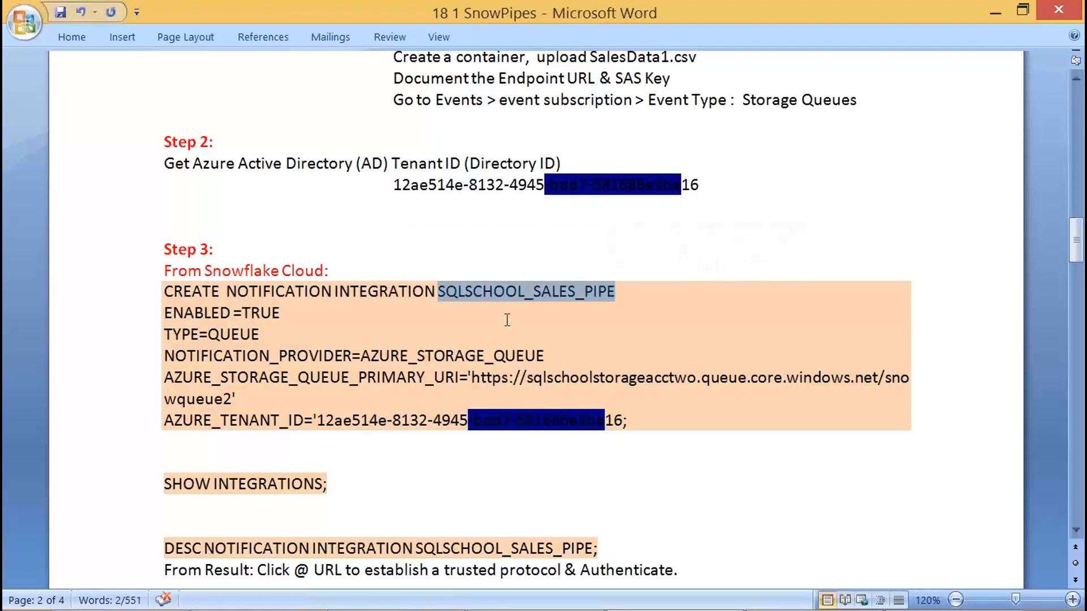
# - Highlight ENABLED =TRUE and the QUEUE type in the Step 3 statement, and compare the type with Step 1's queue account instructions
pyautogui.click(265, 308)
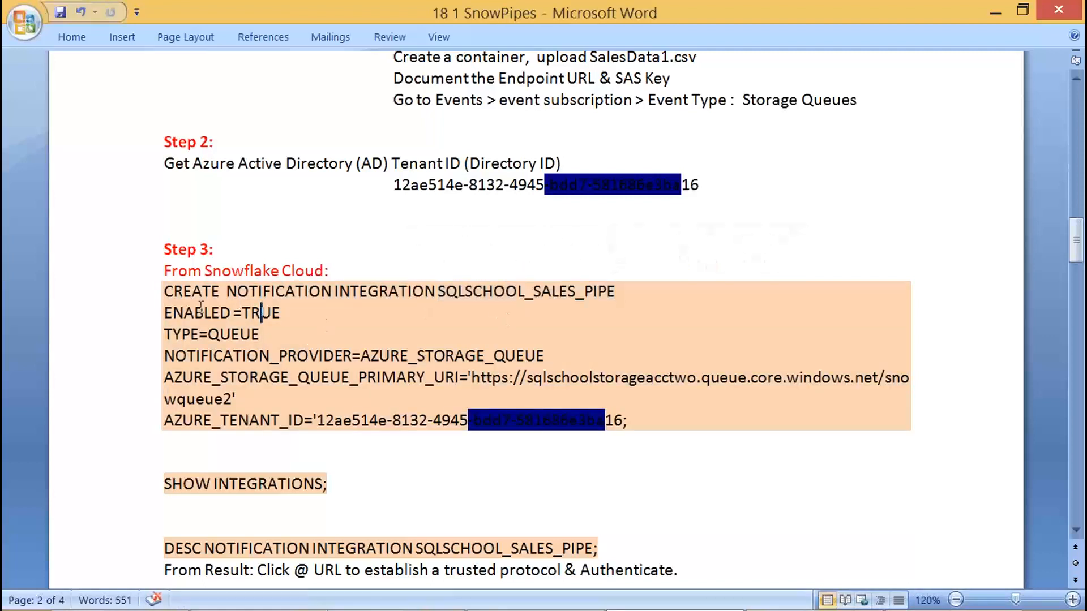
pyautogui.moveTo(169, 312); pyautogui.dragTo(272, 311)
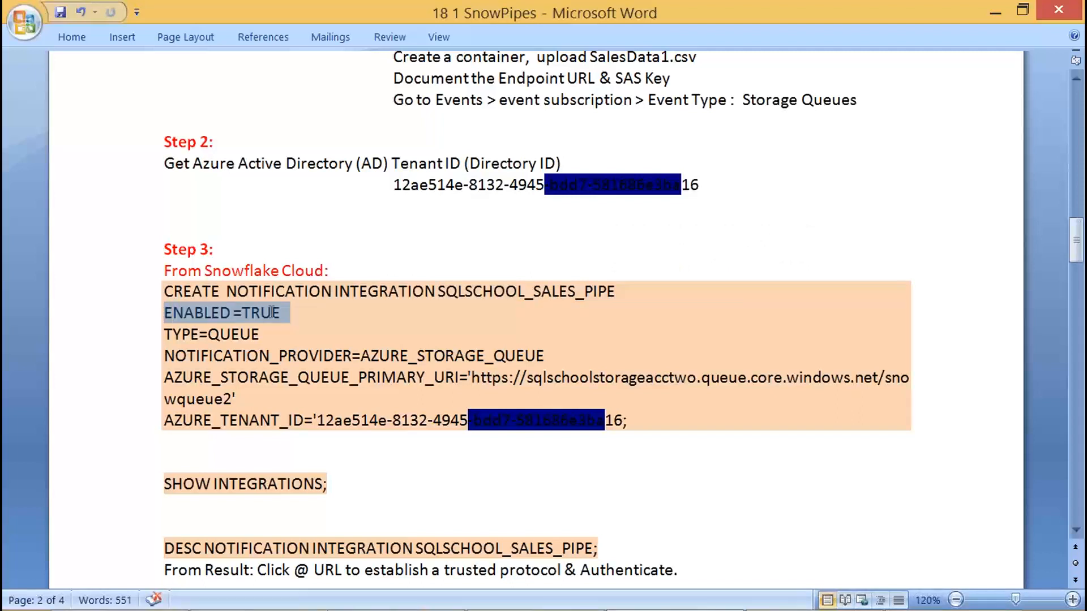
pyautogui.click(194, 333)
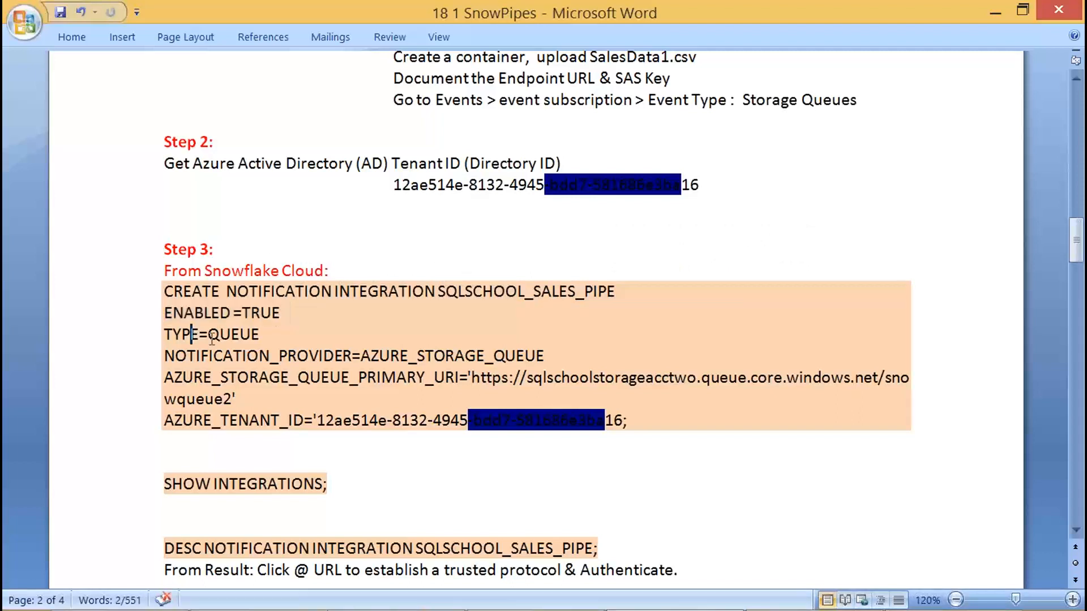
pyautogui.doubleClick(221, 334)
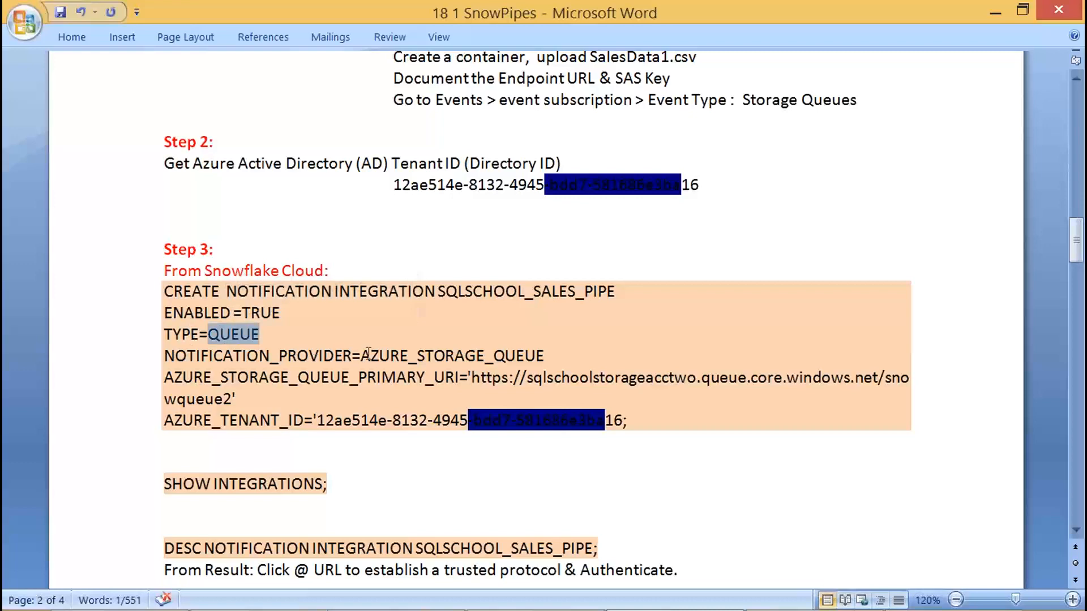
pyautogui.scroll(3, 368, 355)
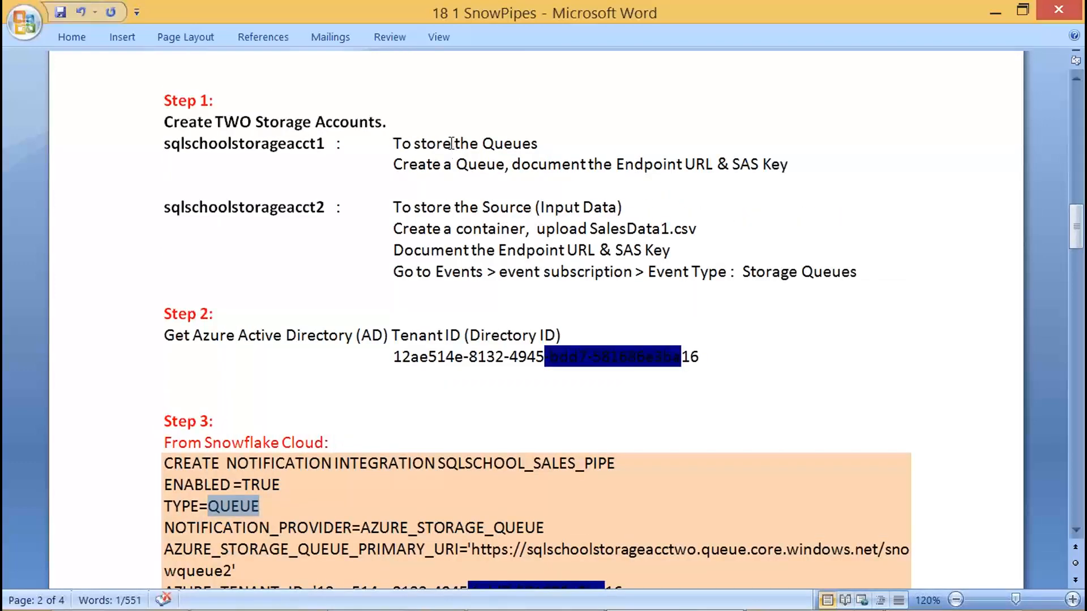
pyautogui.moveTo(451, 143); pyautogui.dragTo(511, 164)
pyautogui.scroll(-2, 274, 342)
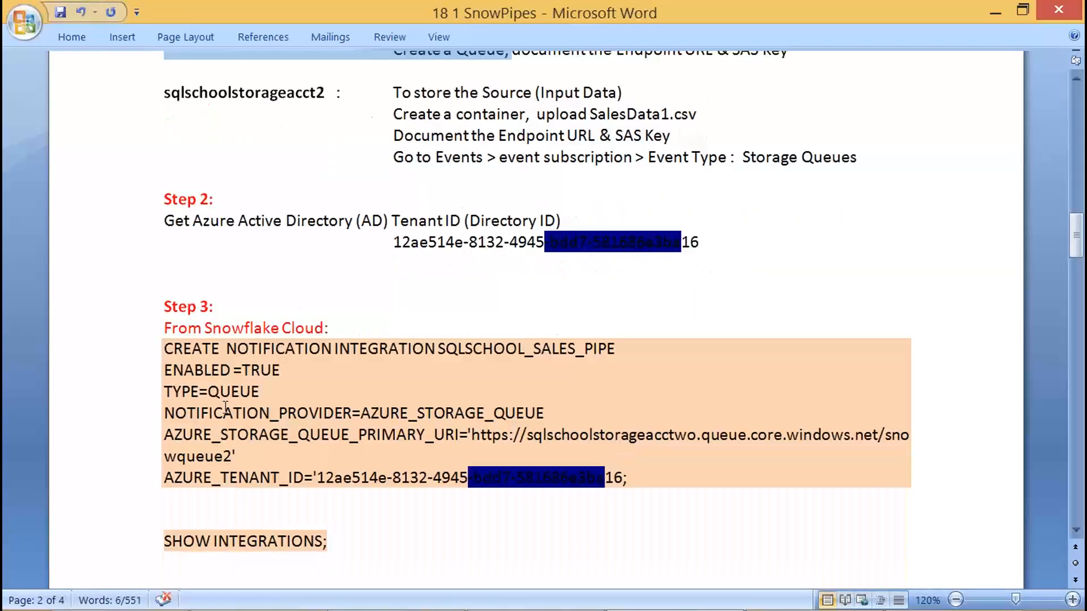
# - Highlight the AZURE_STORAGE_QUEUE notification provider and the primary URI value in the Step 3 statement, checking them against the earlier steps
pyautogui.moveTo(193, 411); pyautogui.dragTo(497, 413)
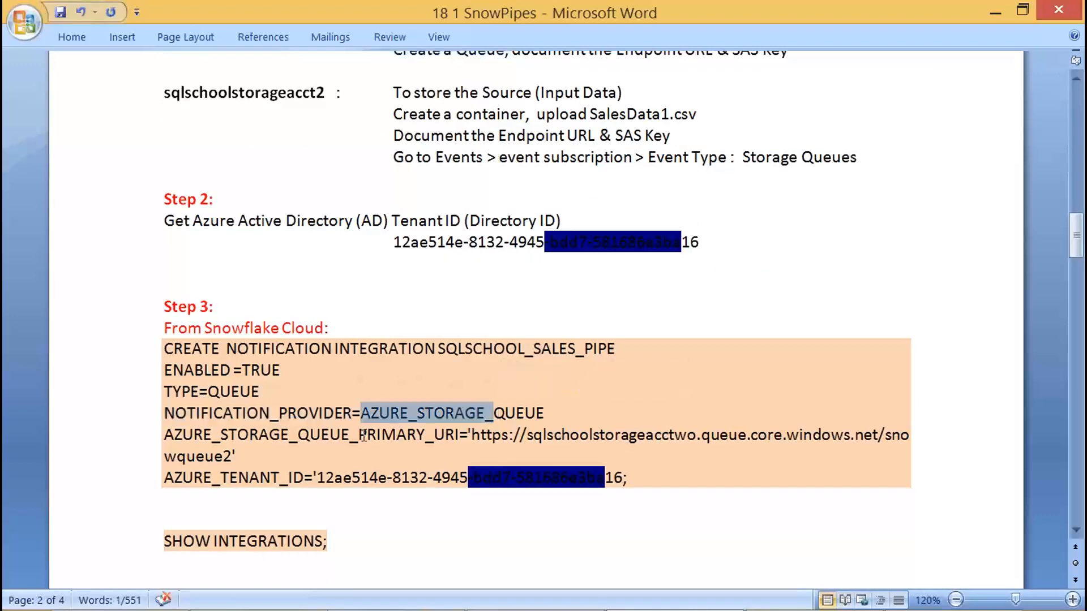
pyautogui.scroll(1, 362, 436)
pyautogui.scroll(-2, 362, 434)
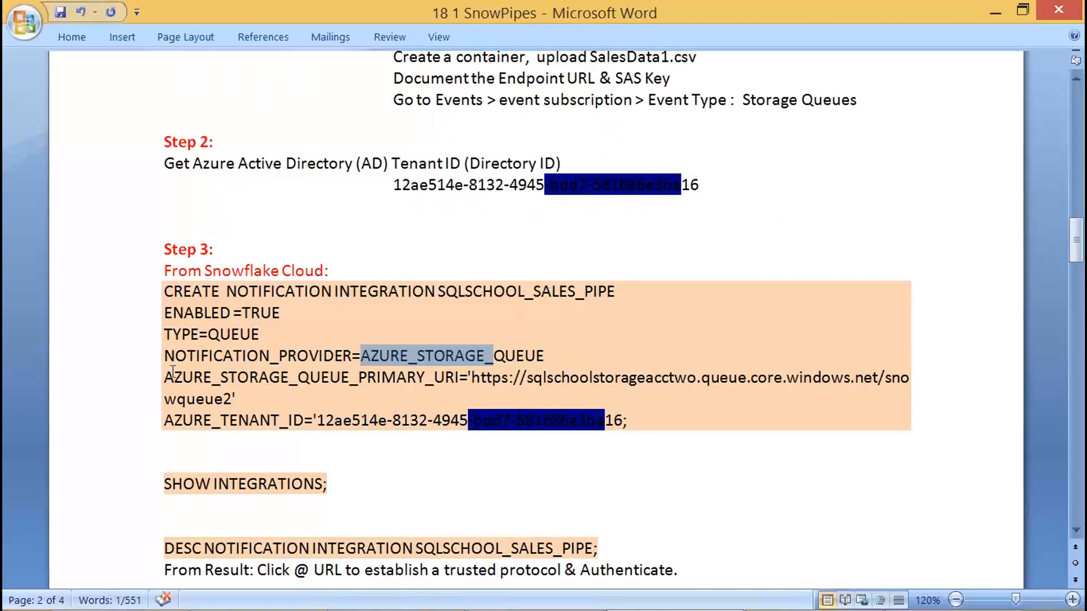
pyautogui.moveTo(172, 374); pyautogui.dragTo(622, 392)
pyautogui.scroll(4, 620, 392)
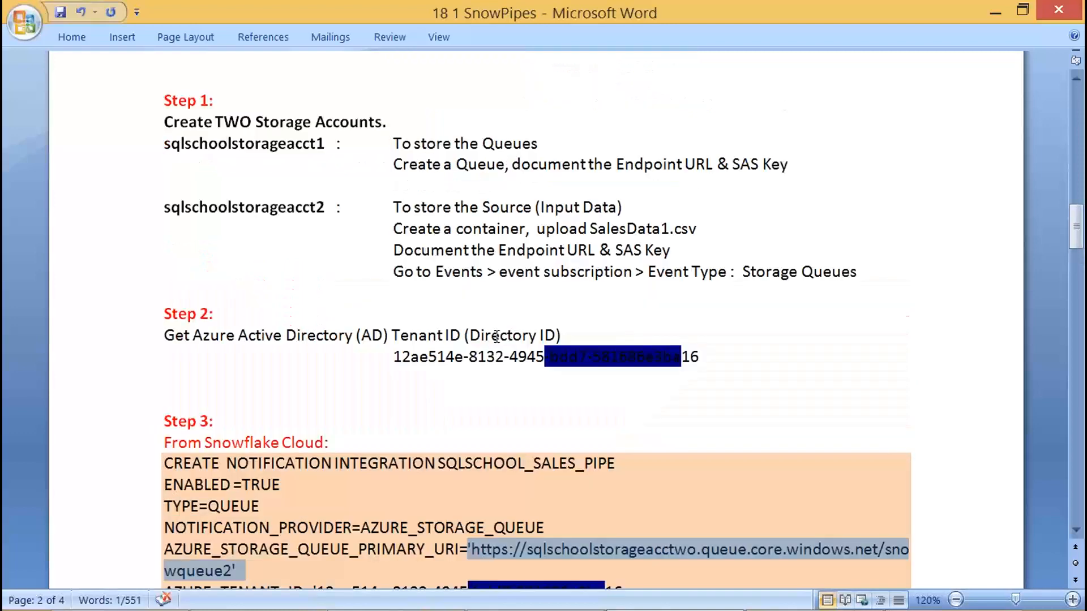
pyautogui.scroll(-5, 636, 387)
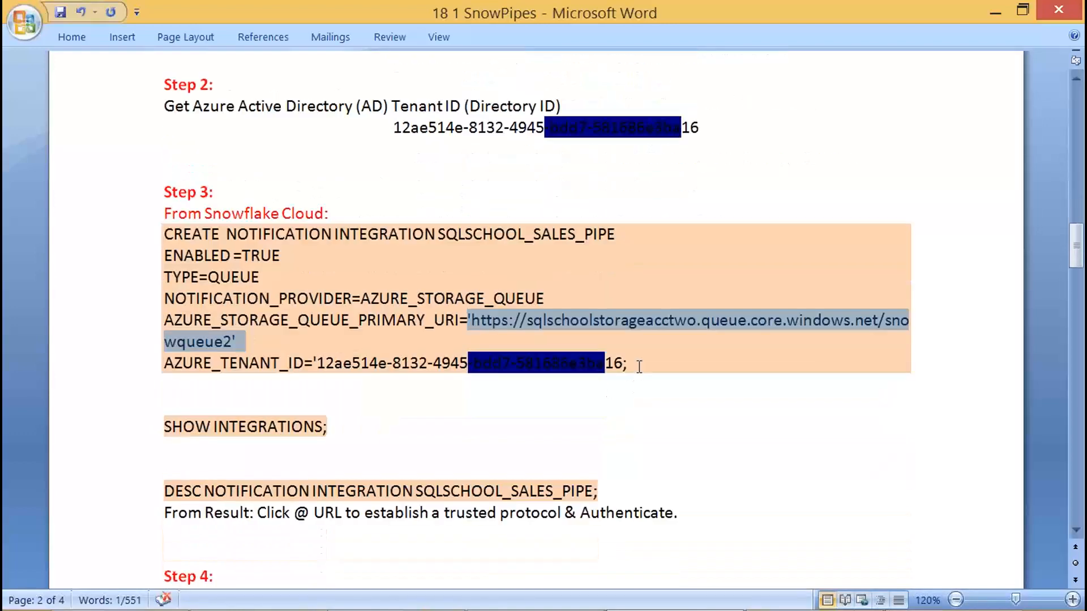
# - Copy the full CREATE NOTIFICATION INTEGRATION SQLSCHOOL_SALES_PIPE statement from Word and paste it below the tenant ID in the maximized Notepad window
pyautogui.moveTo(639, 367); pyautogui.dragTo(163, 238)
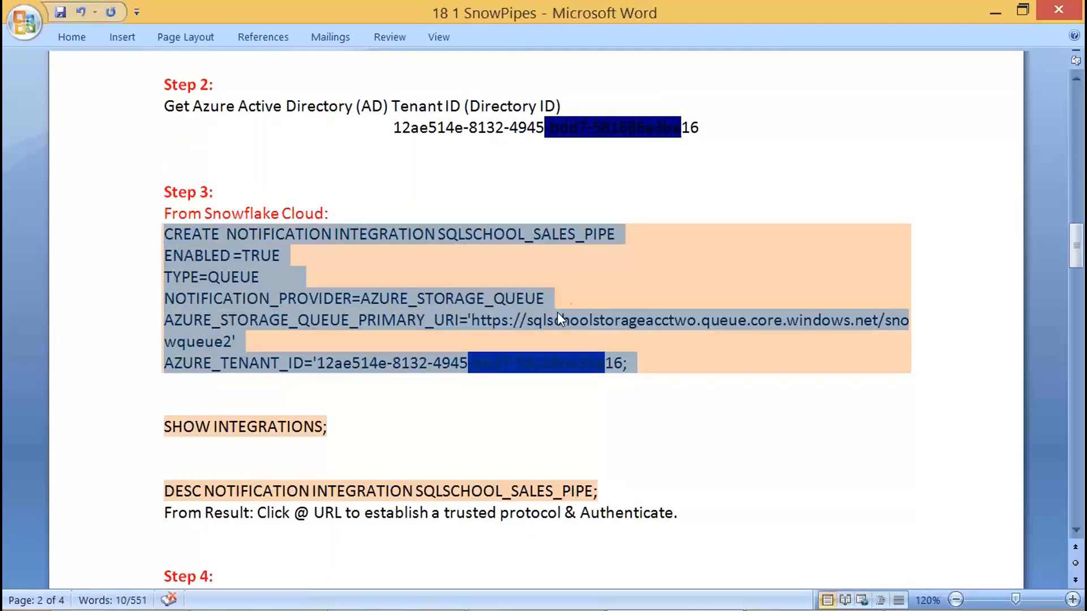
pyautogui.moveTo(883, 590)
pyautogui.click(943, 597)
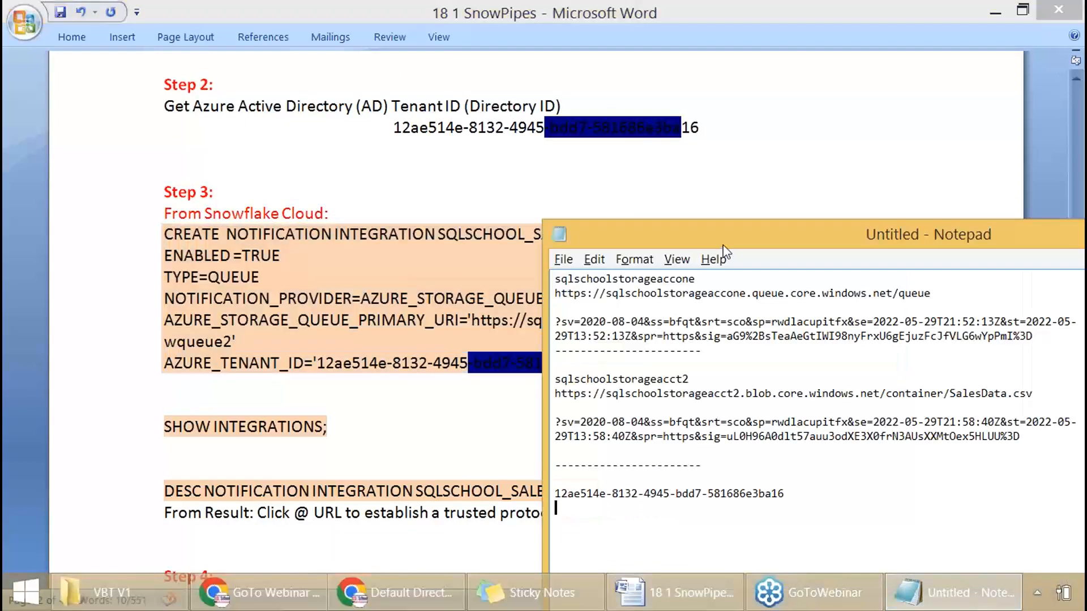
pyautogui.doubleClick(720, 233)
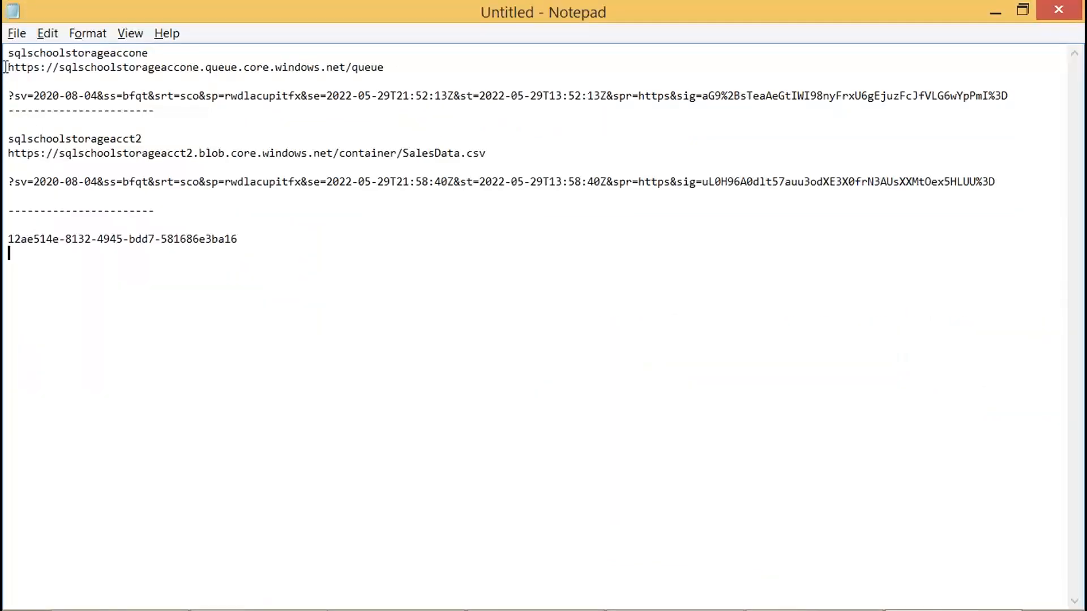
pyautogui.moveTo(5, 68)
pyautogui.mouseDown()
pyautogui.moveTo(351, 67)
pyautogui.moveTo(5, 71)
pyautogui.mouseUp()
pyautogui.hotkey('ctrl', 'c')
pyautogui.click(292, 244)
pyautogui.write("CREATE  NOTIFICATION INTEGRATION SQLSCHOOL_SALES_PIPE ENABLED =TRUE TYPE=QUEUE NOTIFICATION_PROVIDER=AZURE_STORAGE_QUEUE AZURE_STORAGE_QUEUE_PRIMARY_URI='https://sqlschoolstorageacctwo.queue.core.windows.net/snowqueue2' AZURE_TENANT_ID='12ae514e-8132-4945-bdd7-581686e3ba16;")
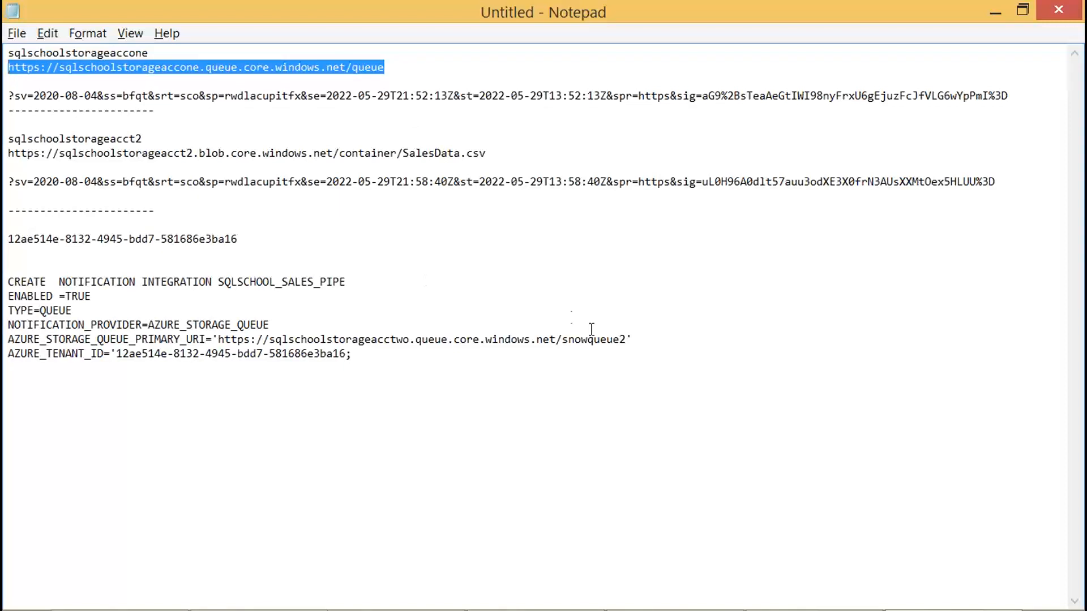
pyautogui.moveTo(626, 338); pyautogui.dragTo(219, 339)
pyautogui.hotkey('ctrl', 'v')
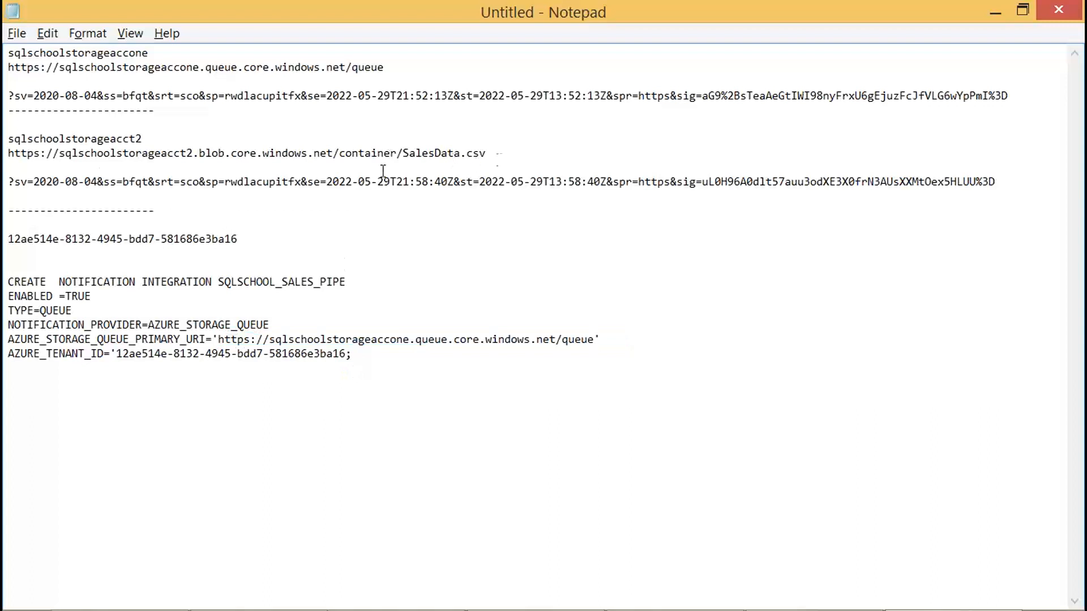
pyautogui.moveTo(10, 239); pyautogui.dragTo(237, 241)
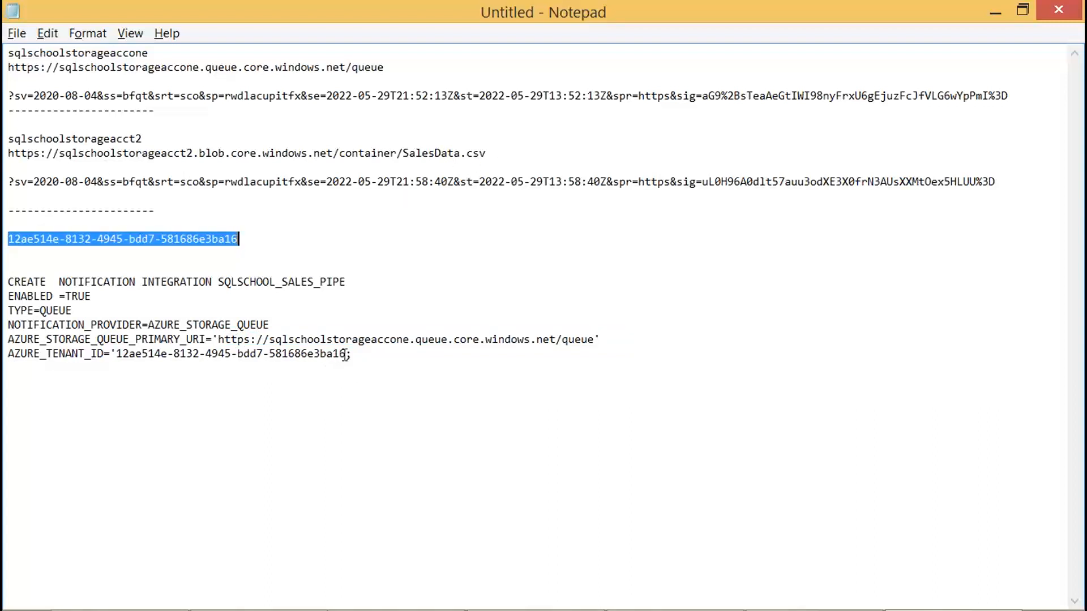
pyautogui.moveTo(345, 356); pyautogui.dragTo(116, 355)
pyautogui.write('12ae514e-8132-4945-bdd7-581686e3ba16')
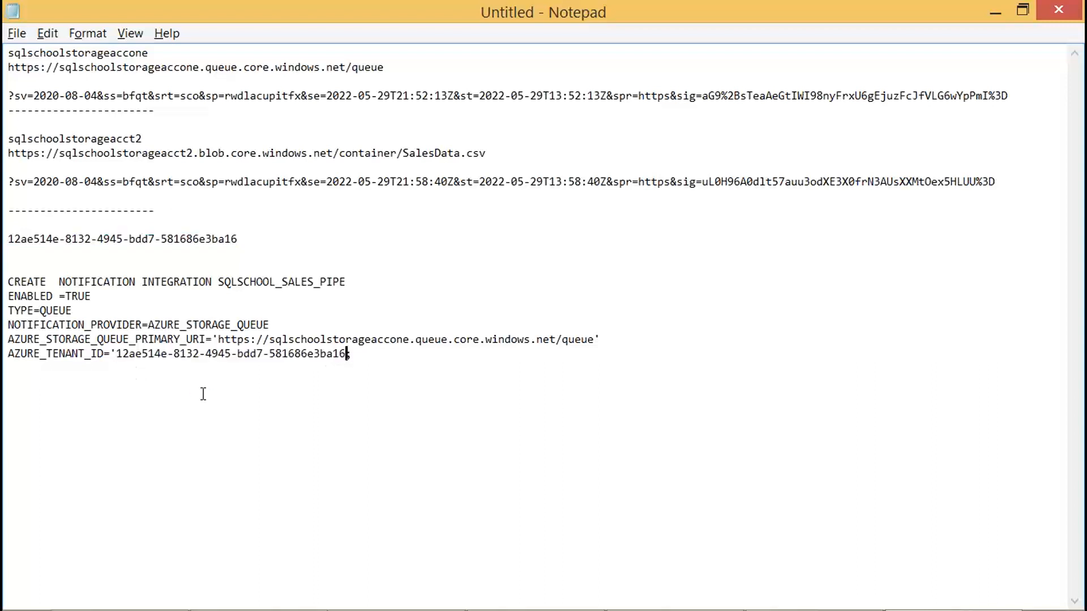
pyautogui.write("'")
# - Add the missing closing quote after the AZURE_TENANT_ID value in the Word document's Step 3 statement and save the document
pyautogui.hotkey('alt', 'Tab')
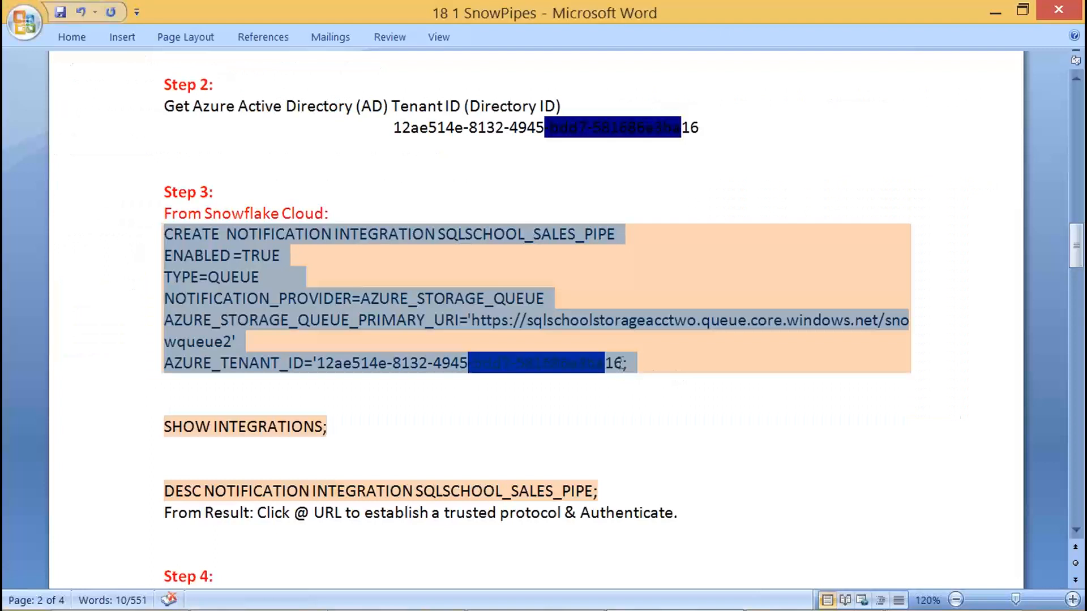
pyautogui.click(623, 363)
pyautogui.write("'")
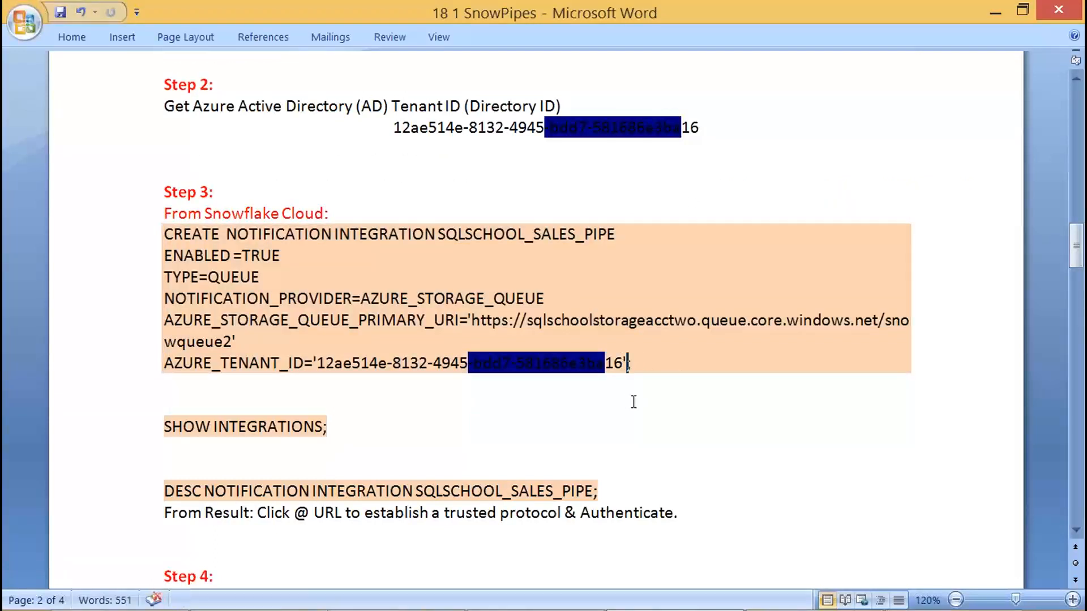
pyautogui.hotkey('ctrl', 's')
# - Copy the completed notification integration statement from Notepad and switch to the Snowflake Worksheets page in the browser
pyautogui.hotkey('alt', 'Tab')
pyautogui.moveTo(359, 353); pyautogui.dragTo(5, 266)
pyautogui.hotkey('ctrl', 'c')
pyautogui.press('Print')
pyautogui.hotkey('alt', 'Tab')
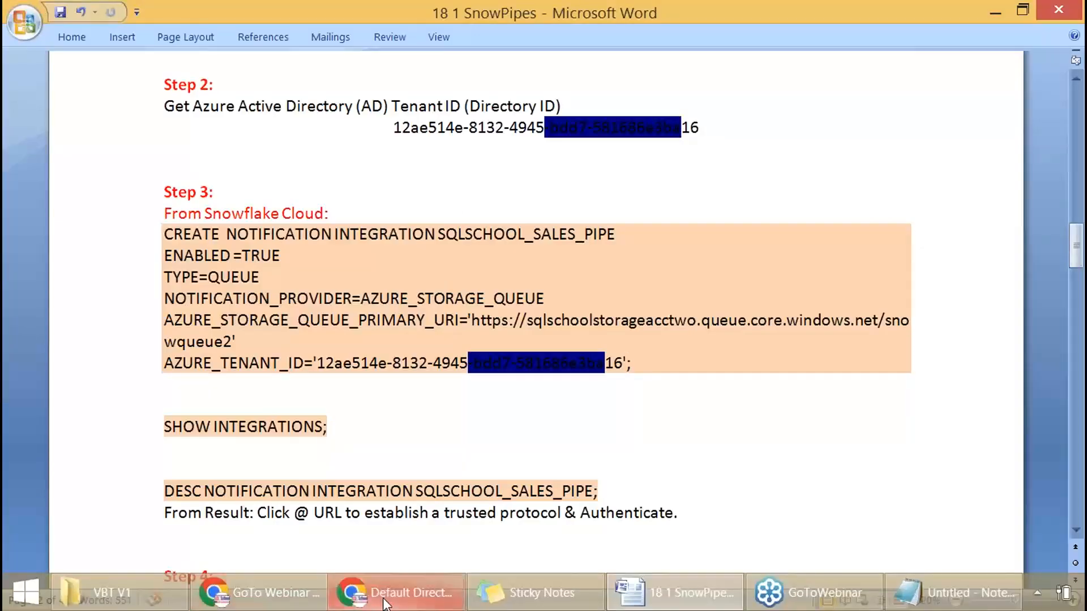
pyautogui.click(373, 604)
pyautogui.click(753, 17)
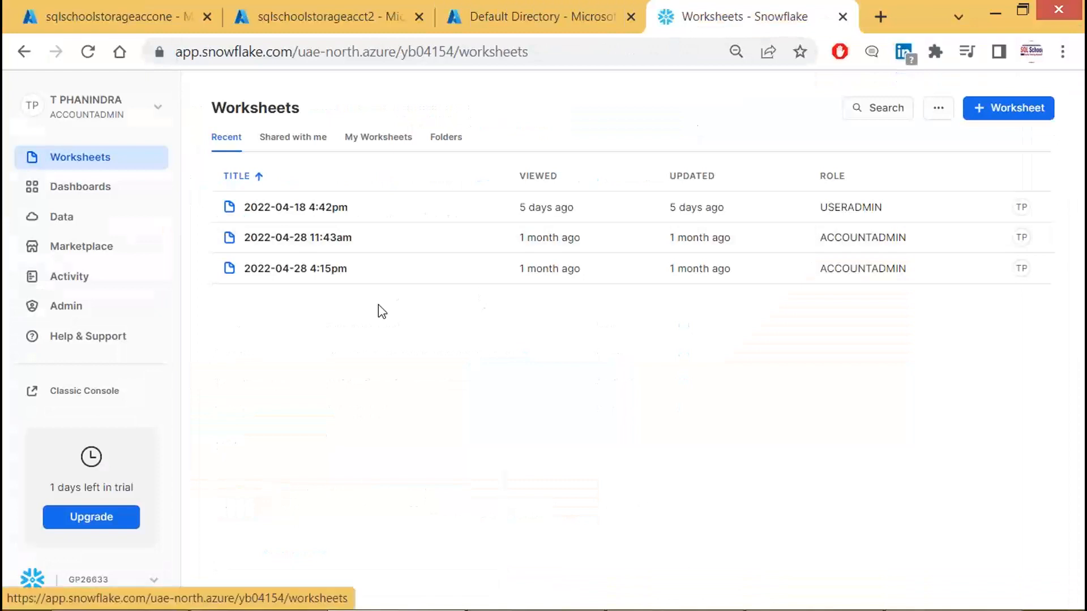
# - Create a new worksheet, run the copied CREATE NOTIFICATION INTEGRATION SQLSCHOOL_SALES_PIPE statement in it, and take a screen capture of the statement
pyautogui.click(997, 115)
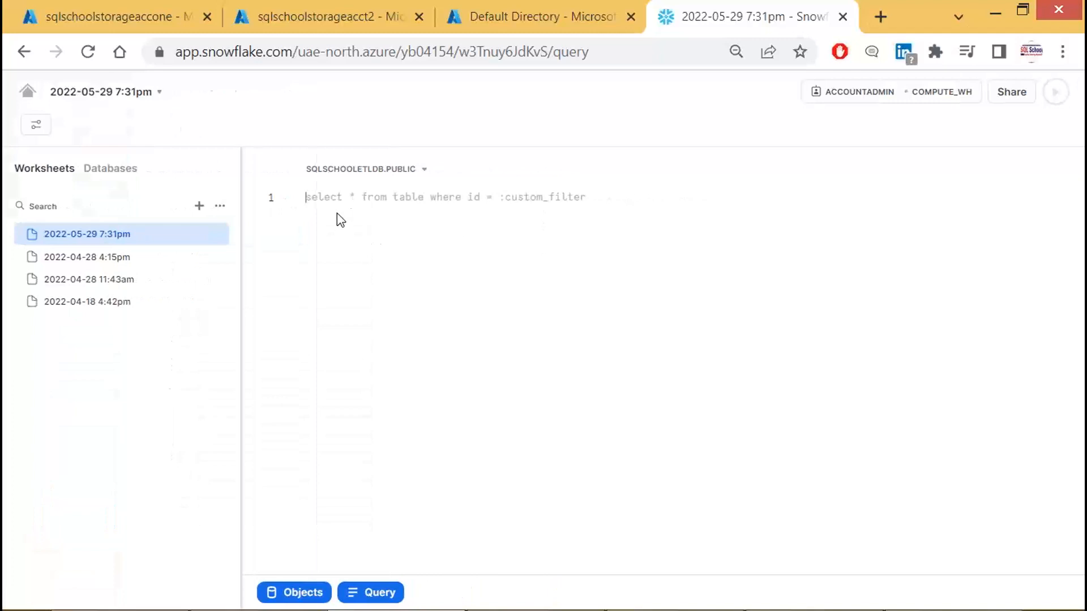
pyautogui.click(329, 198)
pyautogui.hotkey('ctrl', 'v')
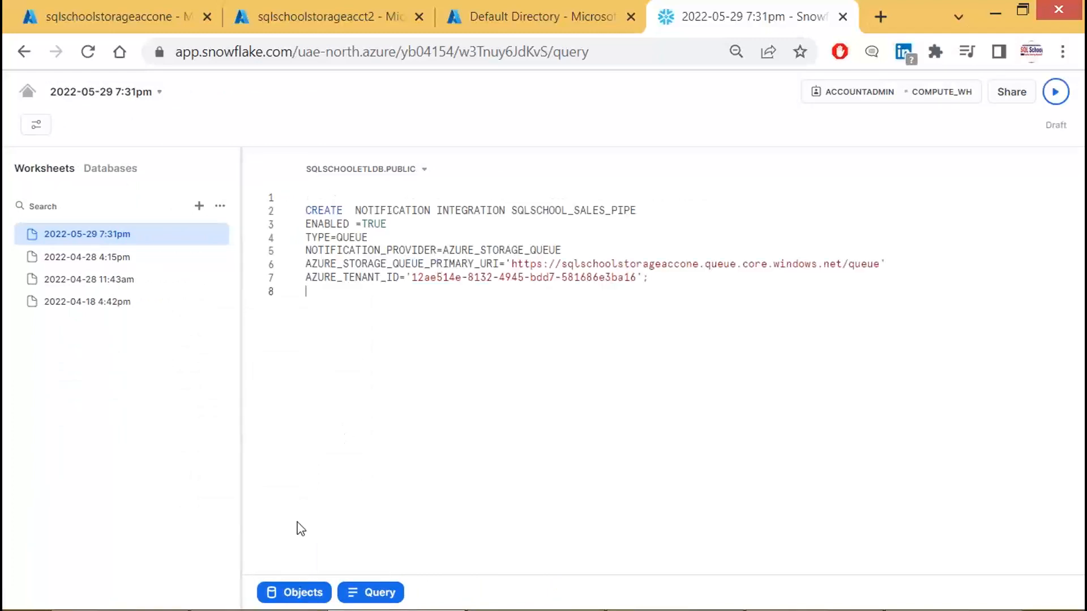
pyautogui.click(1055, 92)
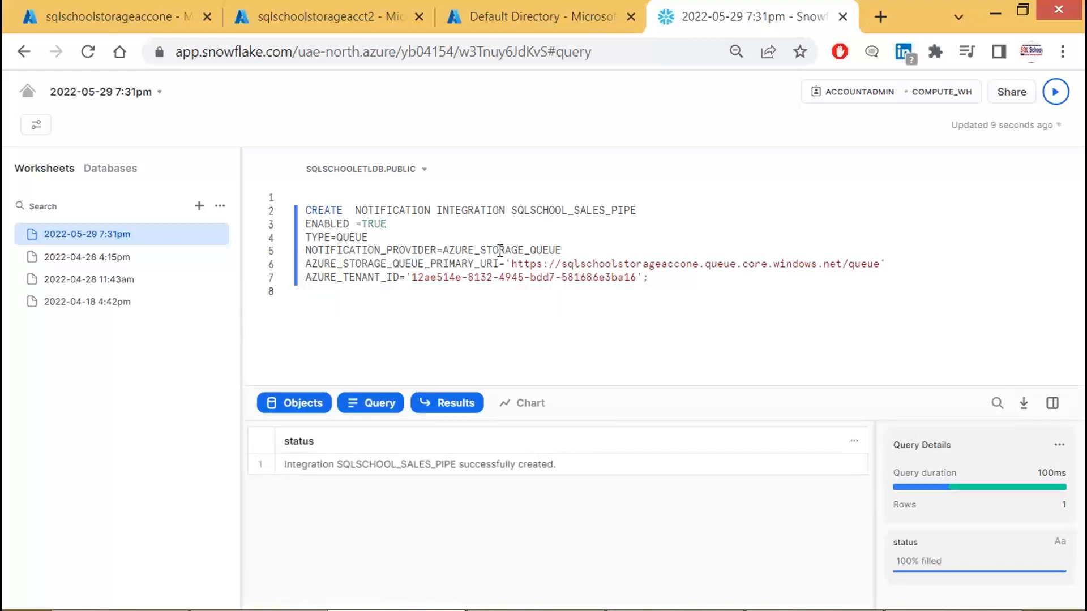
pyautogui.press('Print')
pyautogui.moveTo(2, 96); pyautogui.dragTo(726, 283)
# - Copy SHOW INTEGRATIONS; from the Word document, paste it below the CREATE statement in the Snowflake worksheet and run only that query
pyautogui.press('Return')
pyautogui.press('Return')
pyautogui.hotkey('alt', 'Tab')
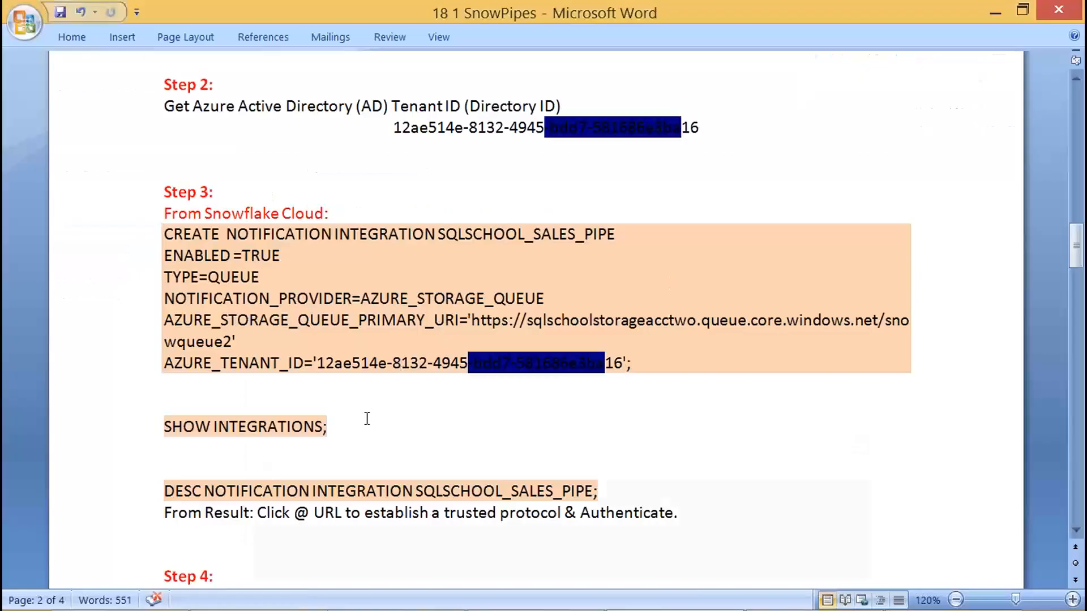
pyautogui.moveTo(338, 428); pyautogui.dragTo(169, 431)
pyautogui.hotkey('ctrl', 'c')
pyautogui.hotkey('alt', 'Tab')
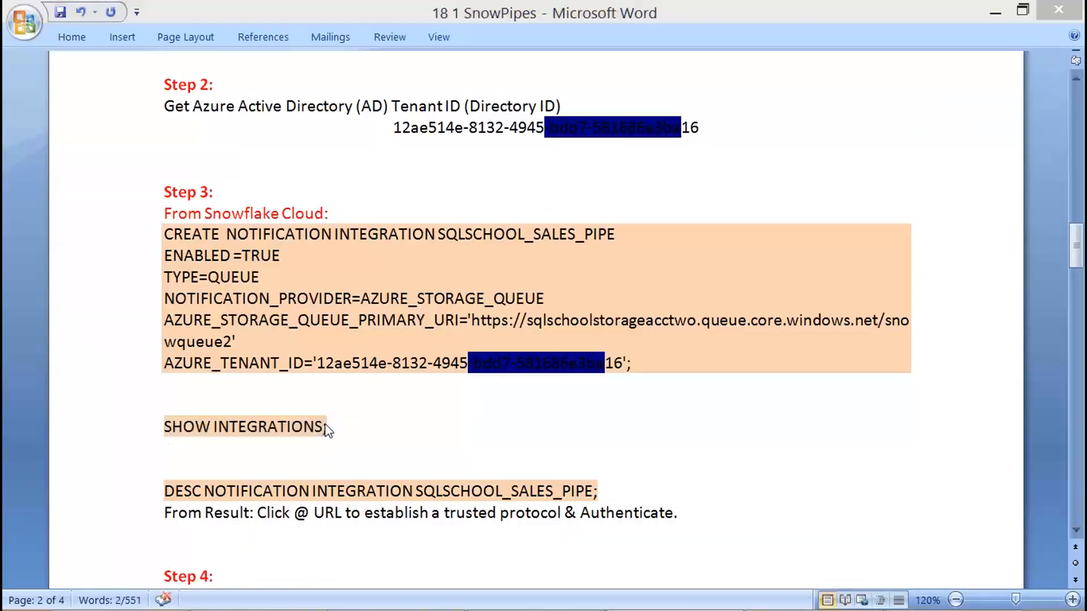
pyautogui.hotkey('ctrl', 'v')
pyautogui.moveTo(425, 314); pyautogui.dragTo(304, 295)
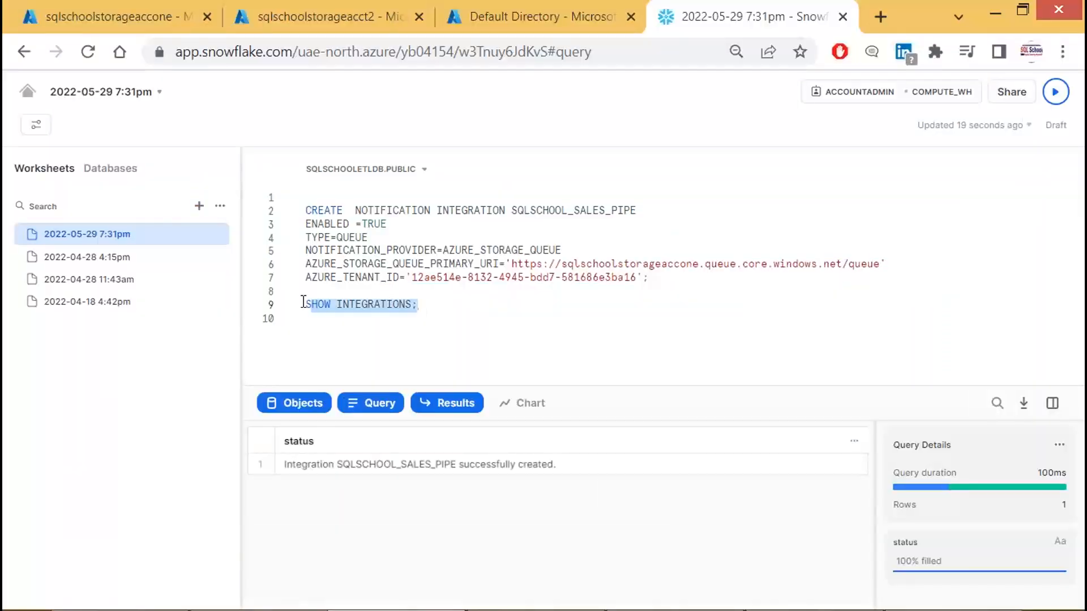
pyautogui.hotkey('ctrl', 'Return')
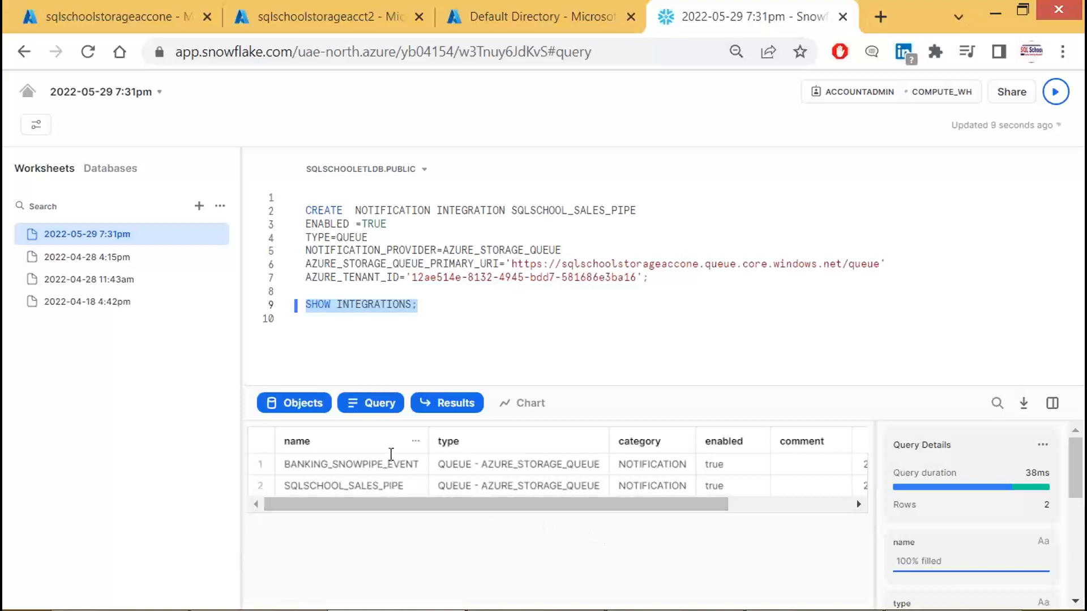
# - Locate the SQLSCHOOL_SALES_PIPE row in the results, hide the details pane to show all columns, and capture the query with its results
pyautogui.click(552, 204)
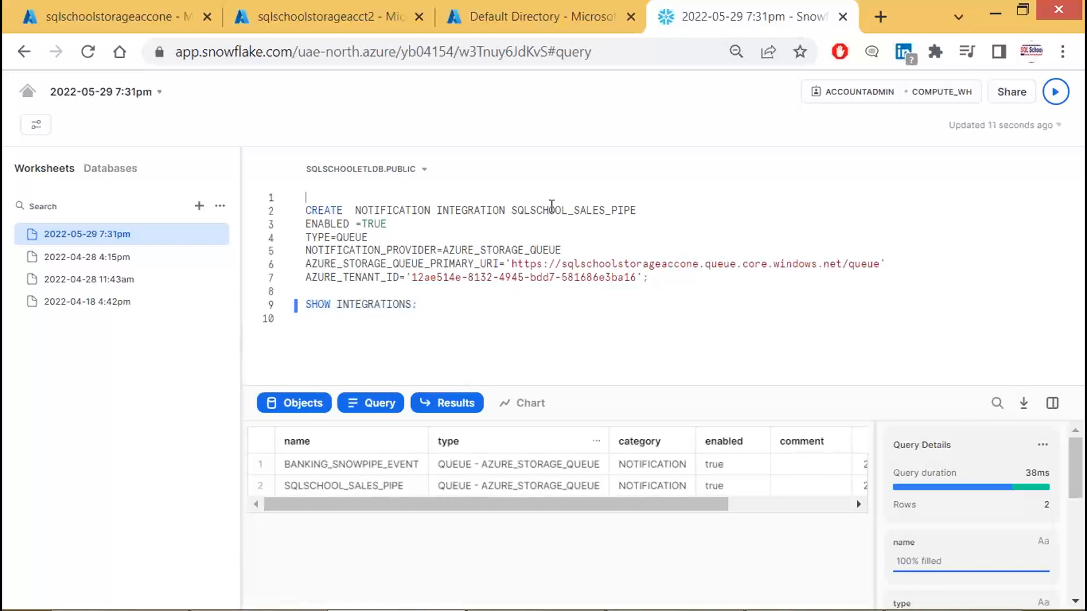
pyautogui.tripleClick(553, 203)
pyautogui.doubleClick(547, 211)
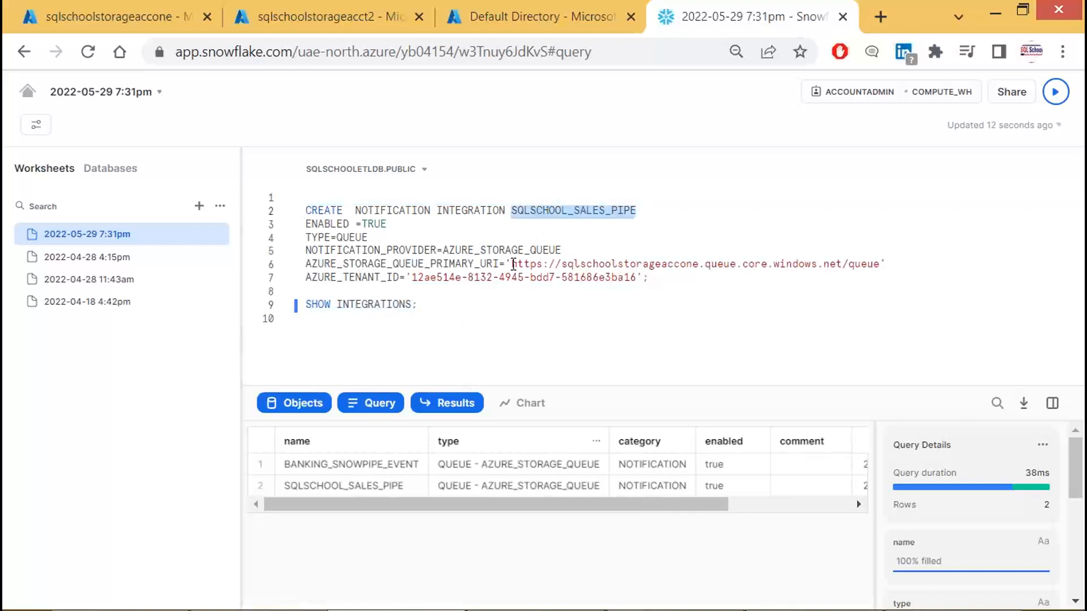
pyautogui.click(347, 487)
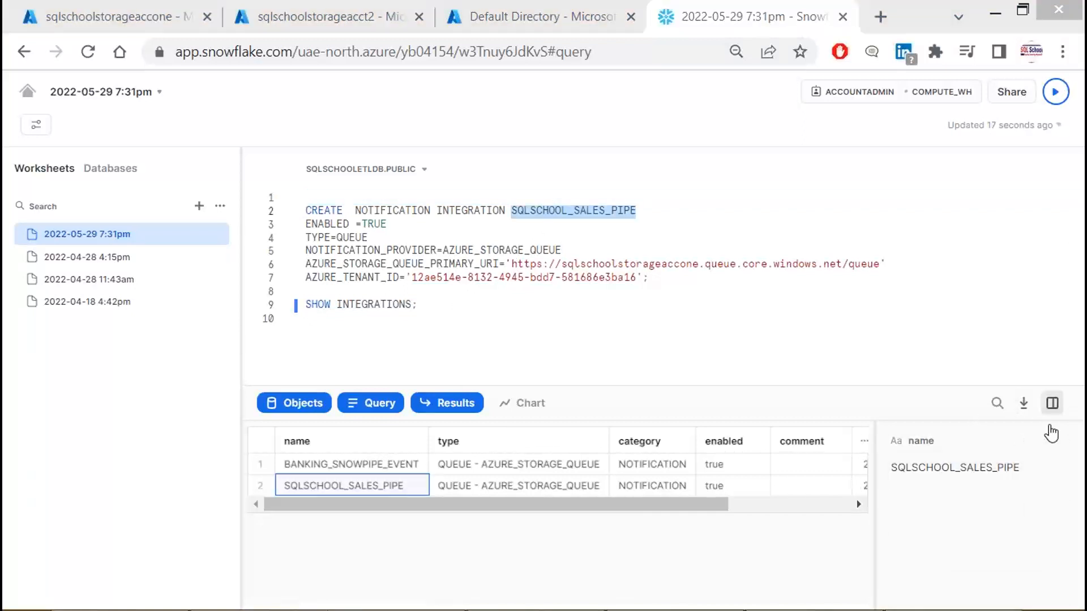
pyautogui.click(1046, 412)
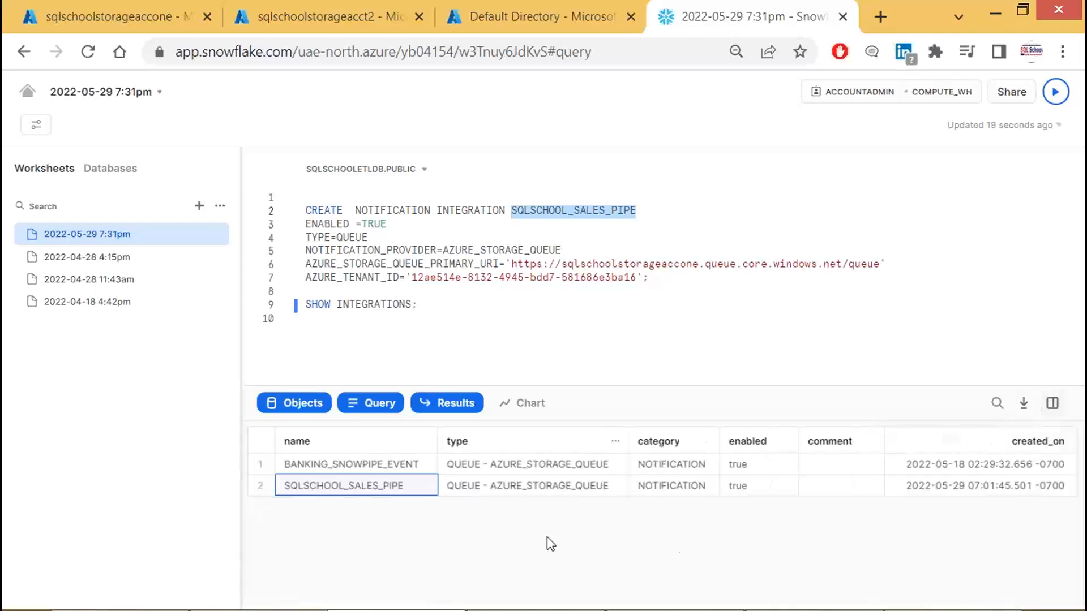
pyautogui.moveTo(242, 281); pyautogui.dragTo(992, 509)
# - Copy DESC NOTIFICATION INTEGRATION SQLSCHOOL_SALES_PIPE; from Word, run it in the Snowflake worksheet below SHOW INTEGRATIONS, and capture the query with its results
pyautogui.hotkey('alt', 'Tab')
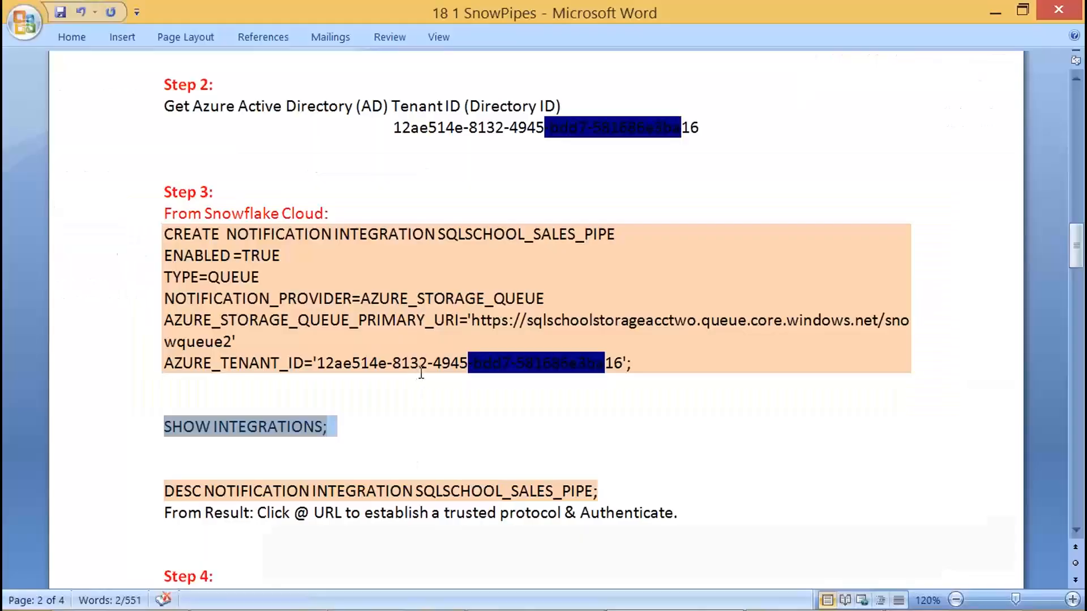
pyautogui.moveTo(601, 499); pyautogui.dragTo(162, 486)
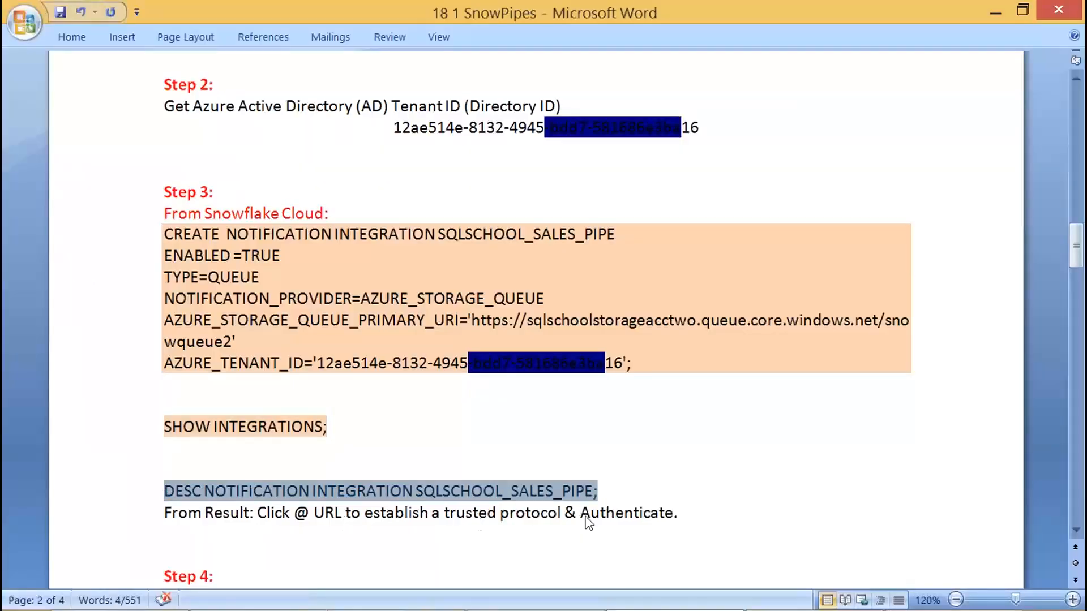
pyautogui.hotkey('ctrl', 'c')
pyautogui.hotkey('alt', 'Tab')
pyautogui.hotkey('ctrl', 'v')
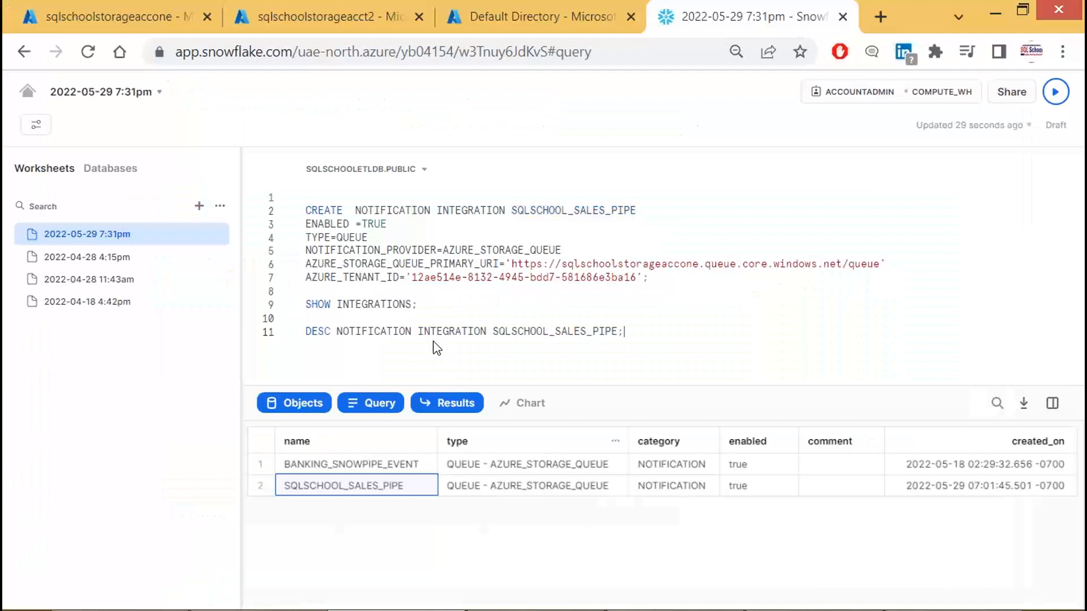
pyautogui.click(395, 333)
pyautogui.doubleClick(447, 331)
pyautogui.moveTo(521, 204); pyautogui.dragTo(606, 215)
pyautogui.moveTo(628, 325); pyautogui.dragTo(296, 338)
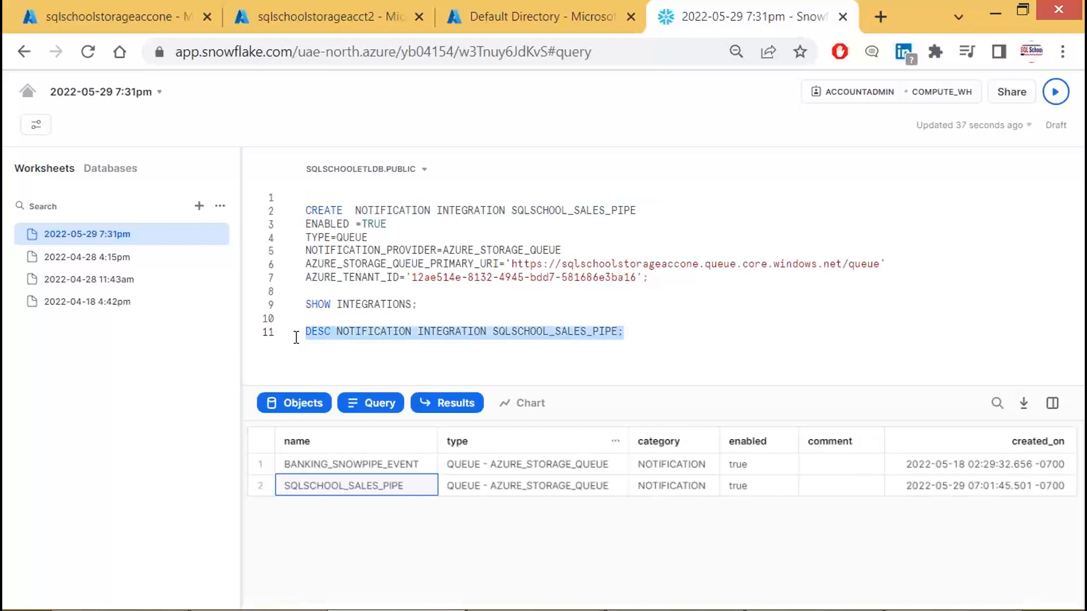
pyautogui.hotkey('ctrl', 'Return')
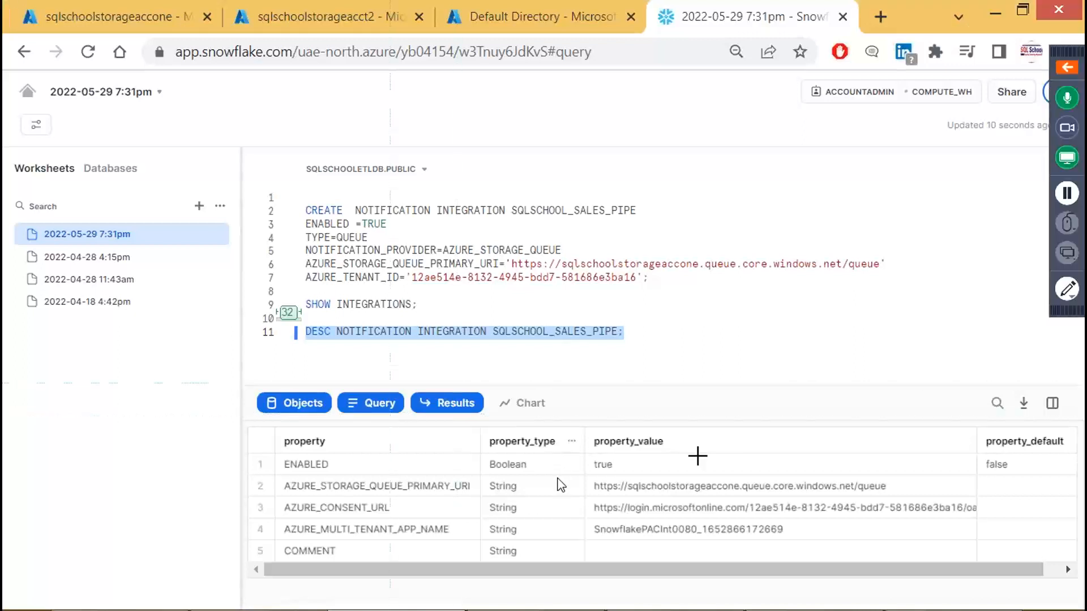
pyautogui.moveTo(276, 312); pyautogui.dragTo(882, 497)
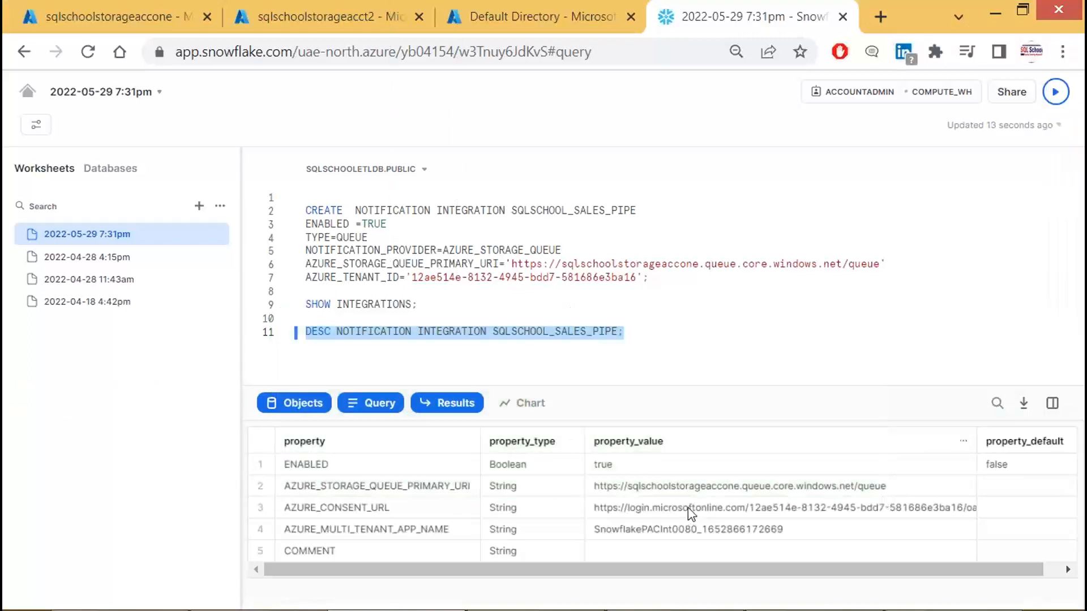
# - Open the AZURE_CONSENT_URL link from the integration's properties, return to the worksheet and capture that property's row
pyautogui.click(683, 510)
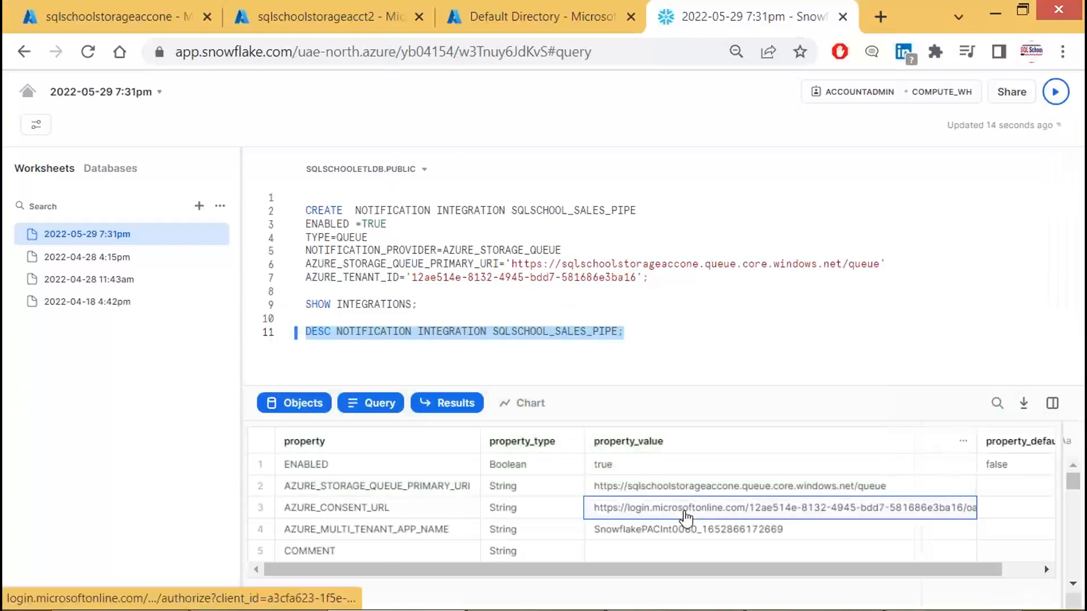
pyautogui.click(579, 15)
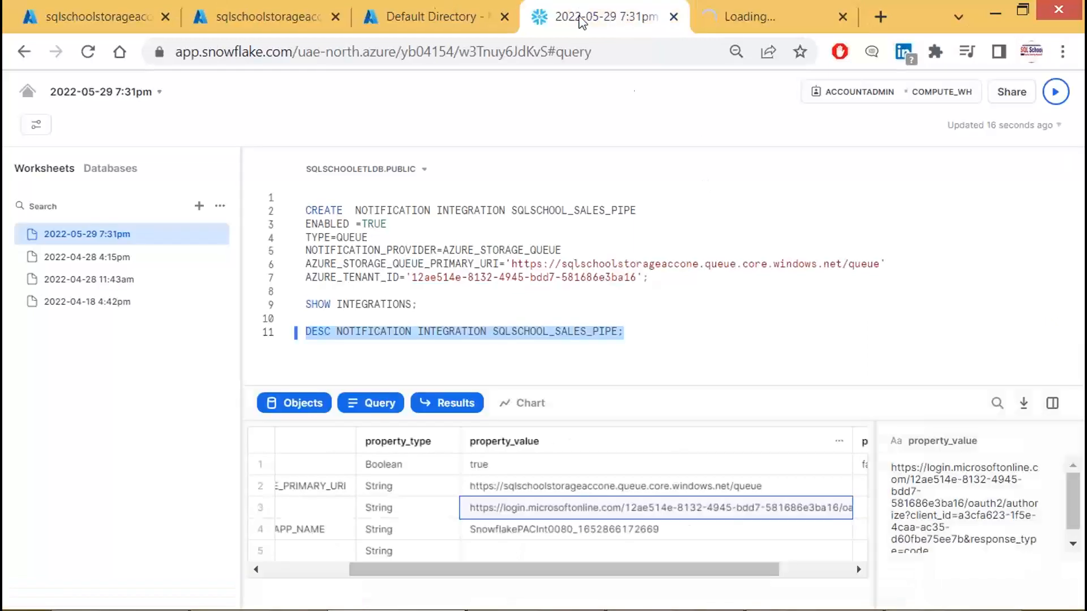
pyautogui.moveTo(388, 569); pyautogui.dragTo(293, 572)
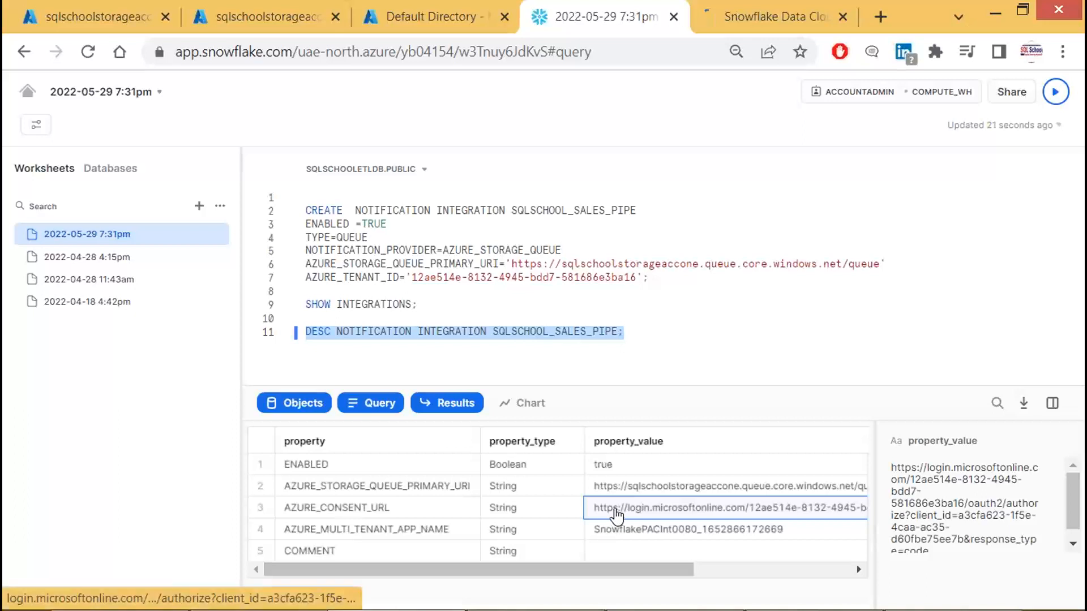
pyautogui.press('Print')
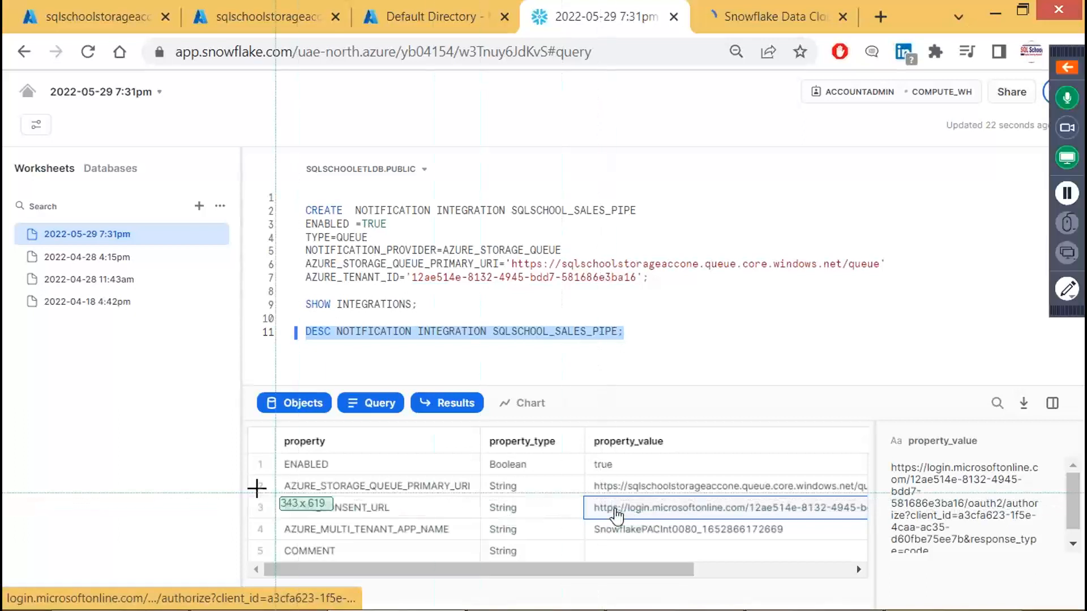
pyautogui.moveTo(257, 489); pyautogui.dragTo(868, 528)
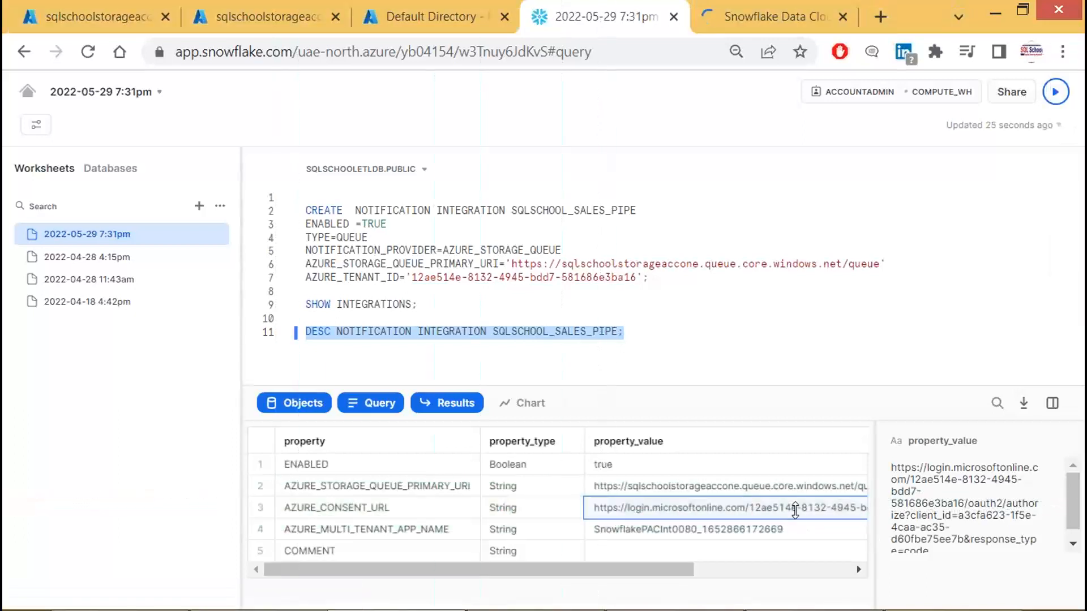
# - Look through the Snowflake page opened by the consent link and return to the worksheet
pyautogui.click(730, 12)
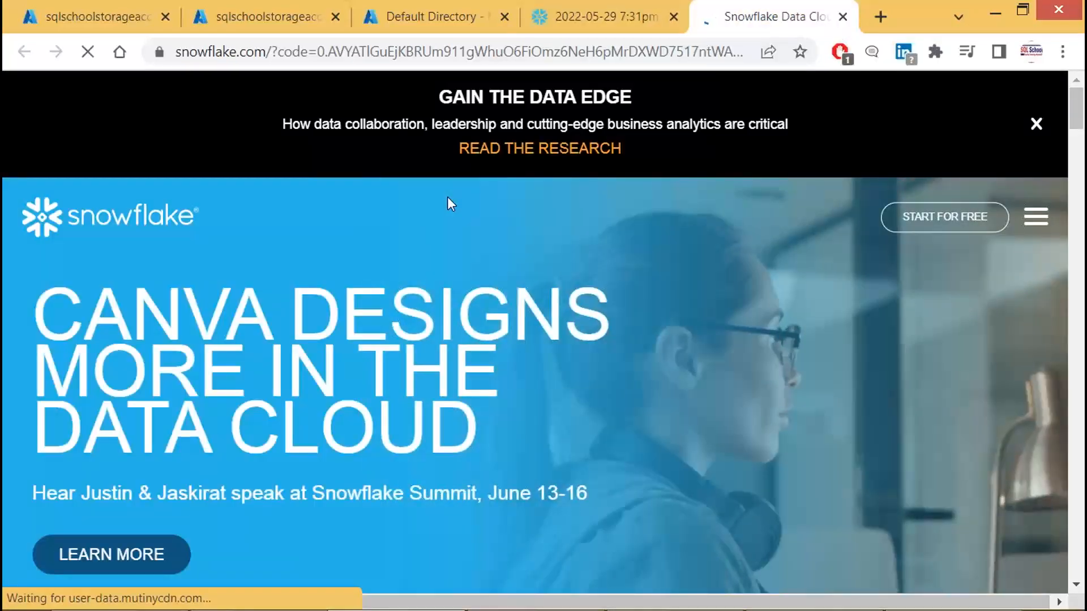
pyautogui.scroll(-2, 405, 391)
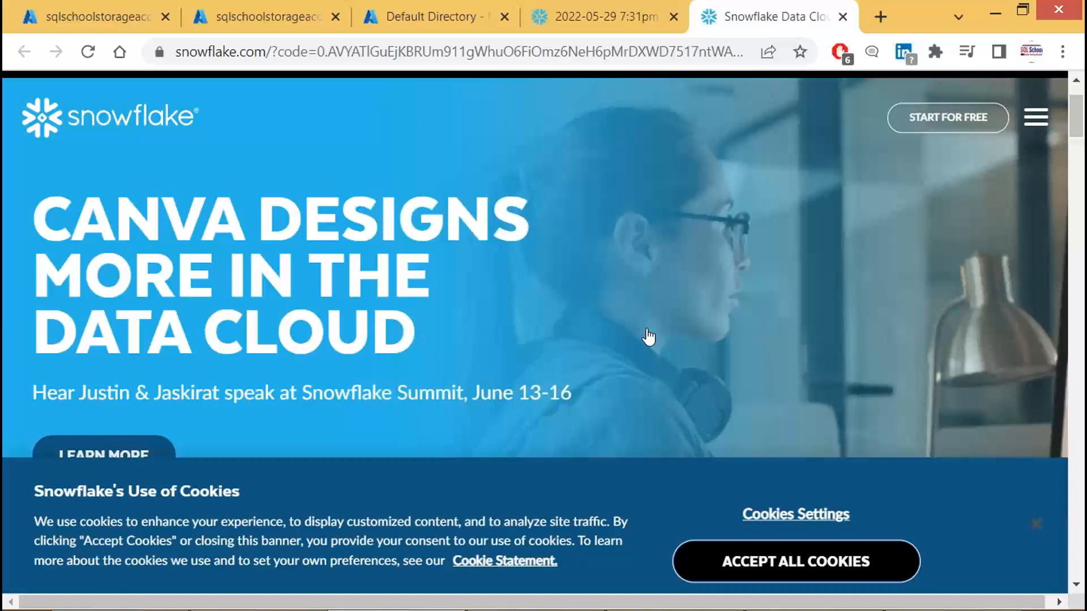
pyautogui.scroll(-6, 647, 330)
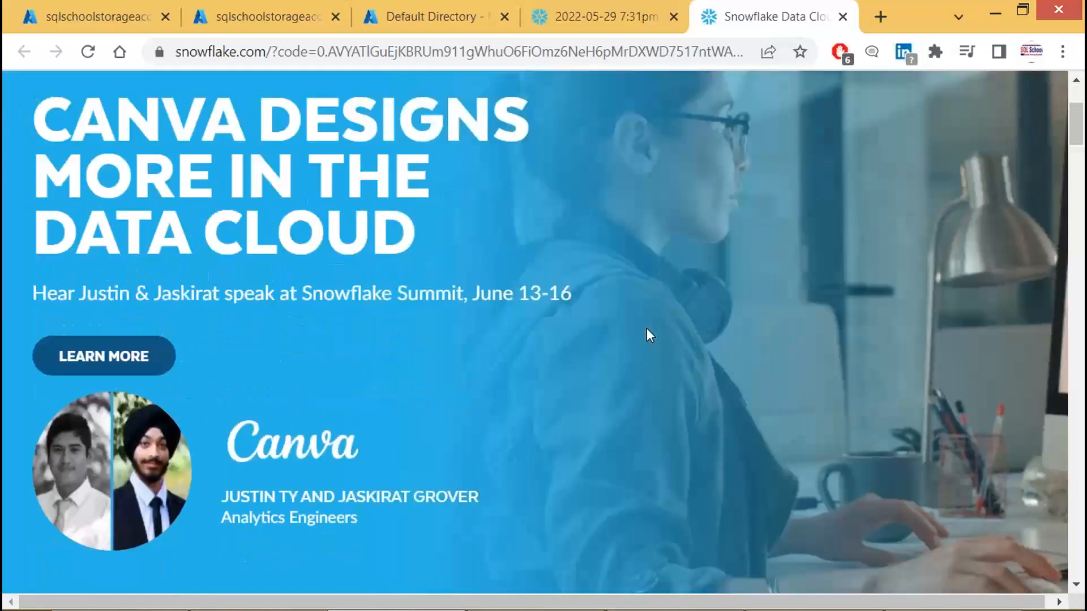
pyautogui.scroll(-5, 646, 330)
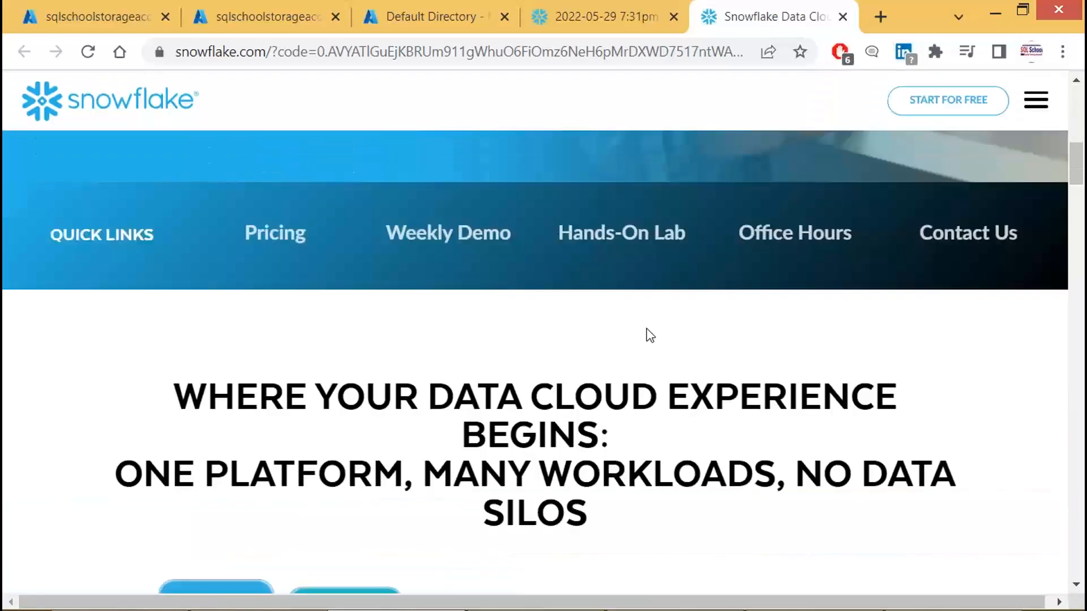
pyautogui.scroll(-3, 650, 335)
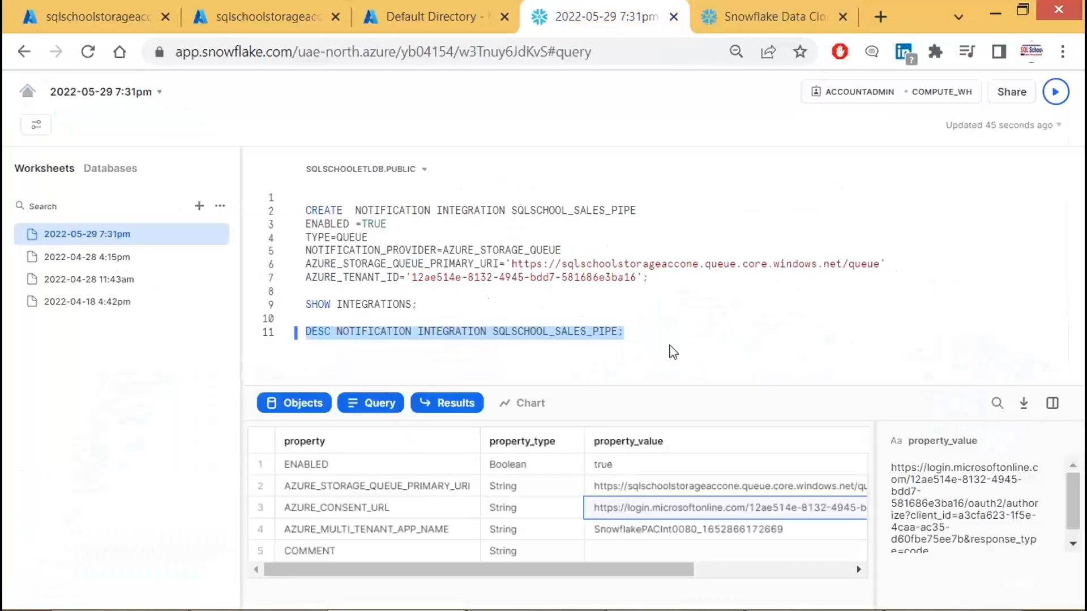
pyautogui.click(600, 16)
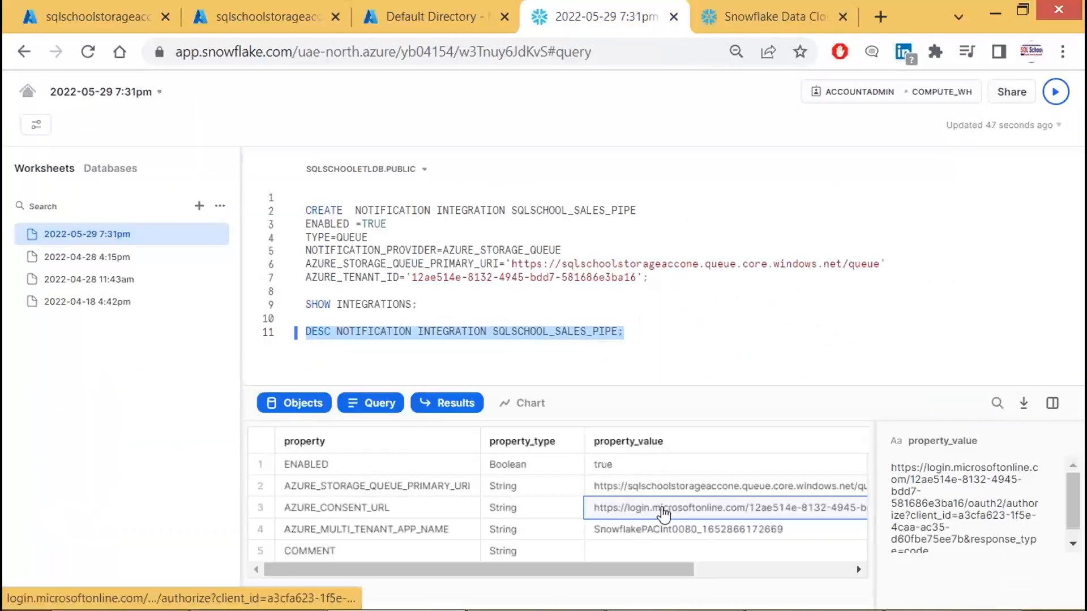
# - Open the AZURE_CONSENT_URL link once more, look over the Snowflake landing page and go back to the worksheet
pyautogui.click(663, 513)
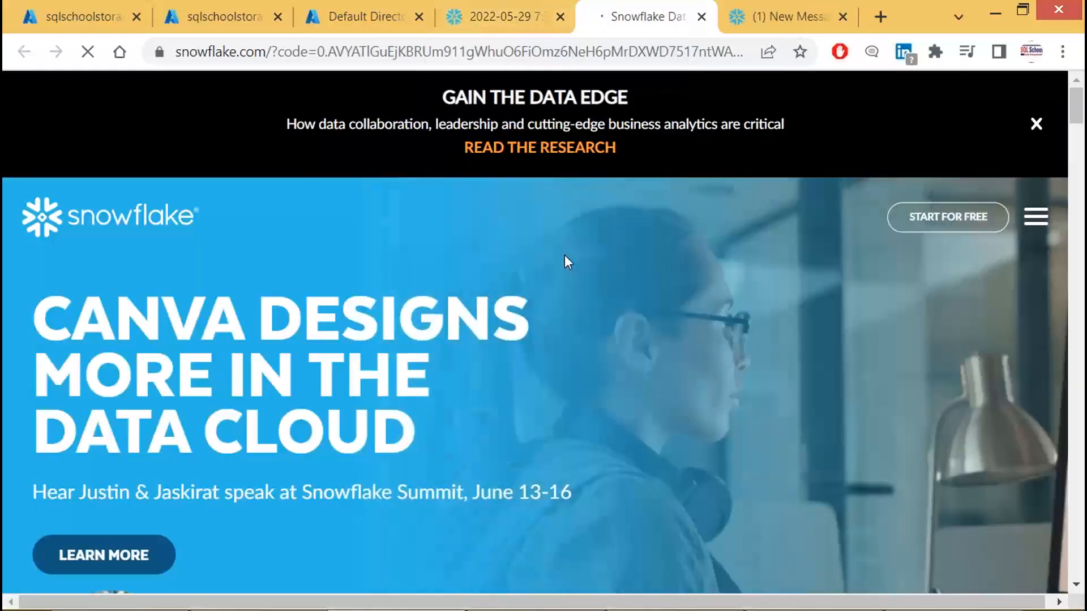
pyautogui.scroll(-5, 567, 256)
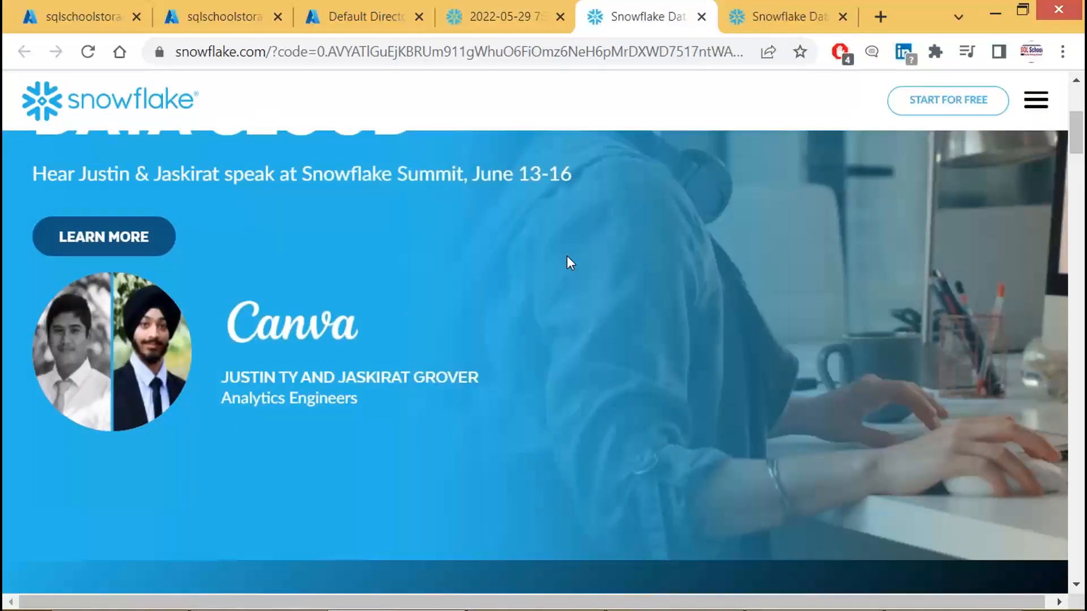
pyautogui.click(514, 5)
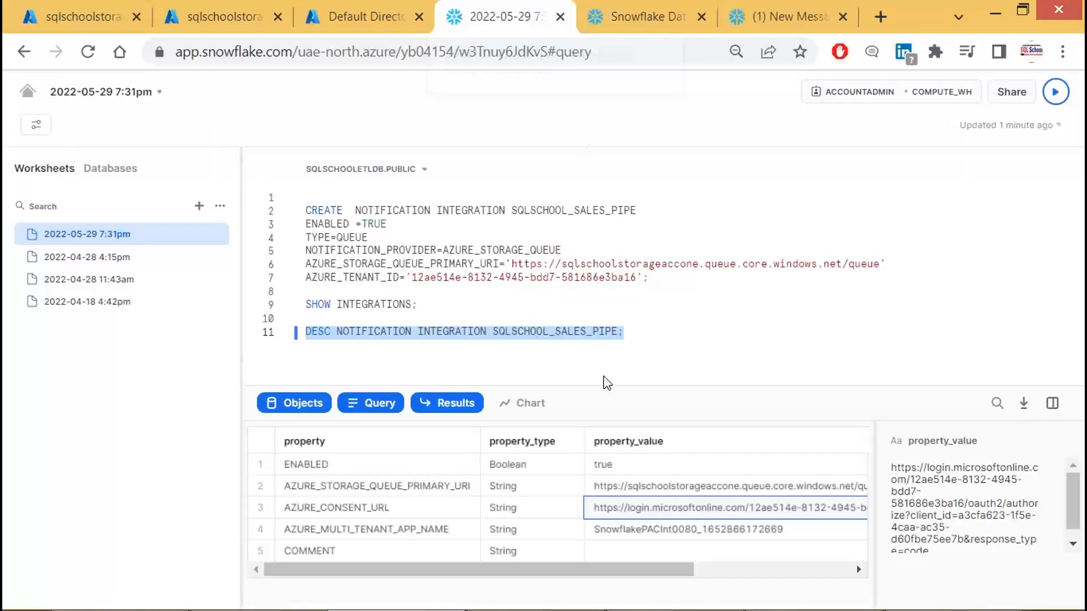
pyautogui.hotkey('ctrl', 'Tab')
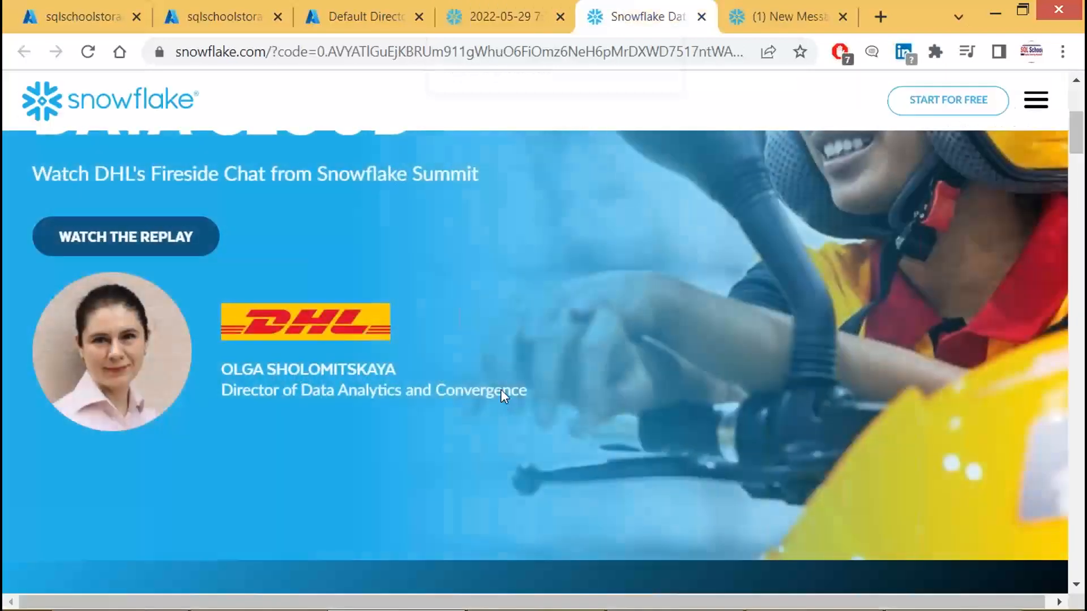
pyautogui.click(496, 18)
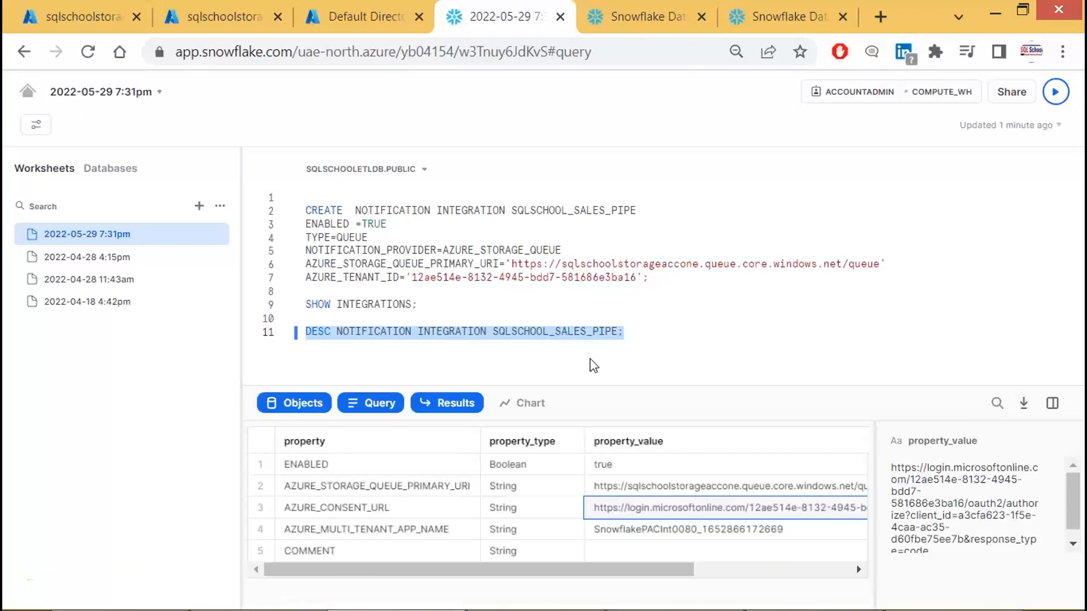
# - Switch to the Word document and review the Step 3 note about using the result URL to establish a trusted protocol
pyautogui.click(679, 604)
pyautogui.scroll(-1, 577, 408)
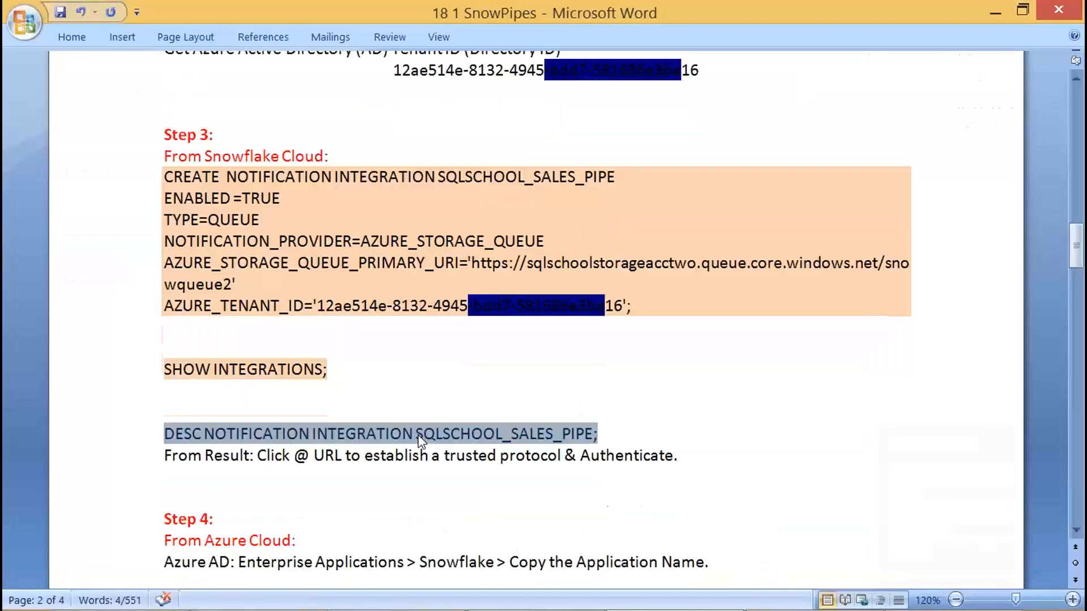
pyautogui.moveTo(208, 458); pyautogui.dragTo(430, 459)
pyautogui.click(341, 459)
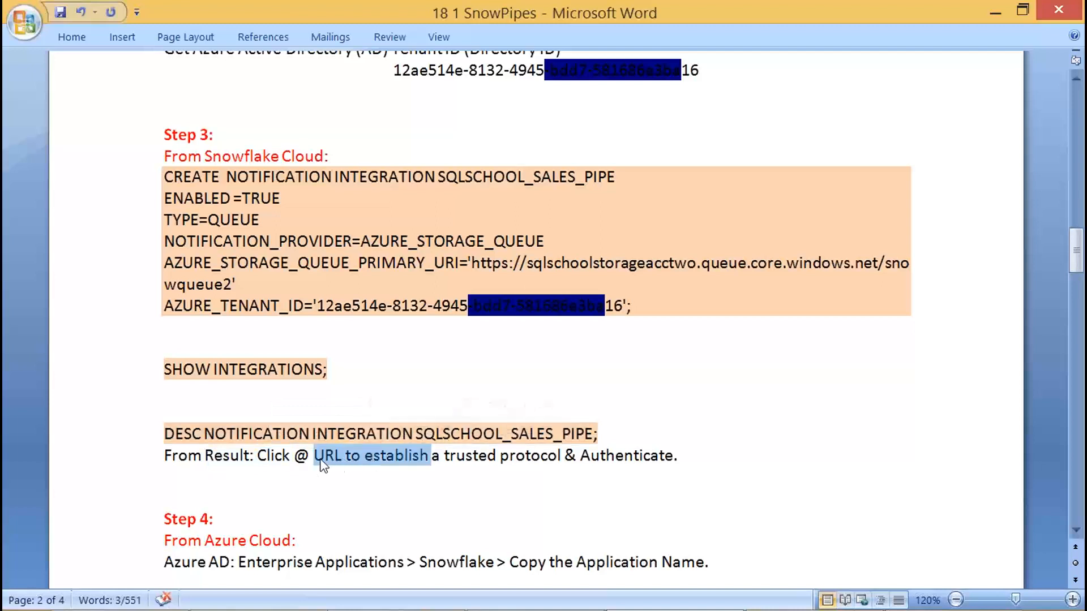
# - Review the Step 3 note on using the URL to establish trust and make the word Authenticate bold
pyautogui.click(315, 459)
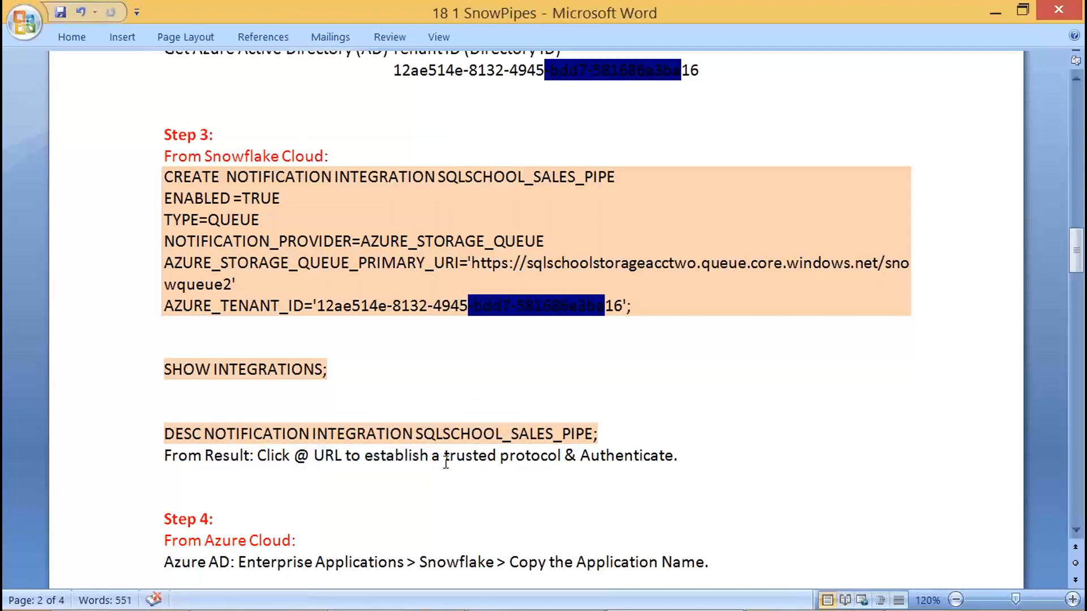
pyautogui.moveTo(447, 458); pyautogui.dragTo(499, 458)
pyautogui.click(509, 458)
pyautogui.doubleClick(588, 457)
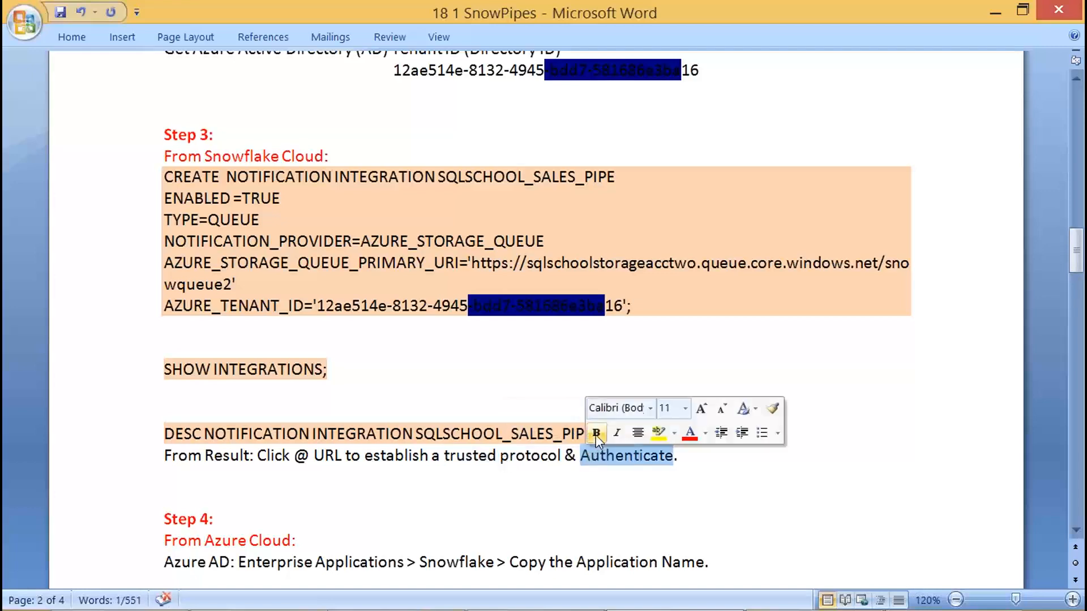
pyautogui.click(567, 492)
# - Review the Step 4 instruction on Azure AD Enterprise Applications in the document and capture that passage
pyautogui.scroll(-4, 563, 495)
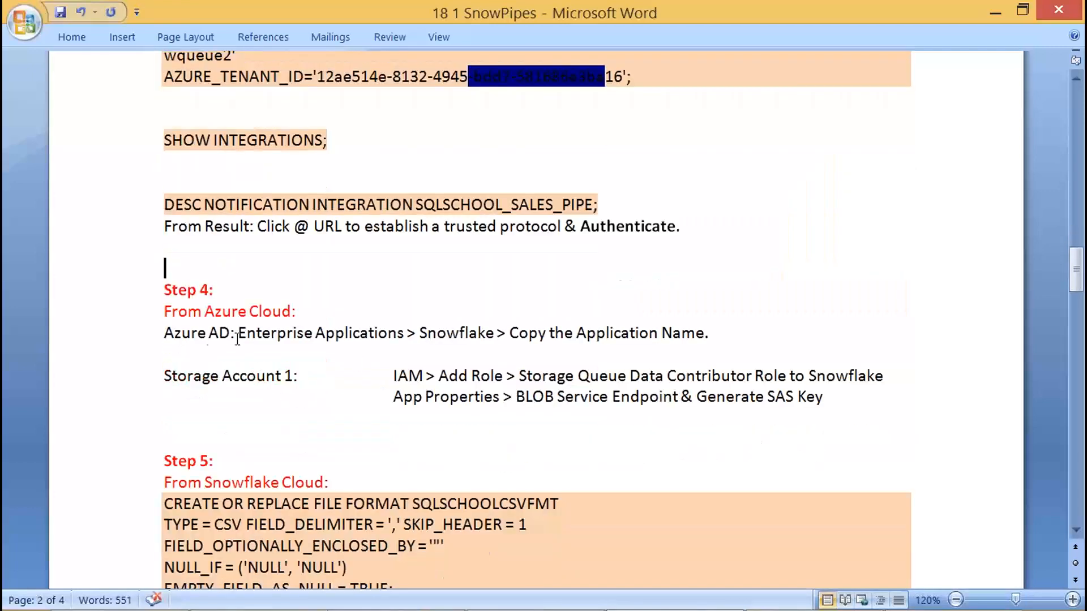
pyautogui.moveTo(176, 317); pyautogui.dragTo(283, 310)
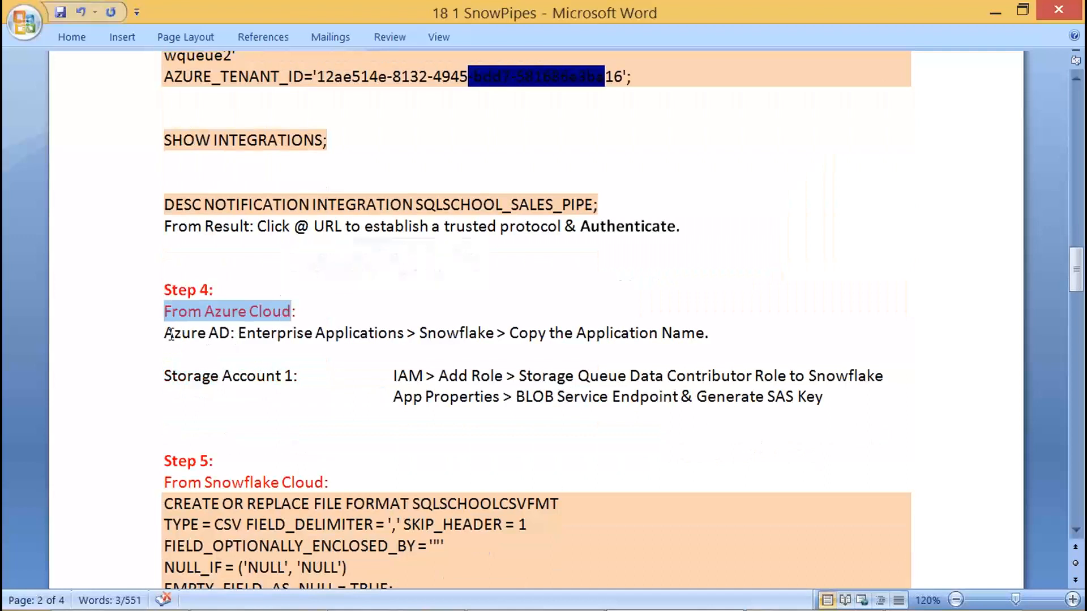
pyautogui.moveTo(164, 333); pyautogui.dragTo(356, 342)
pyautogui.press('Print')
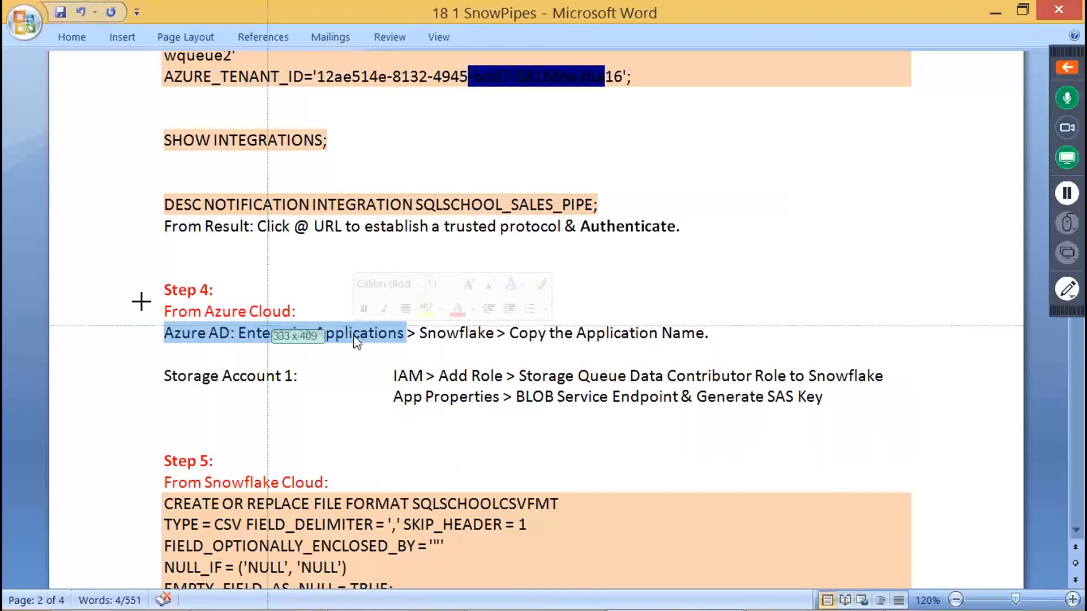
pyautogui.moveTo(118, 281); pyautogui.dragTo(408, 357)
# - Switch to Chrome, open the Default Directory's enterprise applications in the Azure portal and search them for snow
pyautogui.moveTo(491, 610)
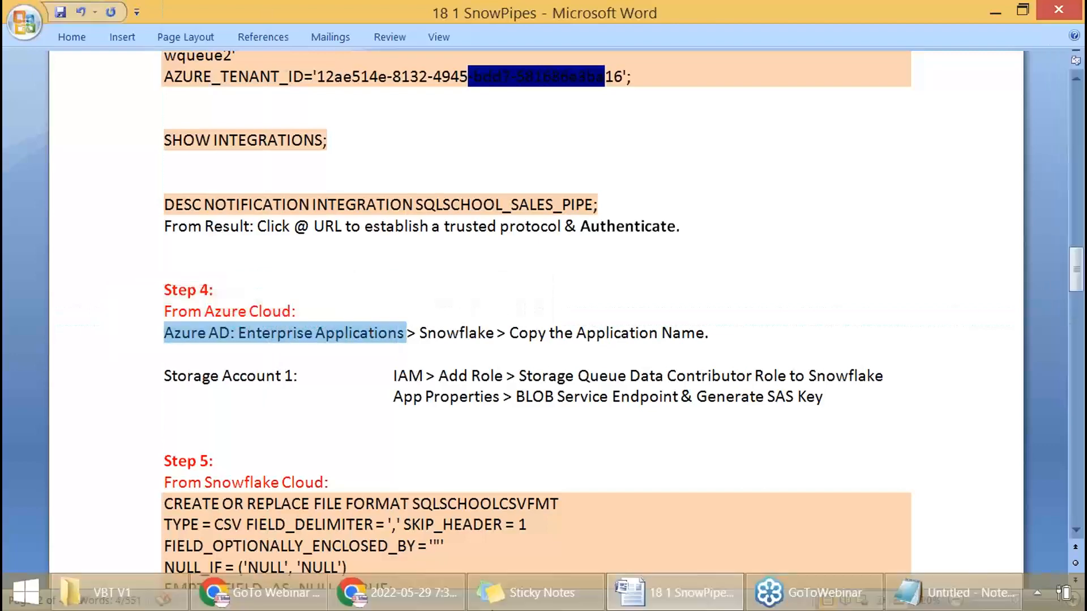
pyautogui.click(400, 592)
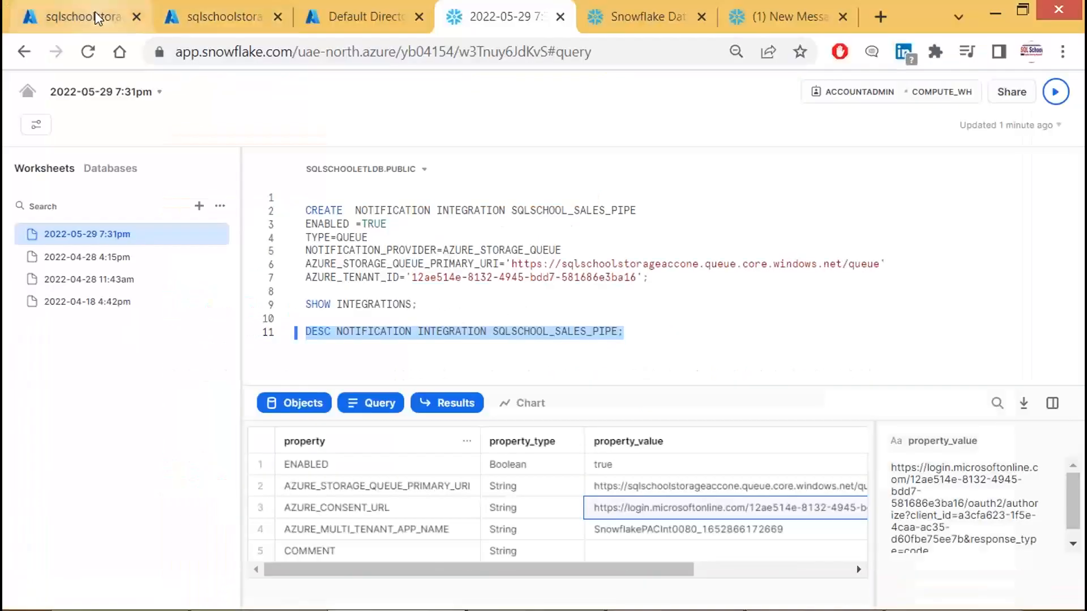
pyautogui.click(334, 15)
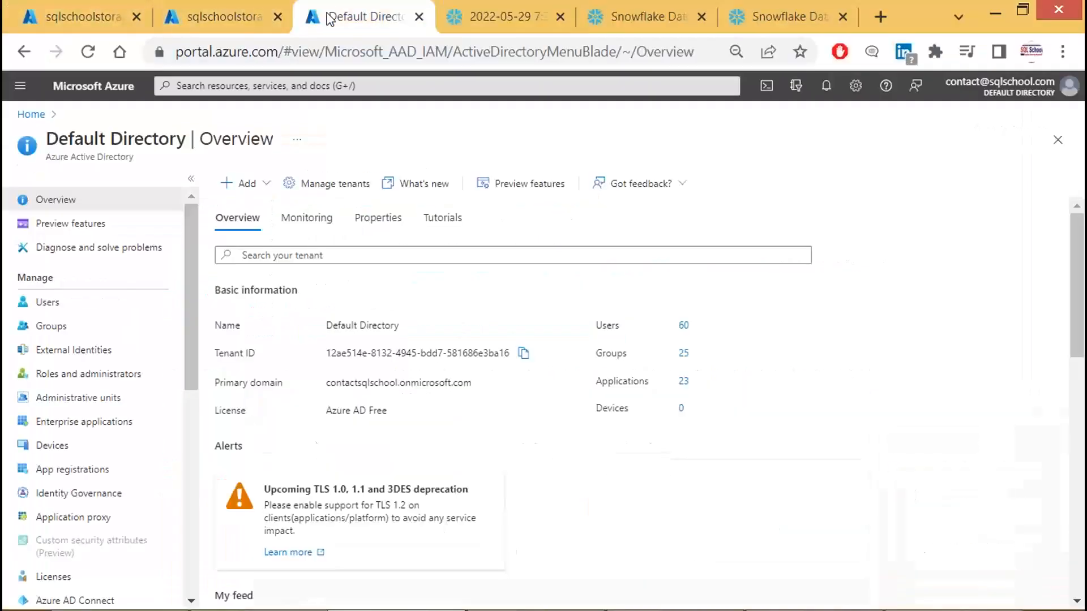
pyautogui.click(70, 428)
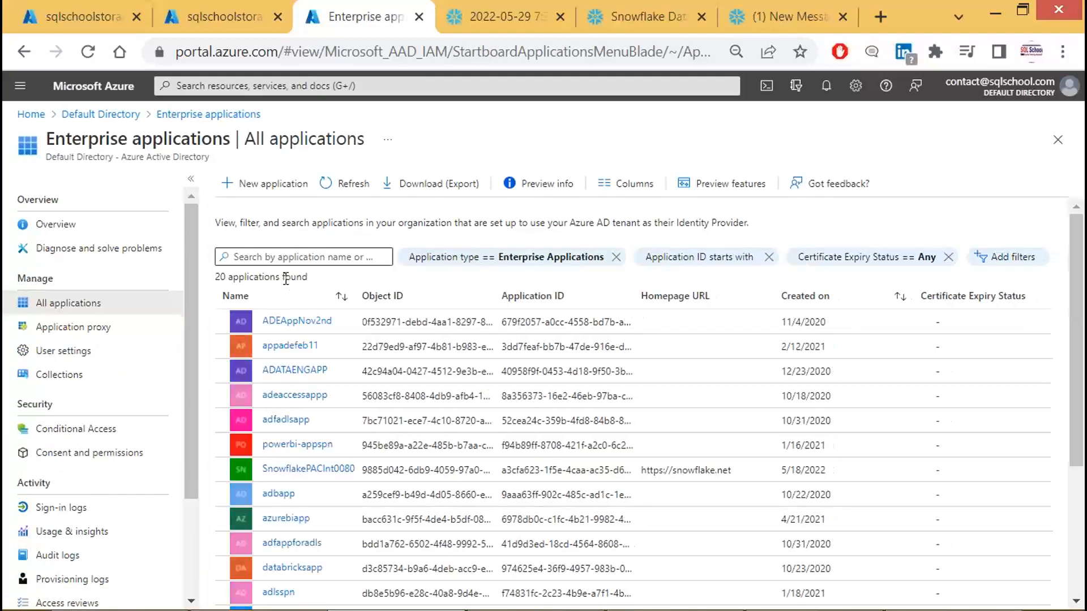
pyautogui.click(286, 260)
pyautogui.write('snow')
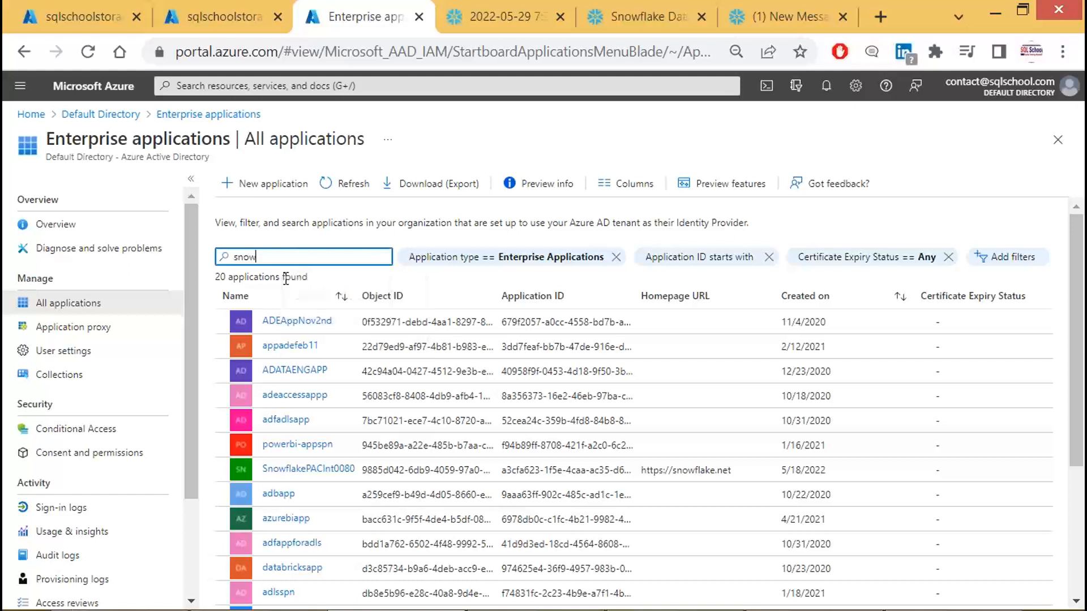
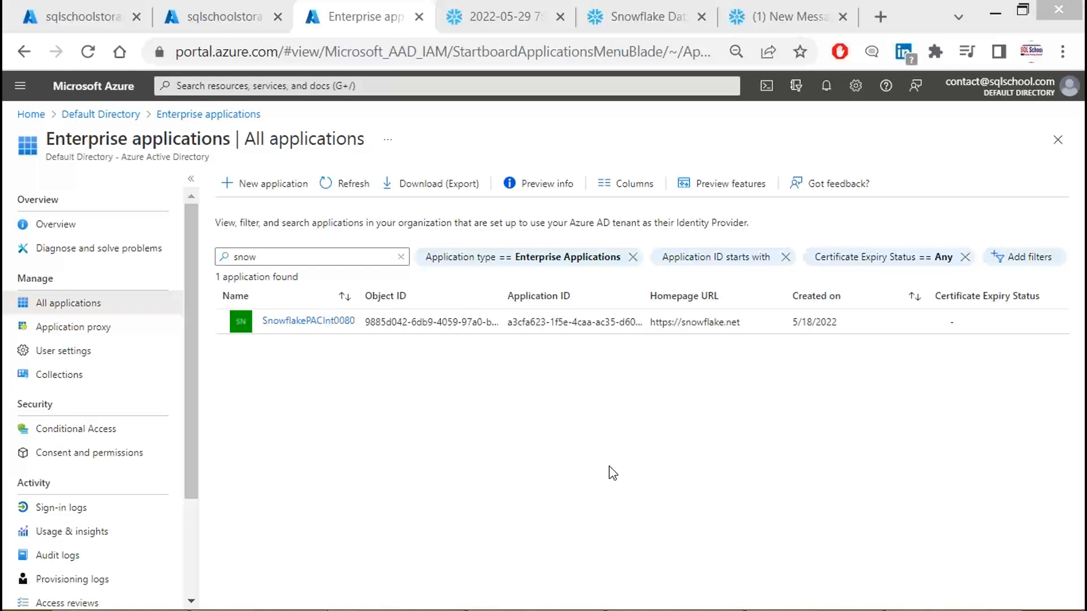
# - Open the SnowflakePACInt0080 application, capture its overview and copy its name to the clipboard
pyautogui.click(314, 324)
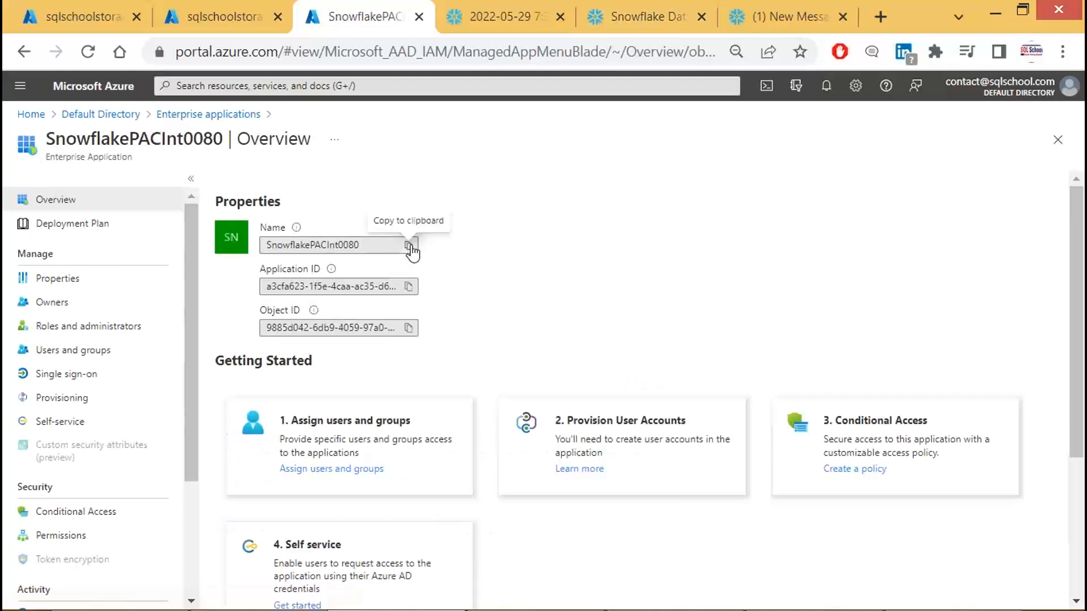
pyautogui.press('Print')
pyautogui.moveTo(9, 141); pyautogui.dragTo(429, 255)
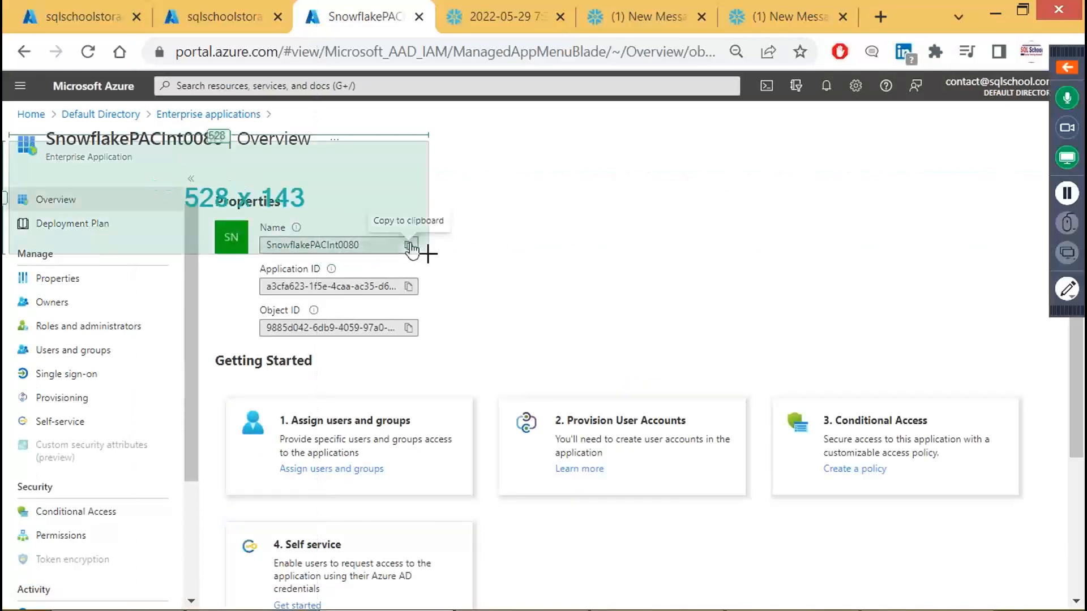
pyautogui.click(408, 245)
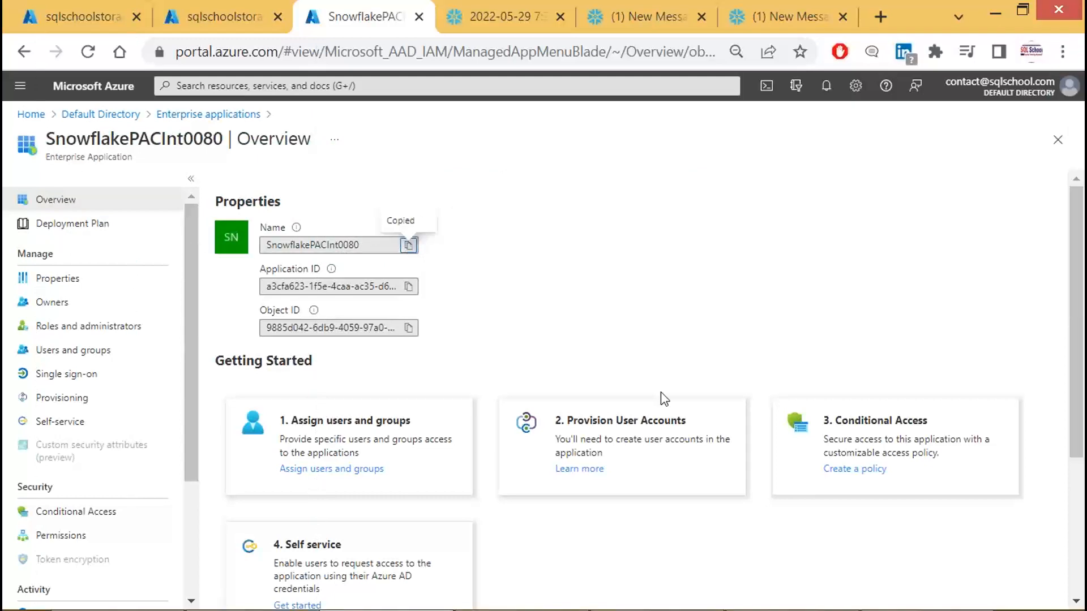
# - Switch to Notepad and paste the copied application name below the notification integration script
pyautogui.click(912, 595)
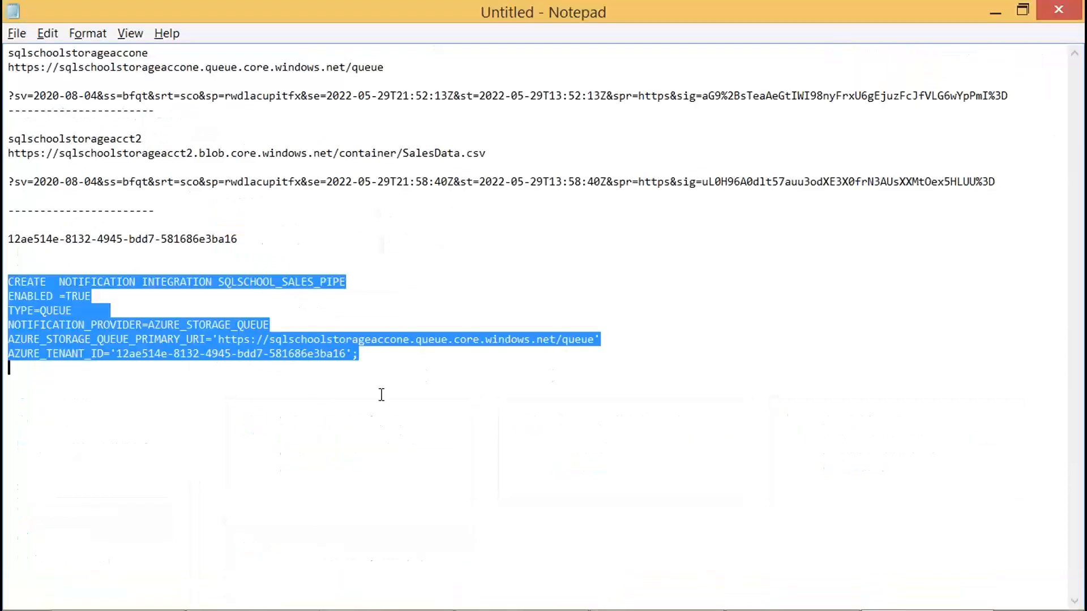
pyautogui.click(381, 394)
pyautogui.press('Return')
pyautogui.hotkey('ctrl', 'v')
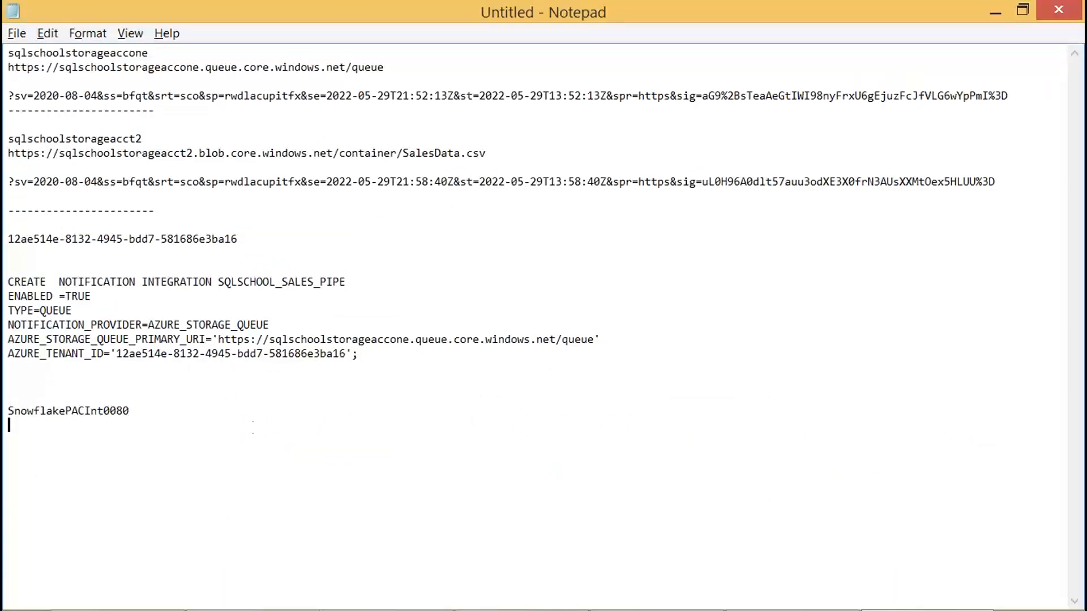
# - Add the note lines "show" and "describe > consent url > click" between the integration script and the application name
pyautogui.click(198, 388)
pyautogui.write('show')
pyautogui.press('Return')
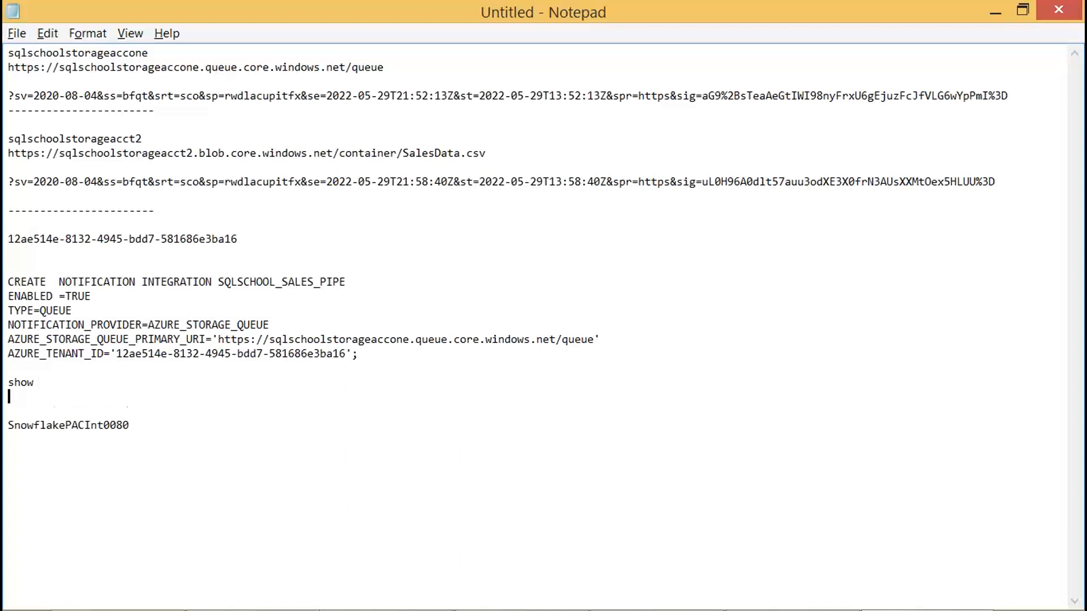
pyautogui.write('describe > consent url > click')
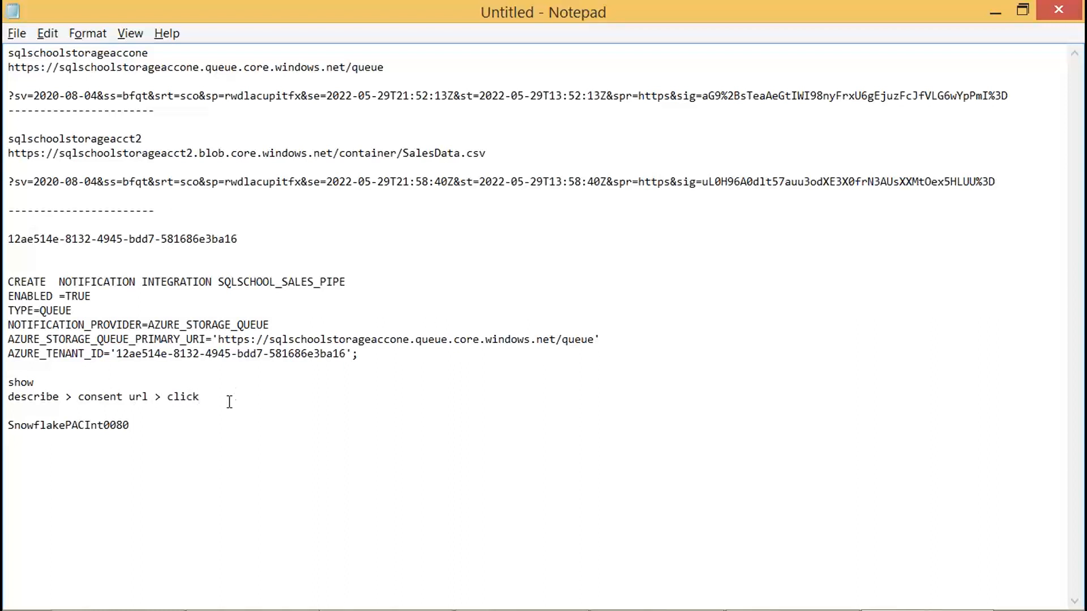
# - Label the SnowflakePACInt0080 line with "Azure AD: Ent App:" on the same line, separated by a blank line from the notes above
pyautogui.click(167, 412)
pyautogui.press('Return')
pyautogui.write('Azu')
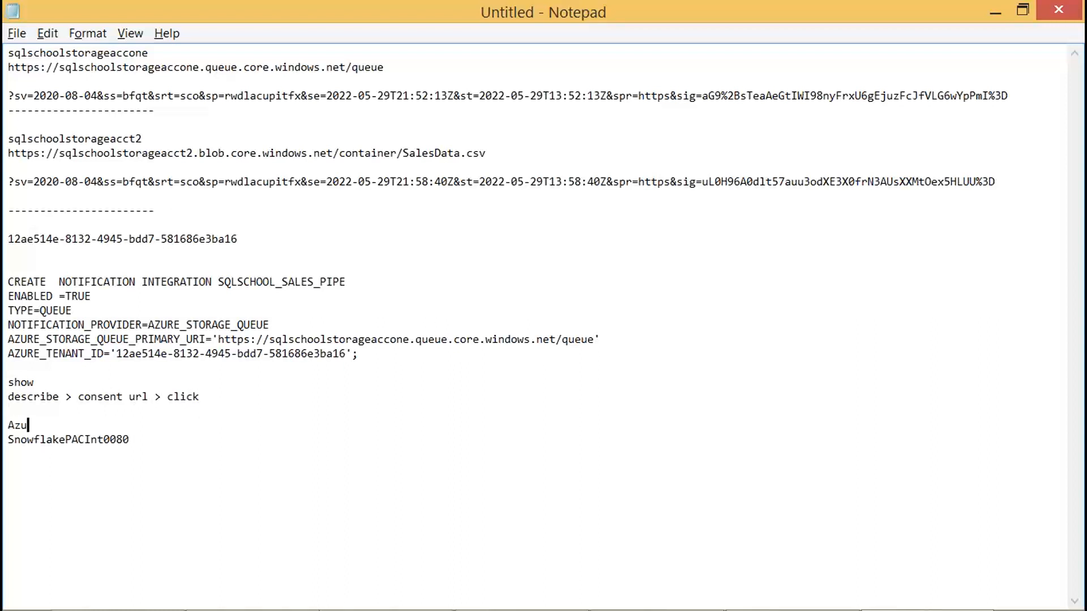
pyautogui.write('re AD: Ent App')
pyautogui.press('Delete')
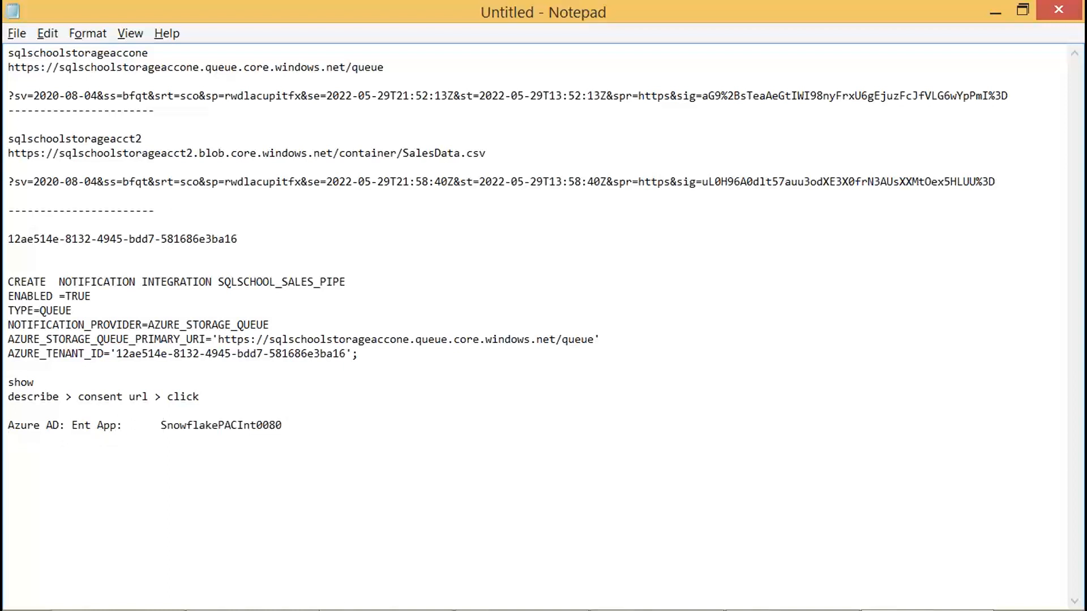
pyautogui.doubleClick(244, 421)
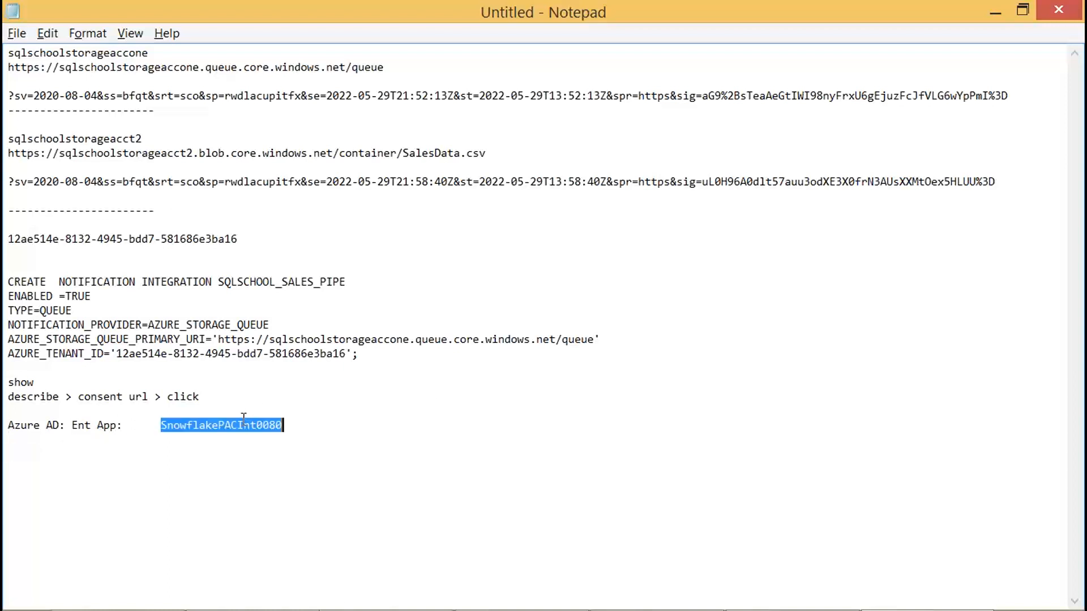
pyautogui.click(369, 441)
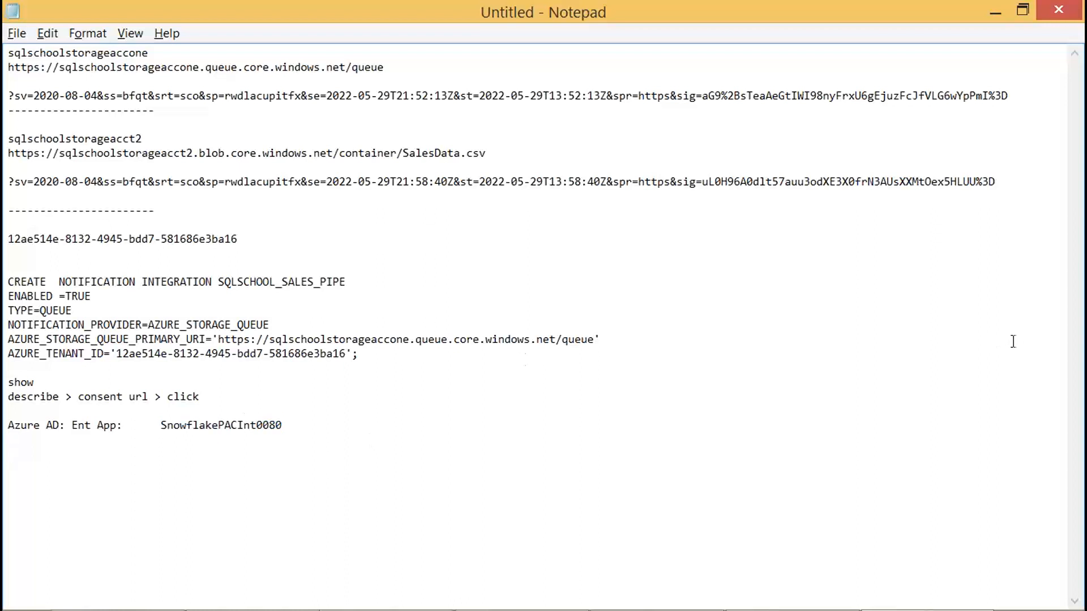
# - Switch to the Word document and remove the extra gap before the IAM instruction in the Storage Account 1 line
pyautogui.moveTo(691, 586)
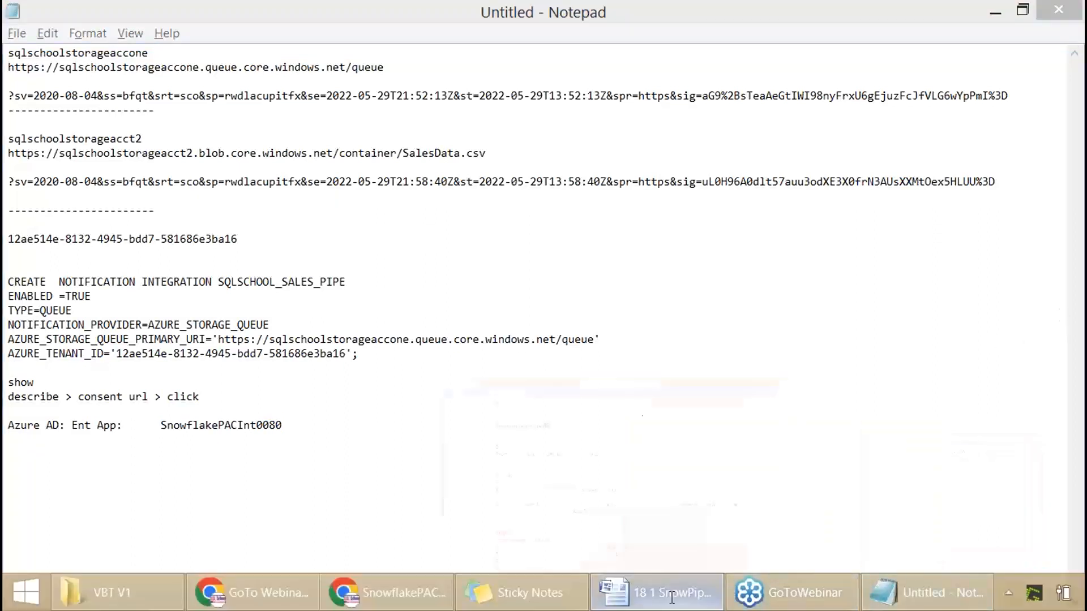
pyautogui.click(671, 598)
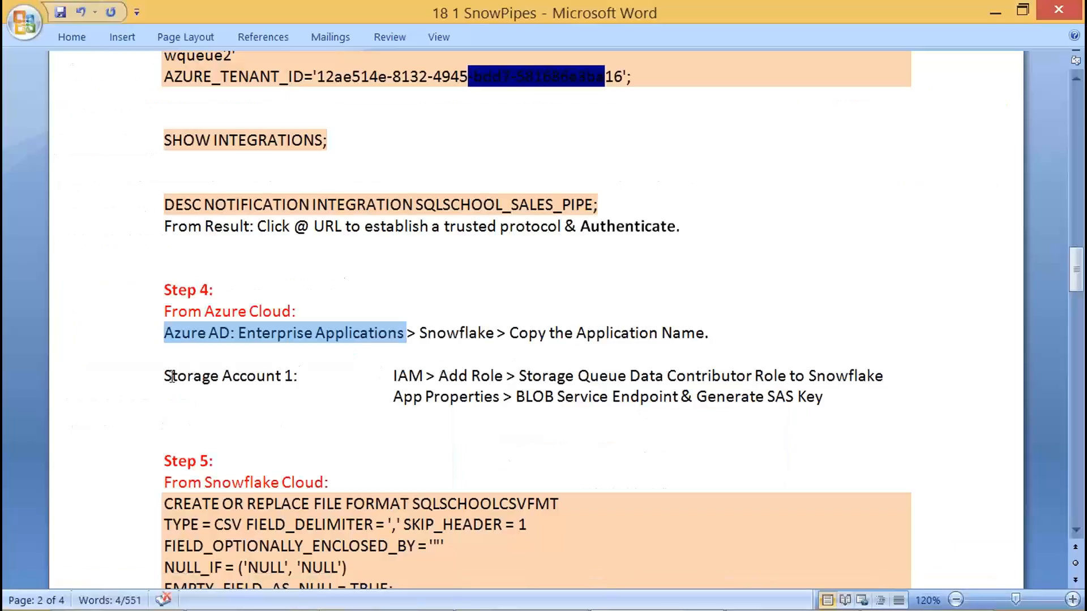
pyautogui.moveTo(172, 376); pyautogui.dragTo(292, 377)
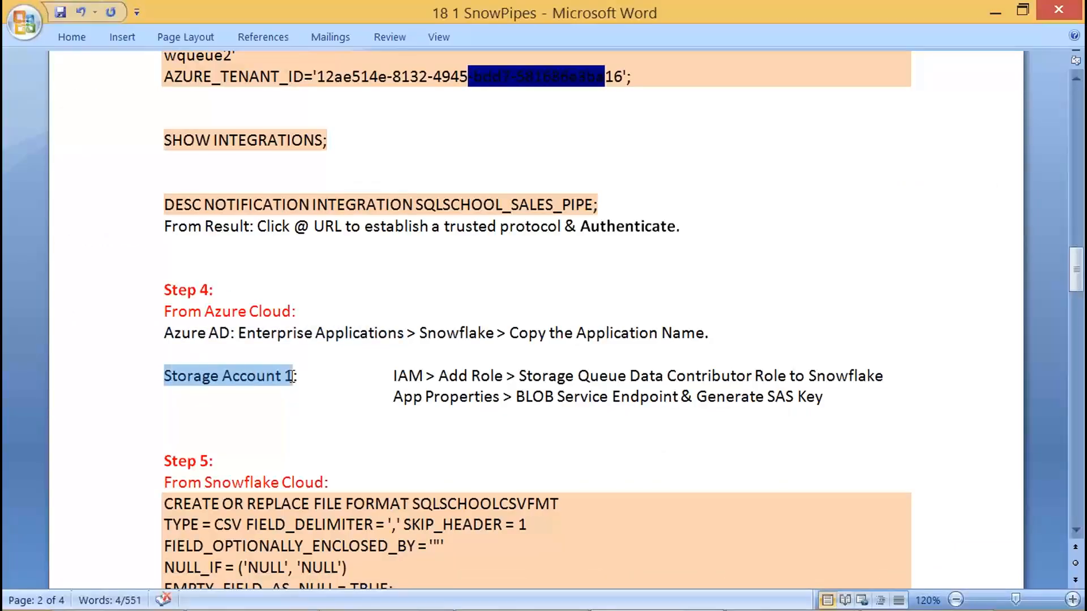
pyautogui.click(326, 378)
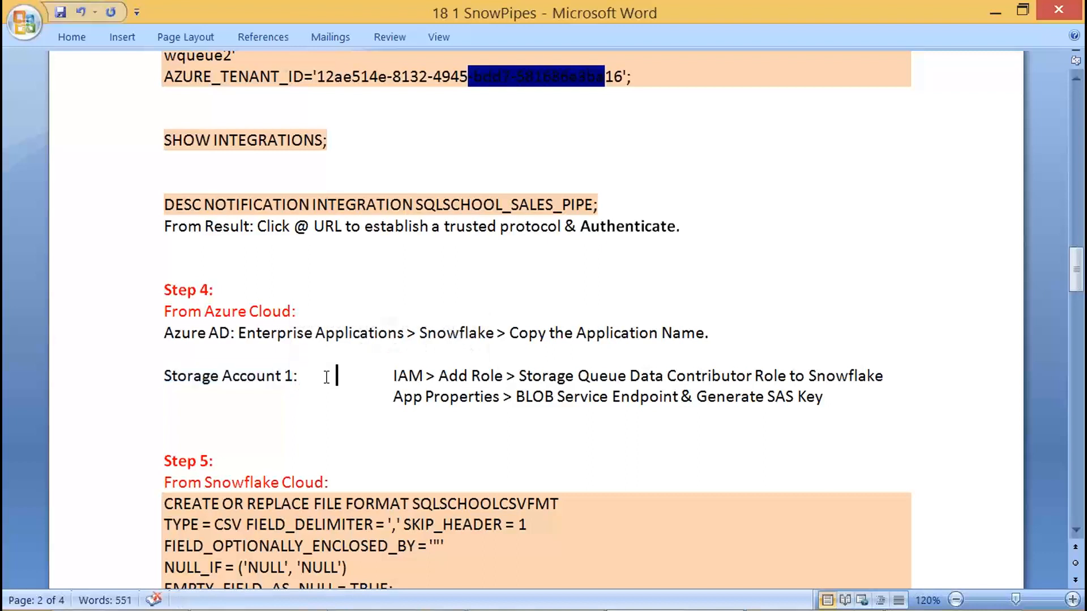
pyautogui.press('Delete')
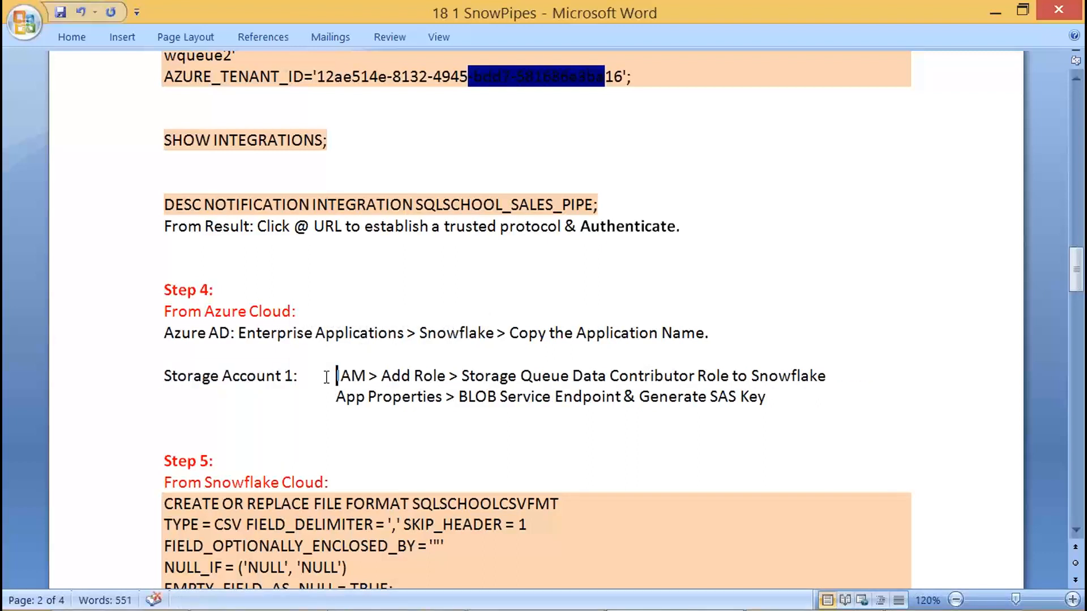
# - Review the Storage Account 1 instructions on IAM and Add Role in Step 4 and capture both lines
pyautogui.moveTo(159, 378); pyautogui.dragTo(286, 377)
pyautogui.doubleClick(342, 378)
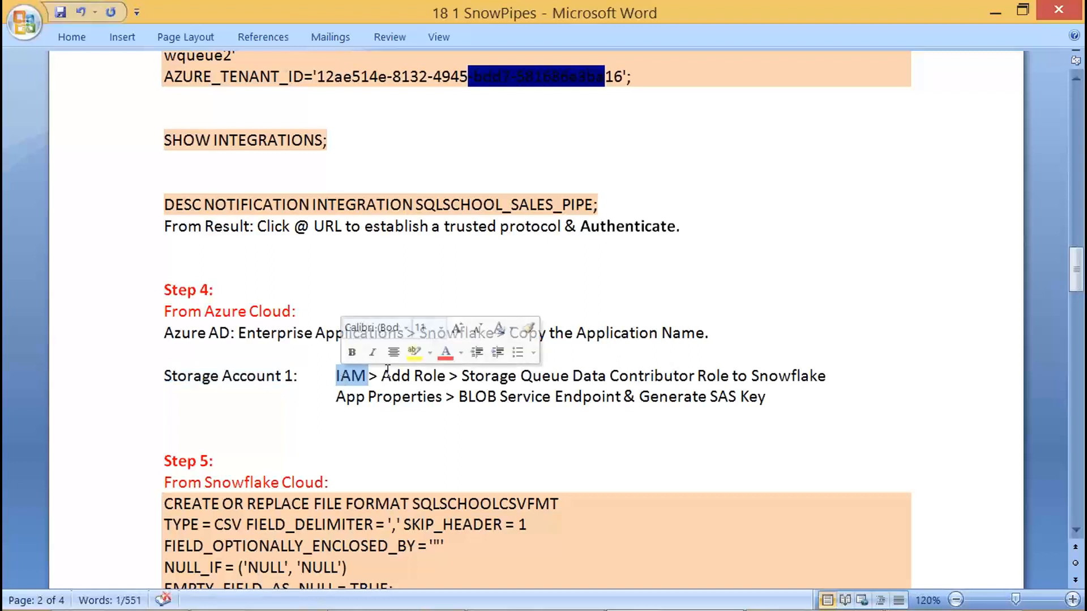
pyautogui.moveTo(382, 378); pyautogui.dragTo(446, 379)
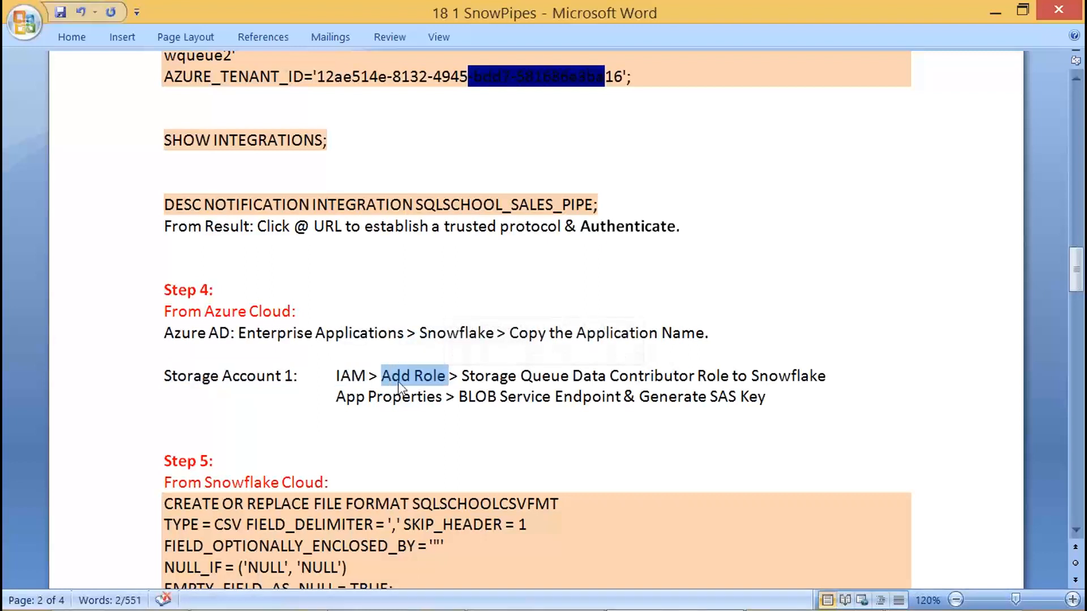
pyautogui.doubleClick(349, 375)
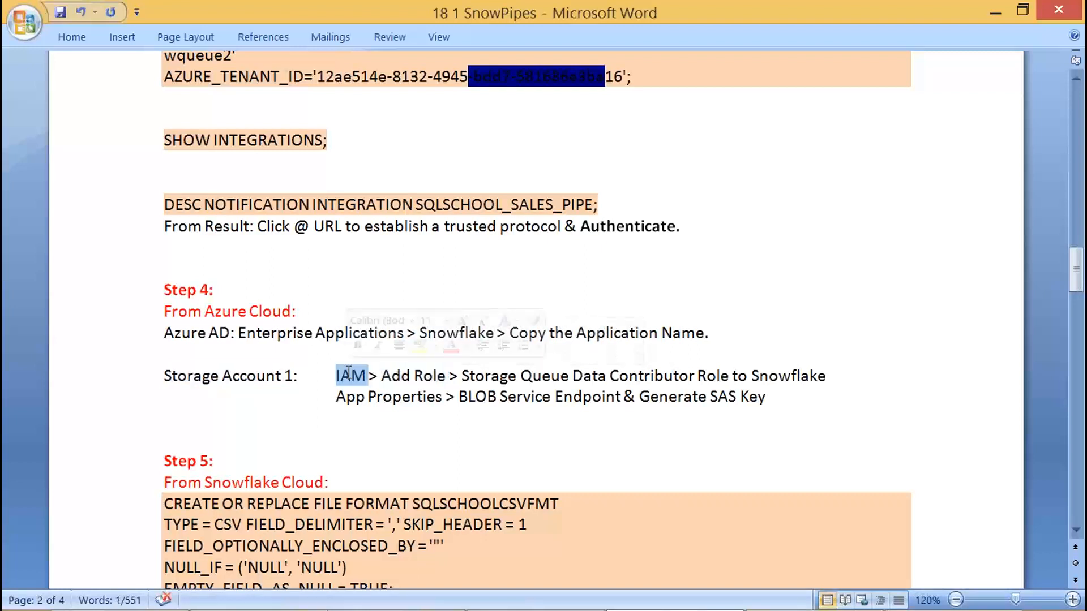
pyautogui.moveTo(391, 373); pyautogui.dragTo(431, 377)
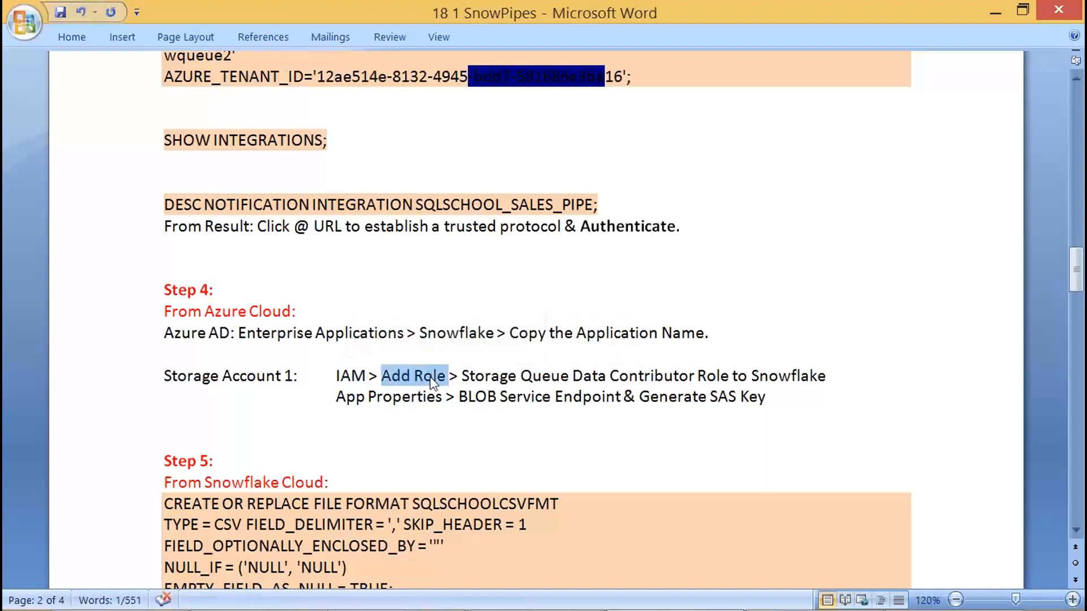
pyautogui.press('Print')
pyautogui.moveTo(163, 358); pyautogui.dragTo(871, 422)
# - Switch to the Azure portal in the browser, open Access Control (IAM) for sqlschoolstorageaccone, and capture the page
pyautogui.click(399, 595)
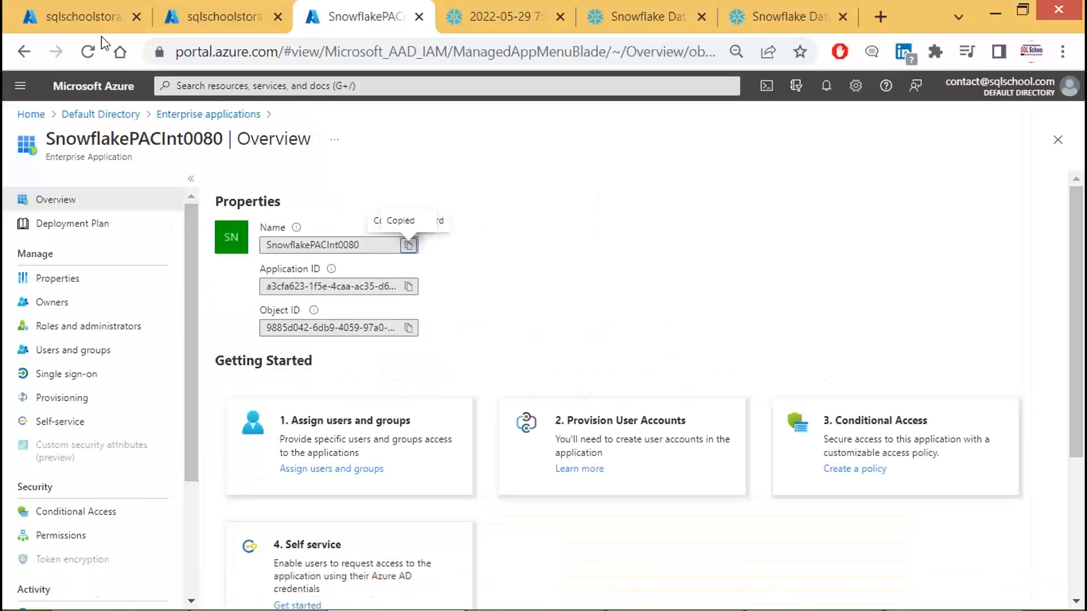
pyautogui.click(94, 17)
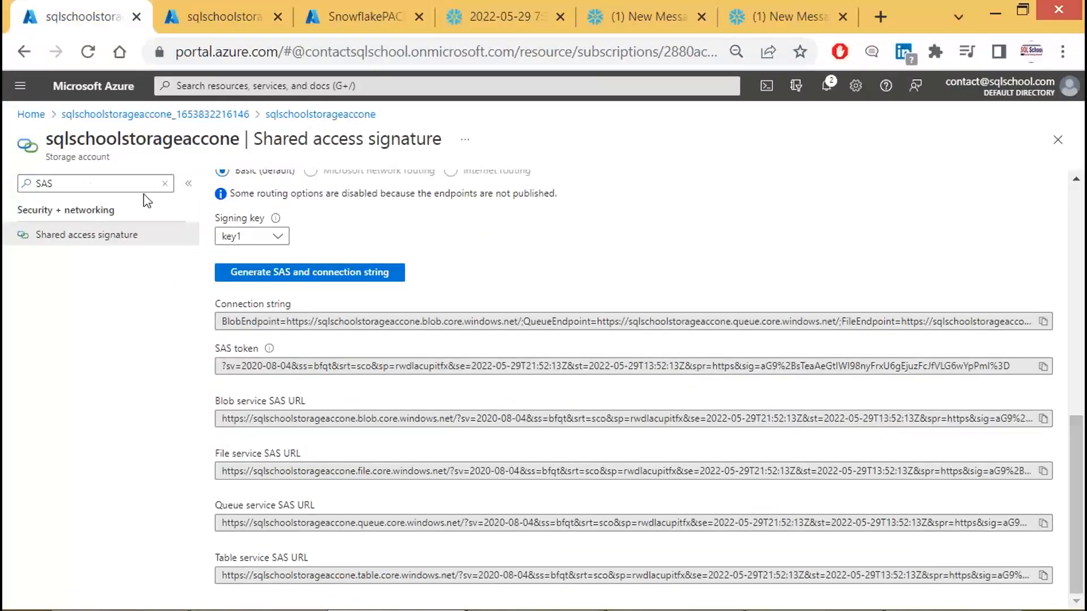
pyautogui.click(165, 183)
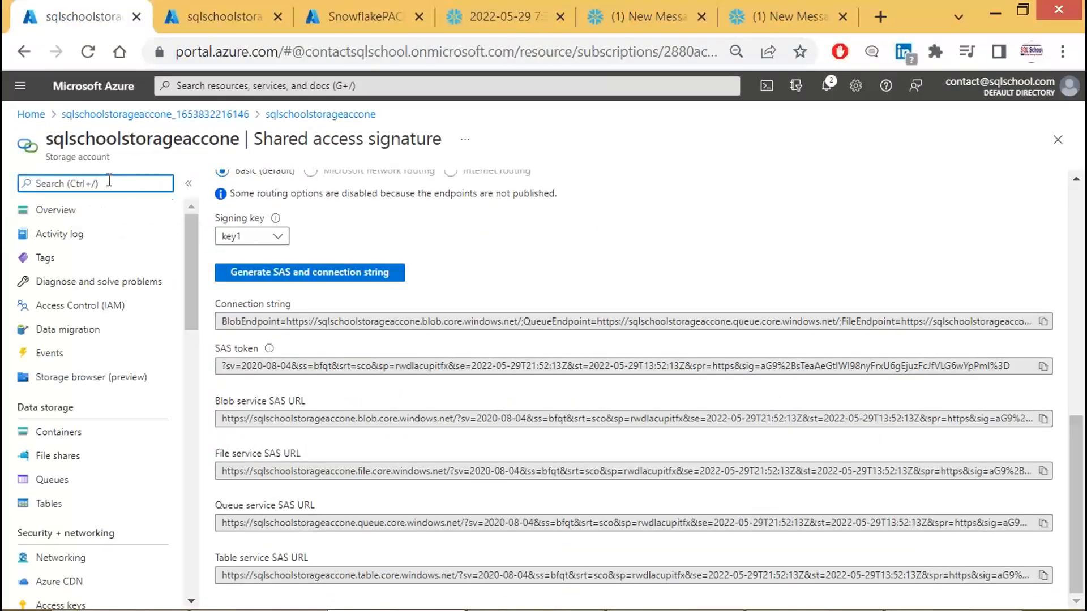
pyautogui.write('iam')
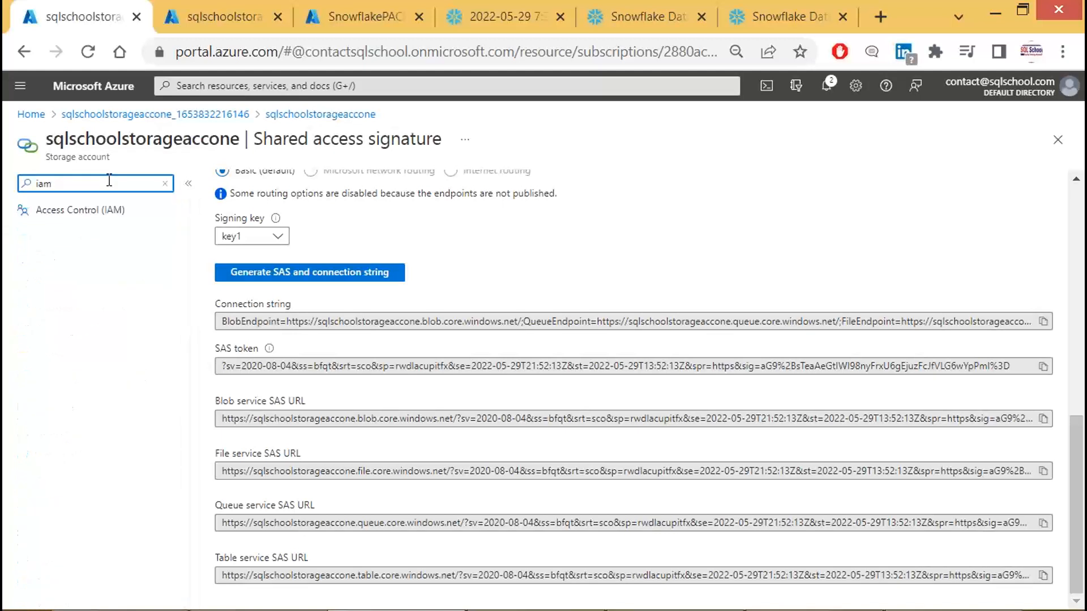
pyautogui.click(91, 211)
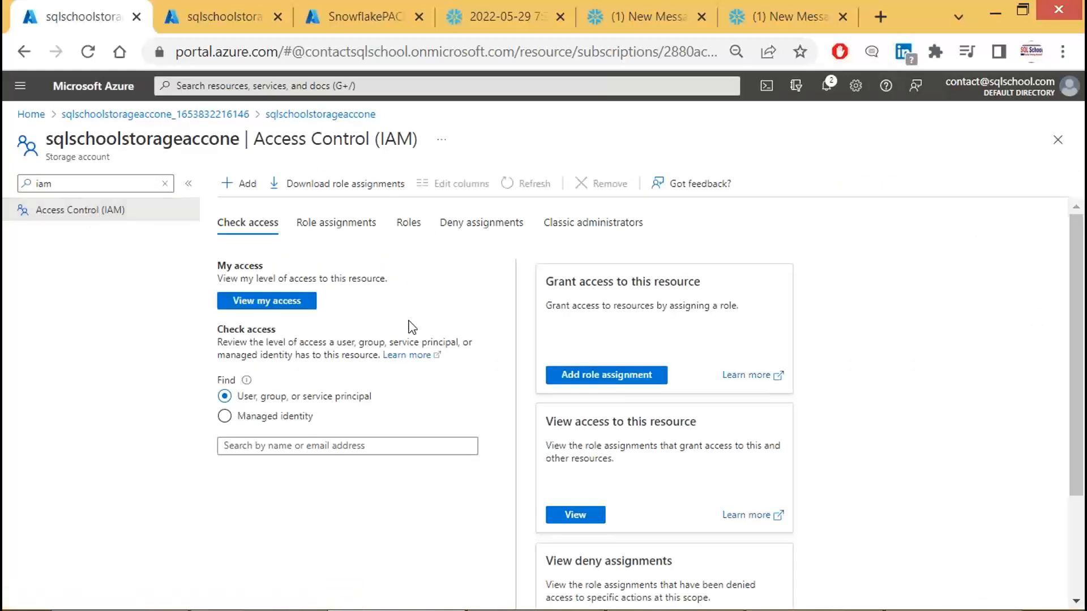
pyautogui.press('Print')
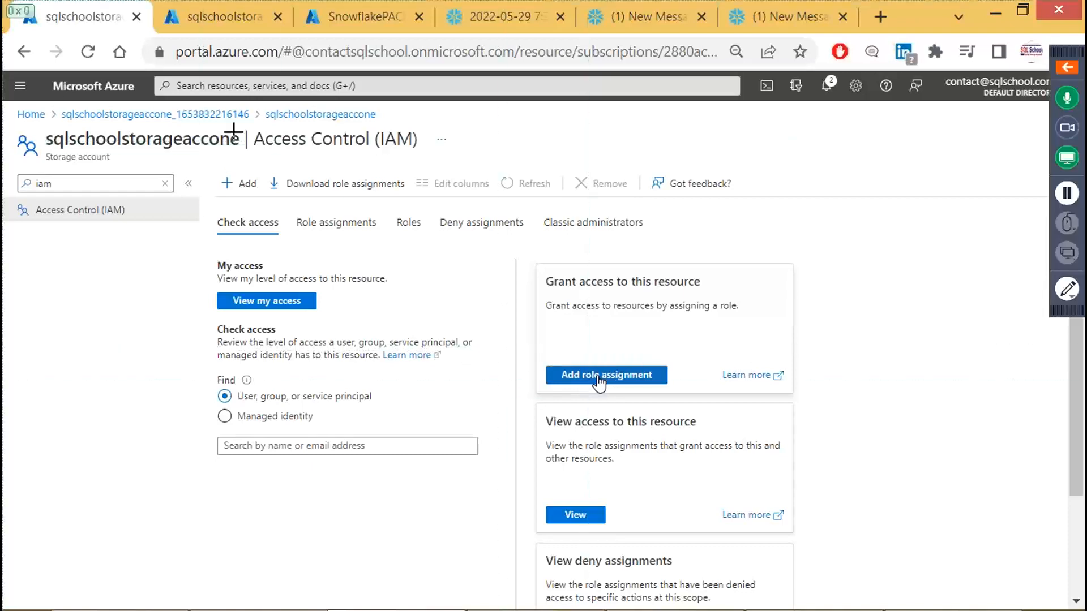
pyautogui.moveTo(2, 2); pyautogui.dragTo(832, 406)
# - Start a role assignment on the storage account with the Owner role and proceed to its member settings
pyautogui.click(621, 376)
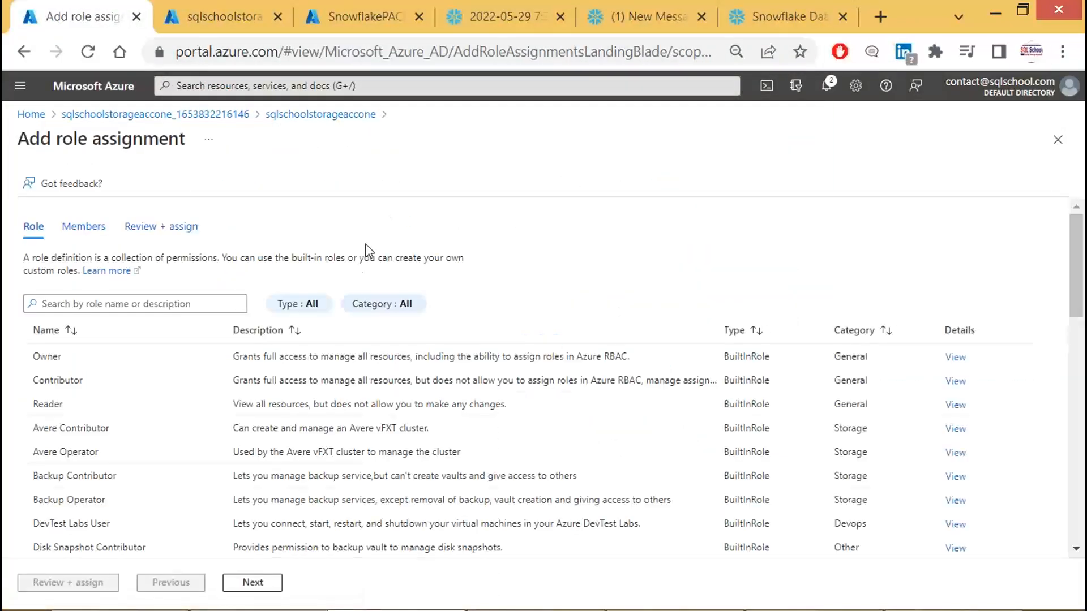
pyautogui.click(65, 359)
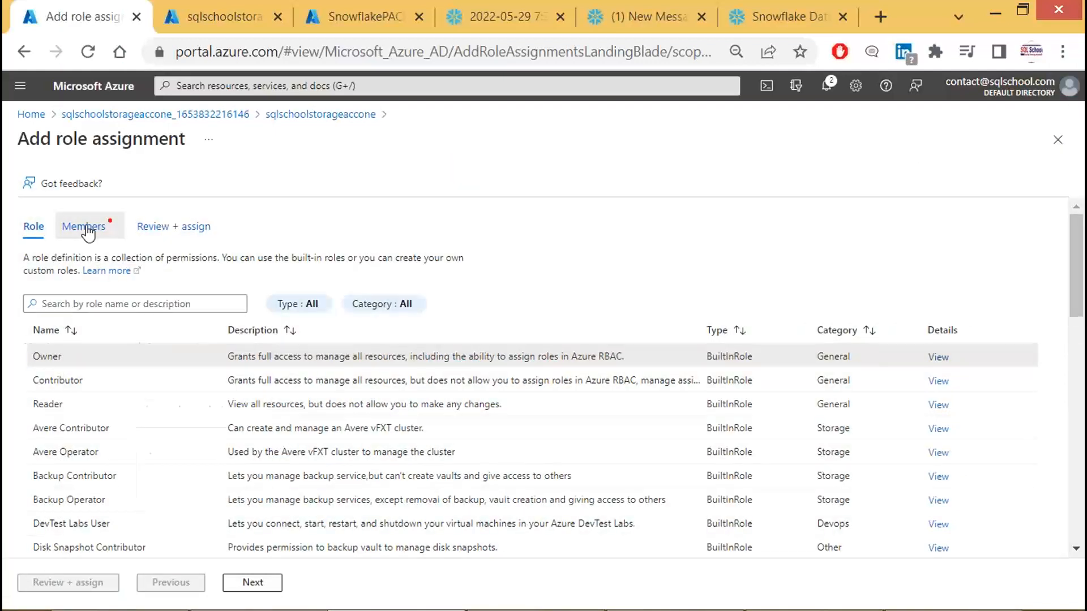
pyautogui.click(87, 227)
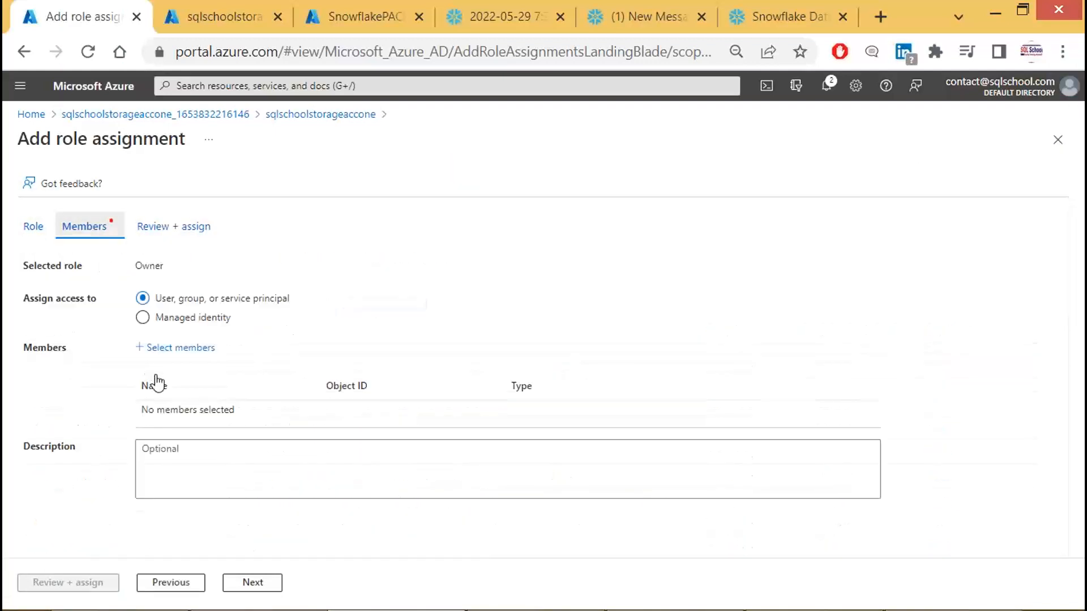
pyautogui.press('Print')
pyautogui.press('Escape')
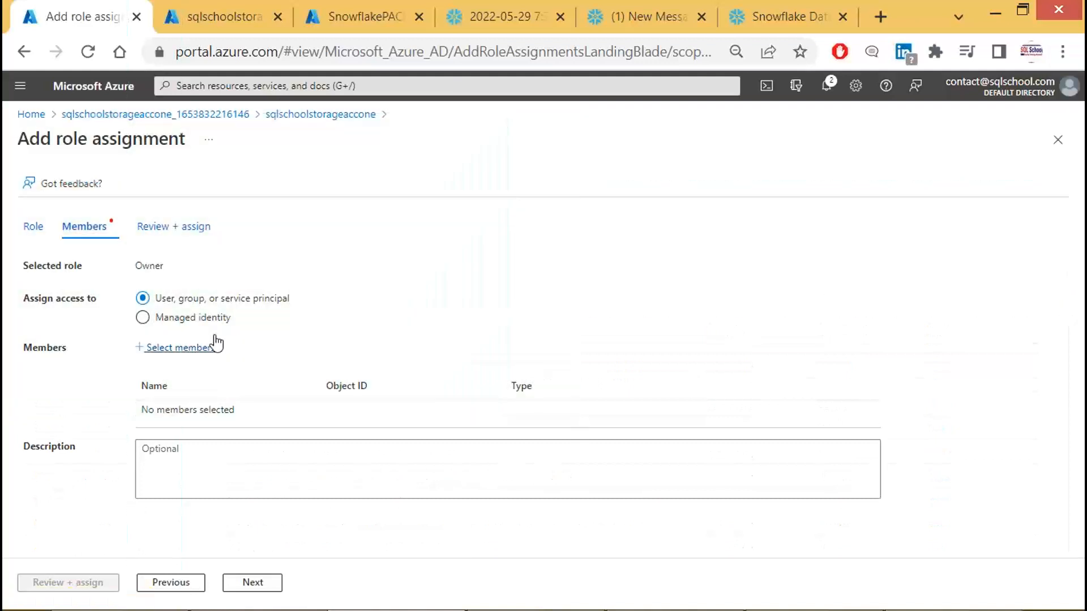
# - Copy the enterprise application name SnowflakePACInt0080 and add that application as a member of the Owner role assignment
pyautogui.click(211, 347)
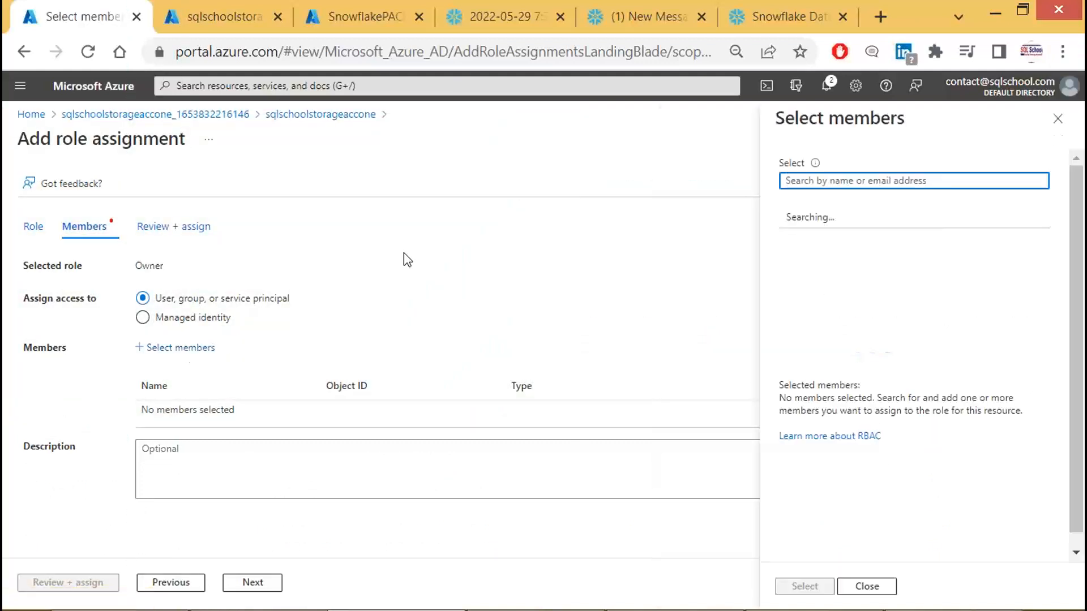
pyautogui.click(358, 8)
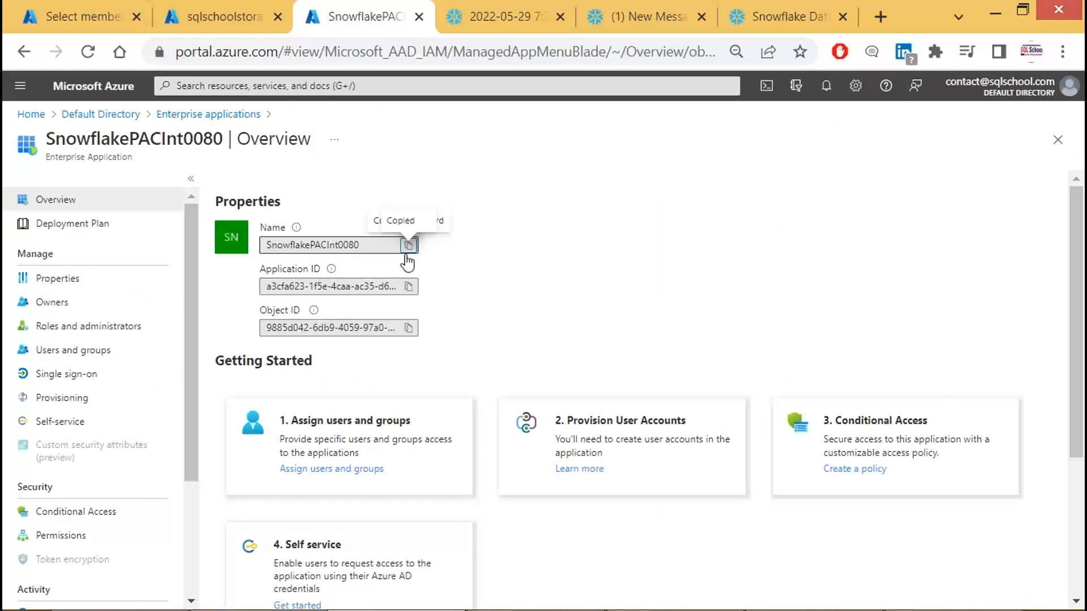
pyautogui.click(407, 250)
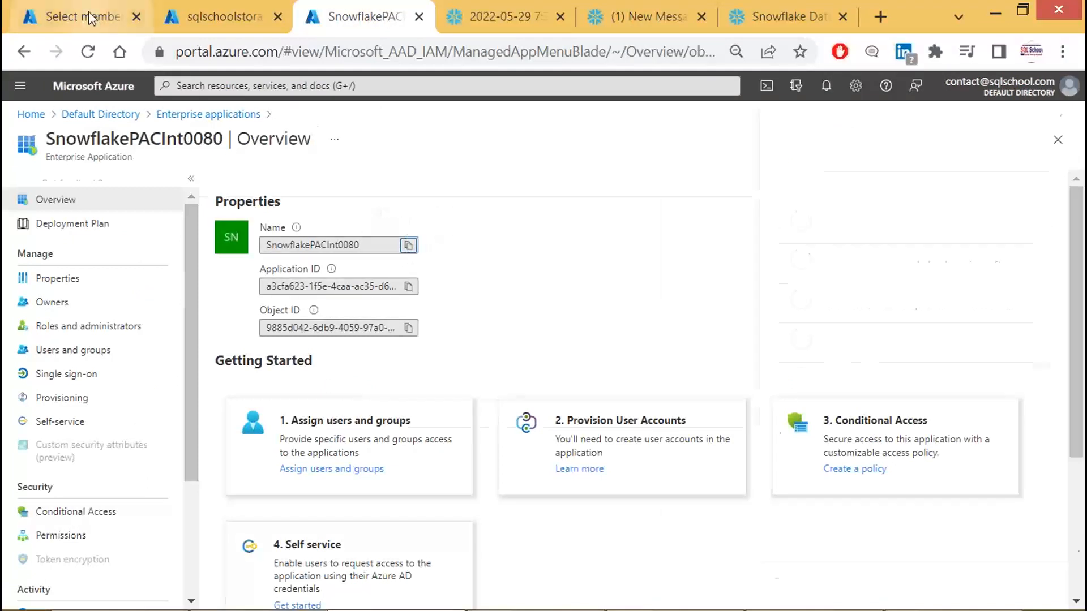
pyautogui.click(26, 16)
pyautogui.hotkey('ctrl', 'v')
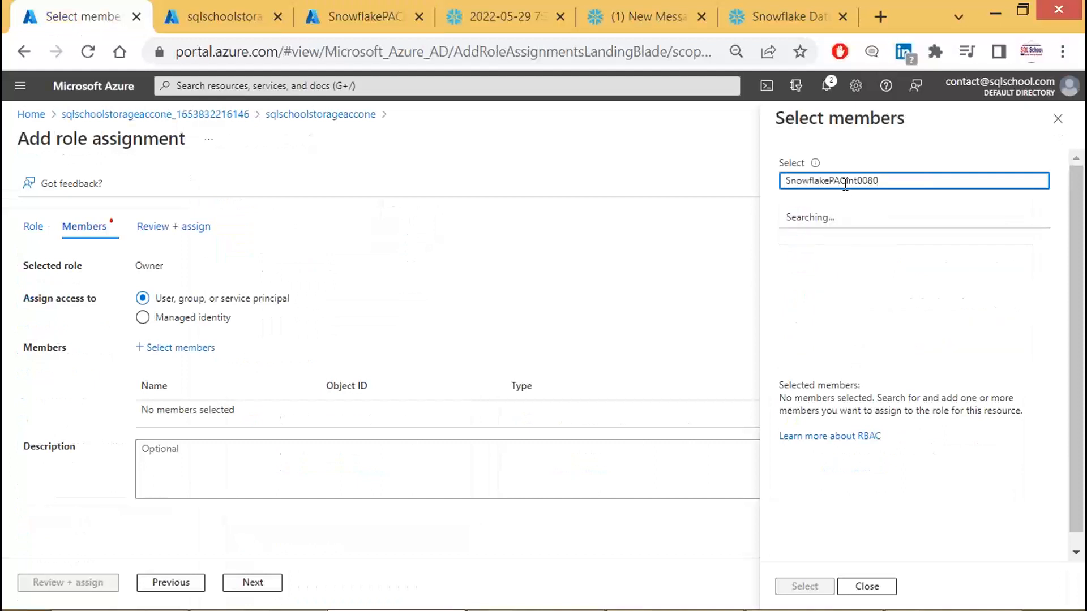
pyautogui.click(843, 227)
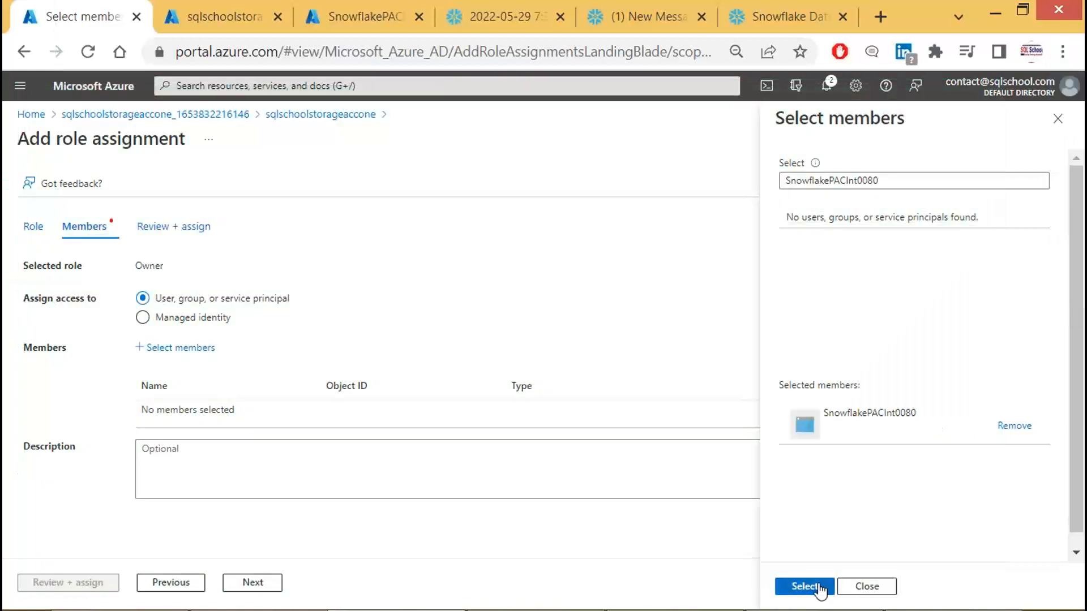
pyautogui.click(819, 588)
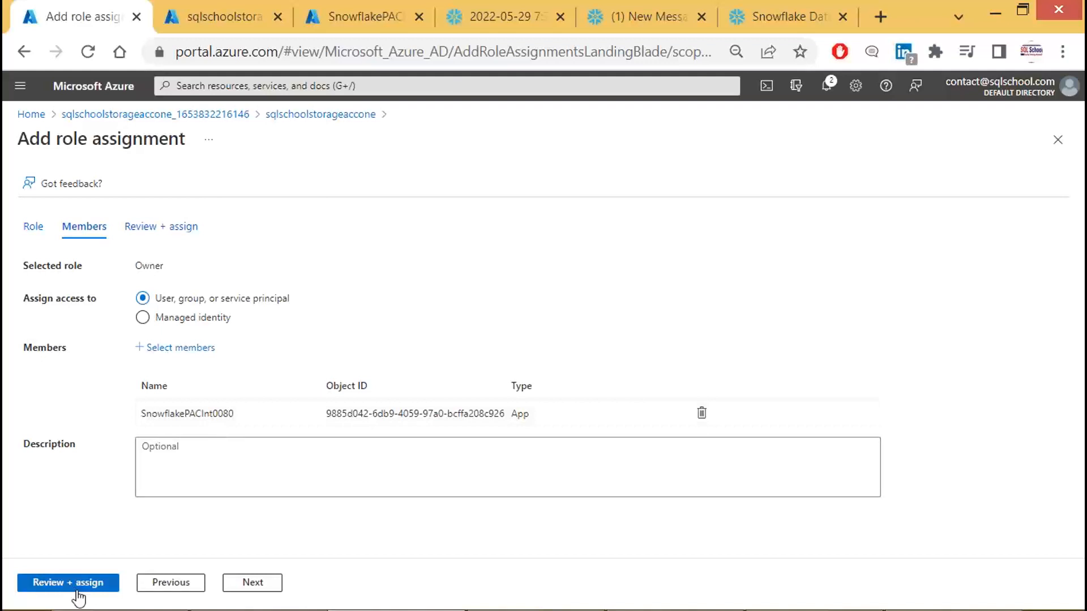
# - Review and submit the Owner role assignment for SnowflakePACInt0080, capturing the review page and the IAM page
pyautogui.click(75, 587)
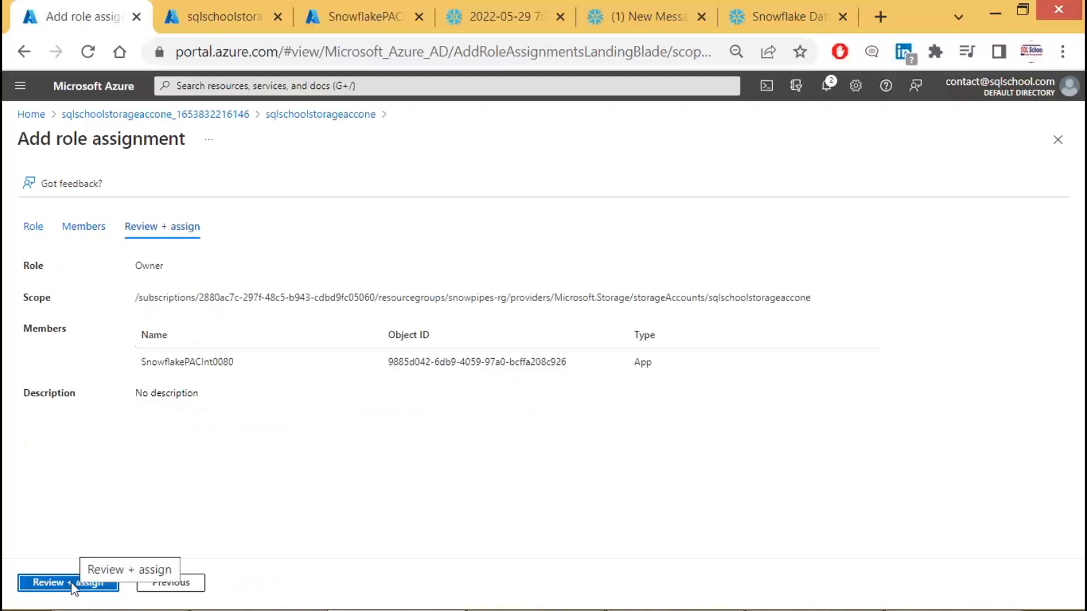
pyautogui.press('Print')
pyautogui.moveTo(3, 95); pyautogui.dragTo(757, 552)
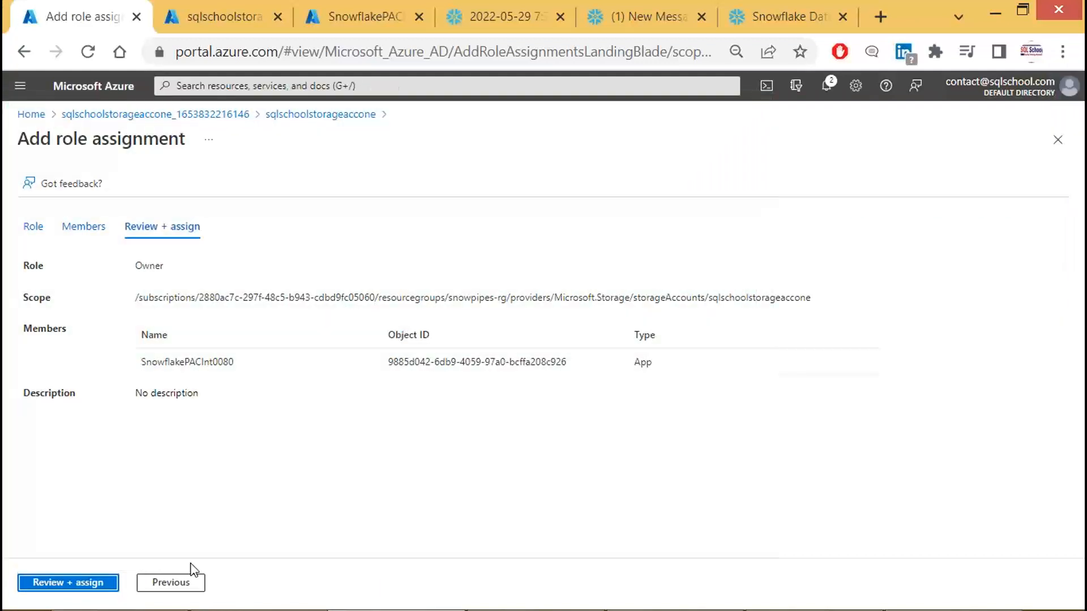
pyautogui.click(58, 577)
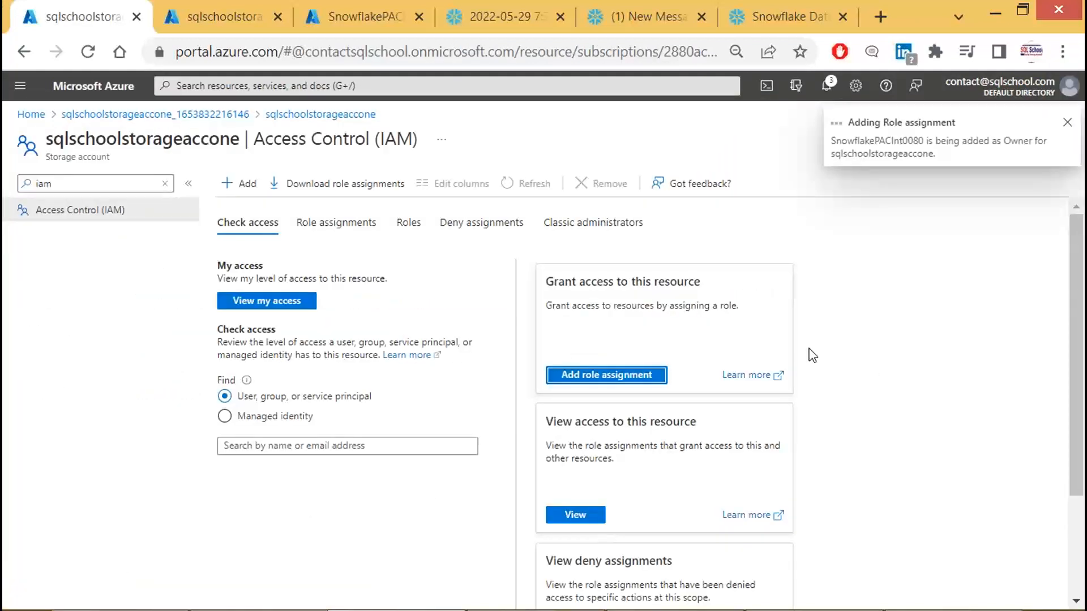
pyautogui.press('Print')
pyautogui.moveTo(2, 80); pyautogui.dragTo(1028, 521)
# - Switch to the Word document and copy "Storage Queue Data Contributor Role" from the Storage Account 1 line in Step 4
pyautogui.click(725, 602)
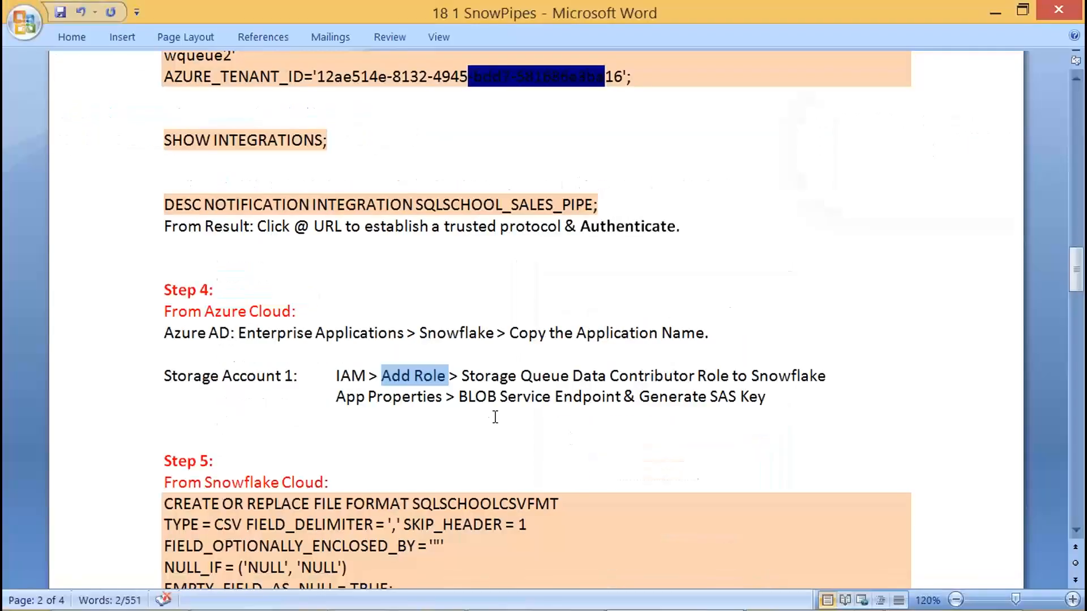
pyautogui.moveTo(471, 376); pyautogui.dragTo(586, 378)
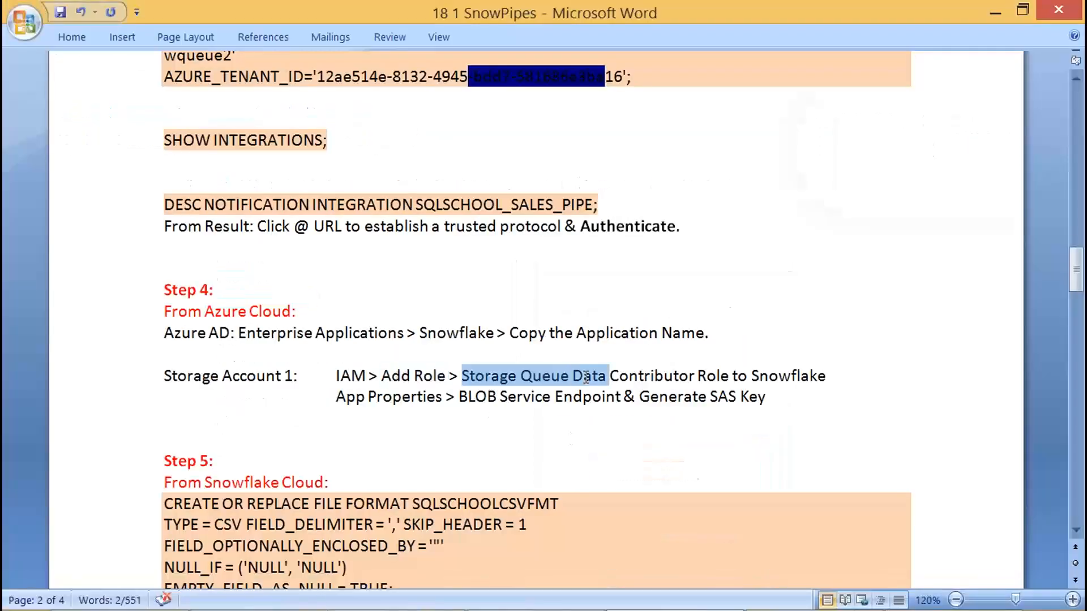
pyautogui.click(609, 377)
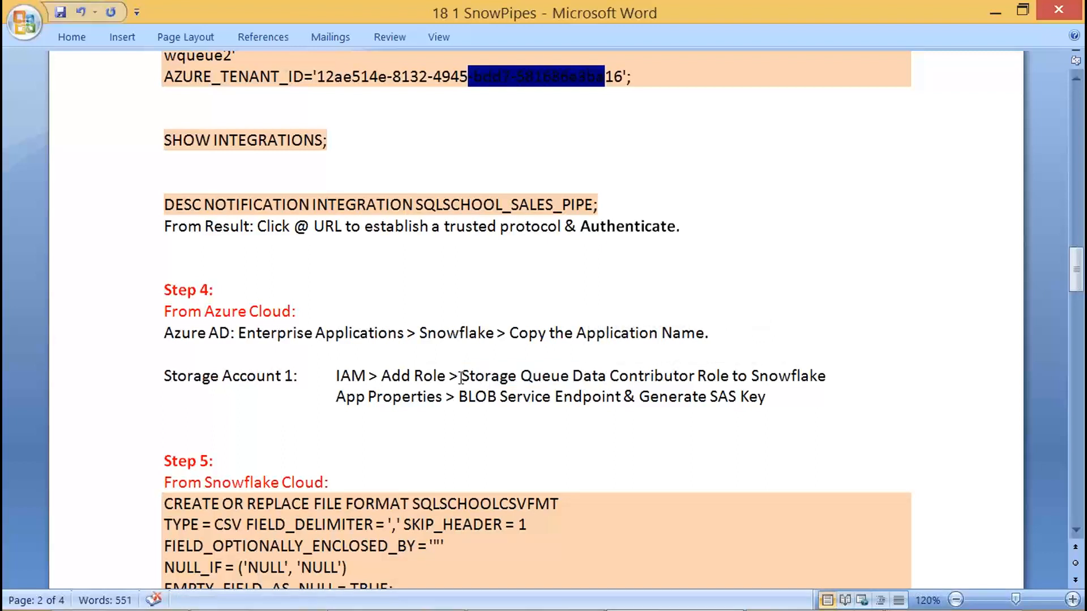
pyautogui.moveTo(459, 376); pyautogui.dragTo(717, 375)
pyautogui.click(476, 396)
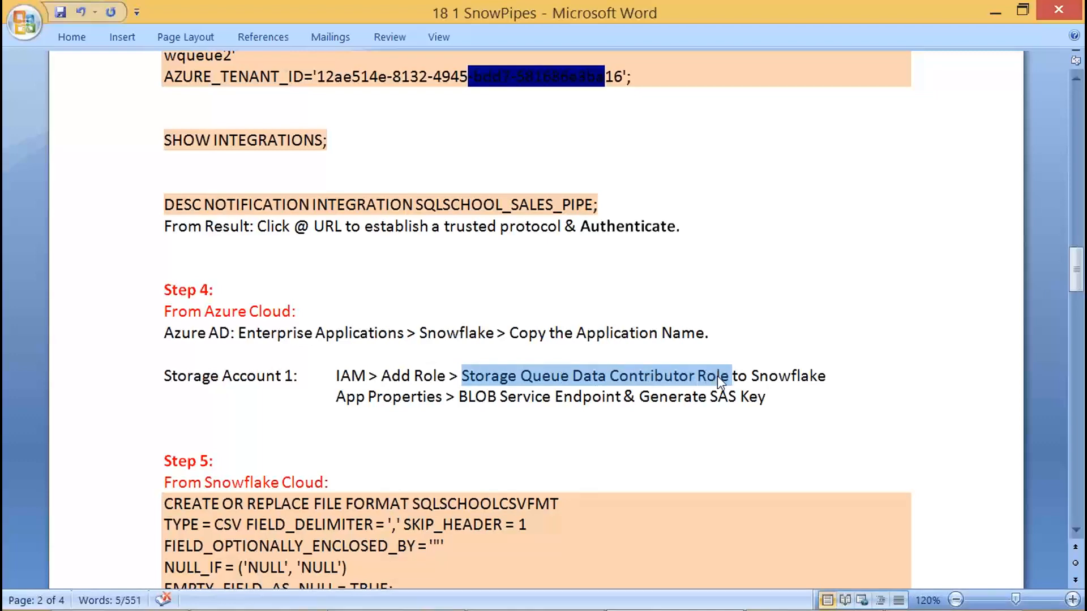
# - Return to the Azure portal, start another role assignment, search roles for "Storage Queue", and select Storage Queue Data Contributor
pyautogui.hotkey('alt', 'Tab')
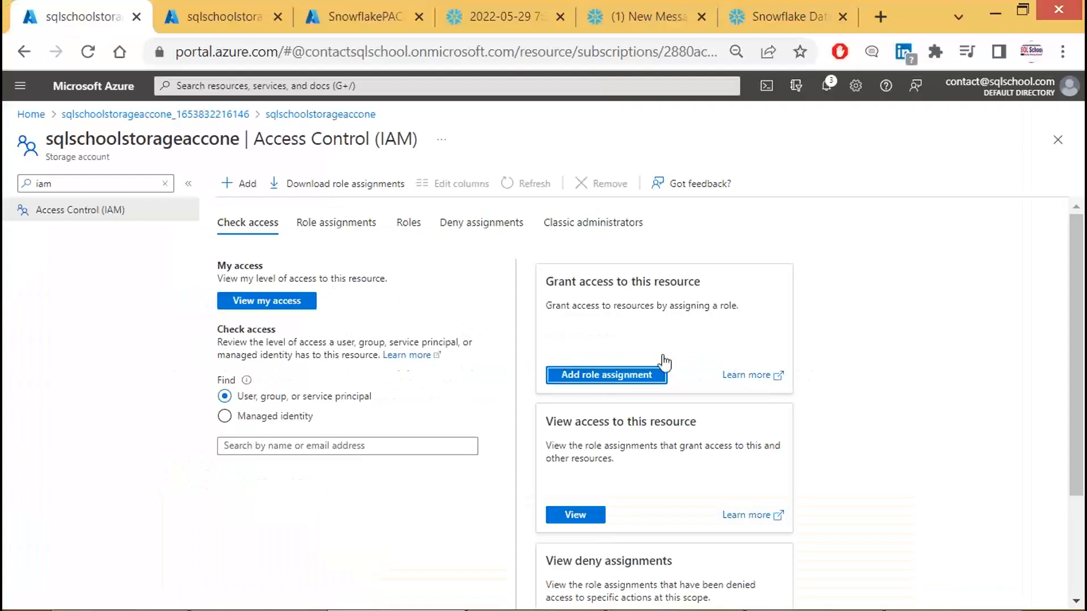
pyautogui.click(639, 375)
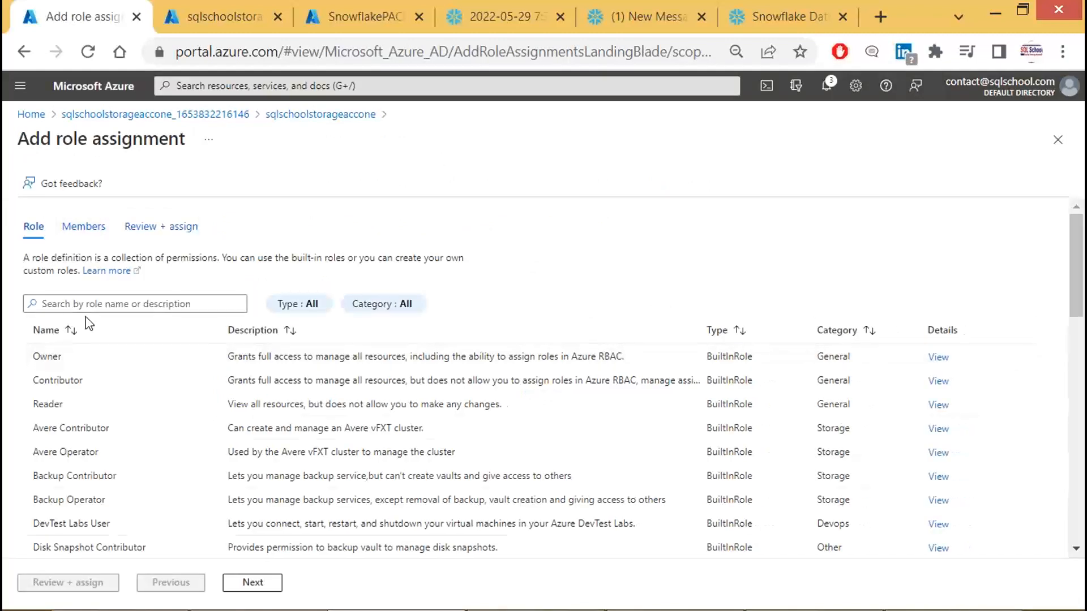
pyautogui.click(90, 303)
pyautogui.hotkey('ctrl', 'v')
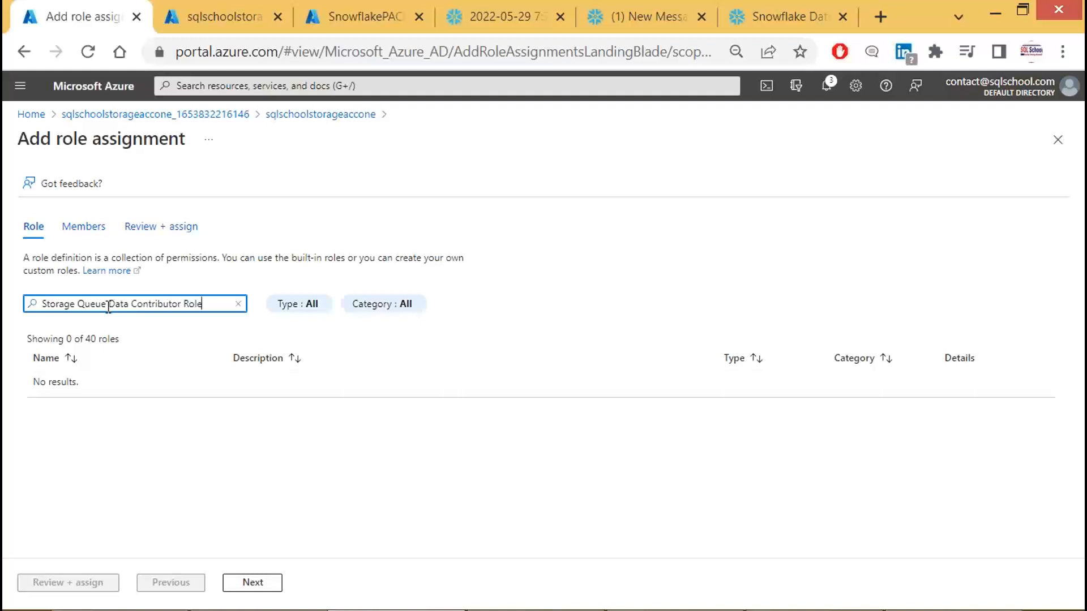
pyautogui.moveTo(108, 306); pyautogui.dragTo(220, 313)
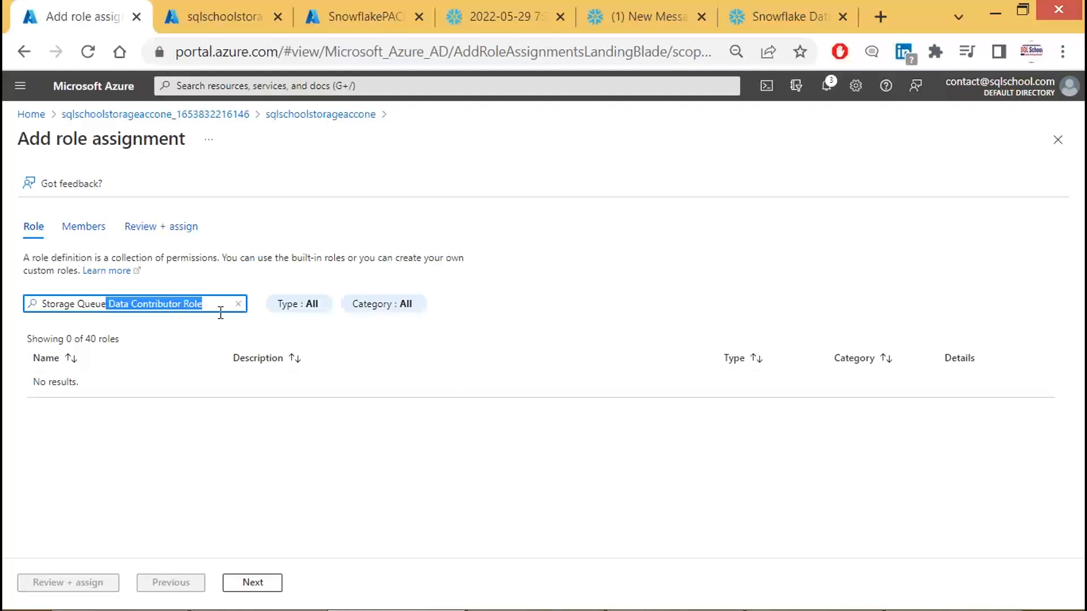
pyautogui.press('BackSpace')
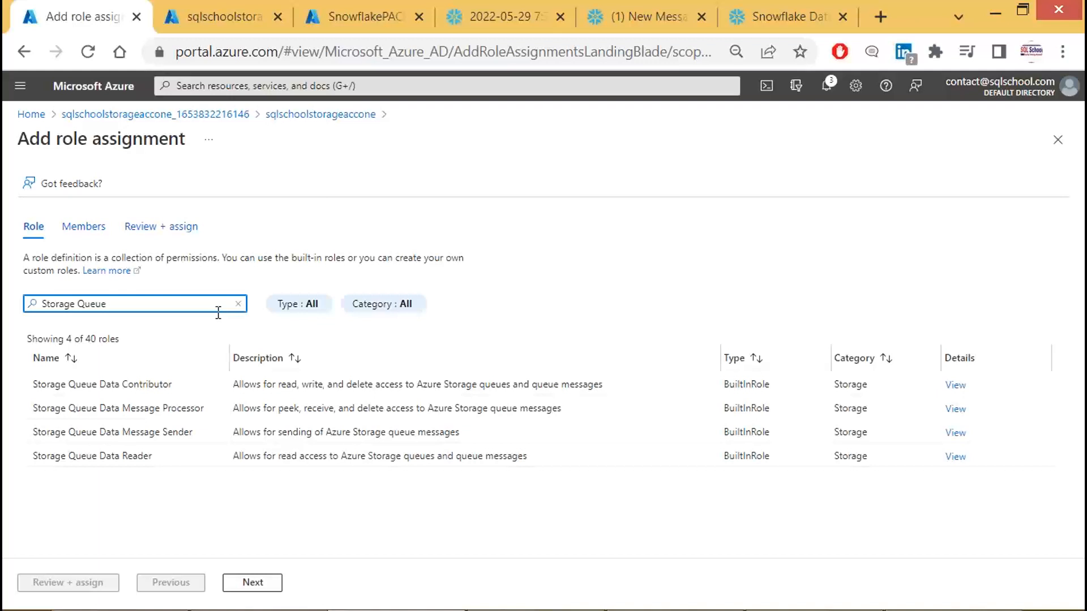
pyautogui.click(107, 386)
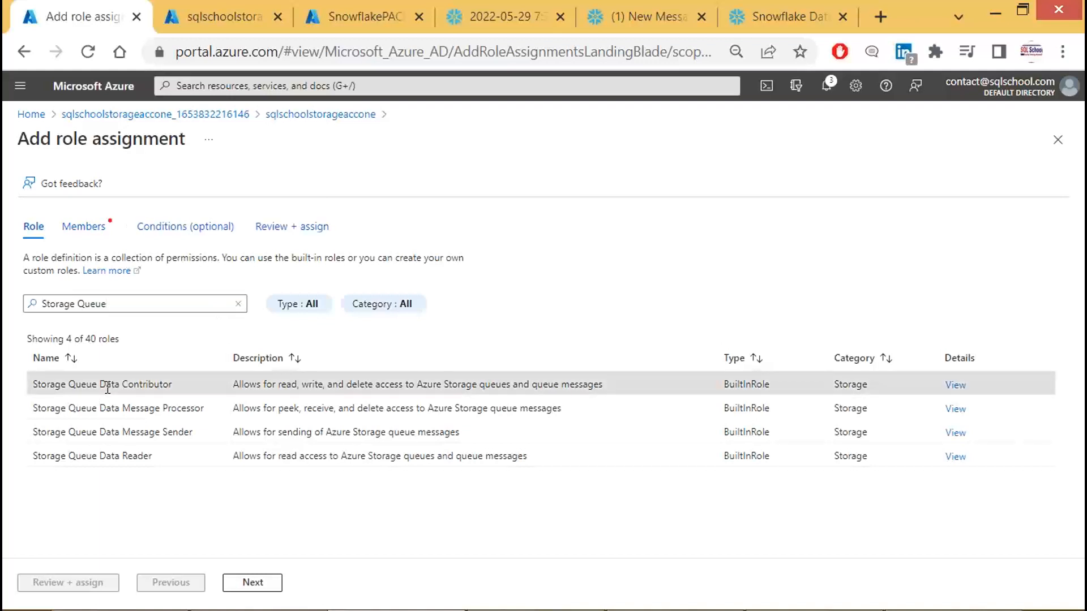
# - Proceed to the role assignment's member settings and copy the SnowflakePACInt0080 name from its enterprise application overview
pyautogui.click(84, 226)
pyautogui.hotkey('alt', 'Tab')
pyautogui.click(636, 396)
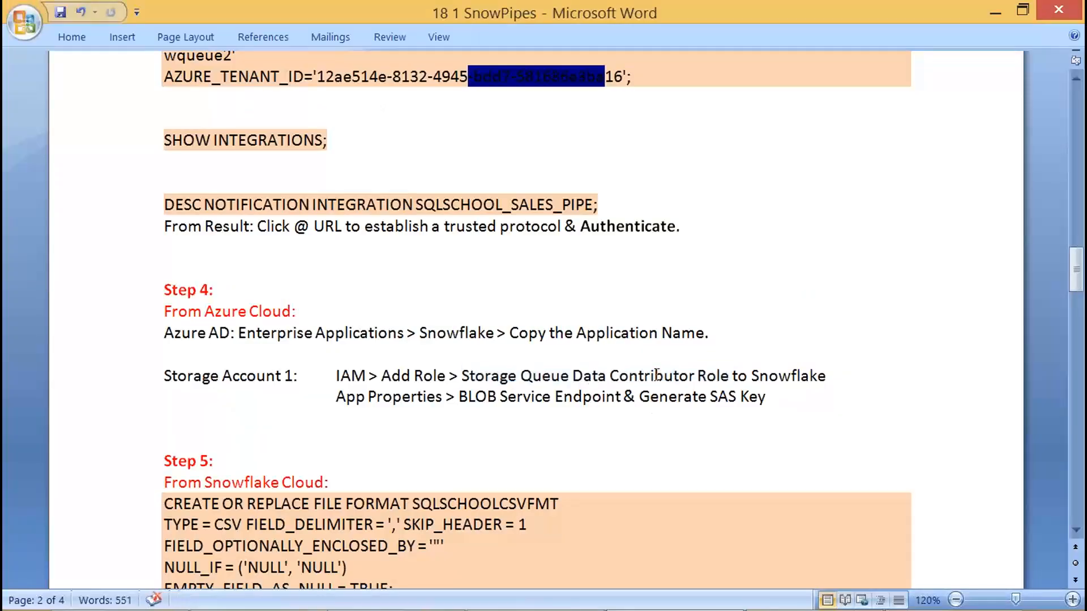
pyautogui.hotkey('alt', 'Tab')
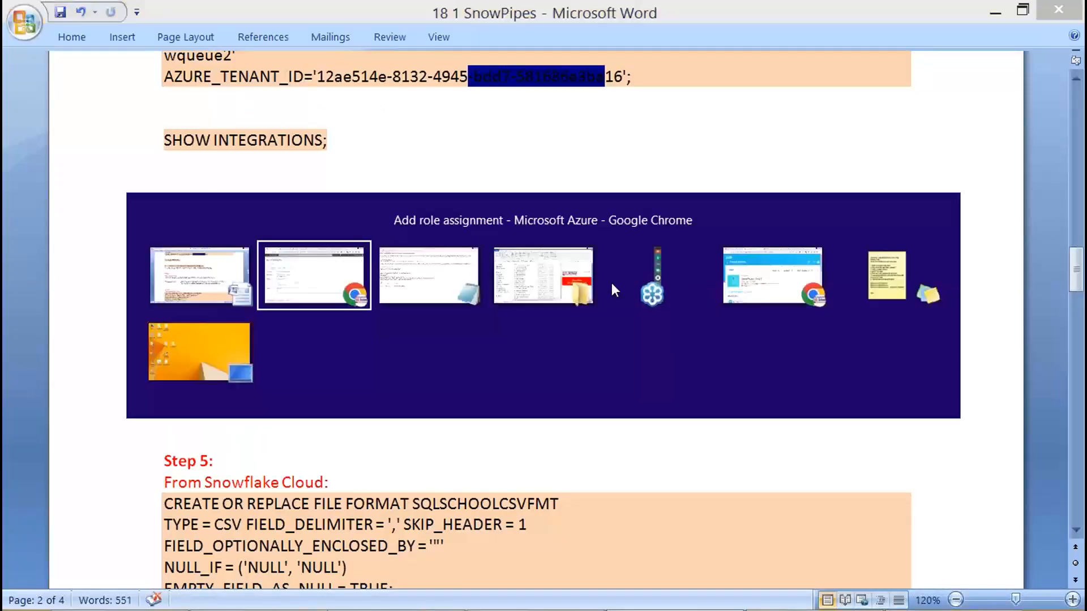
pyautogui.click(362, 22)
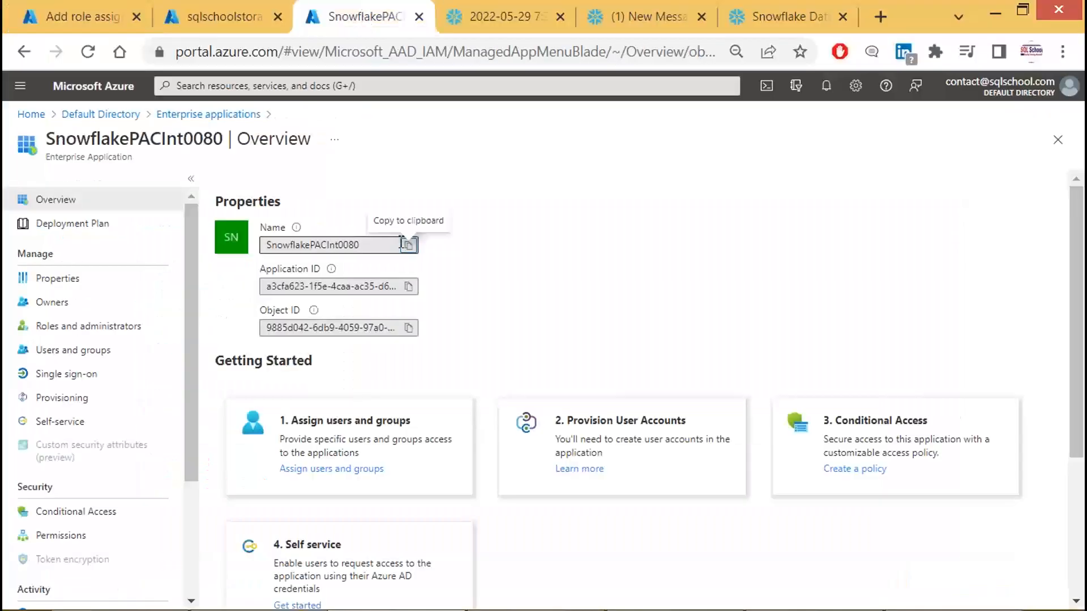
pyautogui.click(404, 244)
pyautogui.click(85, 17)
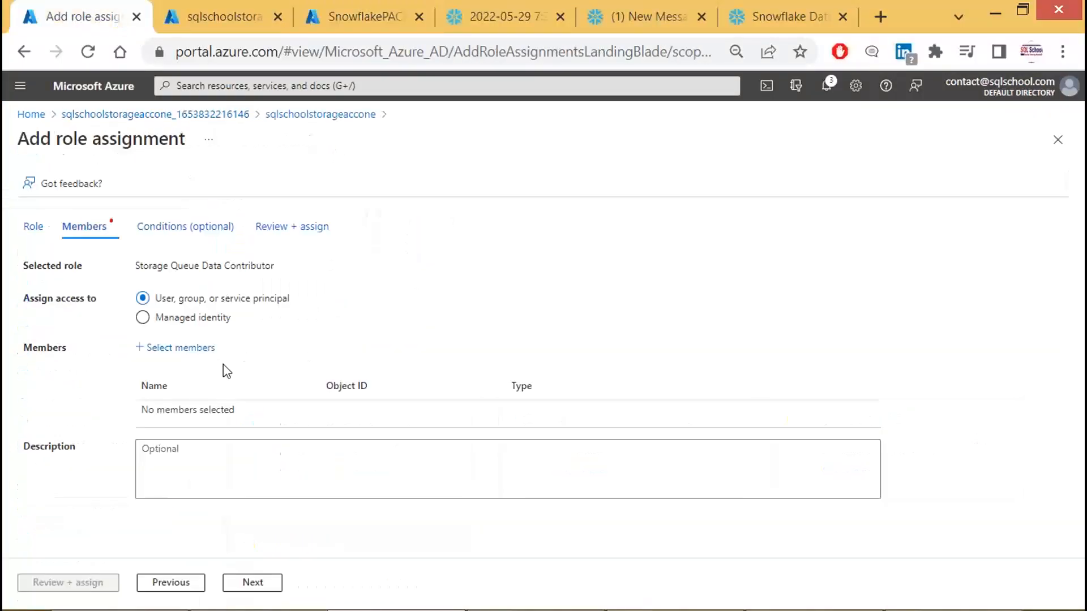
# - Add SnowflakePACInt0080 as the member and assign it the Storage Queue Data Contributor role on the storage account
pyautogui.click(175, 348)
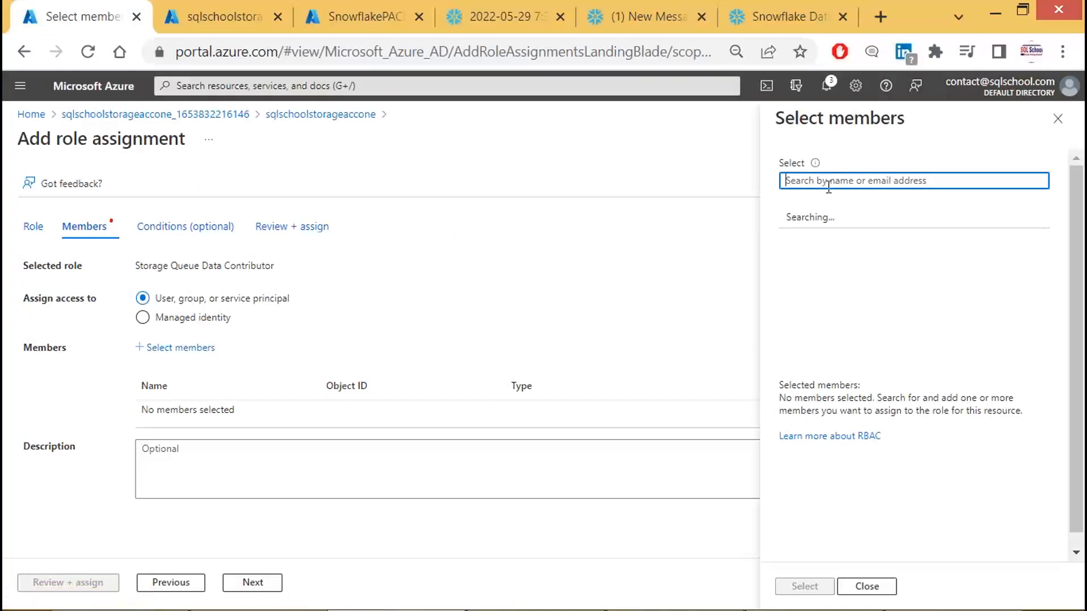
pyautogui.hotkey('ctrl', 'v')
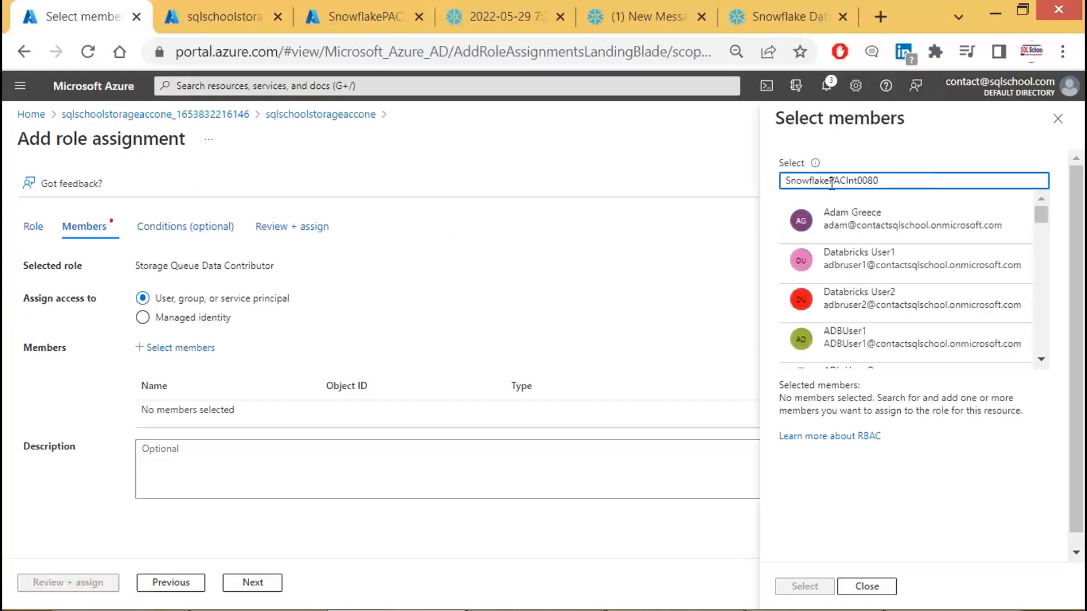
pyautogui.click(862, 216)
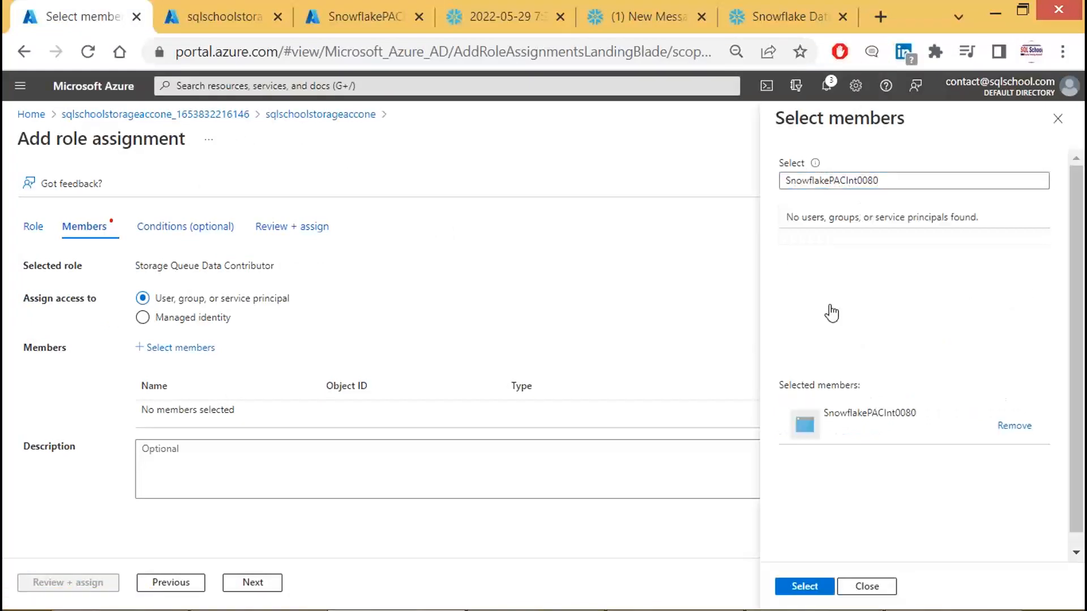
pyautogui.click(802, 587)
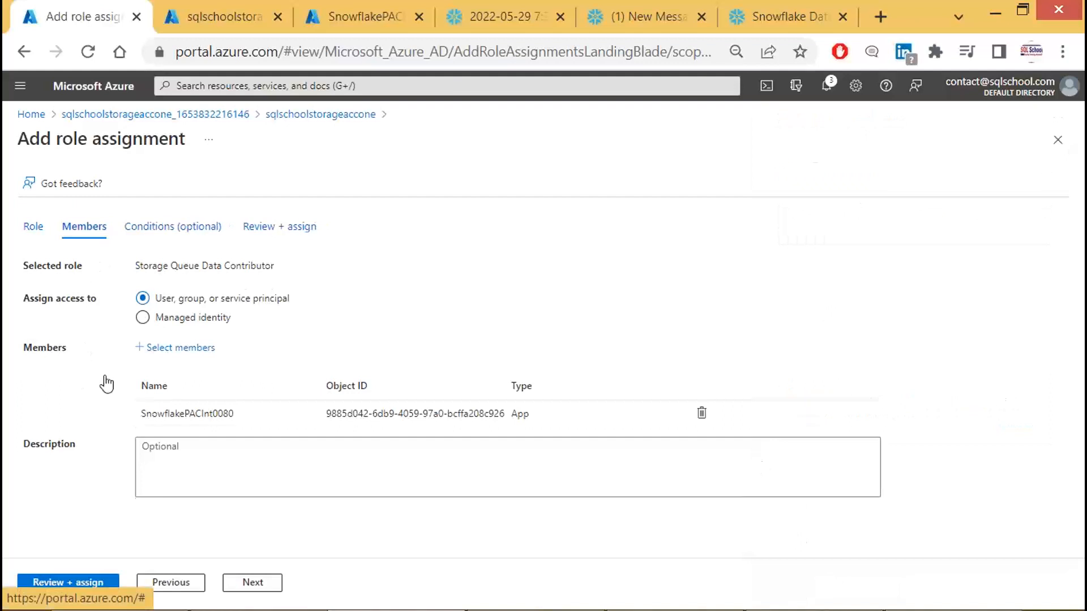
pyautogui.moveTo(154, 267); pyautogui.dragTo(249, 265)
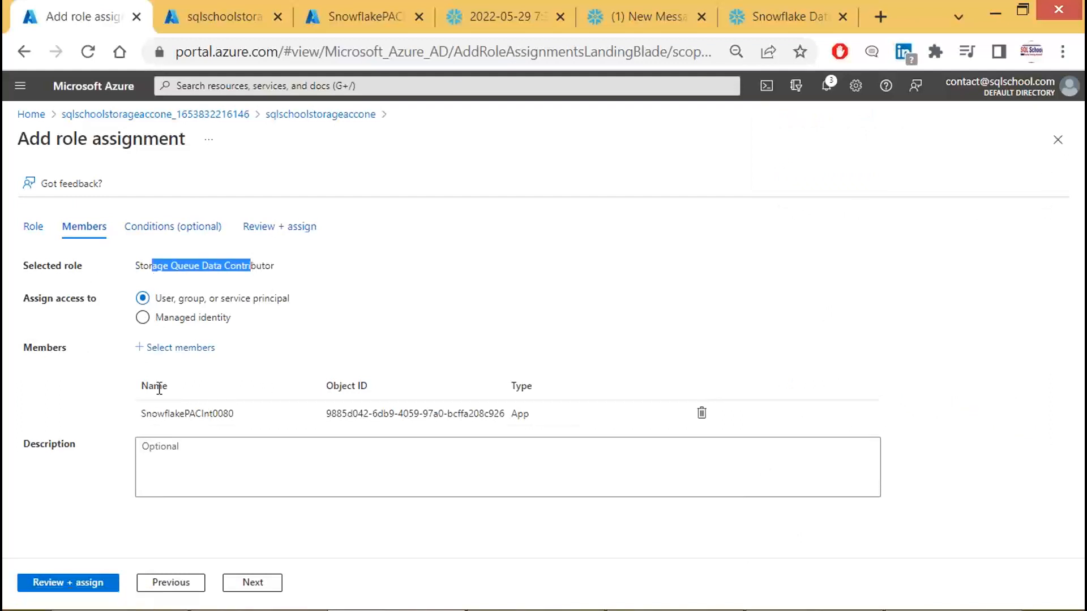
pyautogui.click(67, 584)
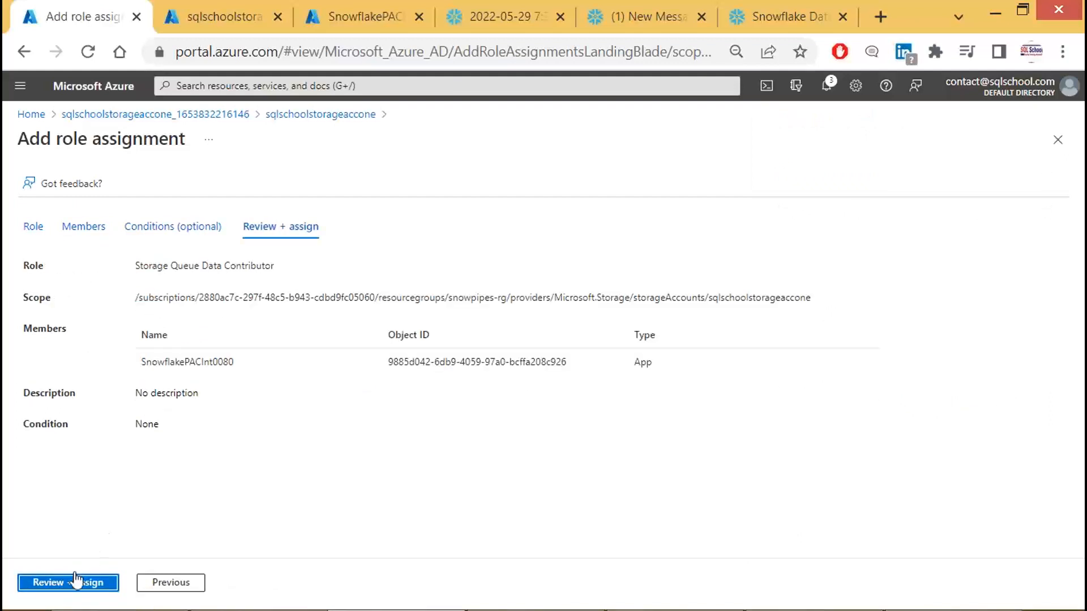
pyautogui.click(72, 583)
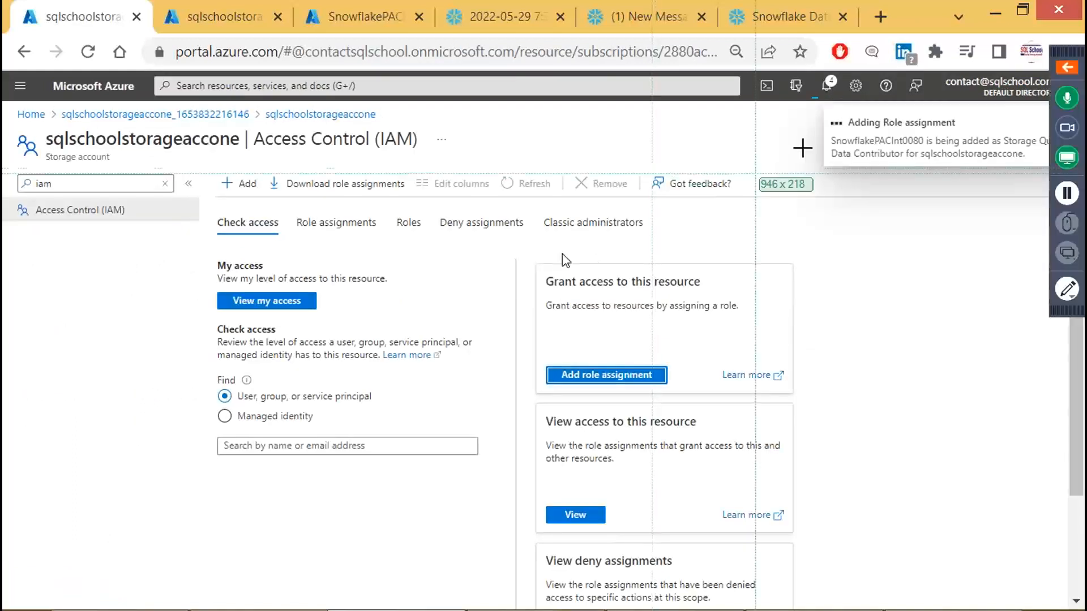
# - Capture screen regions of the storage account's Access Control (IAM) page after submitting the role assignment
pyautogui.moveTo(489, 110); pyautogui.dragTo(1016, 541)
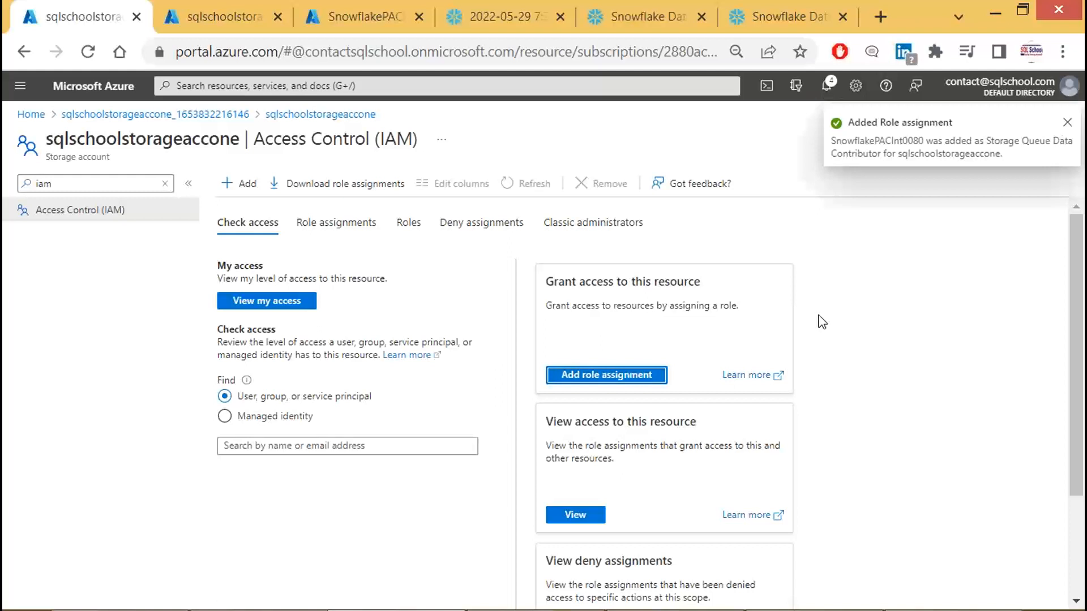
pyautogui.press('Print')
pyautogui.moveTo(3, 71); pyautogui.dragTo(1017, 546)
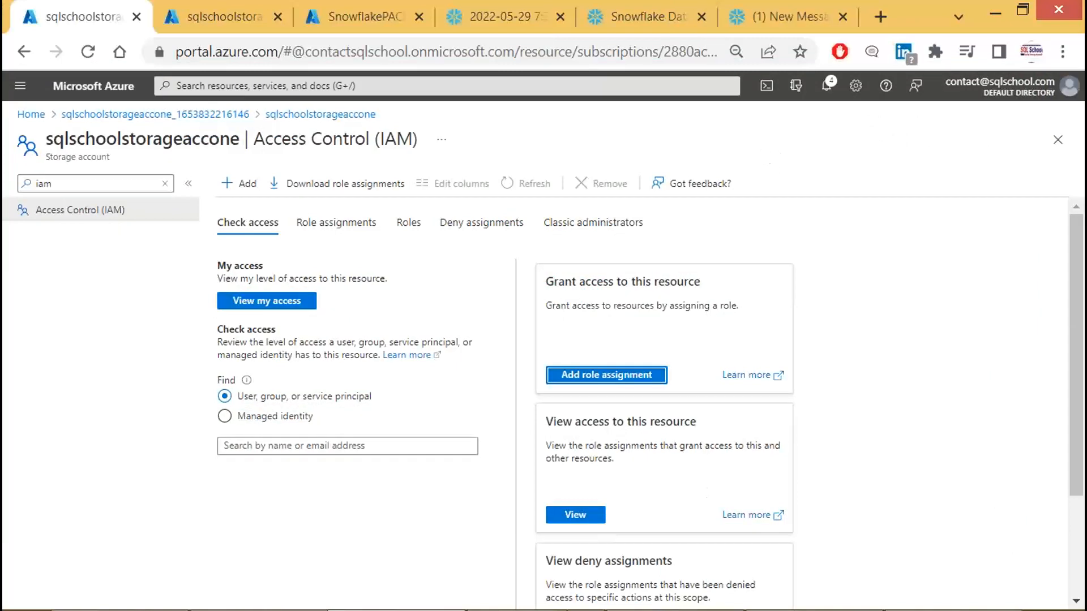
# - Switch to the 18 1 SnowPipes Word document and review the Storage Account 1 instructions under Step 4
pyautogui.click(568, 601)
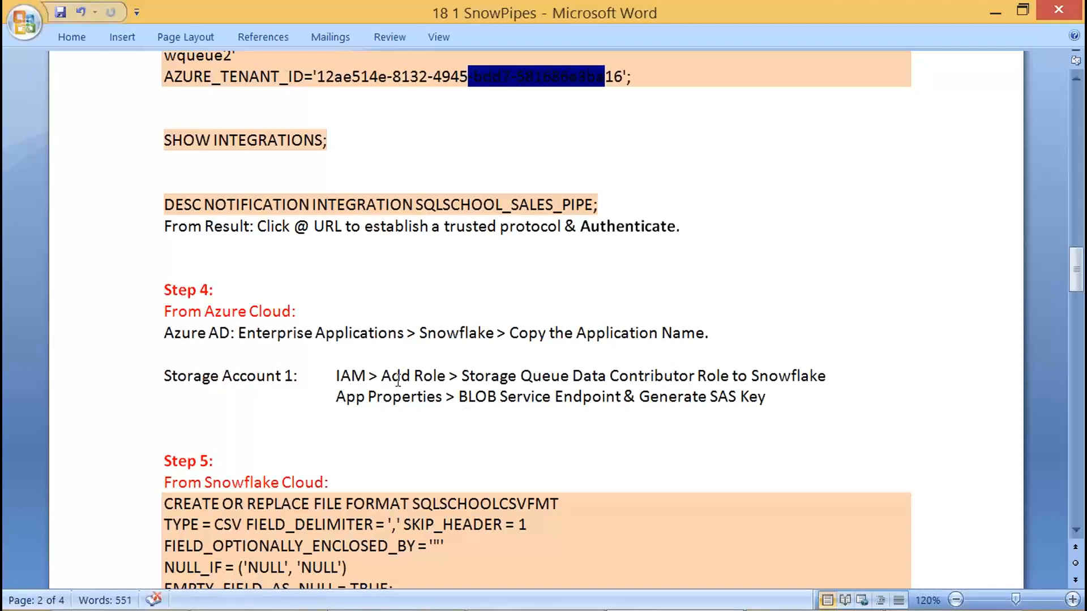
pyautogui.tripleClick(707, 375)
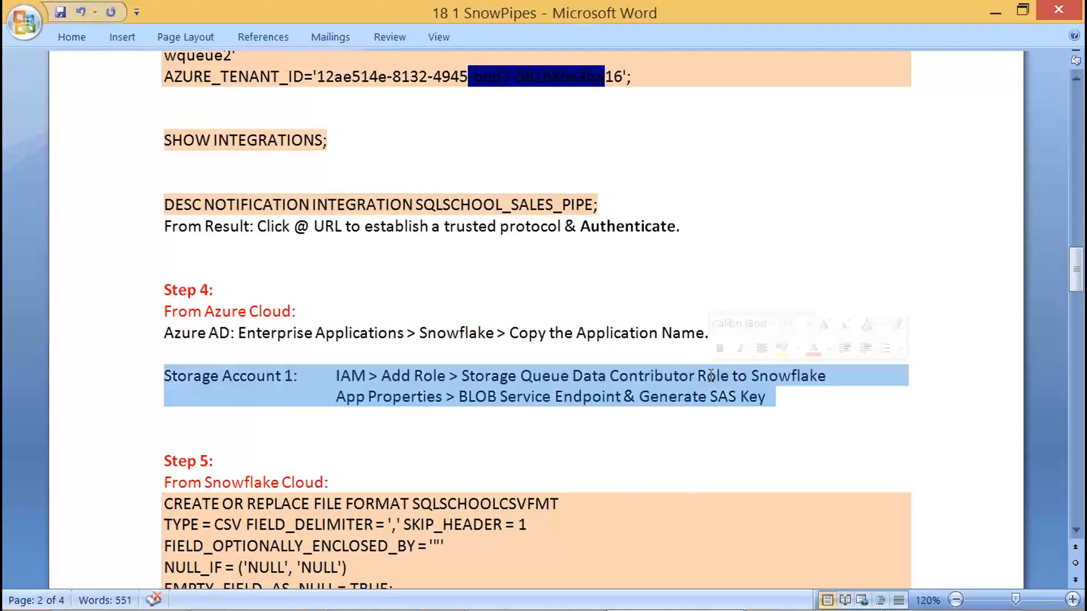
pyautogui.moveTo(638, 375); pyautogui.dragTo(827, 378)
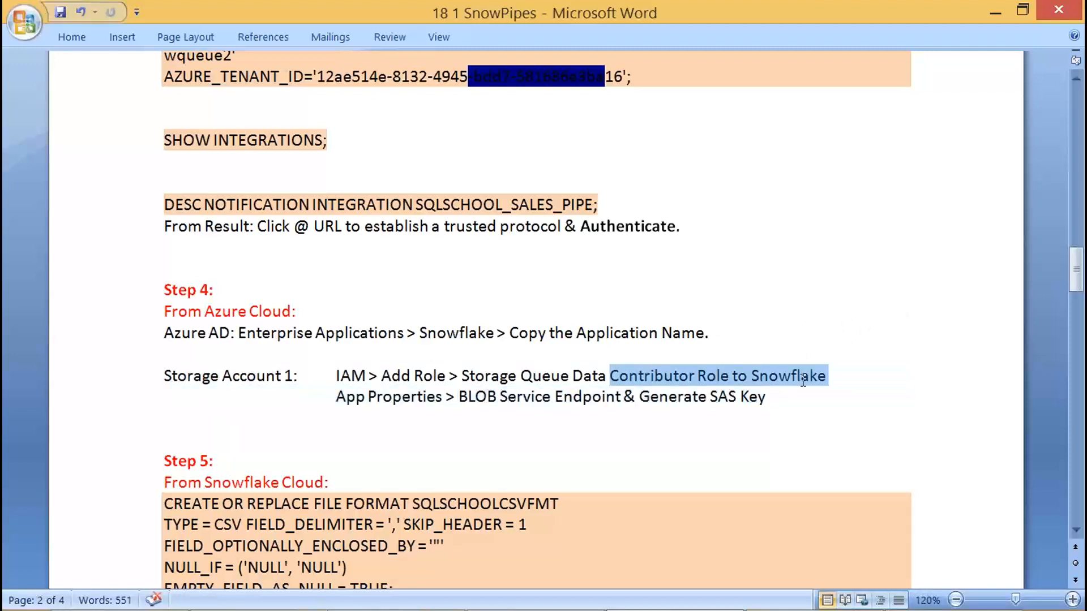
pyautogui.click(337, 397)
pyautogui.moveTo(336, 396); pyautogui.dragTo(425, 396)
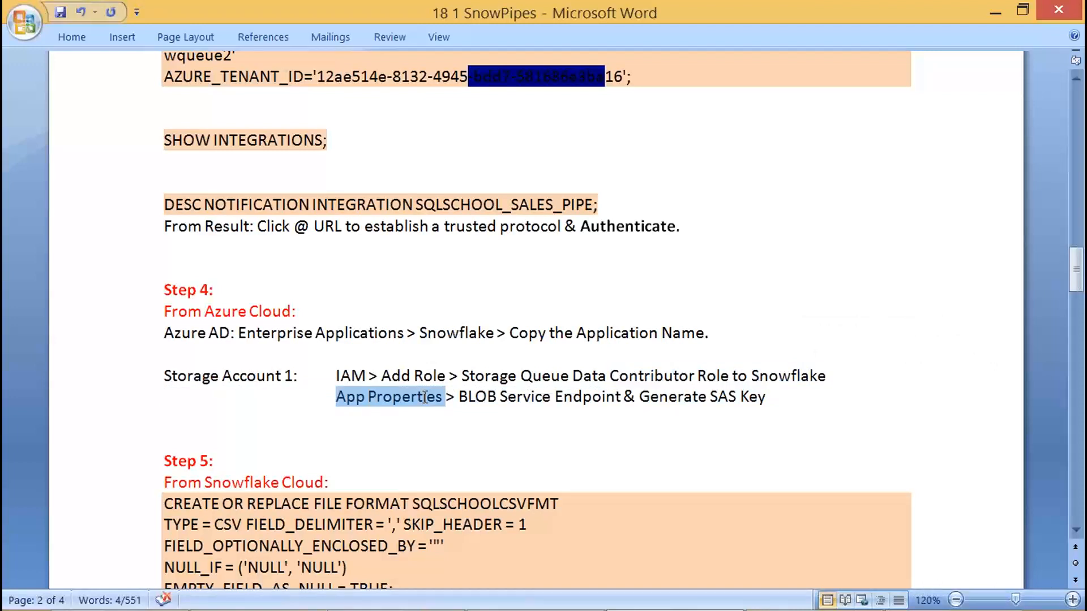
pyautogui.moveTo(459, 396); pyautogui.dragTo(767, 396)
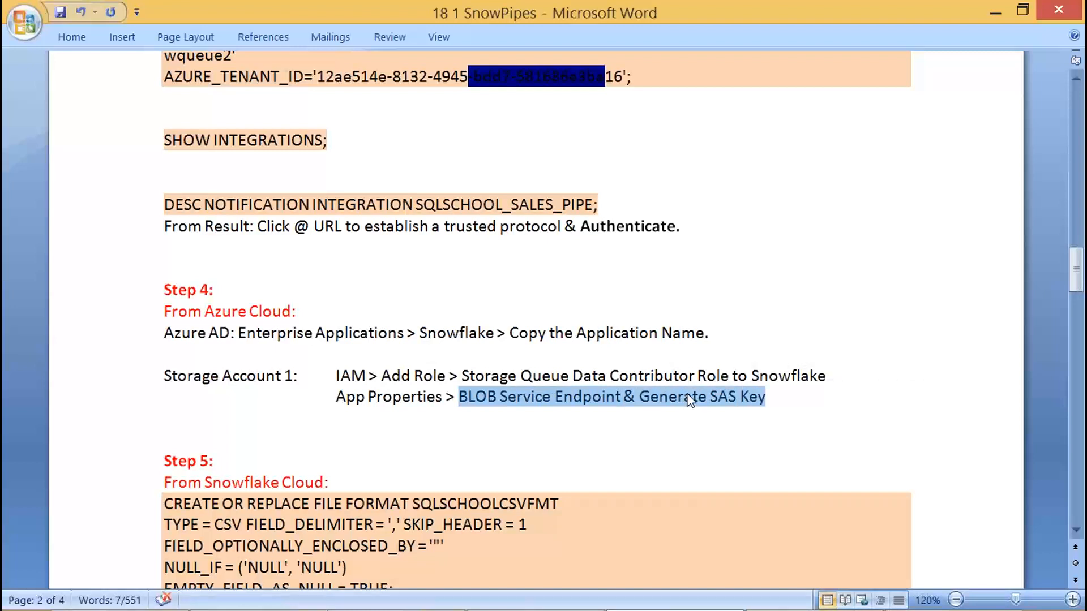
pyautogui.hotkey('alt', 'Tab')
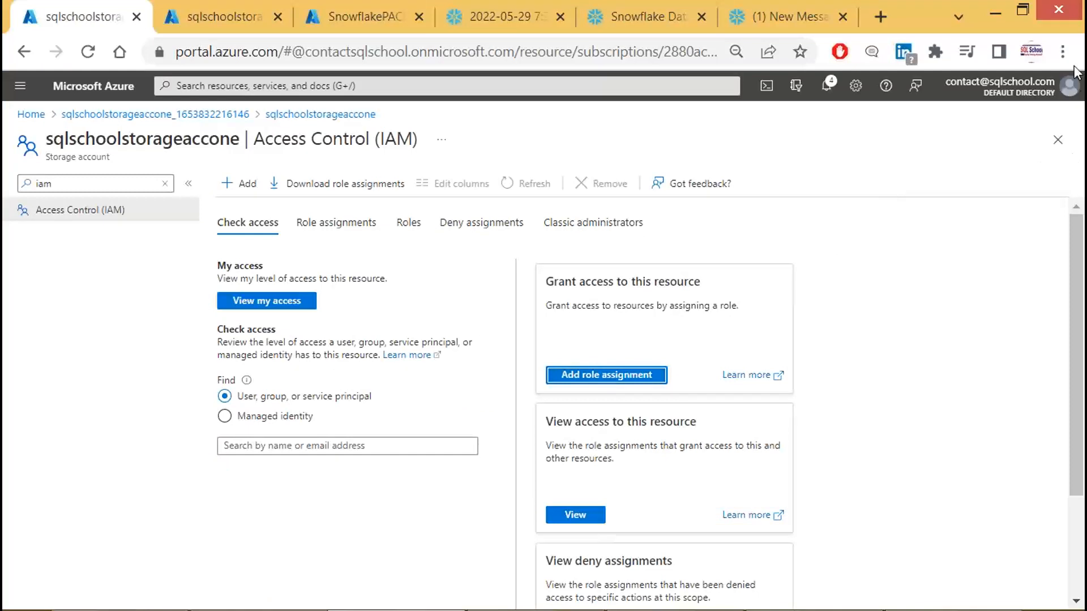
pyautogui.hotkey('alt', 'Tab')
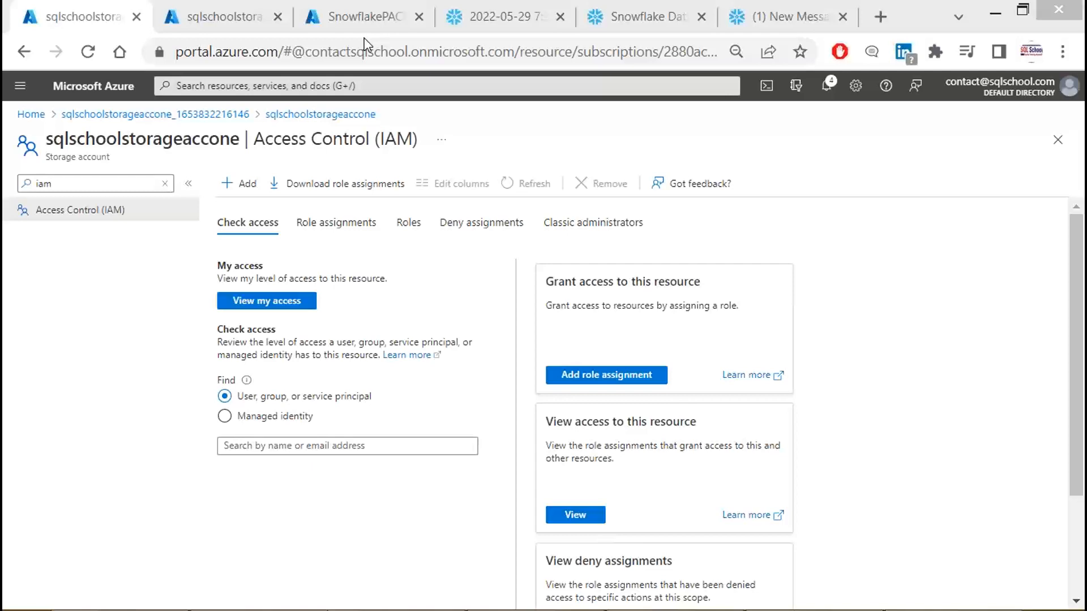
pyautogui.hotkey('alt', 'Tab')
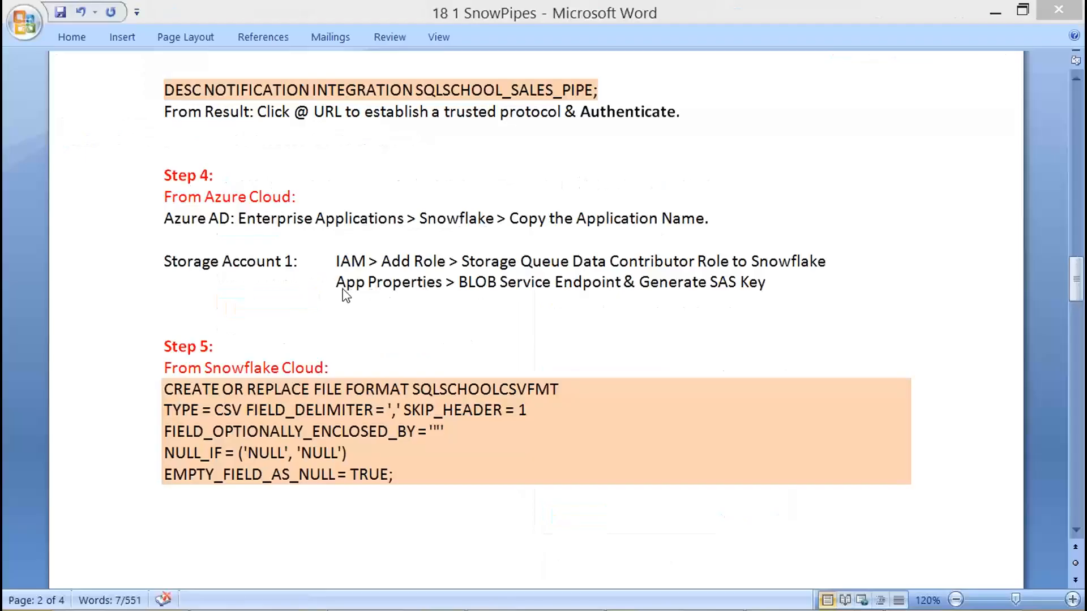
pyautogui.moveTo(339, 285); pyautogui.dragTo(437, 280)
# - Switch to the Azure portal and copy the Application ID of the SnowflakePACInt0080 enterprise application
pyautogui.hotkey('alt', 'Tab')
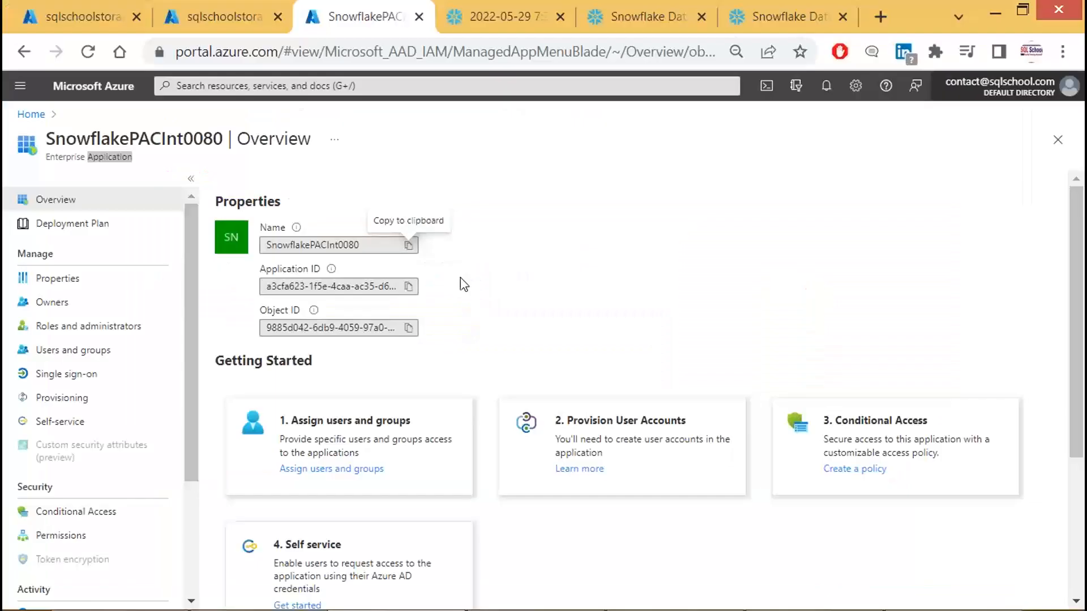
pyautogui.click(409, 286)
pyautogui.press('alt')
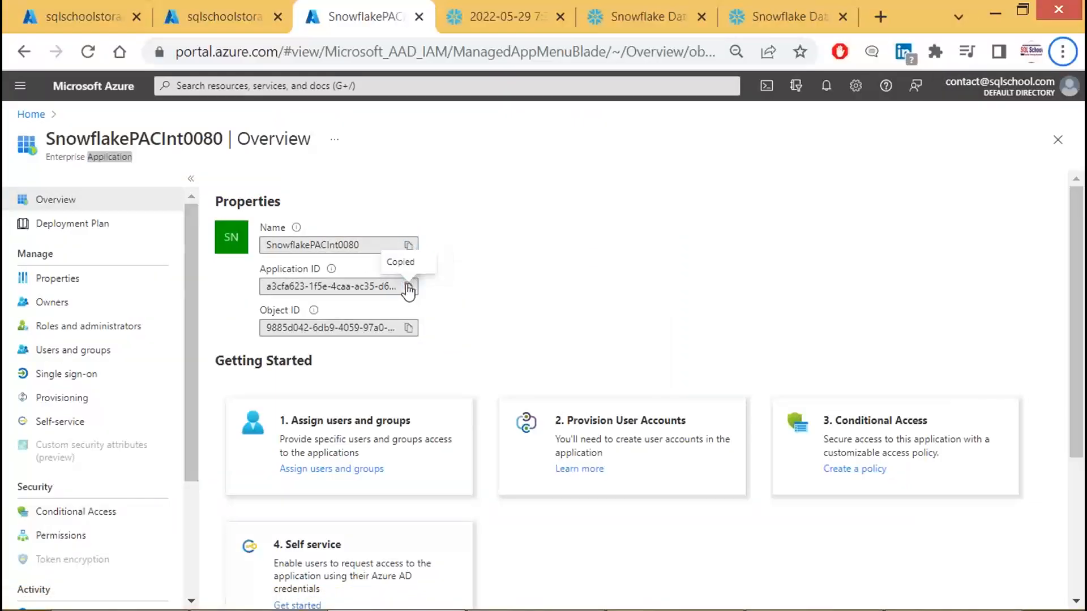
pyautogui.click(407, 288)
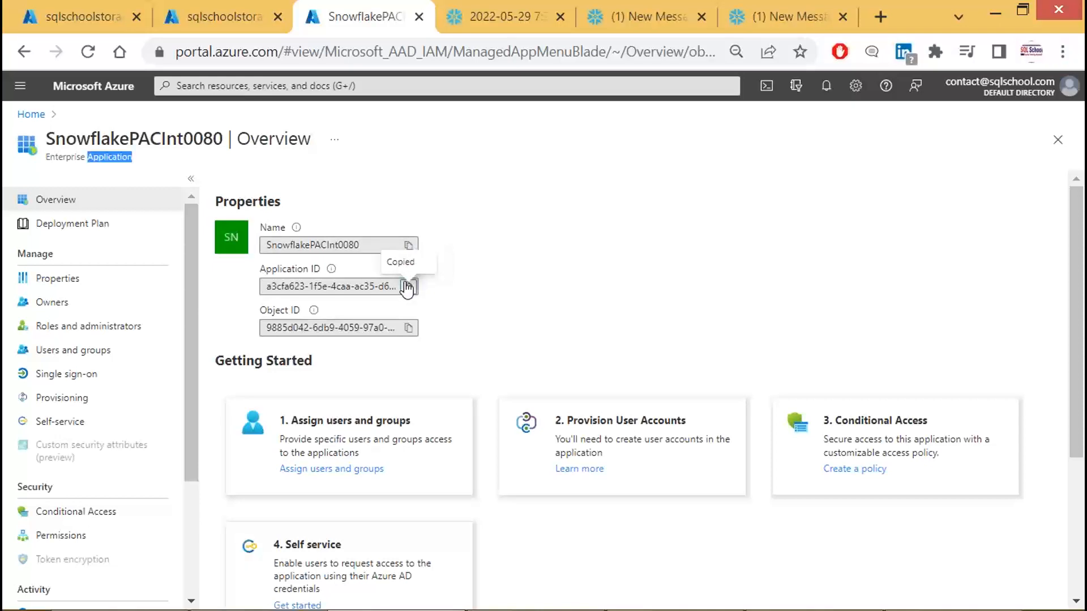
# - Return to the Word document and insert "Azure AD:" before "App Properties" in the Storage Account 1 instructions of Step 4
pyautogui.hotkey('alt', 'Tab')
pyautogui.hotkey('alt', 'Tab')
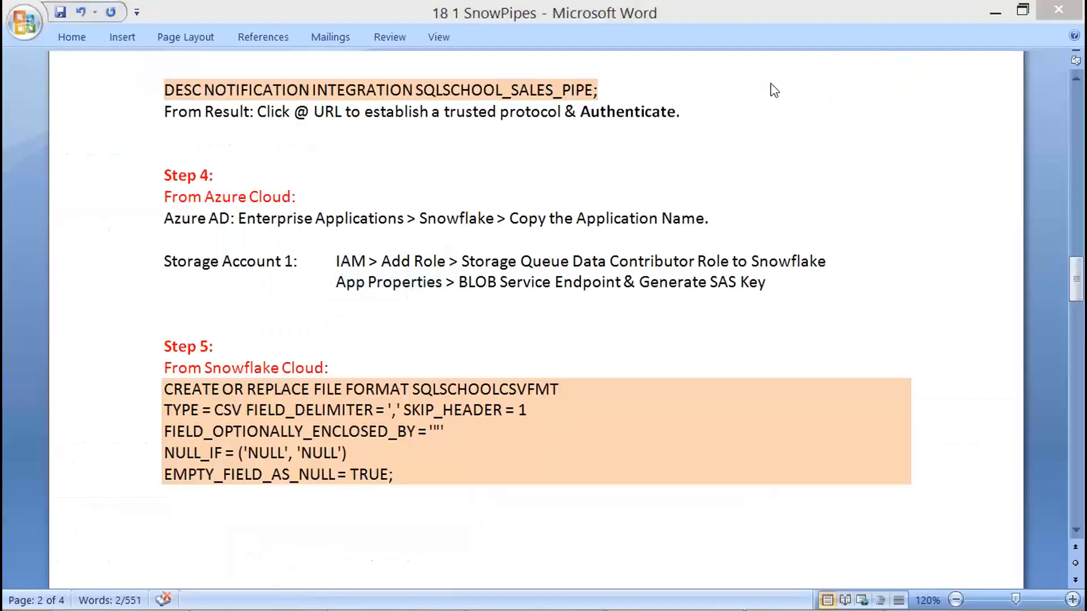
pyautogui.hotkey('alt', 'Tab')
pyautogui.click(429, 283)
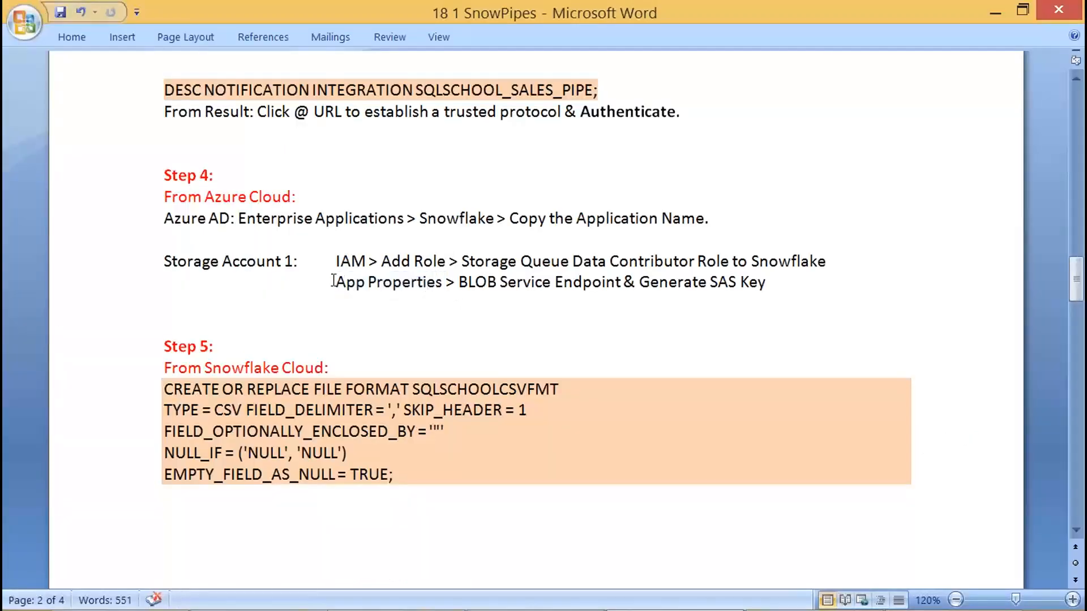
pyautogui.write('Azure AD:')
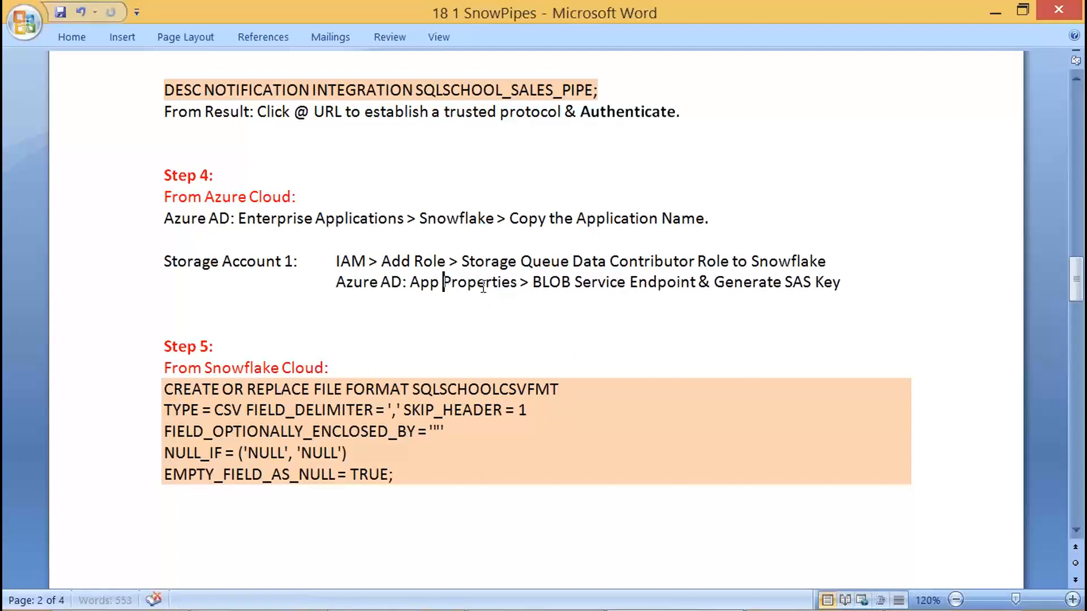
# - Replace "Properties" in the Azure AD line with "> Overview Page > Copy Application ID."
pyautogui.moveTo(442, 283); pyautogui.dragTo(517, 290)
pyautogui.write('> Overview Page')
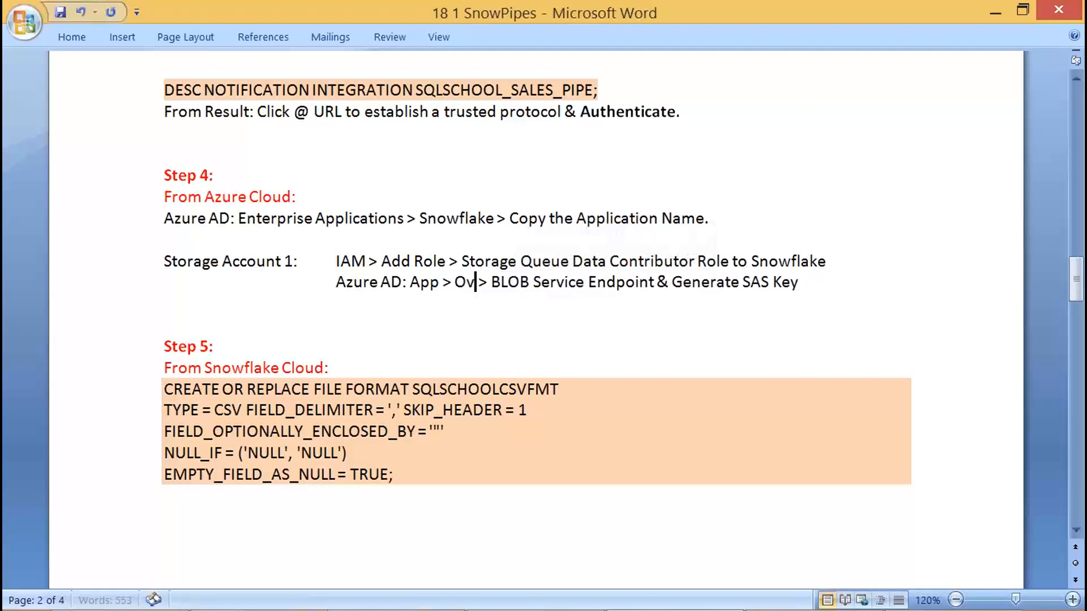
pyautogui.write(' > C')
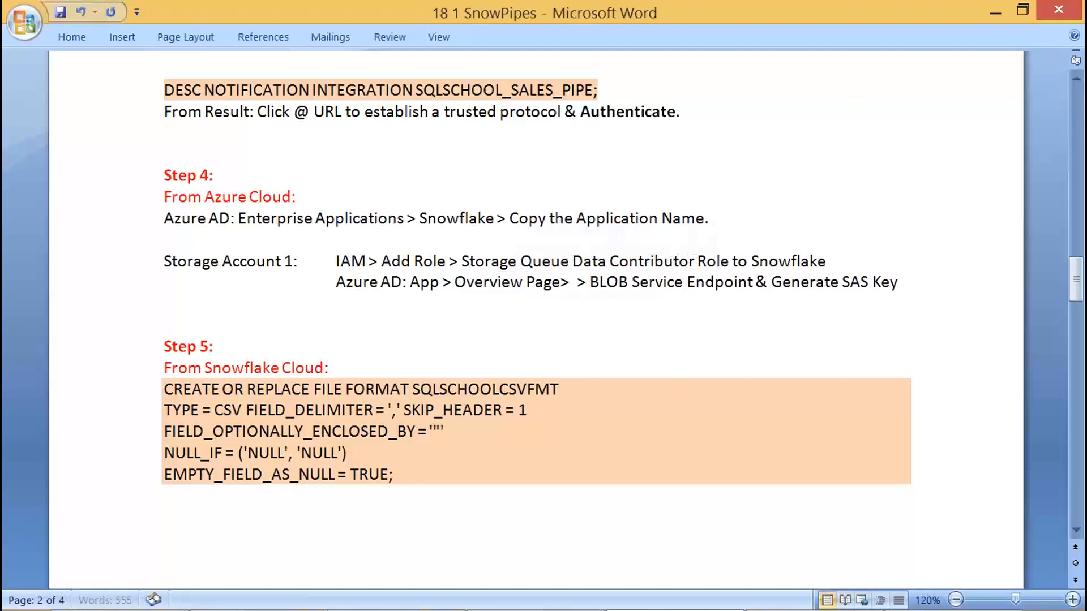
pyautogui.write('opy Application')
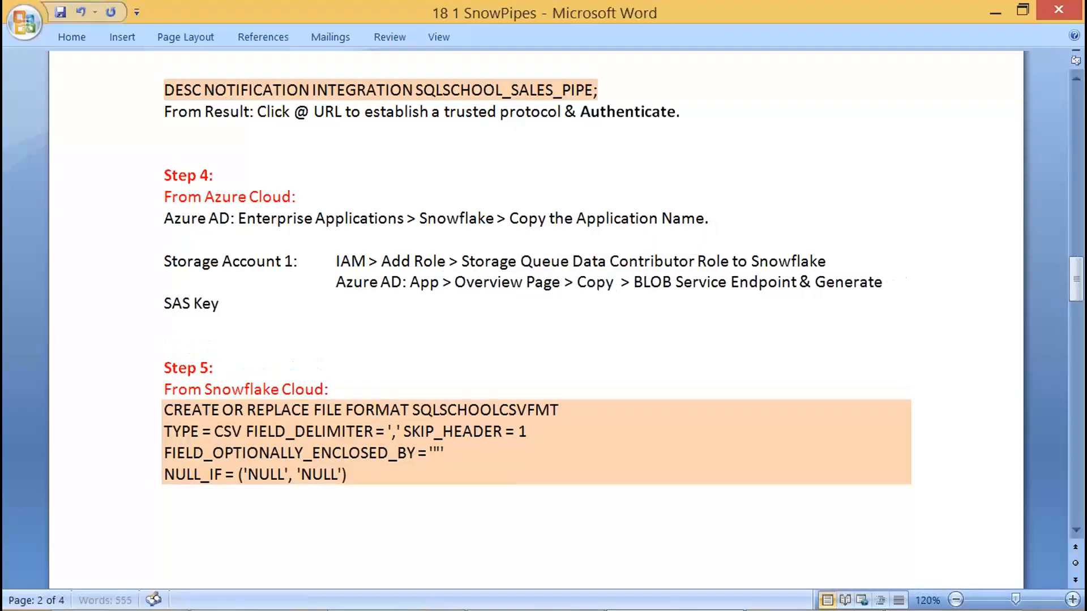
pyautogui.write(' ID.')
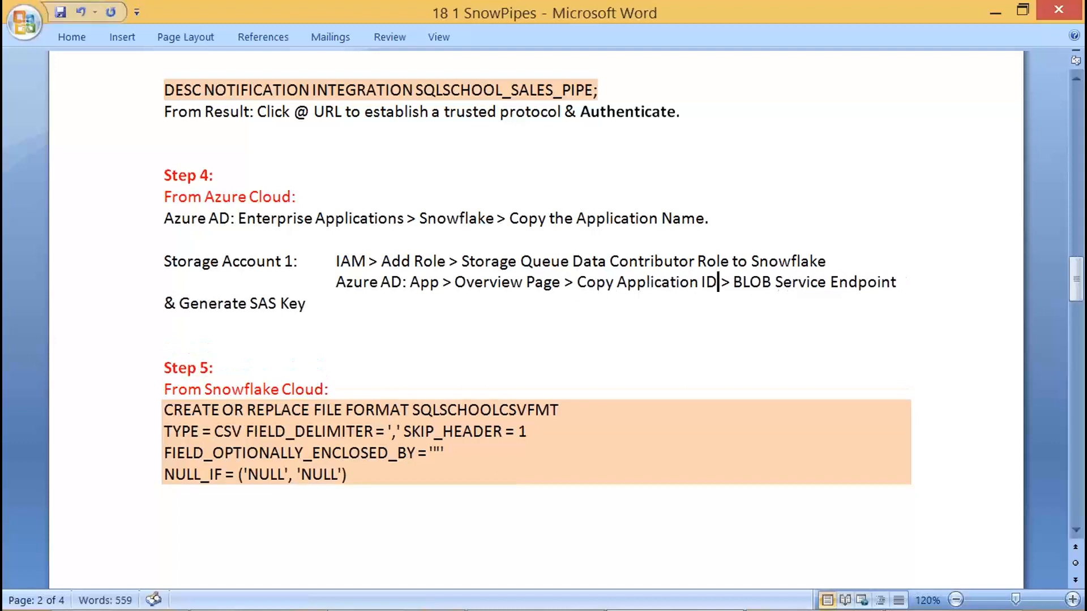
# - Delete the leftover "> BLOB Service Endpoint & Generate SAS Key" text from the end of the Azure AD line
pyautogui.press('Delete')
pyautogui.press('Delete')
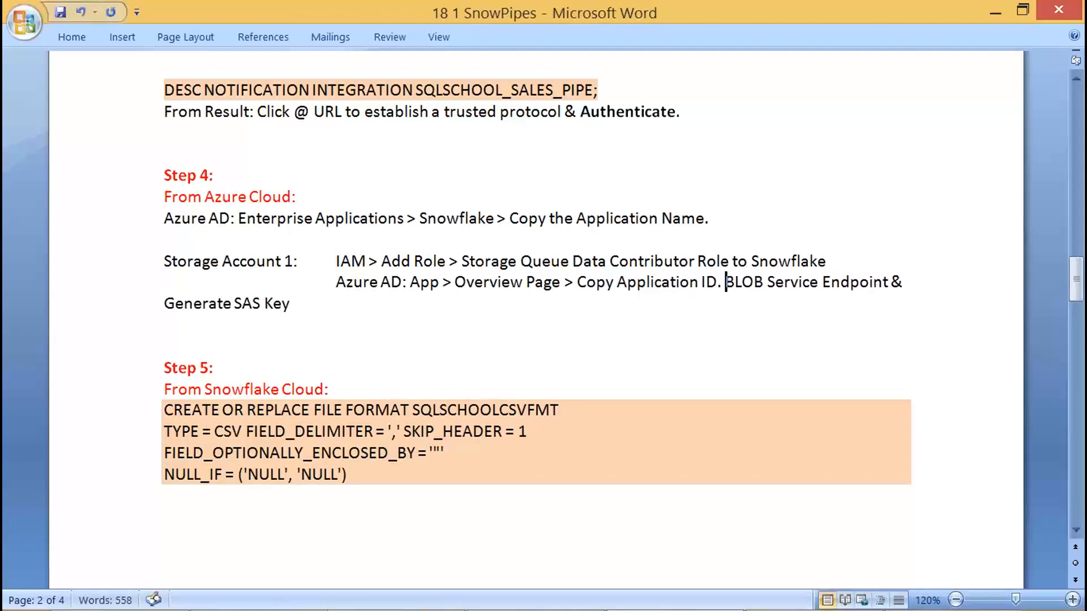
pyautogui.hotkey('ctrl', 'shift', 'Down')
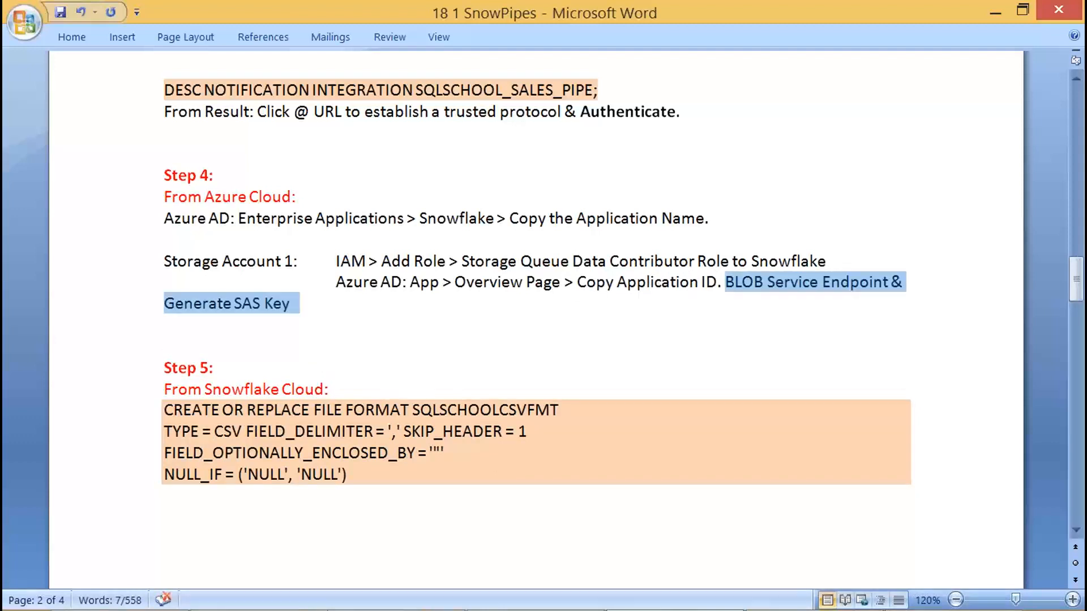
pyautogui.press('Delete')
# - Check the Endpoint URL & SAS Key instruction for the queue storage account in Step 1 and save the document
pyautogui.scroll(10, 249, 312)
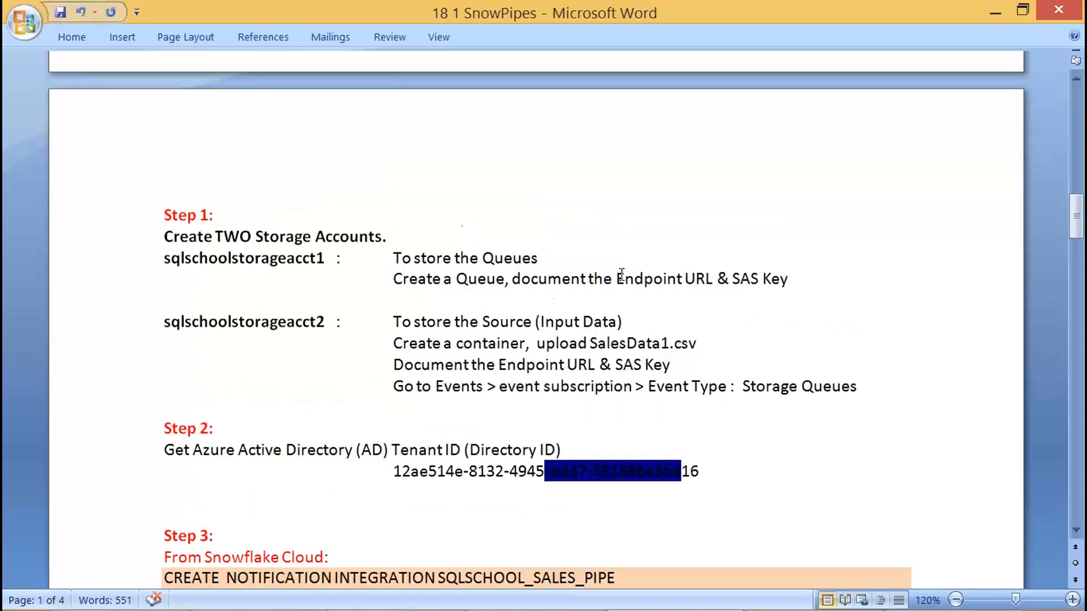
pyautogui.moveTo(621, 276); pyautogui.dragTo(771, 277)
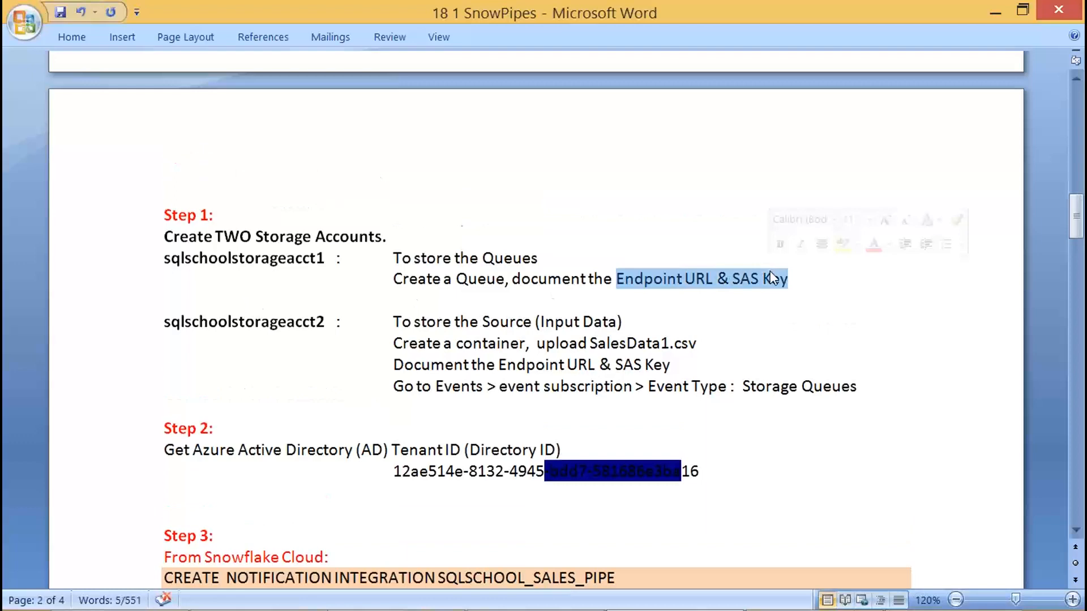
pyautogui.scroll(-8, 527, 346)
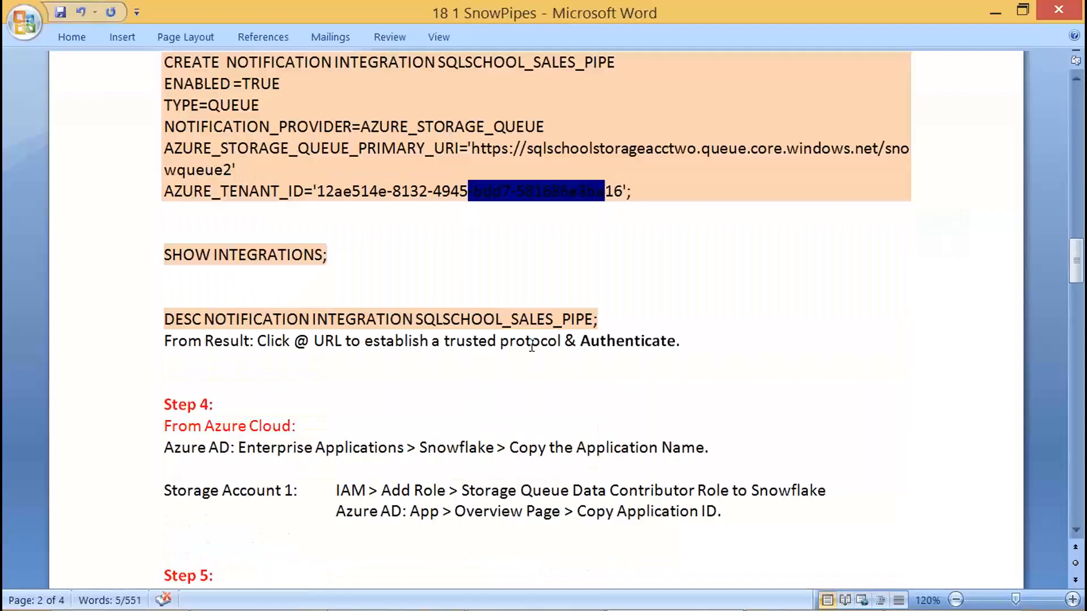
pyautogui.scroll(-1, 572, 322)
pyautogui.scroll(-2, 580, 354)
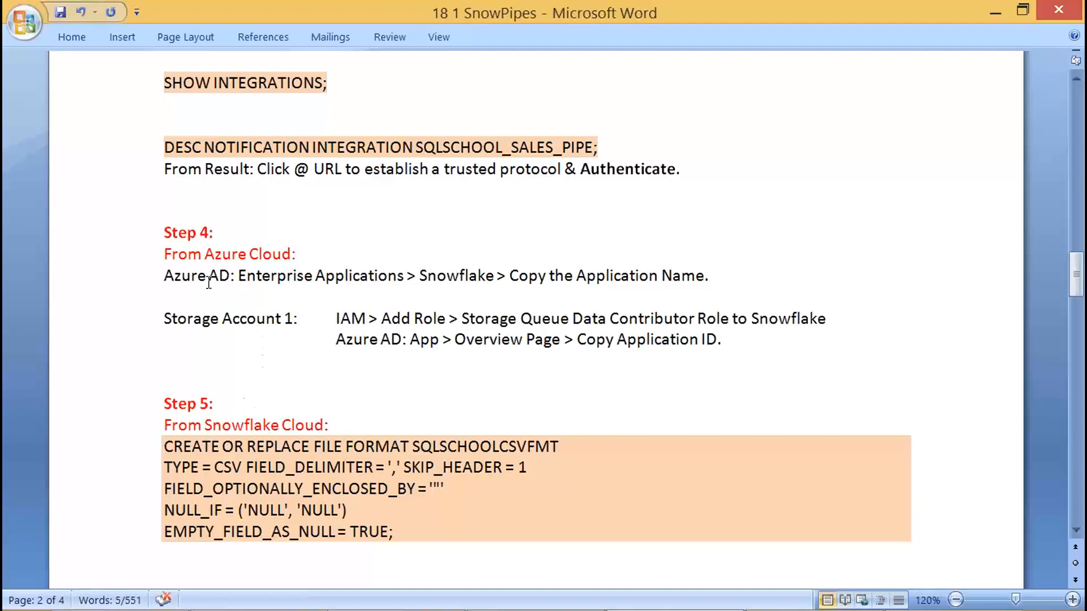
pyautogui.hotkey('ctrl', 's')
# - Review the instructions of Steps 1 to 4, from creating the two storage accounts to the Storage Account 1 role assignment
pyautogui.scroll(12, 226, 292)
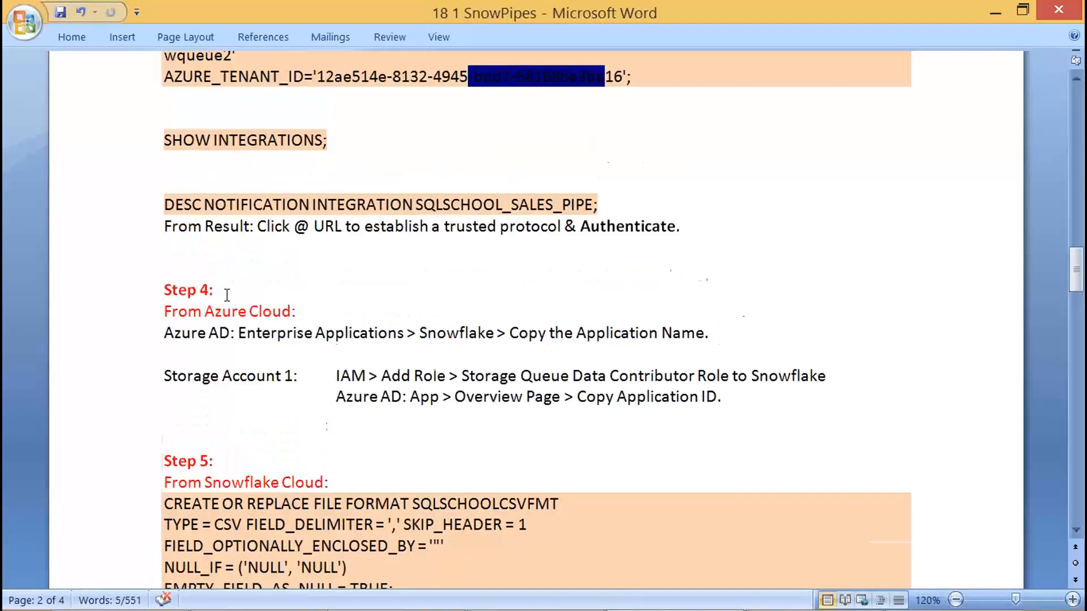
pyautogui.moveTo(224, 445); pyautogui.dragTo(399, 466)
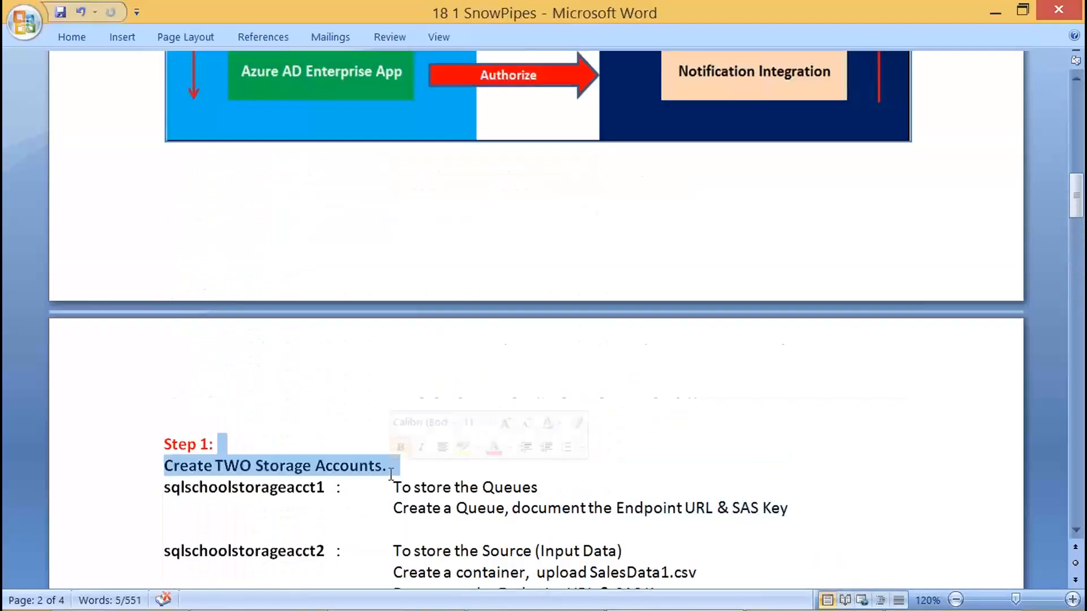
pyautogui.scroll(-5, 256, 282)
pyautogui.moveTo(338, 350); pyautogui.dragTo(469, 353)
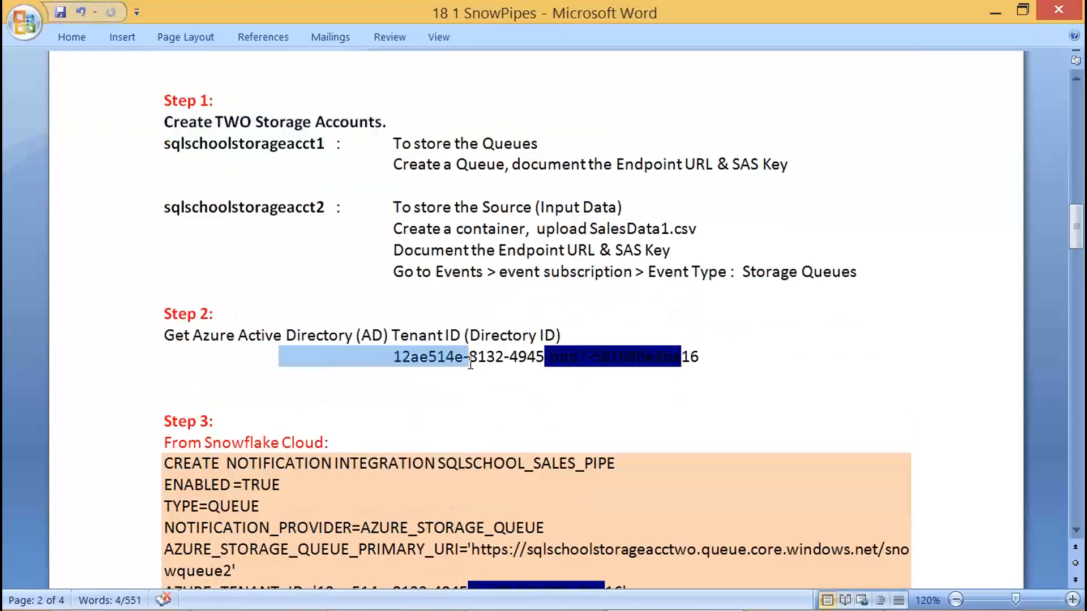
pyautogui.scroll(-4, 243, 201)
pyautogui.moveTo(216, 181); pyautogui.dragTo(429, 294)
pyautogui.scroll(-3, 397, 297)
pyautogui.moveTo(314, 283); pyautogui.dragTo(506, 304)
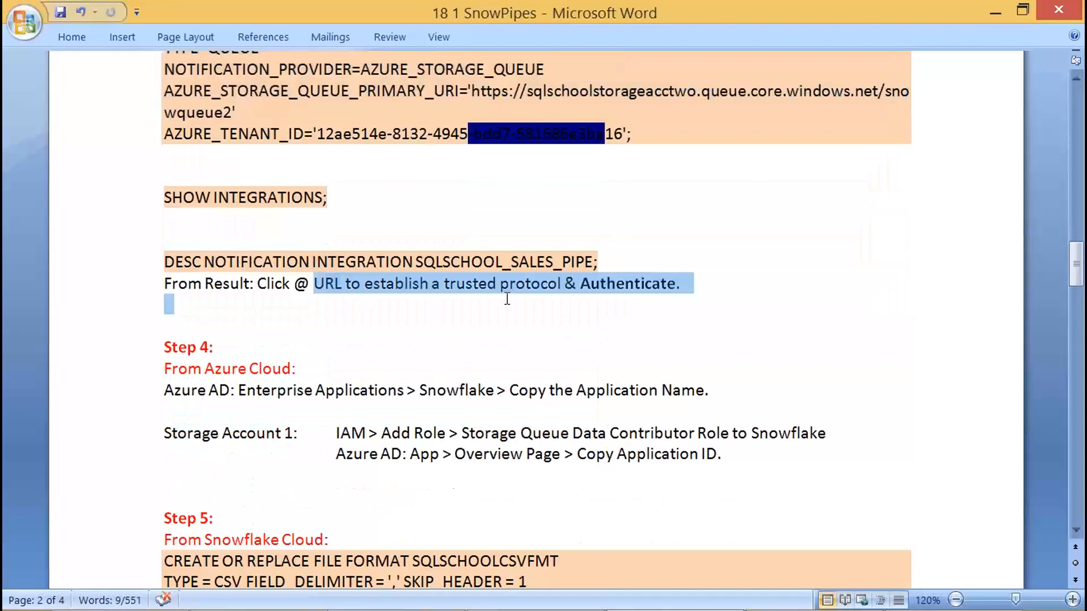
pyautogui.scroll(-3, 506, 303)
pyautogui.moveTo(165, 261); pyautogui.dragTo(301, 260)
# - Move the IAM instruction in Step 4 onto its own indented line beneath "Storage Account 1:"
pyautogui.click(338, 265)
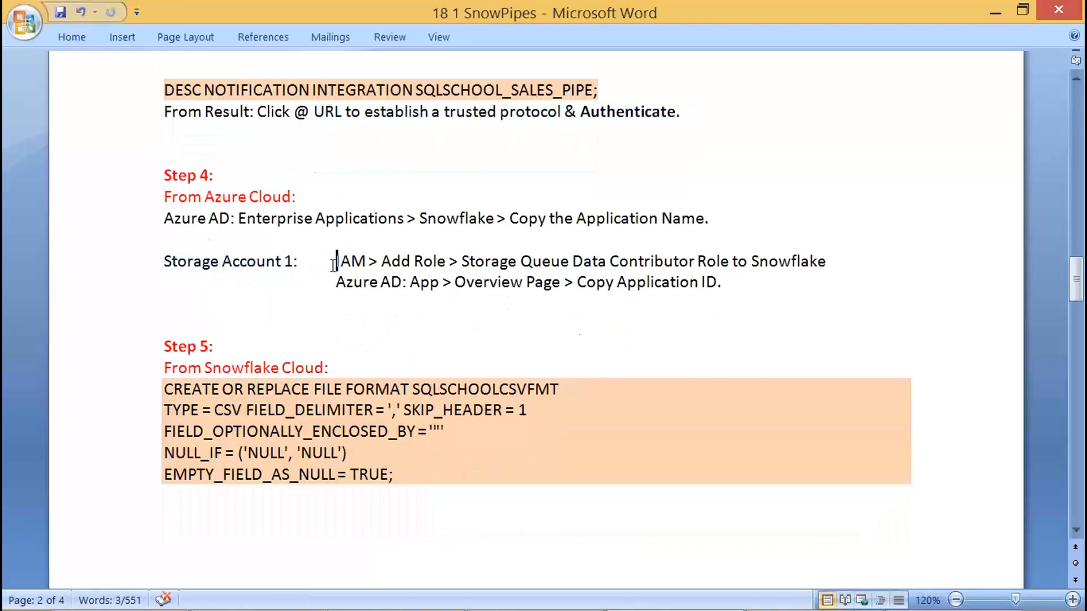
pyautogui.press('Return')
pyautogui.press('Tab')
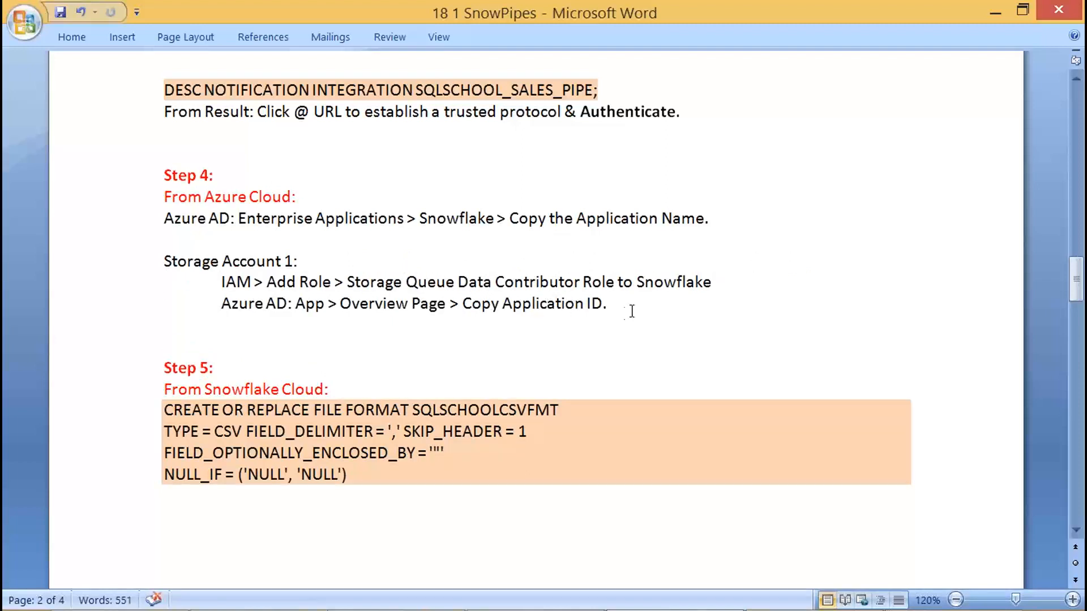
# - Delete the "Azure AD: App > Overview Page > Copy Application ID." line from Step 4
pyautogui.moveTo(631, 308); pyautogui.dragTo(151, 307)
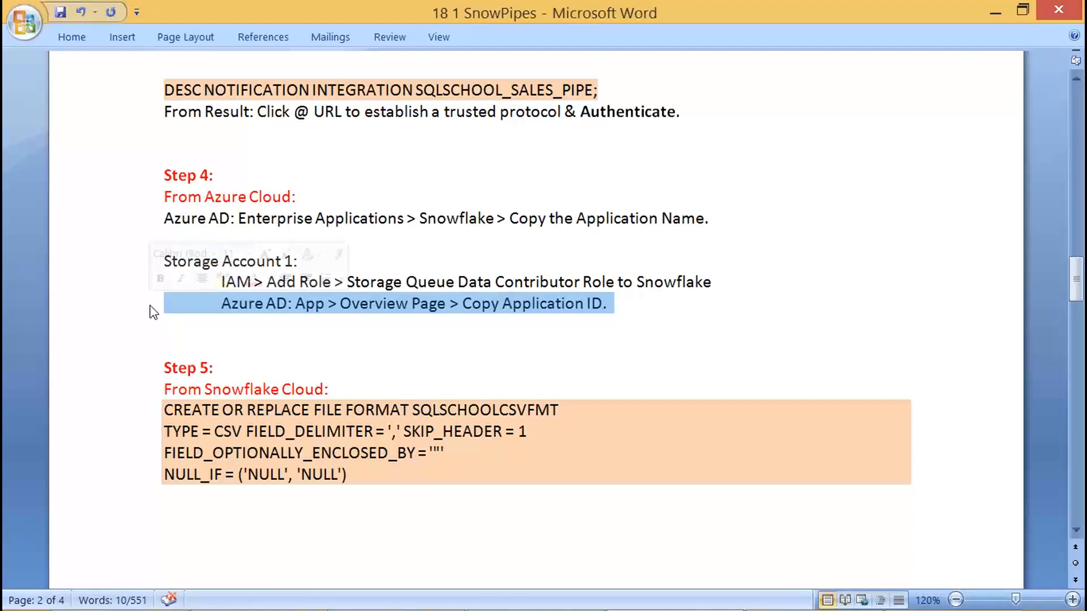
pyautogui.press('BackSpace')
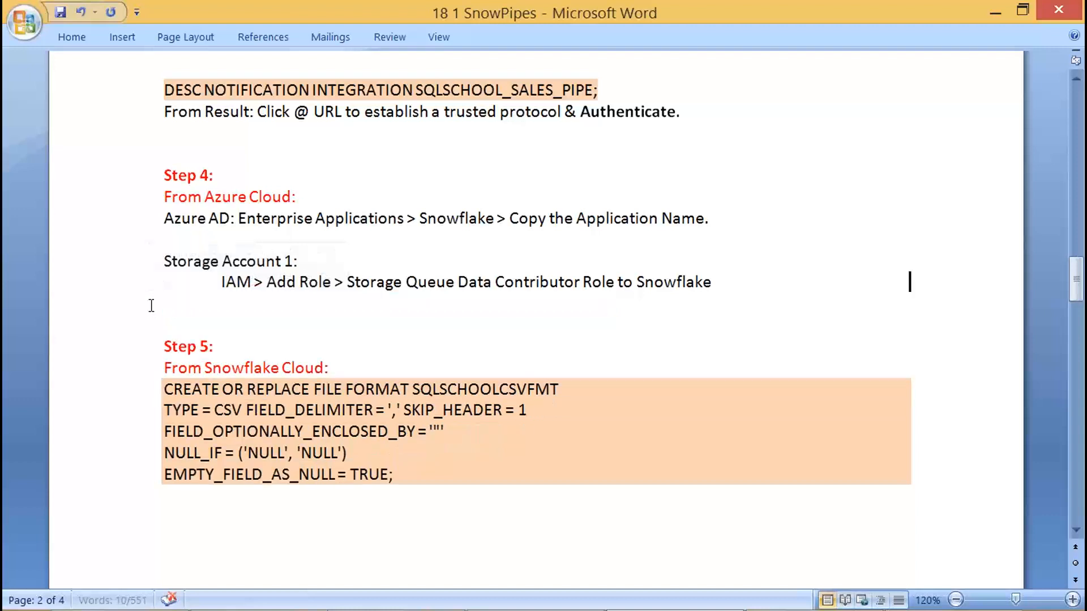
pyautogui.press('BackSpace')
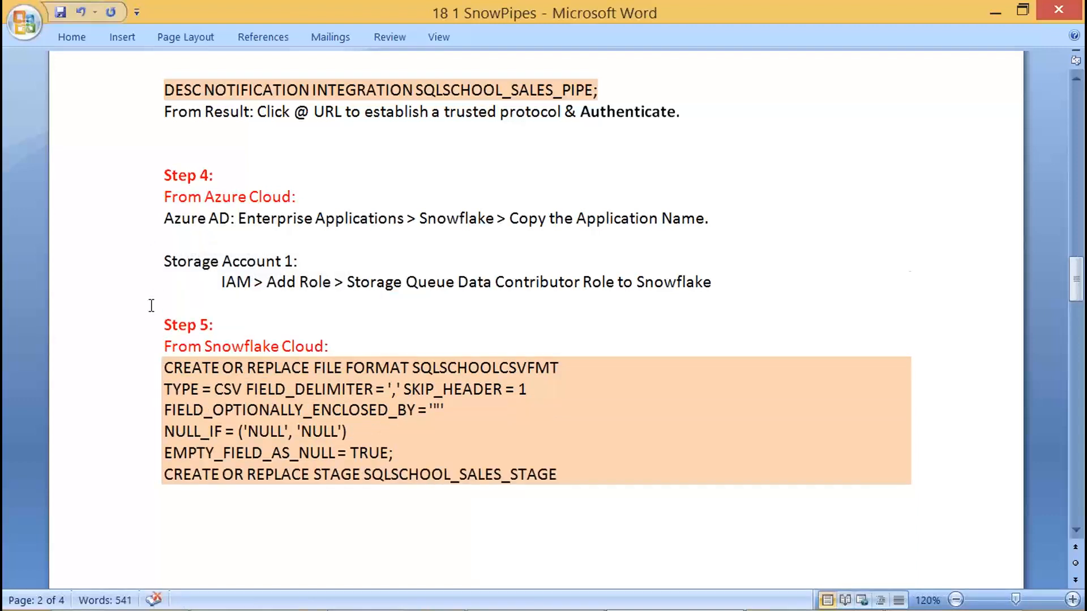
# - Insert "or Owner Role" after "Storage Queue Data Contributor Role" in the IAM instruction of Step 4
pyautogui.moveTo(405, 283); pyautogui.dragTo(662, 289)
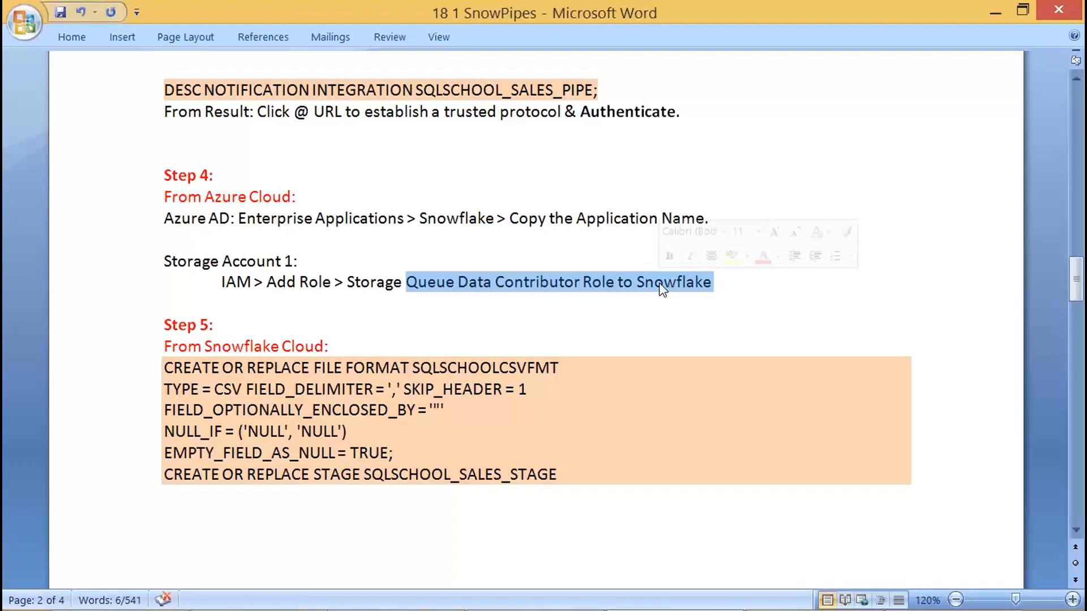
pyautogui.click(540, 292)
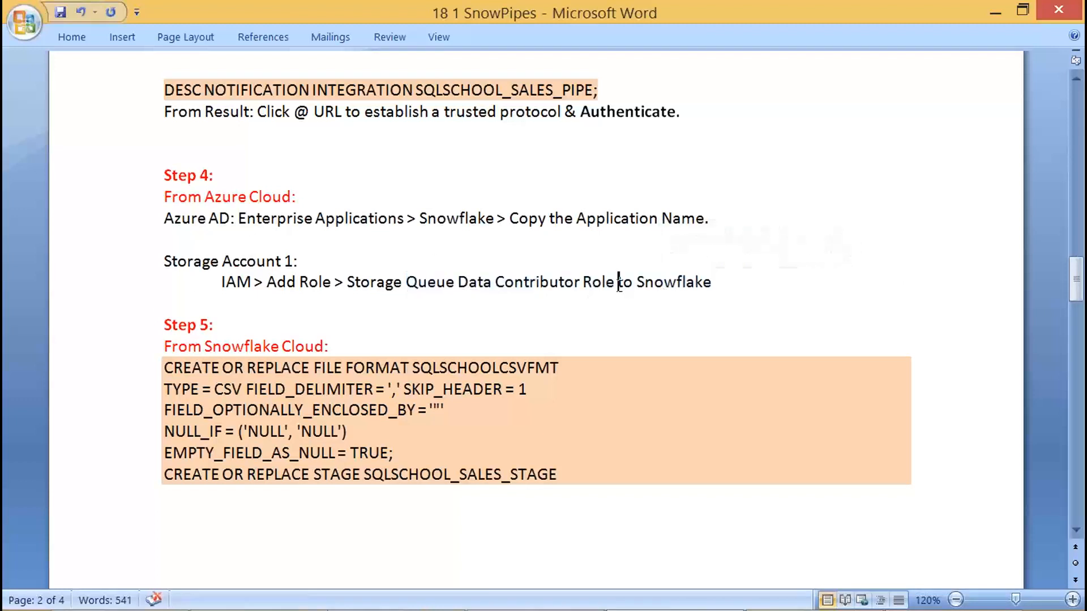
pyautogui.write('or Owner Role')
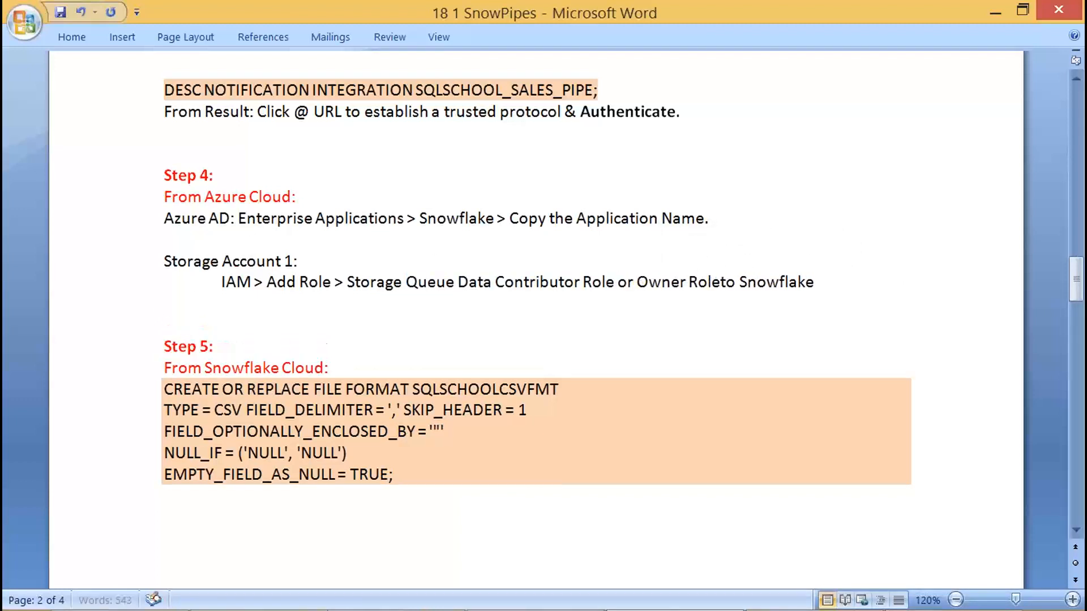
# - Change the end of the IAM instruction so that it reads "to above Snowflake App."
pyautogui.click(822, 283)
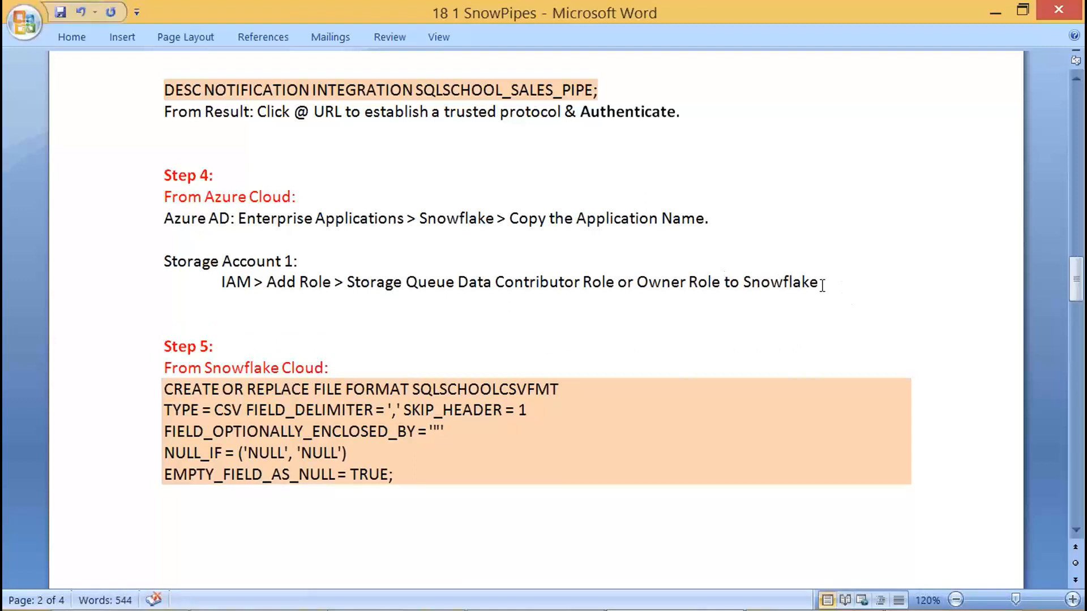
pyautogui.write('App ID.')
pyautogui.doubleClick(858, 283)
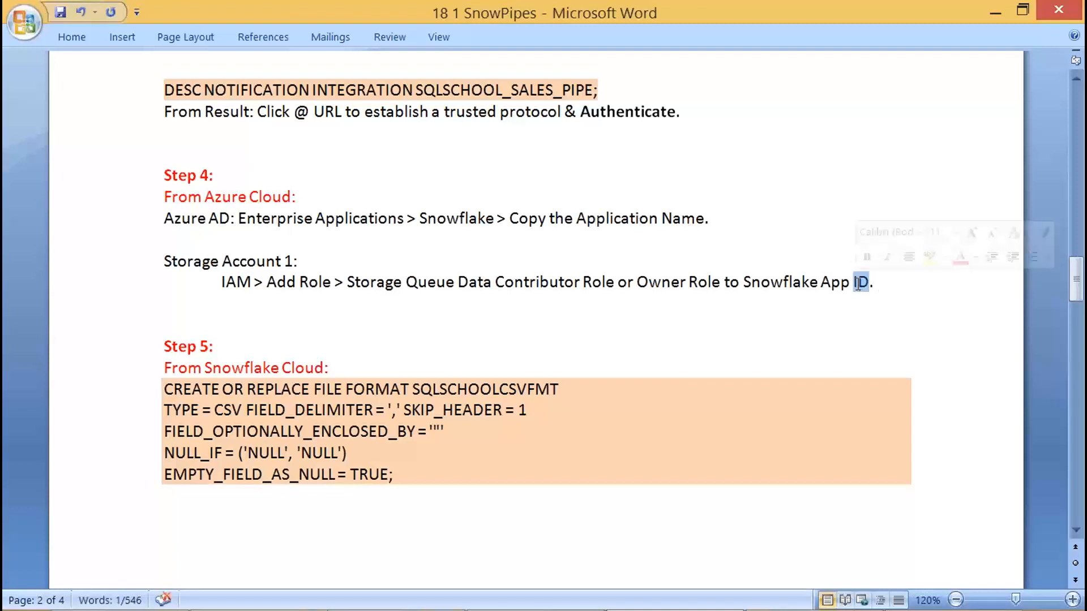
pyautogui.press('BackSpace')
pyautogui.press('BackSpace')
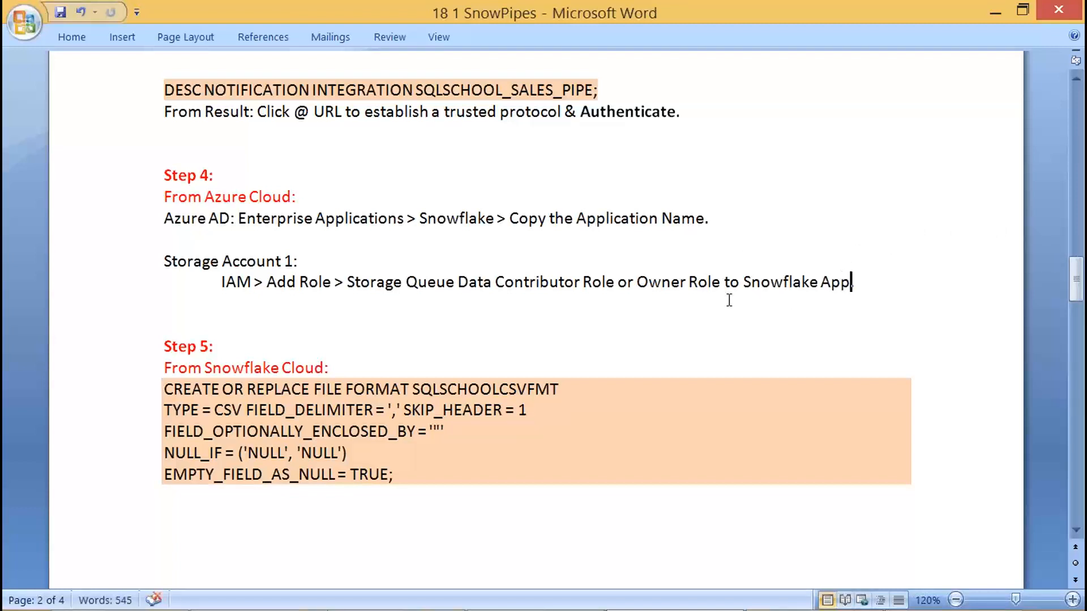
pyautogui.click(742, 282)
pyautogui.write('ab')
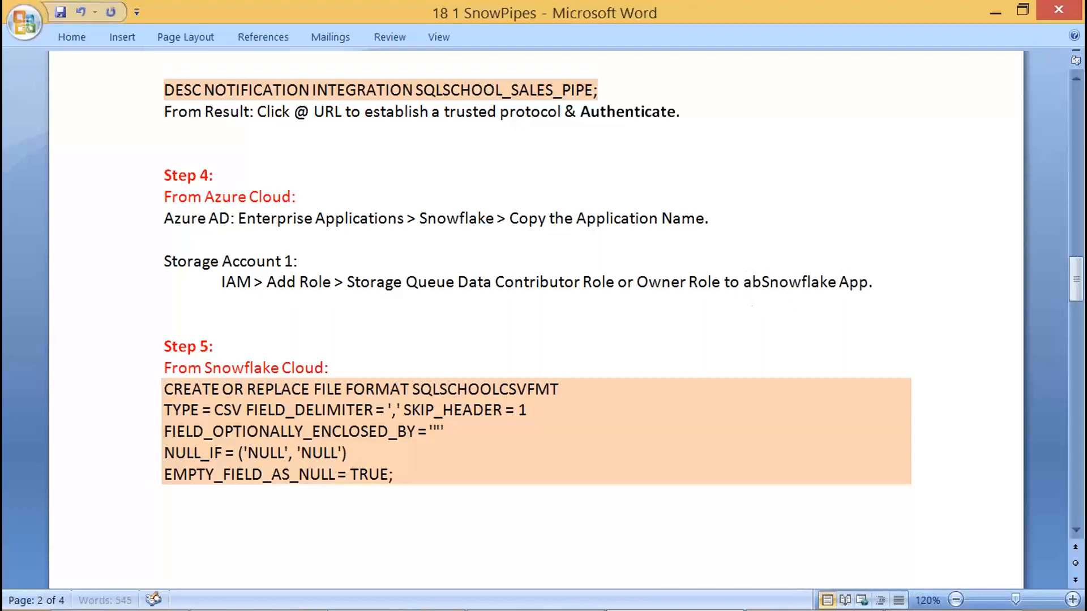
pyautogui.write('ove')
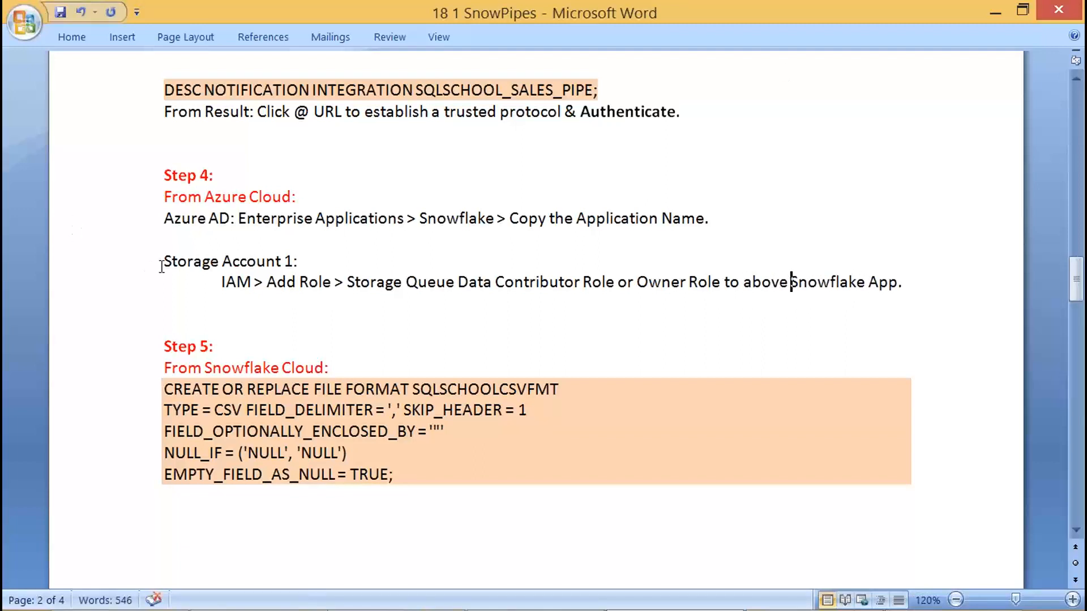
# - Put "From" before "Storage Account 1:" and make the "Azure AD" label in Step 4 bold
pyautogui.click(161, 262)
pyautogui.write('From')
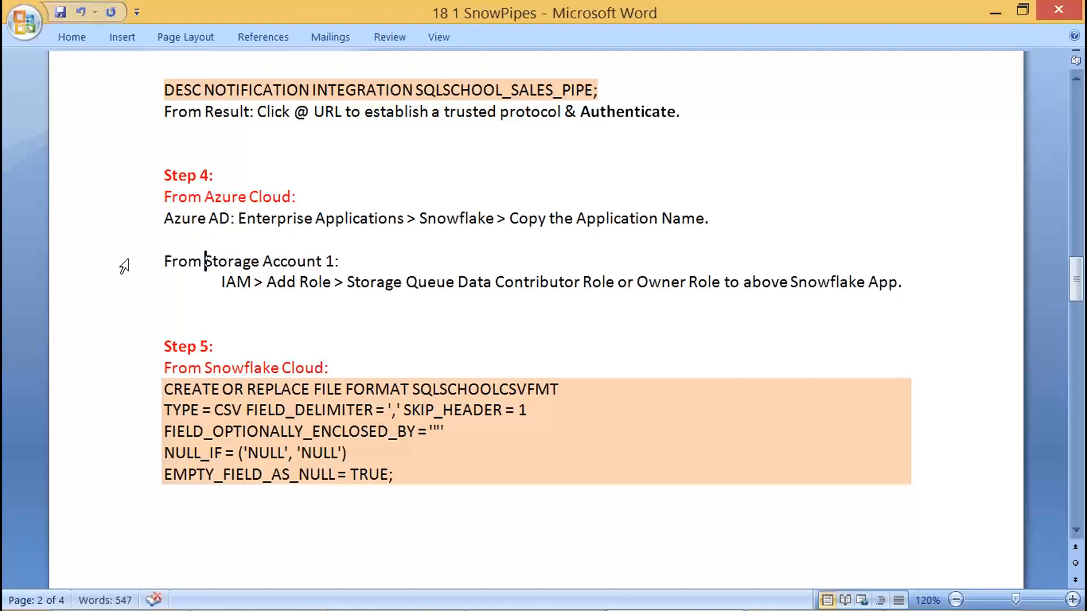
pyautogui.moveTo(164, 219); pyautogui.dragTo(233, 219)
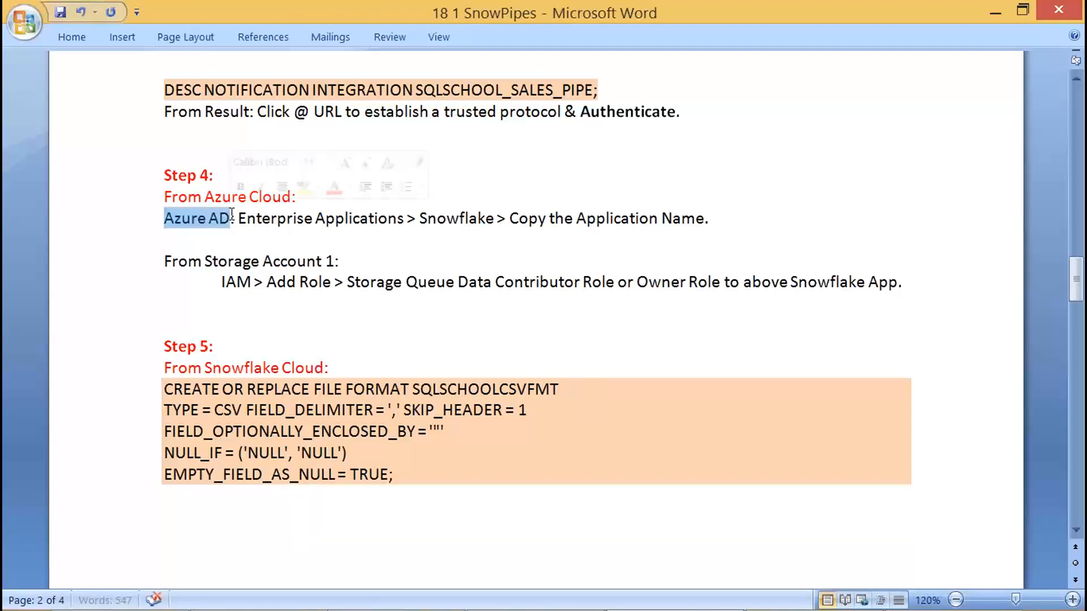
pyautogui.hotkey('ctrl', 'b')
pyautogui.press('Down')
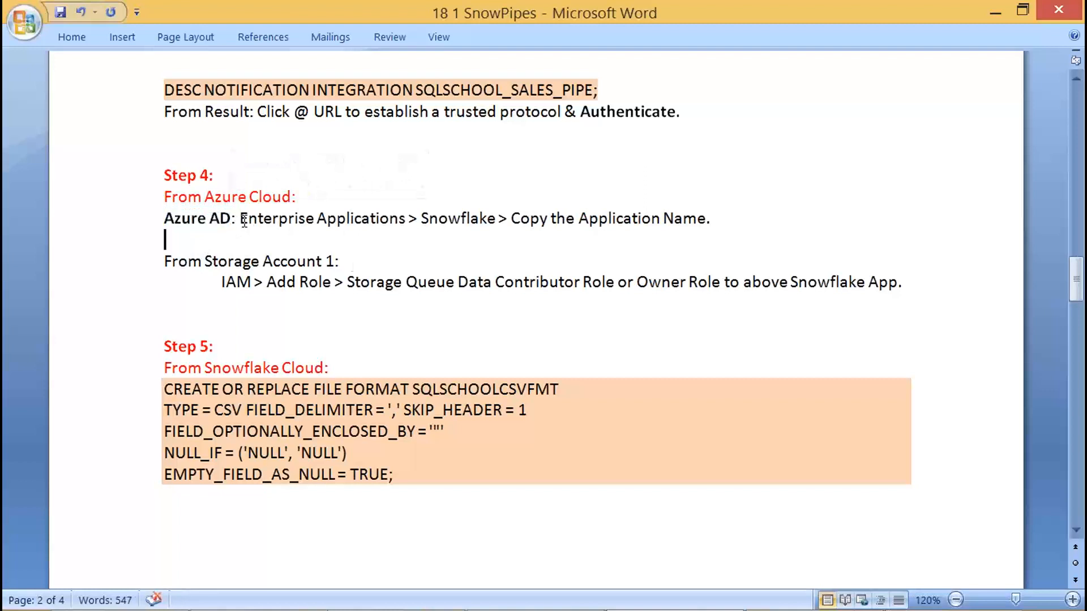
# - Join the IAM instruction to the "From Storage Account 1:" line so they share one paragraph
pyautogui.click(352, 264)
pyautogui.press('Delete')
pyautogui.press('Delete')
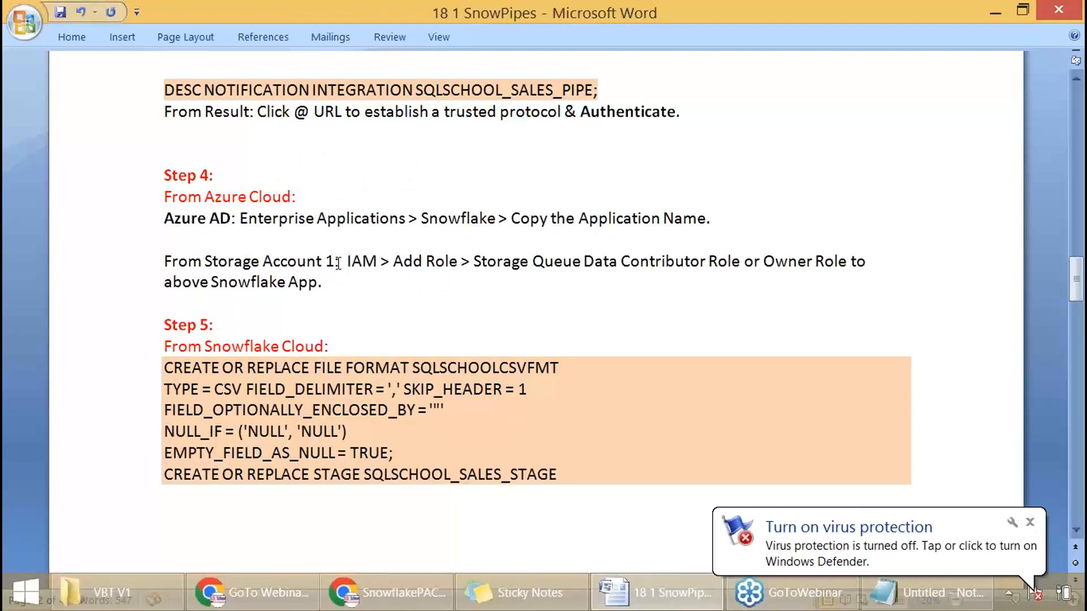
# - Make the "From Storage Account 1:" and "Azure AD:" labels bold including their colons, and add a blank line above Step 5
pyautogui.moveTo(347, 263); pyautogui.dragTo(184, 266)
pyautogui.hotkey('ctrl', 'b')
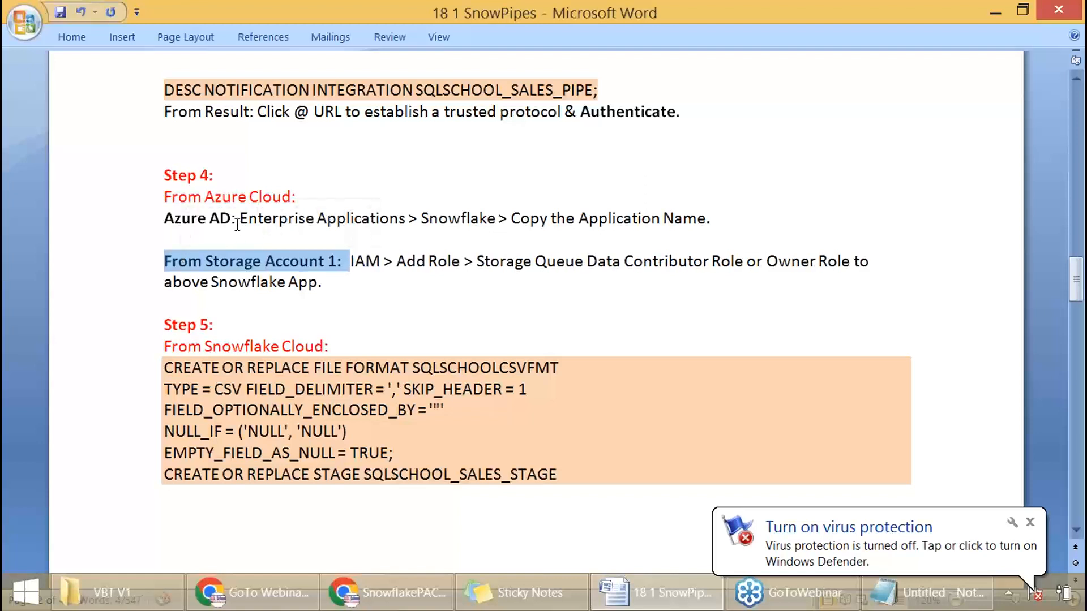
pyautogui.moveTo(239, 220); pyautogui.dragTo(145, 220)
pyautogui.hotkey('ctrl', 'b')
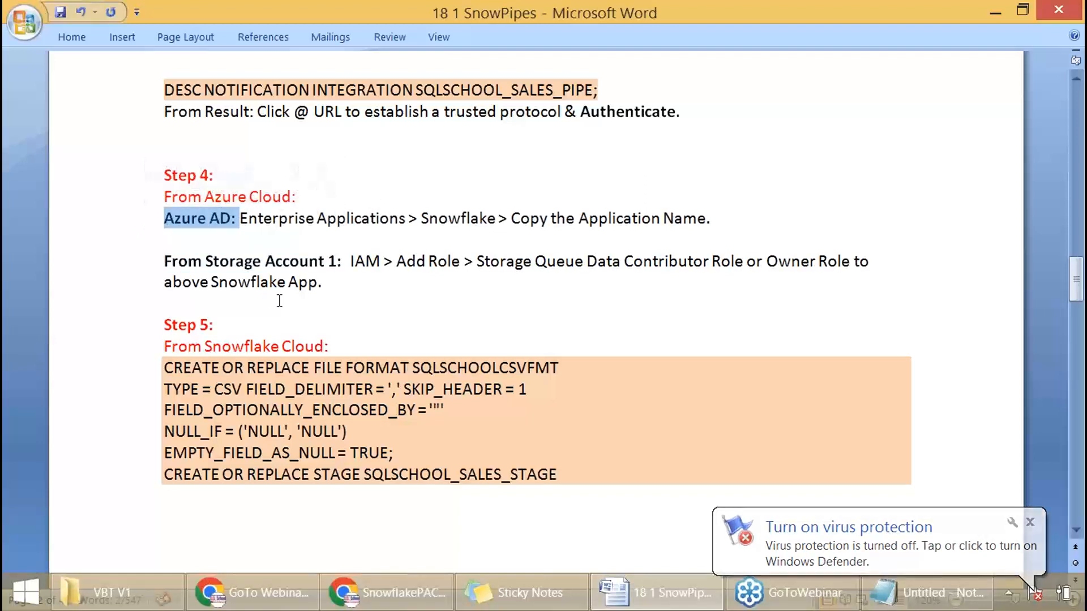
pyautogui.click(279, 303)
pyautogui.press('Return')
# - Copy the whole CREATE OR REPLACE FILE FORMAT SQLSCHOOLCSVFMT statement from Step 5
pyautogui.scroll(-3, 306, 300)
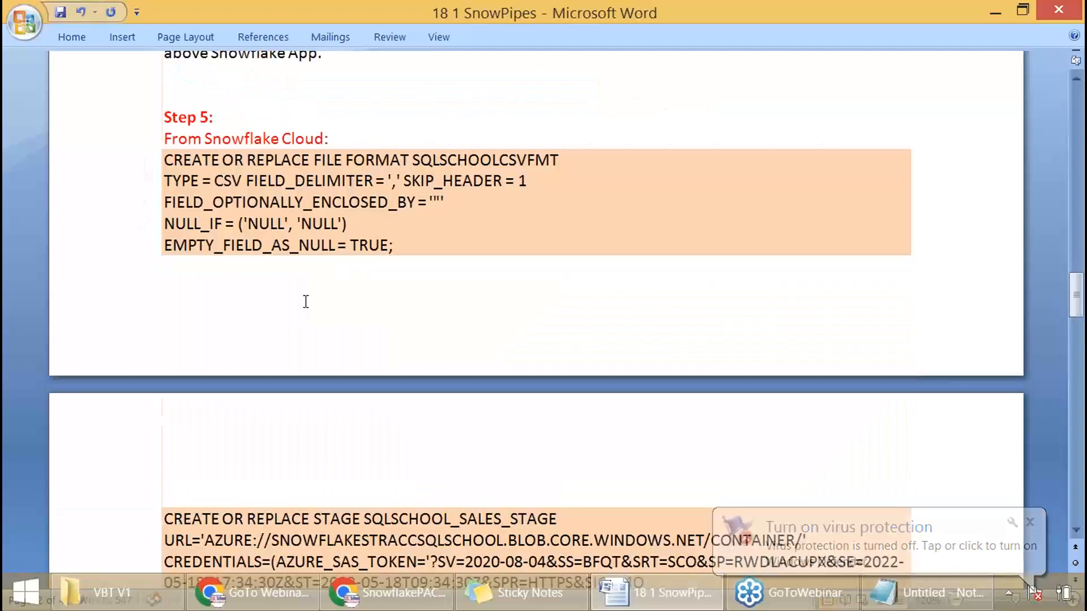
pyautogui.scroll(3, 292, 192)
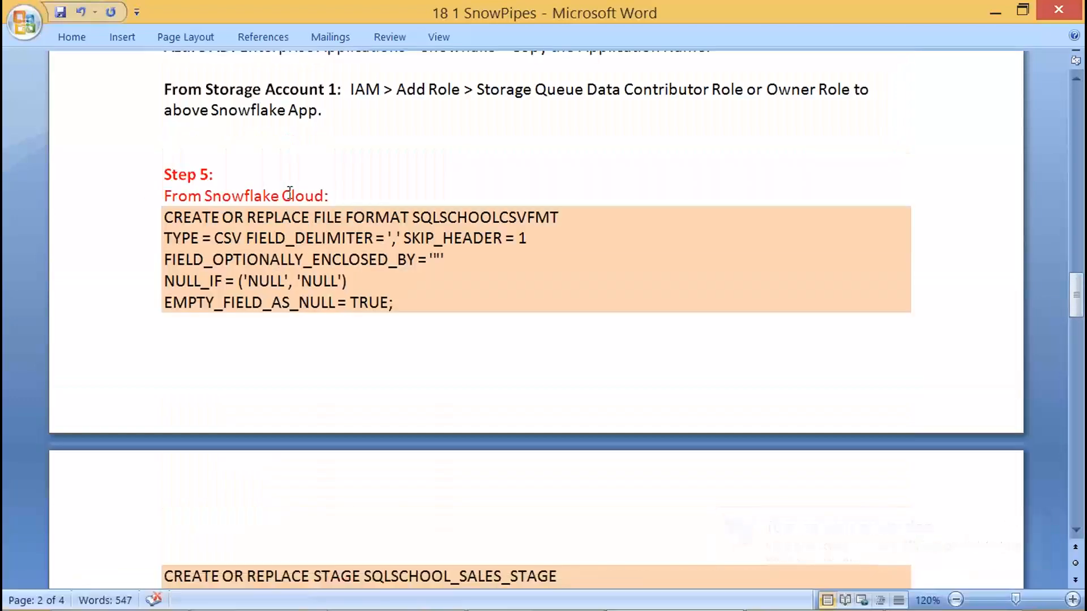
pyautogui.tripleClick(289, 193)
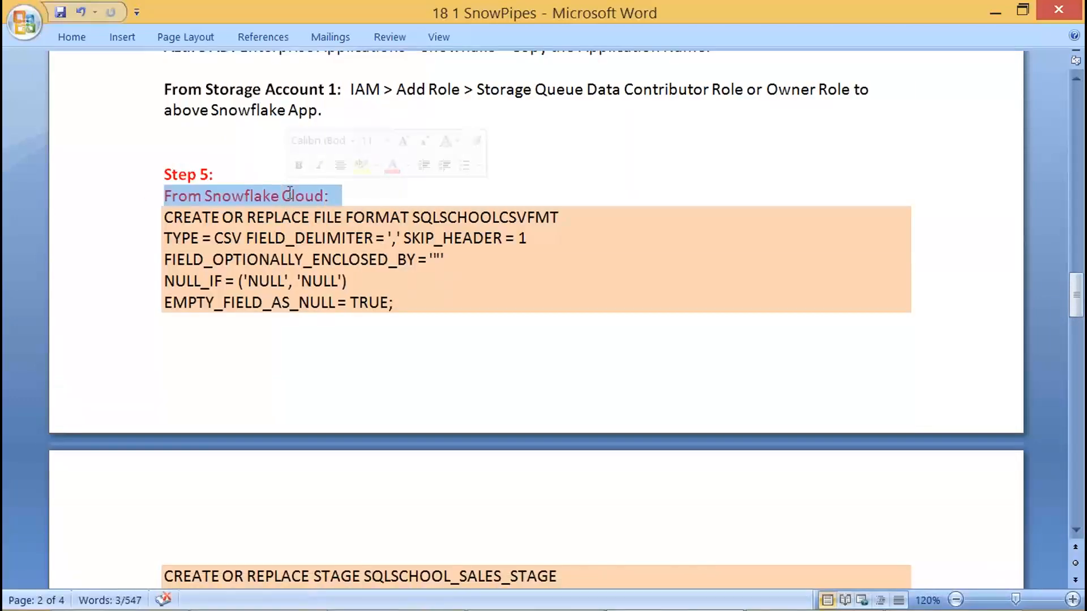
pyautogui.moveTo(164, 218); pyautogui.dragTo(396, 307)
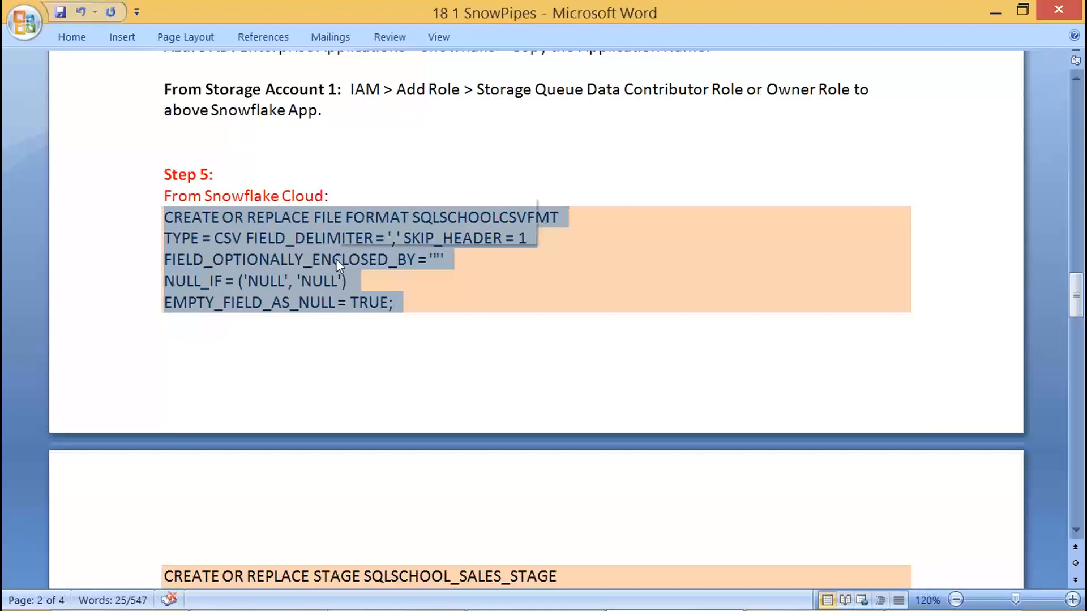
pyautogui.rightClick(335, 259)
pyautogui.click(380, 292)
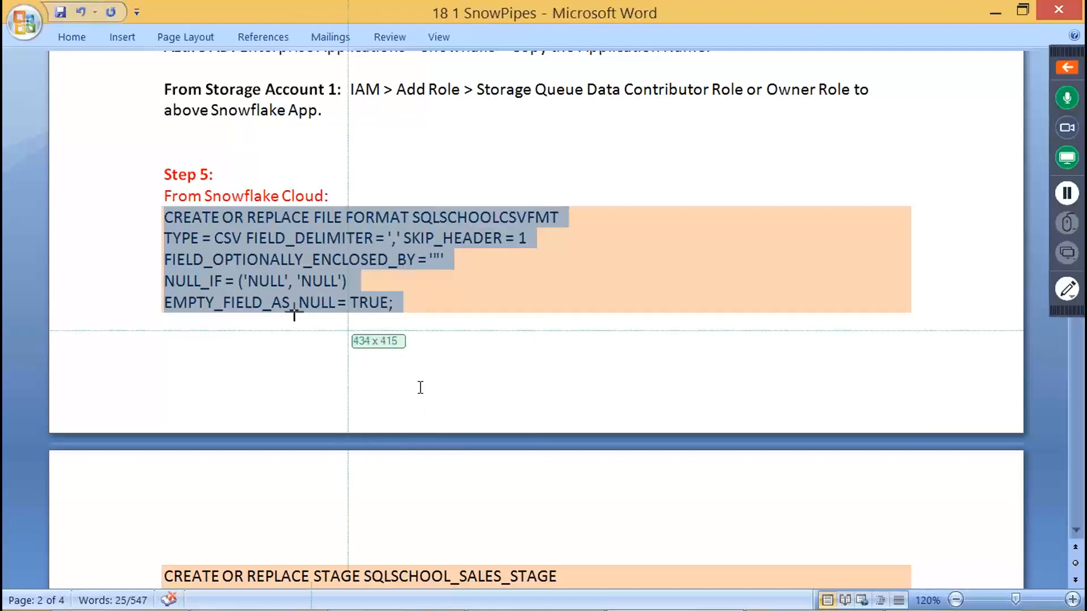
pyautogui.rightClick(351, 244)
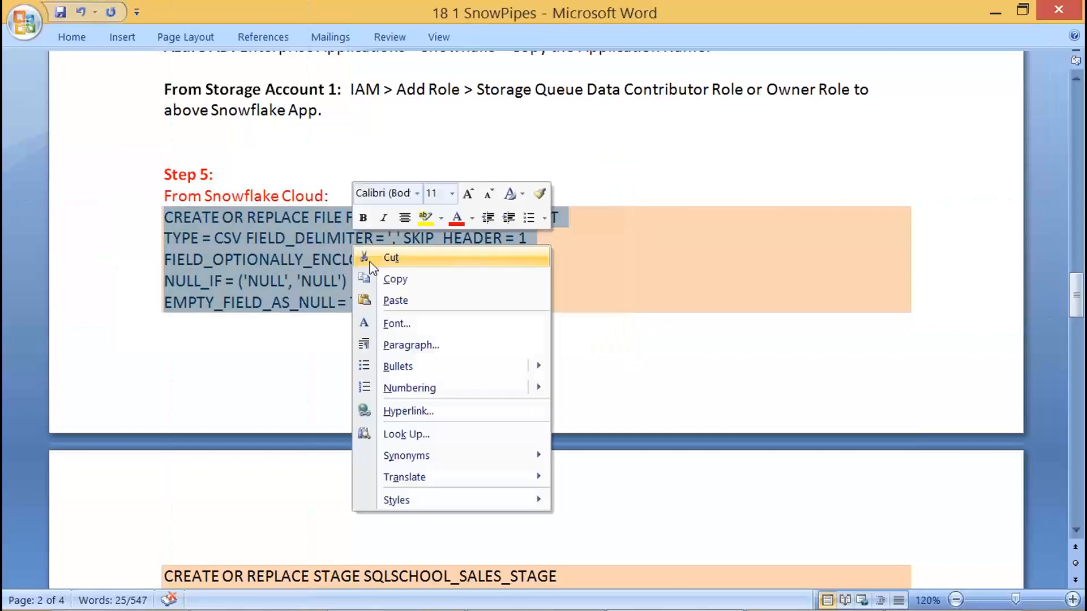
pyautogui.click(391, 277)
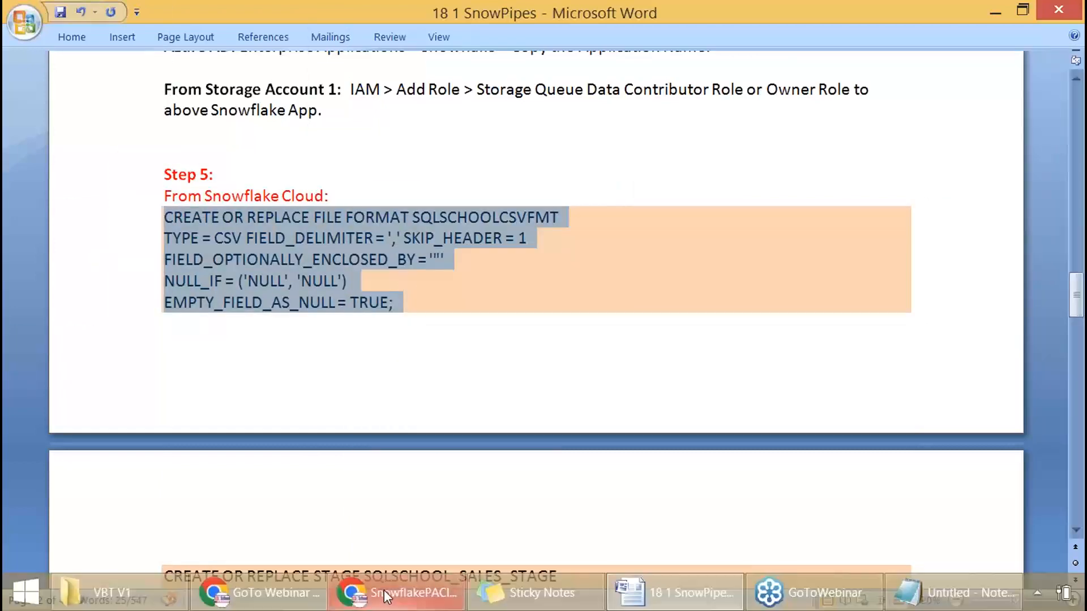
# - Switch to Chrome and close the leftover Snowflake website tabs so the 2022-05-29 7:31pm worksheet is shown
pyautogui.click(447, 601)
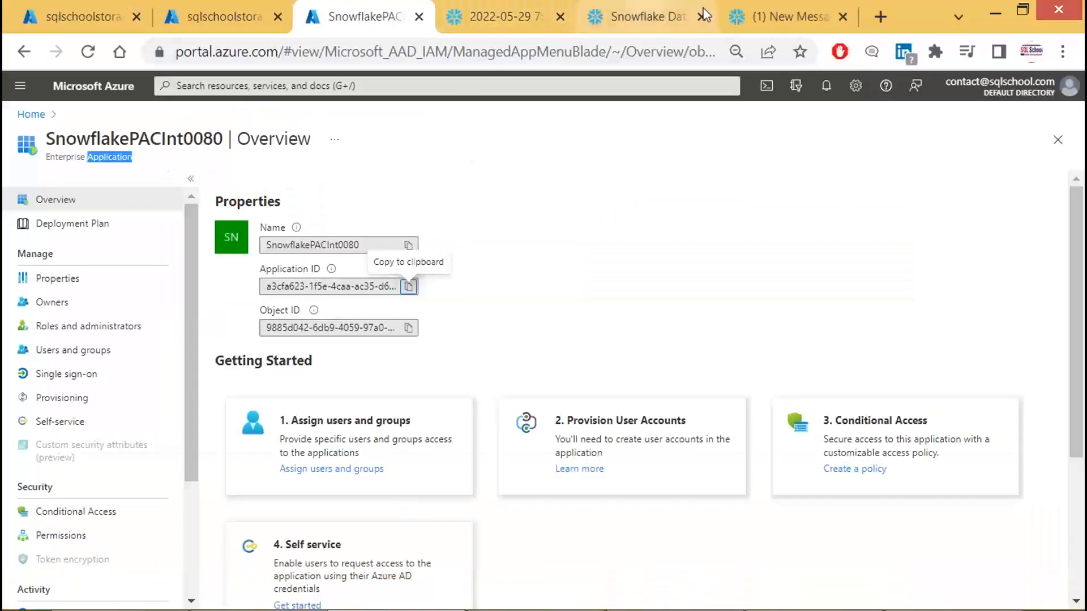
pyautogui.click(783, 18)
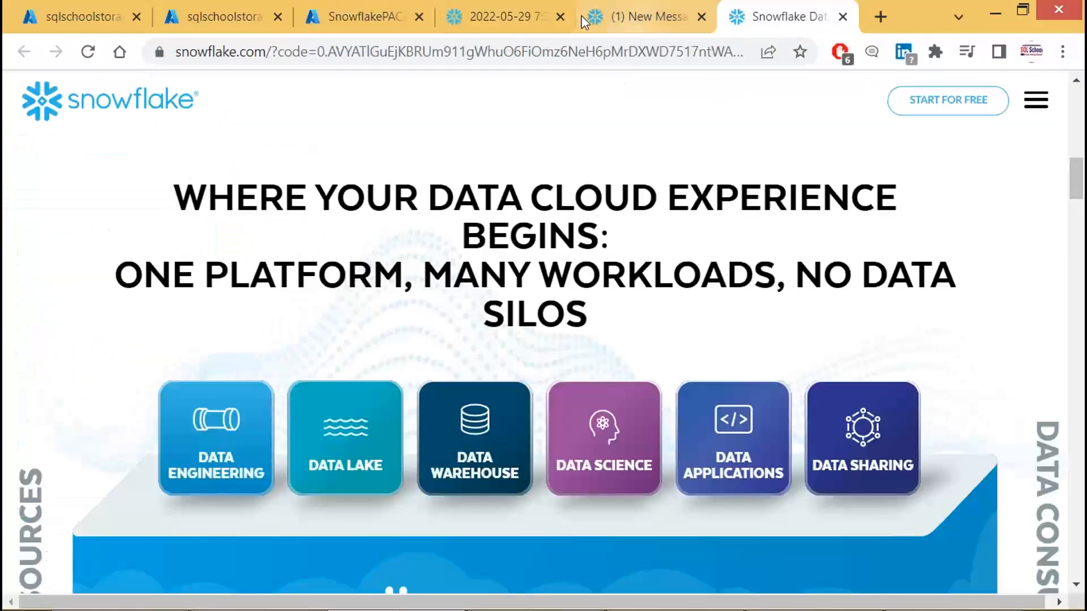
pyautogui.click(701, 18)
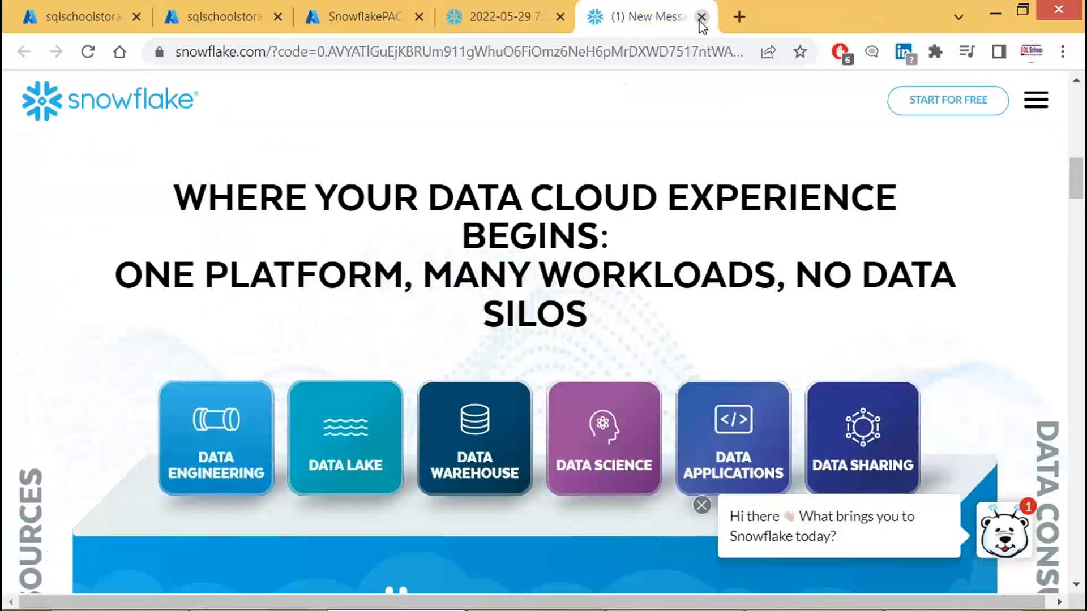
pyautogui.click(701, 17)
# - Paste the copied file format statement below the DESC NOTIFICATION INTEGRATION line in the worksheet, followed by several blank lines
pyautogui.click(667, 338)
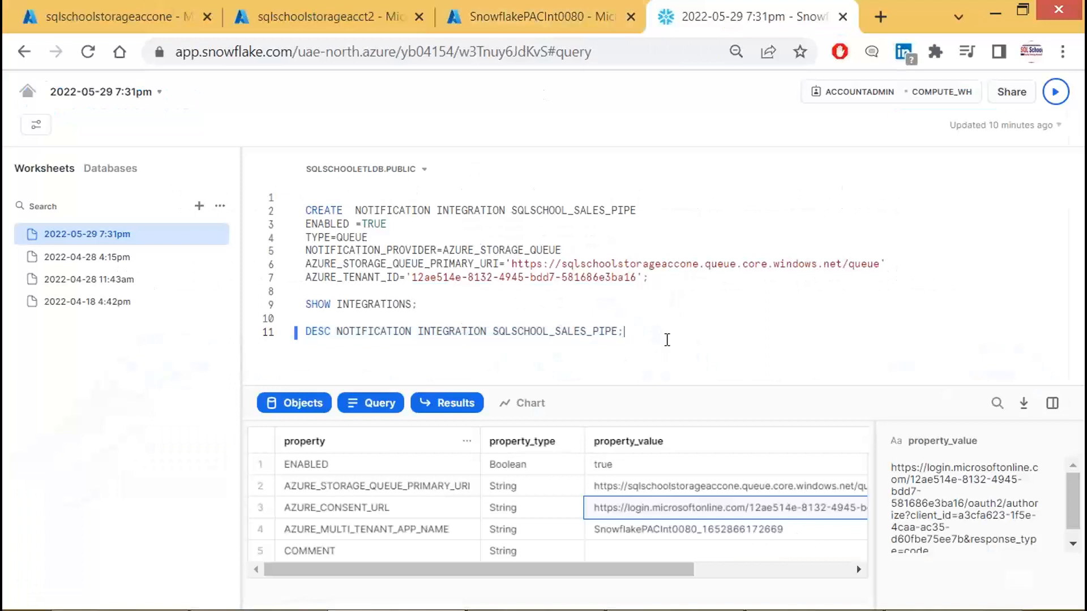
pyautogui.press('Return')
pyautogui.hotkey('ctrl', 'v')
pyautogui.press('Return')
pyautogui.press('Return')
pyautogui.press('Return')
pyautogui.press('Return')
pyautogui.press('Return')
pyautogui.press('Return')
pyautogui.press('Return')
pyautogui.press('Return')
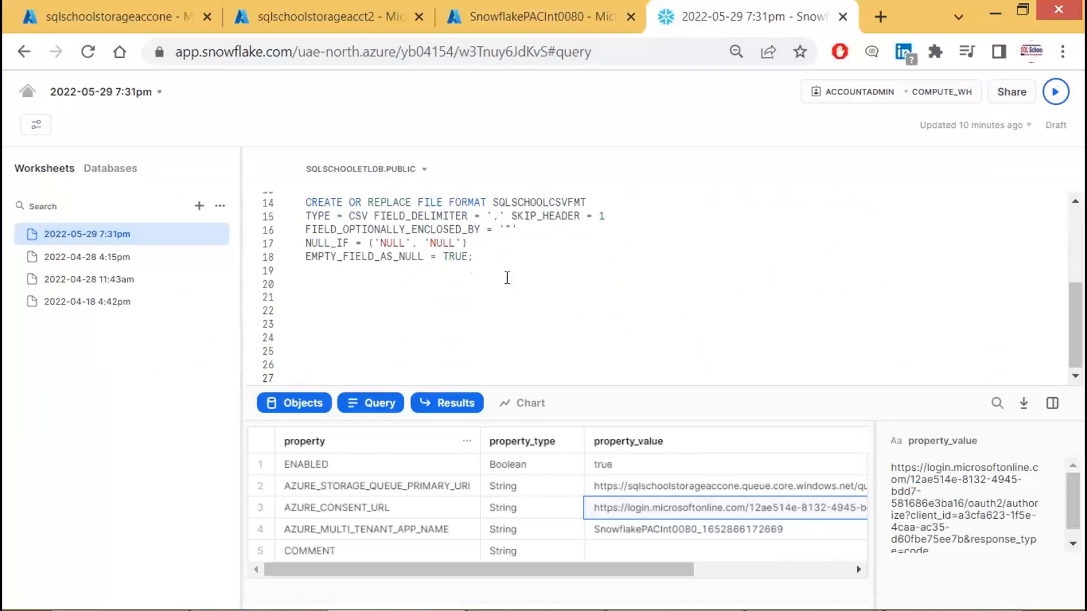
# - Run the CREATE OR REPLACE FILE FORMAT SQLSCHOOLCSVFMT statement and hide the query details pane beside the results
pyautogui.moveTo(481, 260); pyautogui.dragTo(299, 207)
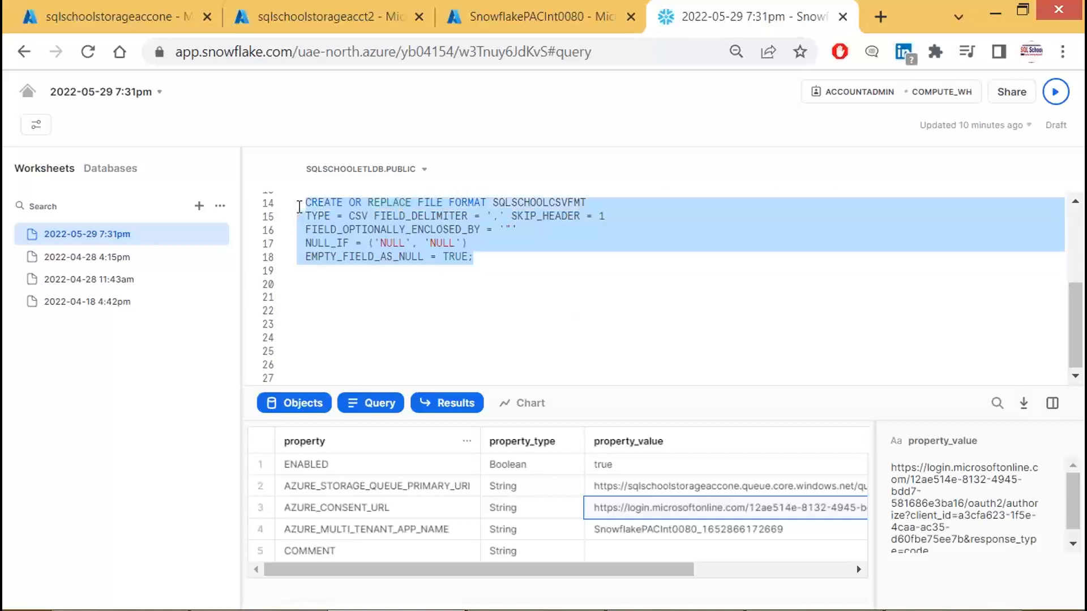
pyautogui.hotkey('ctrl', 'Return')
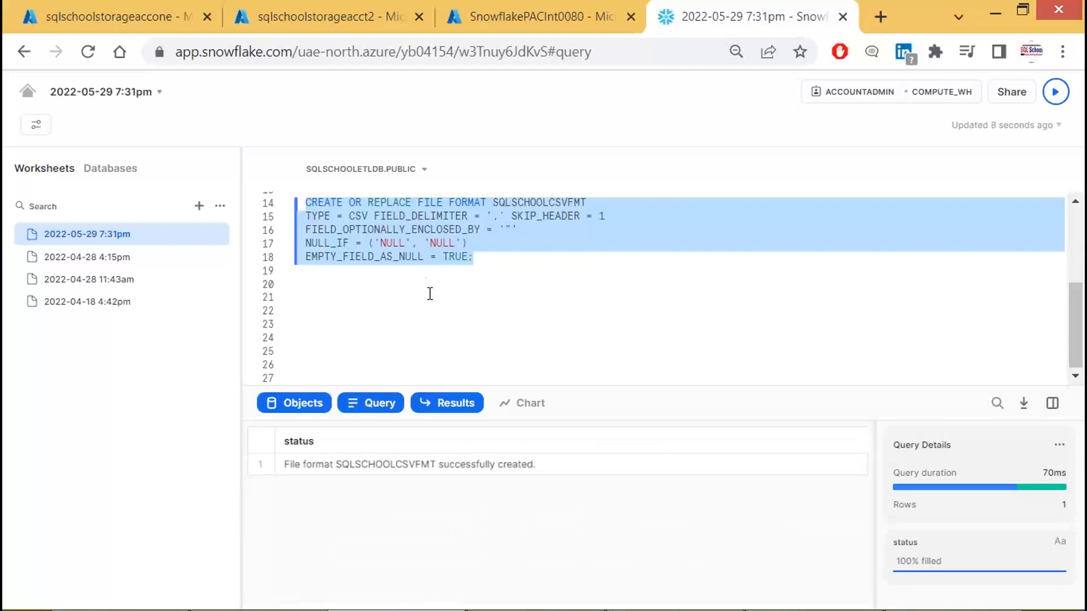
pyautogui.click(559, 283)
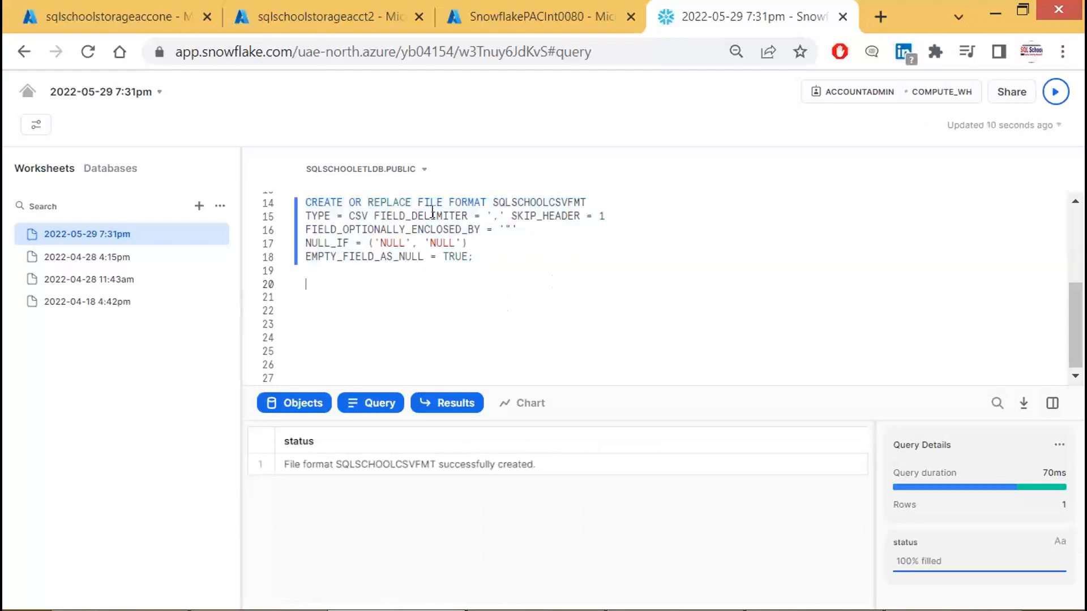
pyautogui.moveTo(324, 202); pyautogui.dragTo(481, 258)
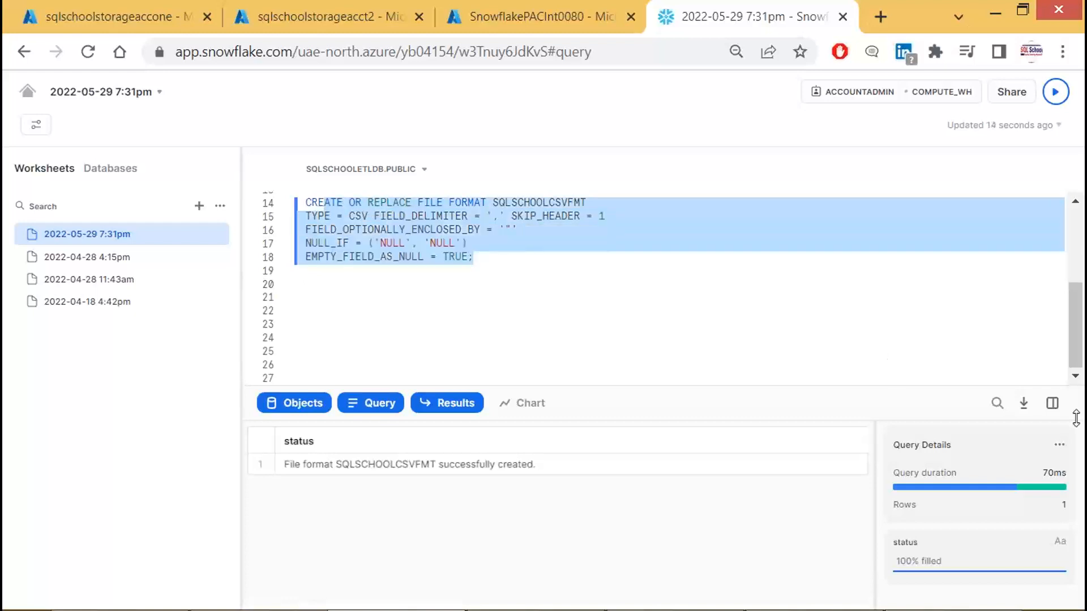
pyautogui.click(1052, 403)
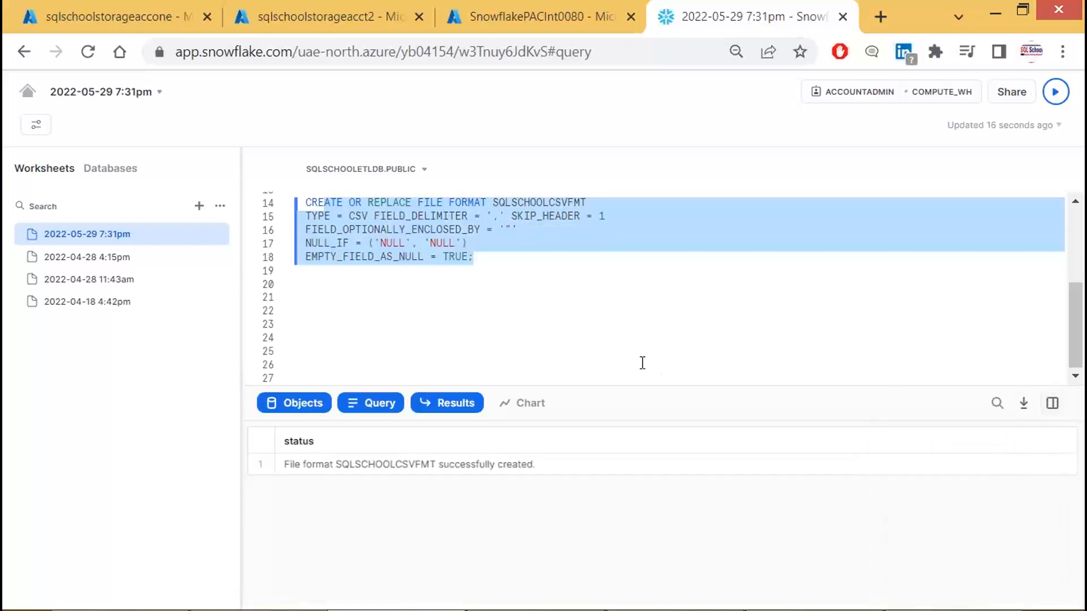
pyautogui.click(555, 324)
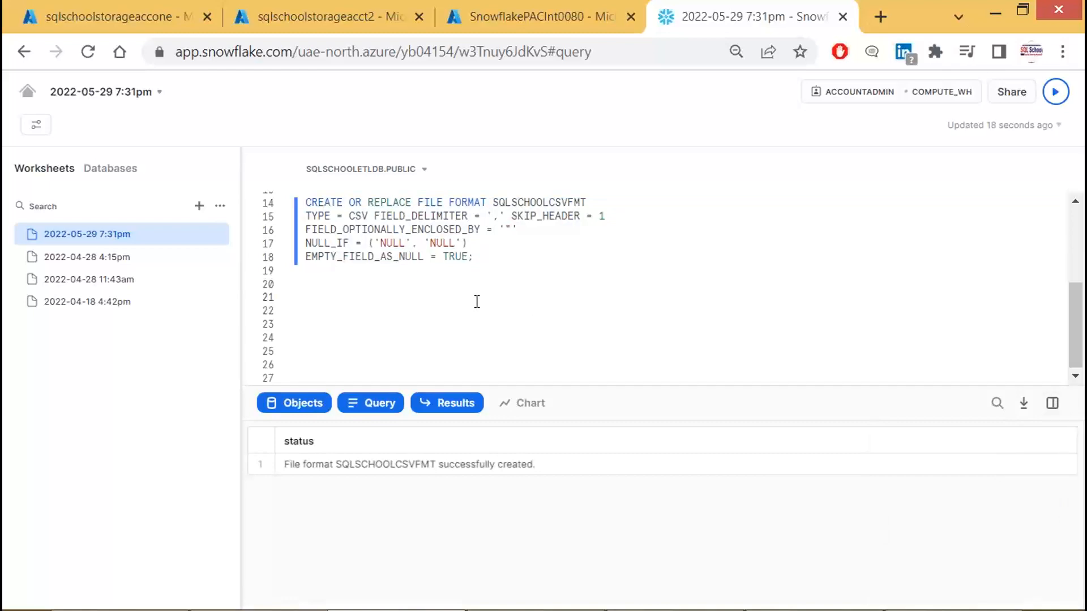
pyautogui.moveTo(424, 202); pyautogui.dragTo(457, 203)
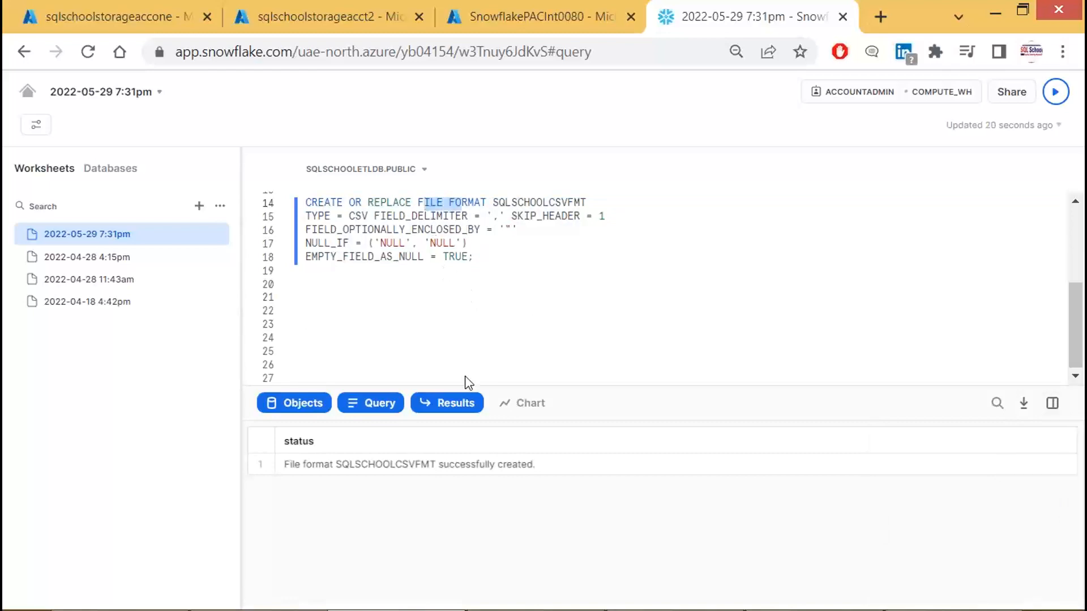
# - Copy the SQLSCHOOLCSVFMT file format statement from Step 5 of the SnowPipes Word document and paste it at the end of the Notepad notes
pyautogui.click(656, 594)
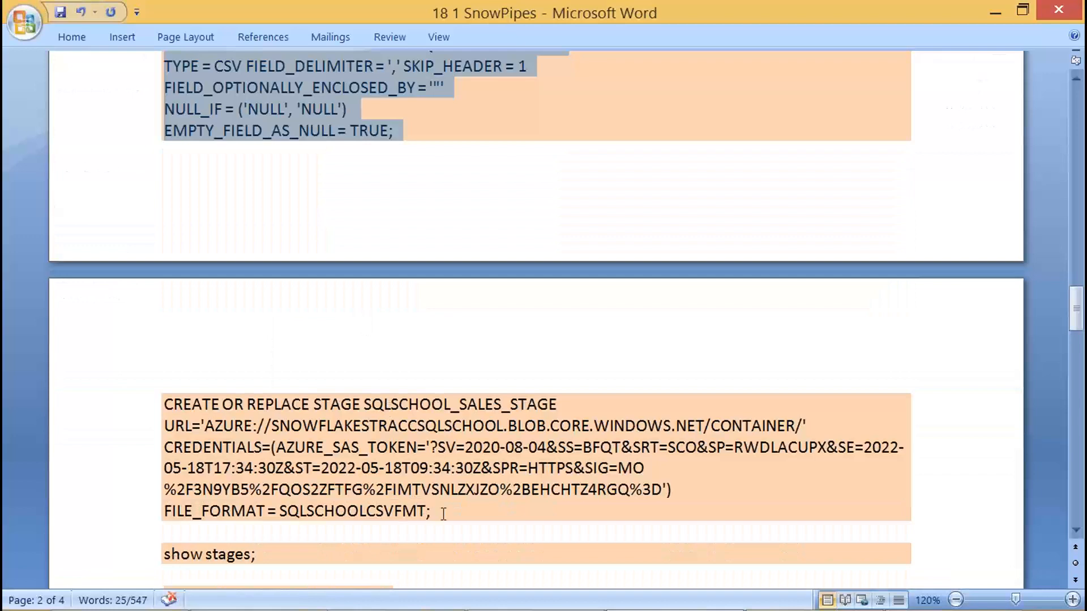
pyautogui.moveTo(443, 514); pyautogui.dragTo(365, 410)
pyautogui.scroll(3, 365, 409)
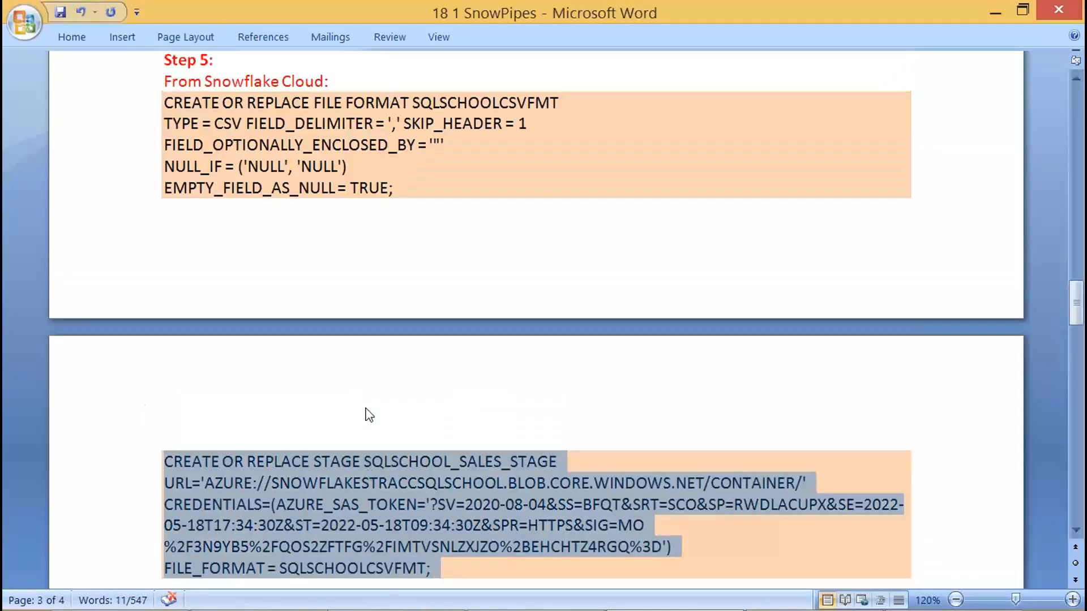
pyautogui.moveTo(396, 249); pyautogui.dragTo(146, 163)
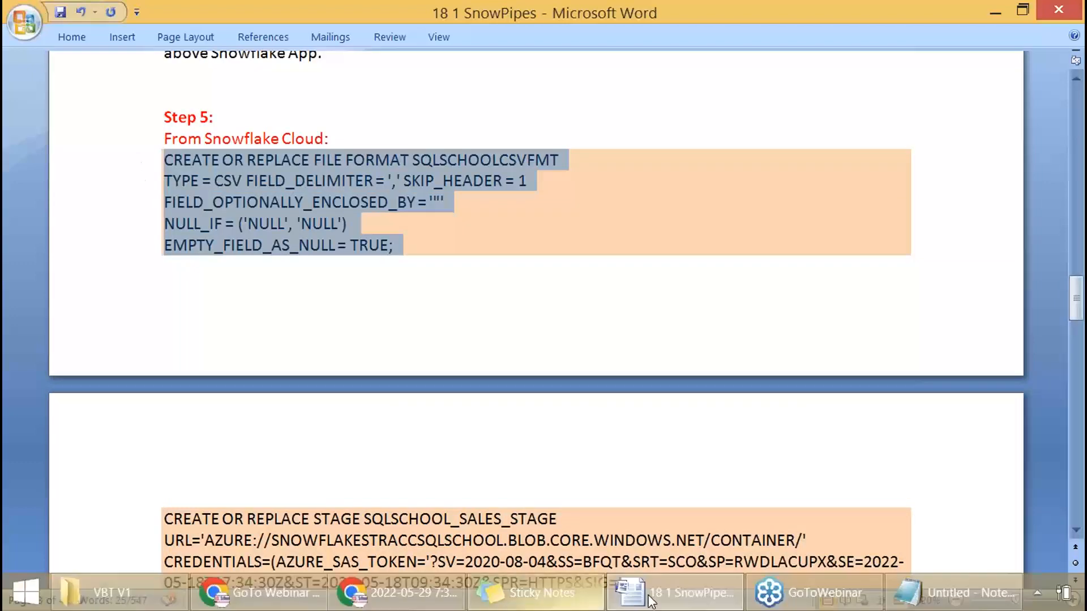
pyautogui.click(536, 595)
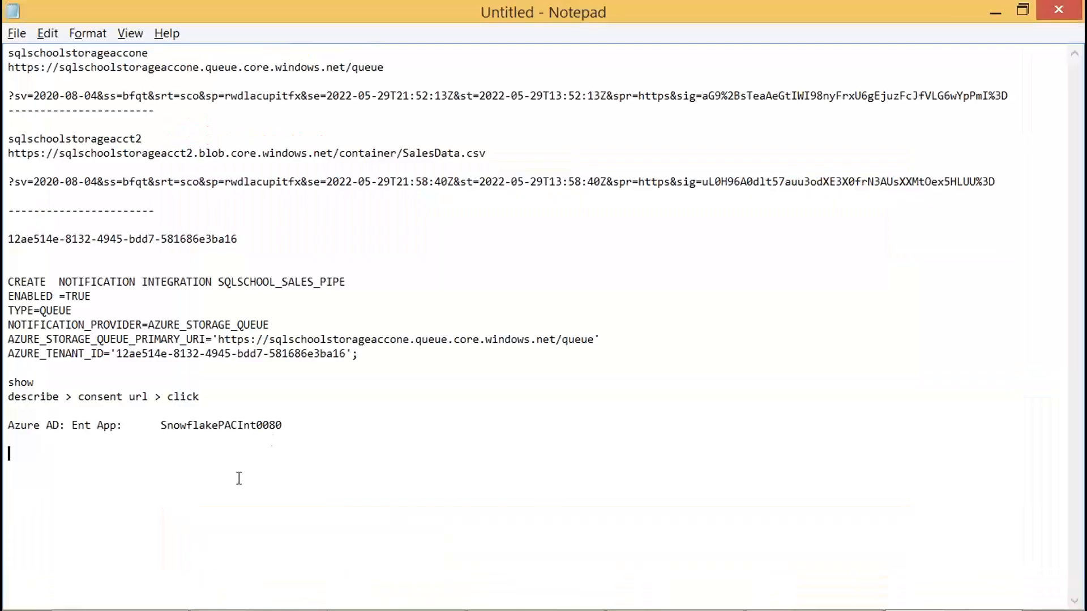
pyautogui.hotkey('ctrl', 'v')
# - Copy the CREATE OR REPLACE STAGE SQLSCHOOL_SALES_STAGE statement, including its SAS token, from Word and paste it below the file format statement in Notepad
pyautogui.hotkey('alt', 'Tab')
pyautogui.scroll(-3, 422, 457)
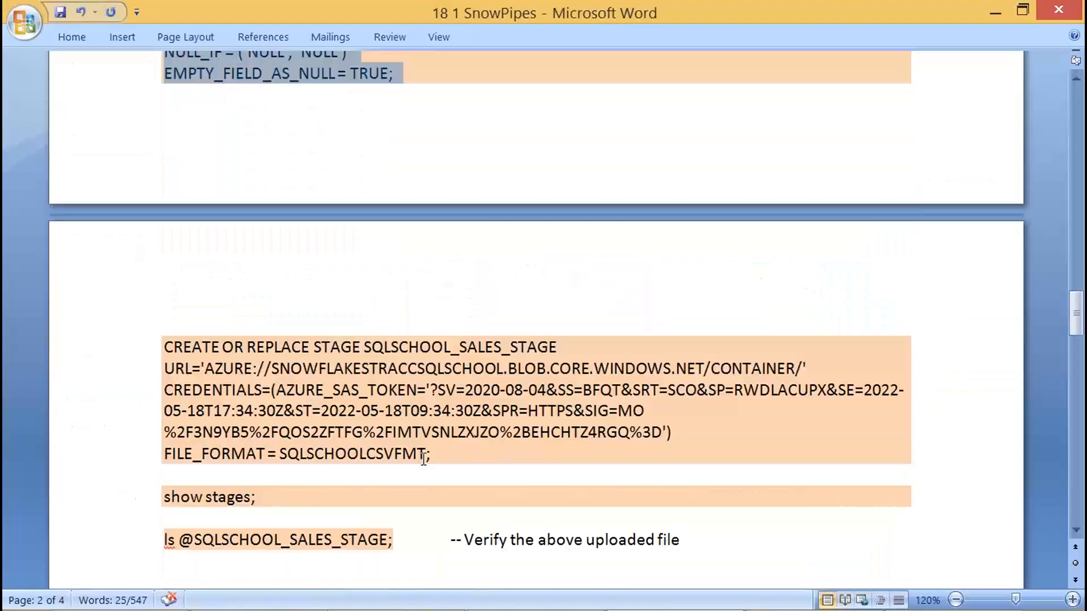
pyautogui.scroll(-1, 423, 457)
pyautogui.moveTo(430, 396); pyautogui.dragTo(138, 288)
pyautogui.hotkey('alt', 'Tab')
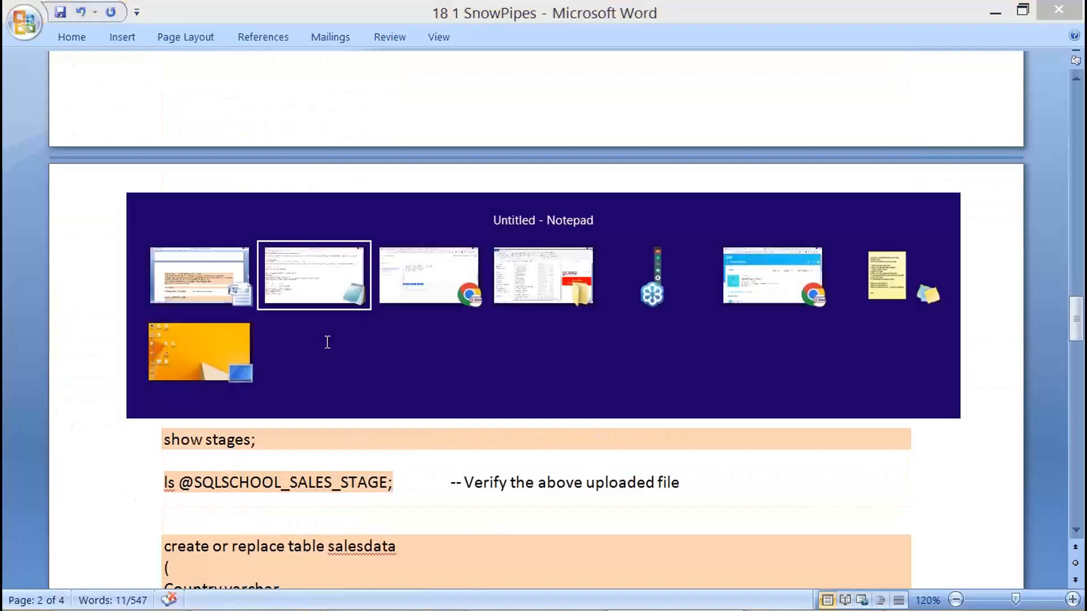
pyautogui.hotkey('ctrl', 'v')
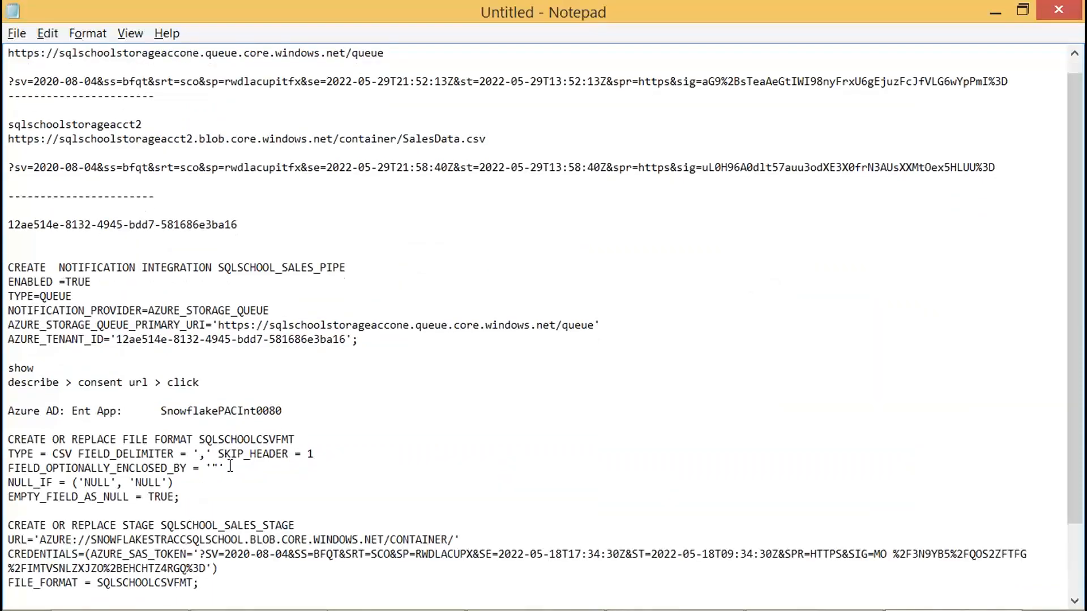
# - Replace the account name in the stage URL with sqlschoolstorageacct2 and check its container name against the noted blob URL
pyautogui.scroll(1, 230, 466)
pyautogui.moveTo(213, 516); pyautogui.dragTo(5, 461)
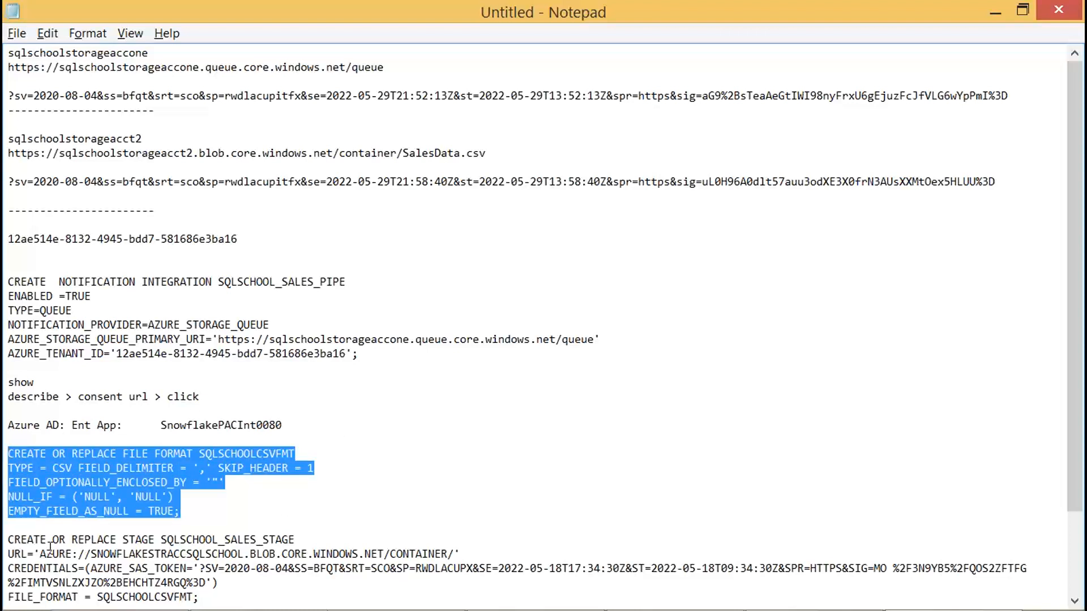
pyautogui.click(134, 543)
pyautogui.doubleClick(212, 539)
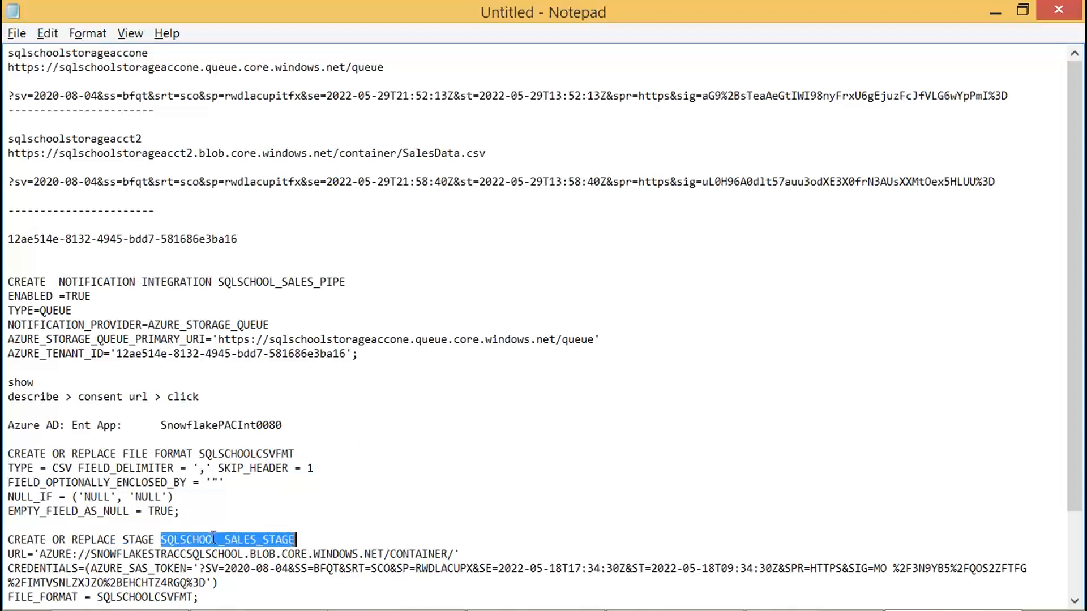
pyautogui.click(28, 554)
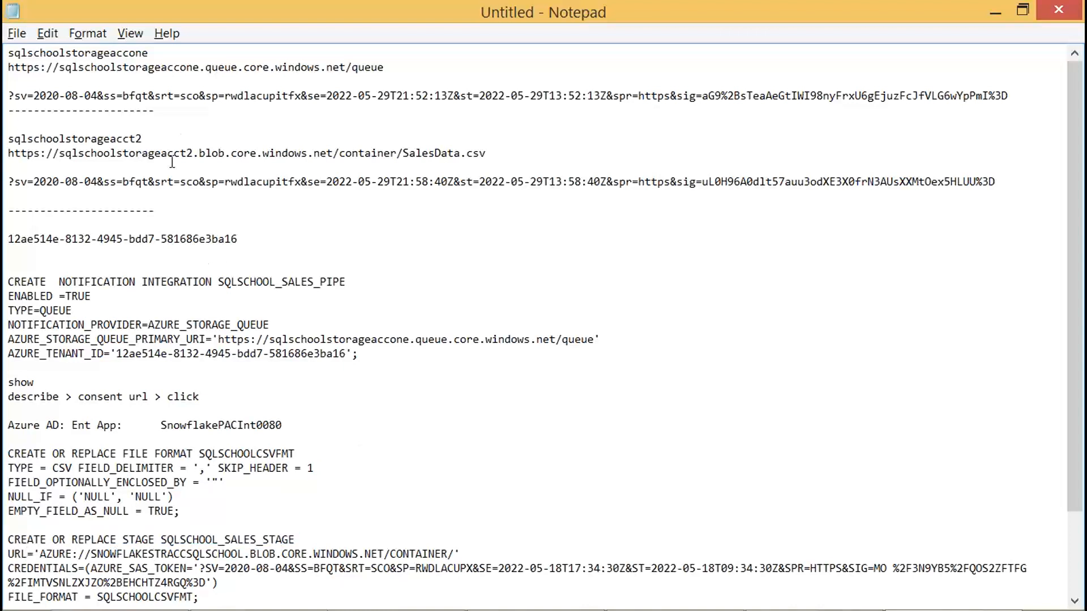
pyautogui.moveTo(143, 138); pyautogui.dragTo(8, 136)
pyautogui.hotkey('ctrl', 'c')
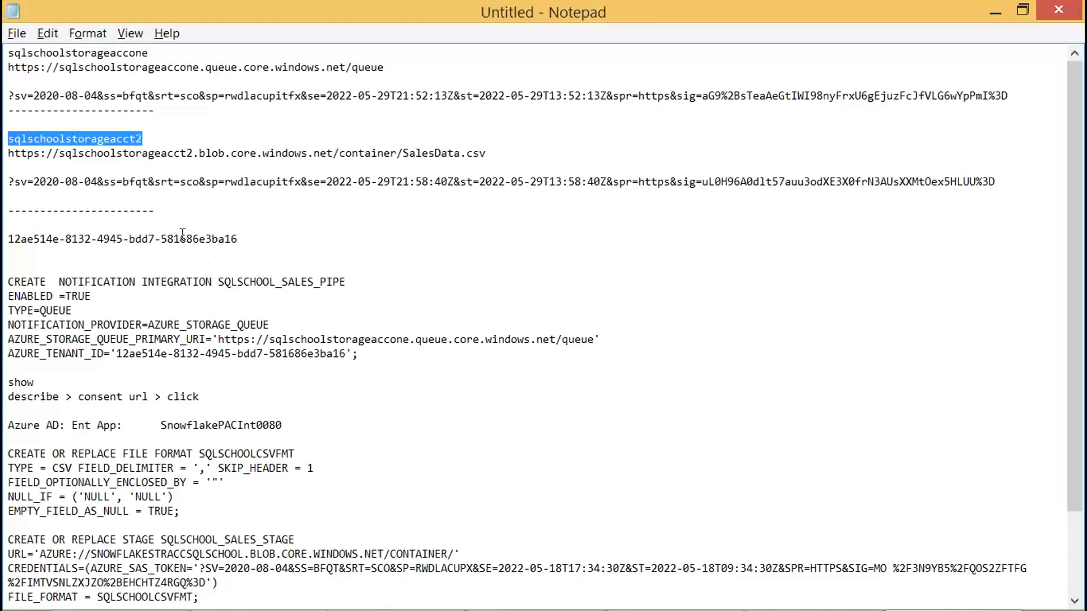
pyautogui.moveTo(91, 554); pyautogui.dragTo(245, 557)
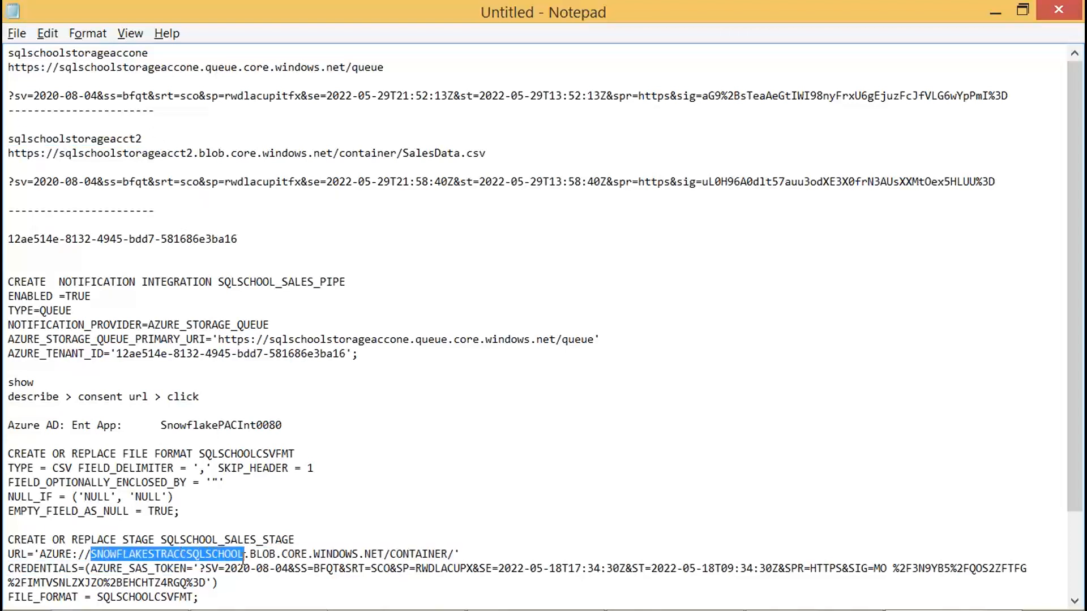
pyautogui.hotkey('ctrl', 'v')
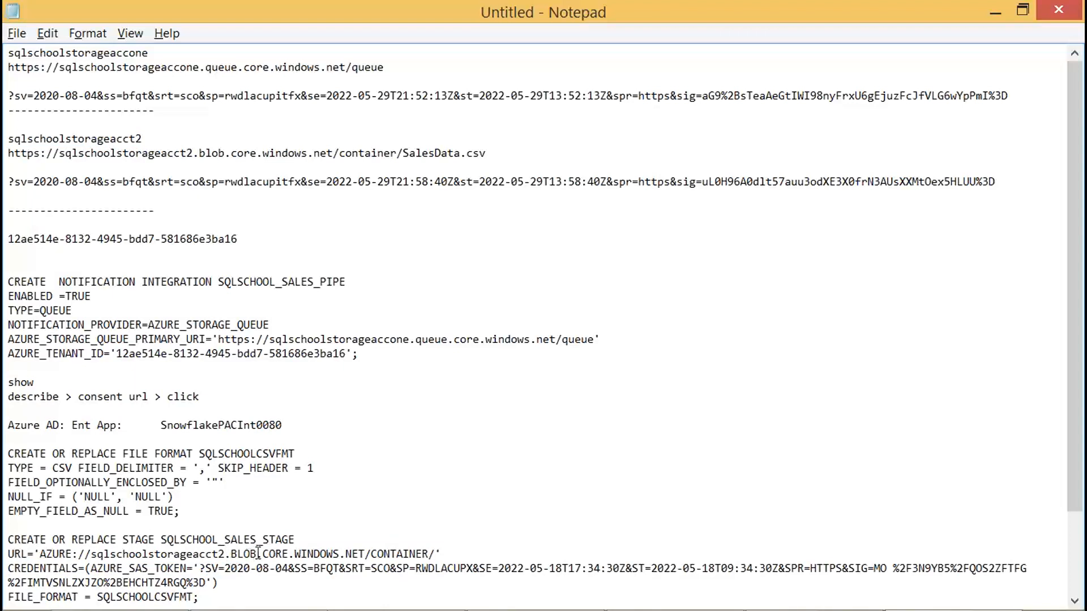
pyautogui.doubleClick(401, 554)
pyautogui.moveTo(401, 554); pyautogui.dragTo(430, 554)
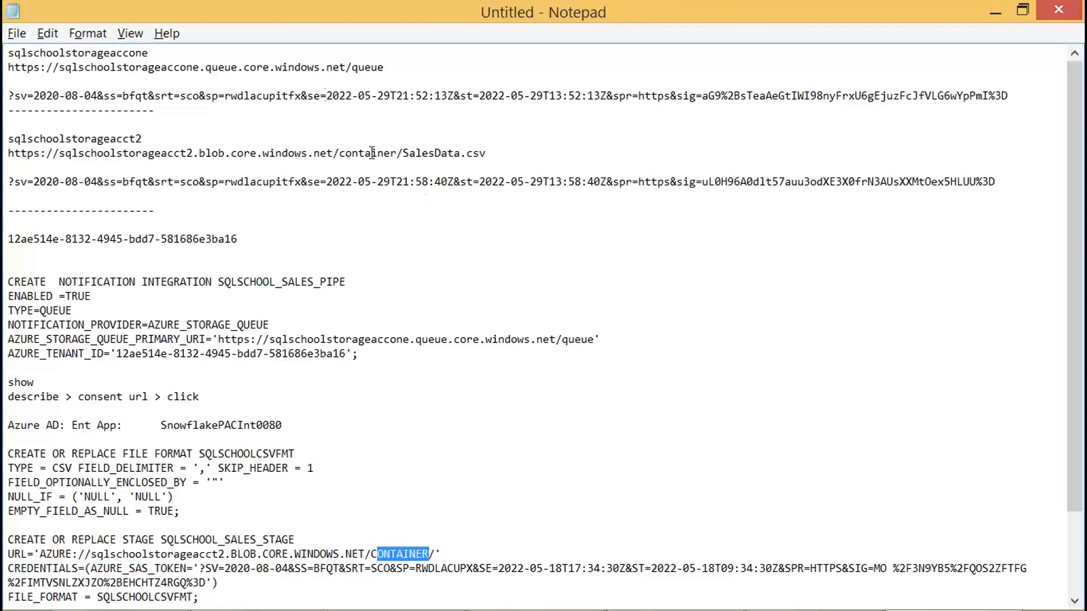
pyautogui.moveTo(345, 153); pyautogui.dragTo(391, 153)
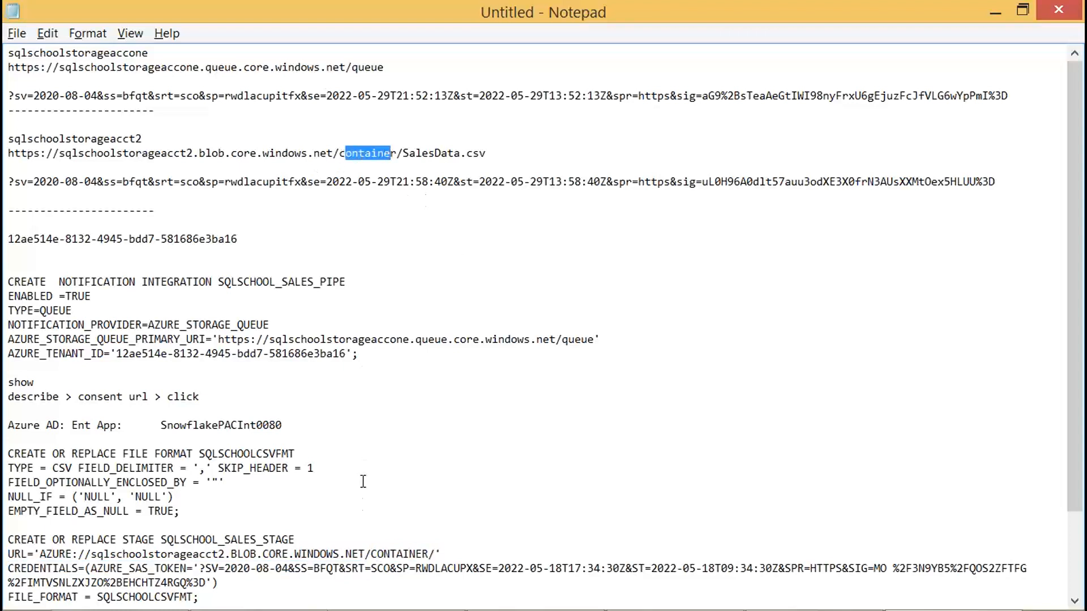
pyautogui.doubleClick(377, 554)
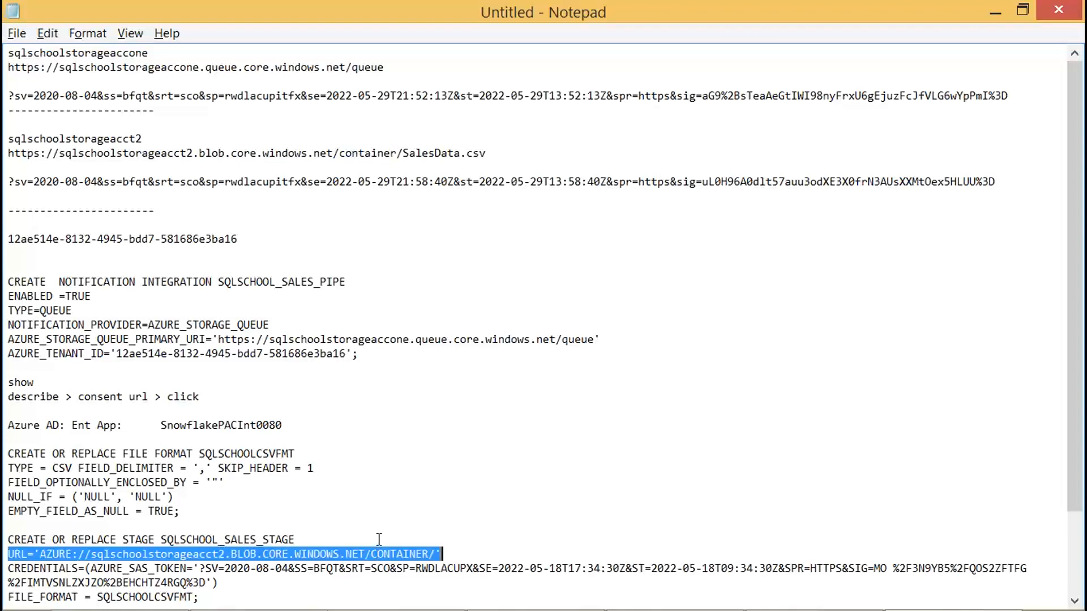
# - Replace the AZURE_SAS_TOKEN value in the stage statement with the SAS token noted under sqlschoolstorageacct2
pyautogui.click(304, 123)
pyautogui.moveTo(7, 180); pyautogui.dragTo(1004, 182)
pyautogui.hotkey('ctrl', 'c')
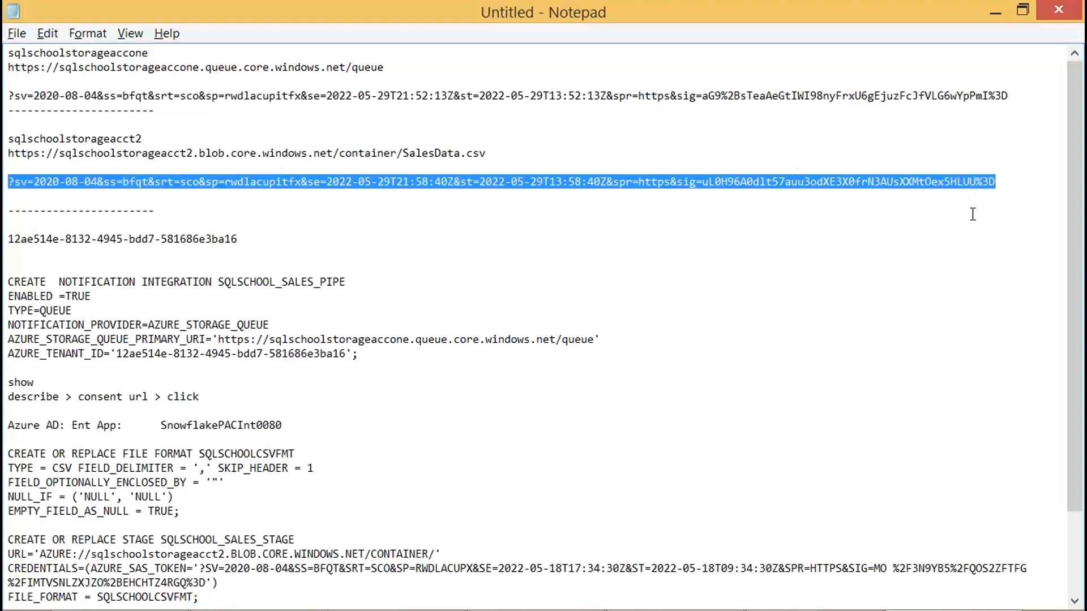
pyautogui.click(206, 582)
pyautogui.keyDown('shift'); pyautogui.click(200, 568); pyautogui.keyUp('shift')
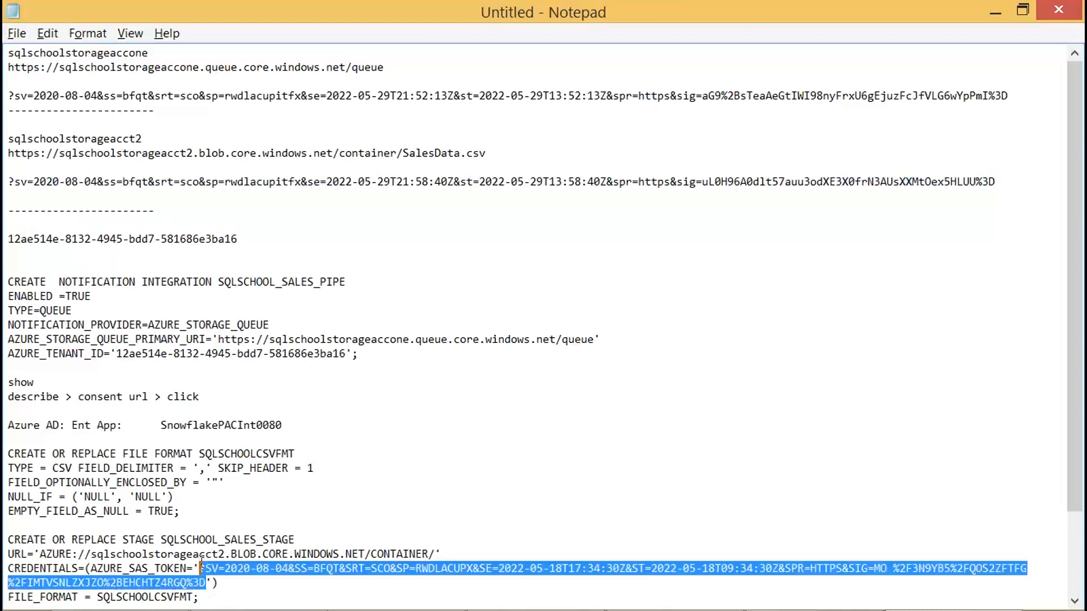
pyautogui.hotkey('ctrl', 'v')
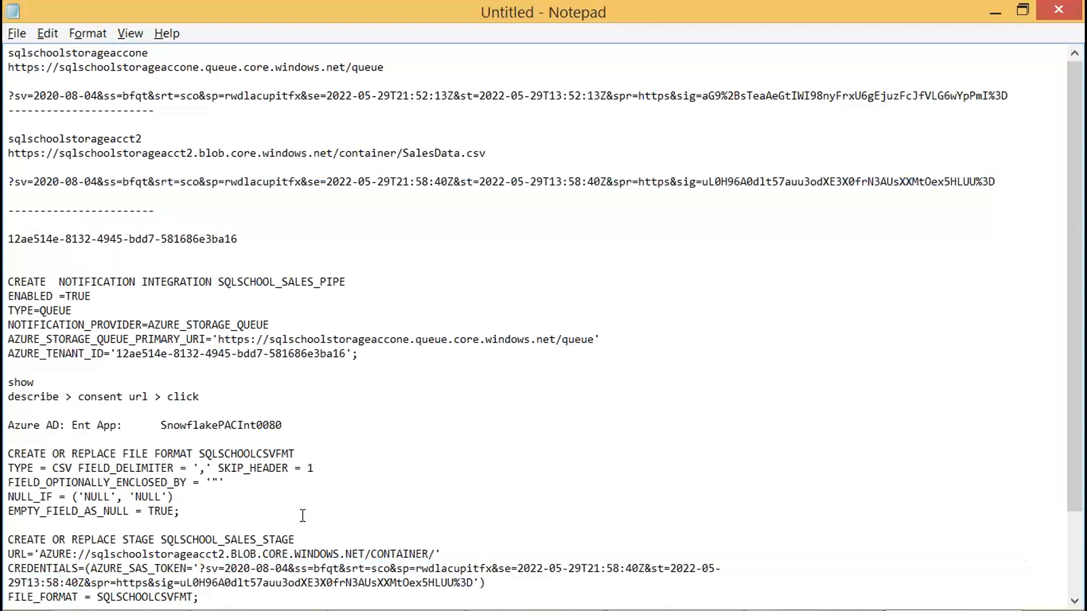
# - Turn off word wrap in the notes so the stage credentials stay on one line
pyautogui.click(89, 35)
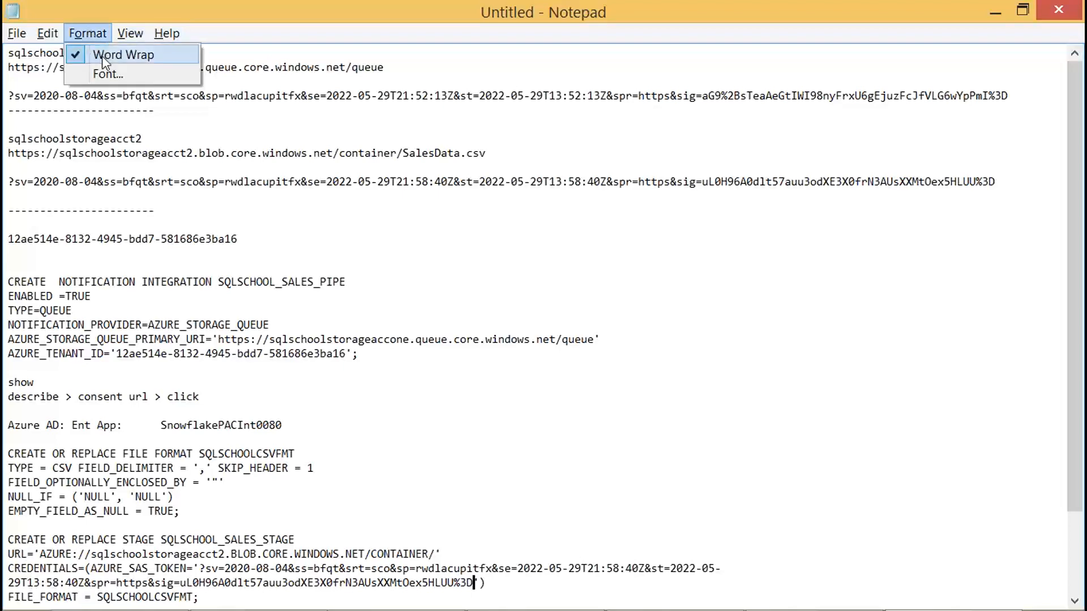
pyautogui.click(96, 49)
pyautogui.moveTo(299, 597); pyautogui.dragTo(241, 601)
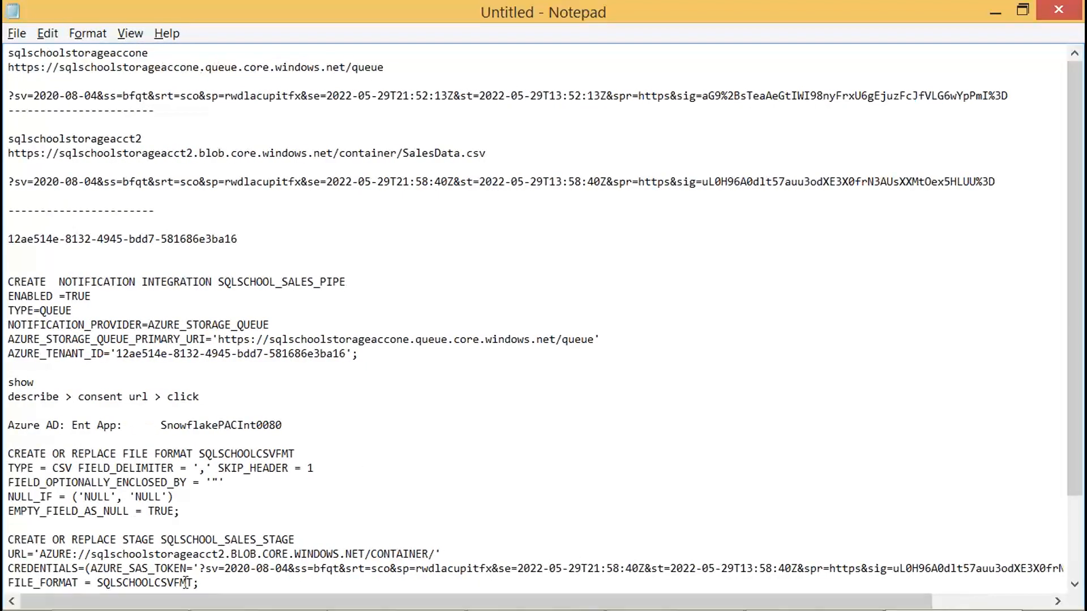
# - Copy the whole edited SQLSCHOOL_SALES_STAGE statement, through its FILE_FORMAT line, and switch to the Snowflake worksheet in Chrome
pyautogui.doubleClick(207, 453)
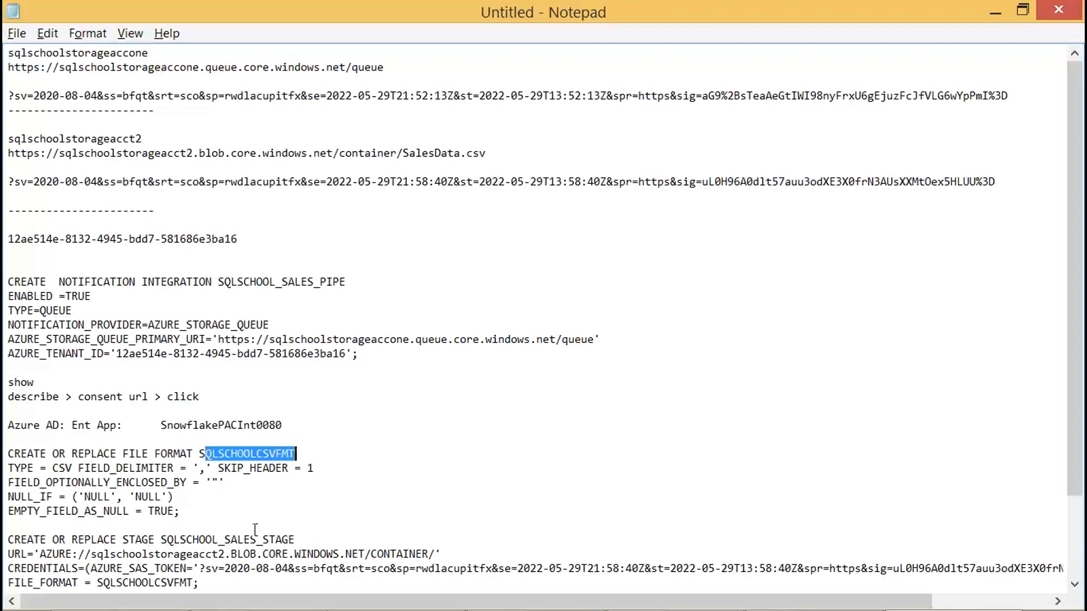
pyautogui.moveTo(204, 582); pyautogui.dragTo(148, 568)
pyautogui.moveTo(43, 550); pyautogui.dragTo(6, 539)
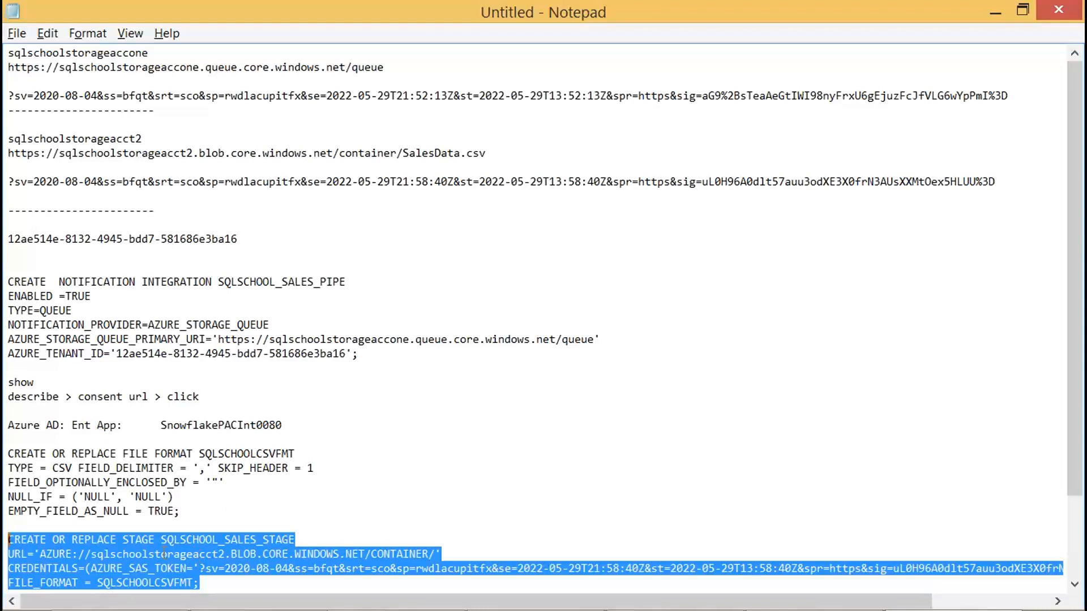
pyautogui.click(273, 541)
pyautogui.doubleClick(277, 539)
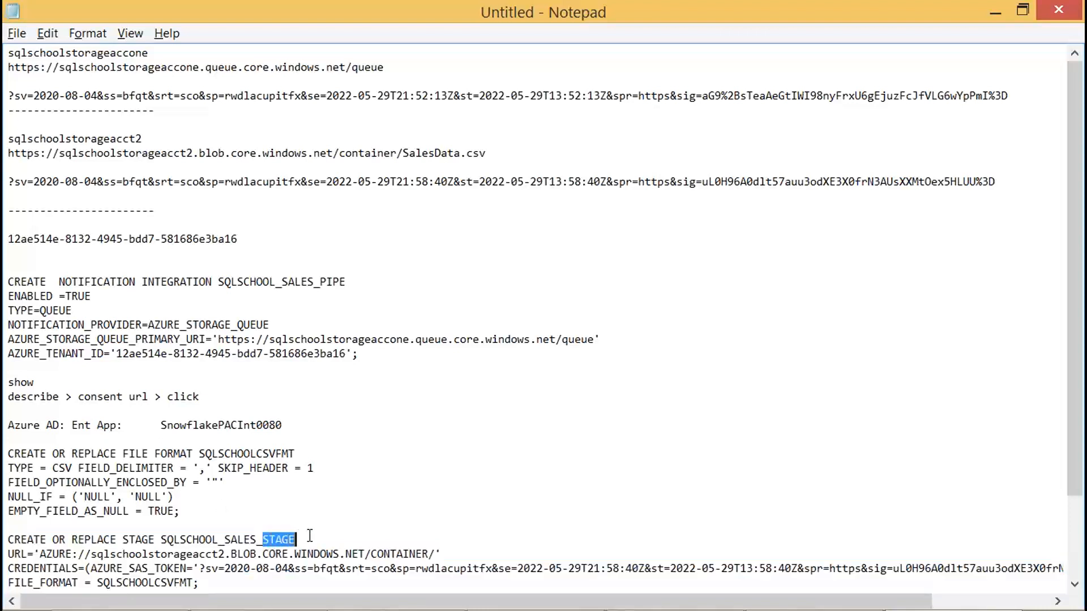
pyautogui.moveTo(201, 583); pyautogui.dragTo(4, 545)
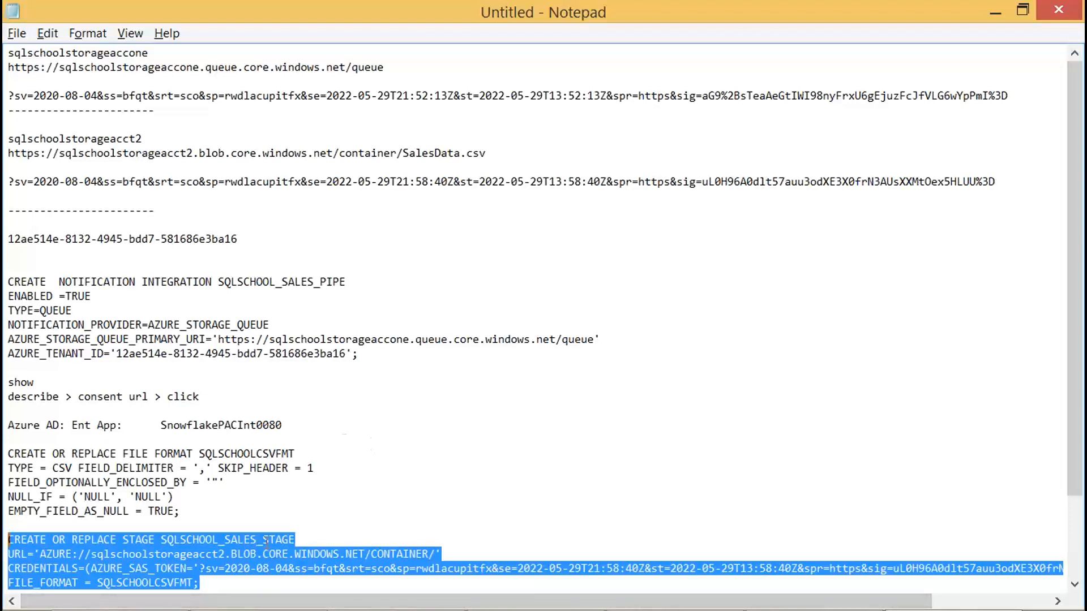
pyautogui.moveTo(265, 542); pyautogui.dragTo(295, 543)
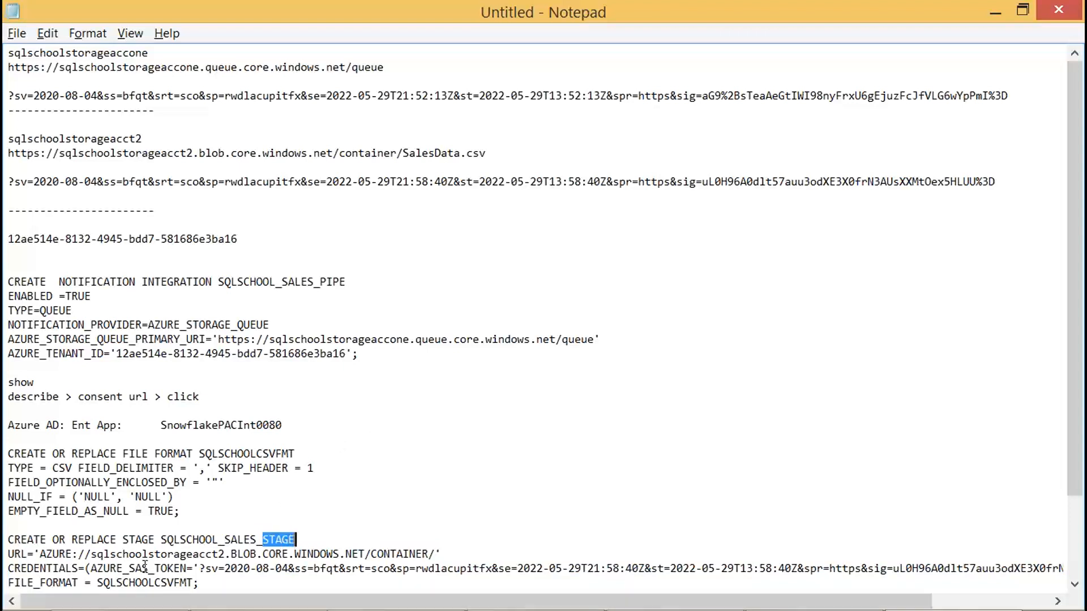
pyautogui.moveTo(111, 555); pyautogui.dragTo(5, 538)
pyautogui.hotkey('ctrl', 'c')
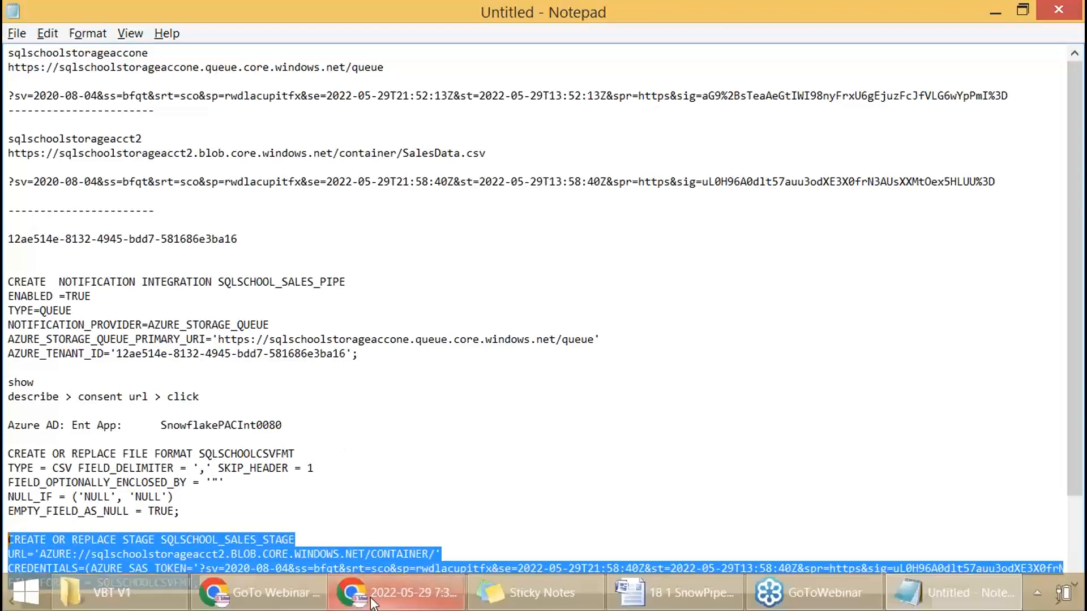
pyautogui.click(375, 586)
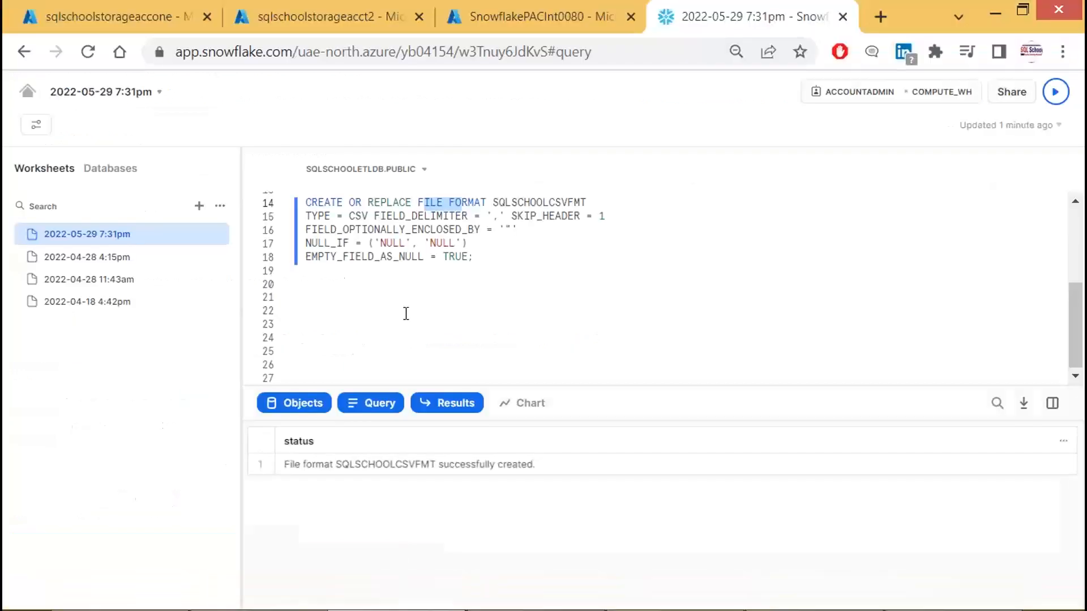
# - Paste the SQLSCHOOL_SALES_STAGE statement with its Azure SAS token below the file format statement and run it
pyautogui.hotkey('ctrl', 'v')
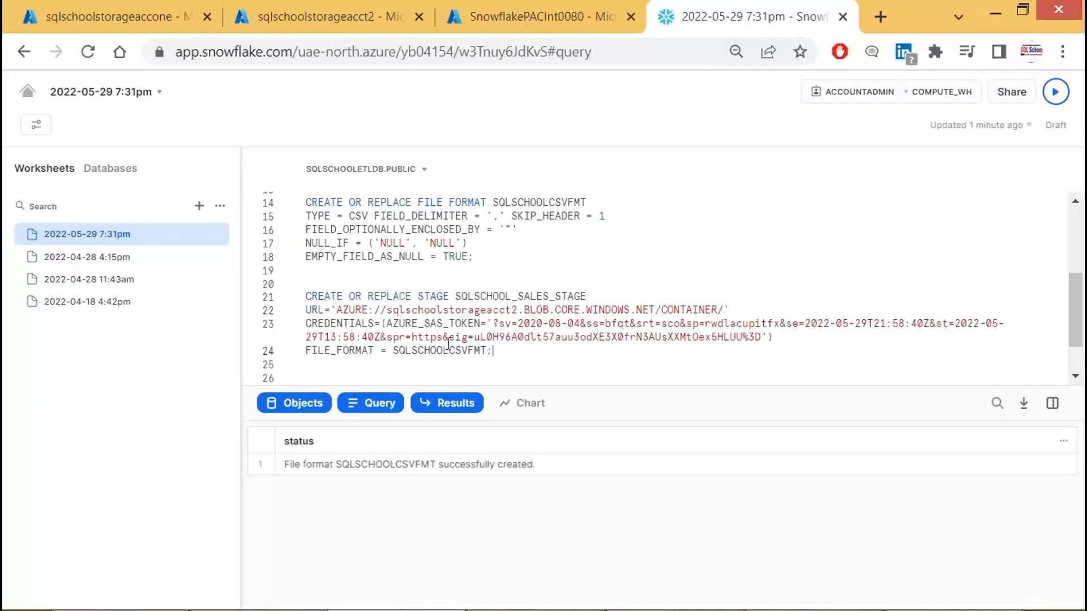
pyautogui.moveTo(494, 350); pyautogui.dragTo(282, 301)
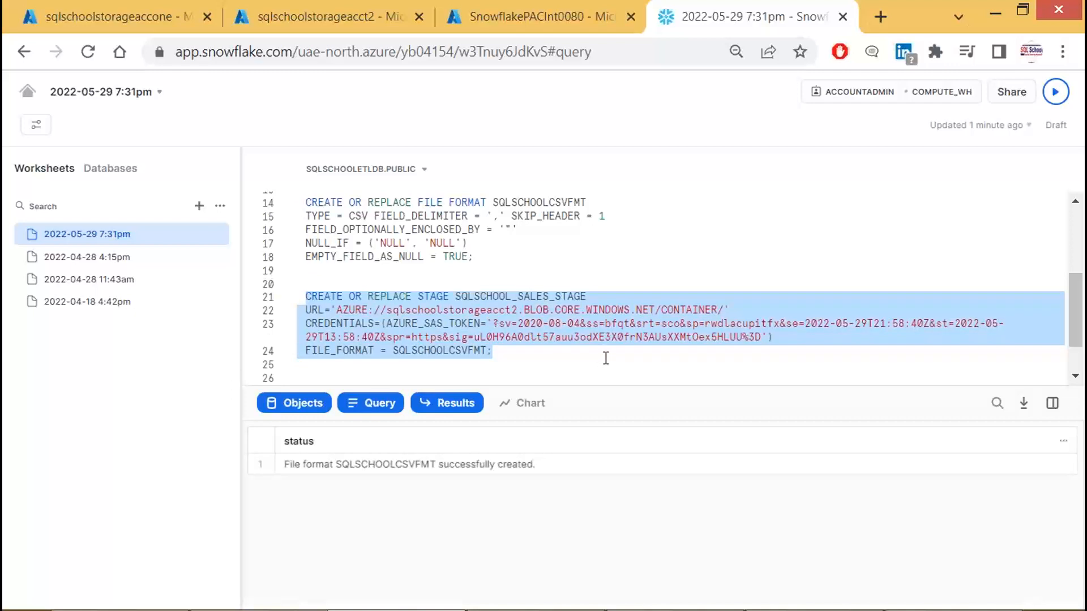
pyautogui.hotkey('ctrl', 'Return')
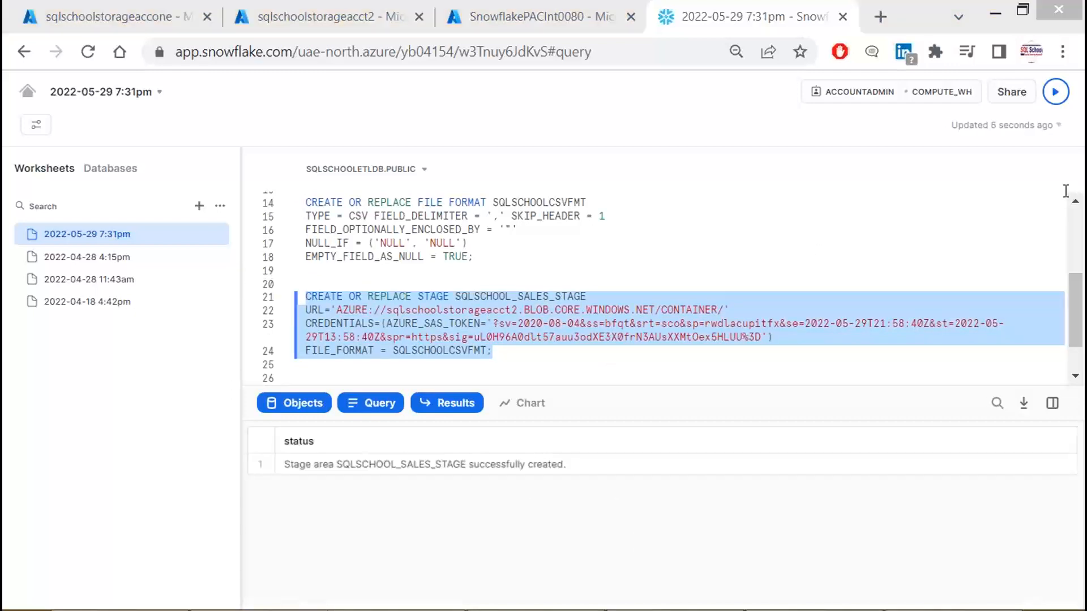
pyautogui.doubleClick(480, 296)
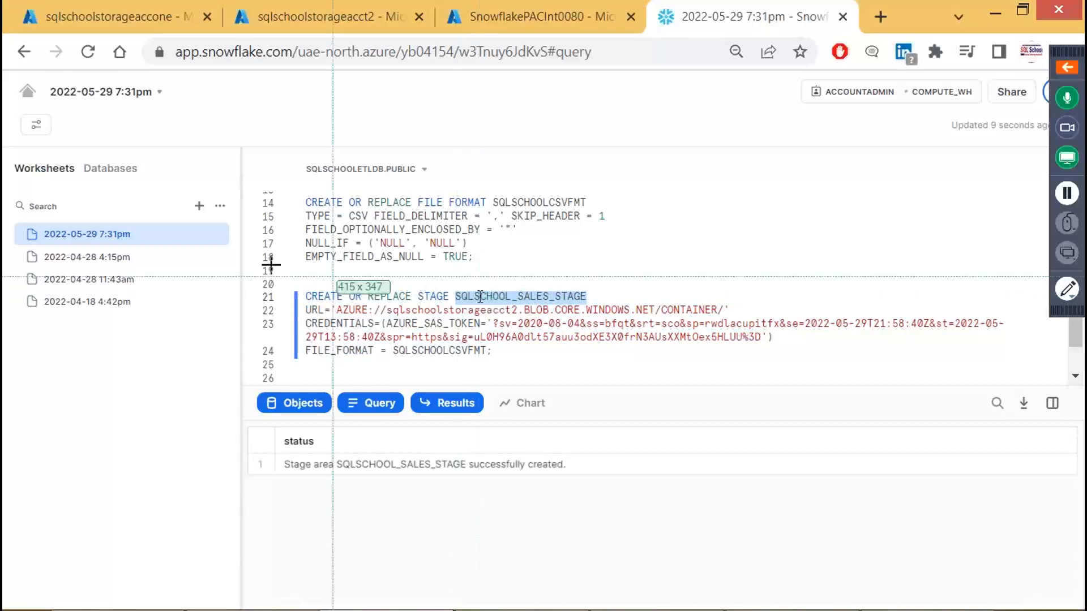
pyautogui.moveTo(265, 259); pyautogui.dragTo(1028, 455)
# - Copy "show stages;" from the SnowPipes Word document into the Snowflake worksheet below the stage statement and run it
pyautogui.click(523, 348)
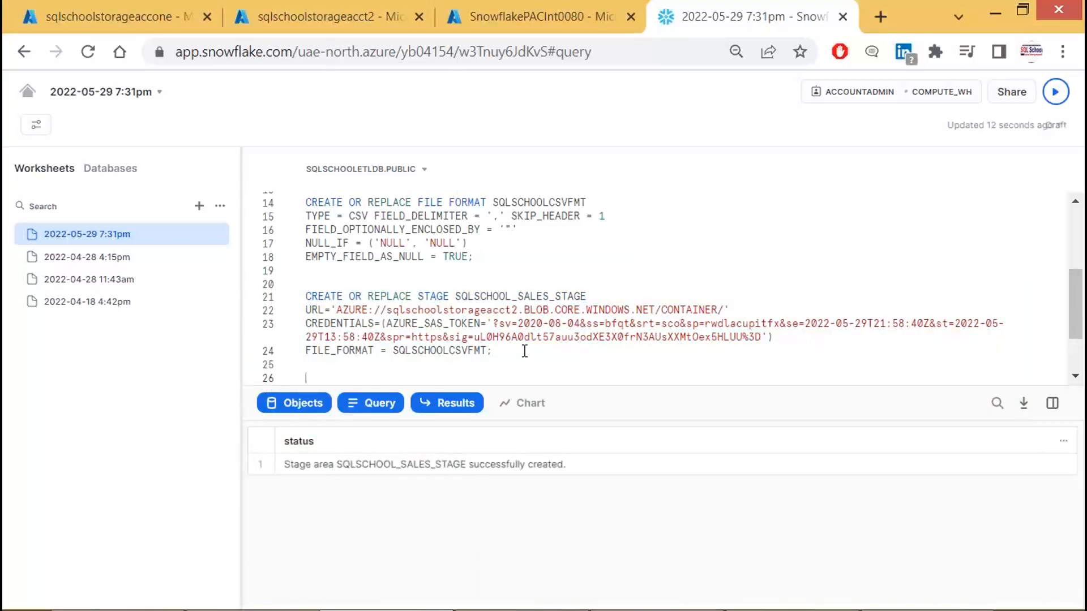
pyautogui.click(651, 601)
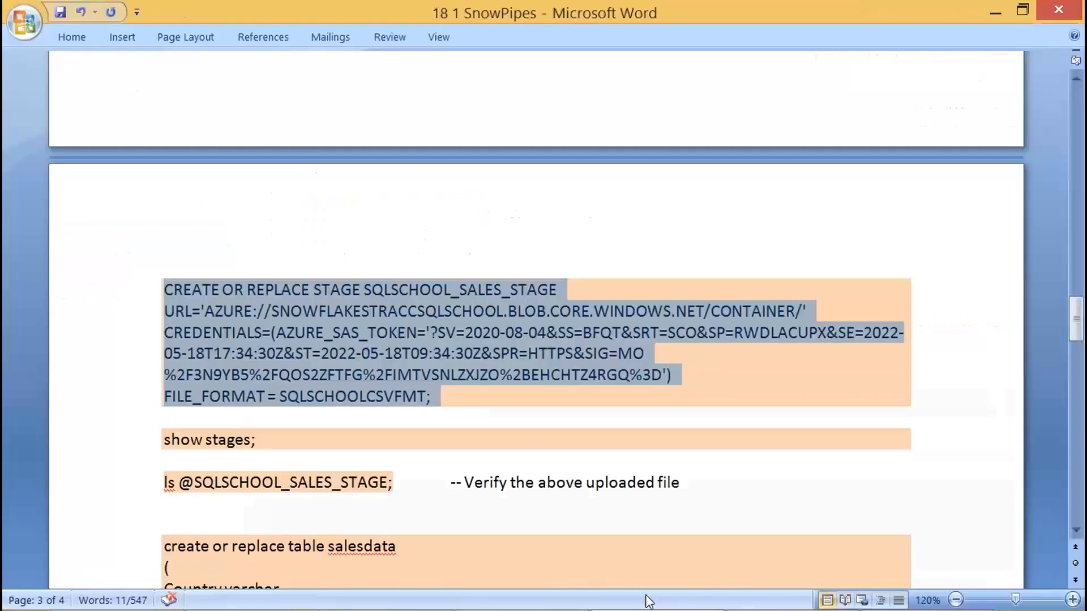
pyautogui.moveTo(261, 383); pyautogui.dragTo(161, 382)
pyautogui.hotkey('ctrl', 'c')
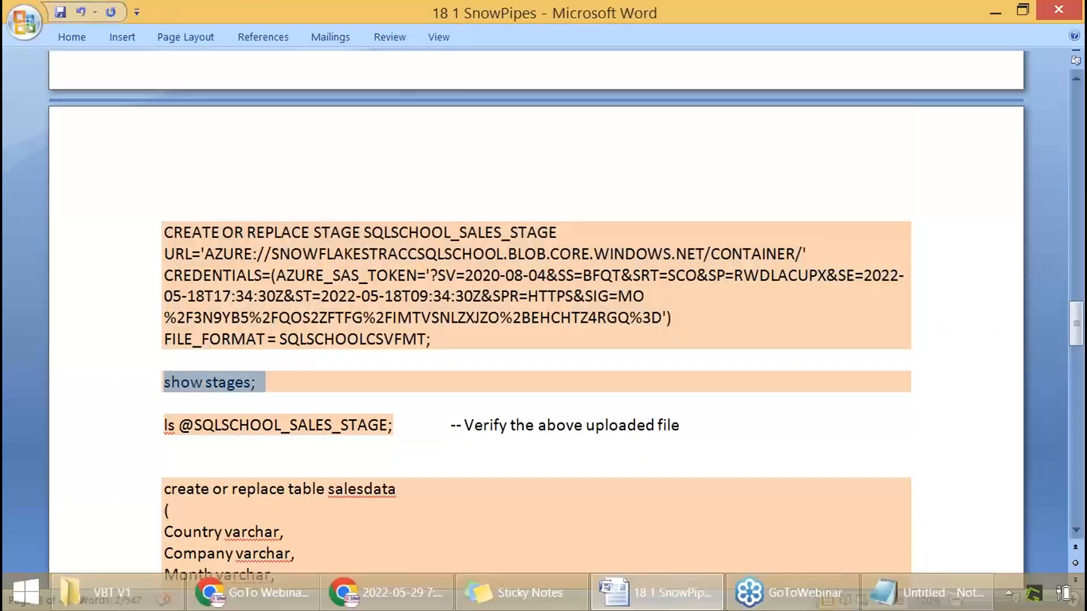
pyautogui.click(420, 601)
pyautogui.hotkey('ctrl', 'v')
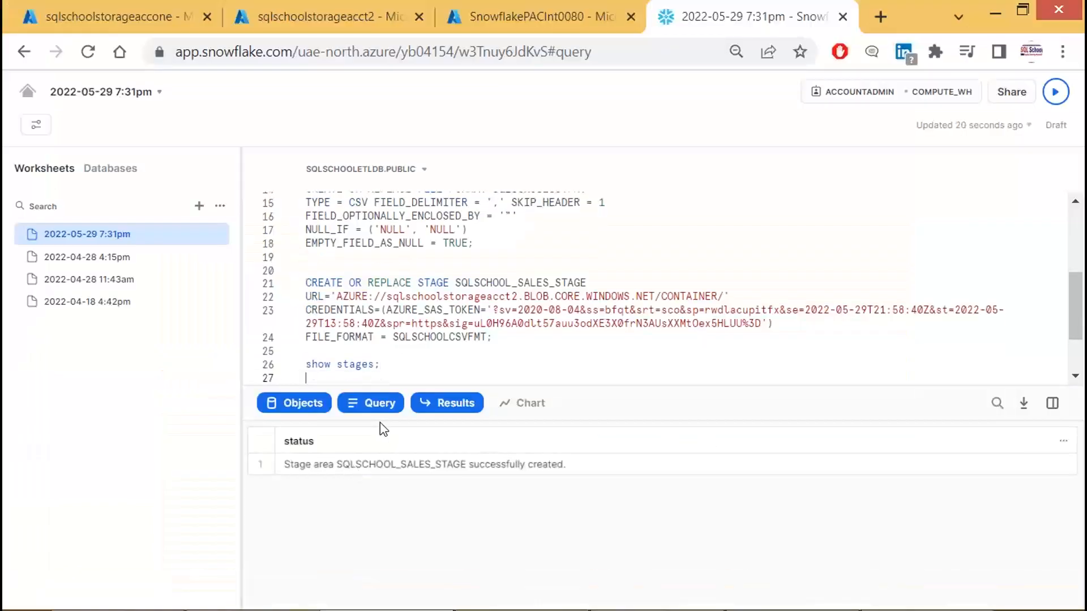
pyautogui.moveTo(381, 368); pyautogui.dragTo(306, 366)
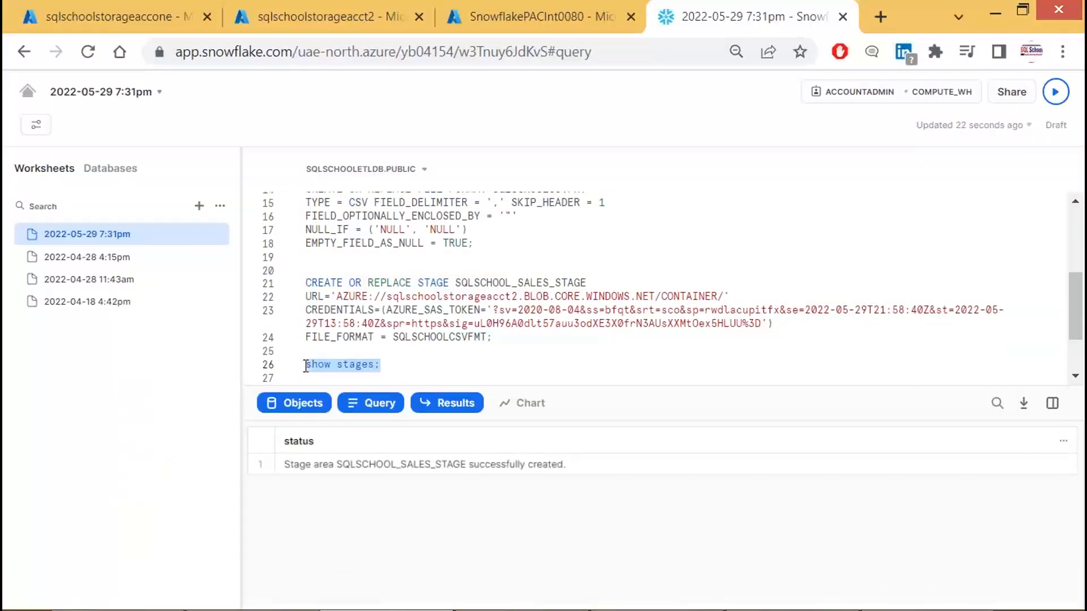
pyautogui.hotkey('ctrl', 'Return')
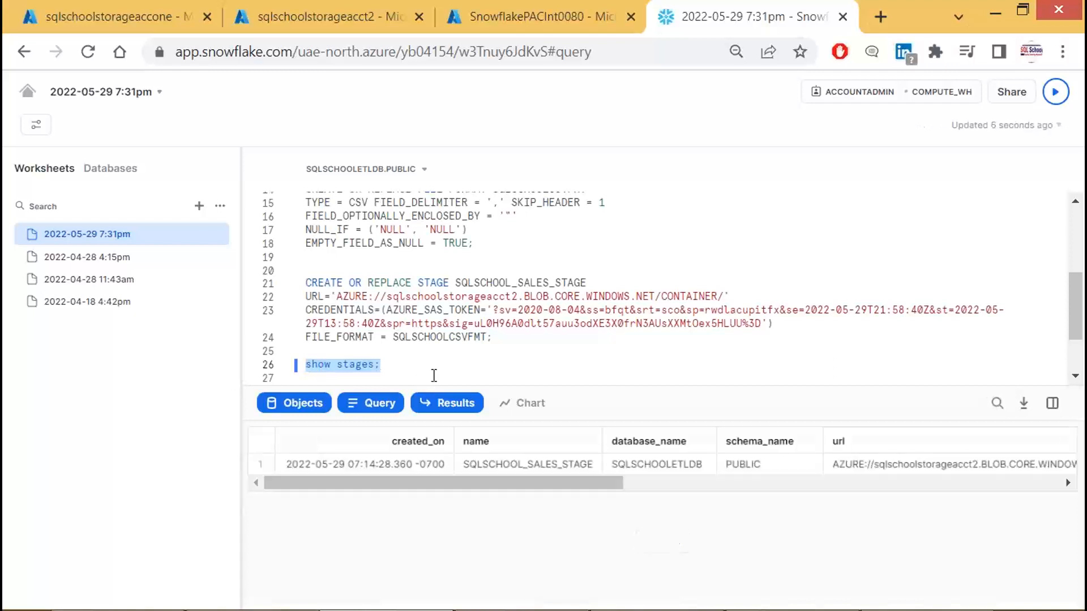
# - Check the stage's name and database name in the show stages results against the worksheet's stage statement
pyautogui.press('Print')
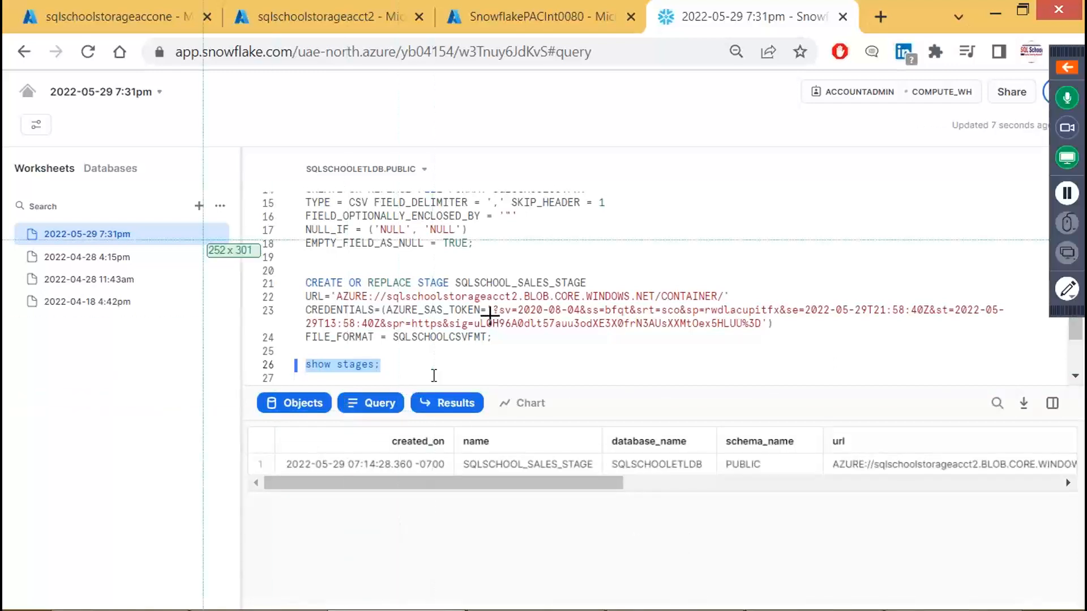
pyautogui.moveTo(202, 239); pyautogui.dragTo(874, 515)
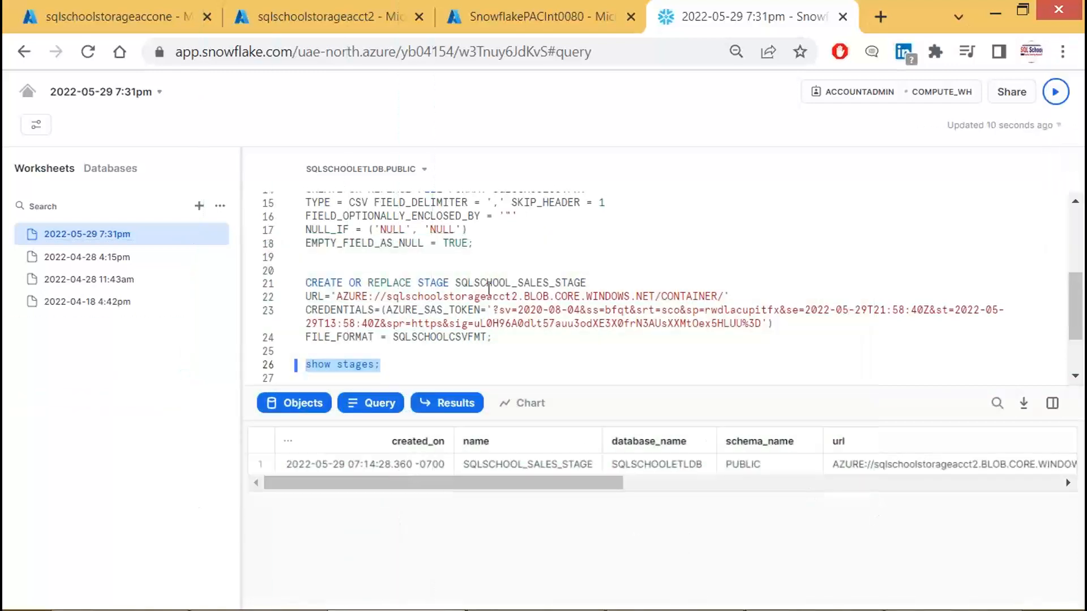
pyautogui.moveTo(456, 282); pyautogui.dragTo(587, 283)
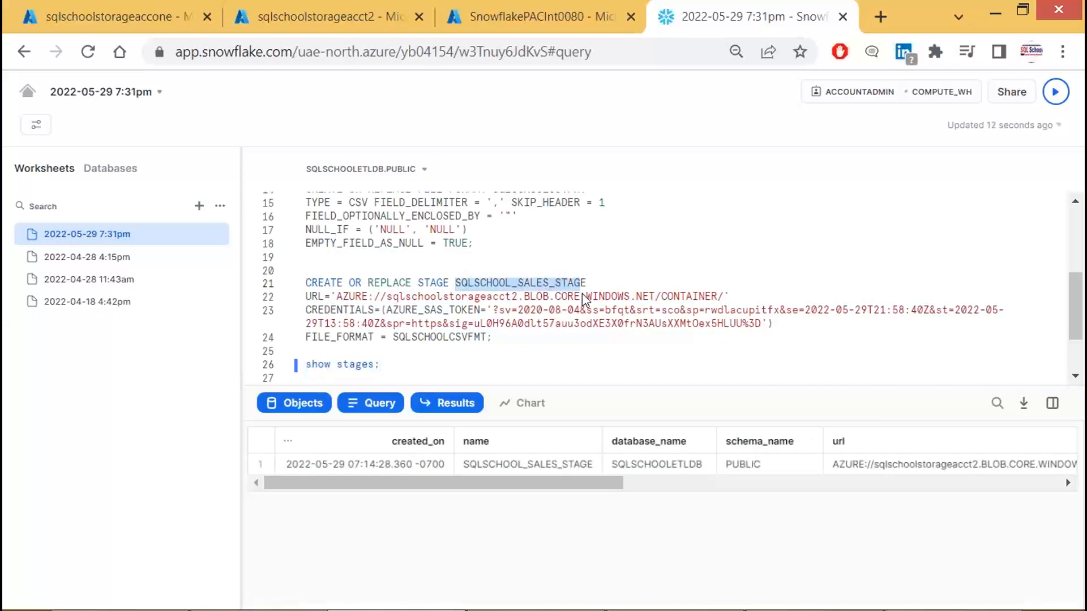
pyautogui.click(517, 464)
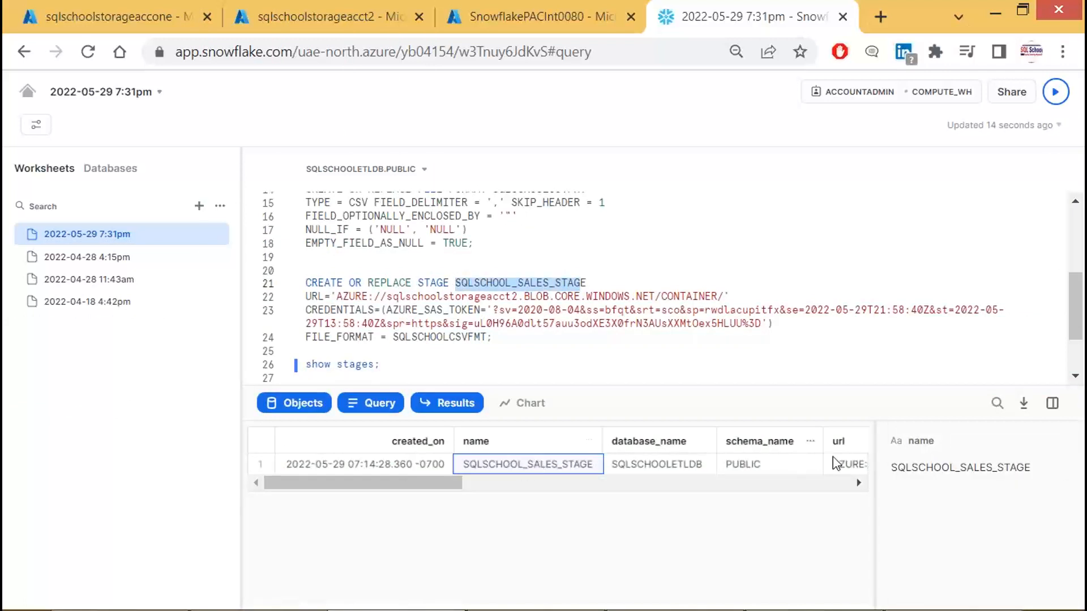
pyautogui.click(1054, 405)
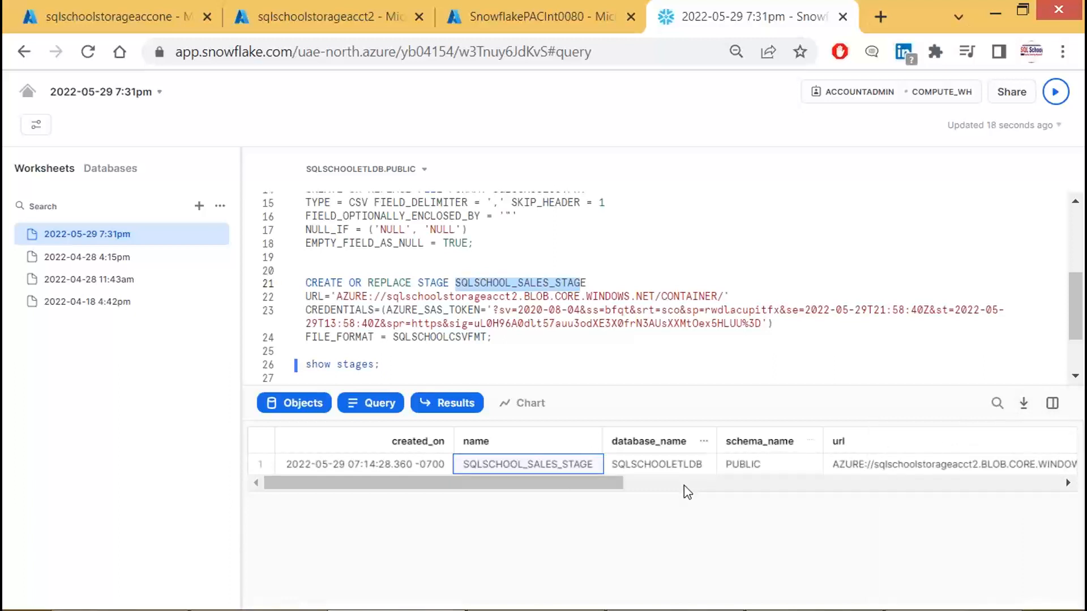
pyautogui.click(656, 466)
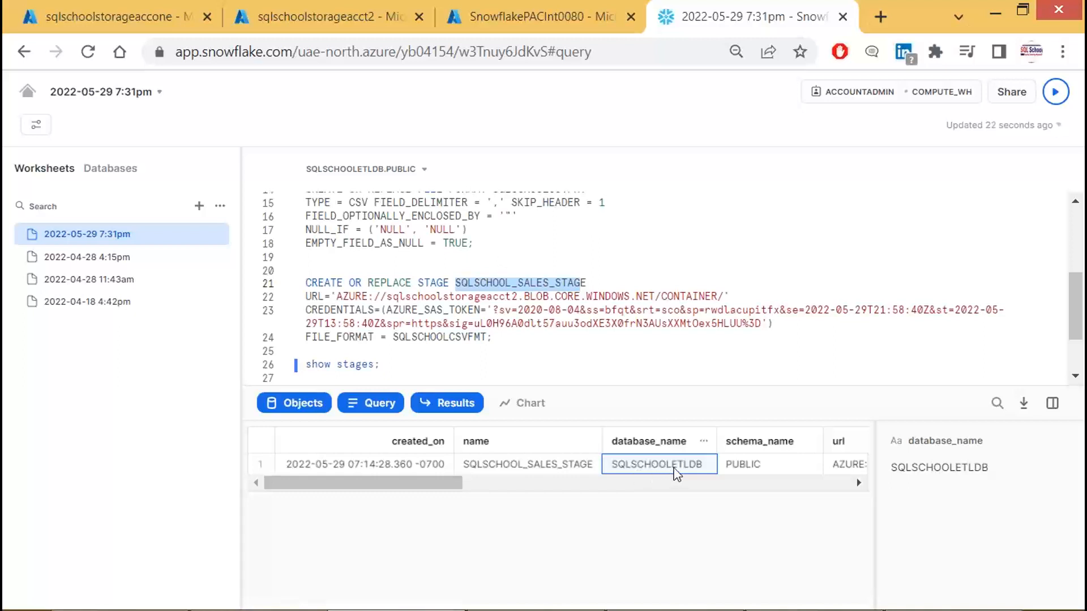
pyautogui.press('Print')
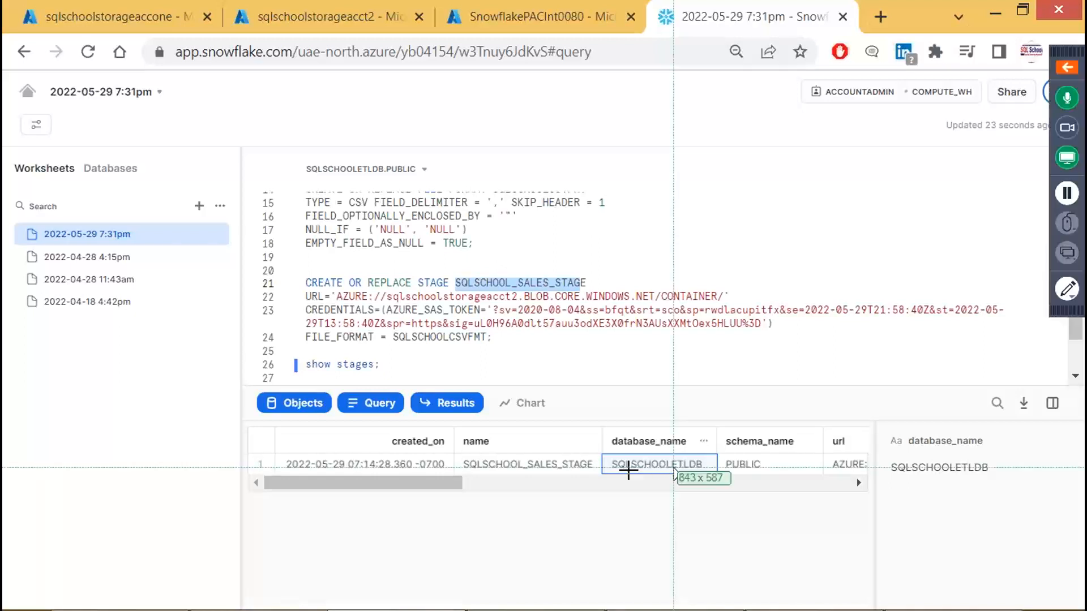
pyautogui.moveTo(221, 263); pyautogui.dragTo(727, 423)
pyautogui.moveTo(635, 384); pyautogui.dragTo(635, 385)
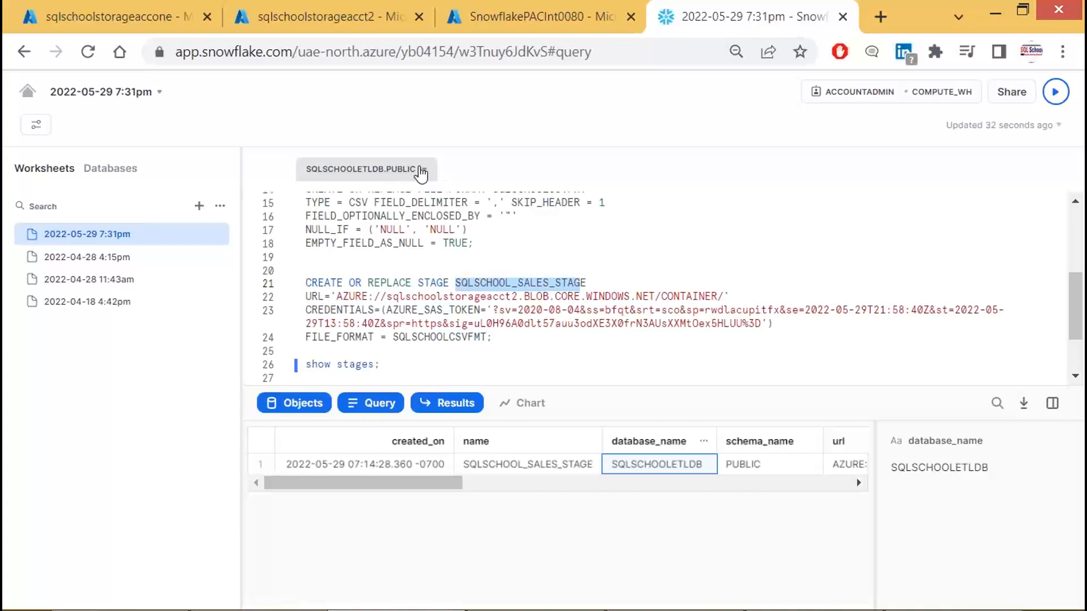
pyautogui.hotkey('alt', 'Tab')
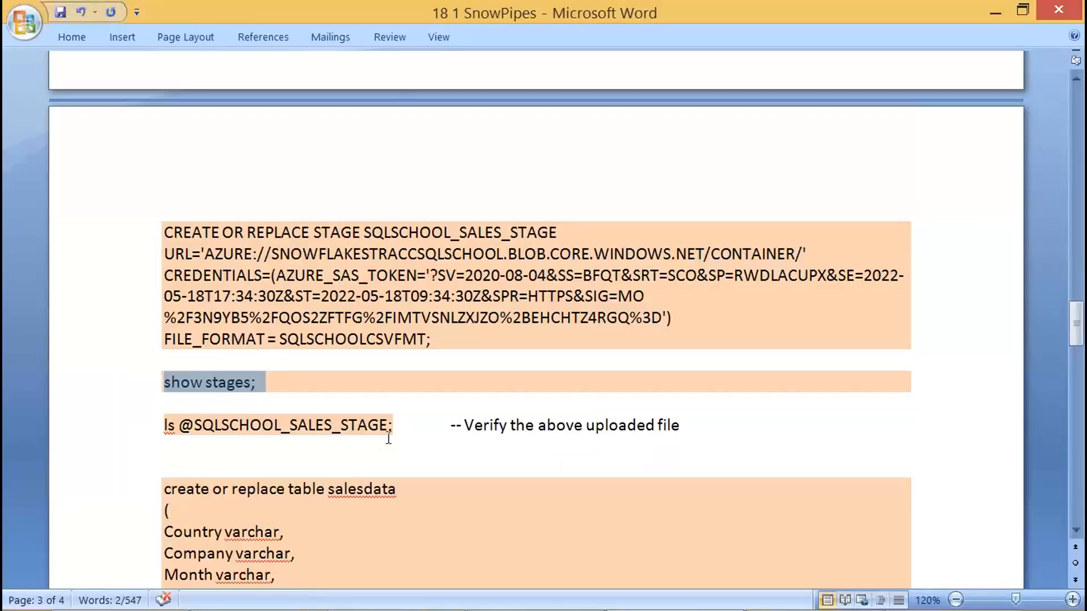
pyautogui.moveTo(392, 425); pyautogui.dragTo(160, 425)
pyautogui.hotkey('ctrl', 'c')
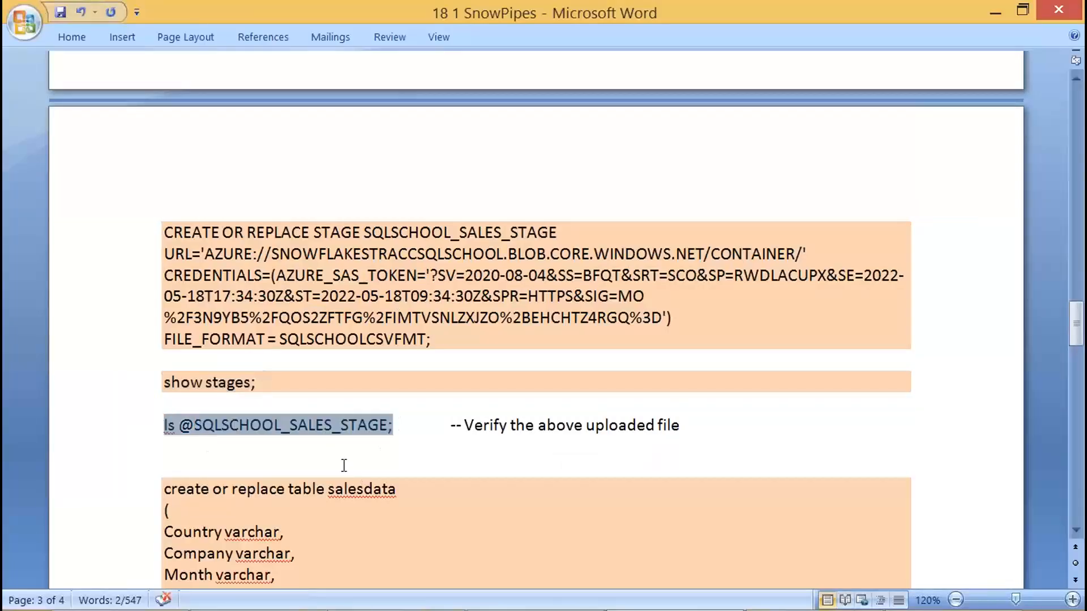
pyautogui.hotkey('alt', 'Tab')
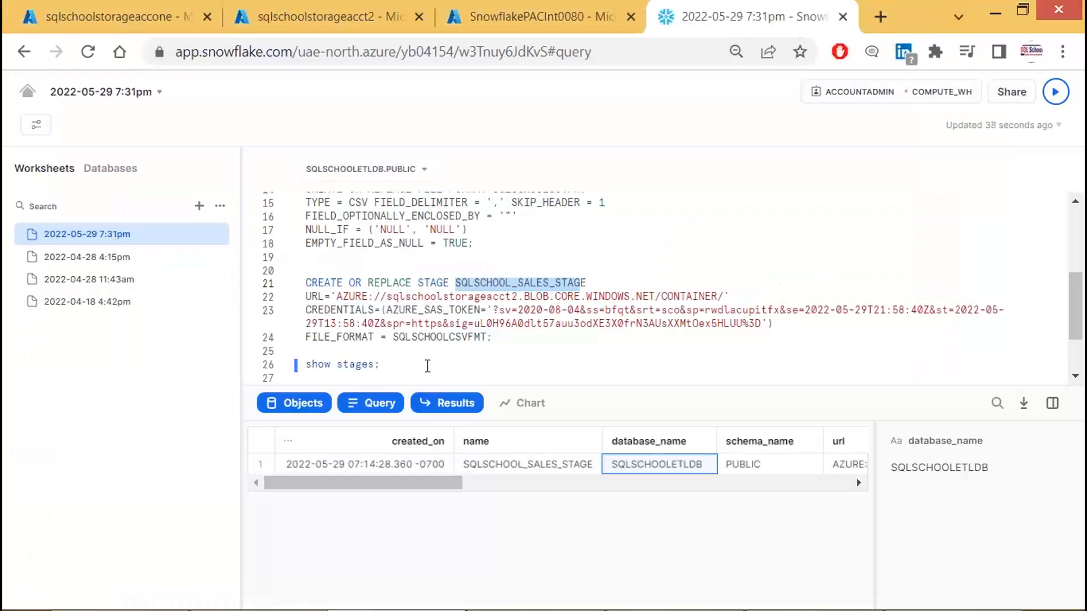
pyautogui.click(424, 368)
pyautogui.scroll(-2, 426, 363)
pyautogui.press('Return')
pyautogui.press('Return')
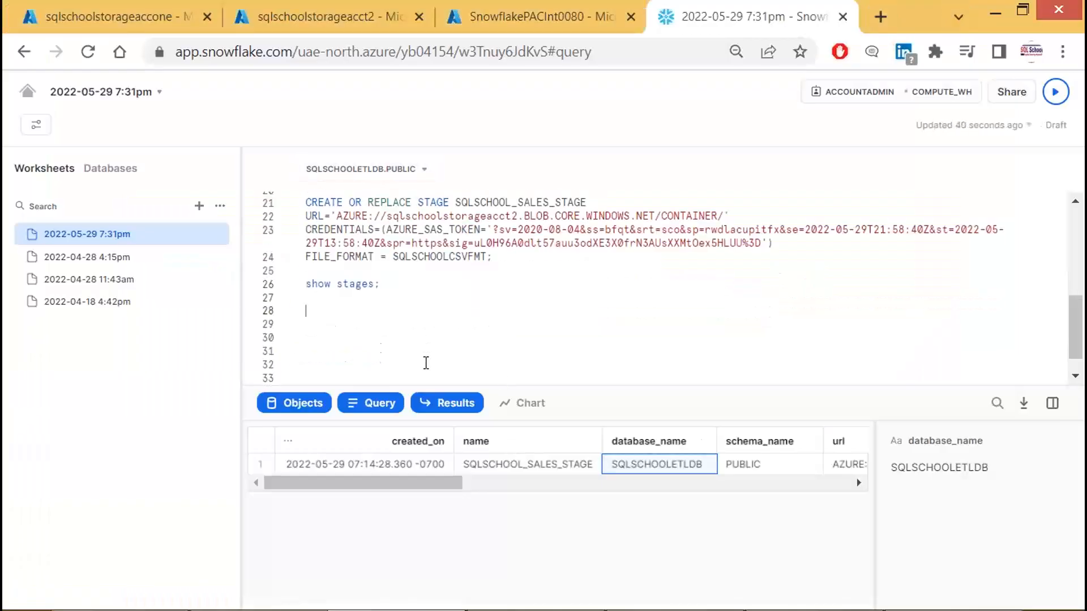
pyautogui.hotkey('ctrl', 'v')
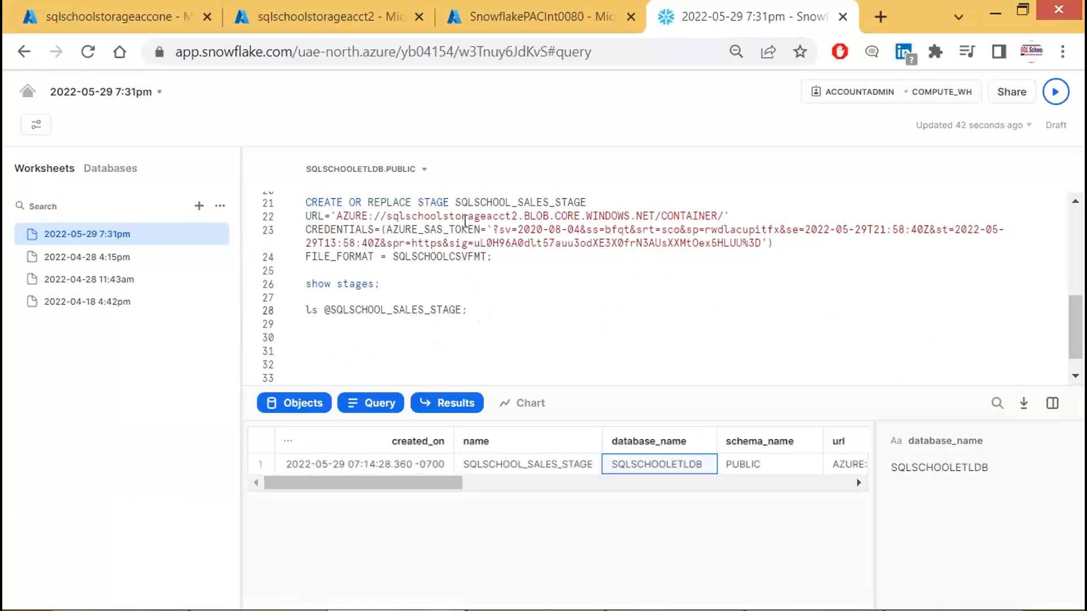
pyautogui.doubleClick(469, 203)
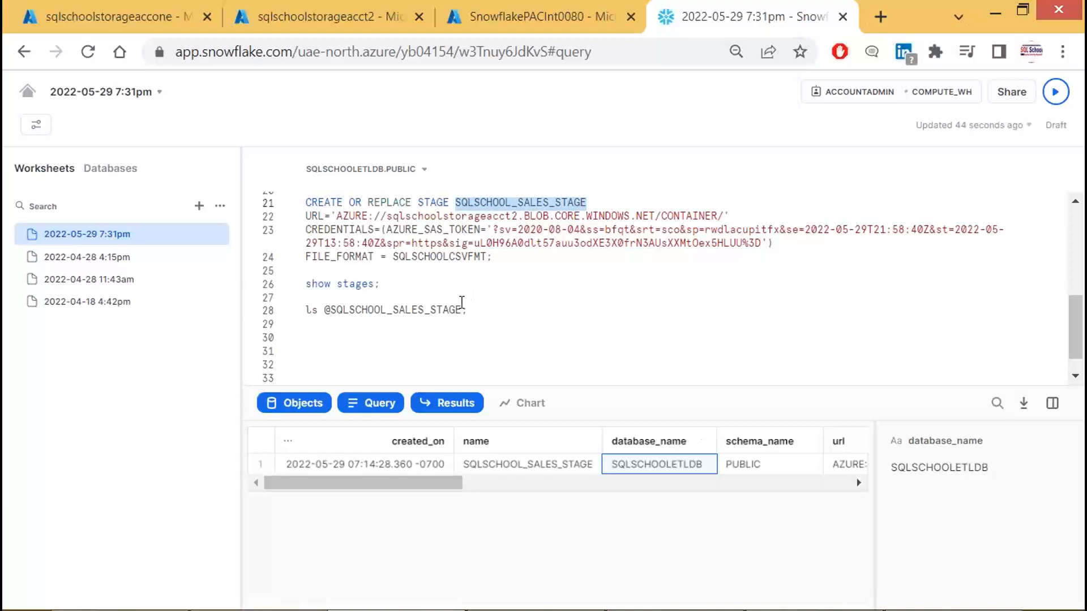
pyautogui.moveTo(469, 310); pyautogui.dragTo(245, 305)
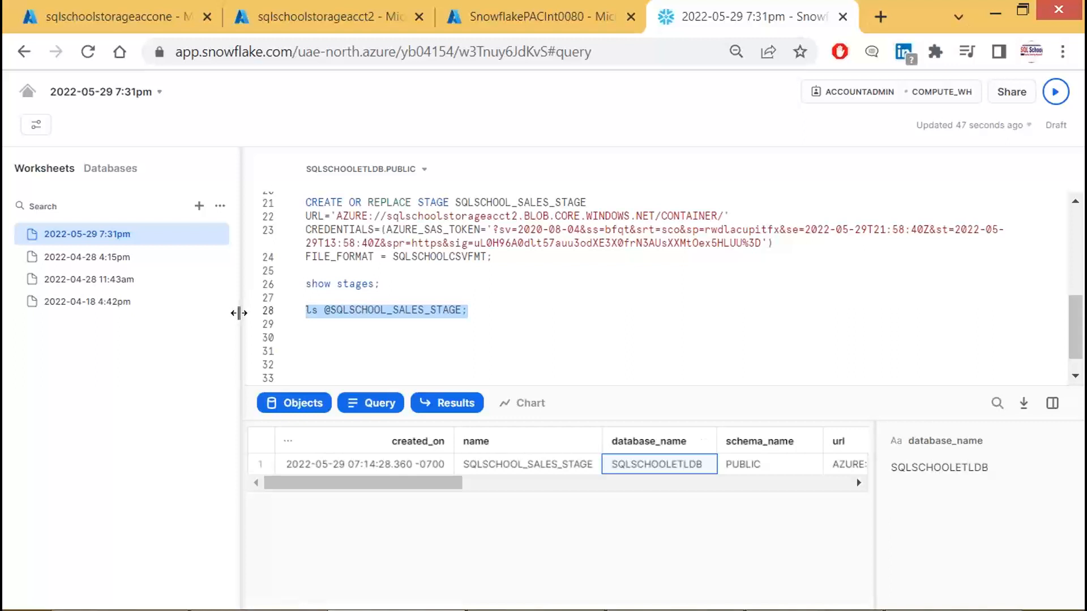
pyautogui.hotkey('ctrl', 'Return')
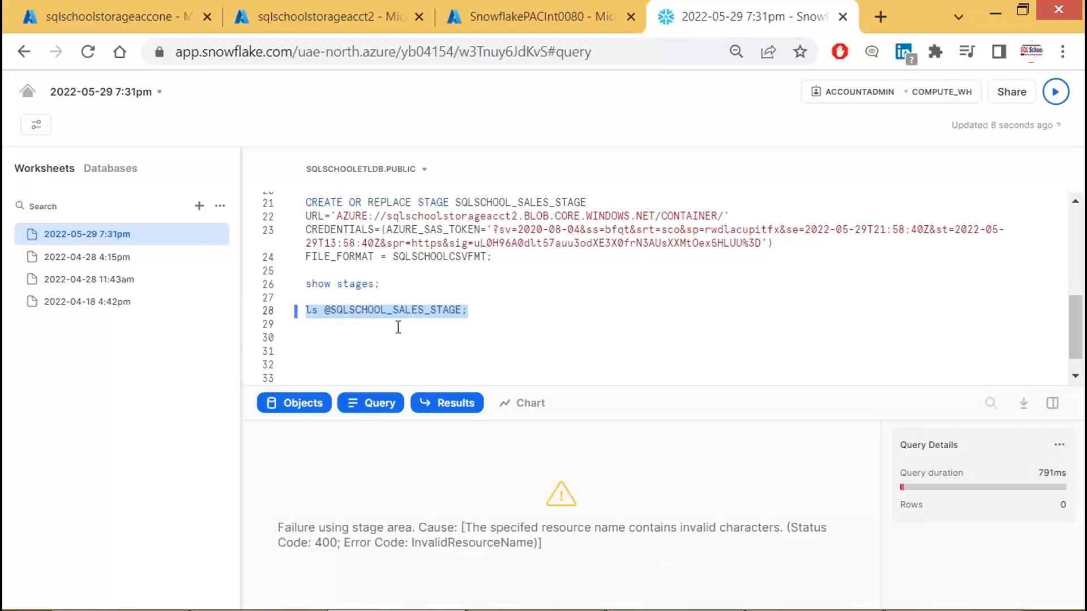
# - Compare the stage name in the ls statement with the CREATE STAGE statement, re-enter the closing semicolon and run the listing again
pyautogui.click(344, 311)
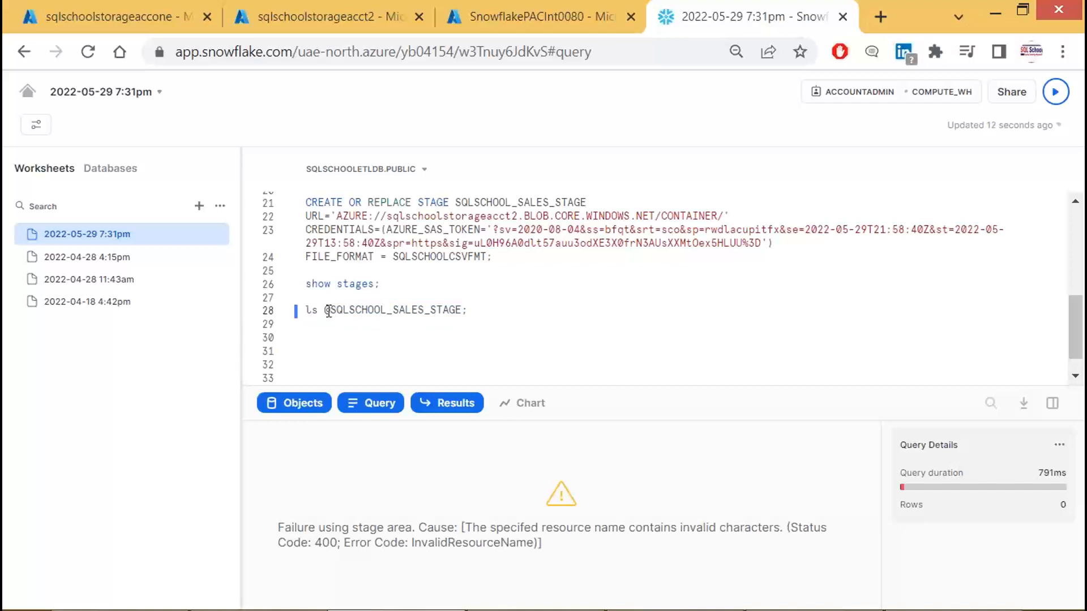
pyautogui.moveTo(455, 202); pyautogui.dragTo(586, 202)
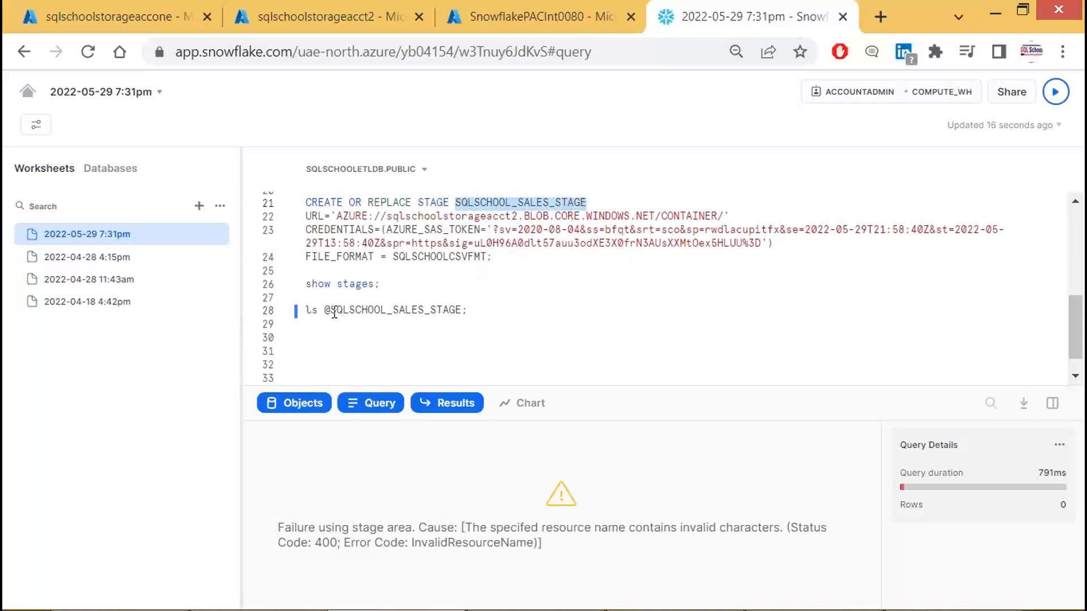
pyautogui.moveTo(330, 311); pyautogui.dragTo(303, 311)
pyautogui.click(464, 313)
pyautogui.write(';')
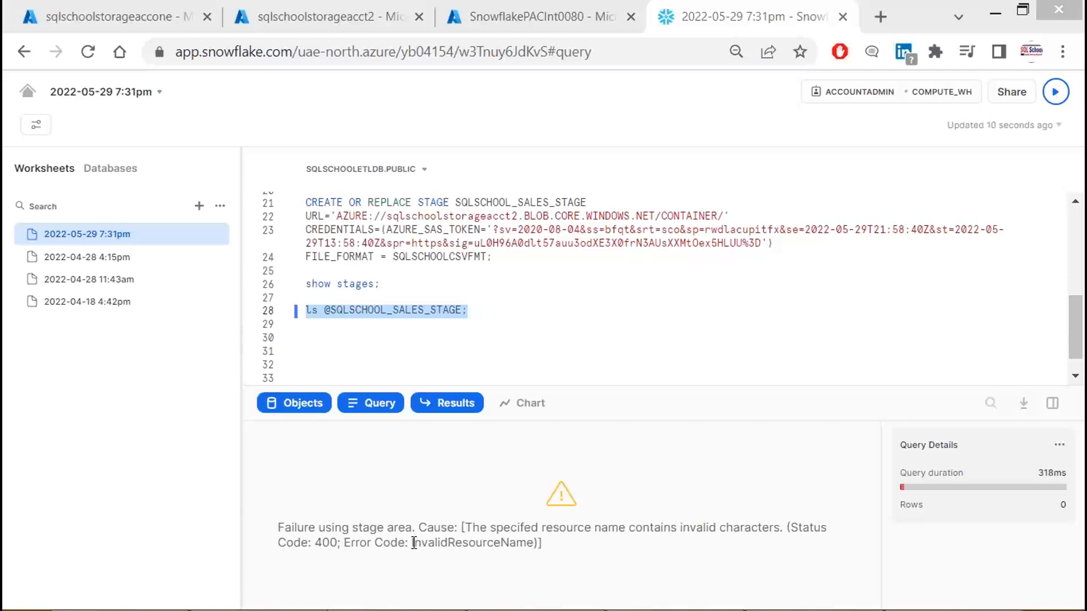
# - Examine the error code from the stage listing and review the credentials and file format lines of the stage statement
pyautogui.moveTo(411, 542); pyautogui.dragTo(527, 544)
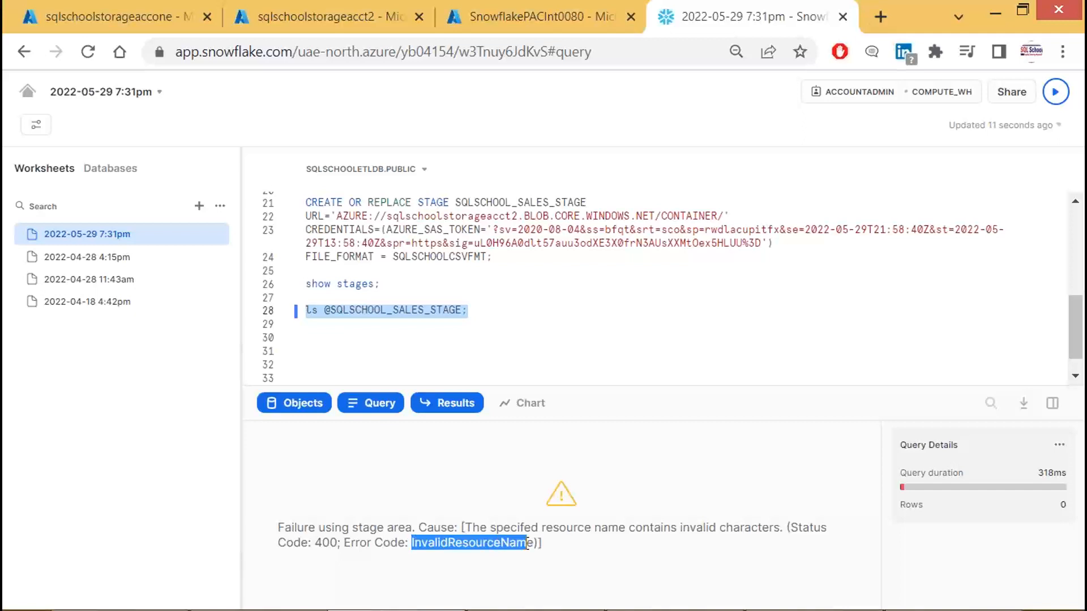
pyautogui.click(491, 305)
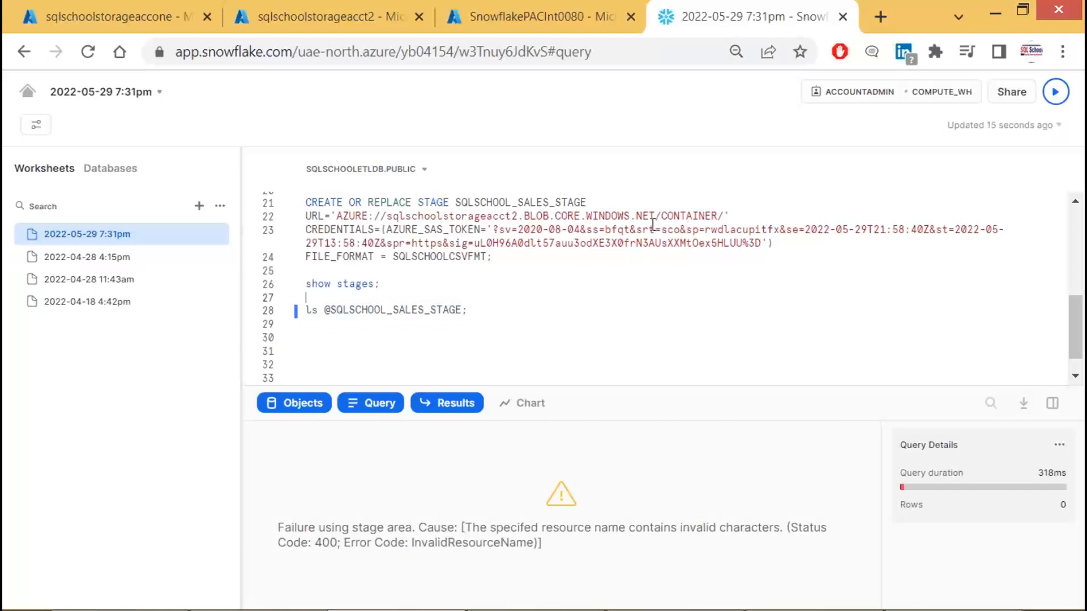
pyautogui.moveTo(306, 231); pyautogui.dragTo(306, 260)
pyautogui.click(510, 256)
# - Copy the complete CREATE OR REPLACE STAGE SQLSCHOOL_SALES_STAGE statement from the SnowPipes Word document
pyautogui.hotkey('alt', 'Tab')
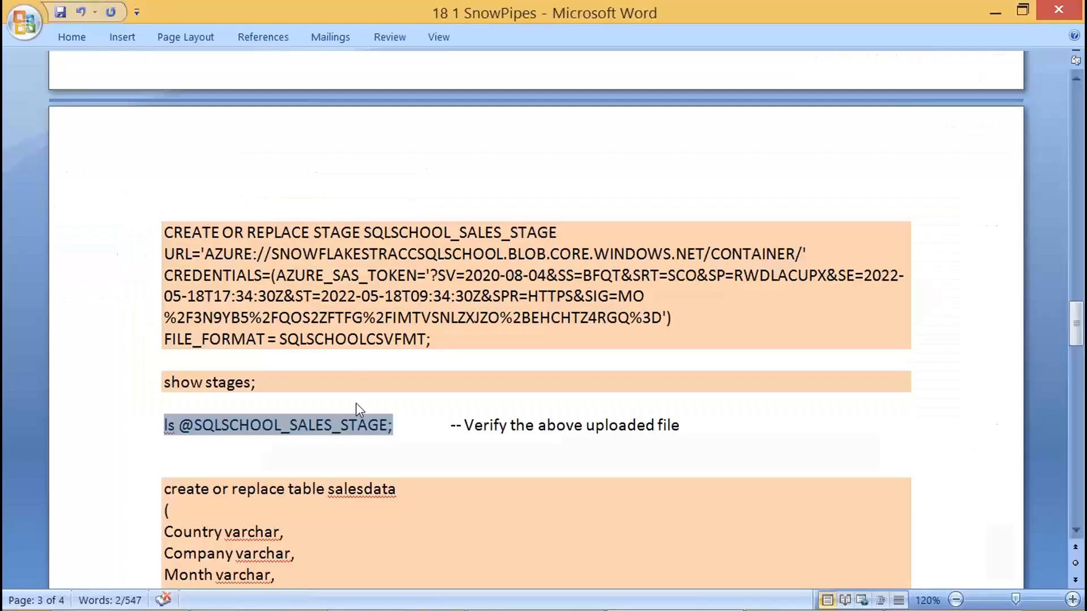
pyautogui.click(359, 423)
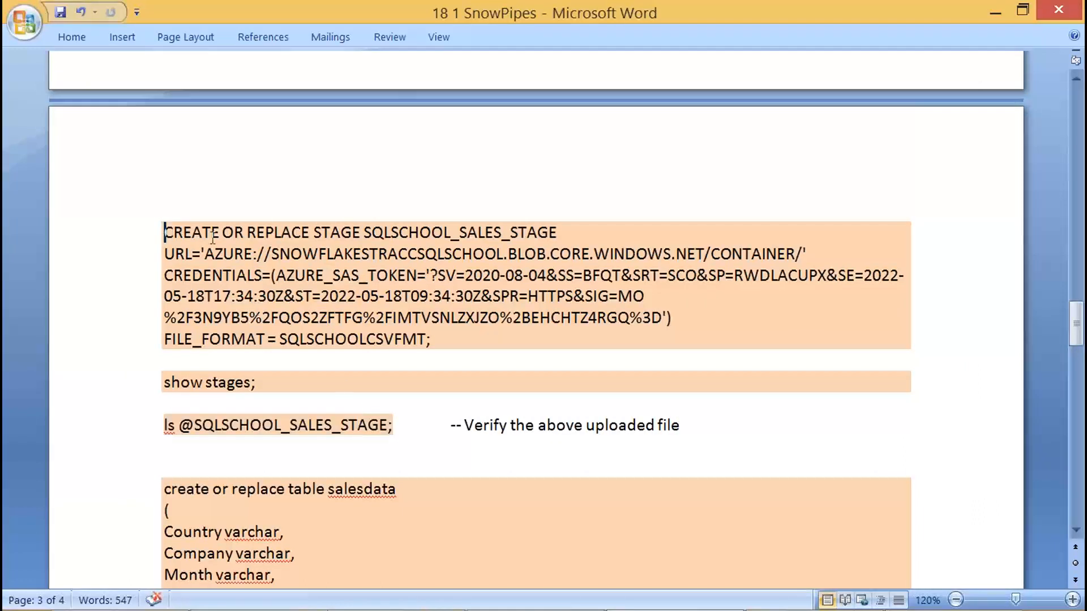
pyautogui.moveTo(164, 232); pyautogui.dragTo(441, 344)
pyautogui.hotkey('ctrl', 'c')
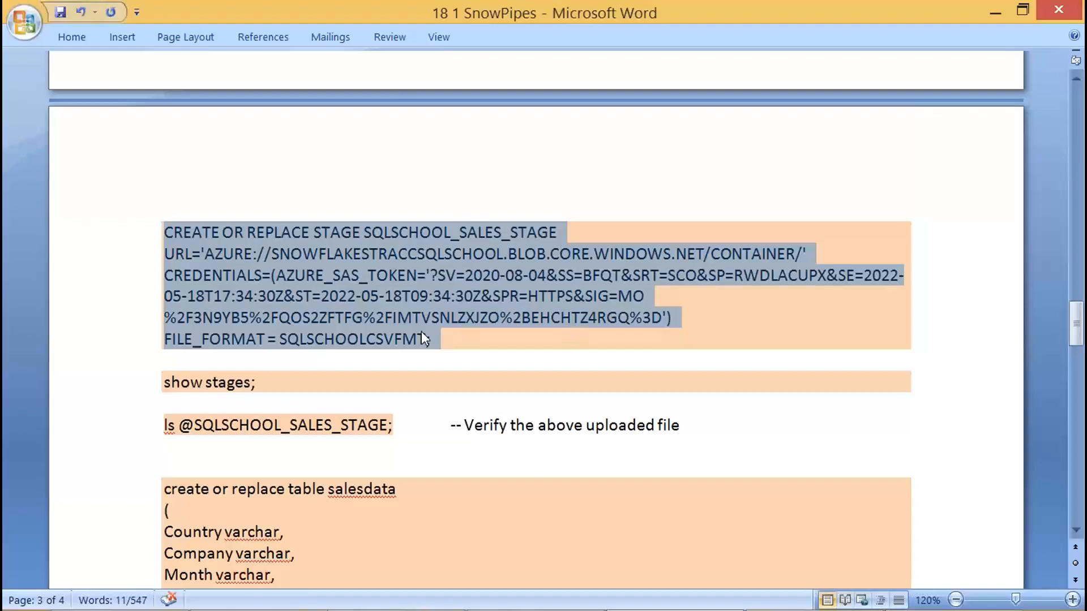
# - Back in the Snowflake worksheet, paste the copied stage statement between the existing CREATE STAGE statement and show stages
pyautogui.hotkey('alt', 'Tab')
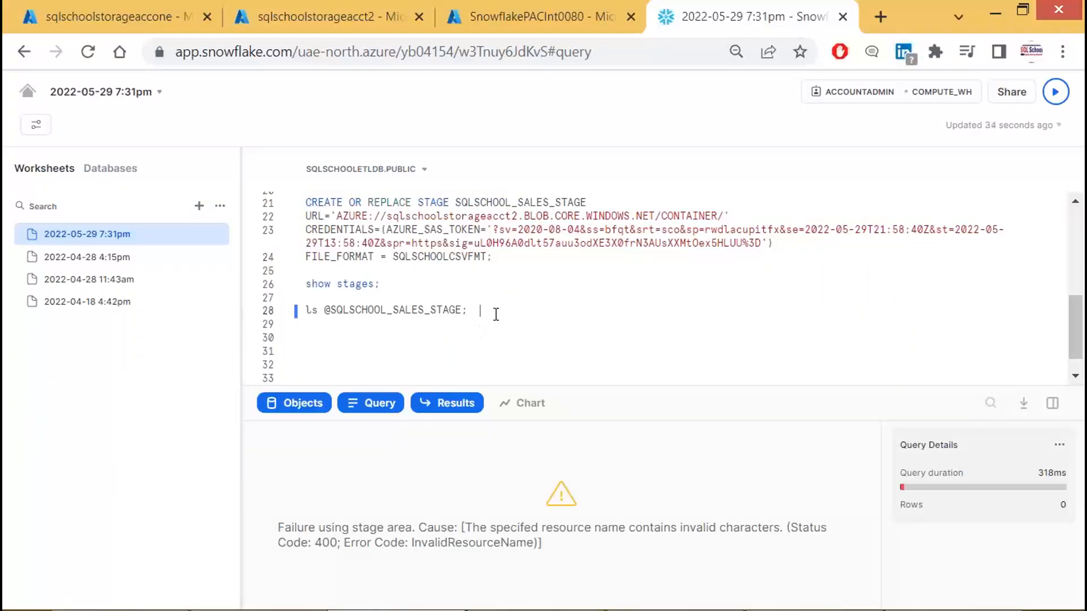
pyautogui.press('Return')
pyautogui.press('Return')
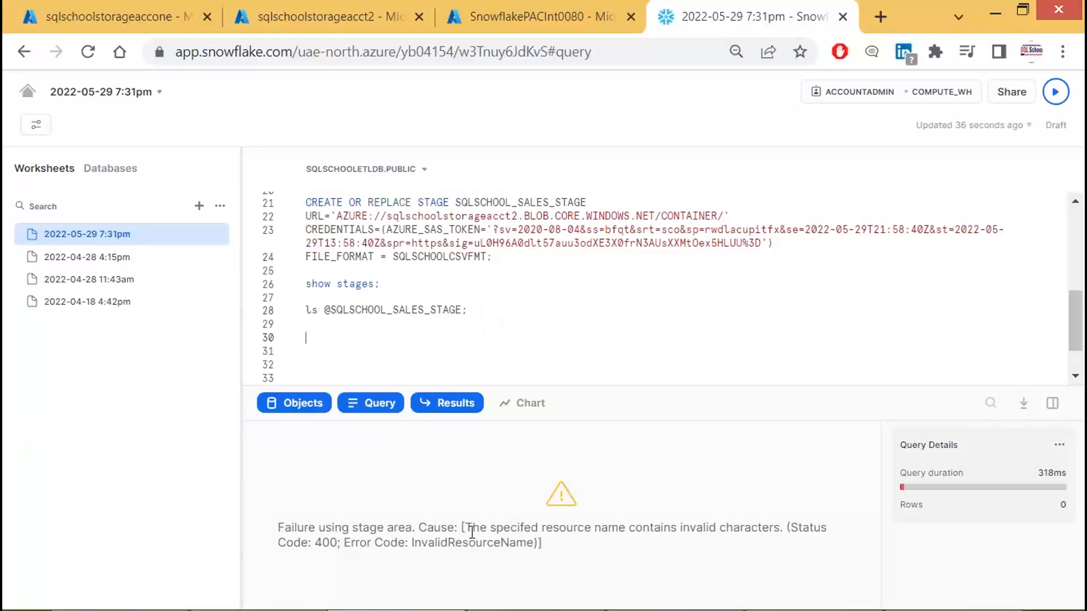
pyautogui.moveTo(421, 543); pyautogui.dragTo(515, 542)
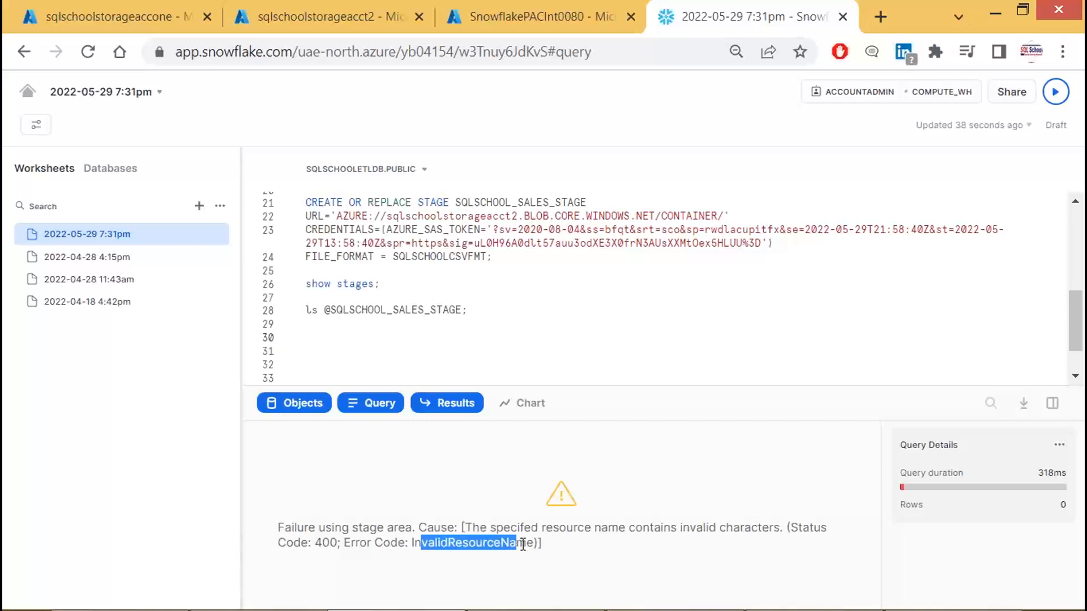
pyautogui.click(358, 360)
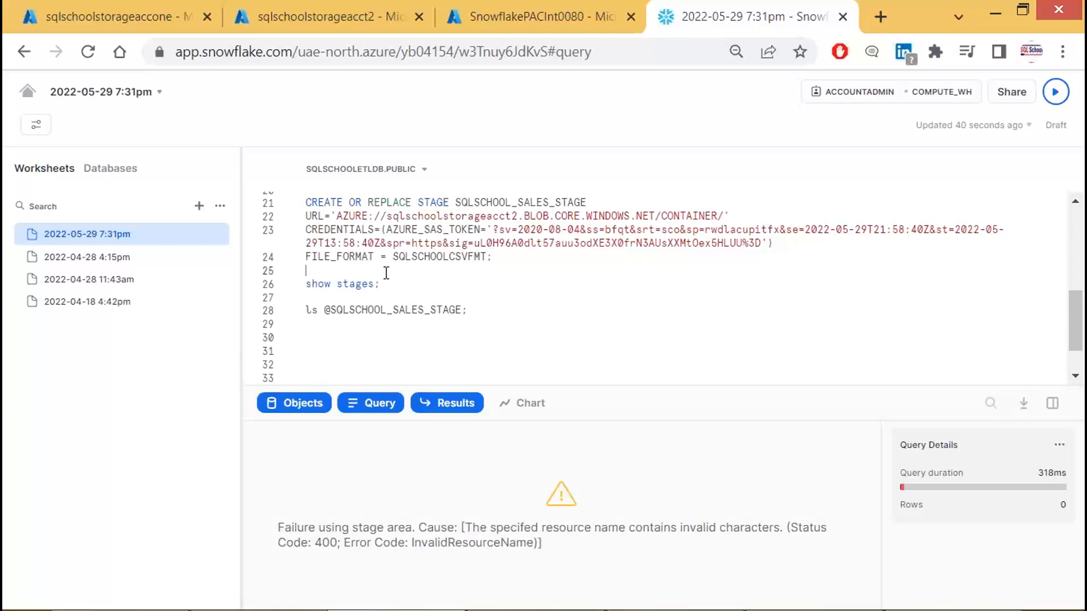
pyautogui.press('Return')
pyautogui.hotkey('ctrl', 'v')
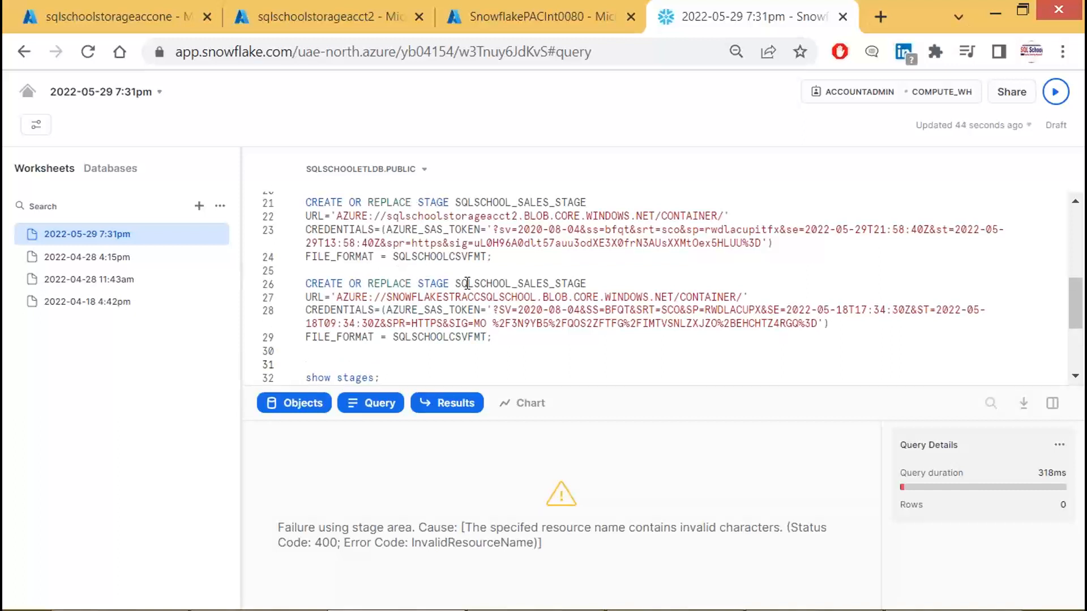
# - Change the storage account name in the pasted stage statement's URL to SQLSCHOOLSTORAGEACCT2
pyautogui.moveTo(467, 283); pyautogui.dragTo(586, 282)
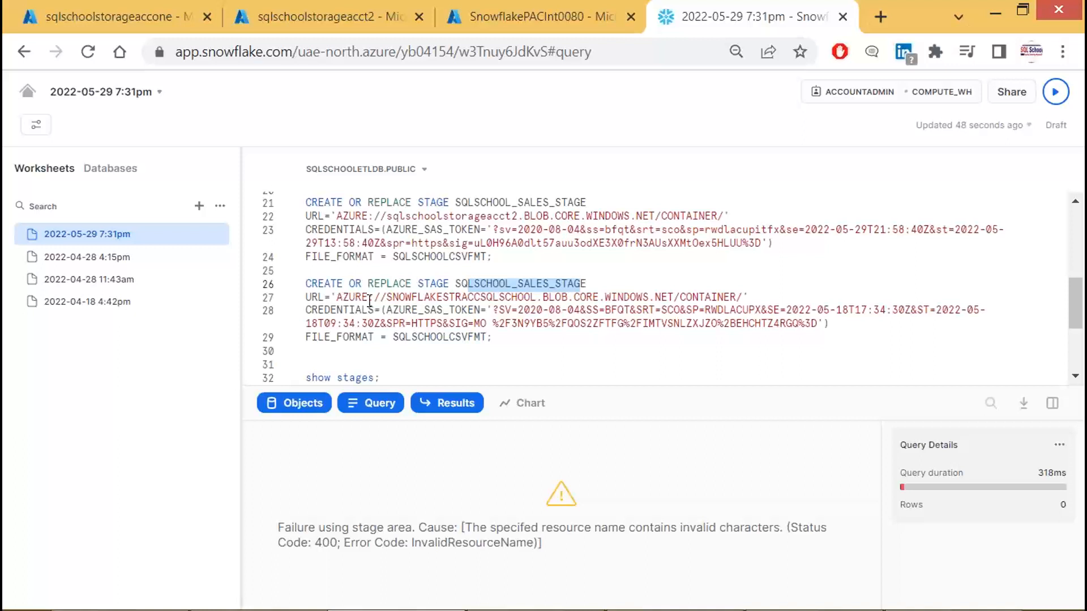
pyautogui.doubleClick(420, 217)
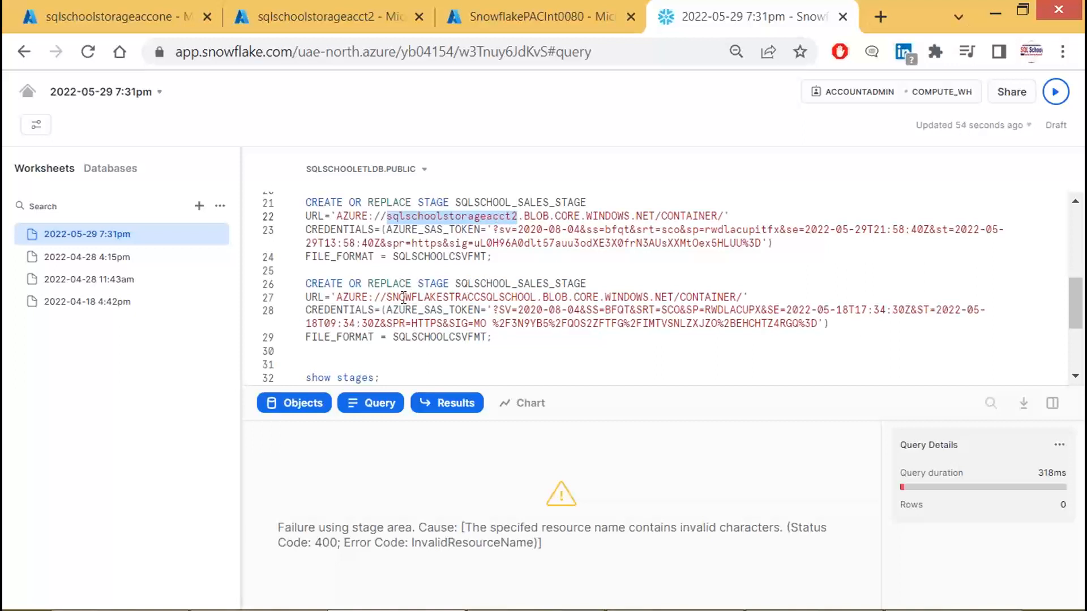
pyautogui.moveTo(388, 295); pyautogui.dragTo(480, 293)
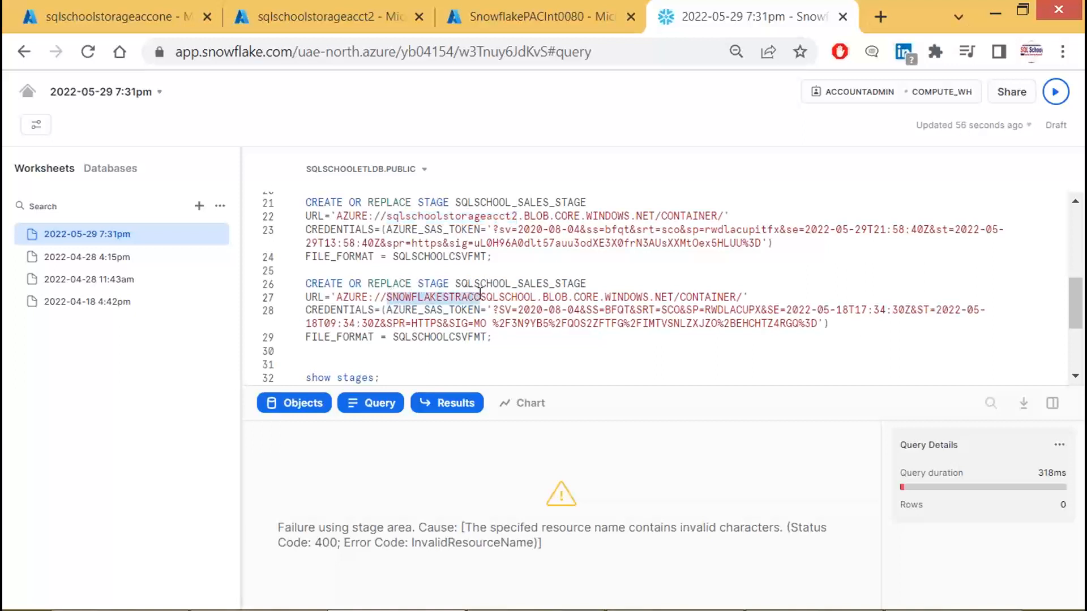
pyautogui.press('BackSpace')
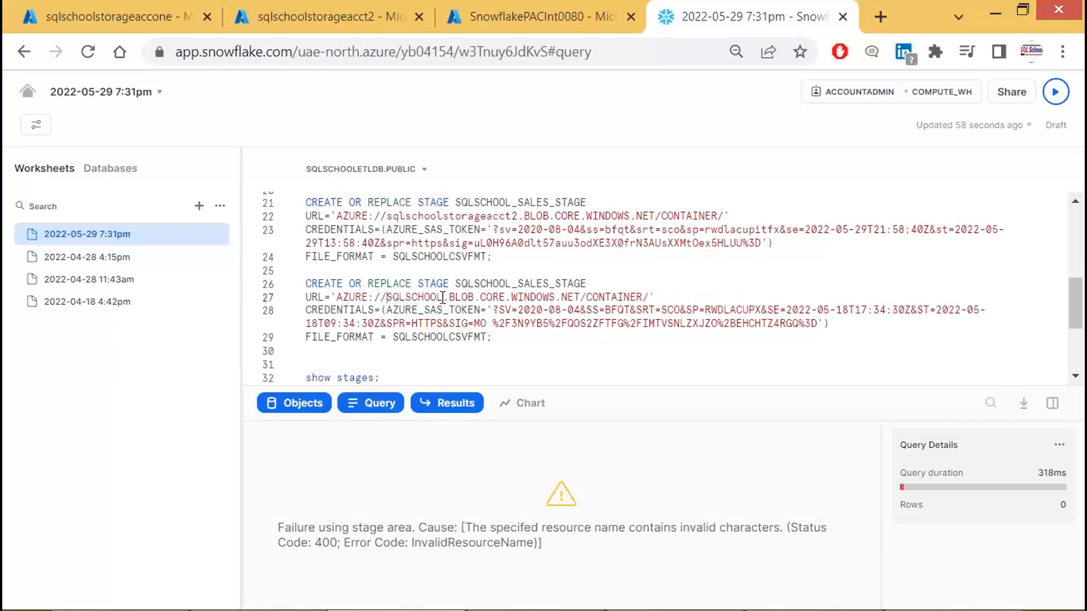
pyautogui.write('STORAGE')
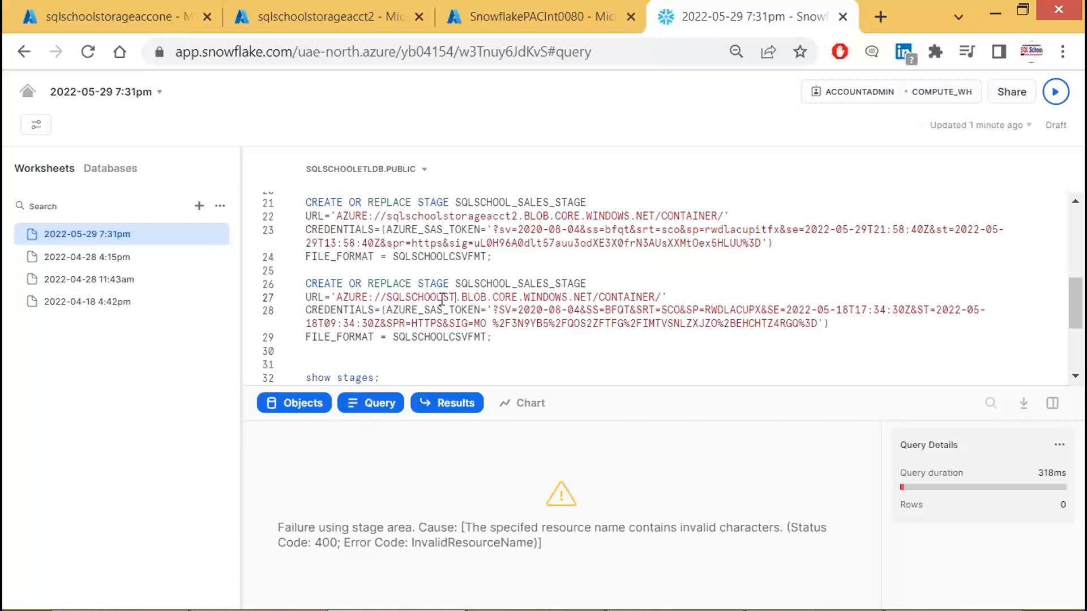
pyautogui.write('ACC')
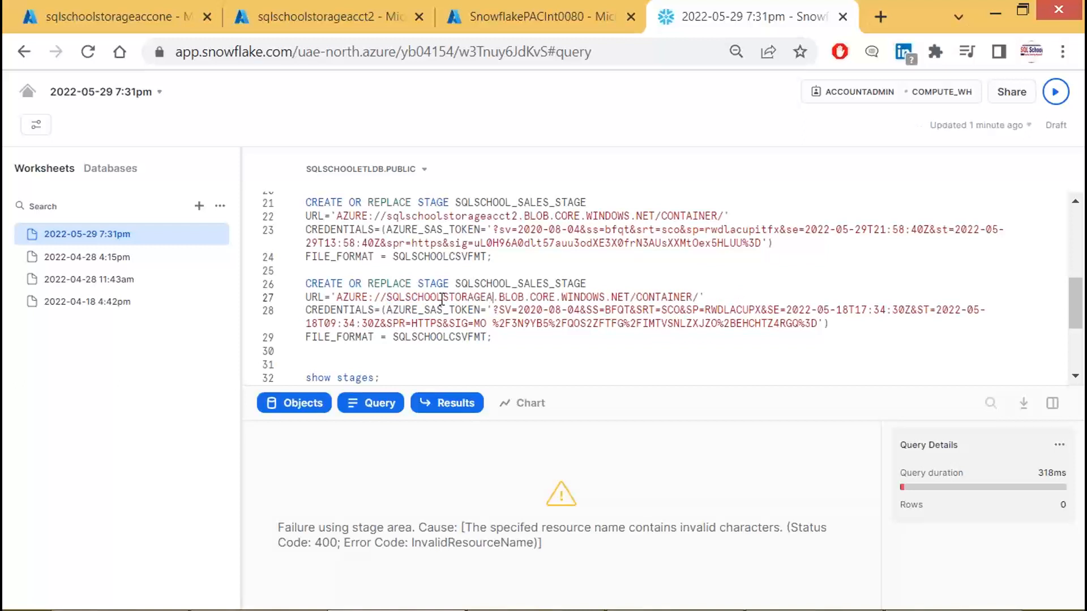
pyautogui.write('T2')
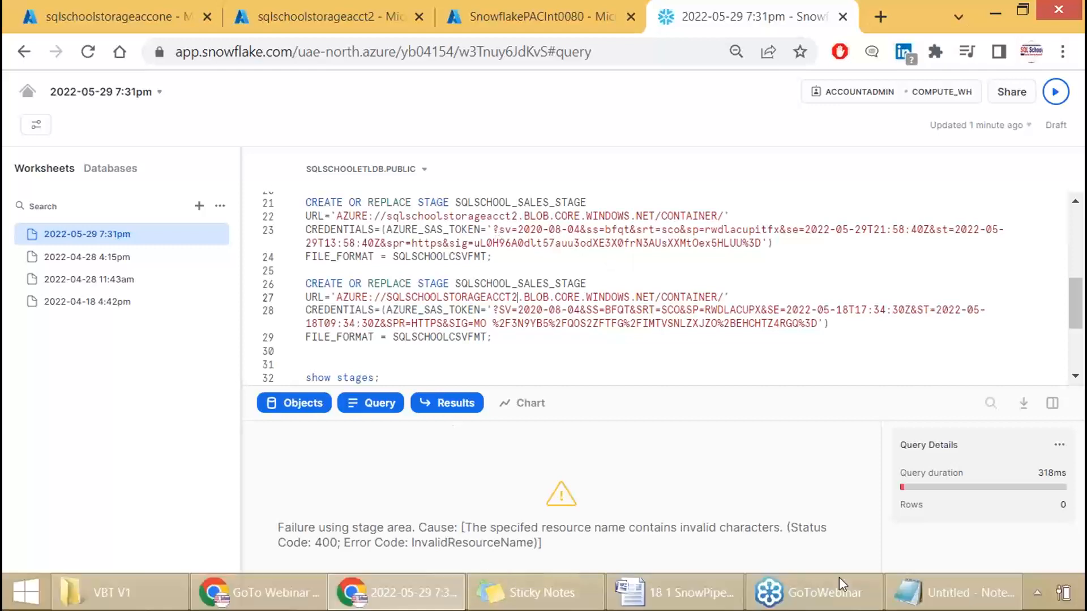
# - Switch to Notepad and copy the SAS token noted under sqlschoolstorageacct2
pyautogui.click(952, 604)
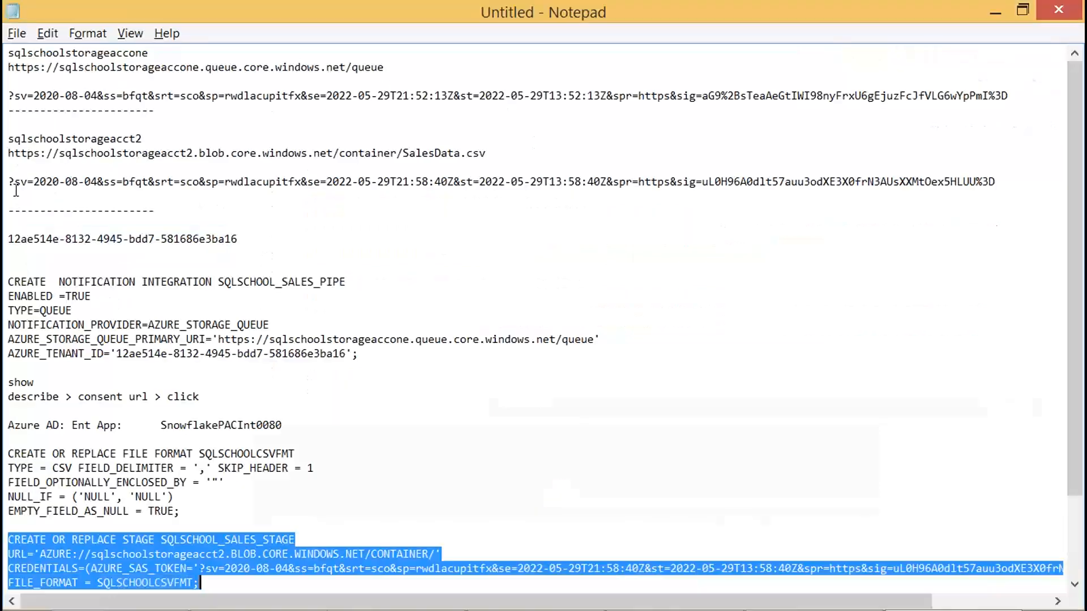
pyautogui.moveTo(8, 181); pyautogui.dragTo(386, 185)
pyautogui.moveTo(939, 173); pyautogui.dragTo(994, 186)
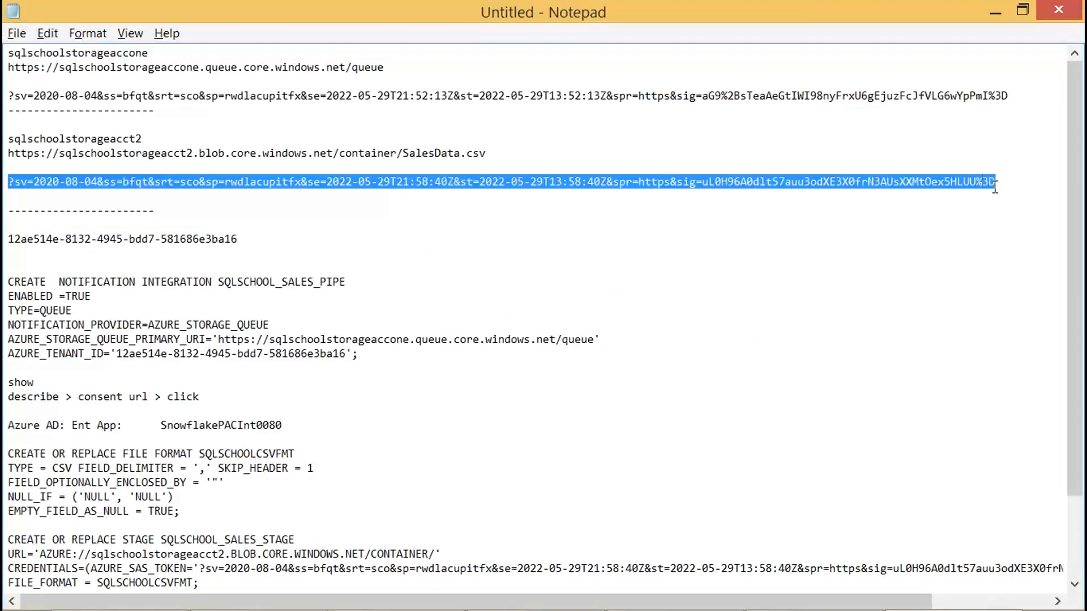
# - Replace the AZURE_SAS_TOKEN value in the worksheet's second stage statement with the SAS token copied from Notepad
pyautogui.hotkey('alt', 'Tab')
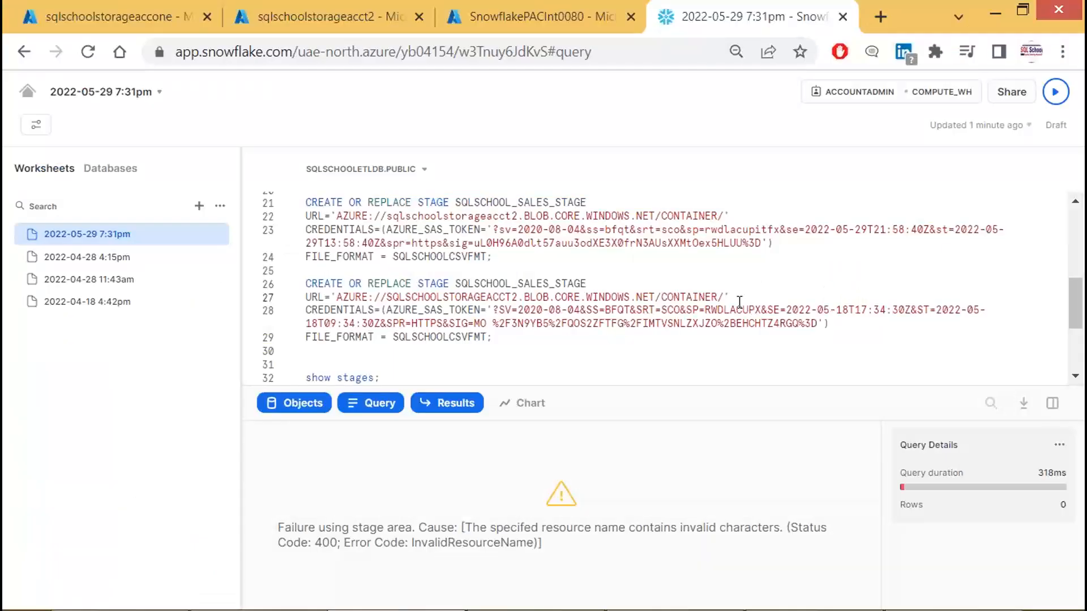
pyautogui.hotkey('ctrl', '-')
pyautogui.hotkey('ctrl', '-')
pyautogui.hotkey('ctrl', '-')
pyautogui.hotkey('ctrl', '-')
pyautogui.hotkey('ctrl', '-')
pyautogui.hotkey('ctrl', '-')
pyautogui.hotkey('ctrl', '-')
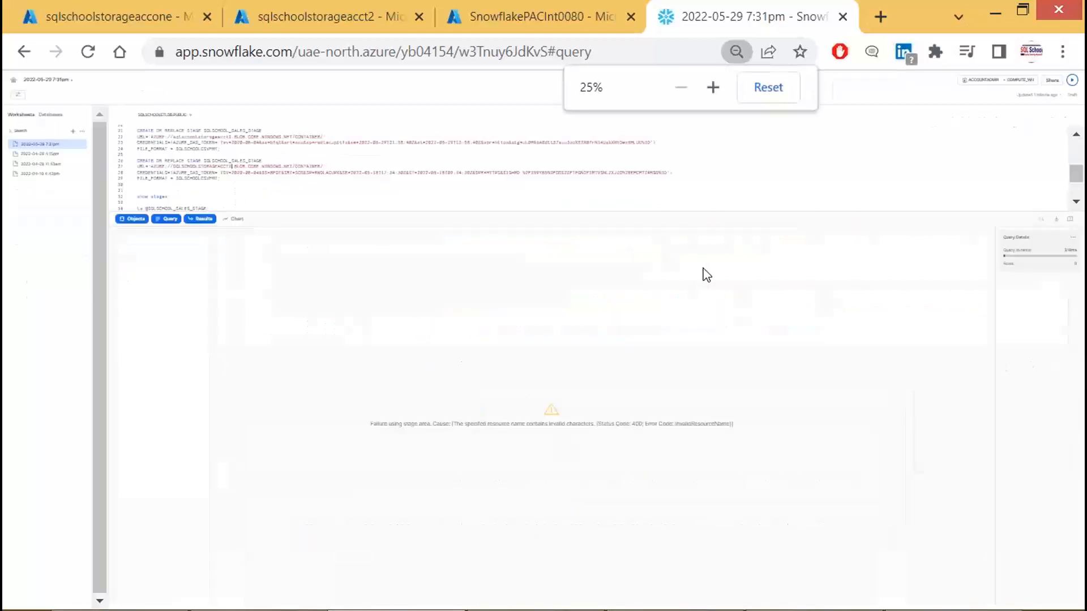
pyautogui.hotkey('ctrl', '+')
pyautogui.hotkey('ctrl', '+')
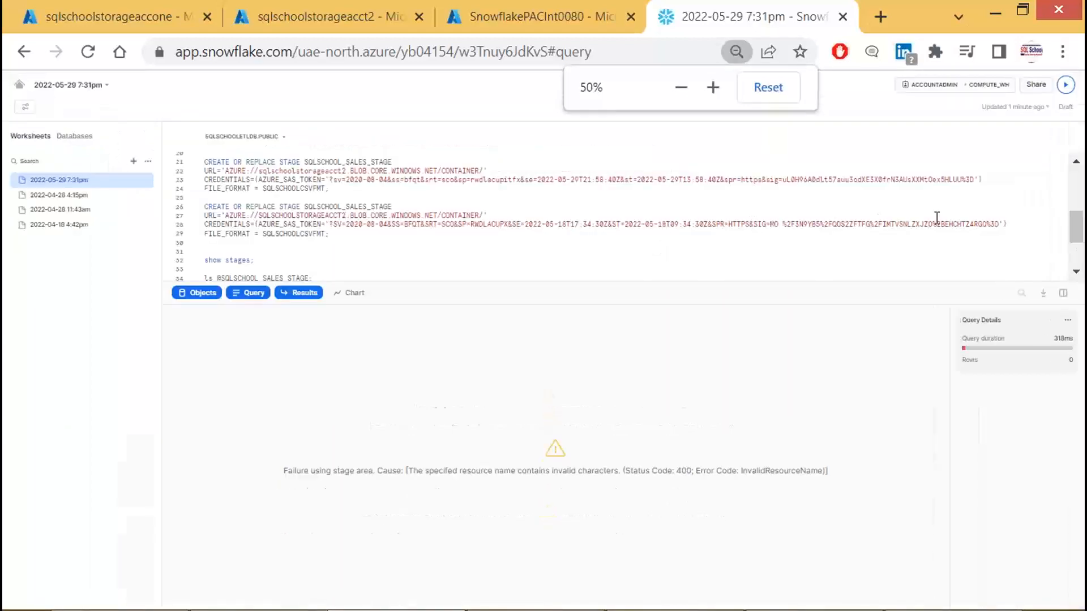
pyautogui.moveTo(999, 224); pyautogui.dragTo(331, 223)
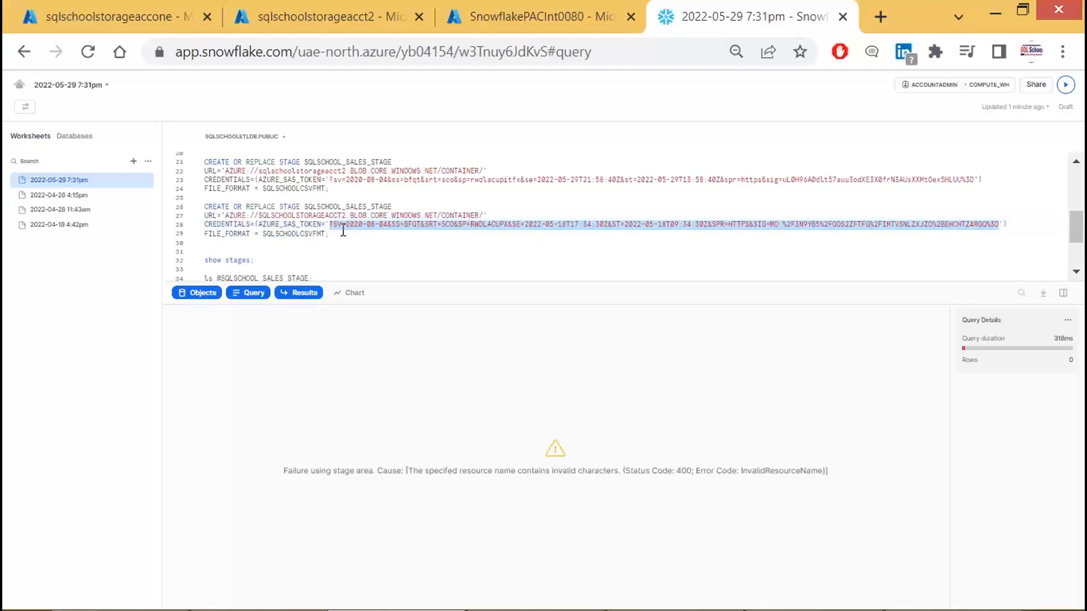
pyautogui.hotkey('ctrl', 'v')
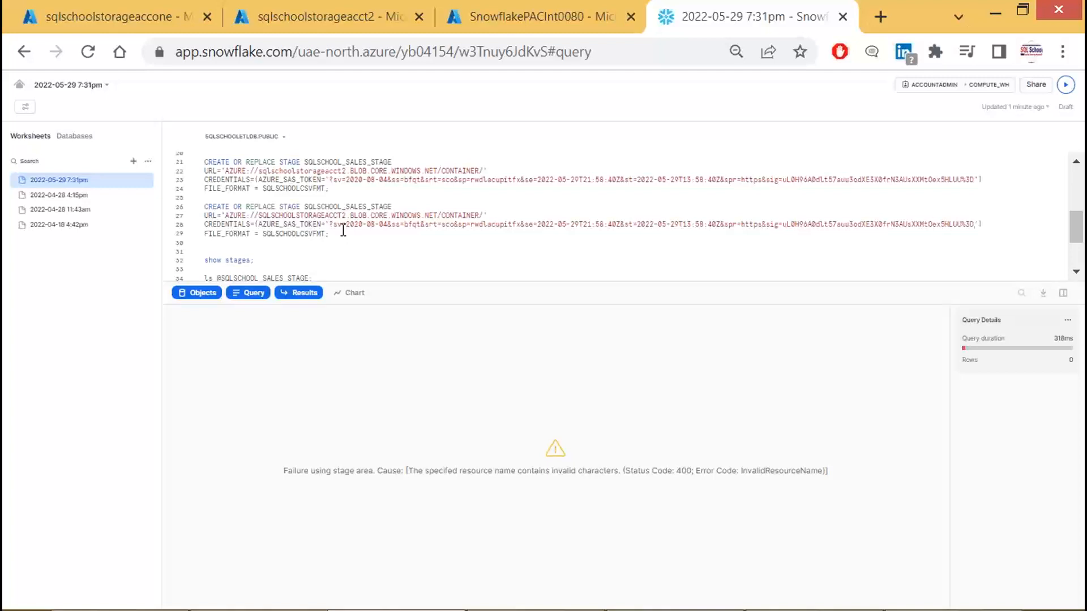
pyautogui.click(1063, 66)
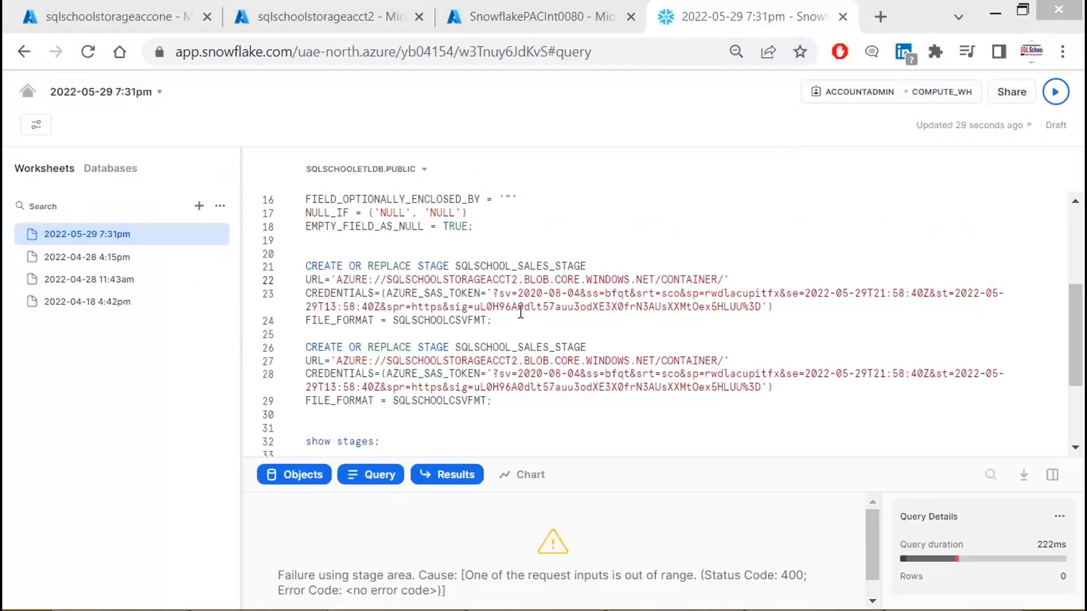
# - Rewrite the storage account name in the second stage statement's URL in lowercase as sqlschoolstorageacct2
pyautogui.doubleClick(437, 279)
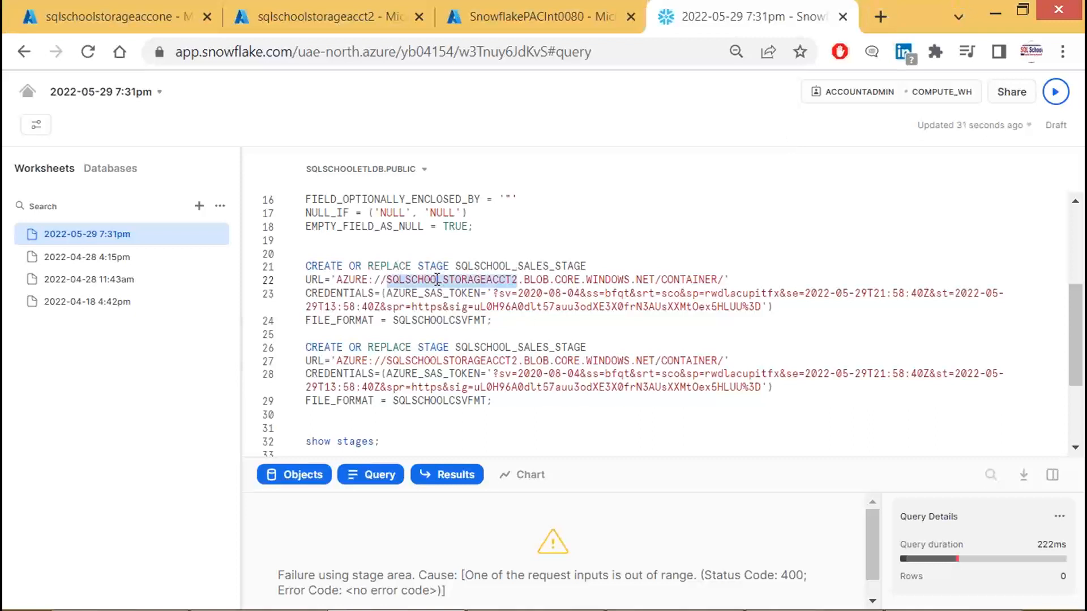
pyautogui.doubleClick(423, 361)
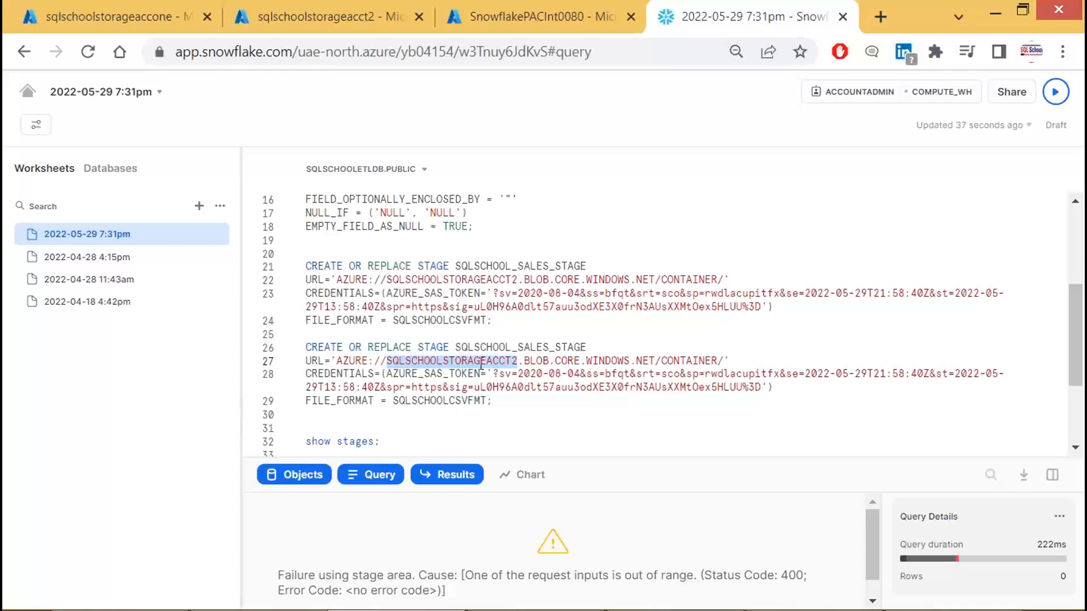
pyautogui.scroll(-2, 478, 362)
pyautogui.scroll(2, 480, 343)
pyautogui.write('sqlschool')
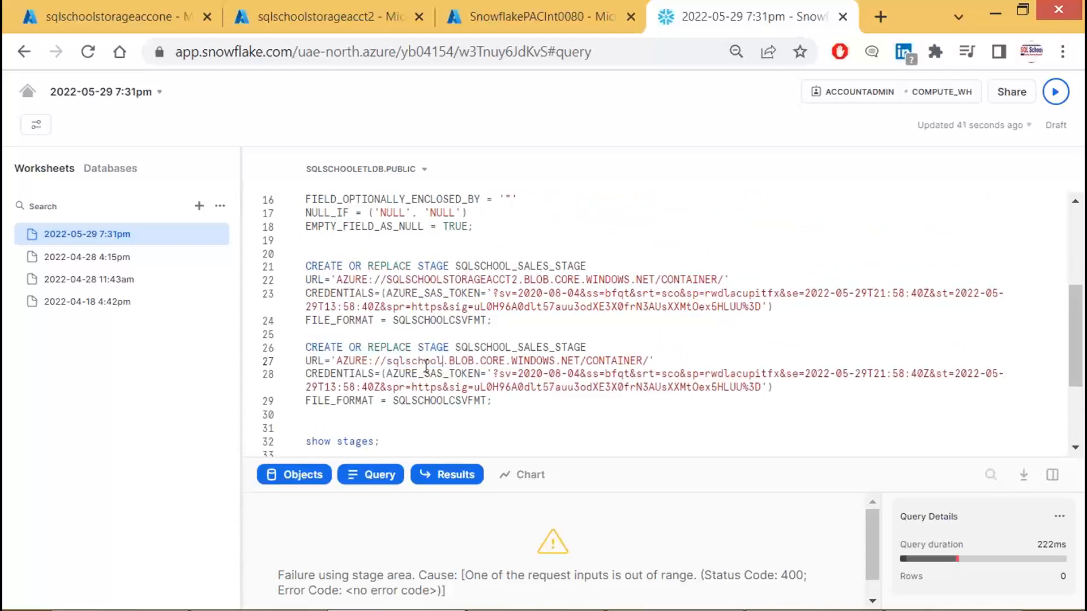
pyautogui.write('storage')
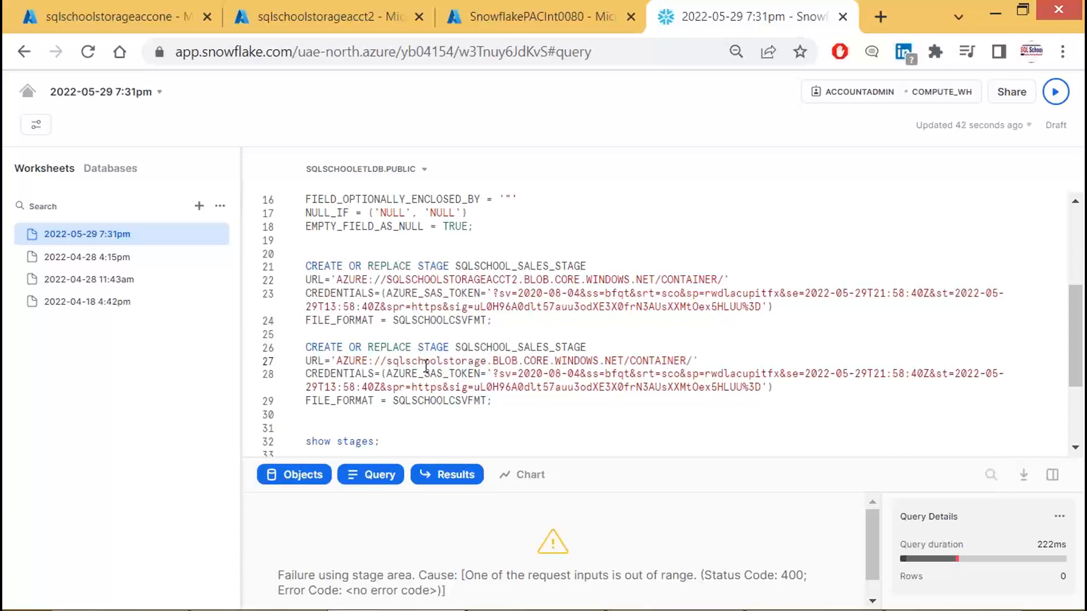
pyautogui.write('acct2')
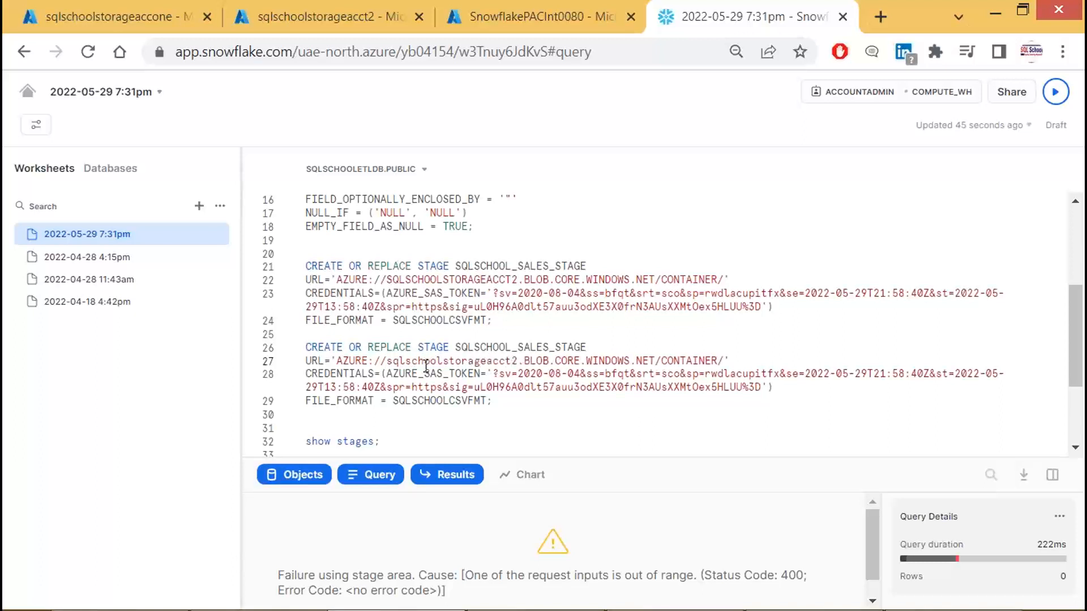
# - Change BLOB and CORE in the second stage statement's URL to lowercase blob and core
pyautogui.doubleClick(534, 361)
pyautogui.write('blob')
pyautogui.moveTo(598, 576); pyautogui.dragTo(693, 576)
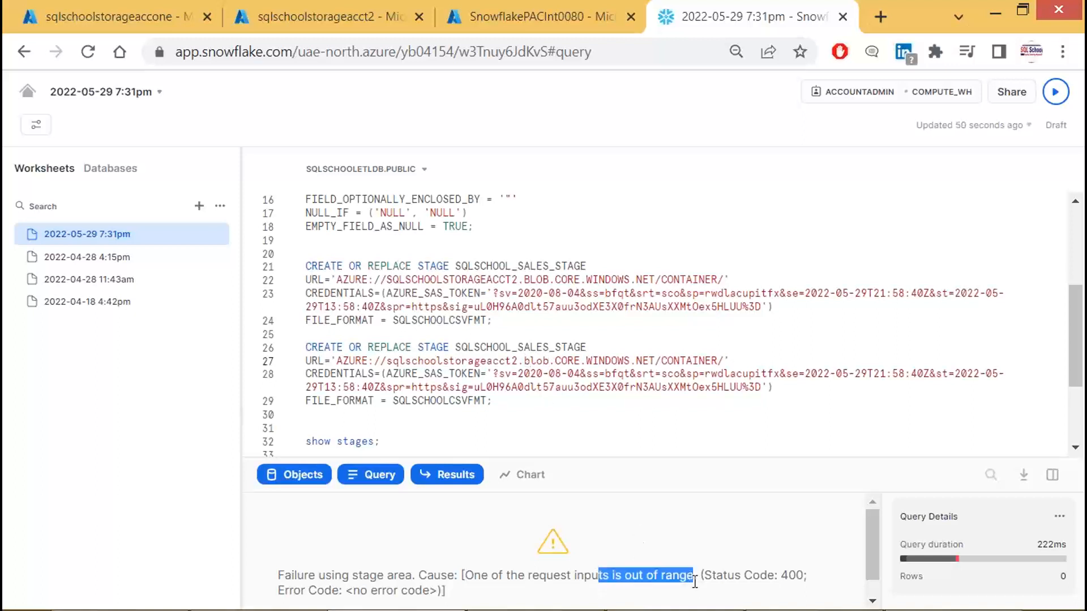
pyautogui.doubleClick(565, 362)
pyautogui.write('core')
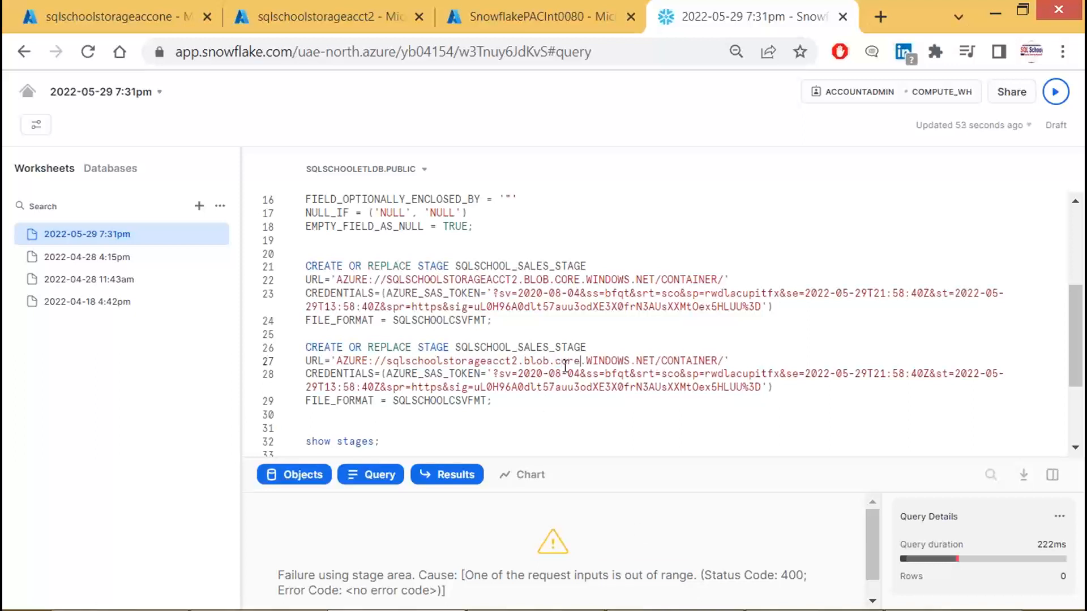
# - Add .windows.net/container in lowercase after core in the second stage statement's URL
pyautogui.write('.windowws.')
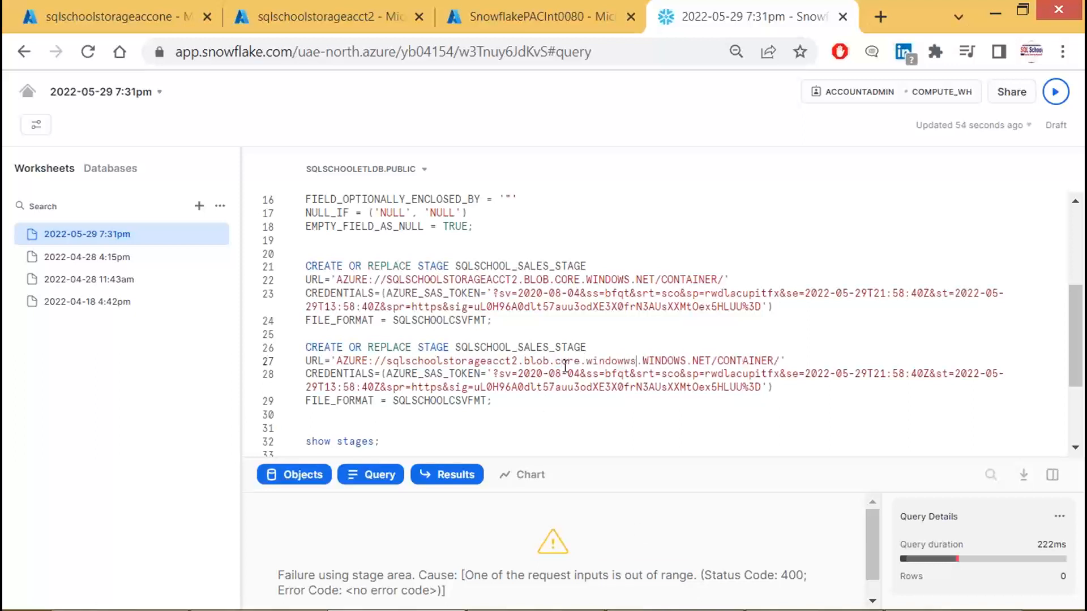
pyautogui.press('BackSpace')
pyautogui.press('BackSpace')
pyautogui.press('BackSpace')
pyautogui.write('s.bnet')
pyautogui.press('BackSpace')
pyautogui.press('BackSpace')
pyautogui.press('BackSpace')
pyautogui.press('BackSpace')
pyautogui.write('net/container')
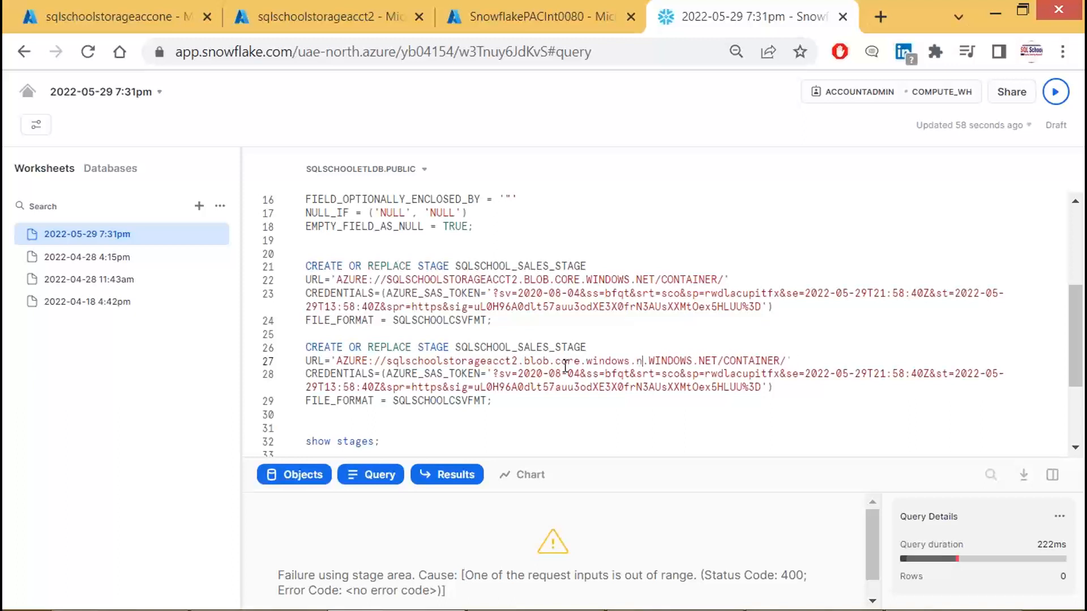
# - Delete the leftover uppercase WINDOWS.NET/CONTAINER text from the second stage URL and check the rewritten address
pyautogui.press('Delete')
pyautogui.press('Delete')
pyautogui.press('Delete')
pyautogui.press('Delete')
pyautogui.press('Delete')
pyautogui.press('Delete')
pyautogui.press('Delete')
pyautogui.press('Delete')
pyautogui.press('Delete')
pyautogui.press('Delete')
pyautogui.press('Delete')
pyautogui.press('Delete')
pyautogui.press('Delete')
pyautogui.press('Delete')
pyautogui.press('Delete')
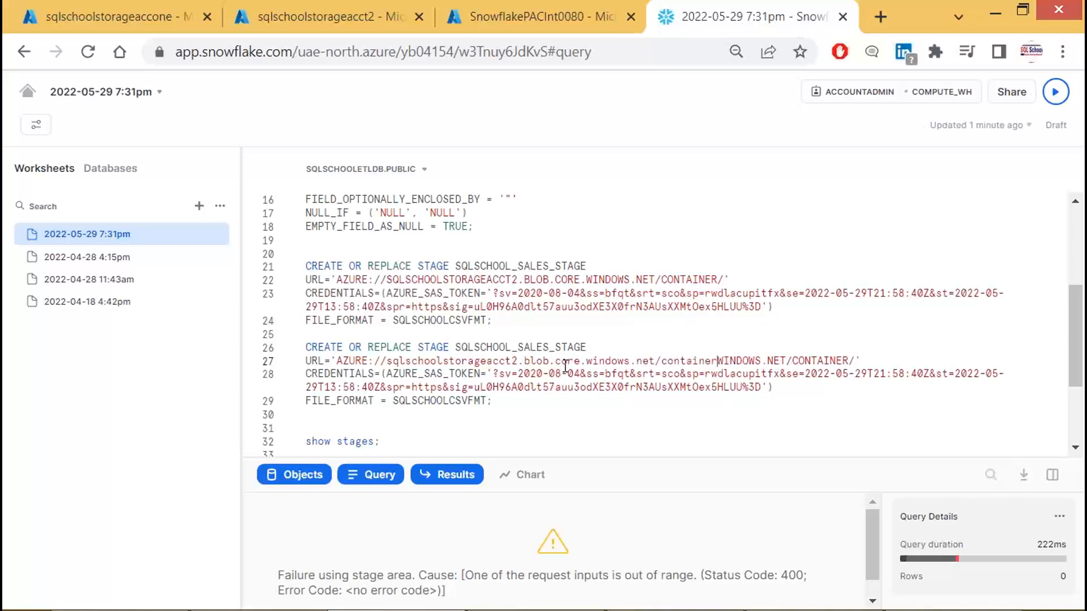
pyautogui.press('Delete')
pyautogui.press('Delete')
pyautogui.press('Delete')
pyautogui.press('Delete')
pyautogui.press('Delete')
pyautogui.press('Delete')
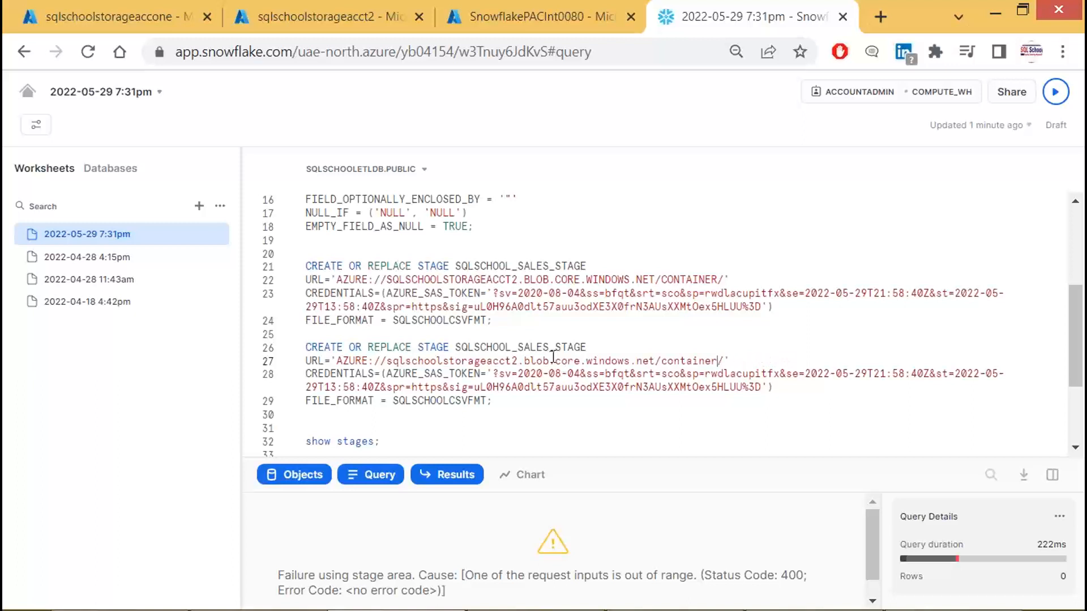
pyautogui.doubleClick(344, 360)
pyautogui.moveTo(387, 361); pyautogui.dragTo(717, 363)
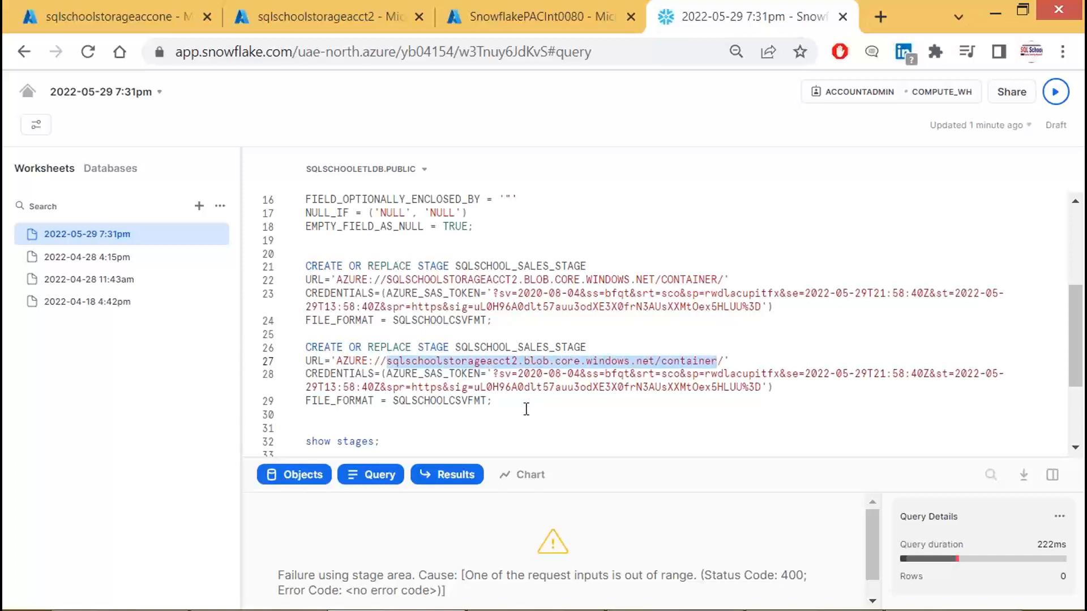
# - Run the SQLSCHOOL_SALES_STAGE statement that has the lowercase URL, and delete the older stage statement with the uppercase URL
pyautogui.moveTo(526, 408); pyautogui.dragTo(290, 357)
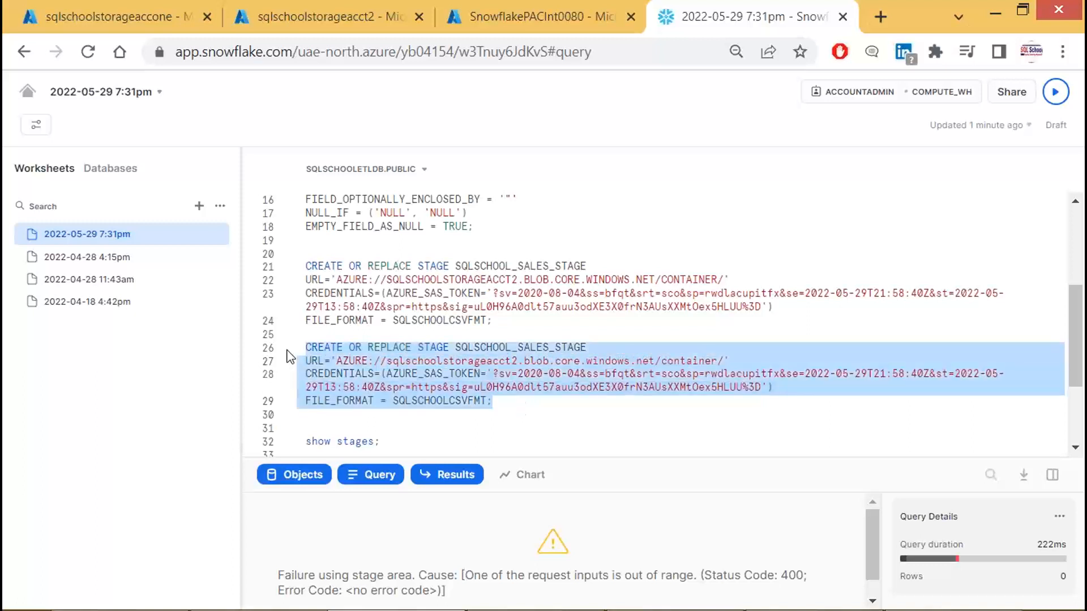
pyautogui.hotkey('ctrl', 'Return')
pyautogui.moveTo(491, 321); pyautogui.dragTo(273, 266)
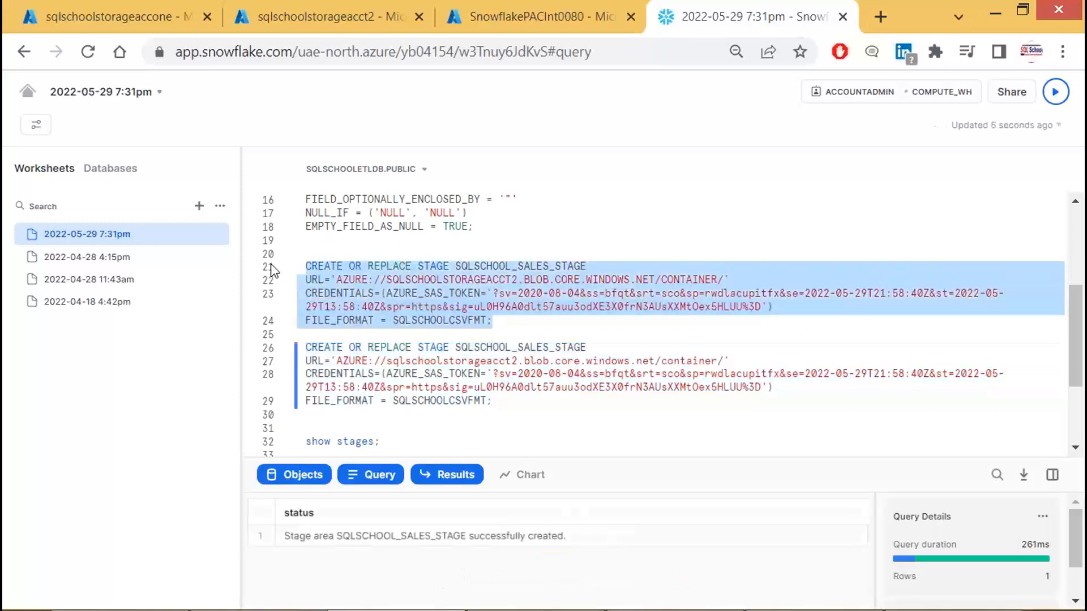
pyautogui.press('BackSpace')
pyautogui.press('BackSpace')
pyautogui.press('BackSpace')
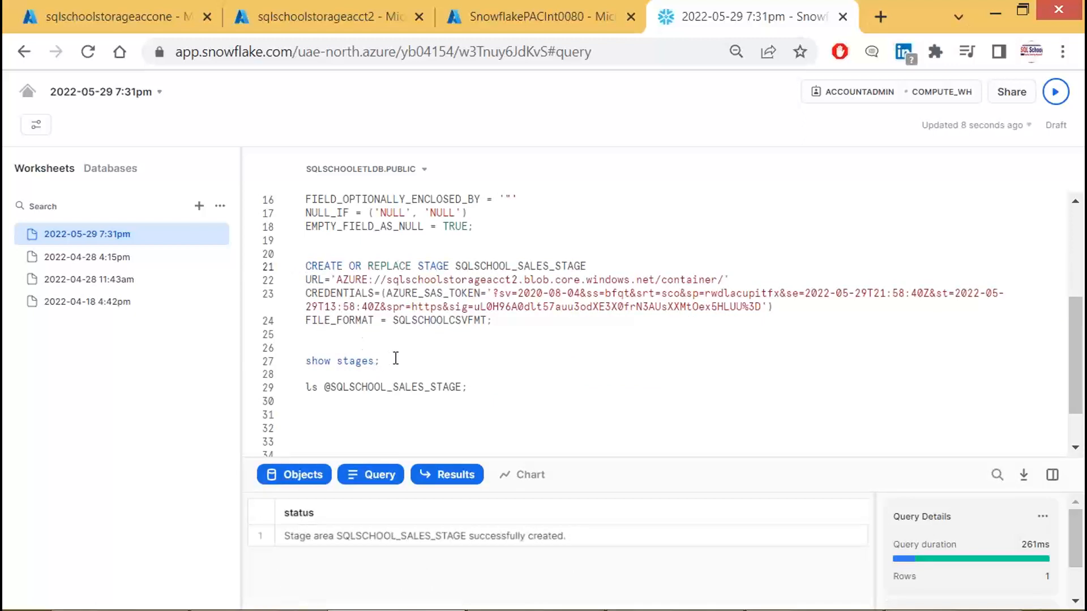
pyautogui.moveTo(395, 358); pyautogui.dragTo(310, 361)
pyautogui.hotkey('ctrl', 'Return')
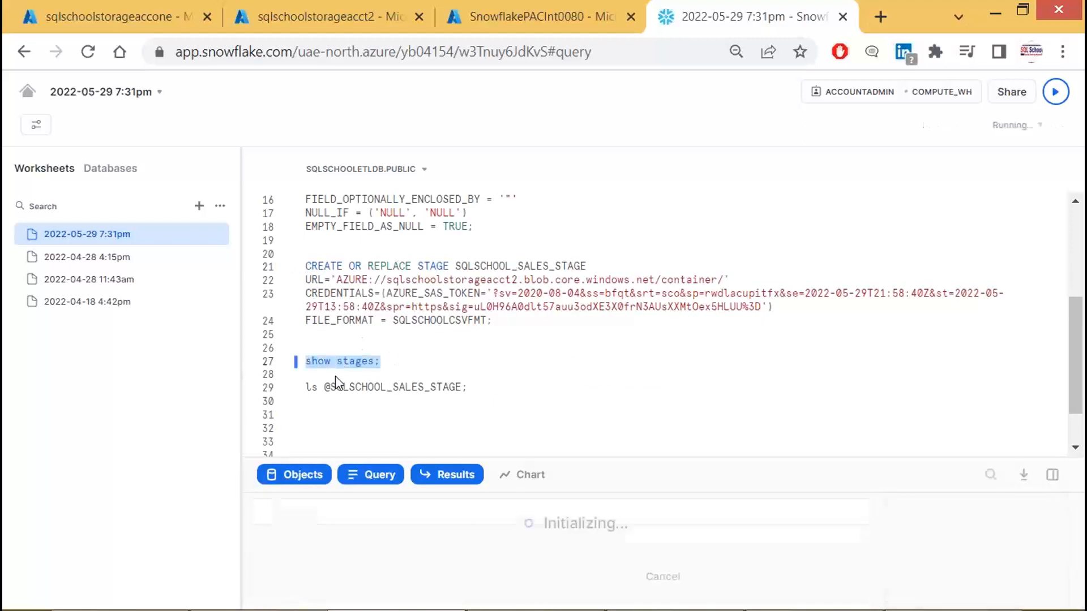
pyautogui.moveTo(489, 388); pyautogui.dragTo(300, 386)
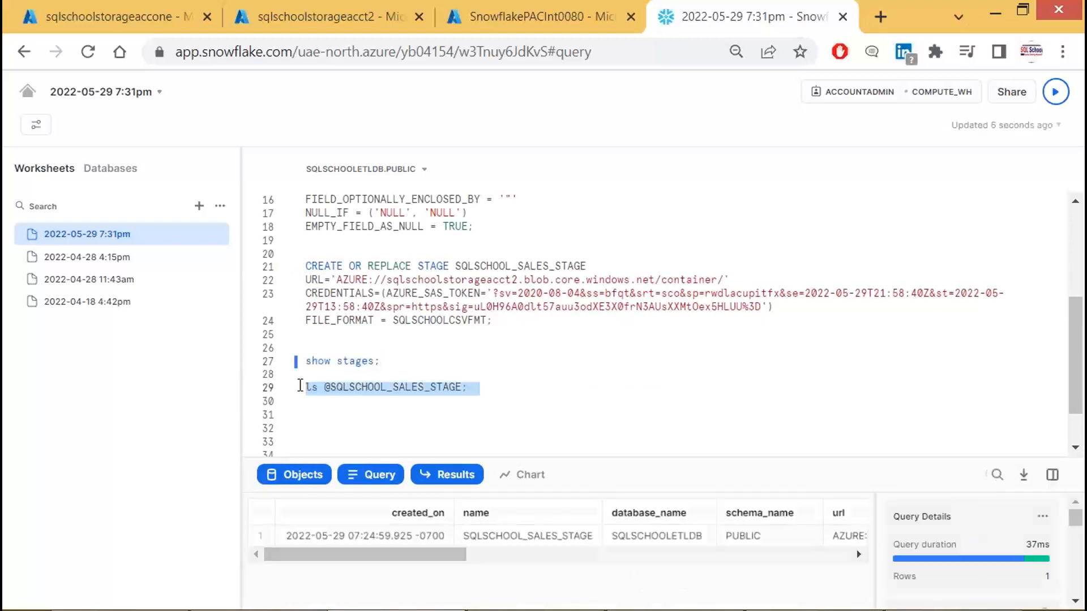
pyautogui.hotkey('ctrl', 'Return')
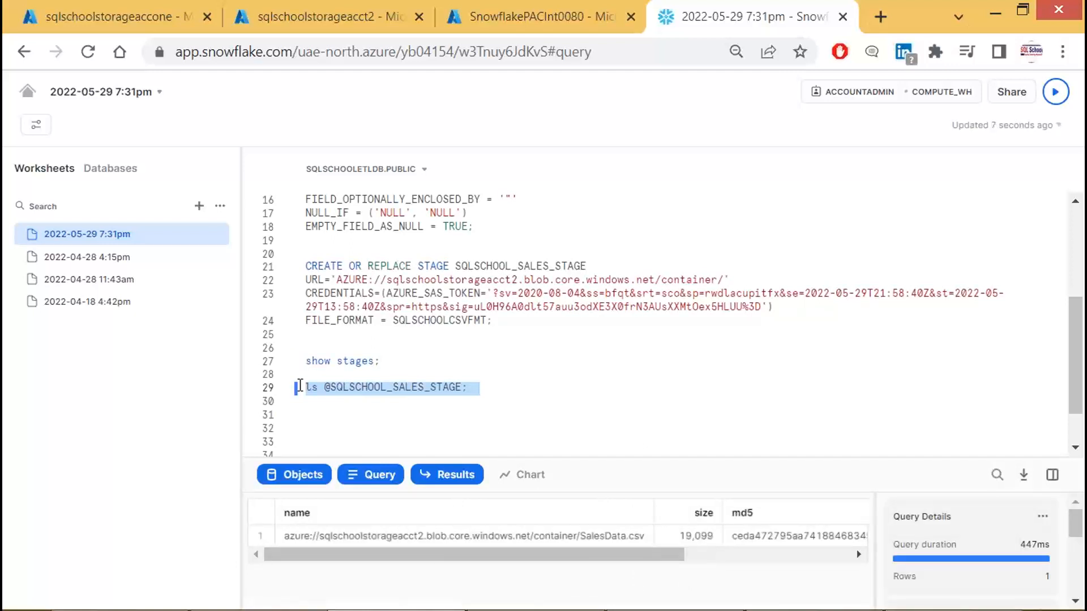
pyautogui.click(602, 542)
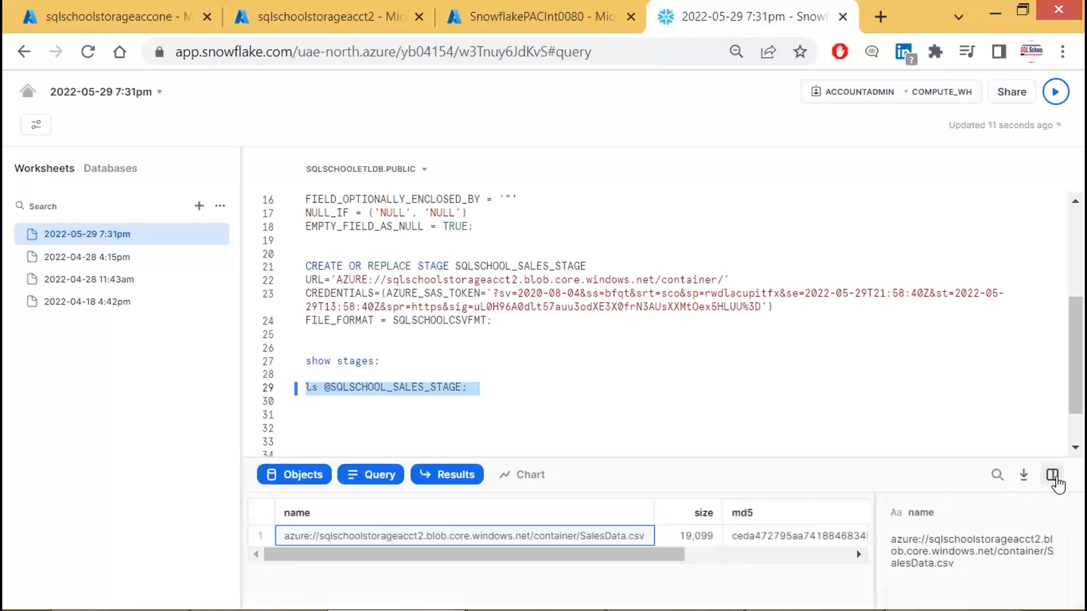
pyautogui.click(1052, 475)
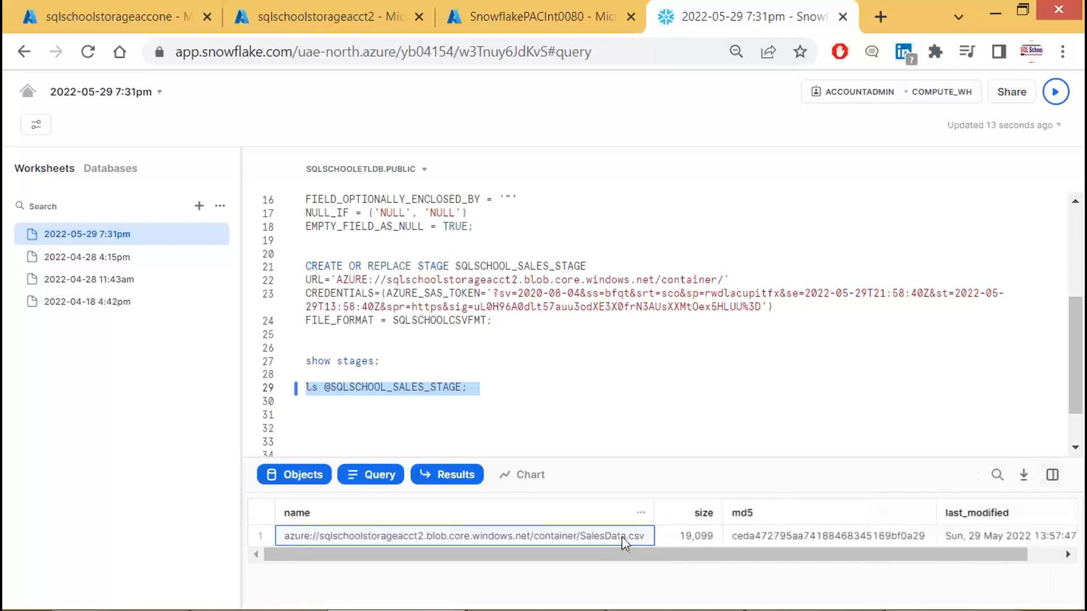
# - Open the container of sqlschoolstorageacct2 in the Azure portal and compare its files with the Snowflake stage listing
pyautogui.doubleClick(691, 280)
pyautogui.click(317, 15)
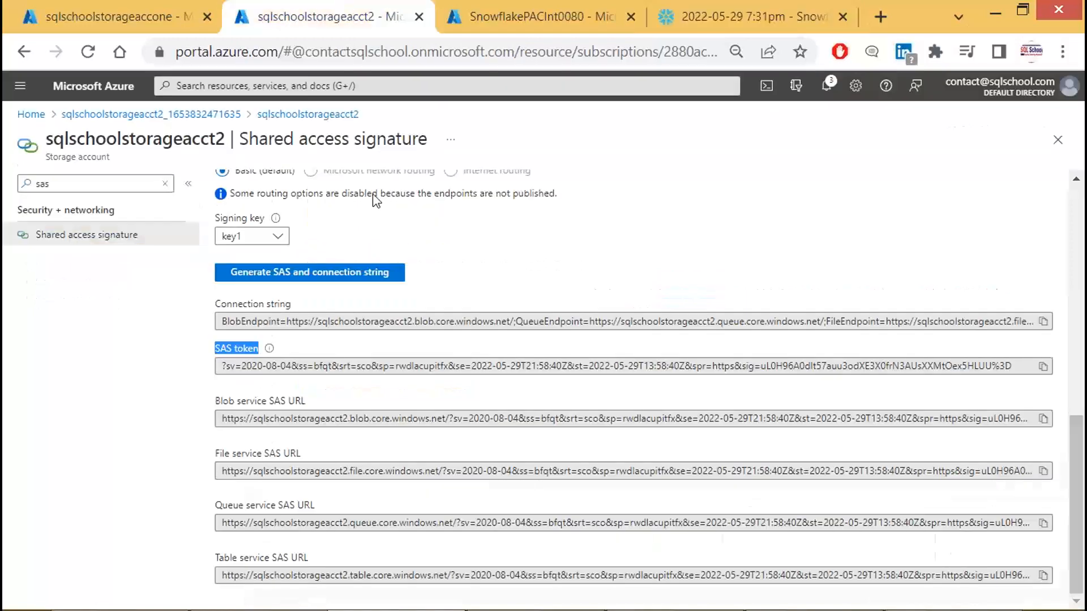
pyautogui.click(164, 183)
pyautogui.click(56, 211)
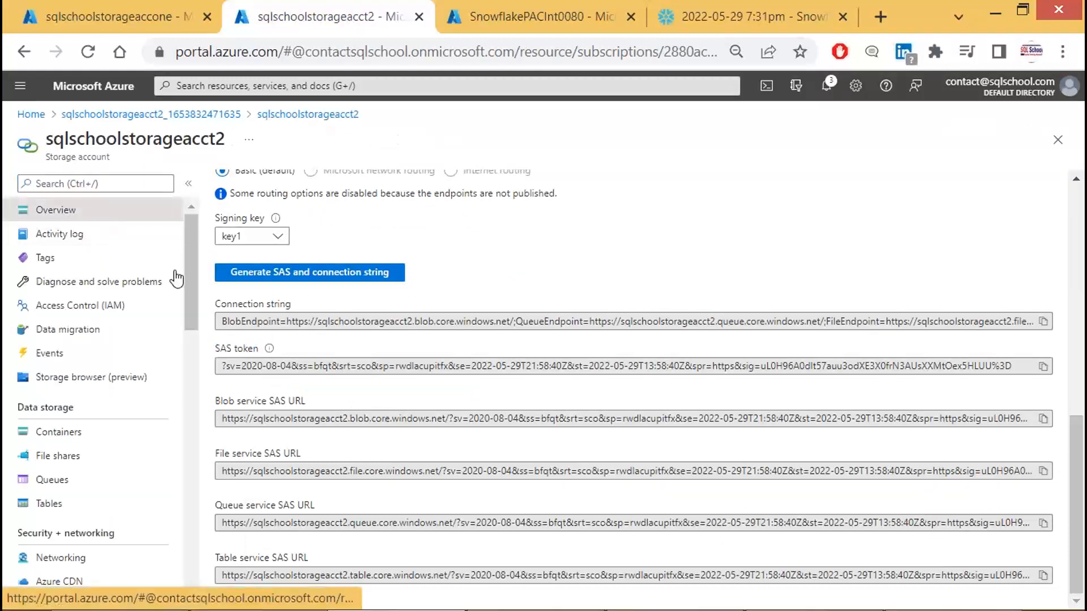
pyautogui.click(62, 433)
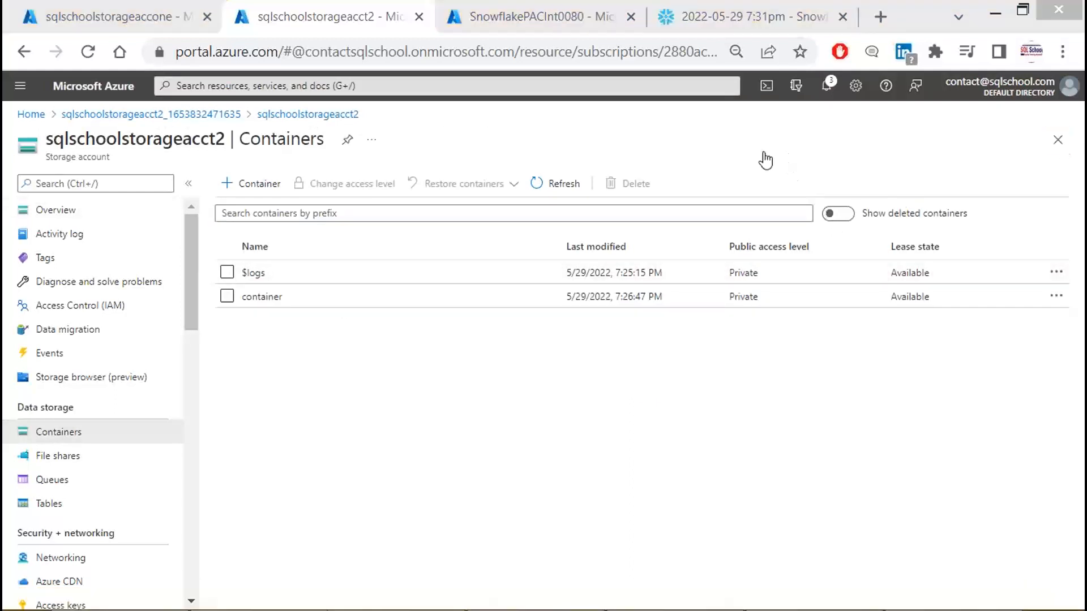
pyautogui.click(262, 296)
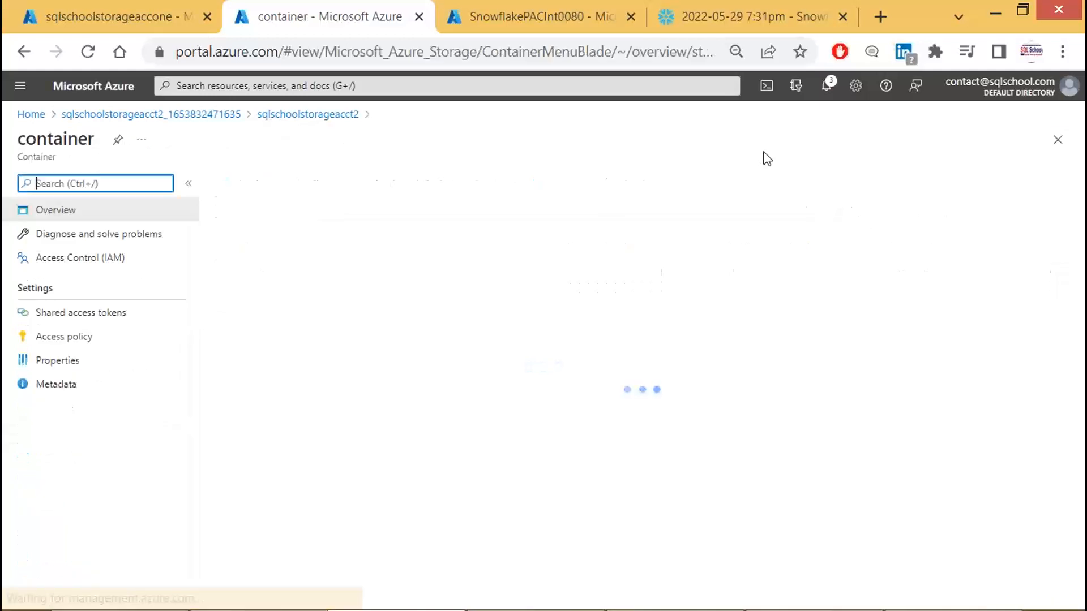
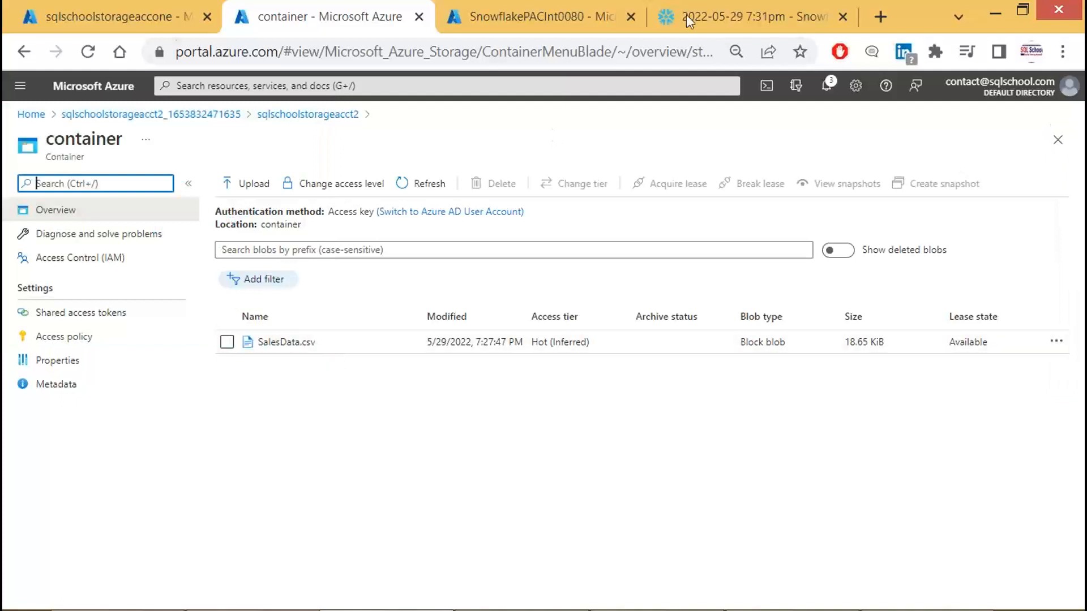
pyautogui.click(686, 14)
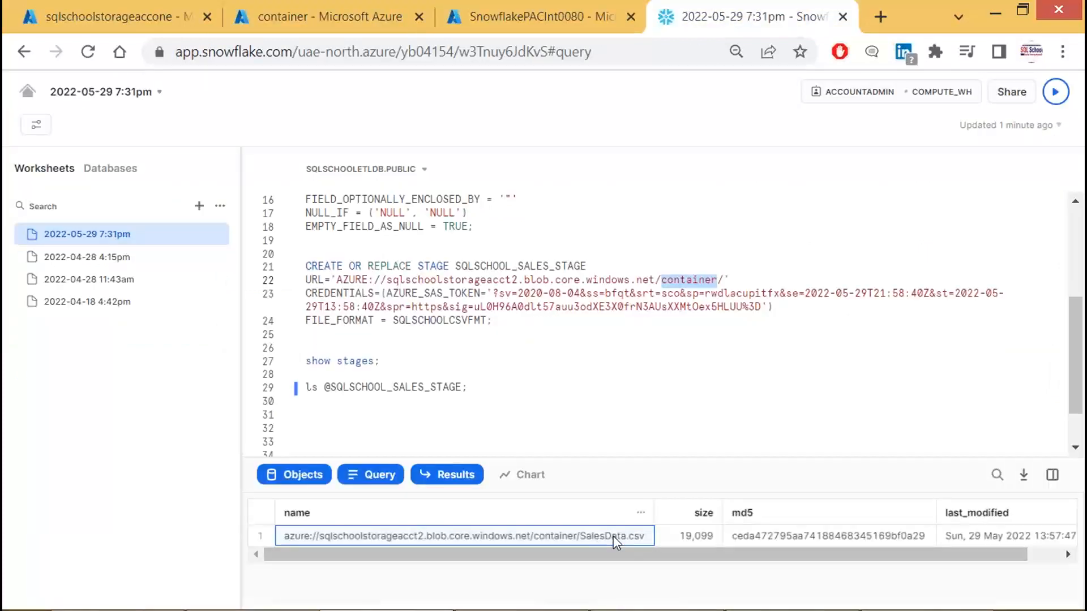
pyautogui.doubleClick(446, 391)
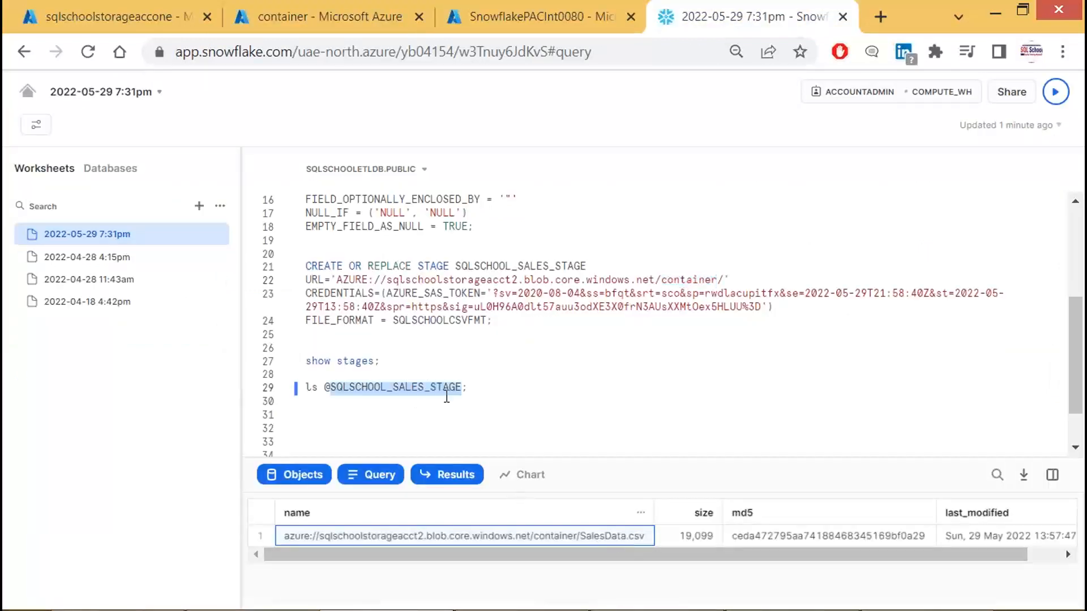
pyautogui.click(446, 396)
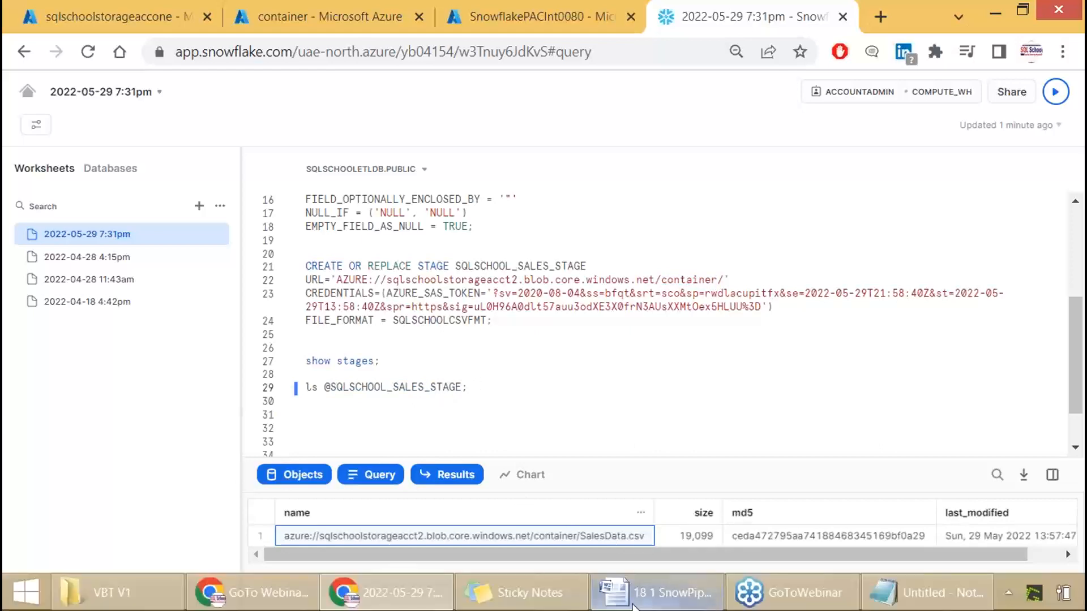
# - Copy the create or replace table salesdata statement from the 18 1 SnowPipes Word document into the Snowflake worksheet and run it
pyautogui.click(633, 606)
pyautogui.scroll(-4, 308, 371)
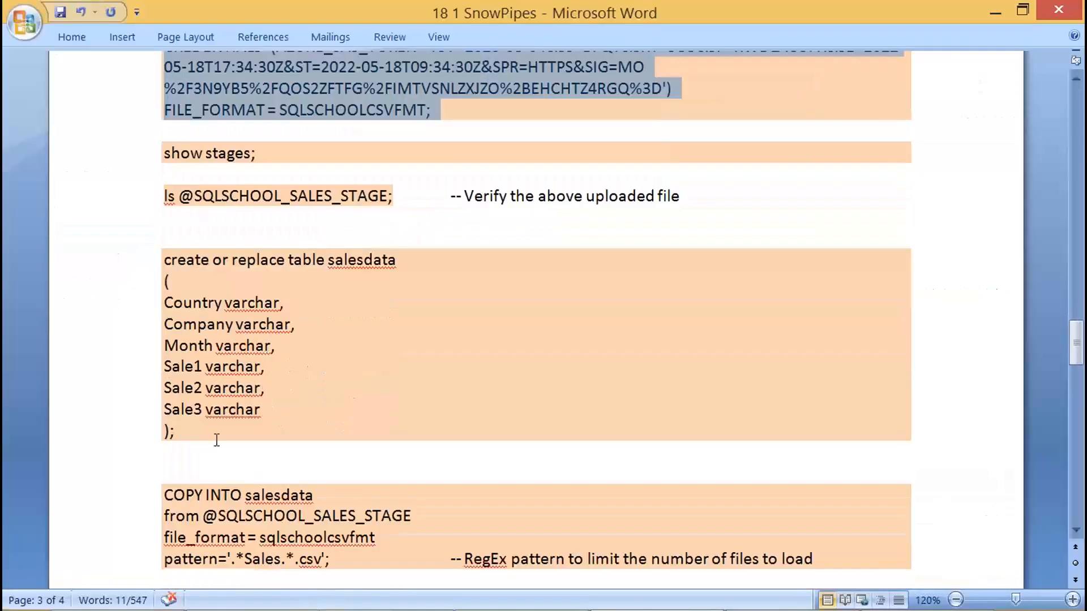
pyautogui.moveTo(216, 440); pyautogui.dragTo(133, 270)
pyautogui.hotkey('ctrl', 'c')
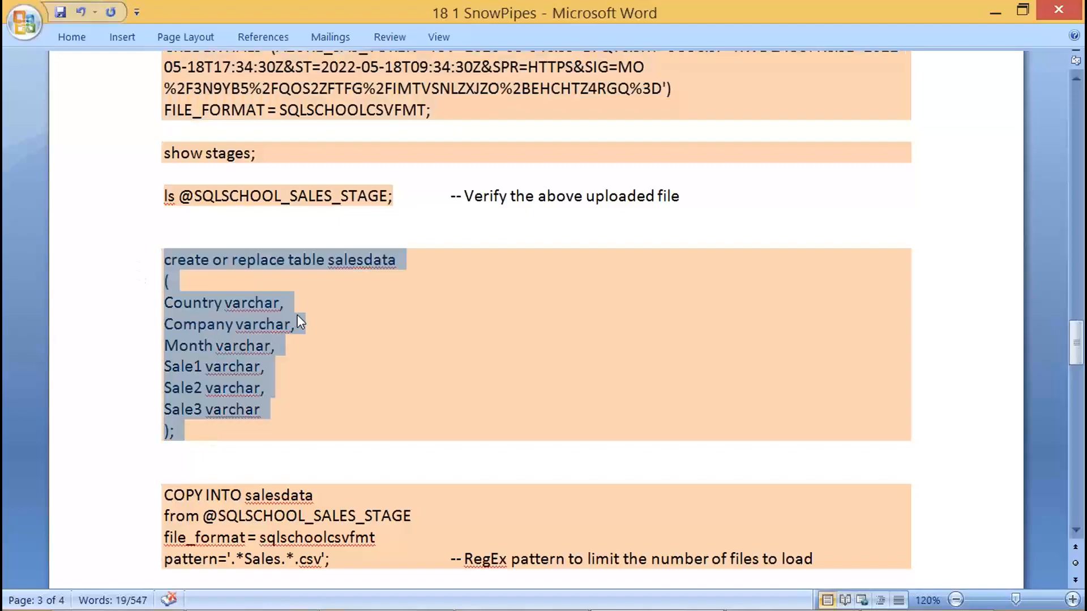
pyautogui.hotkey('alt', 'Tab')
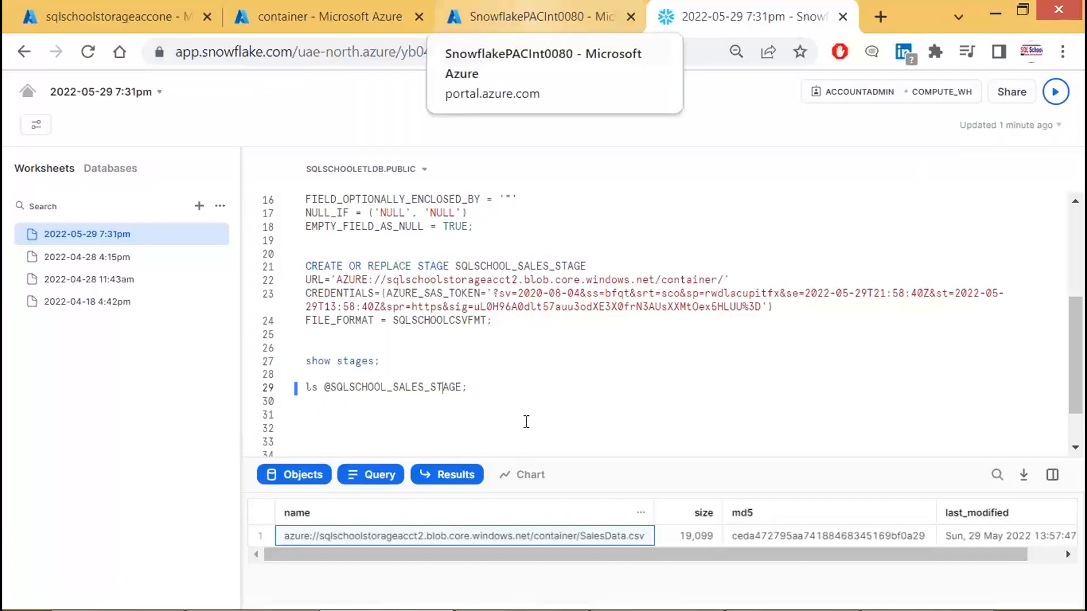
pyautogui.click(481, 433)
pyautogui.hotkey('ctrl', 'v')
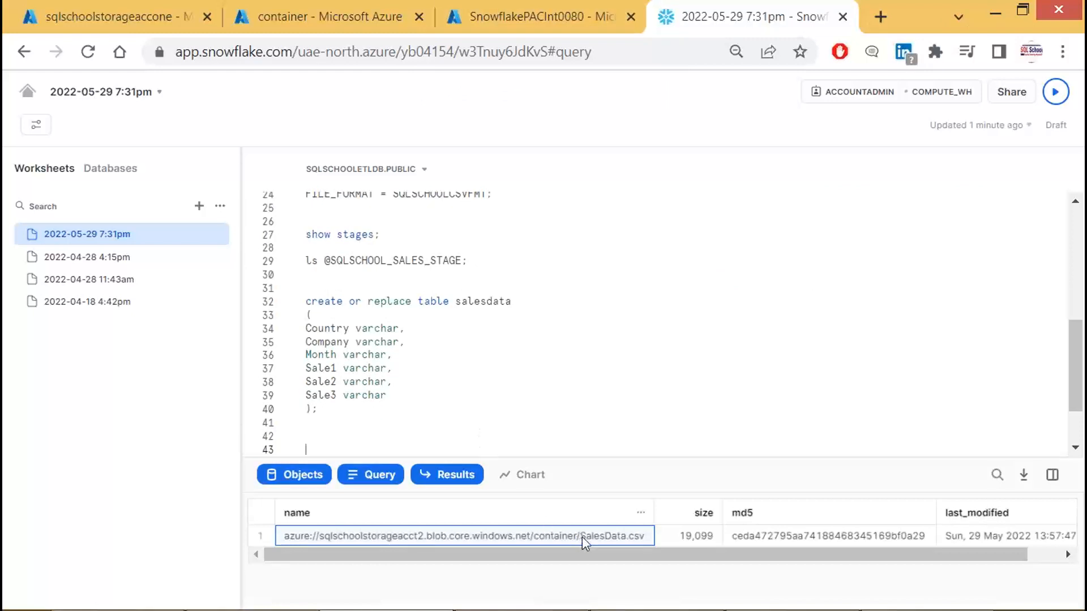
pyautogui.keyDown('shift'); pyautogui.click(292, 306); pyautogui.keyUp('shift')
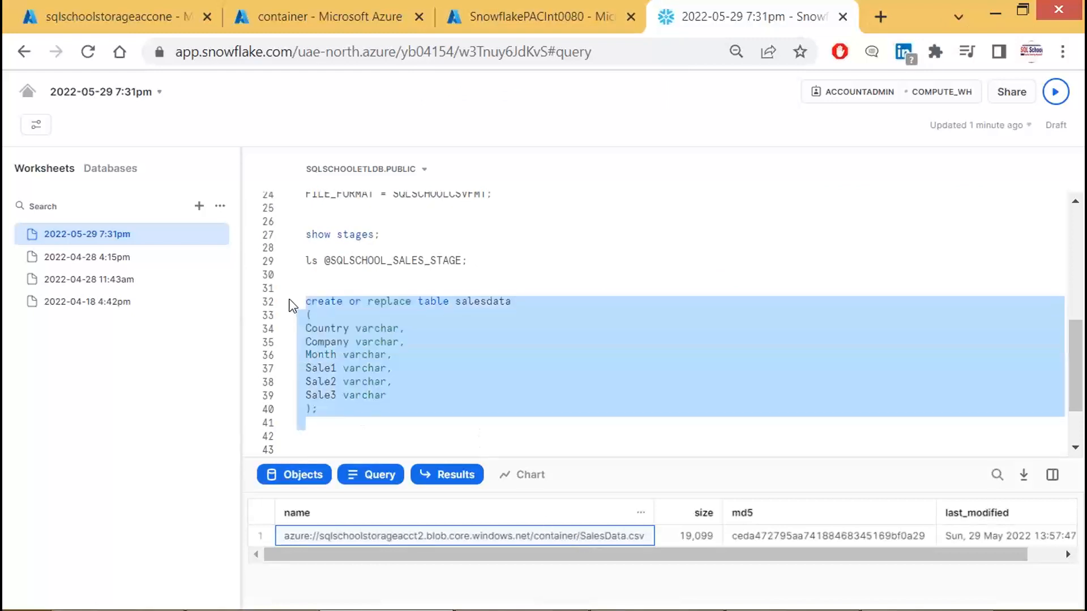
pyautogui.hotkey('ctrl', 'Return')
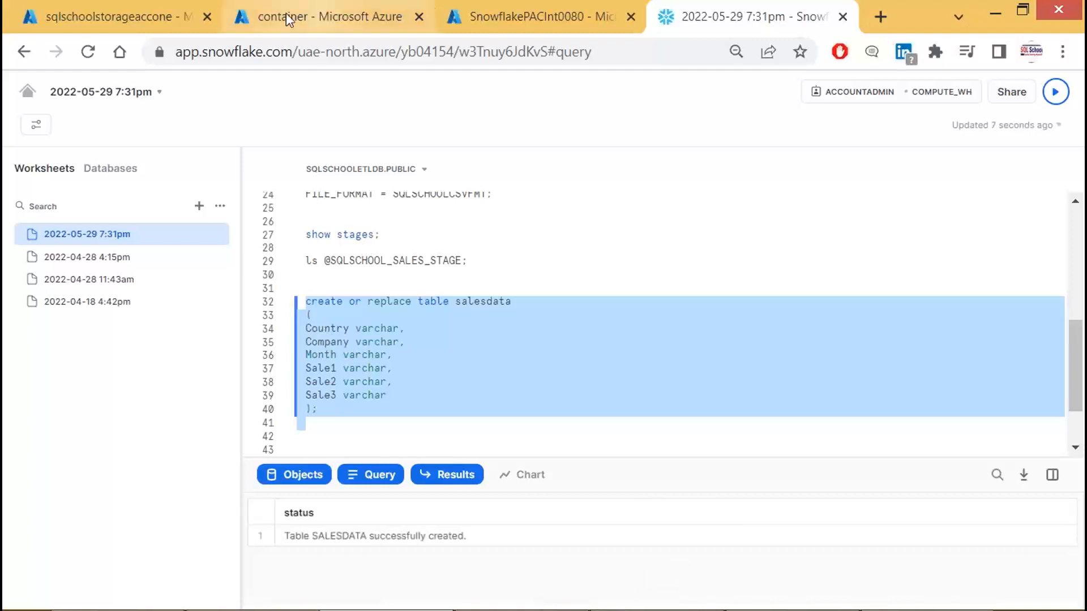
# - View the contents of SalesData.csv in the Azure container and compare its header columns with the salesdata table definition in Snowflake
pyautogui.click(350, 8)
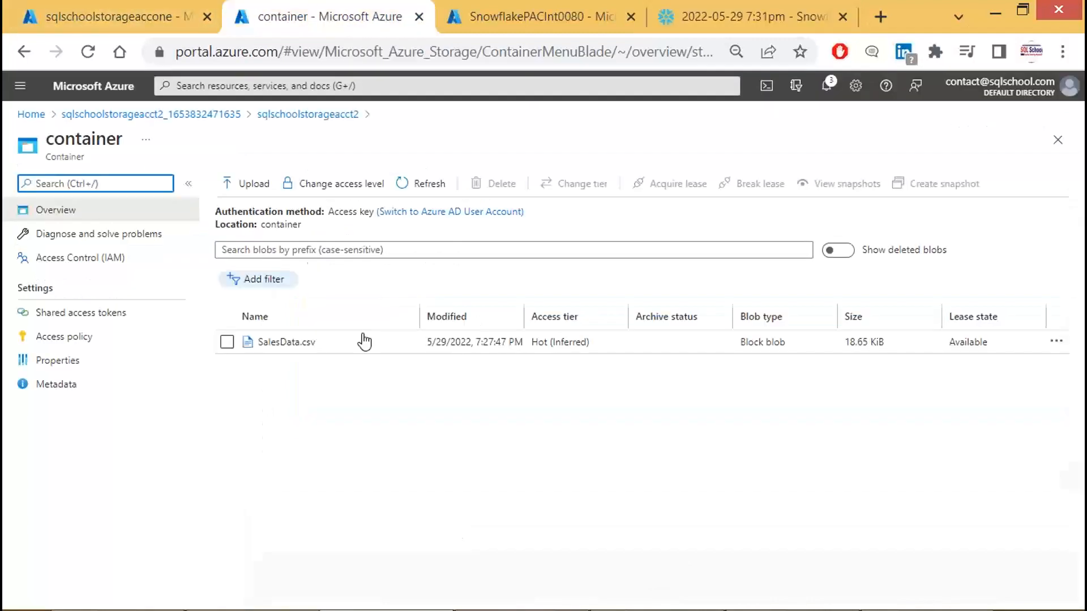
pyautogui.click(300, 348)
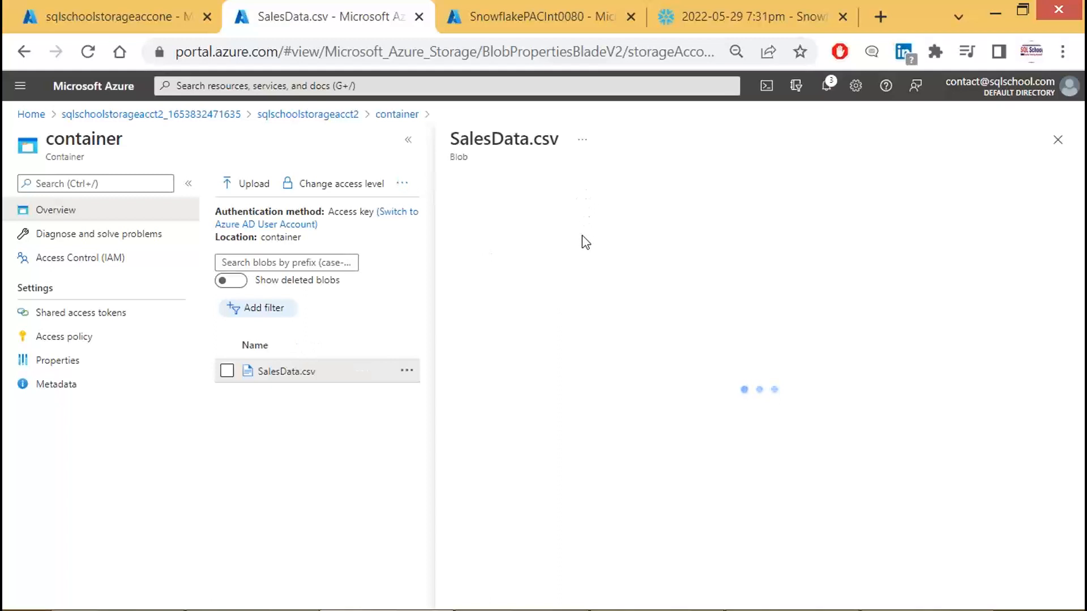
pyautogui.click(661, 242)
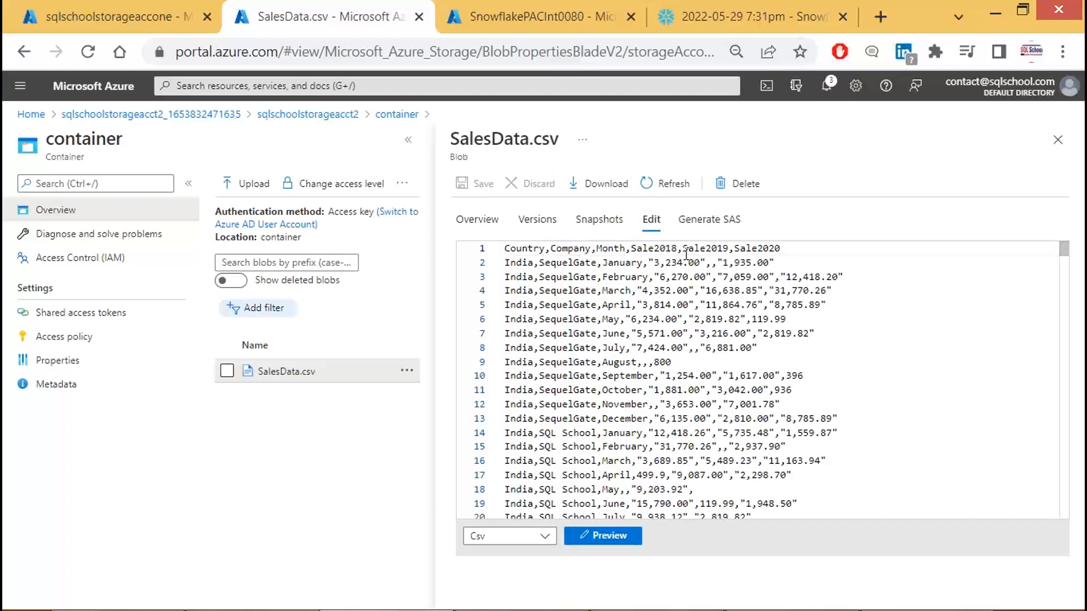
pyautogui.moveTo(641, 248); pyautogui.dragTo(743, 248)
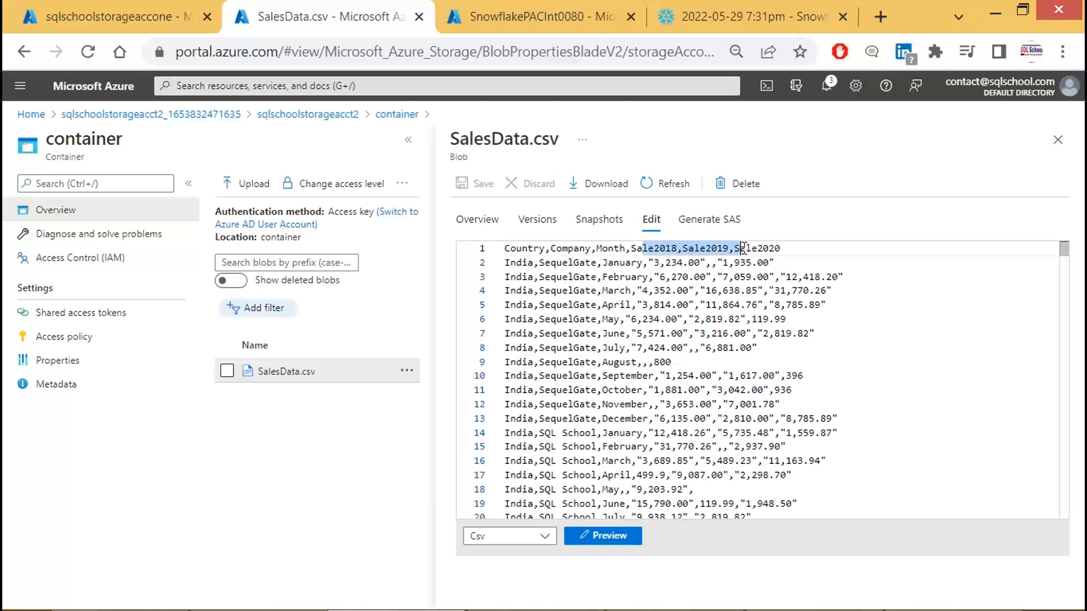
pyautogui.click(723, 15)
pyautogui.click(346, 331)
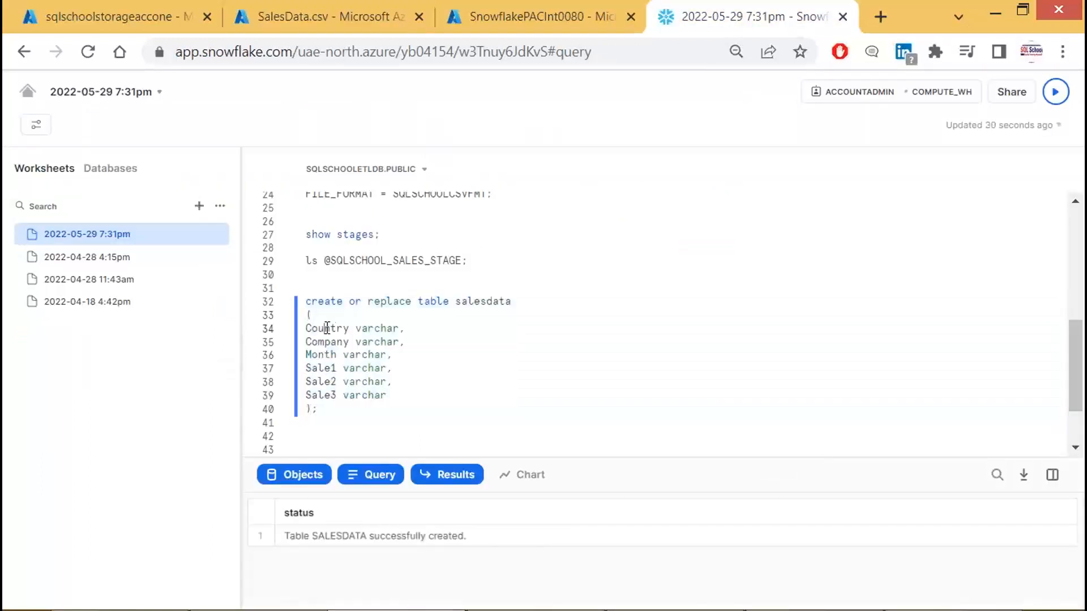
pyautogui.moveTo(324, 328); pyautogui.dragTo(417, 390)
pyautogui.click(335, 419)
# - Copy the standalone COPY INTO salesdata statement from the Word document into the Snowflake worksheet below the table definition and run it
pyautogui.hotkey('alt', 'Tab')
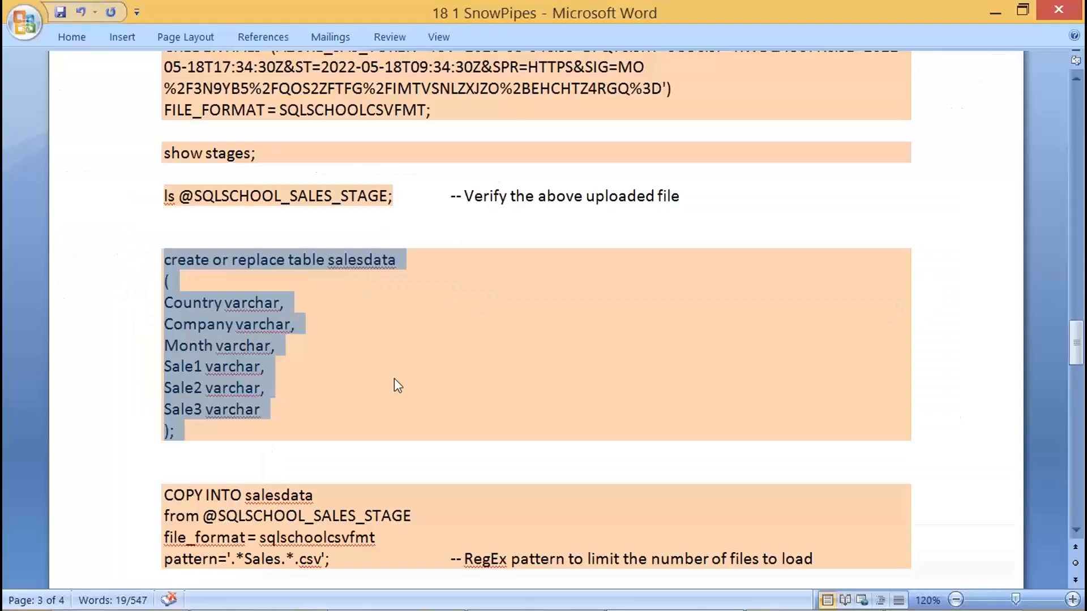
pyautogui.scroll(-4, 390, 385)
pyautogui.moveTo(342, 333); pyautogui.dragTo(168, 272)
pyautogui.hotkey('ctrl', 'c')
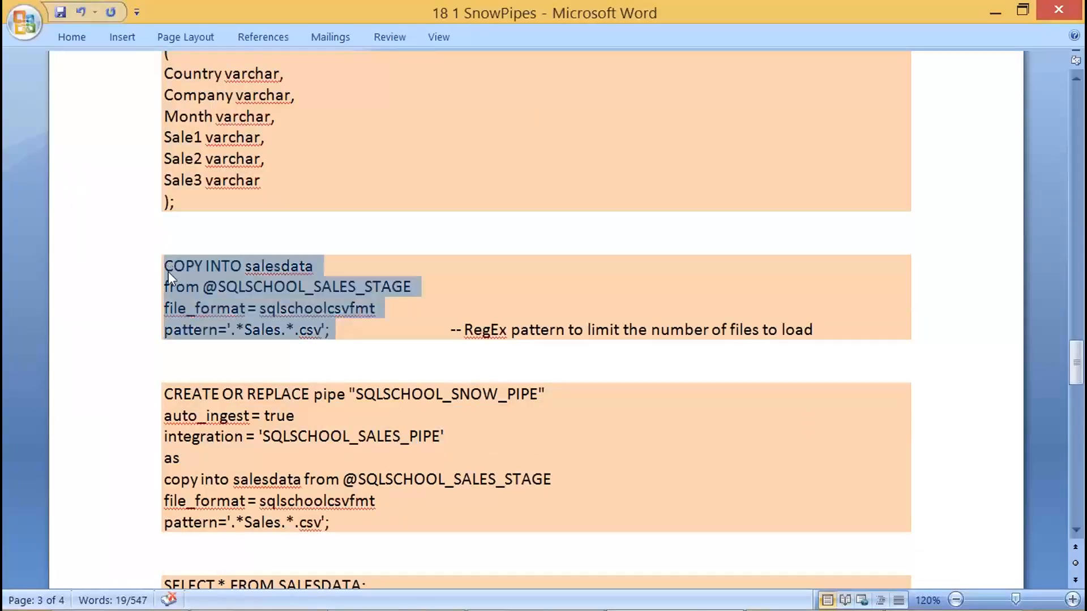
pyautogui.hotkey('alt', 'Tab')
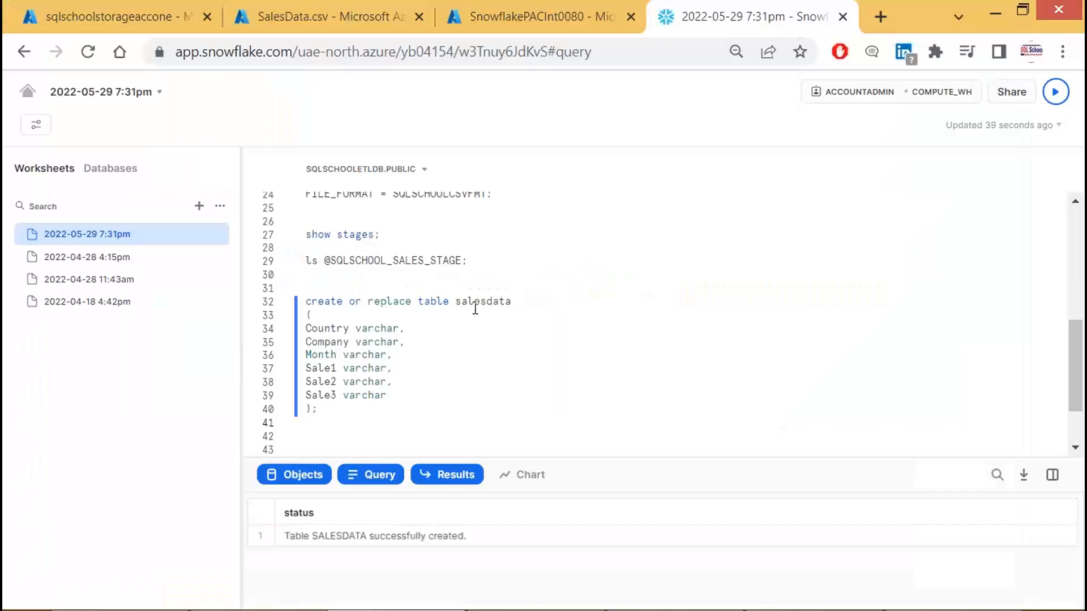
pyautogui.click(377, 421)
pyautogui.hotkey('ctrl', 'v')
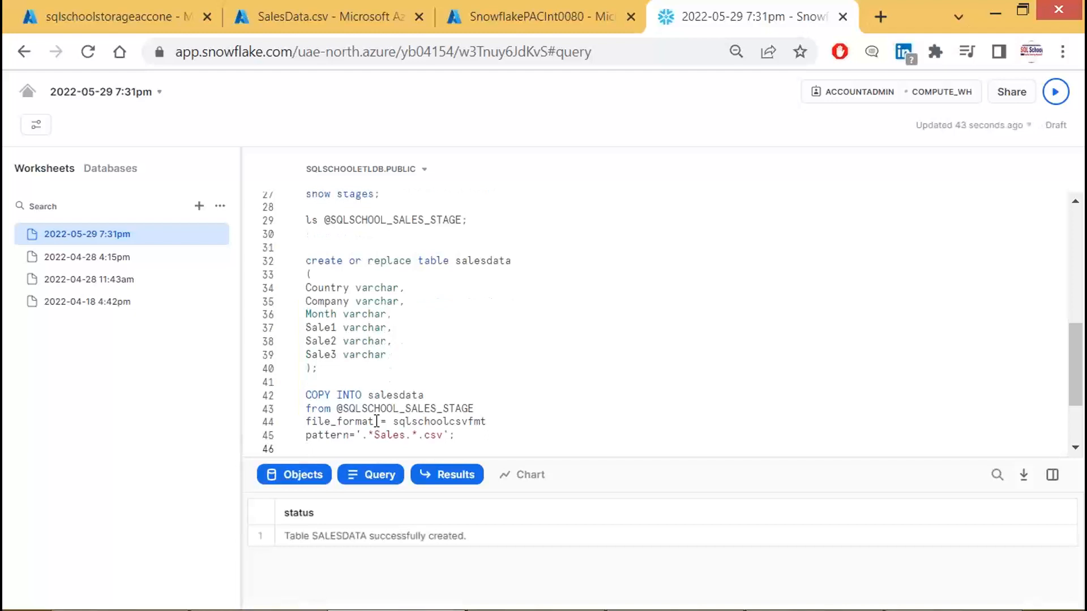
pyautogui.moveTo(456, 435); pyautogui.dragTo(306, 395)
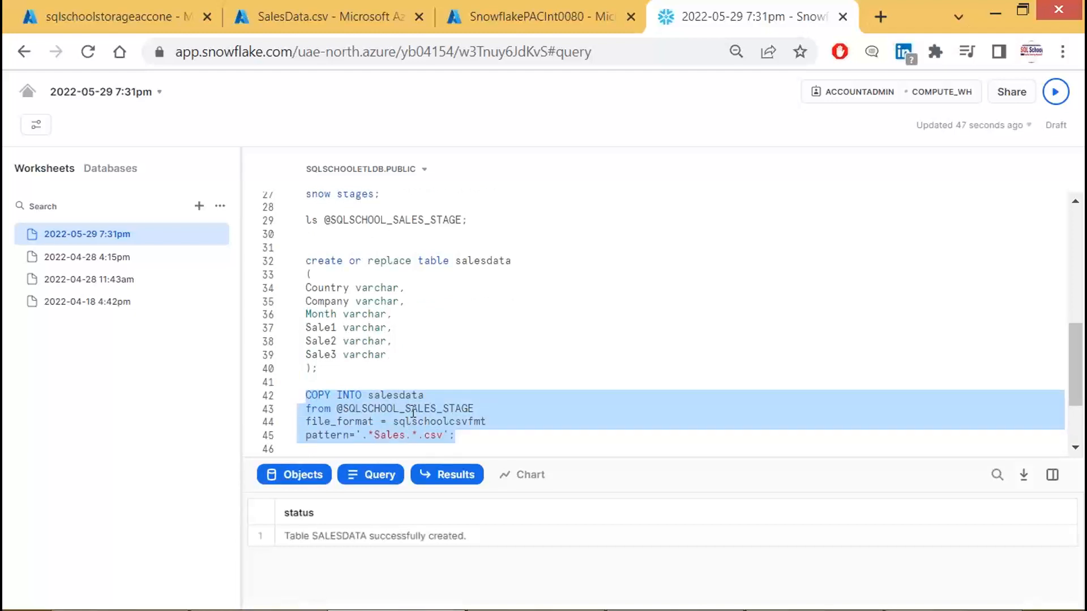
pyautogui.hotkey('ctrl', 'Return')
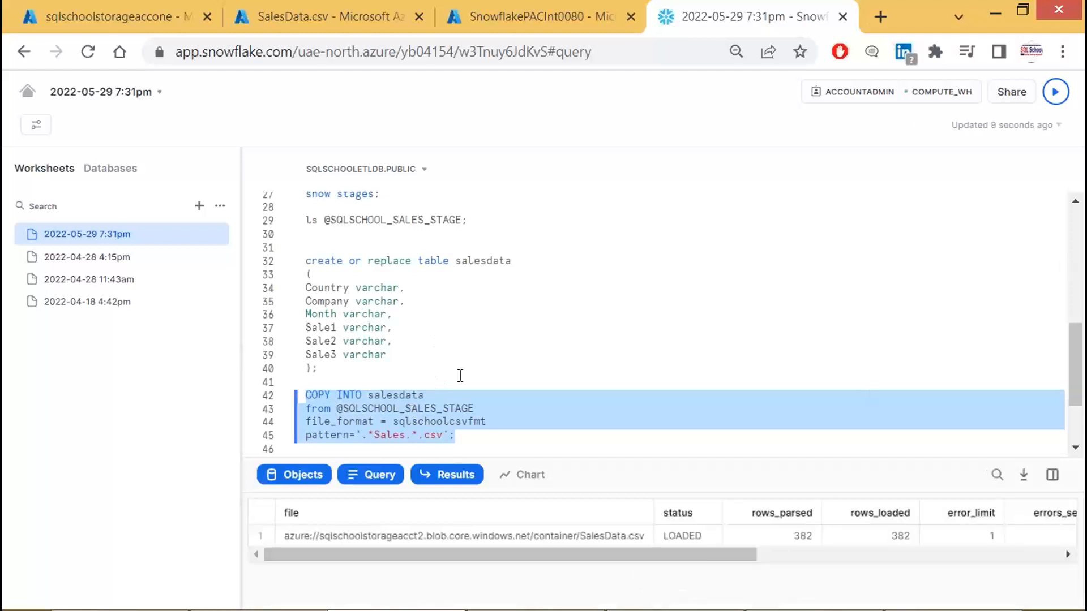
# - Examine the load status and the parsed row count in the COPY INTO result
pyautogui.moveTo(264, 375); pyautogui.dragTo(934, 559)
pyautogui.click(690, 537)
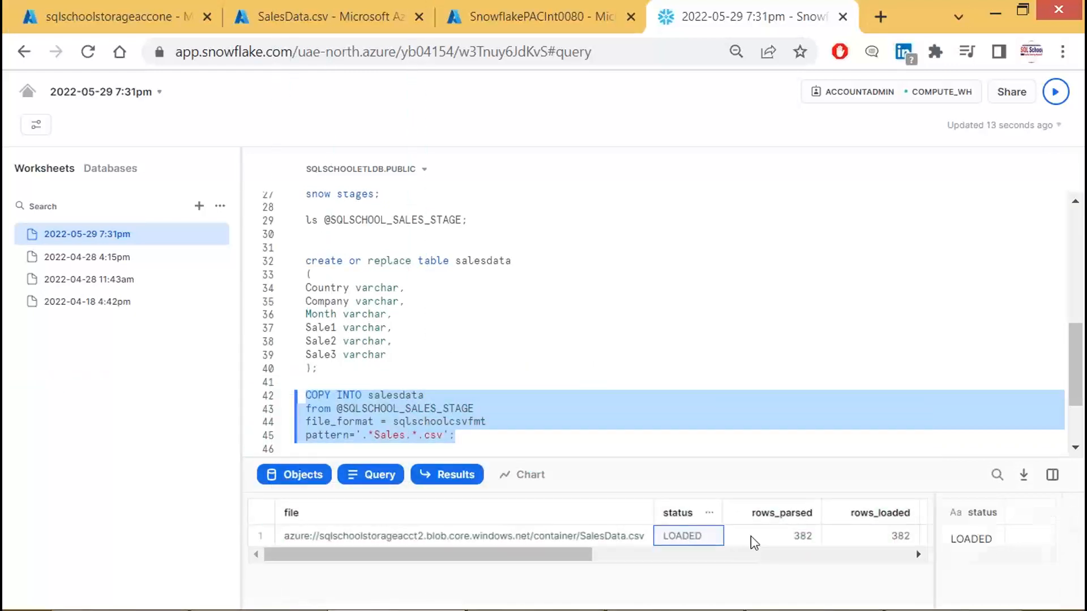
pyautogui.click(804, 538)
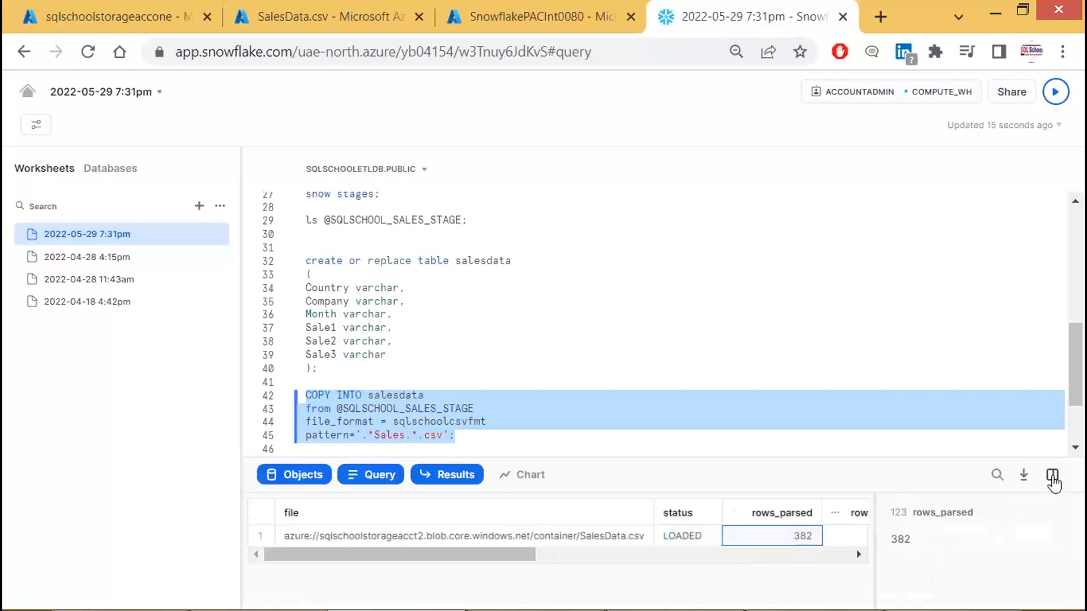
# - Copy the CREATE OR REPLACE pipe "SQLSCHOOL_SNOW_PIPE" statement from the Word document into the Snowflake worksheet below COPY INTO, adding blank lines after it
pyautogui.click(802, 537)
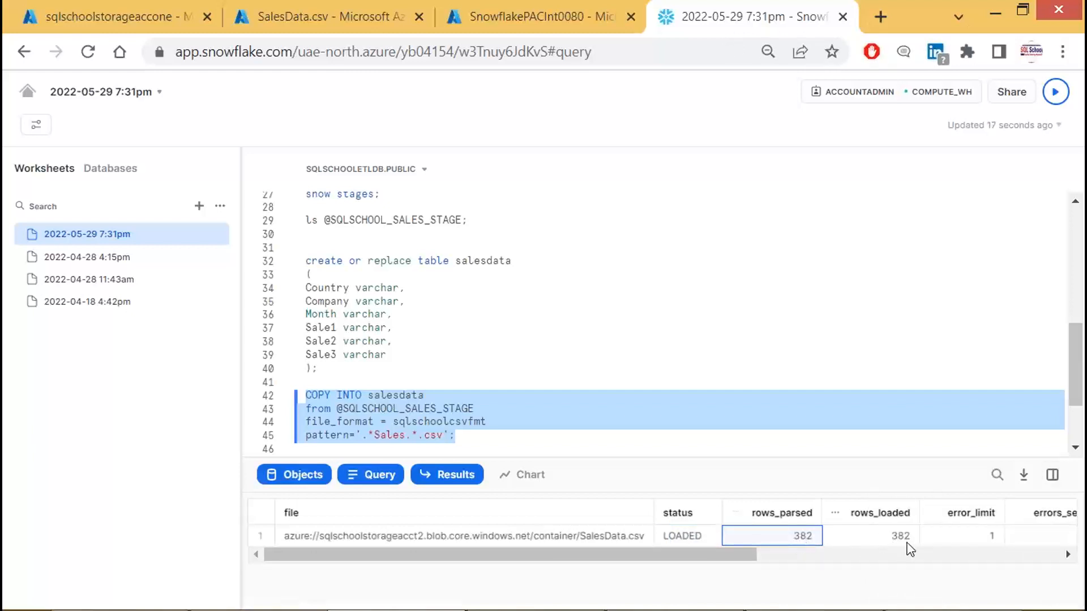
pyautogui.click(513, 441)
pyautogui.hotkey('alt', 'Tab')
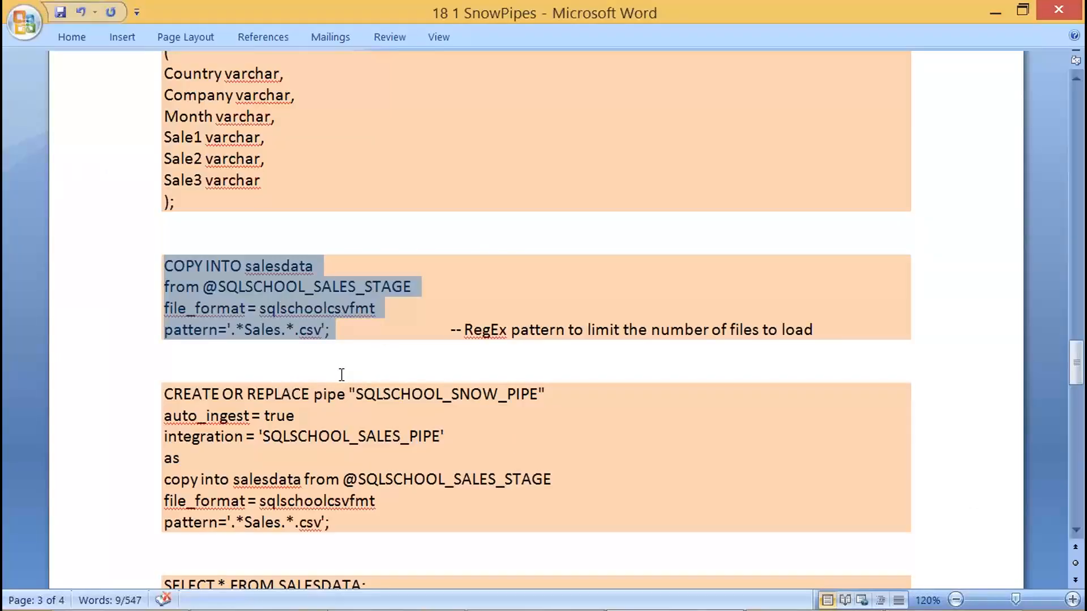
pyautogui.scroll(-1, 317, 387)
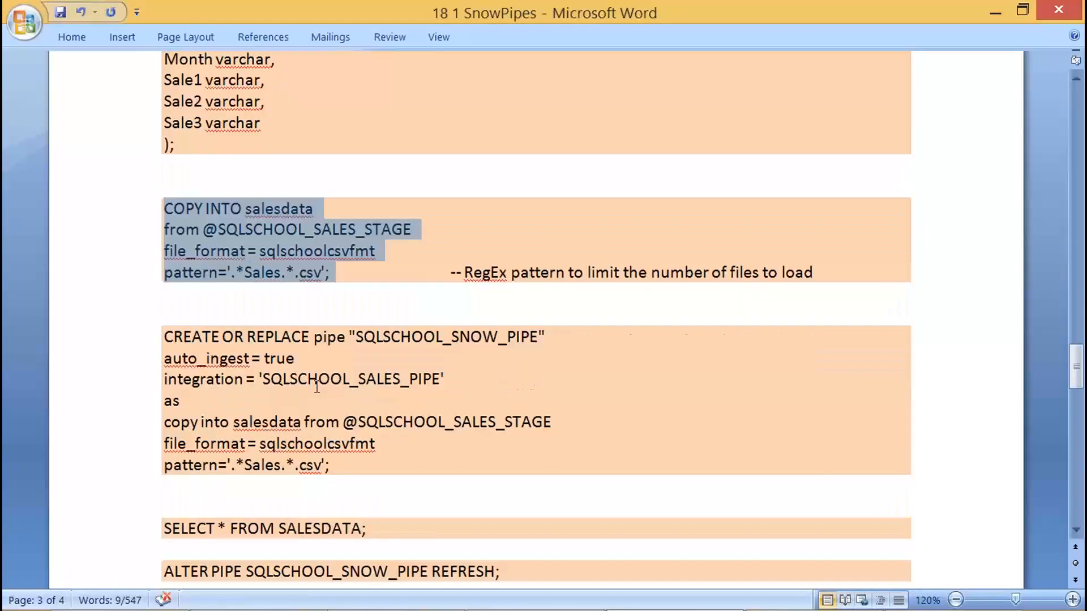
pyautogui.moveTo(165, 359); pyautogui.dragTo(305, 359)
pyautogui.moveTo(361, 473); pyautogui.dragTo(172, 334)
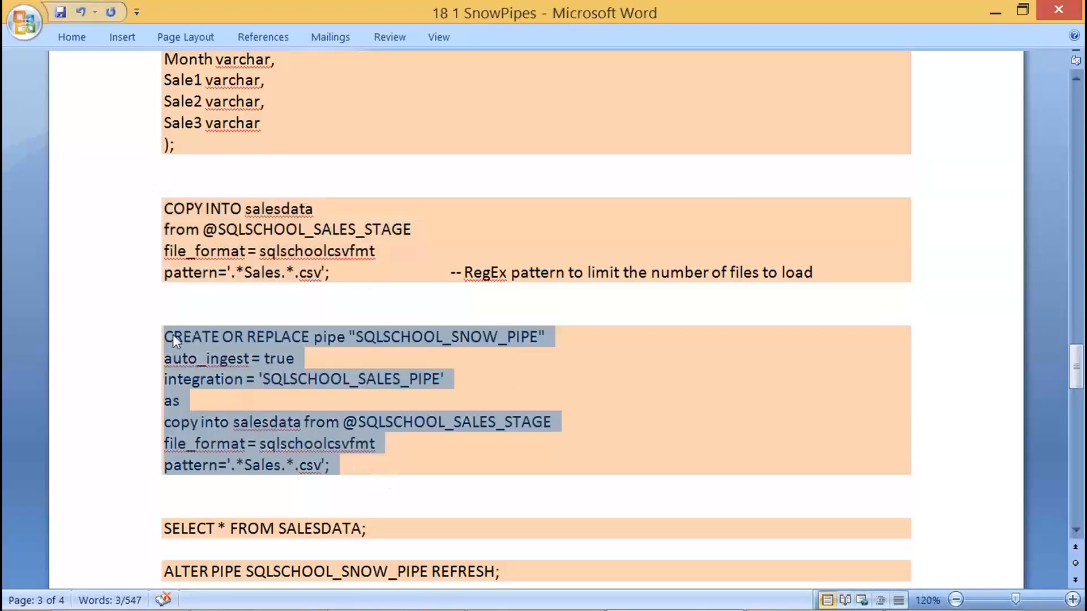
pyautogui.hotkey('alt', 'Tab')
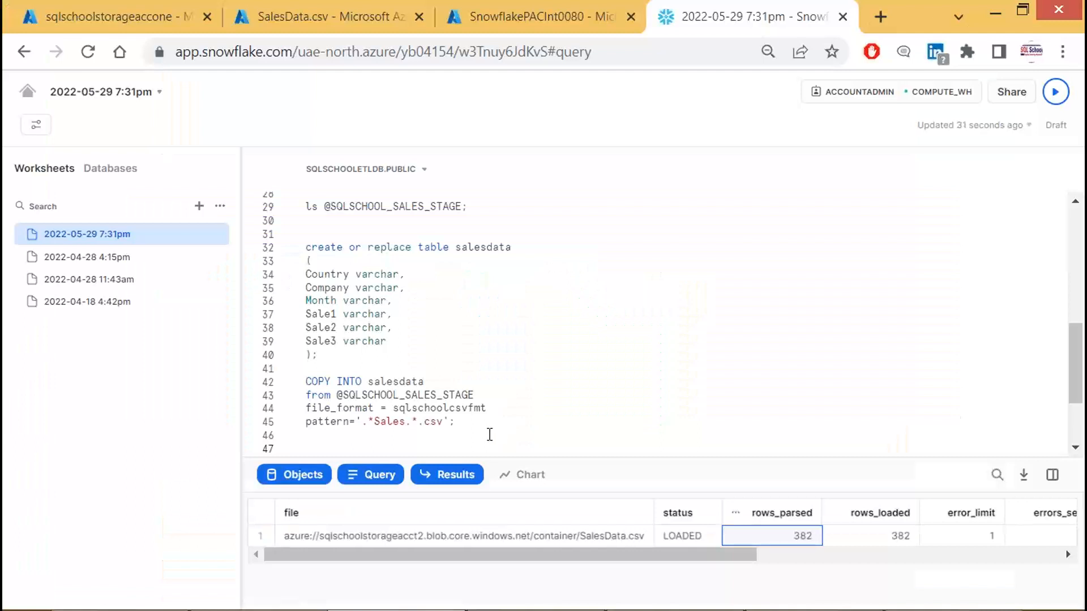
pyautogui.hotkey('ctrl', 'v')
pyautogui.press('Return')
pyautogui.press('Return')
pyautogui.press('Return')
pyautogui.press('Return')
pyautogui.press('Return')
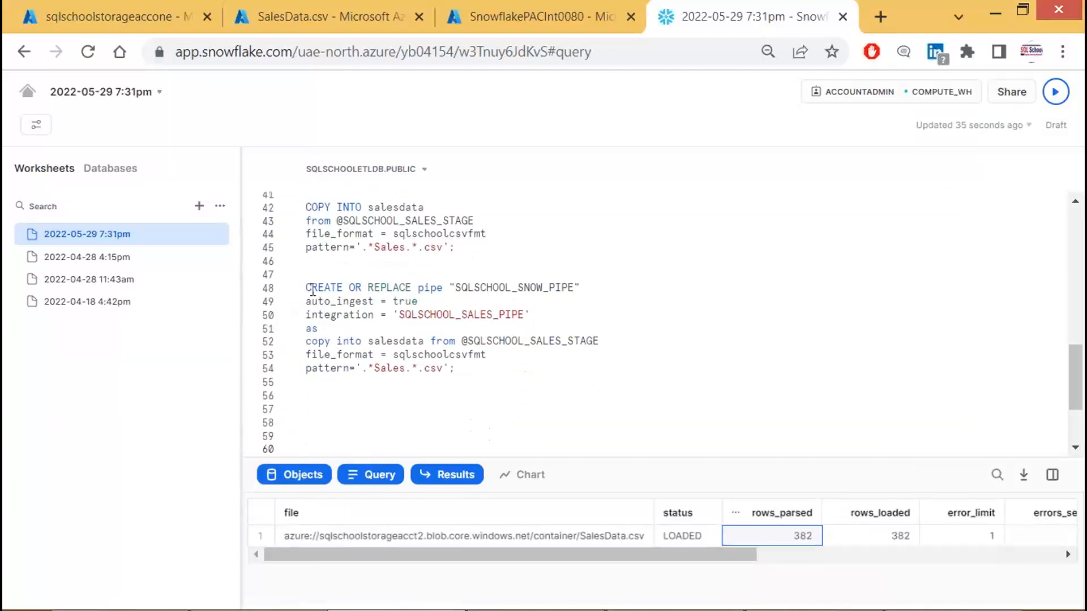
# - Compare the integration name in the pipe statement with the CREATE NOTIFICATION INTEGRATION definition at the start of the worksheet
pyautogui.moveTo(306, 287); pyautogui.dragTo(435, 301)
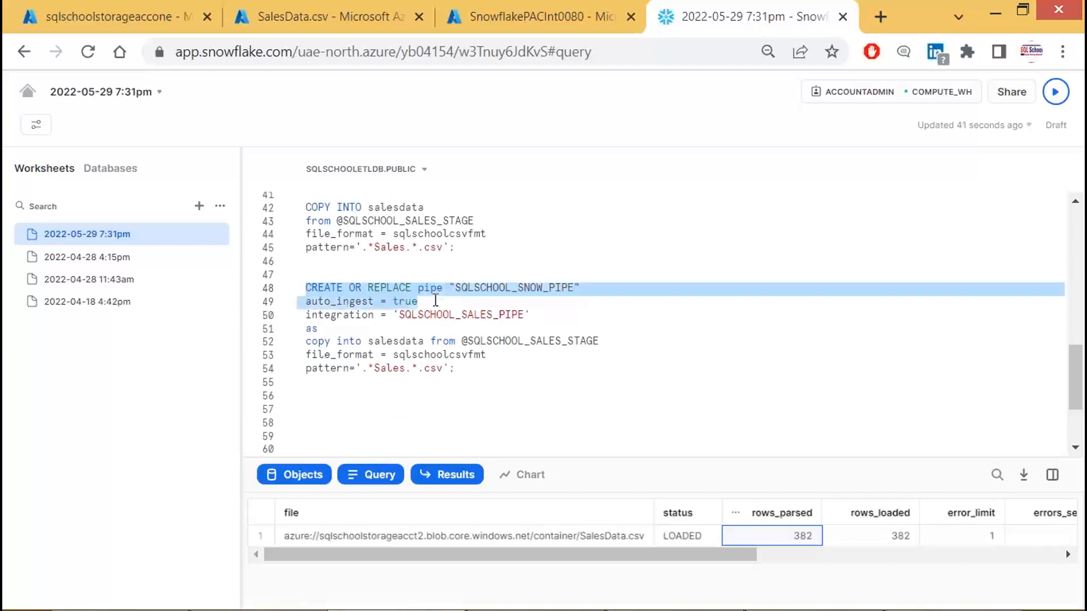
pyautogui.doubleClick(435, 316)
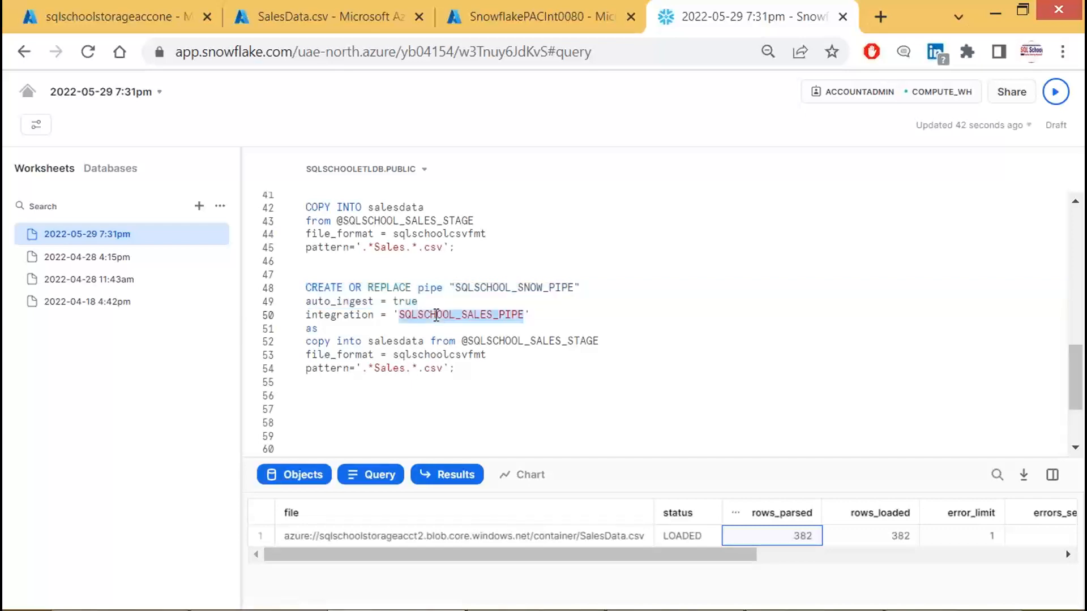
pyautogui.scroll(9, 436, 327)
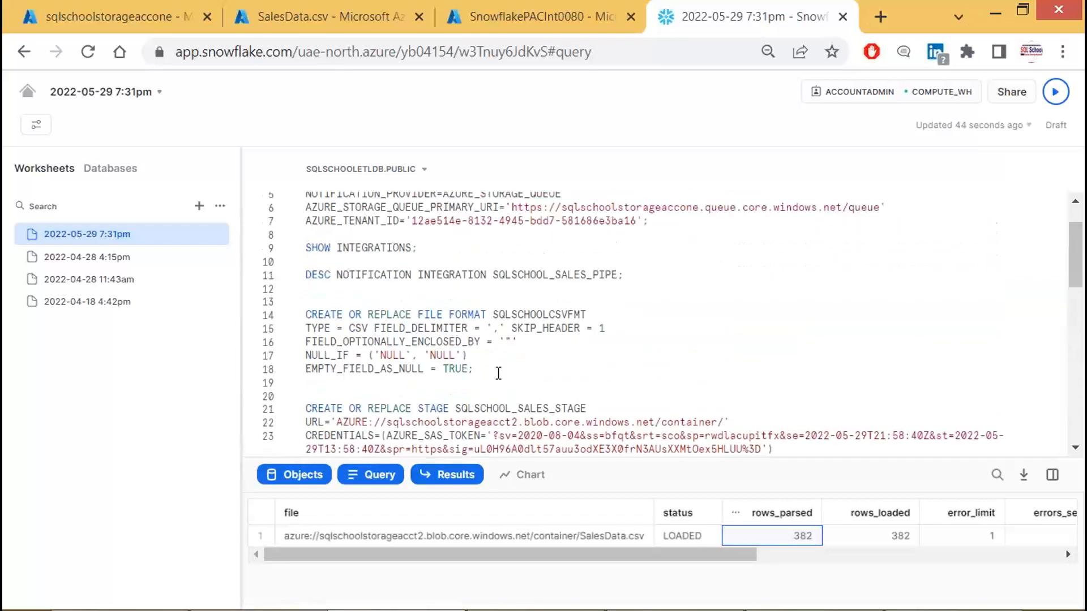
pyautogui.scroll(1, 430, 271)
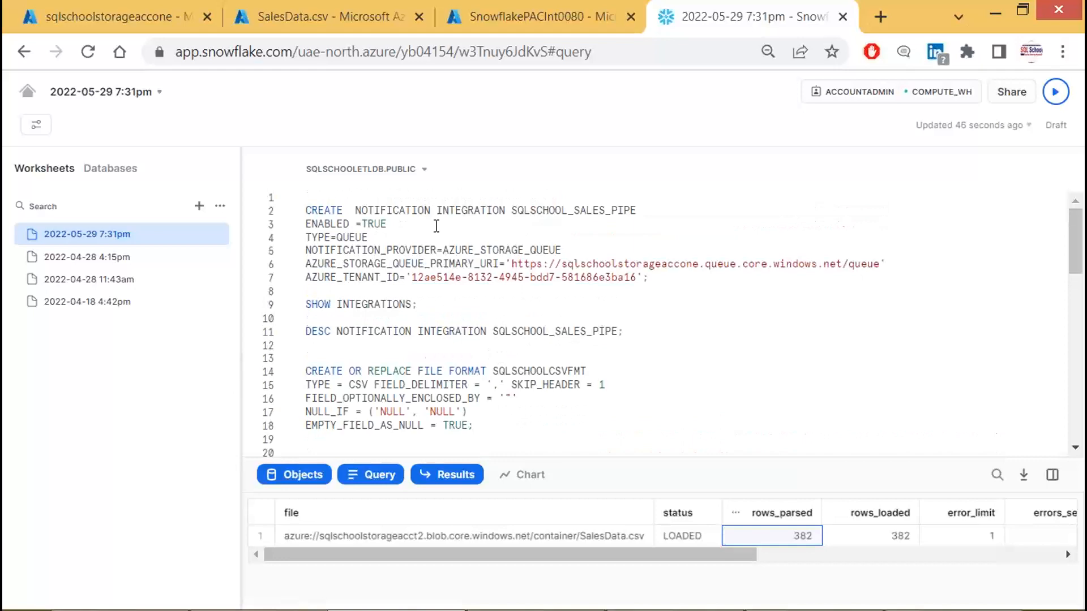
pyautogui.moveTo(378, 214); pyautogui.dragTo(645, 210)
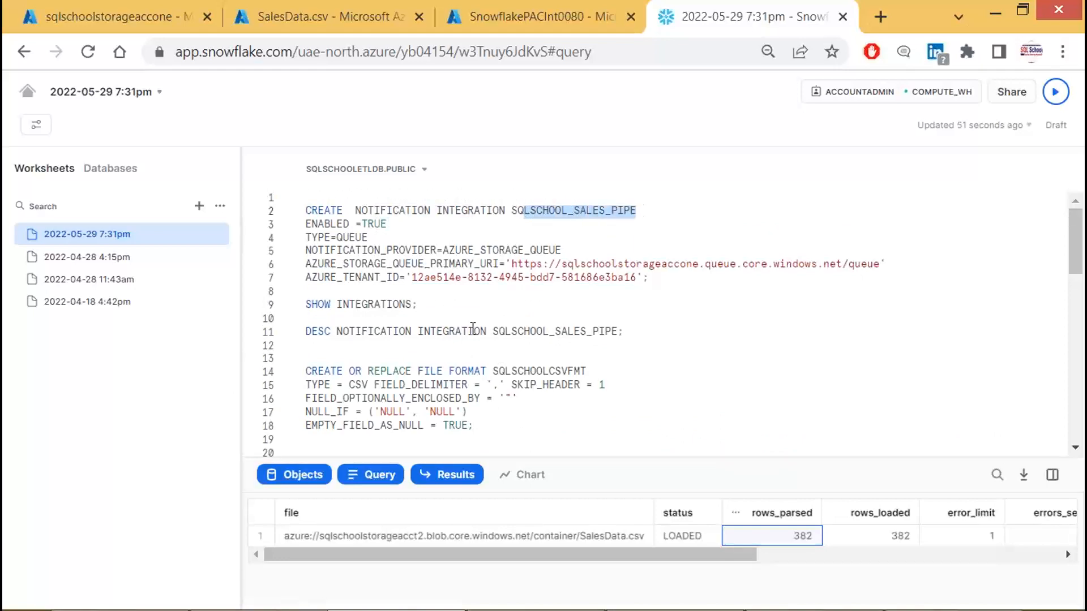
pyautogui.scroll(-12, 473, 328)
pyautogui.scroll(3, 475, 329)
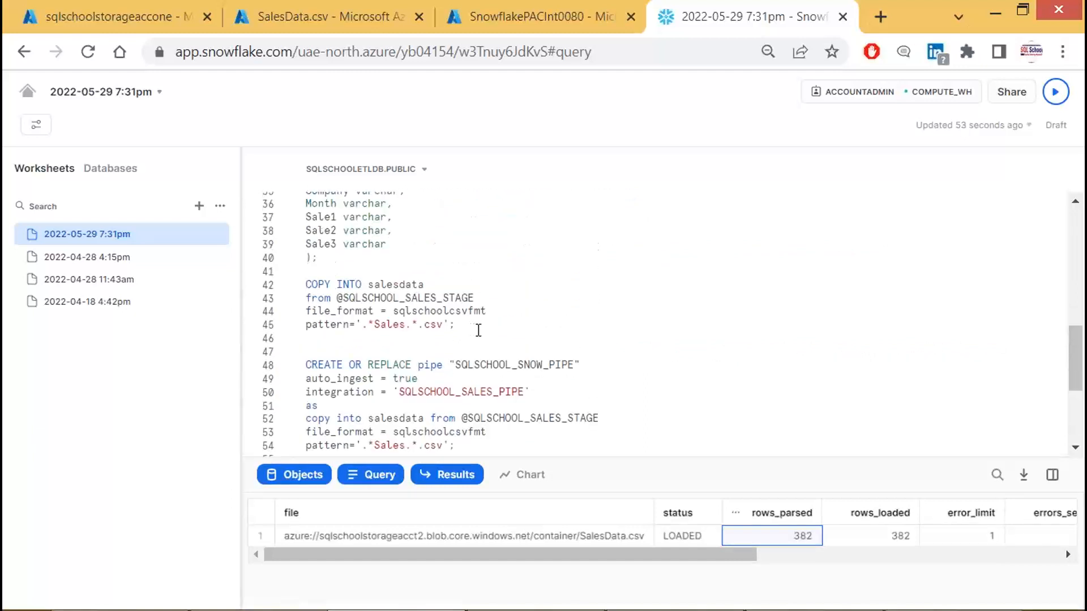
pyautogui.scroll(-2, 478, 330)
pyautogui.moveTo(406, 292); pyautogui.dragTo(506, 293)
pyautogui.doubleClick(329, 294)
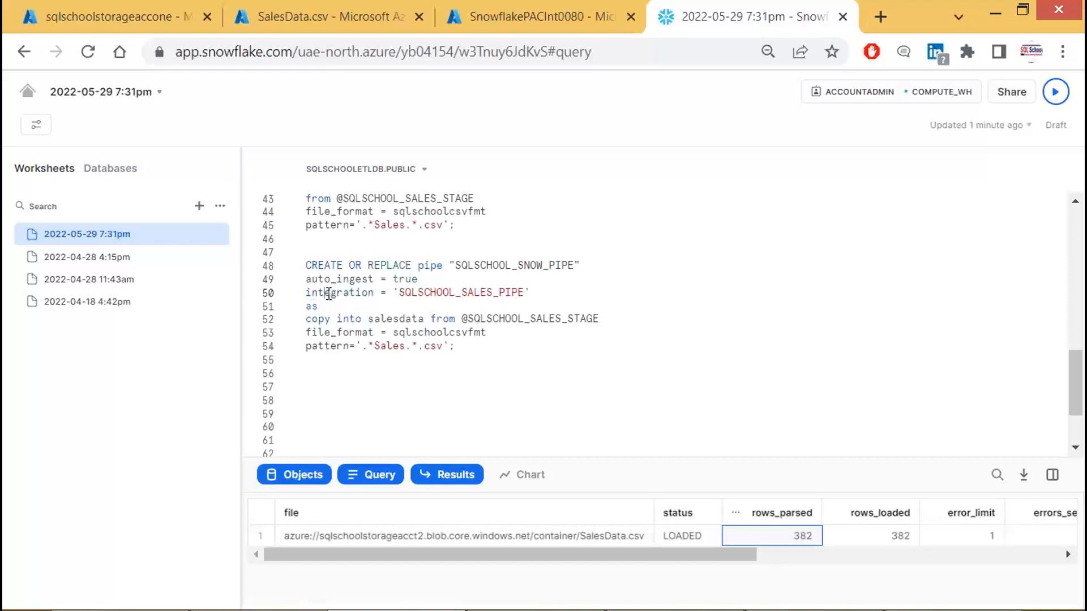
pyautogui.doubleClick(449, 292)
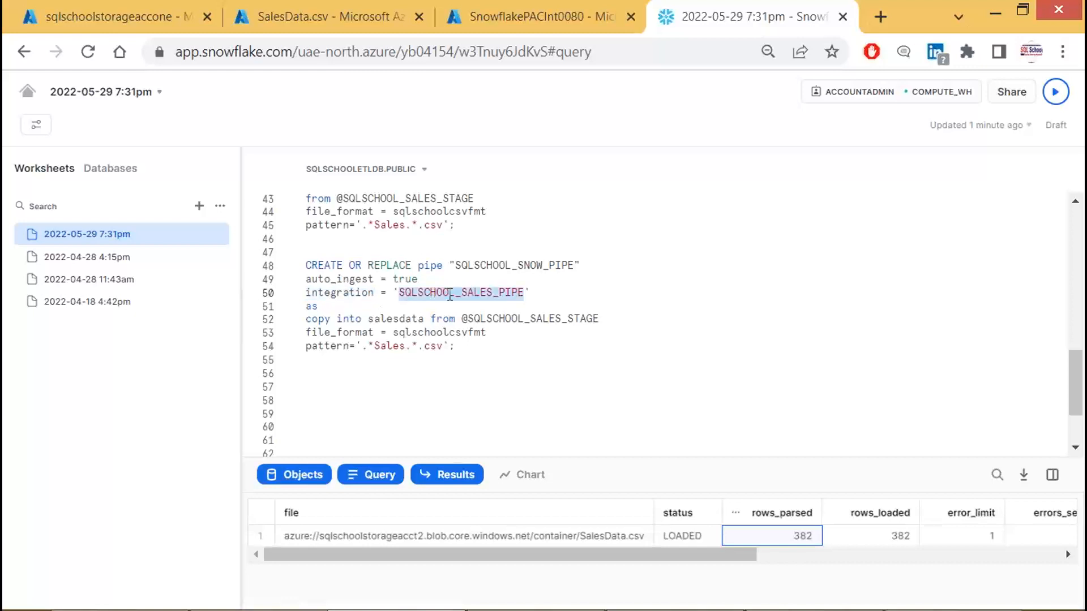
# - Compare the target table and stage in the pipe's copy clause with the standalone COPY INTO salesdata statement
pyautogui.scroll(3, 345, 316)
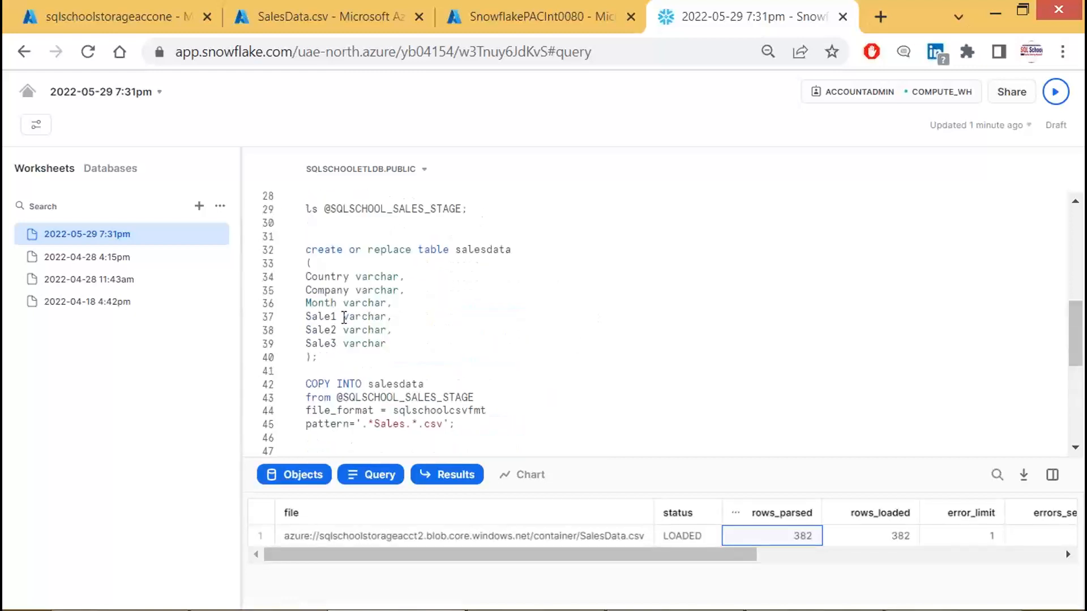
pyautogui.scroll(-2, 357, 300)
pyautogui.moveTo(370, 285); pyautogui.dragTo(437, 286)
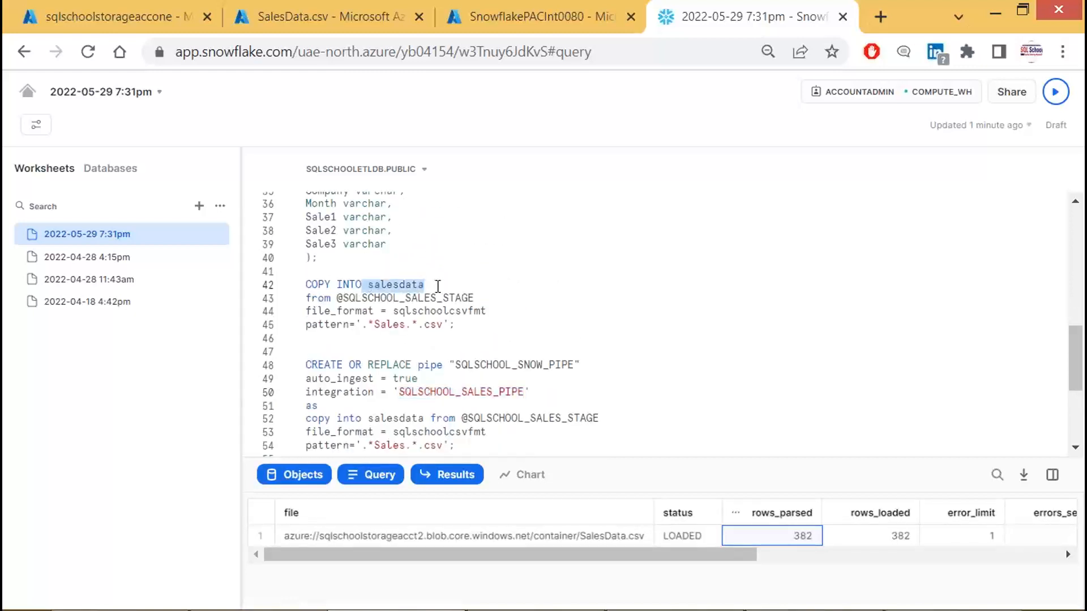
pyautogui.scroll(-3, 475, 355)
pyautogui.scroll(2, 397, 331)
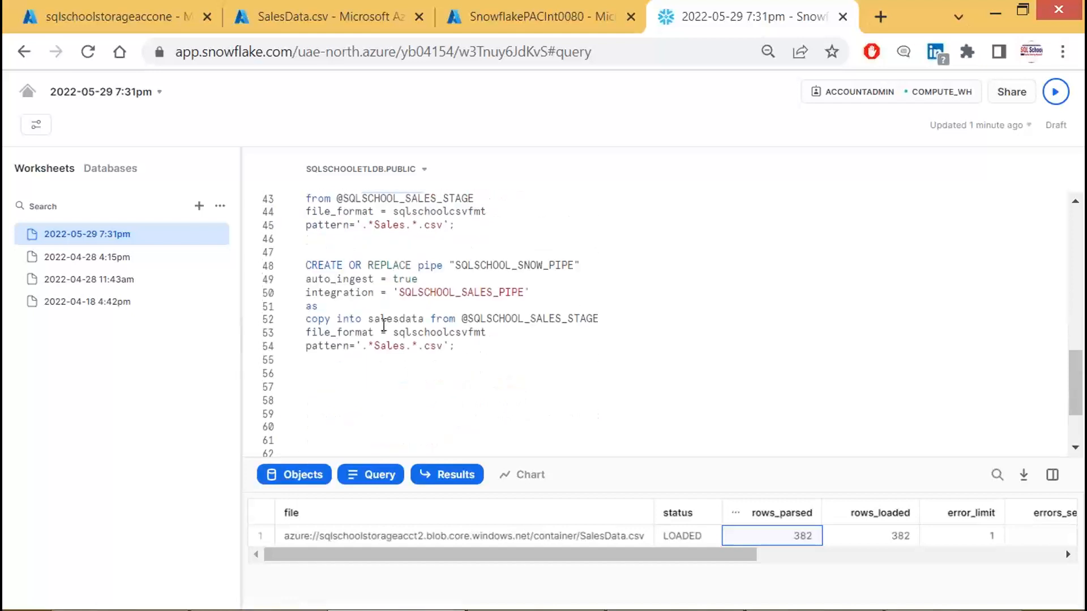
pyautogui.doubleClick(384, 317)
pyautogui.click(452, 322)
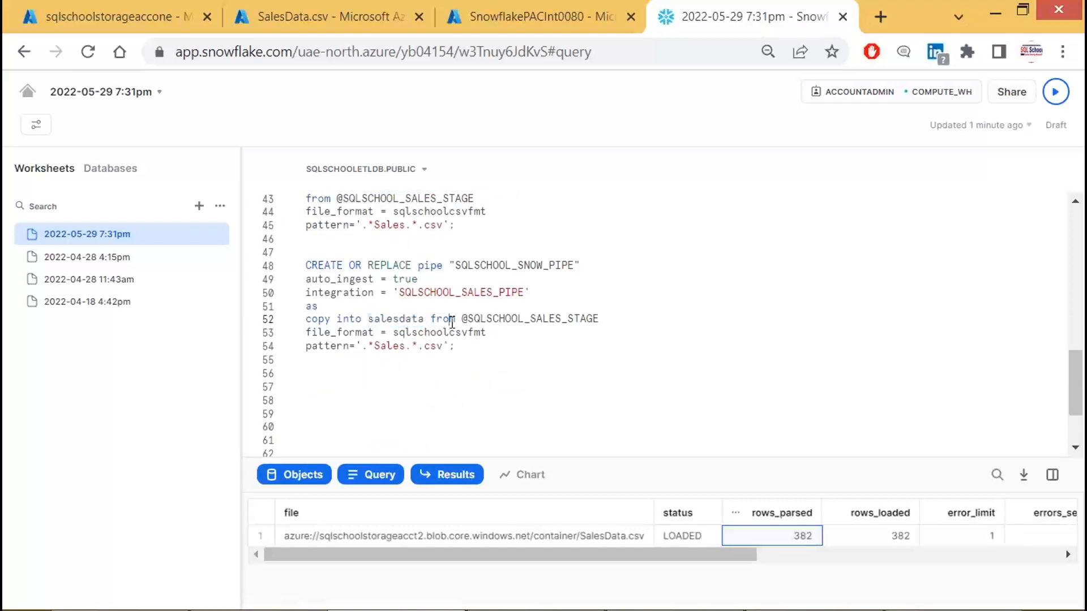
pyautogui.doubleClick(528, 319)
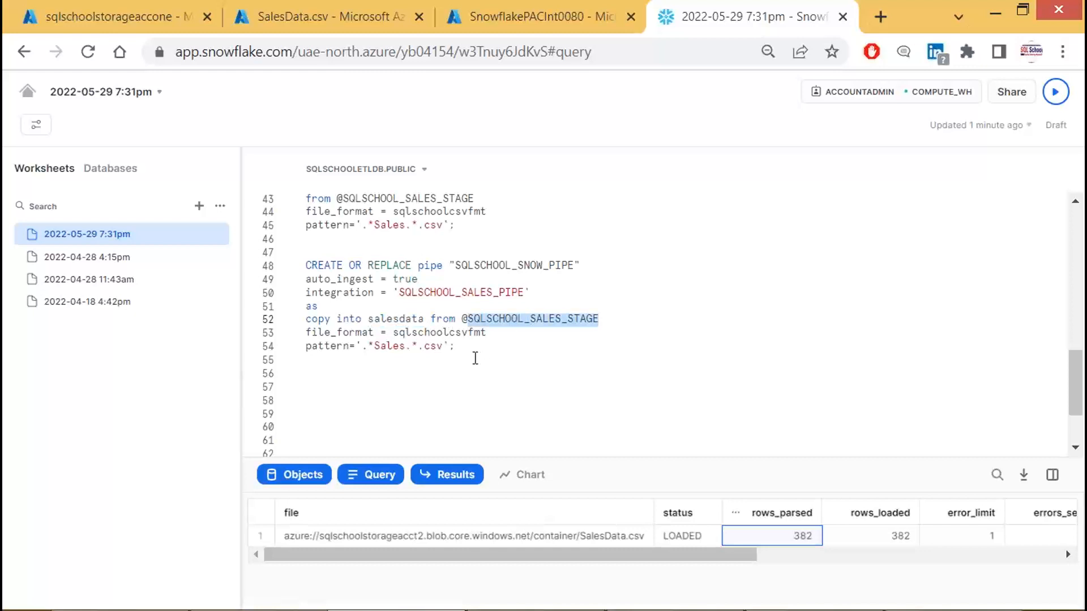
# - Run the CREATE OR REPLACE pipe statement and take a screen capture of the statement with its result
pyautogui.moveTo(475, 357); pyautogui.dragTo(277, 269)
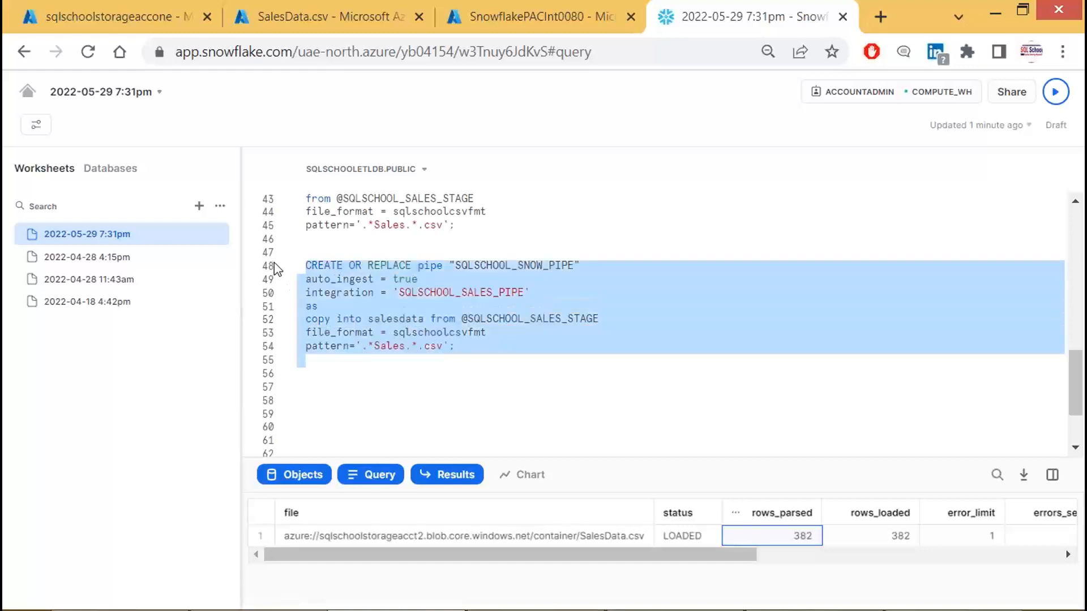
pyautogui.hotkey('ctrl', 'Return')
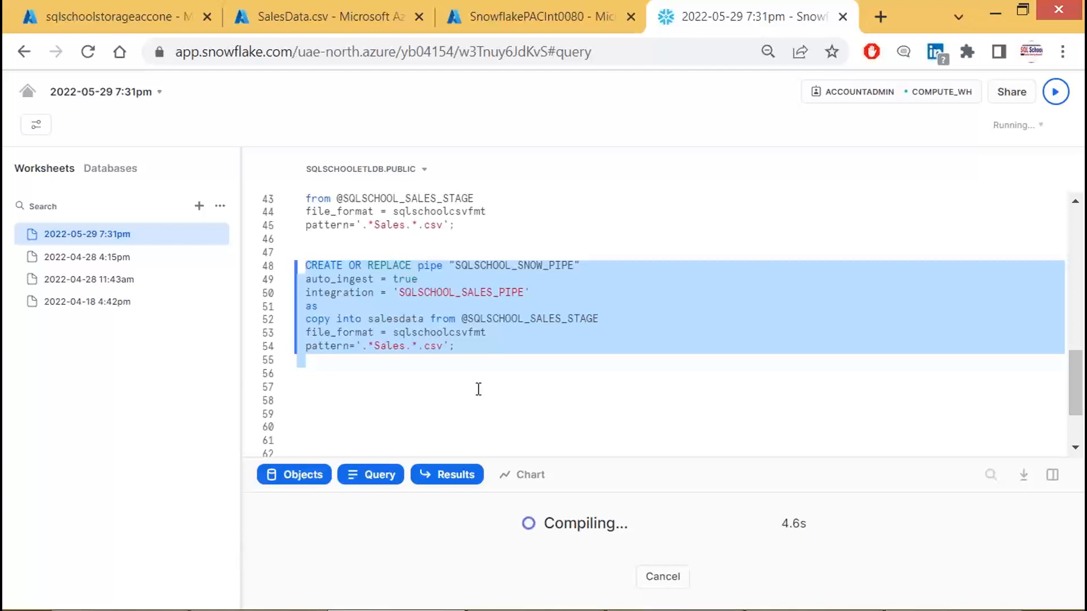
pyautogui.press('Print')
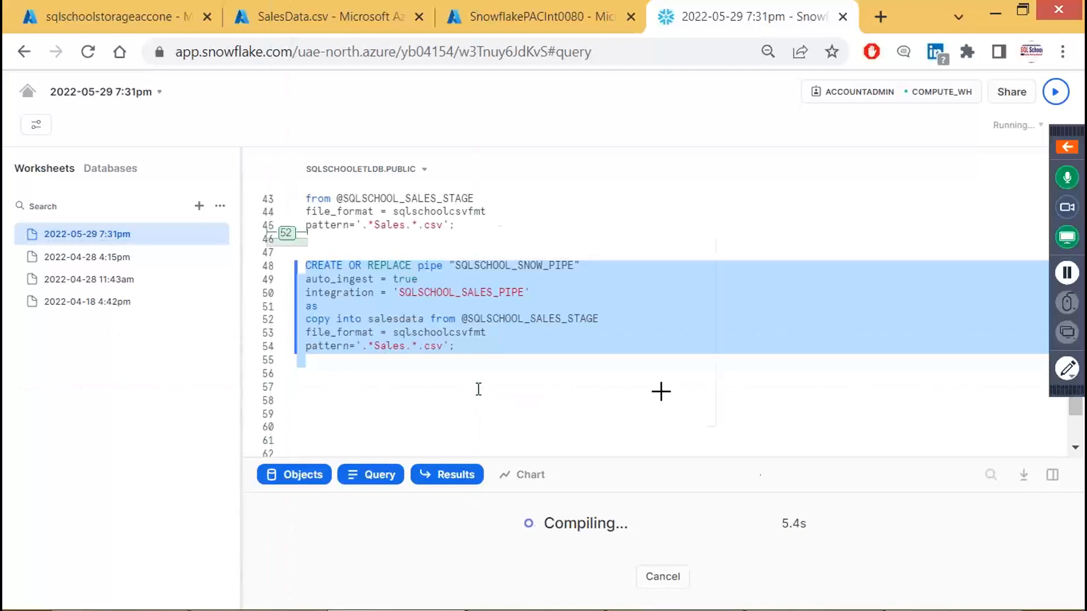
pyautogui.moveTo(265, 238); pyautogui.dragTo(815, 572)
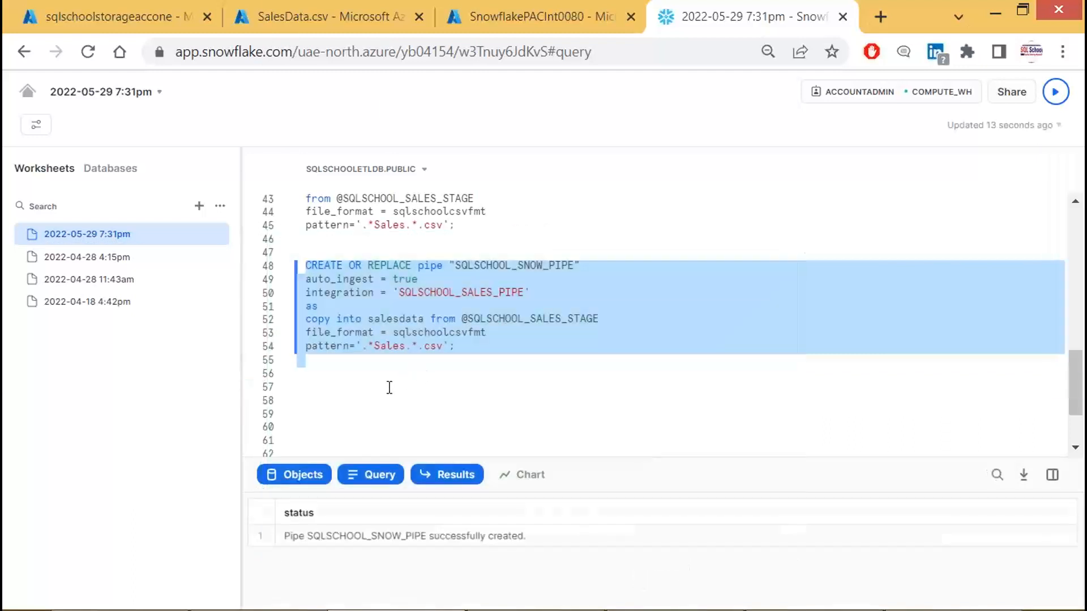
pyautogui.press('Print')
pyautogui.moveTo(202, 230); pyautogui.dragTo(771, 570)
# - Copy SELECT * FROM SALESDATA; from the Word document into the Snowflake worksheet below the pipe statement and run it
pyautogui.hotkey('alt', 'Tab')
pyautogui.scroll(-2, 552, 417)
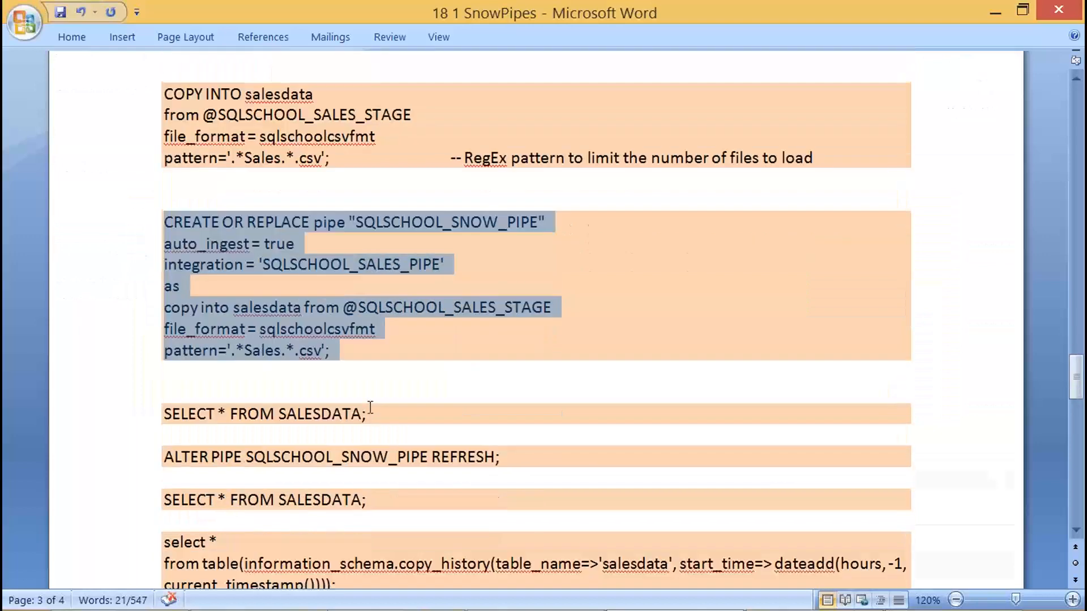
pyautogui.moveTo(373, 416); pyautogui.dragTo(156, 413)
pyautogui.hotkey('ctrl', 'c')
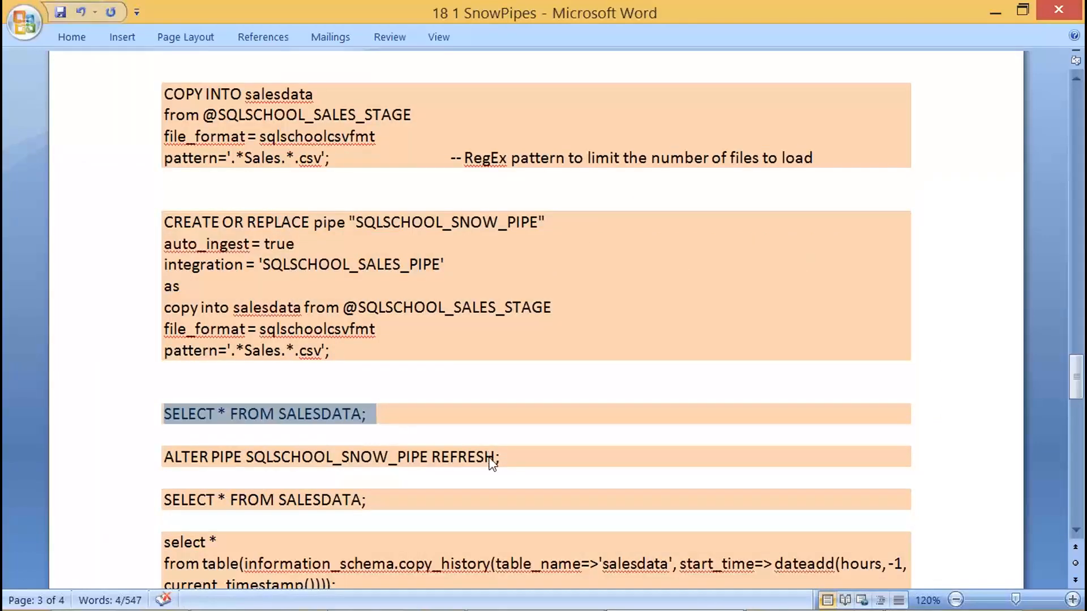
pyautogui.hotkey('alt', 'Tab')
pyautogui.click(413, 399)
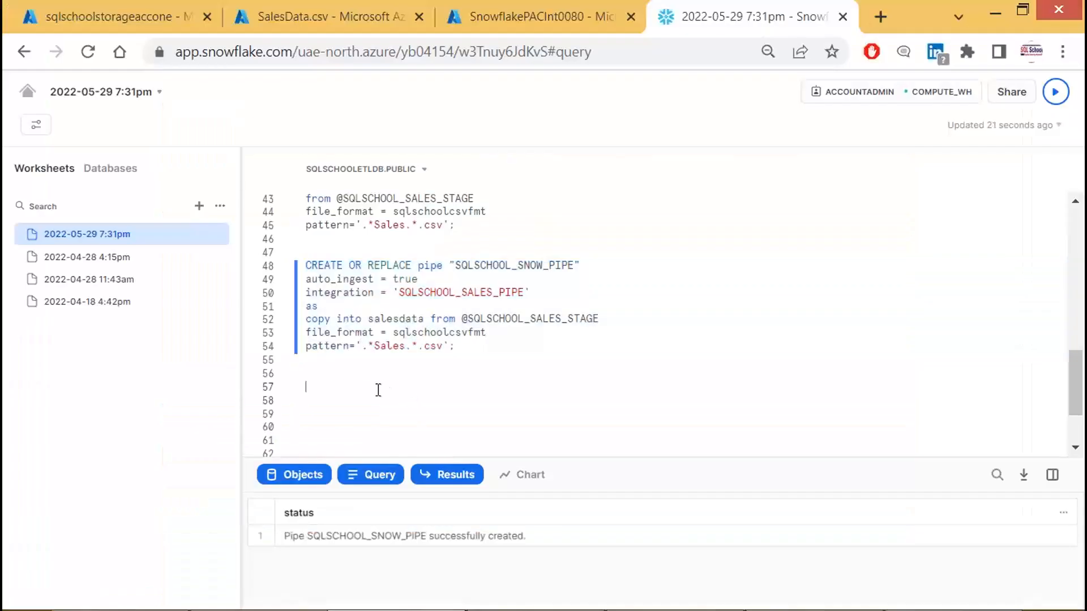
pyautogui.hotkey('ctrl', 'v')
pyautogui.moveTo(455, 387); pyautogui.dragTo(288, 392)
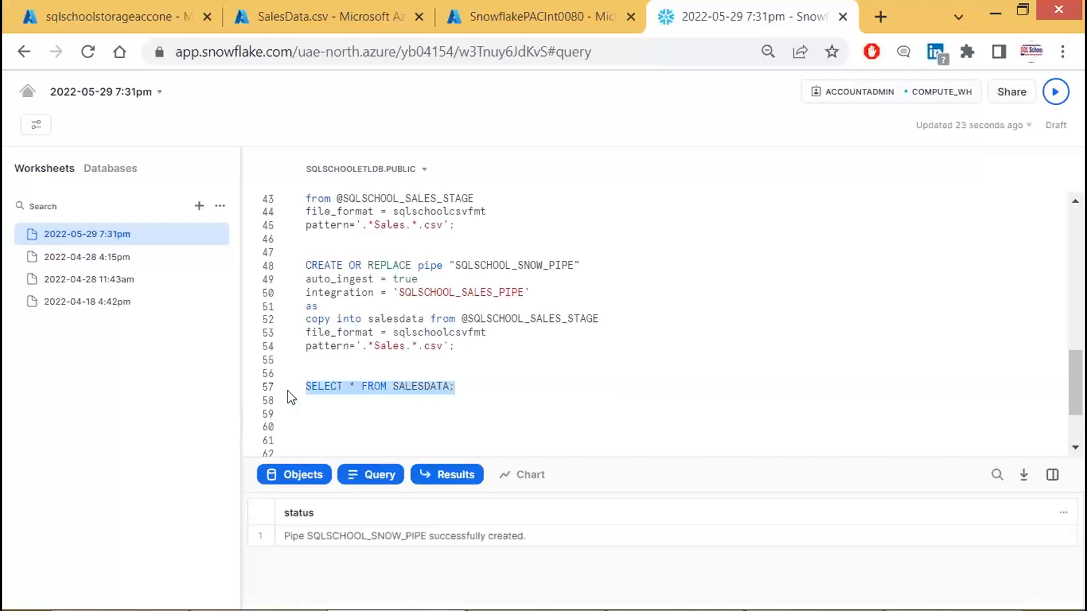
pyautogui.hotkey('ctrl', 'Return')
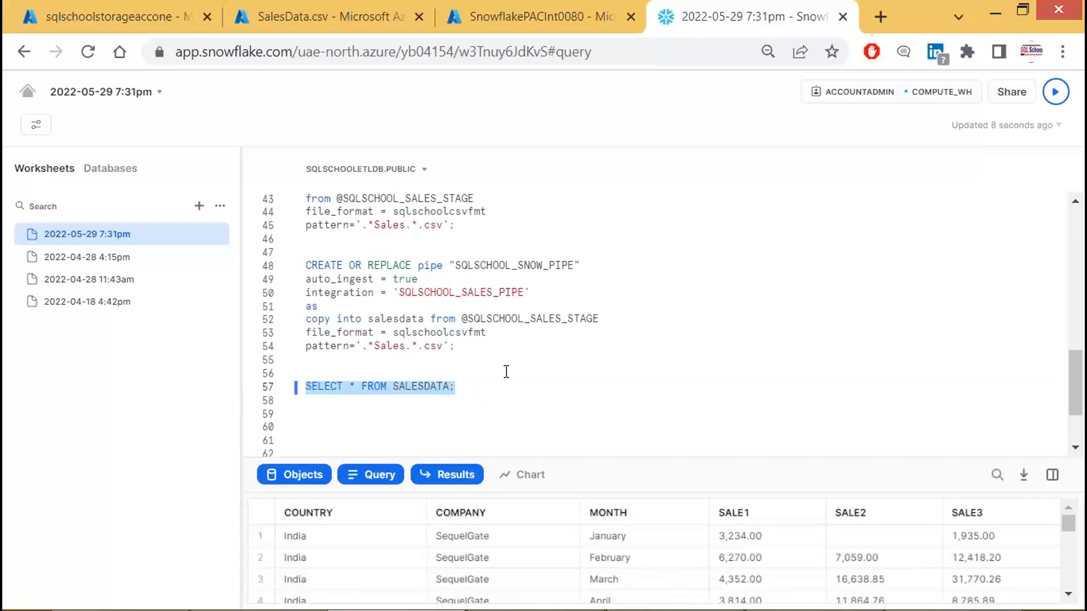
# - Go to the last rows of the SALESDATA query result and take a screen capture of them with the query
pyautogui.scroll(-3, 506, 371)
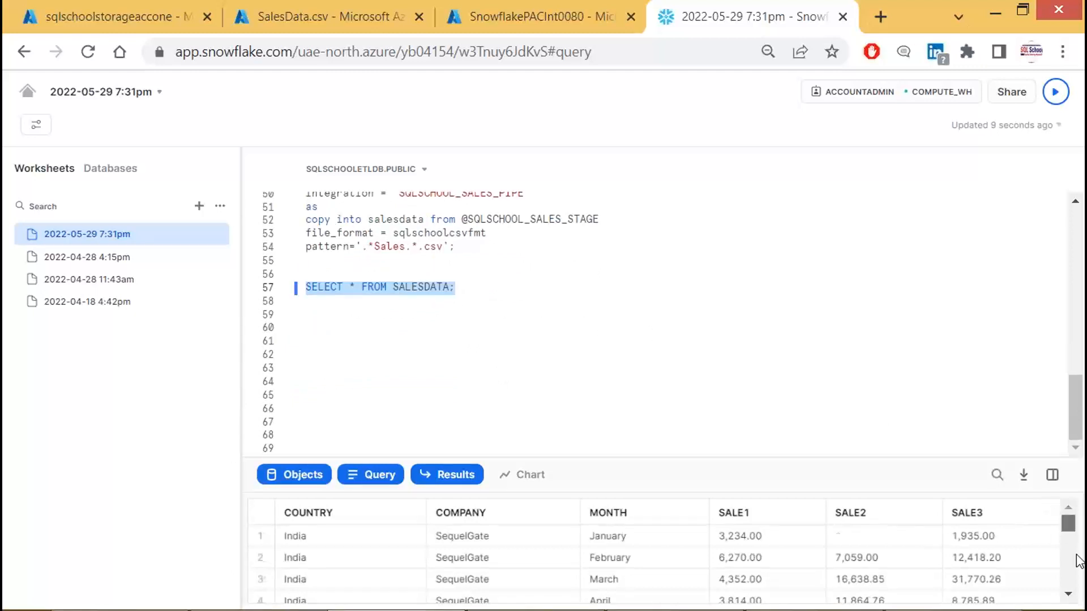
pyautogui.moveTo(1068, 523); pyautogui.dragTo(1078, 609)
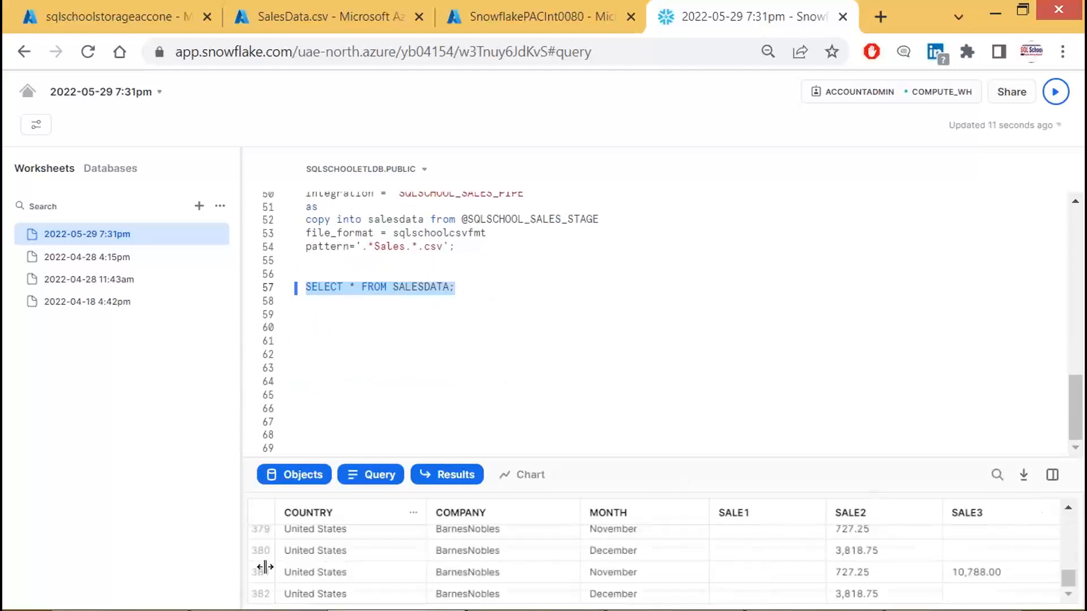
pyautogui.click(474, 299)
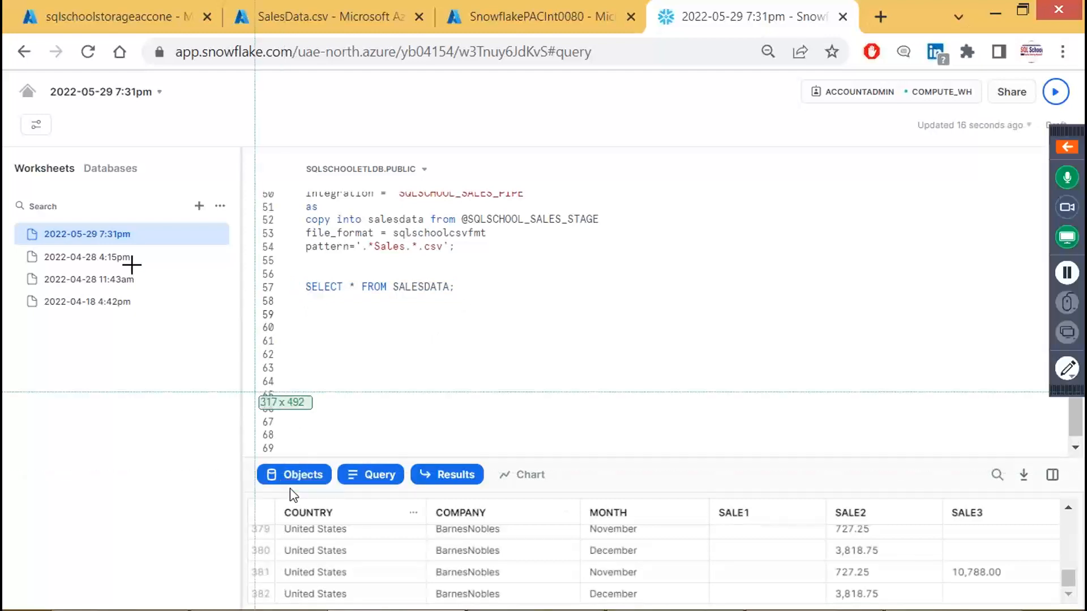
pyautogui.moveTo(131, 264); pyautogui.dragTo(646, 592)
# - Copy ALTER PIPE SQLSCHOOL_SNOW_PIPE REFRESH; from the Word document into the Snowflake worksheet below the SELECT query and run it
pyautogui.hotkey('alt', 'Tab')
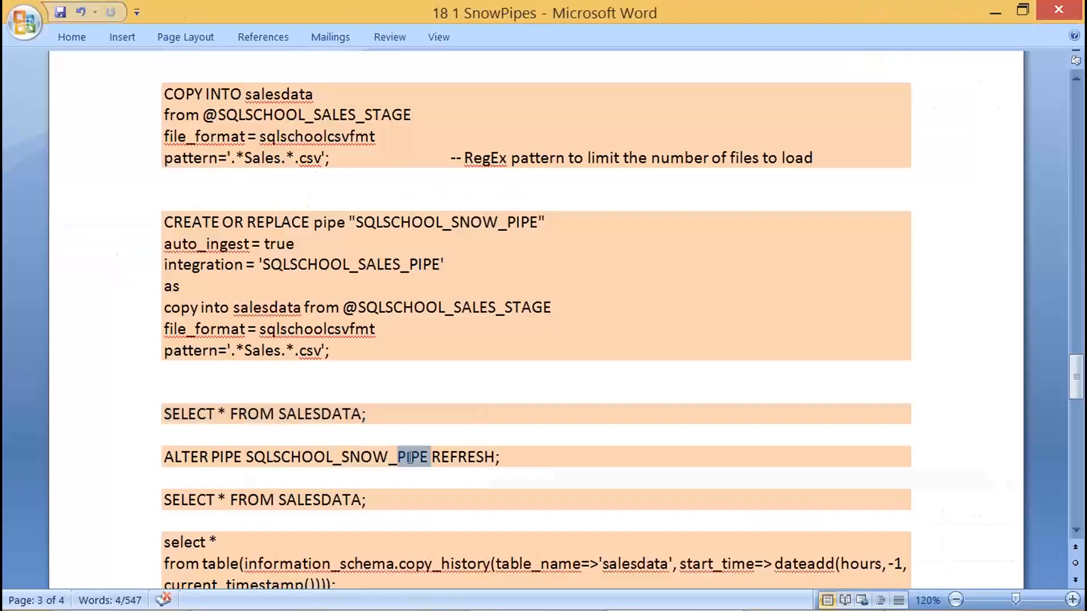
pyautogui.tripleClick(413, 462)
pyautogui.hotkey('ctrl', 'c')
pyautogui.hotkey('alt', 'Tab')
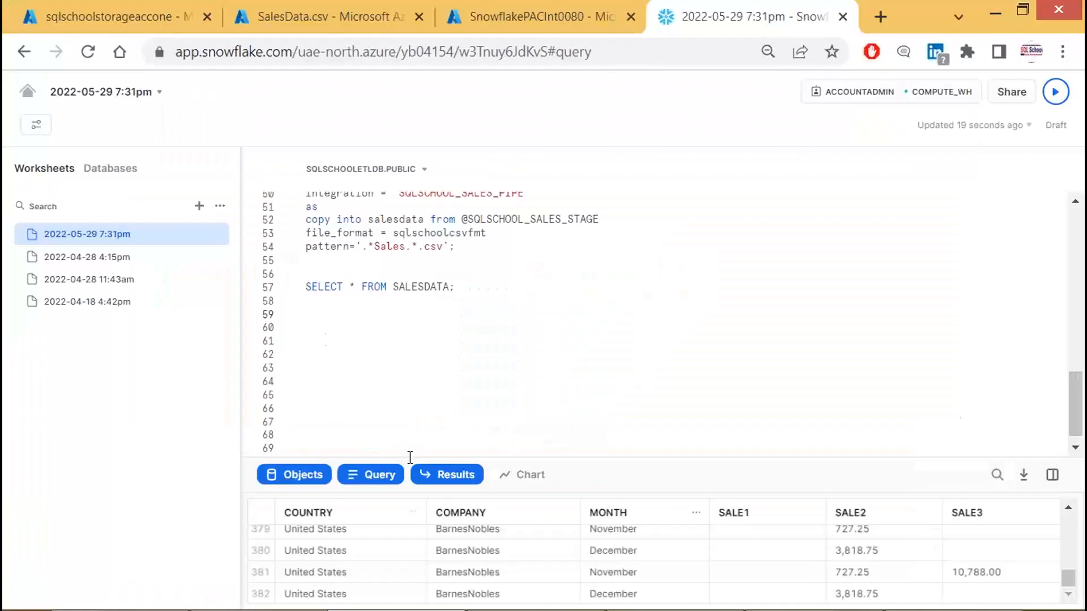
pyautogui.click(334, 323)
pyautogui.hotkey('ctrl', 'v')
pyautogui.scroll(2, 432, 270)
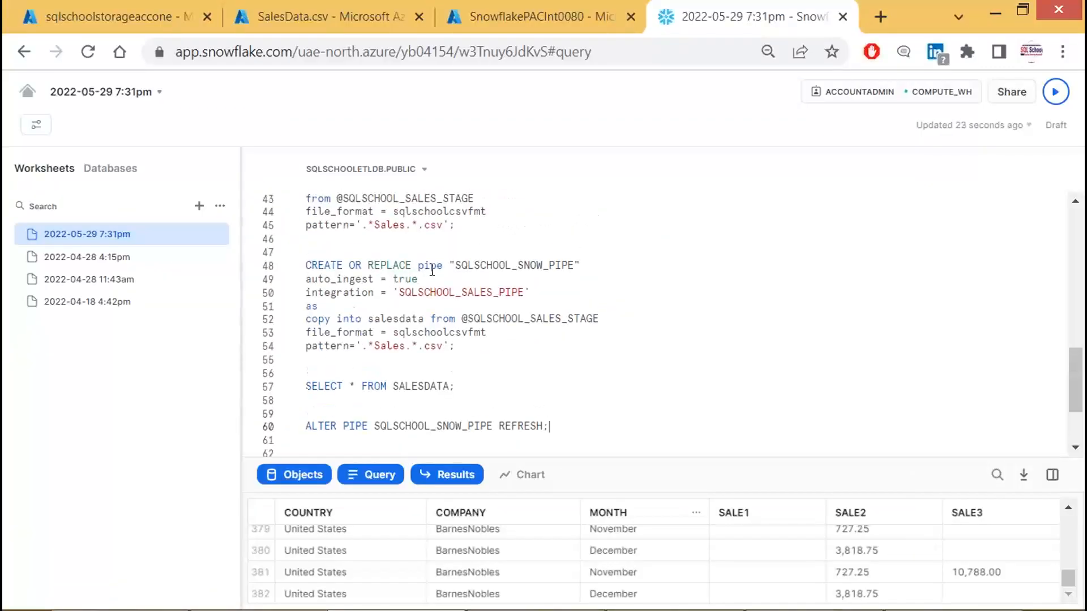
pyautogui.scroll(-2, 431, 271)
pyautogui.moveTo(560, 327); pyautogui.dragTo(296, 330)
pyautogui.hotkey('ctrl', 'Return')
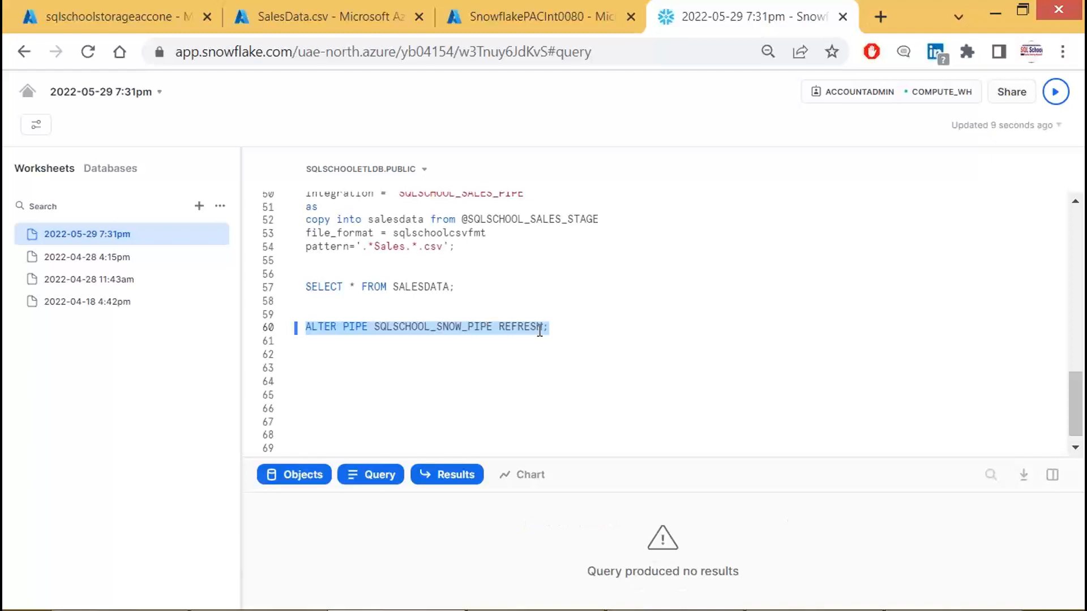
# - Run the ALTER PIPE SQLSCHOOL_SNOW_PIPE REFRESH; statement again
pyautogui.hotkey('ctrl', 'Return')
pyautogui.hotkey('ctrl', 'Return')
# - Upload SalesData2.csv from the Snowflake Videos folder to the sqlschoolstorageacct2 container in the Azure portal and take a screen capture of the container page
pyautogui.click(302, 23)
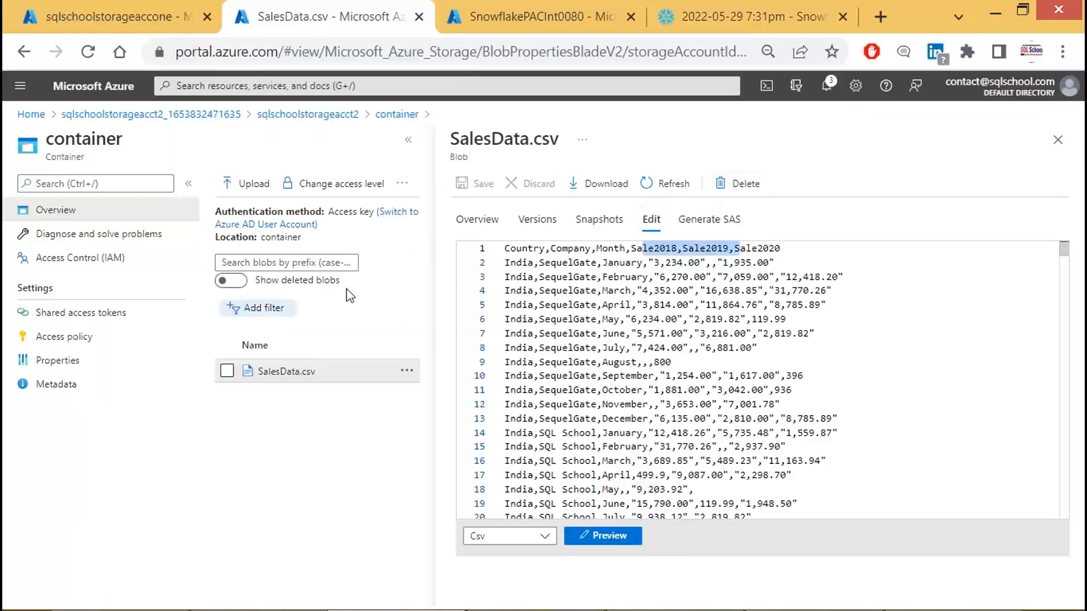
pyautogui.click(393, 115)
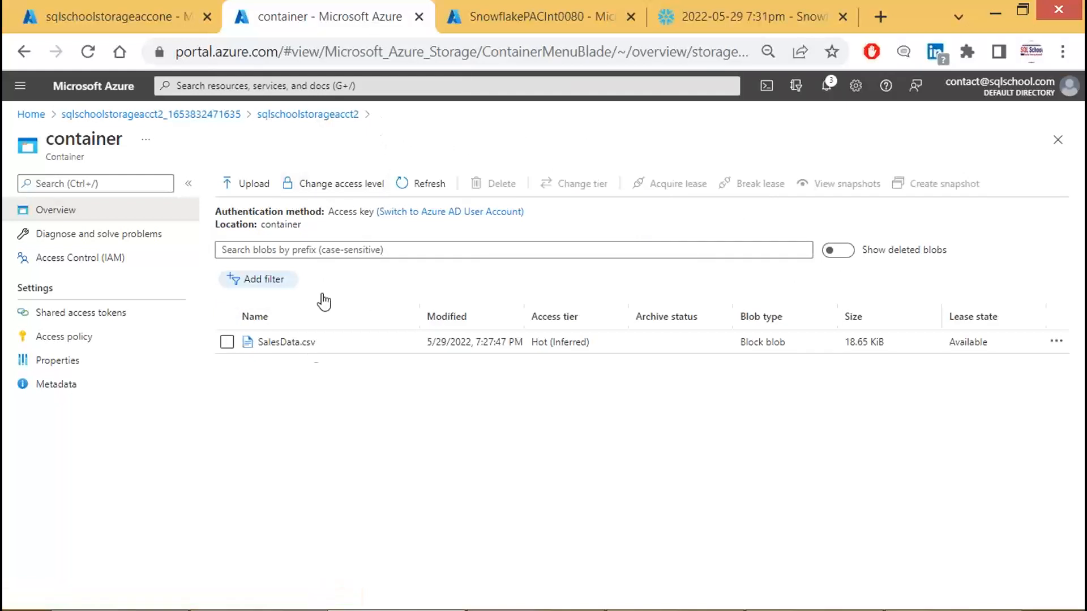
pyautogui.click(245, 185)
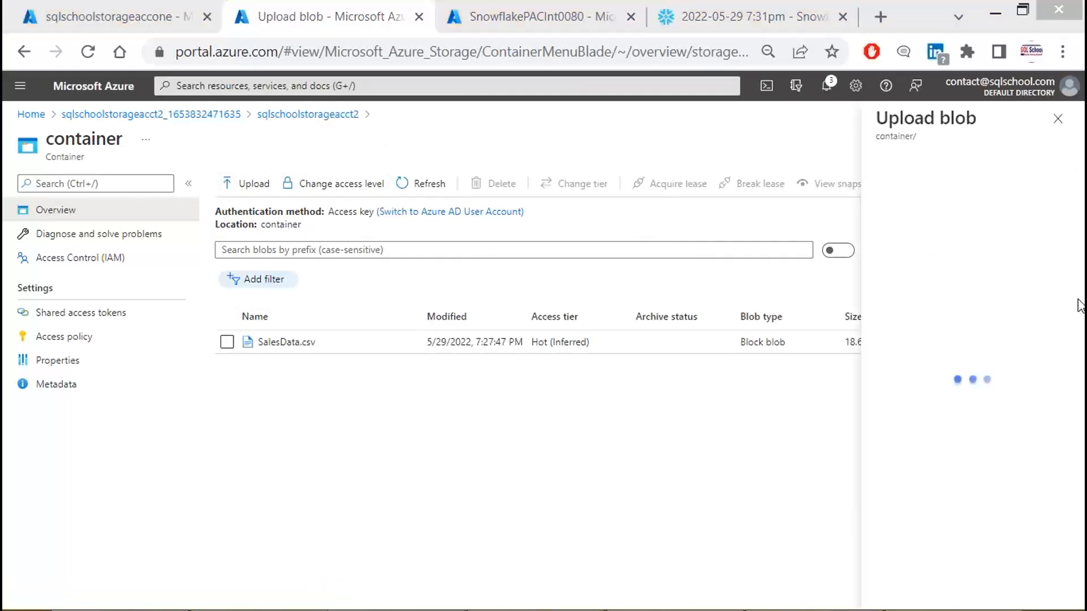
pyautogui.click(1060, 181)
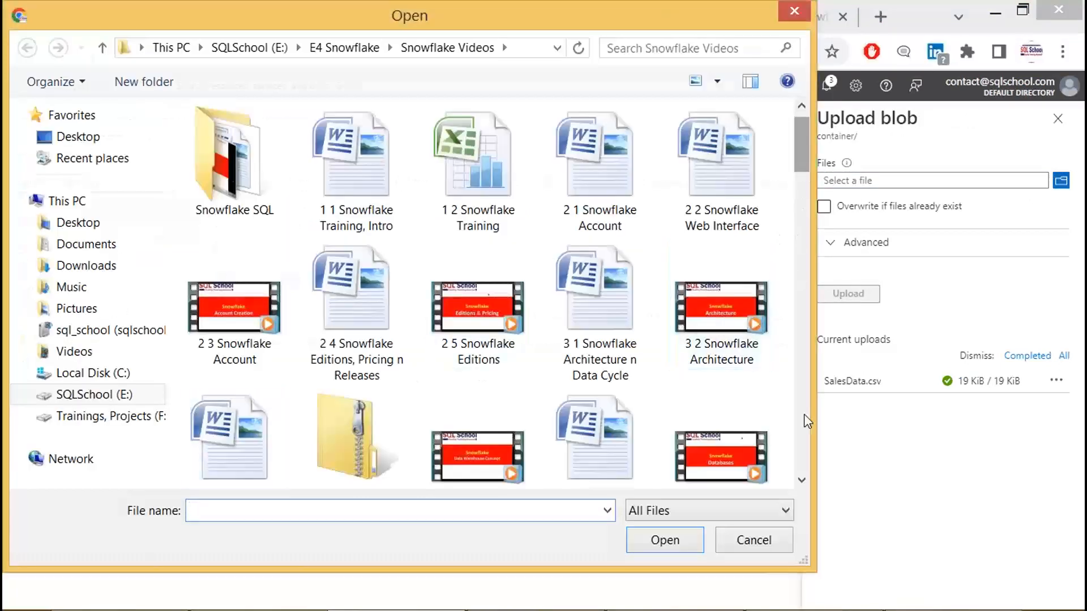
pyautogui.scroll(-10, 804, 415)
pyautogui.click(622, 447)
pyautogui.click(658, 542)
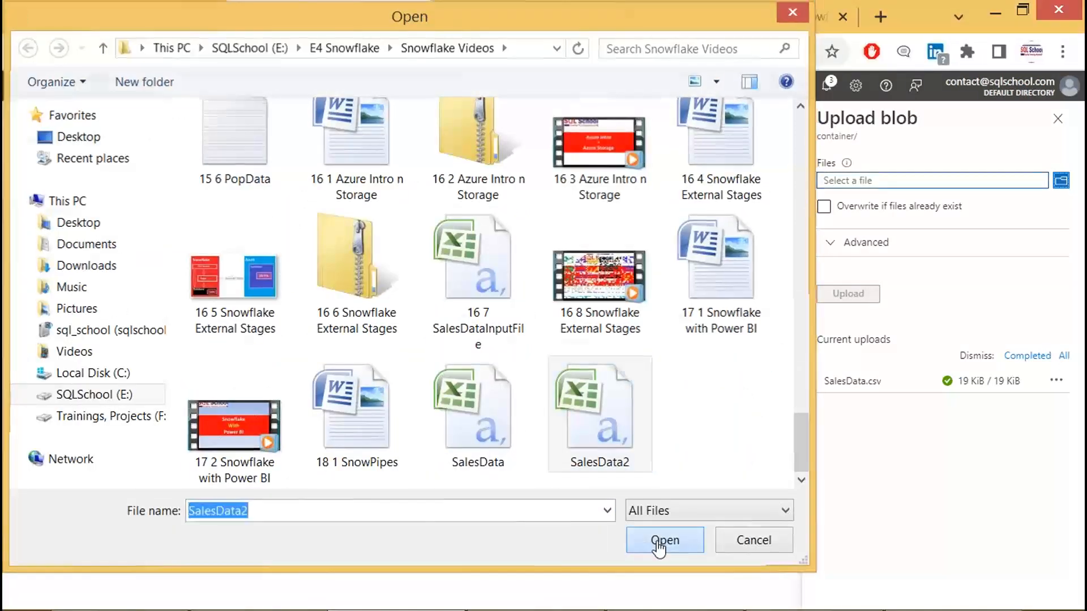
pyautogui.click(847, 293)
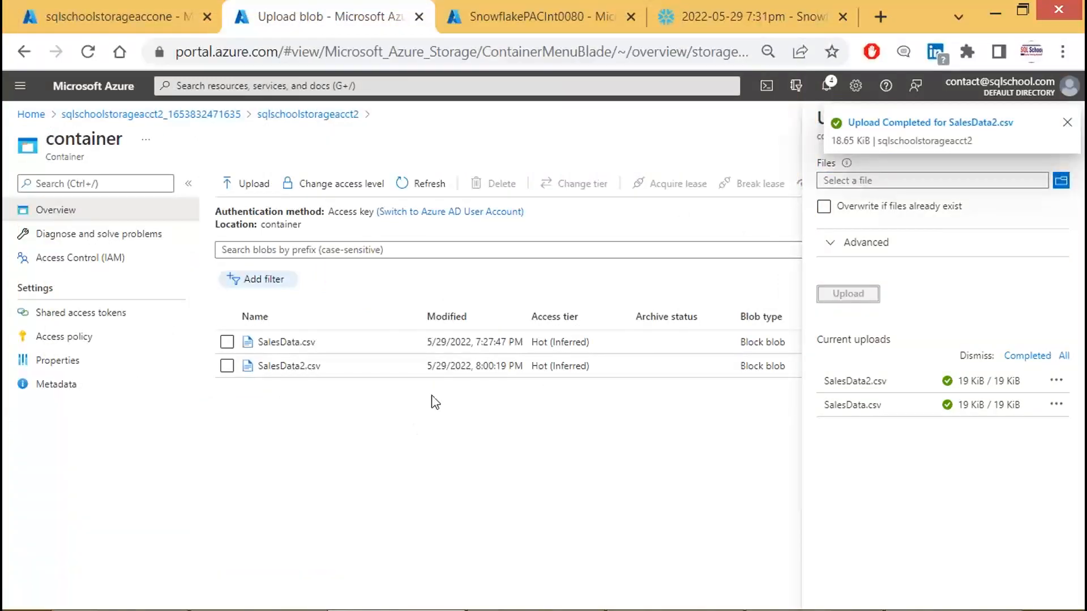
pyautogui.press('Print')
pyautogui.moveTo(2, 120); pyautogui.dragTo(1028, 454)
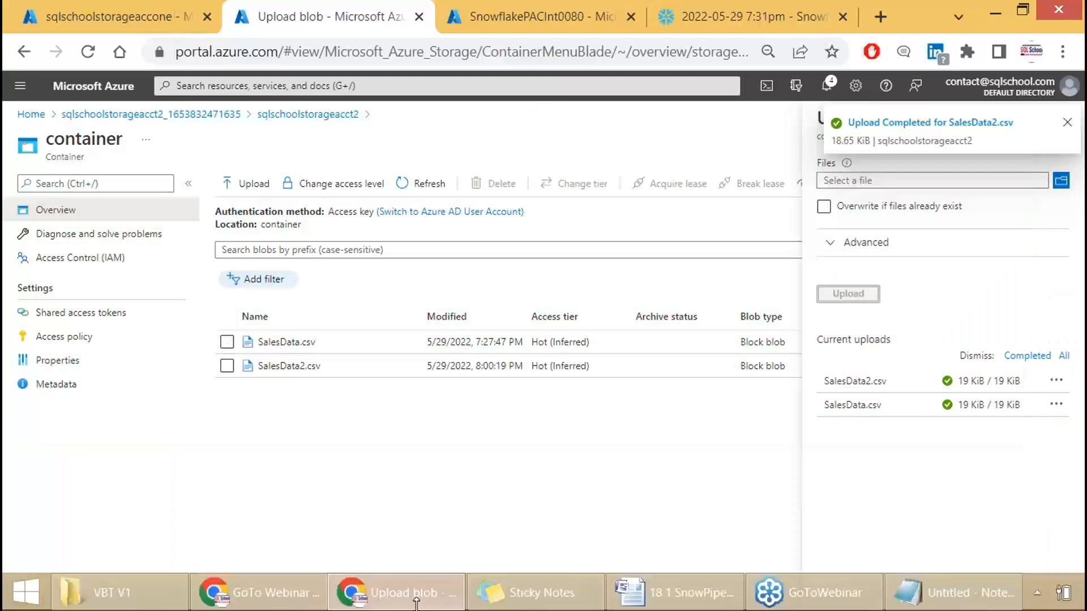
# - Add "-- Add One or More New Data Files to the STAGE [2nd Storage Container created above]:" above ALTER PIPE in the Word document and screen-capture it
pyautogui.click(664, 591)
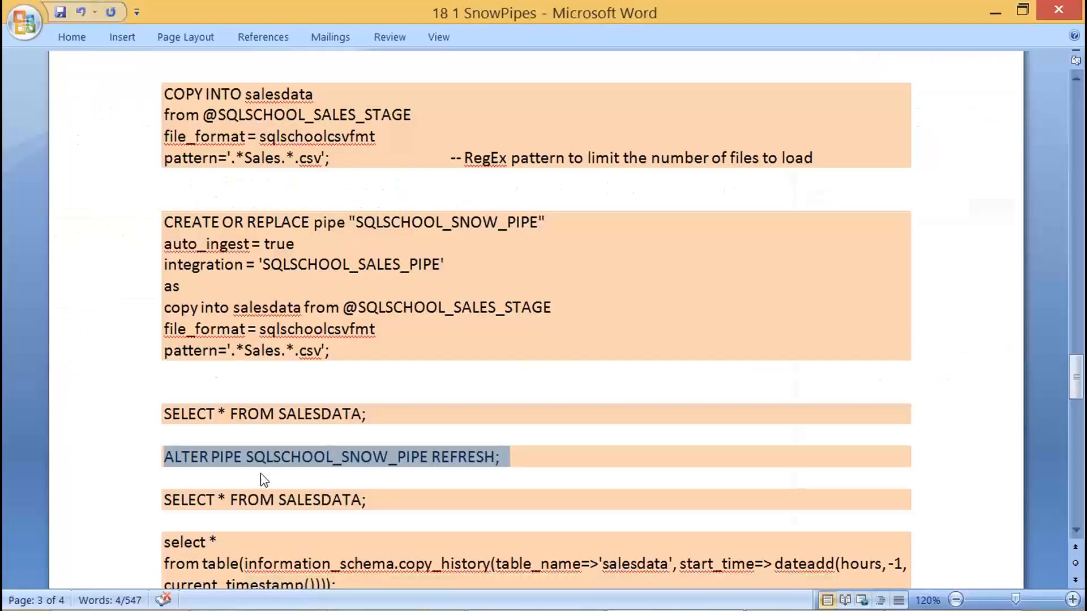
pyautogui.click(264, 435)
pyautogui.press('Return')
pyautogui.write('-- Add ')
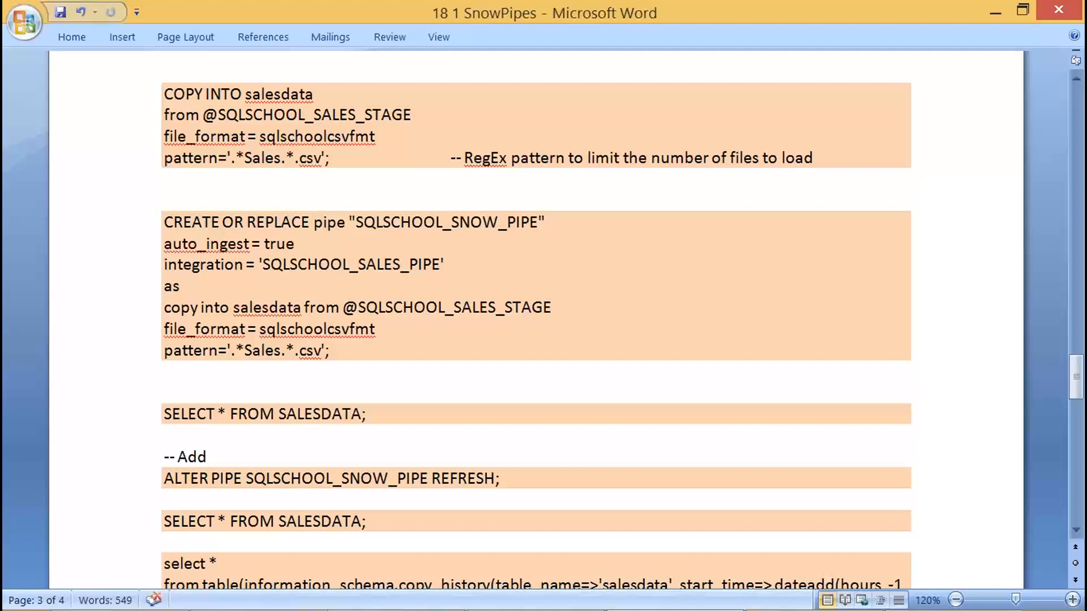
pyautogui.write('One or More')
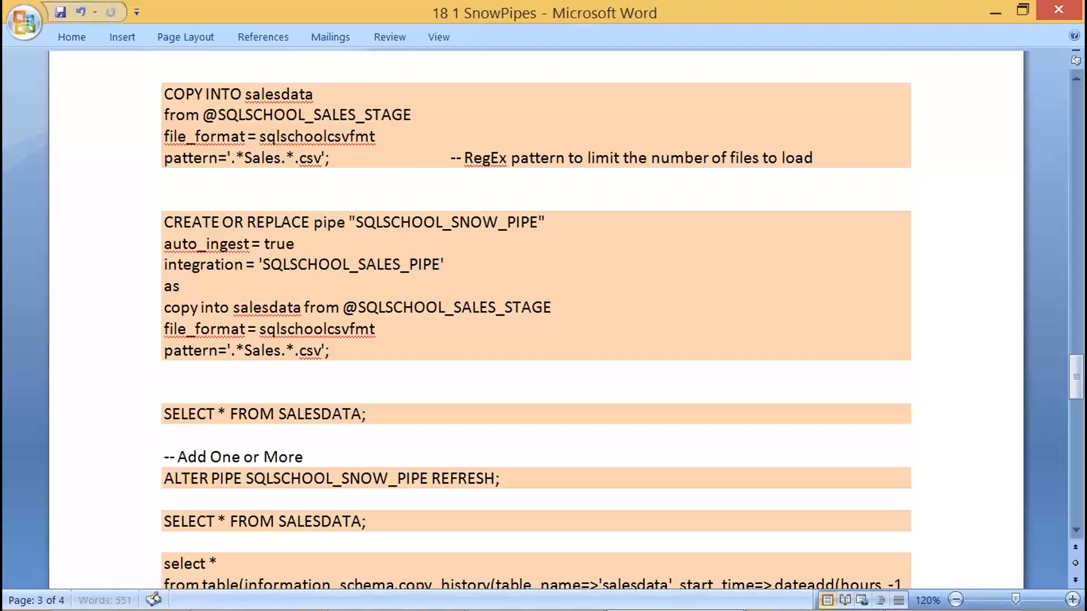
pyautogui.write(' New Data Files')
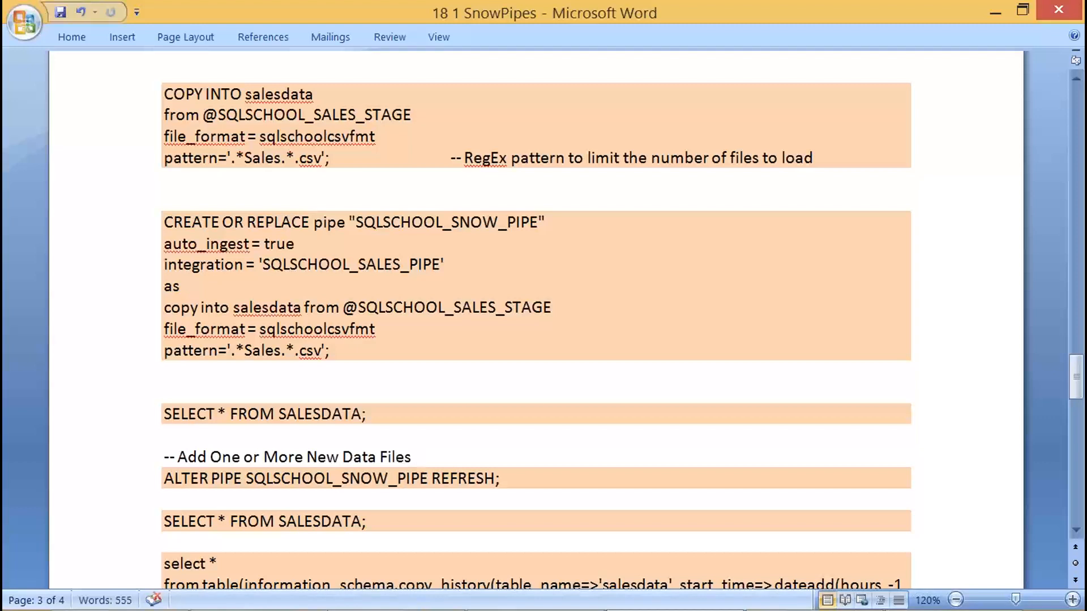
pyautogui.write(' to the')
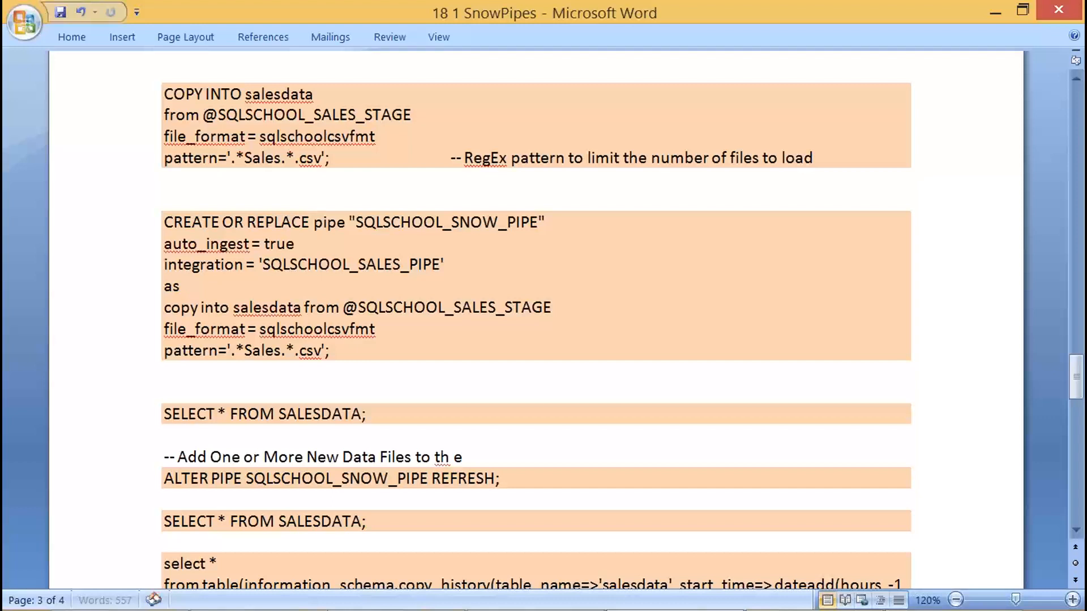
pyautogui.write(' STAGE [')
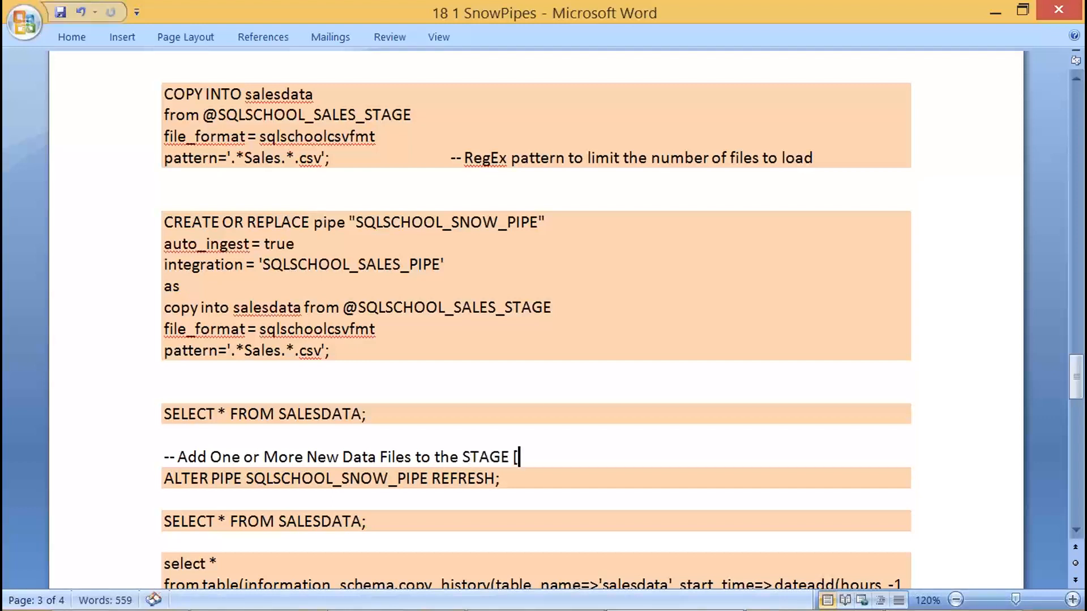
pyautogui.write('2n  Styora')
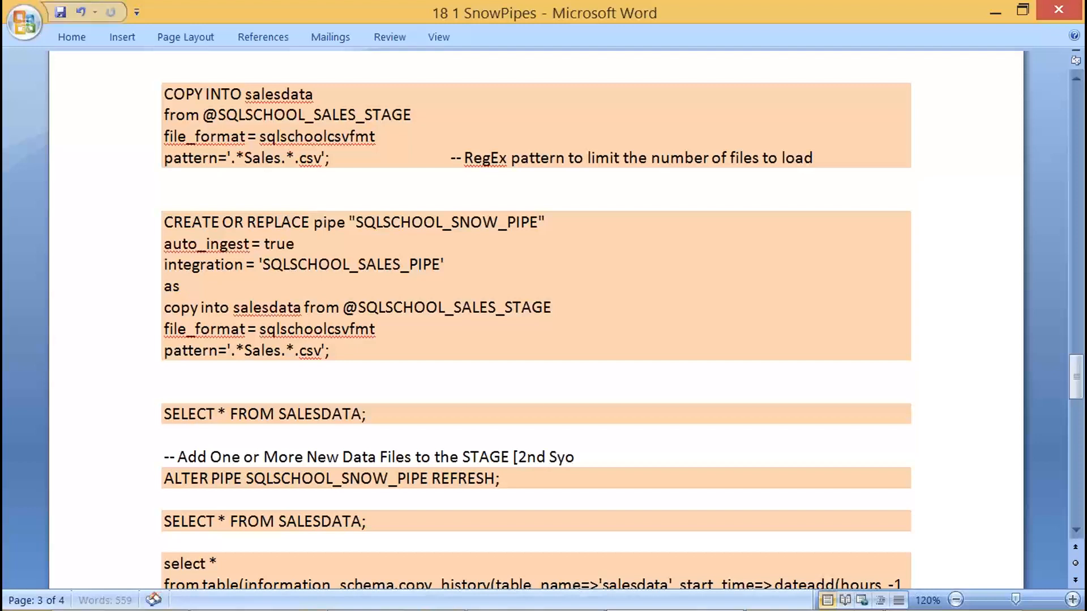
pyautogui.press('BackSpace')
pyautogui.press('BackSpace')
pyautogui.press('BackSpace')
pyautogui.press('BackSpace')
pyautogui.write('orage Container')
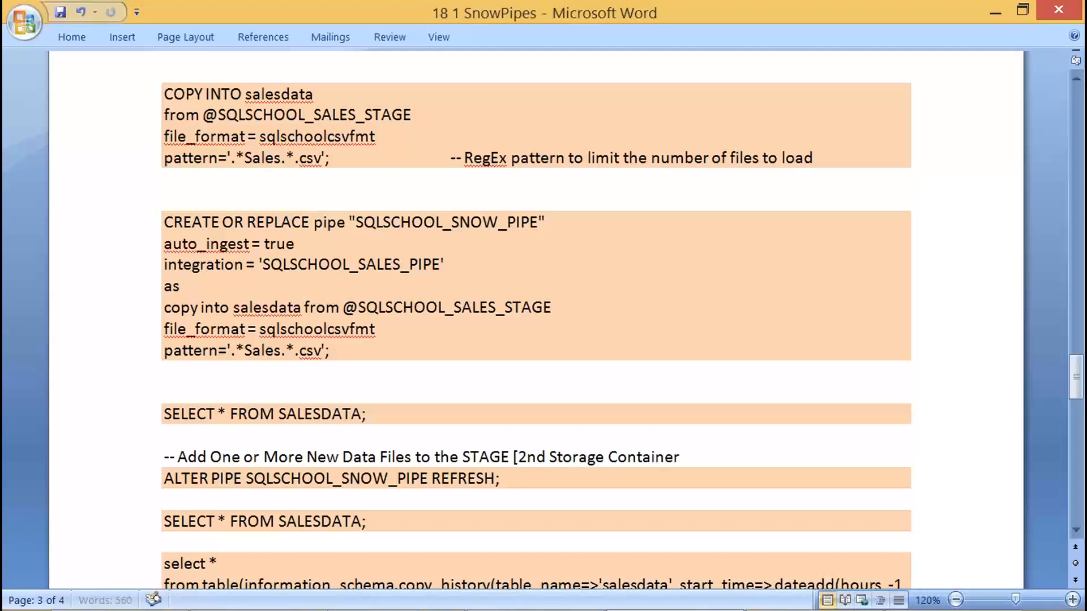
pyautogui.write(' created above]"')
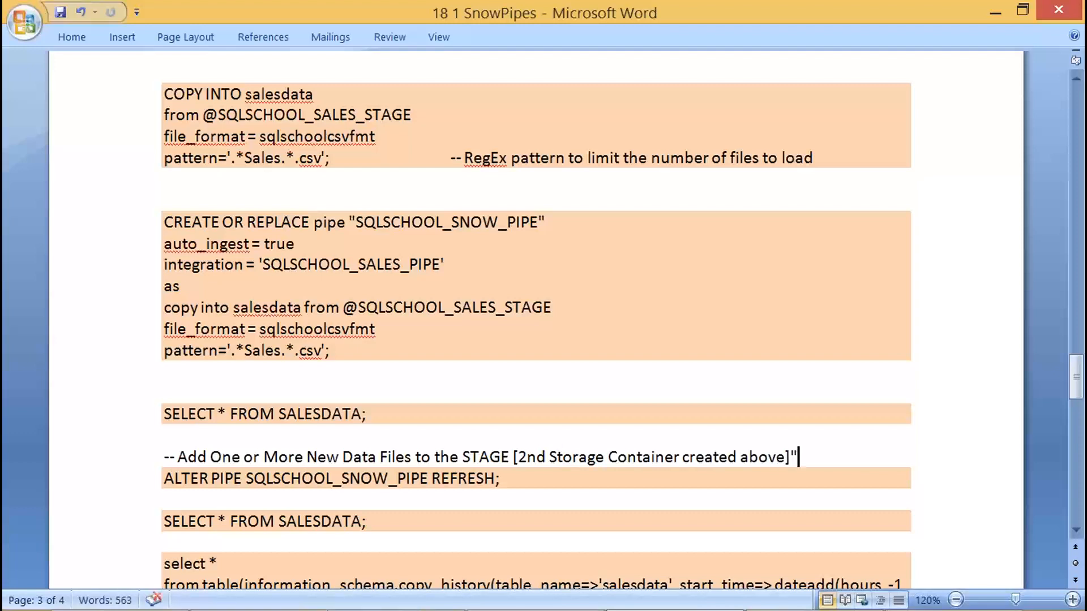
pyautogui.press('BackSpace')
pyautogui.write(':')
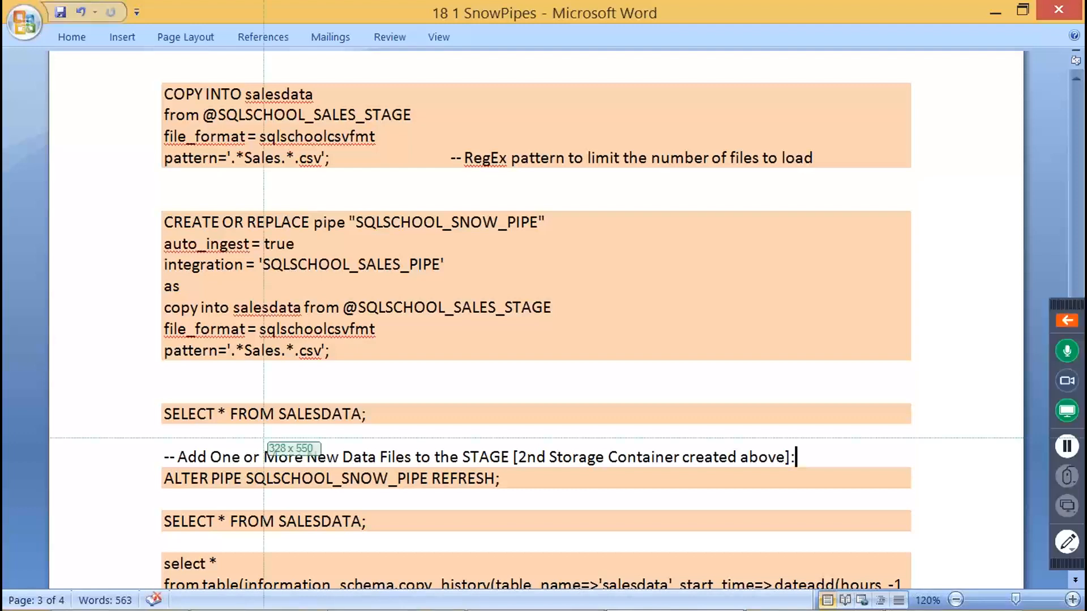
pyautogui.moveTo(51, 417); pyautogui.dragTo(895, 502)
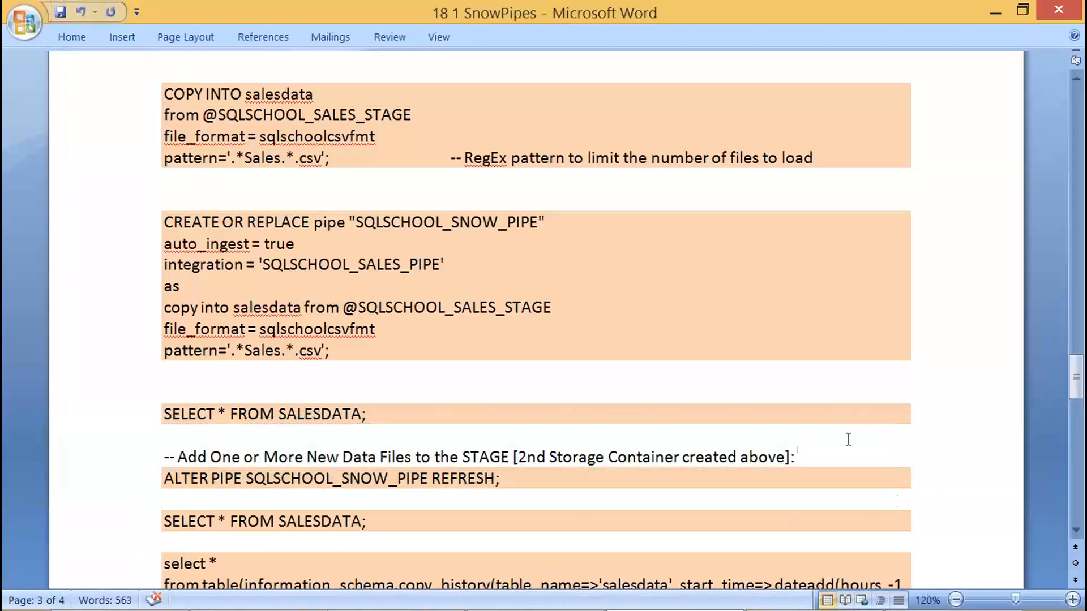
# - Run ALTER PIPE SQLSCHOOL_SNOW_PIPE REFRESH; again in the Snowflake worksheet and take a screen capture of the statement with its result
pyautogui.hotkey('alt', 'Tab')
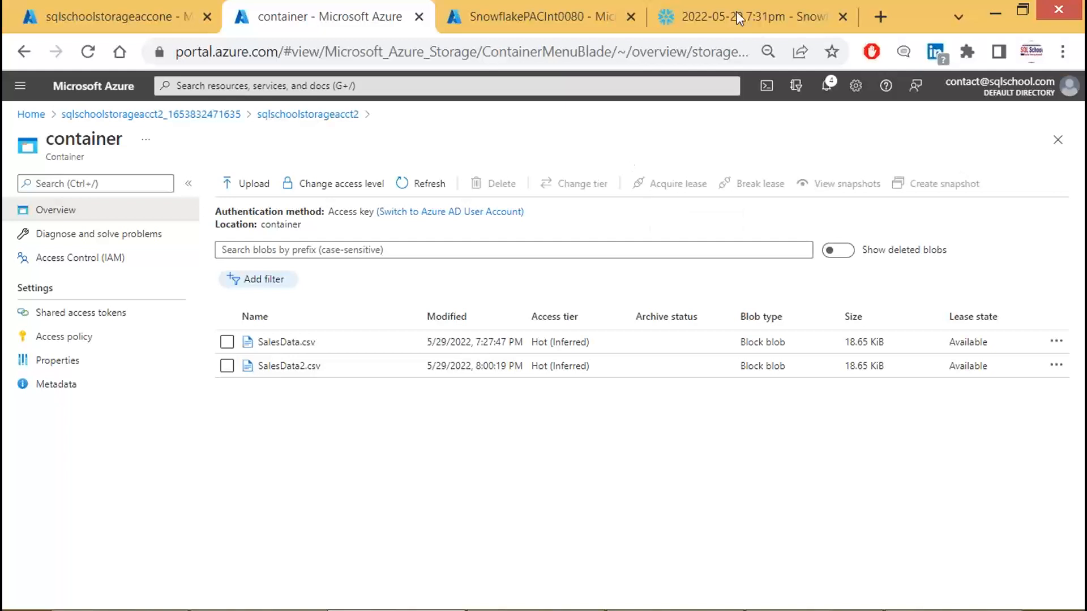
pyautogui.click(773, 9)
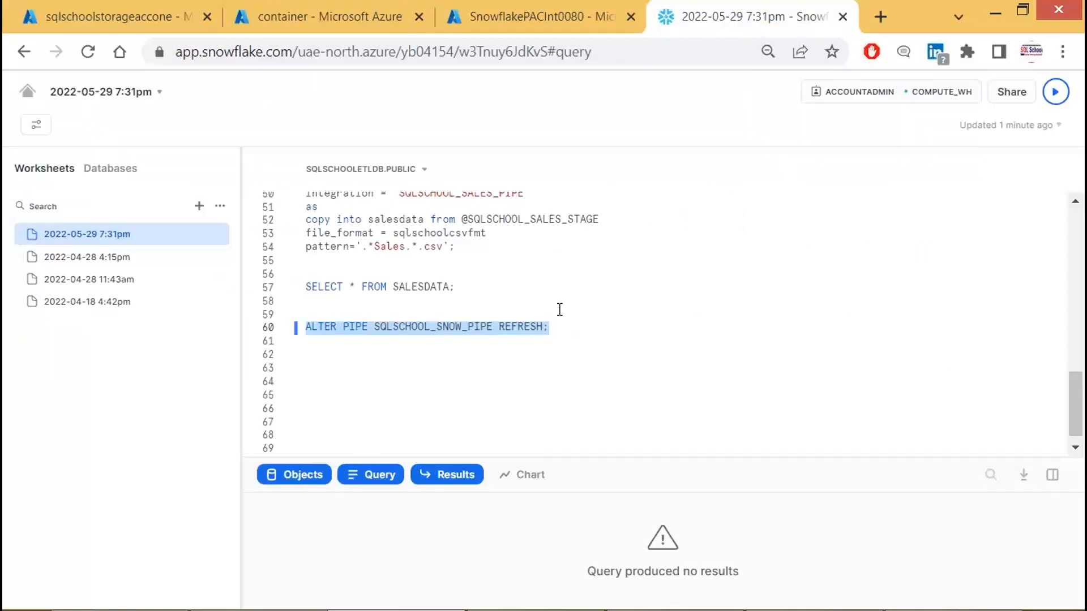
pyautogui.hotkey('ctrl', 'Return')
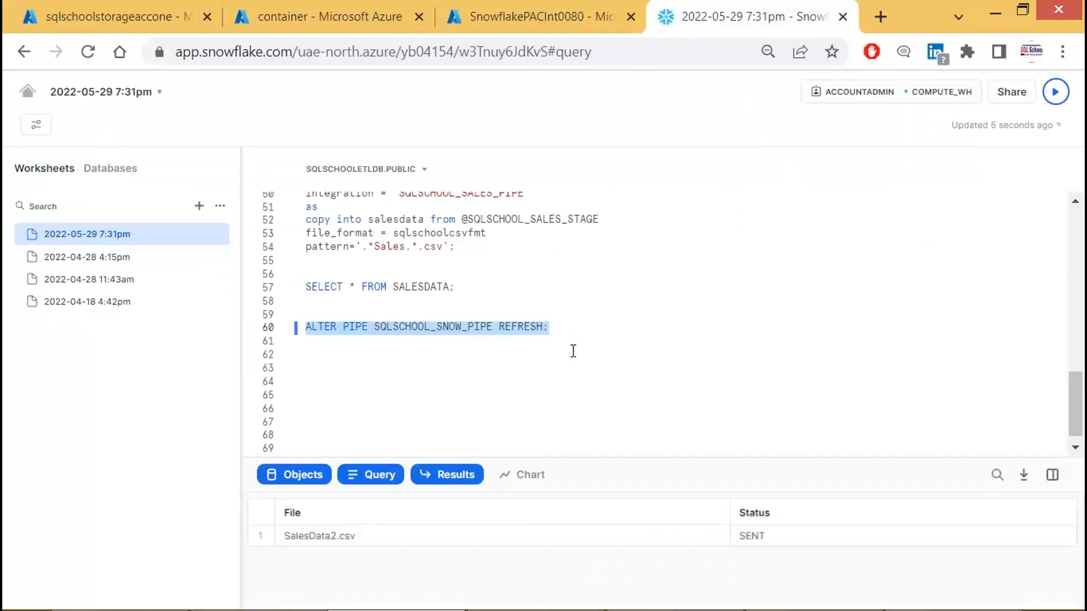
pyautogui.moveTo(199, 292); pyautogui.dragTo(784, 564)
pyautogui.click(304, 537)
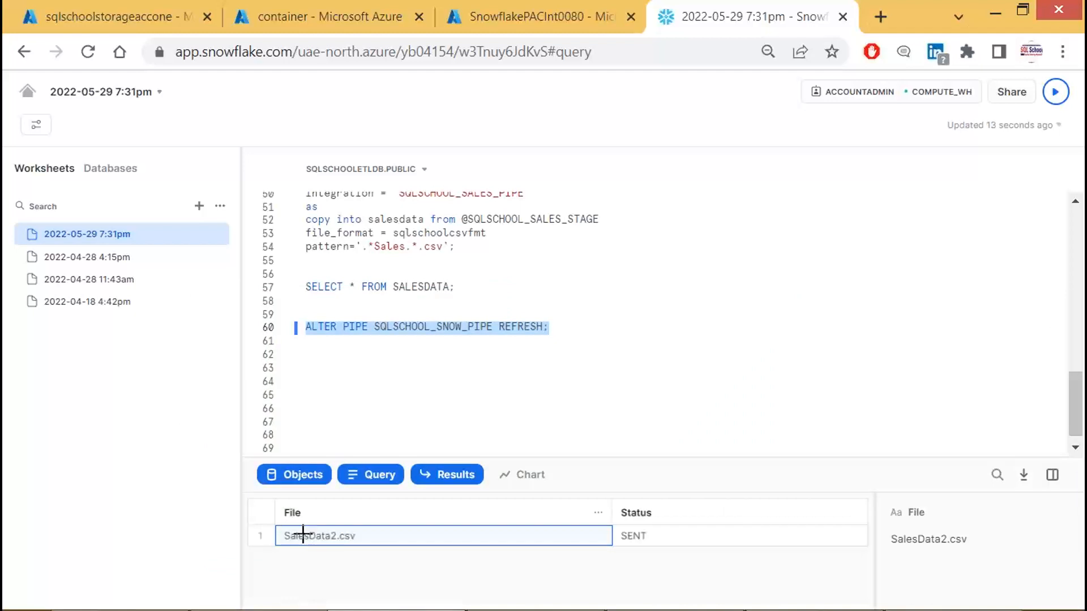
pyautogui.moveTo(196, 287); pyautogui.dragTo(981, 600)
# - Copy the SELECT * FROM SALESDATA; query below the ALTER PIPE statement, run it, and go to the last rows of its result
pyautogui.moveTo(454, 287); pyautogui.dragTo(303, 287)
pyautogui.hotkey('ctrl', 'c')
pyautogui.click(373, 362)
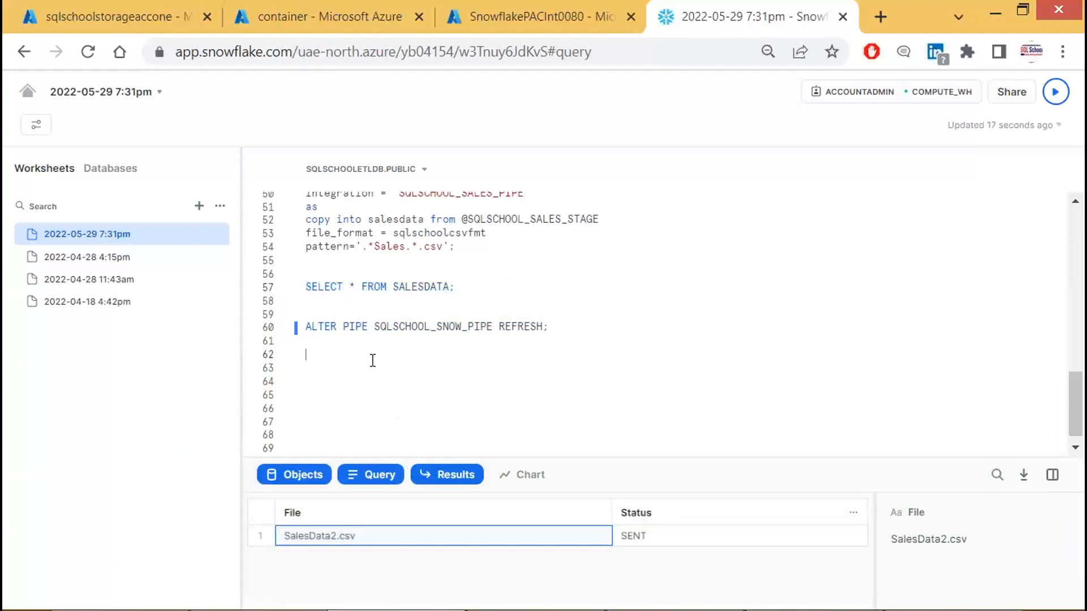
pyautogui.press('Return')
pyautogui.hotkey('ctrl', 'v')
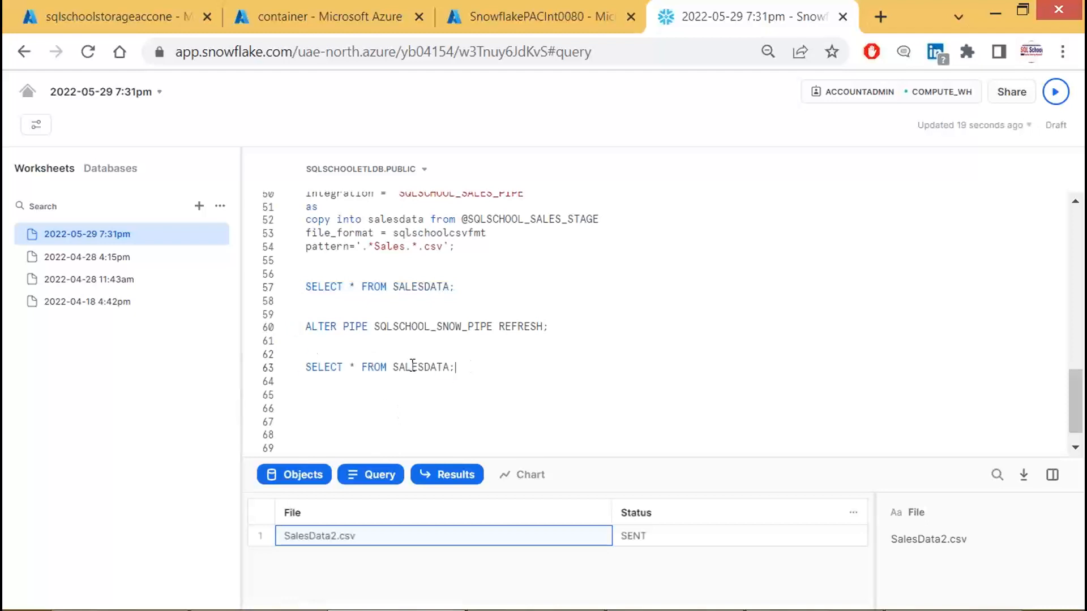
pyautogui.moveTo(472, 367); pyautogui.dragTo(272, 375)
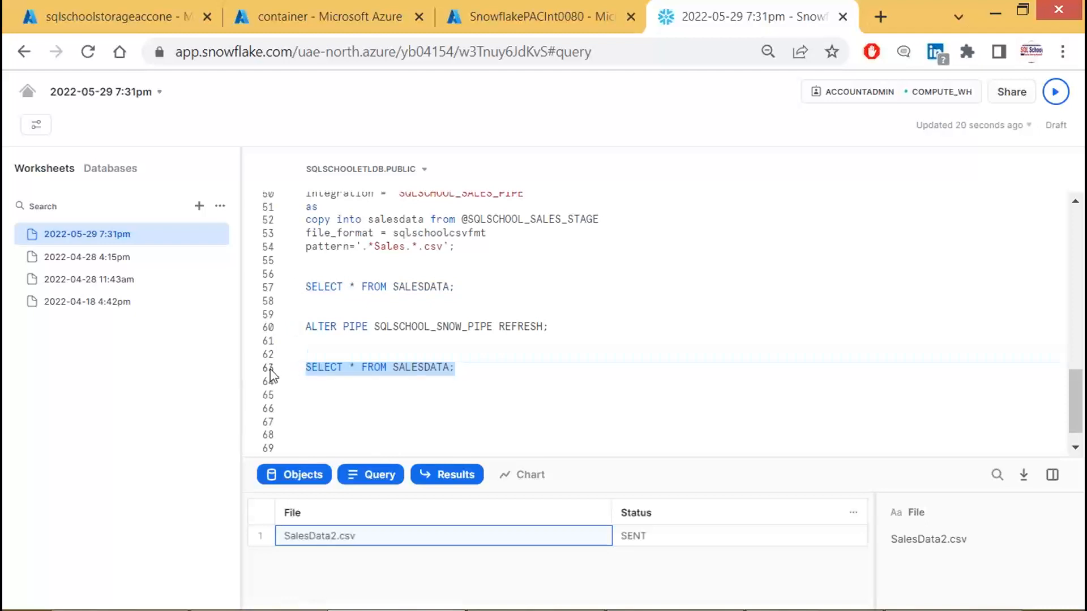
pyautogui.hotkey('ctrl', 'Return')
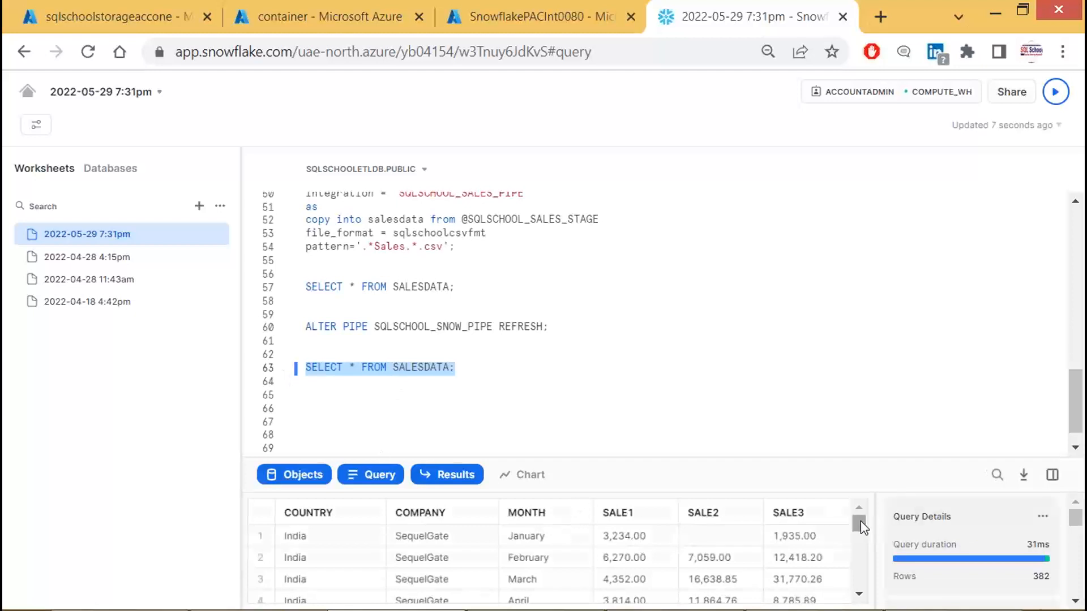
pyautogui.moveTo(860, 521); pyautogui.dragTo(862, 597)
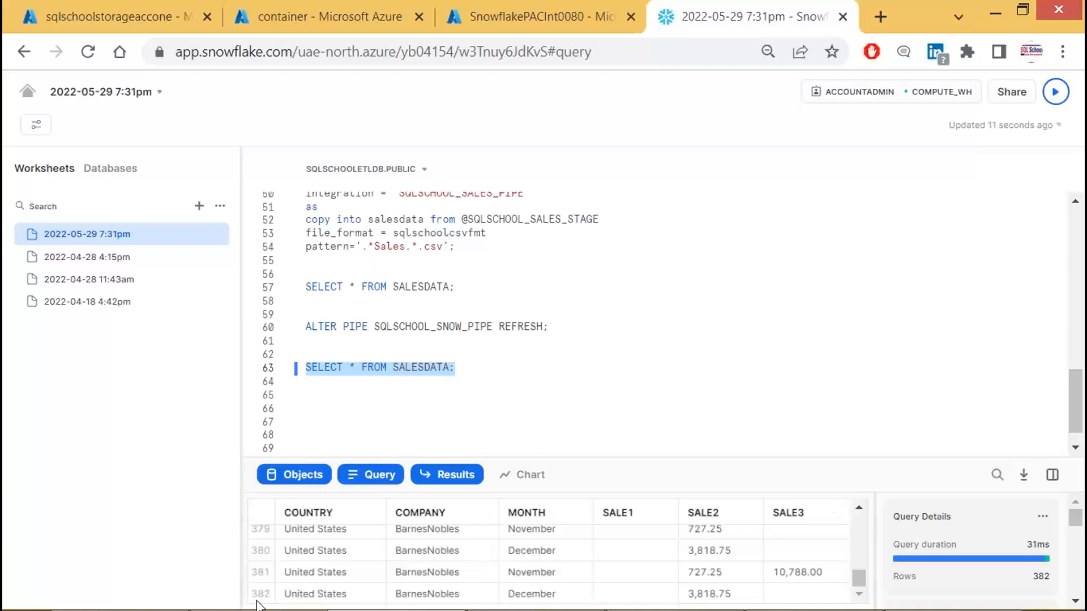
# - Rerun the SELECT * FROM SALESDATA; query below the pipe refresh and check the last rows of the refreshed result
pyautogui.click(484, 369)
pyautogui.moveTo(484, 368); pyautogui.dragTo(295, 374)
pyautogui.hotkey('ctrl', 'Return')
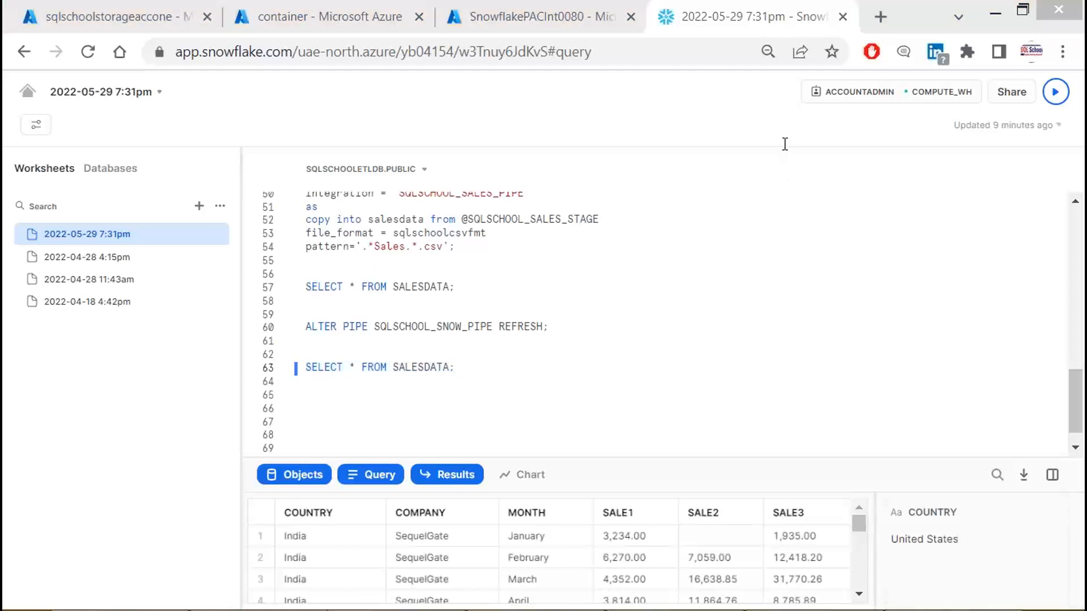
pyautogui.moveTo(456, 367); pyautogui.dragTo(286, 371)
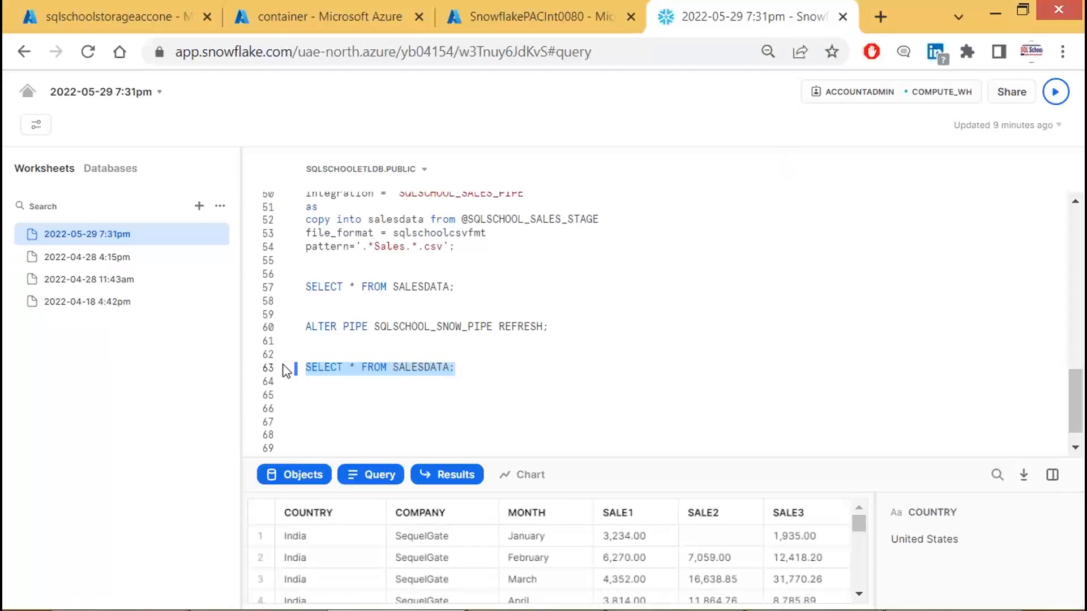
pyautogui.hotkey('ctrl', 'Return')
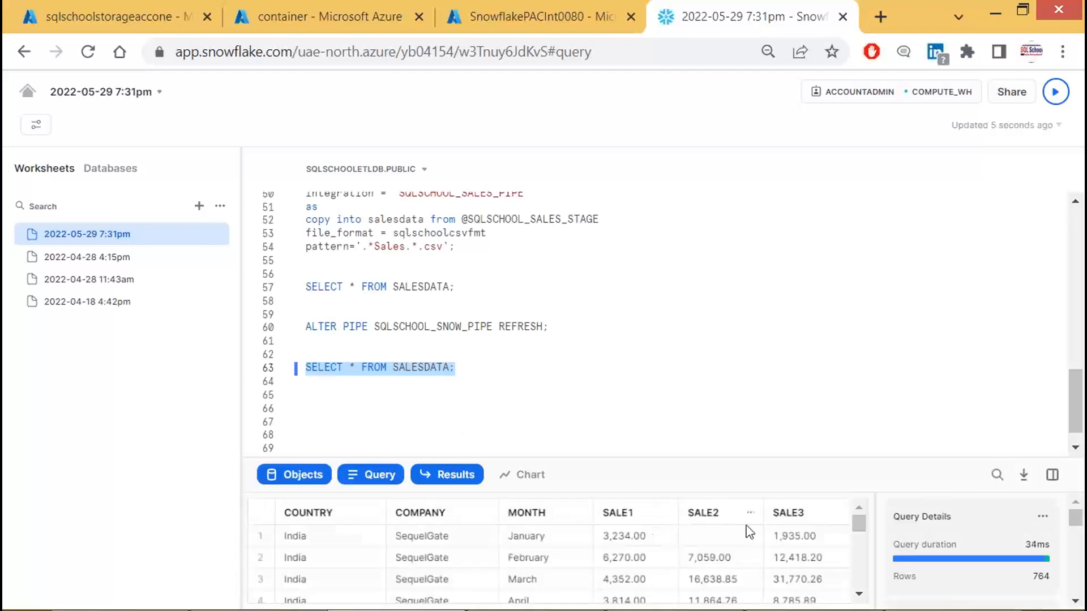
pyautogui.moveTo(856, 524); pyautogui.dragTo(859, 591)
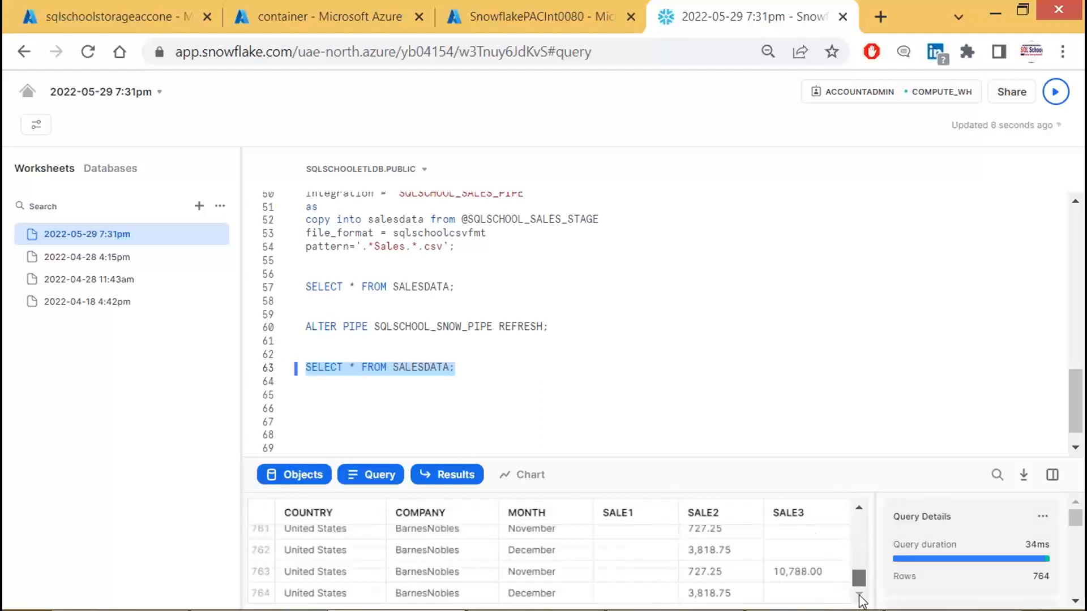
# - Select result row 763 and take a screen capture of the final SALESDATA query with its last rows
pyautogui.click(261, 568)
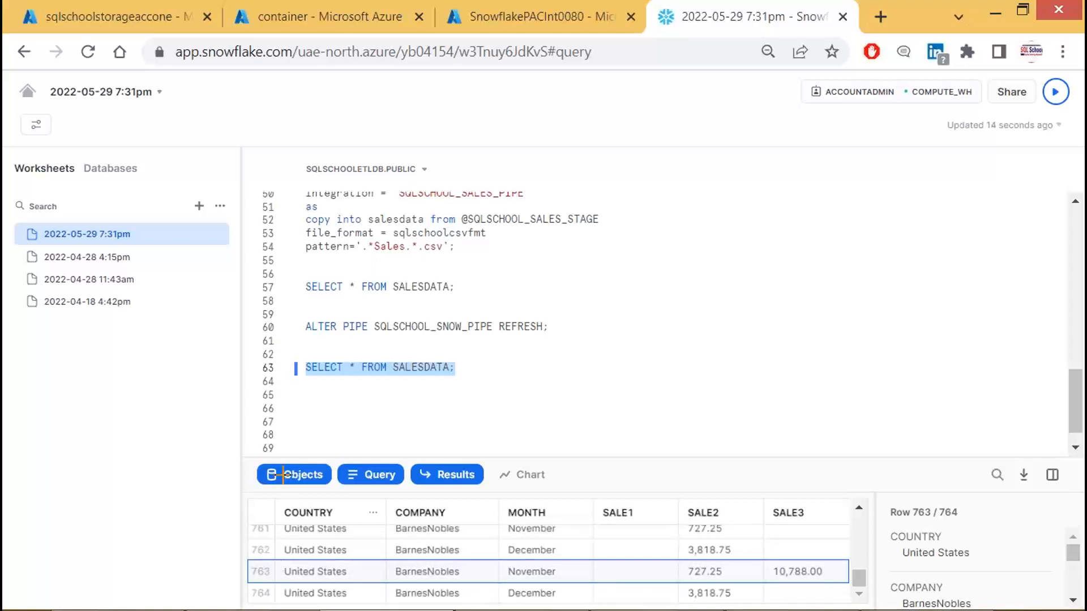
pyautogui.press('Print')
pyautogui.moveTo(246, 344); pyautogui.dragTo(744, 610)
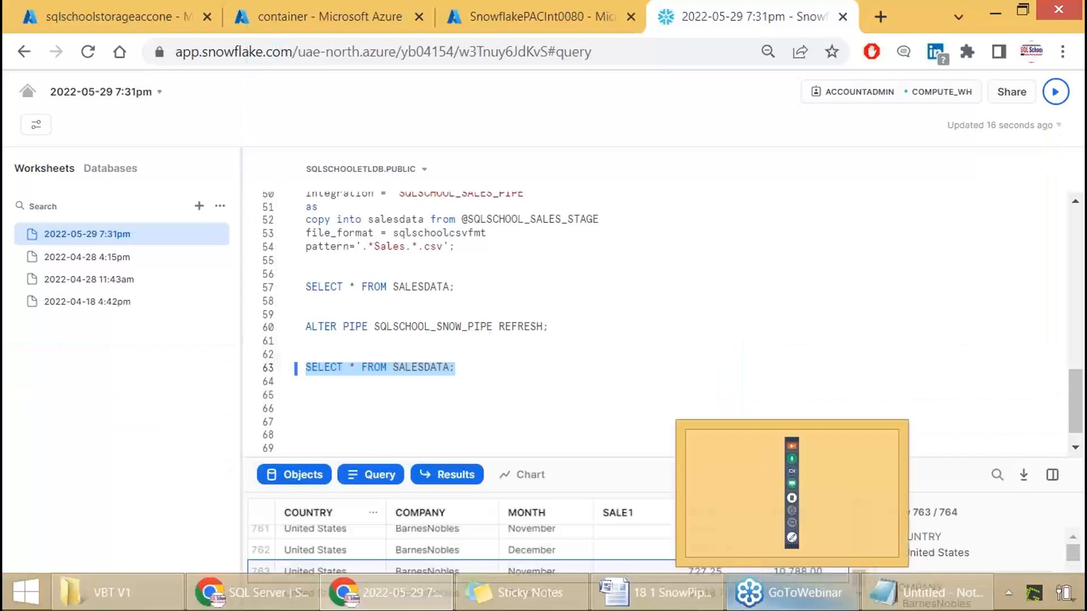
pyautogui.click(676, 347)
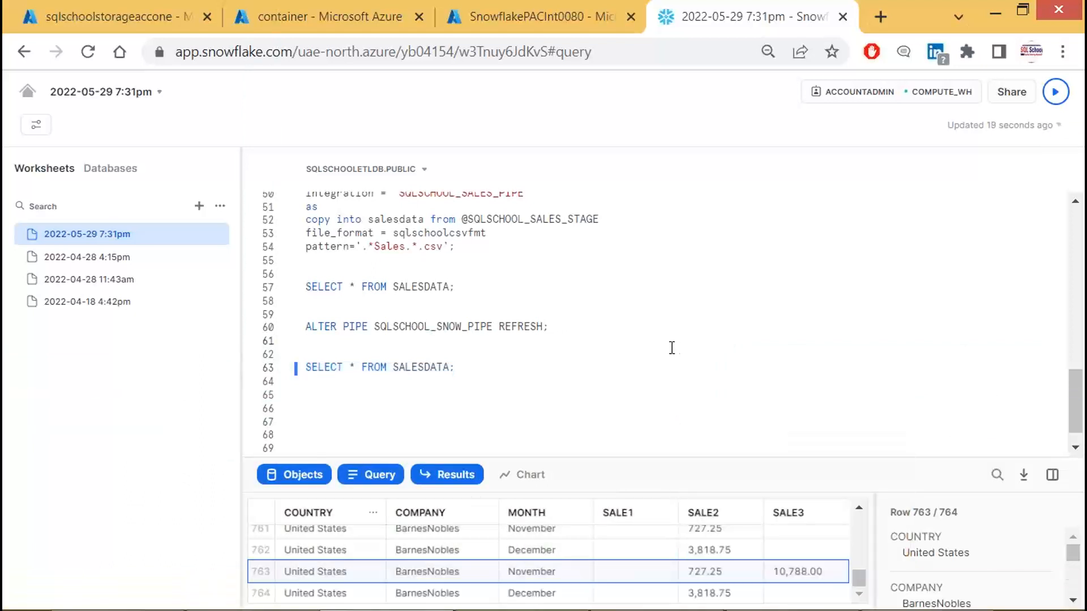
# - Check the blobs stored in the Azure container and return to the Snowflake worksheet
pyautogui.click(341, 23)
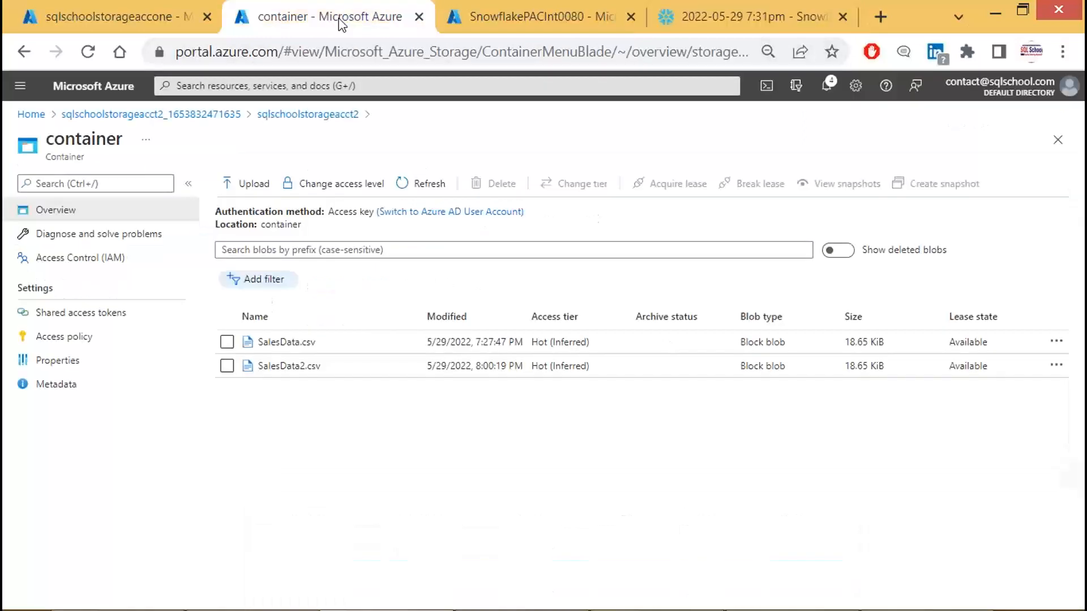
pyautogui.click(696, 18)
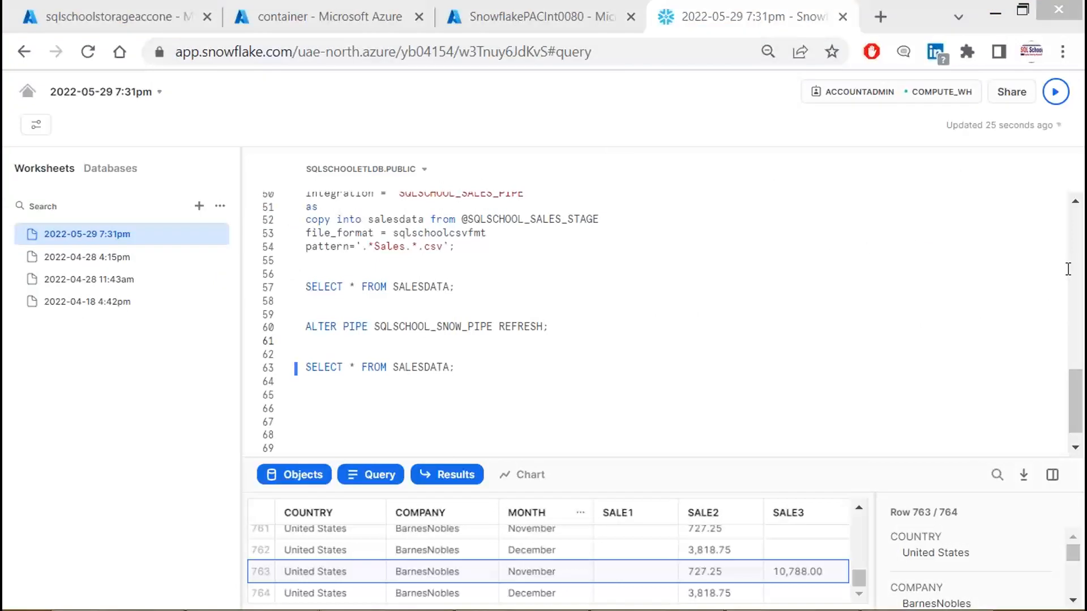
# - Switch to the 18 1 SnowPipes Word document and copy the information_schema.copy_history query for the salesdata table
pyautogui.hotkey('alt', 'Tab')
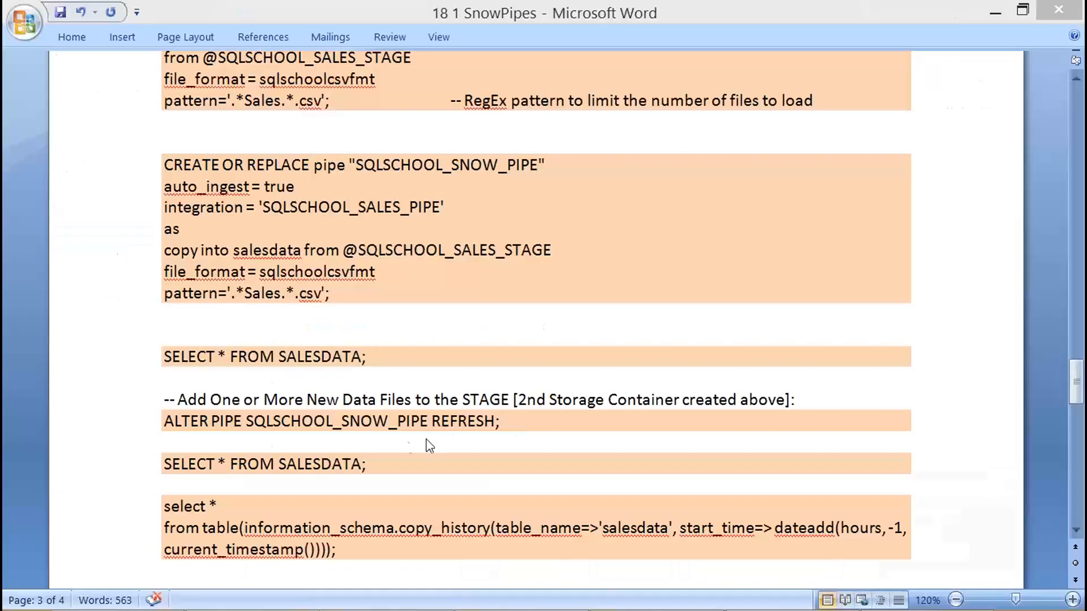
pyautogui.click(387, 447)
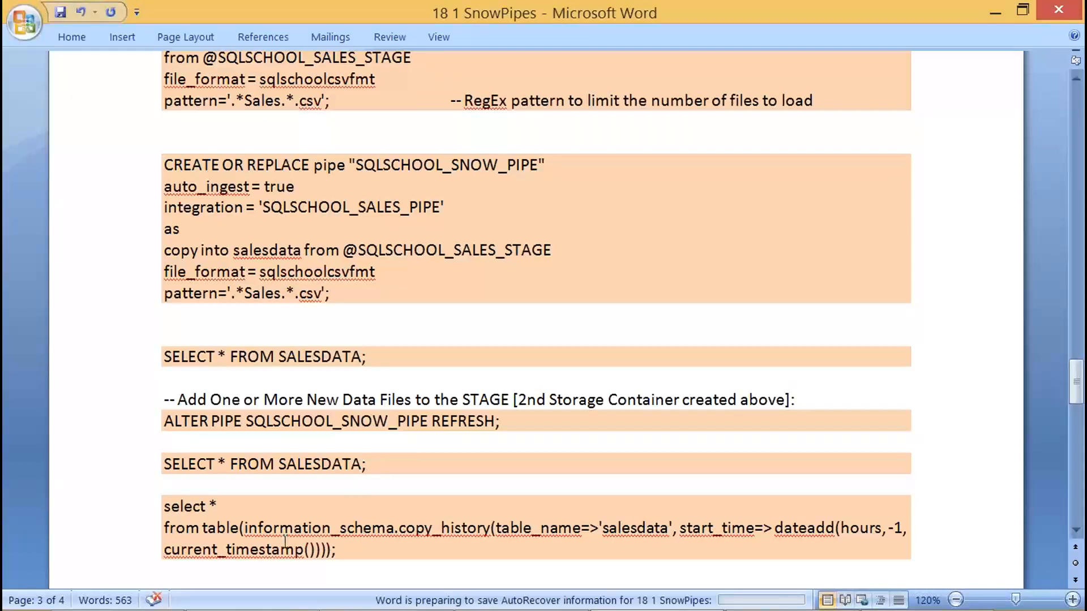
pyautogui.moveTo(343, 550); pyautogui.dragTo(175, 484)
pyautogui.scroll(-5, 406, 490)
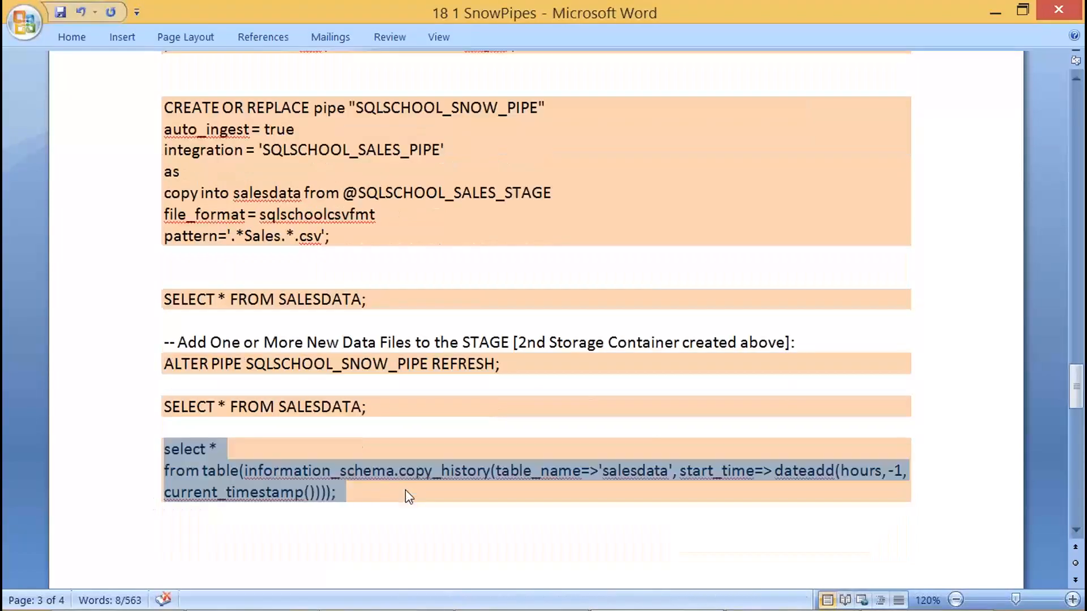
pyautogui.scroll(-1, 360, 368)
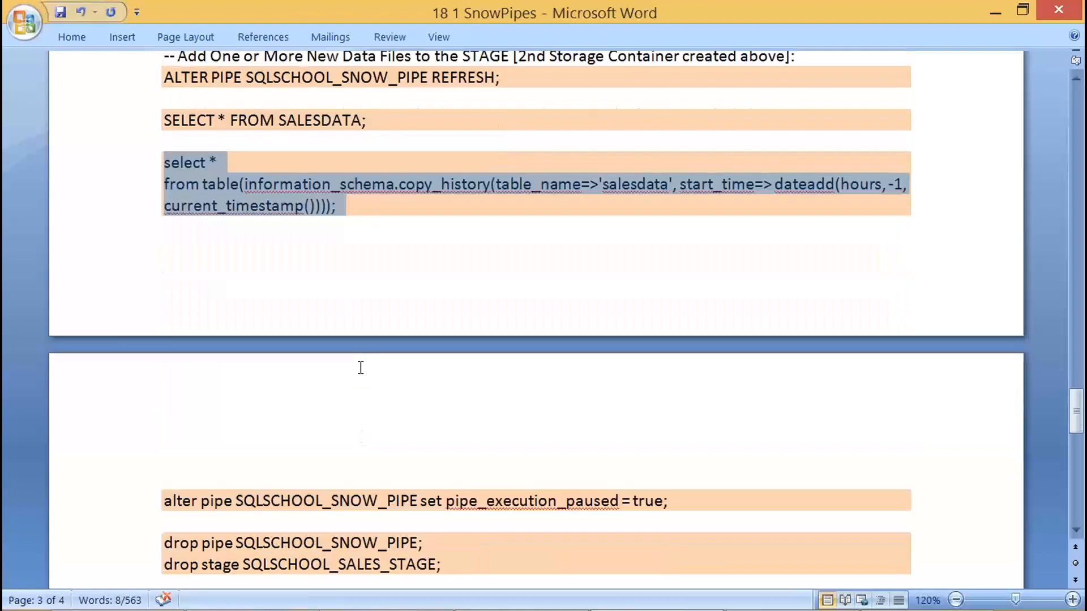
pyautogui.click(342, 232)
pyautogui.moveTo(318, 199); pyautogui.dragTo(901, 240)
pyautogui.press('Print')
pyautogui.moveTo(363, 205); pyautogui.dragTo(137, 170)
# - Paste the copy_history query below the last SELECT in the Snowflake worksheet, run it, and enlarge the results area
pyautogui.hotkey('alt', 'Tab')
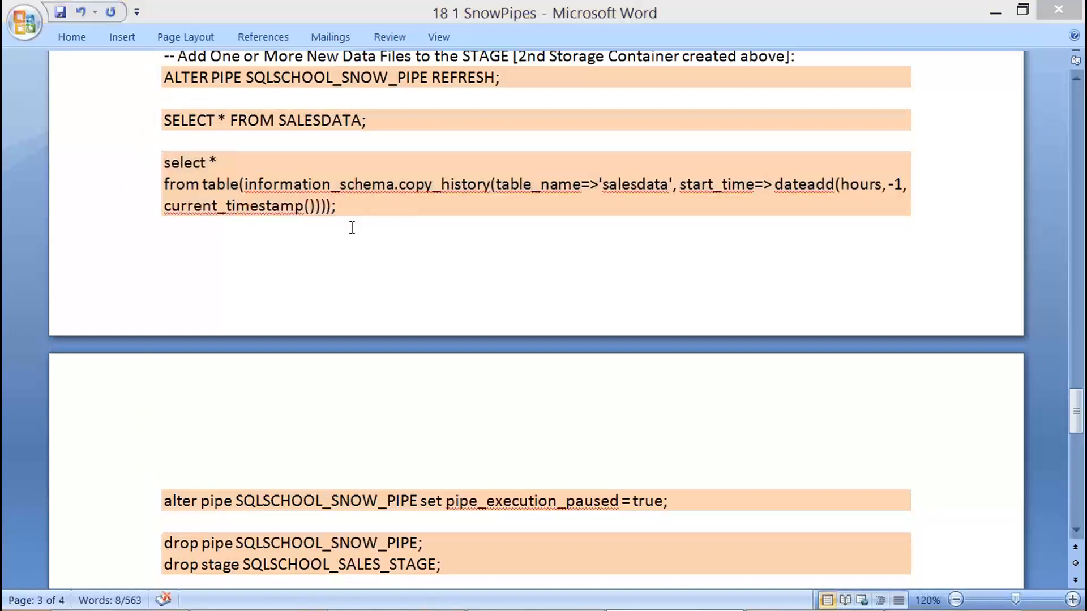
pyautogui.tripleClick(375, 414)
pyautogui.click(341, 415)
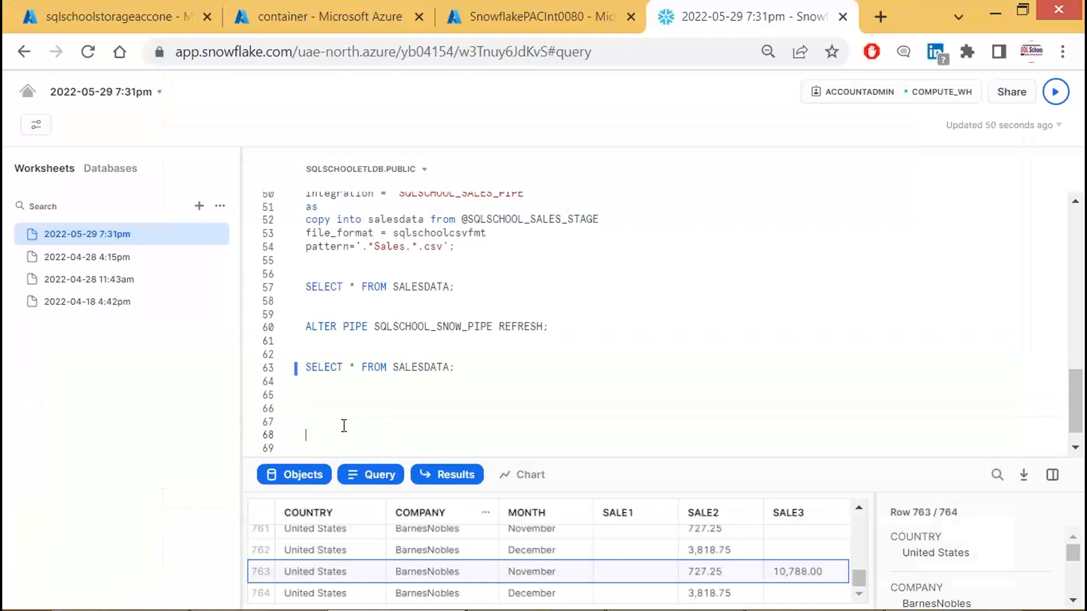
pyautogui.hotkey('ctrl', 'v')
pyautogui.scroll(-1, 422, 419)
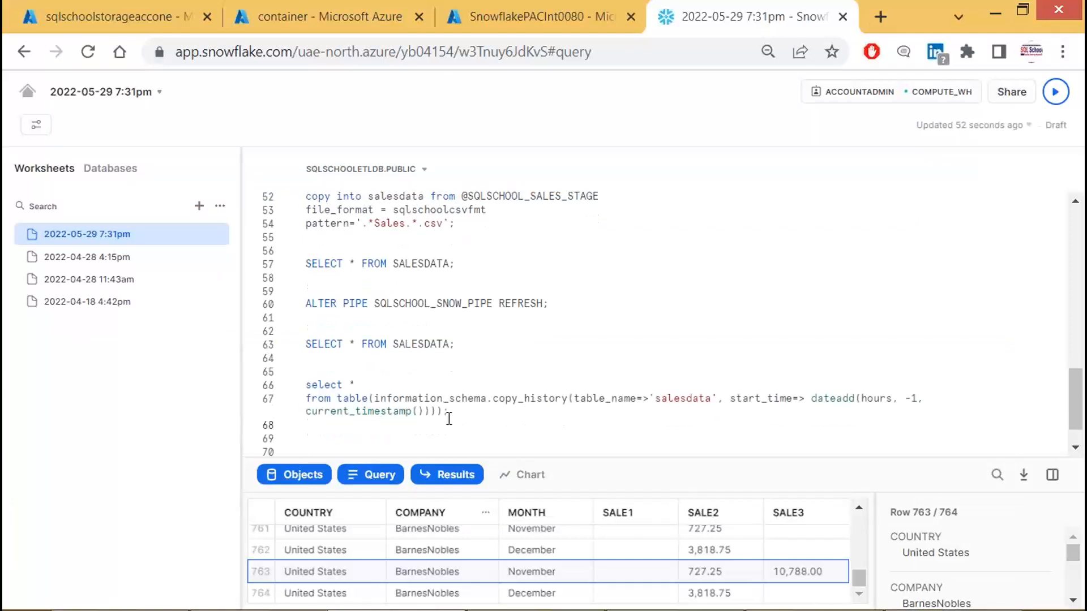
pyautogui.moveTo(477, 387); pyautogui.dragTo(279, 343)
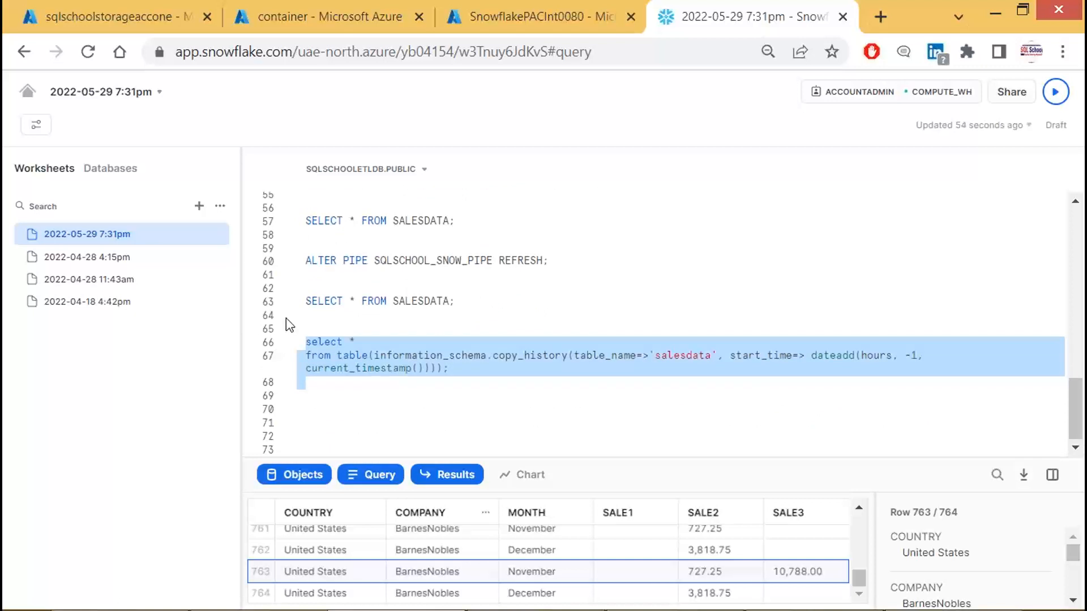
pyautogui.hotkey('ctrl', 'Return')
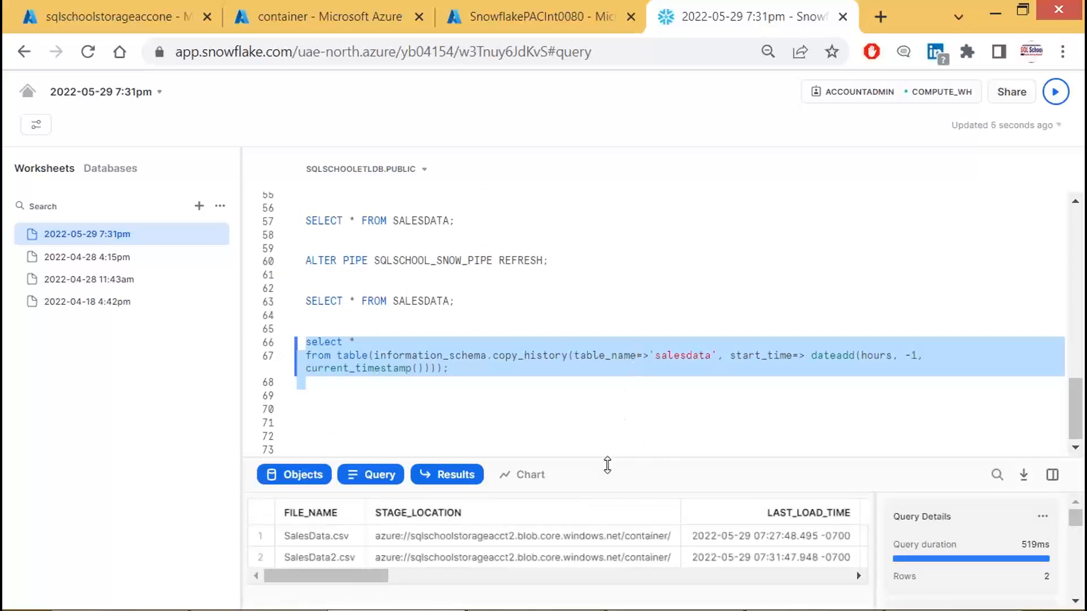
pyautogui.moveTo(609, 460); pyautogui.dragTo(605, 434)
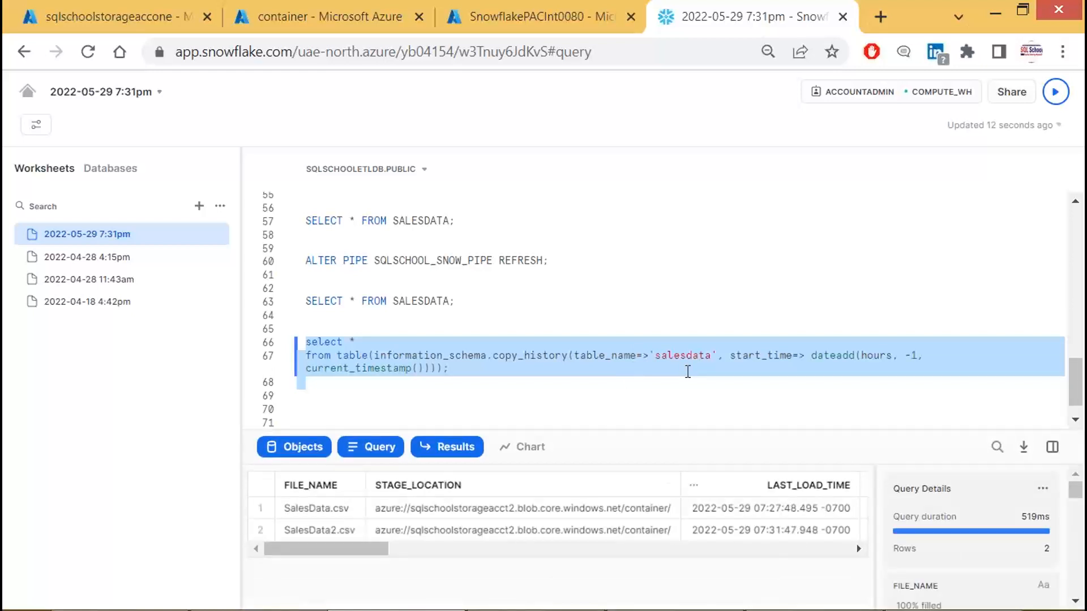
# - Copy the drop pipe and drop stage statements from the Word document and paste them below the copy_history query in the Snowflake worksheet
pyautogui.hotkey('alt', 'Tab')
pyautogui.scroll(-3, 376, 325)
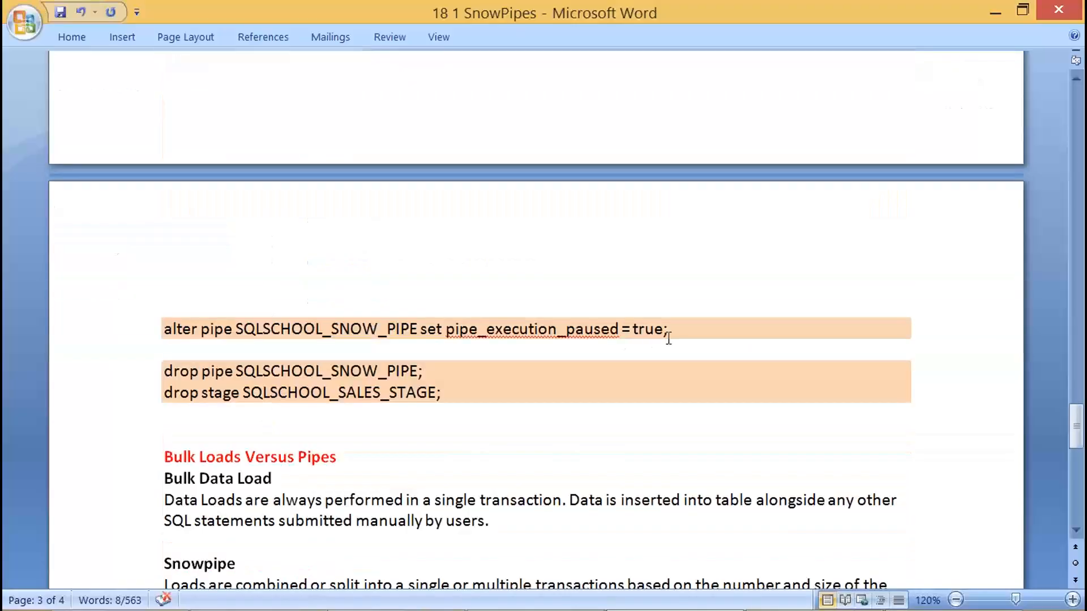
pyautogui.moveTo(667, 334); pyautogui.dragTo(200, 331)
pyautogui.moveTo(449, 392); pyautogui.dragTo(136, 371)
pyautogui.hotkey('ctrl', 'c')
pyautogui.hotkey('alt', 'Tab')
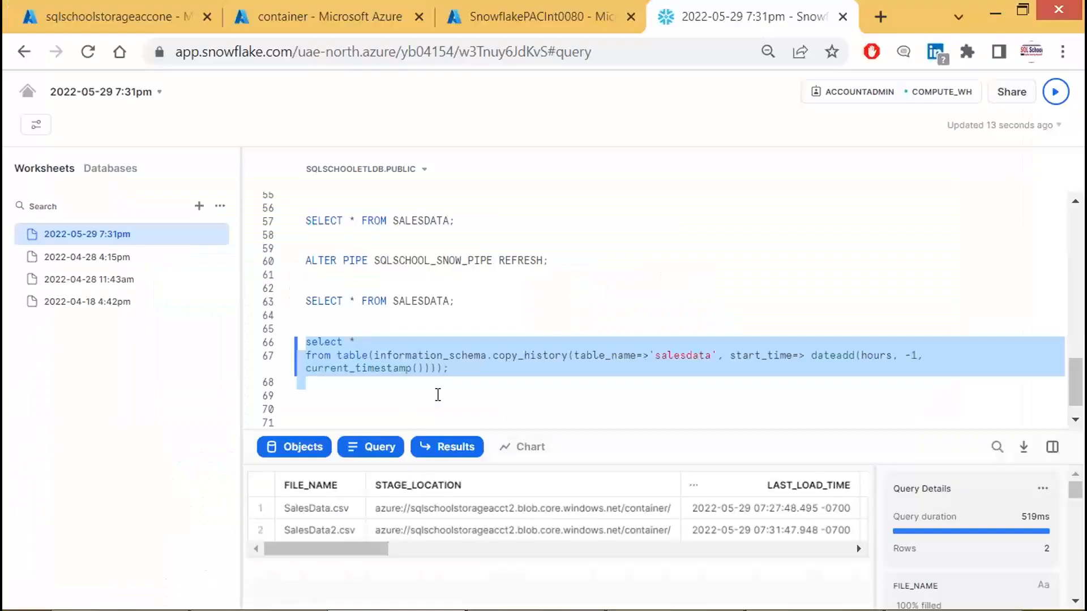
pyautogui.click(404, 400)
pyautogui.hotkey('ctrl', 'v')
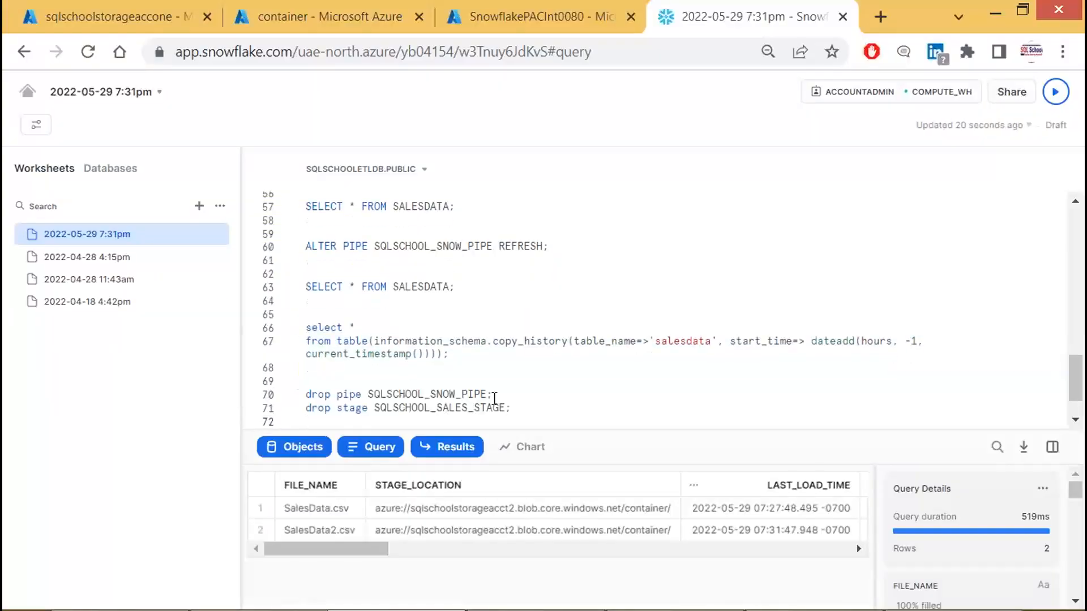
# - Run drop pipe SQLSCHOOL_SNOW_PIPE; followed by drop stage SQLSCHOOL_SALES_STAGE; as separate statements
pyautogui.moveTo(492, 395); pyautogui.dragTo(295, 388)
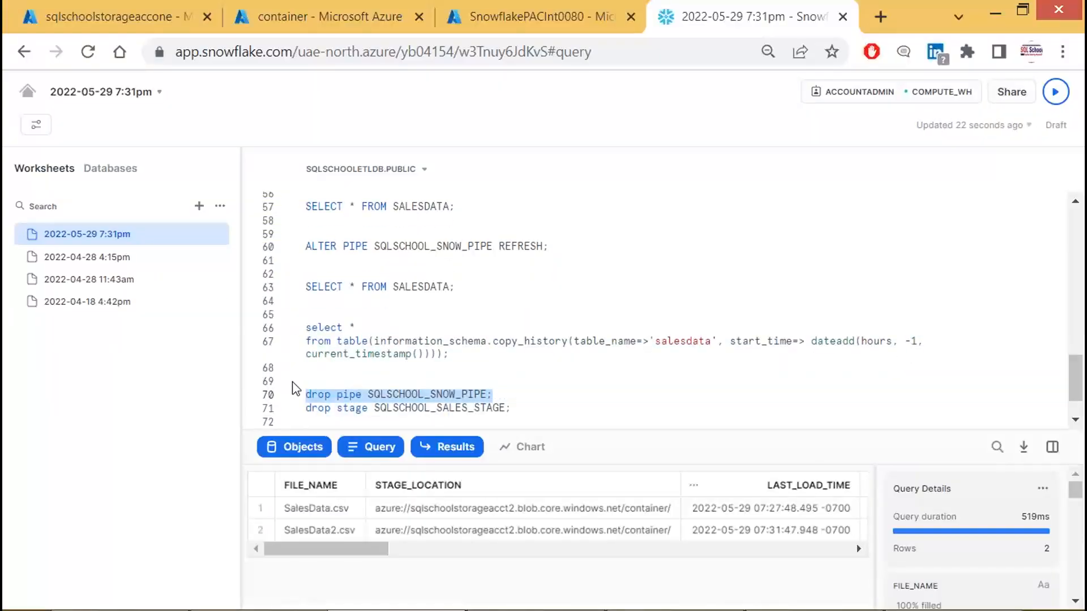
pyautogui.hotkey('ctrl', 'Return')
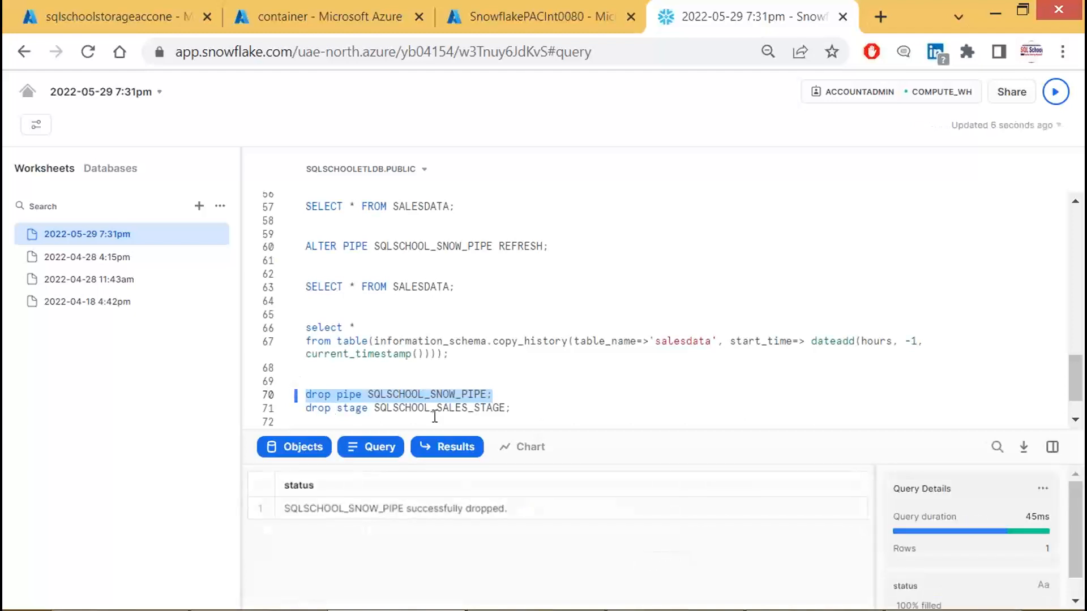
pyautogui.click(456, 408)
pyautogui.tripleClick(456, 407)
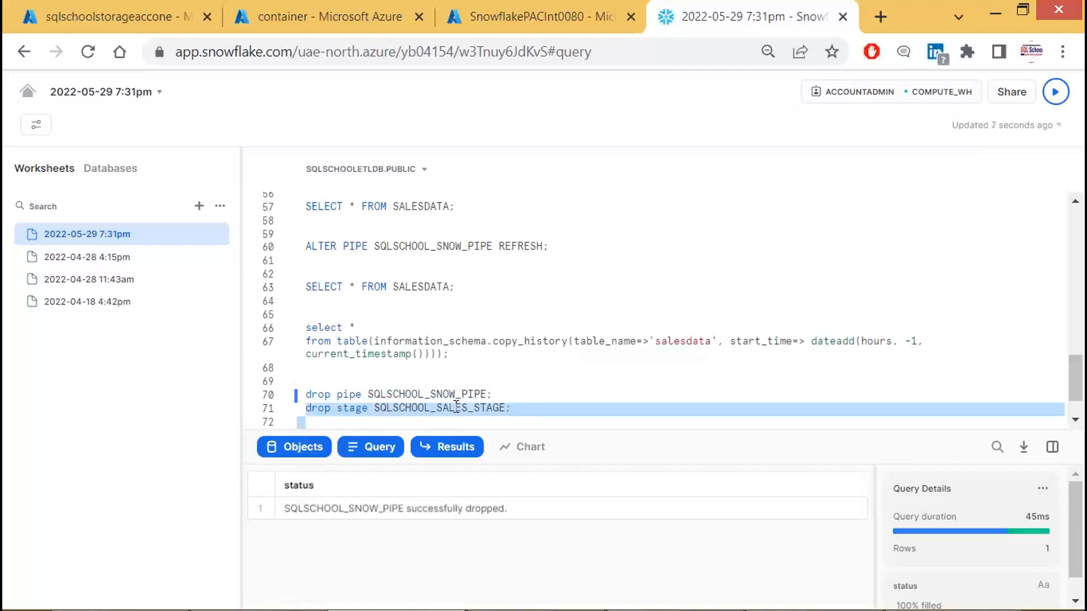
pyautogui.hotkey('ctrl', 'Return')
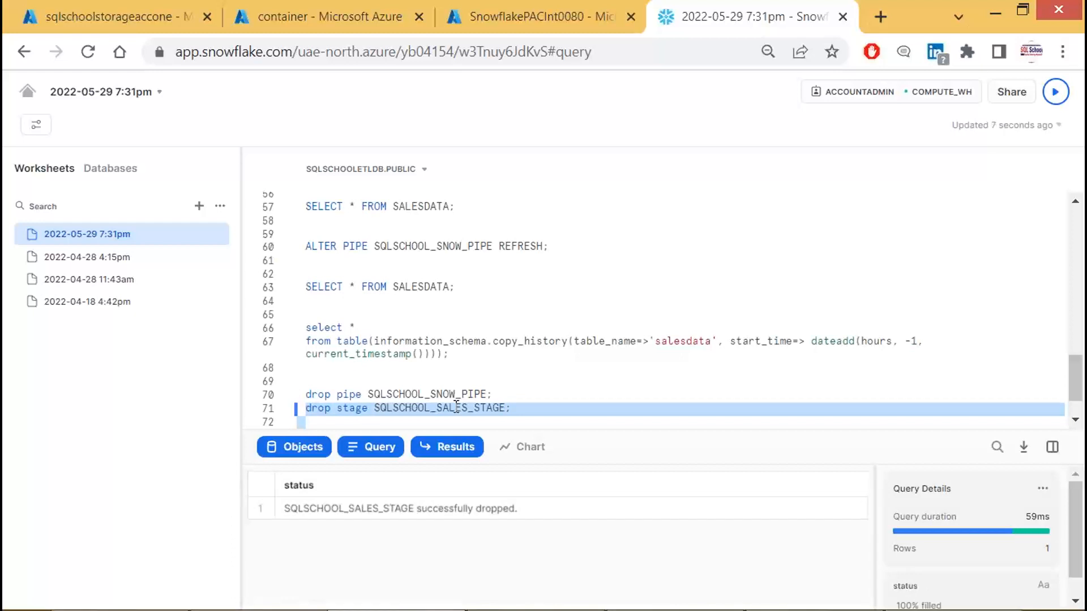
# - Take a screen capture of the drop statements with their result and deselect the drop stage line
pyautogui.press('Print')
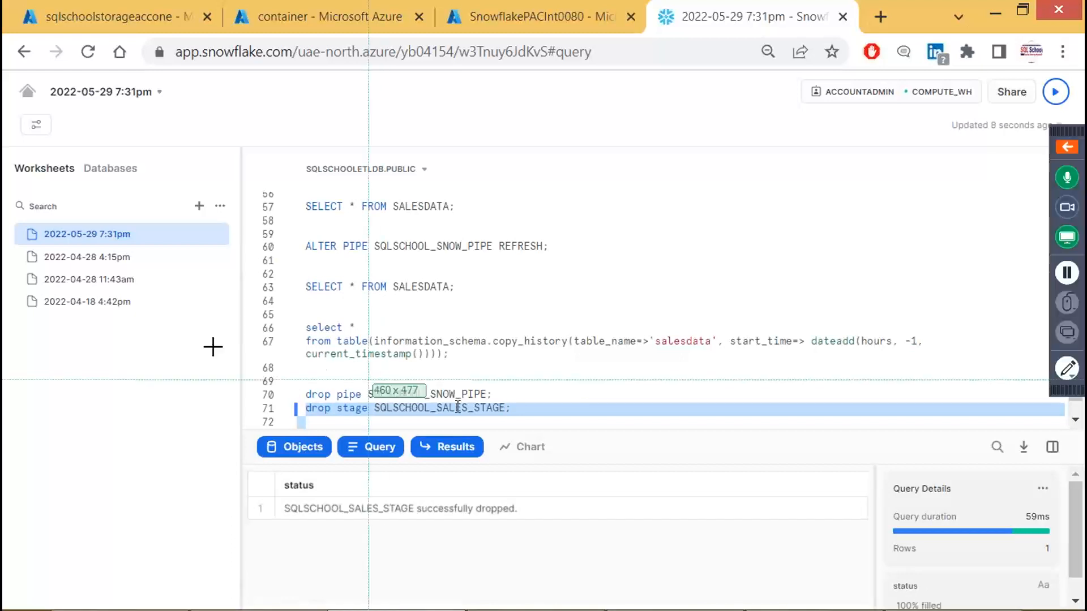
pyautogui.moveTo(213, 347); pyautogui.dragTo(635, 527)
pyautogui.click(558, 411)
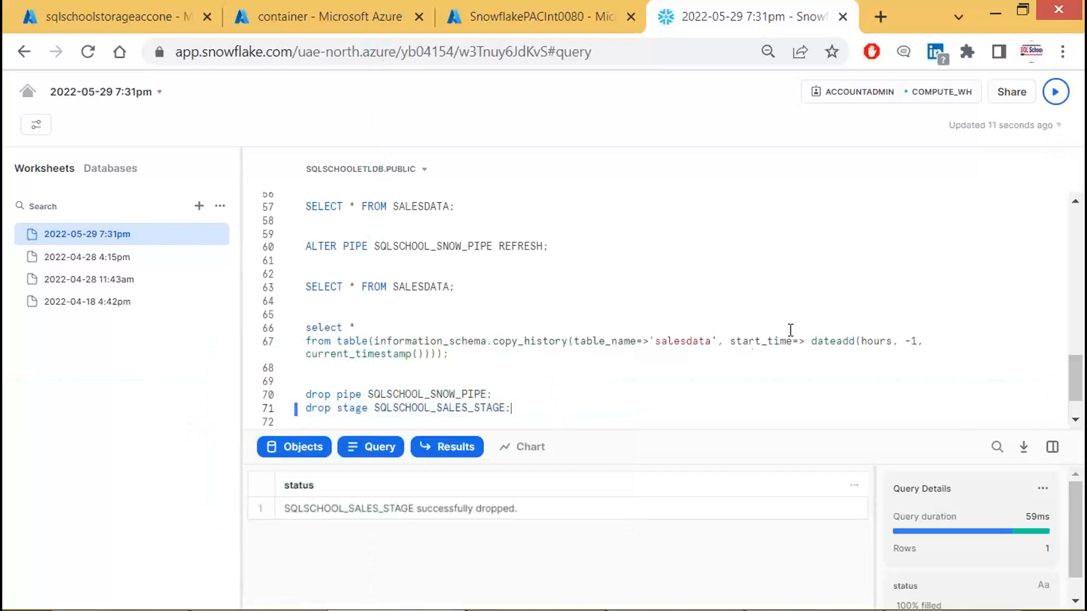